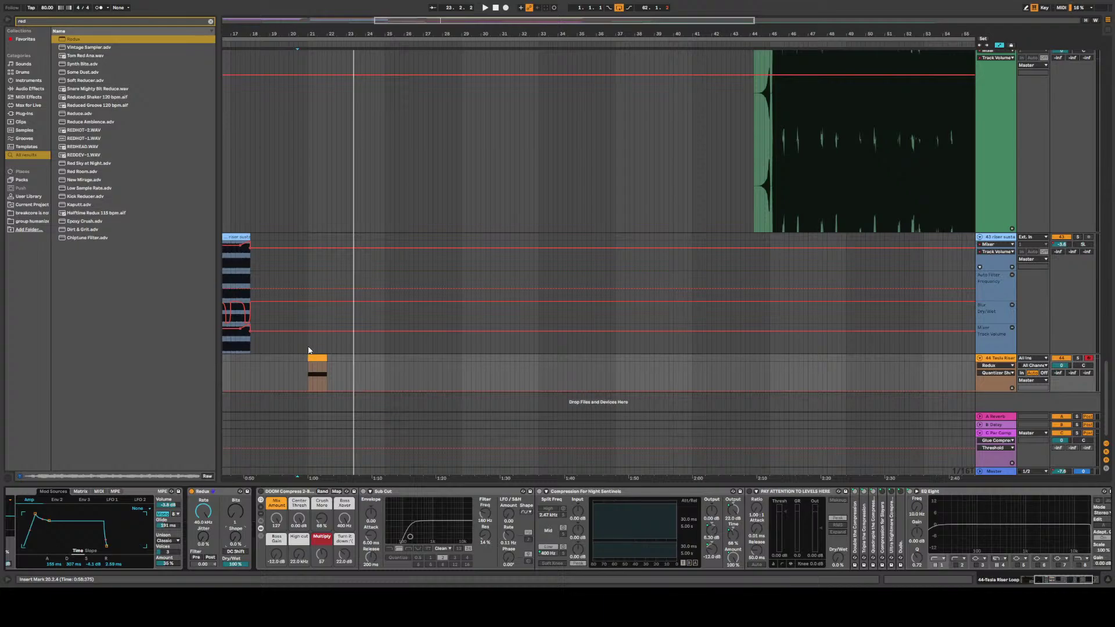
Examine the Tesla Riser clip up close, placing the insert marker at its start on bar 21 and selecting its track
{"action": "left_click", "coordinate": [308, 351]}
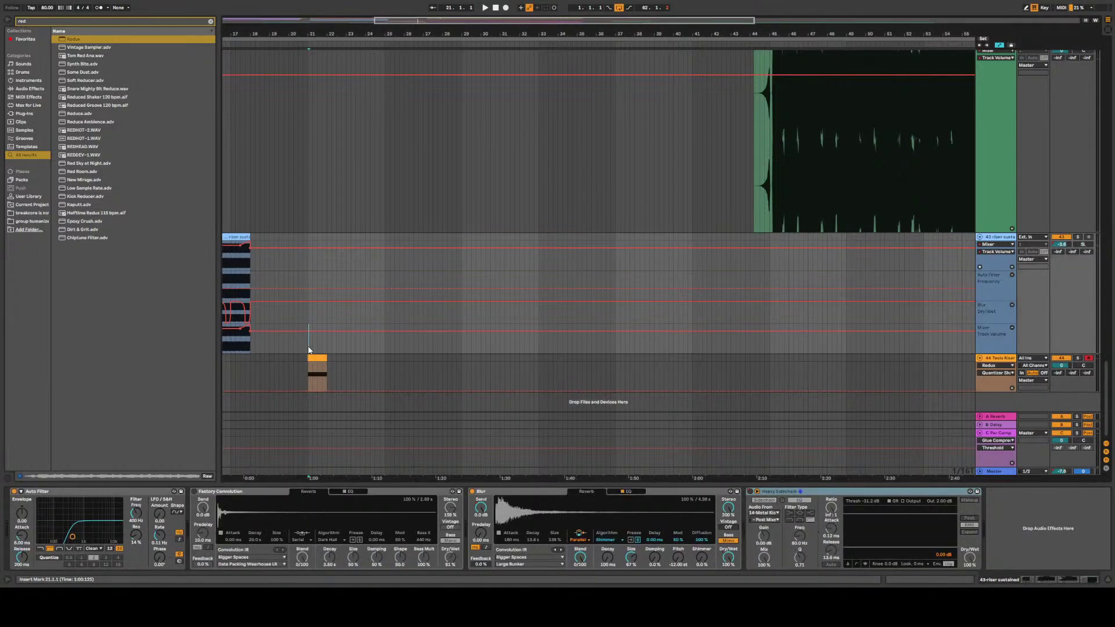
{"action": "left_click", "coordinate": [1000, 358]}
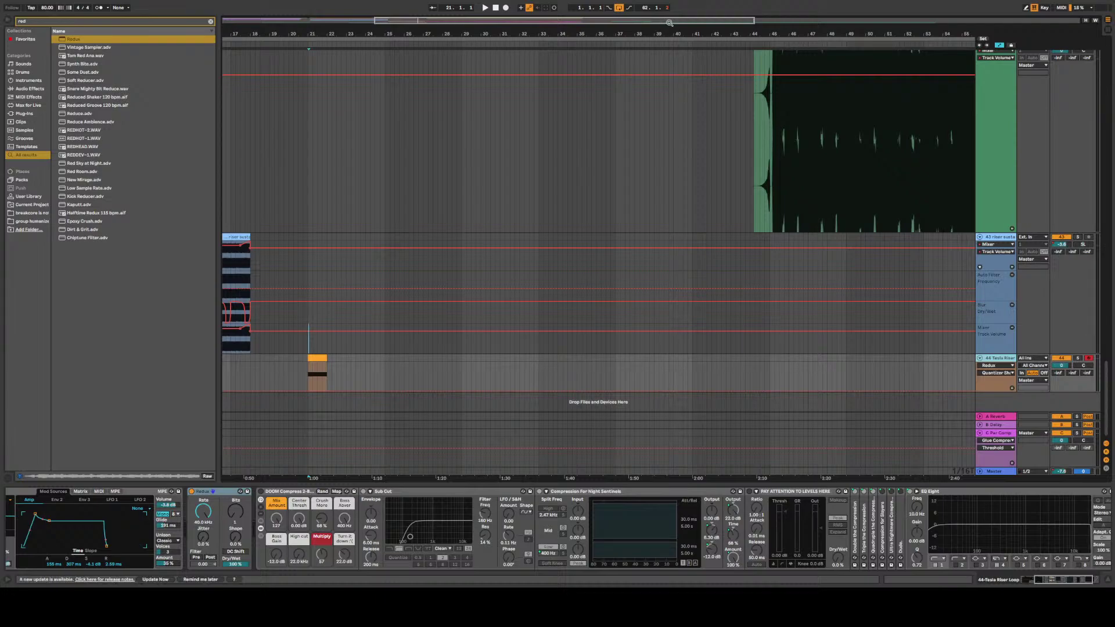
{"action": "scroll", "coordinate": [284, 353], "scroll_direction": "up", "scroll_amount": 10}
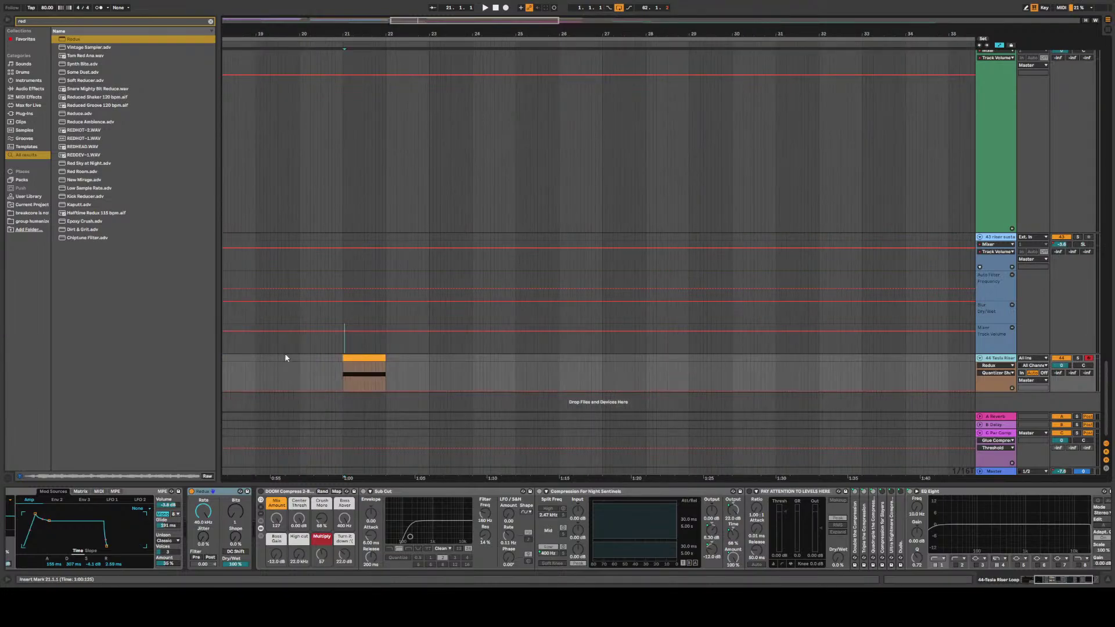
{"action": "left_click", "coordinate": [444, 336]}
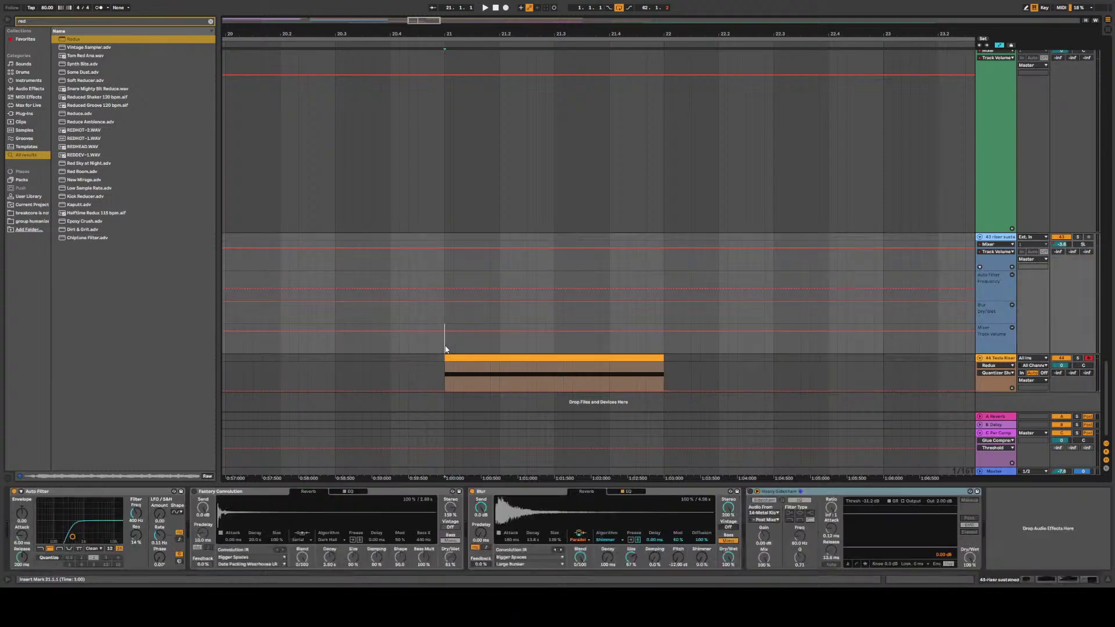
{"action": "left_click", "coordinate": [1015, 359]}
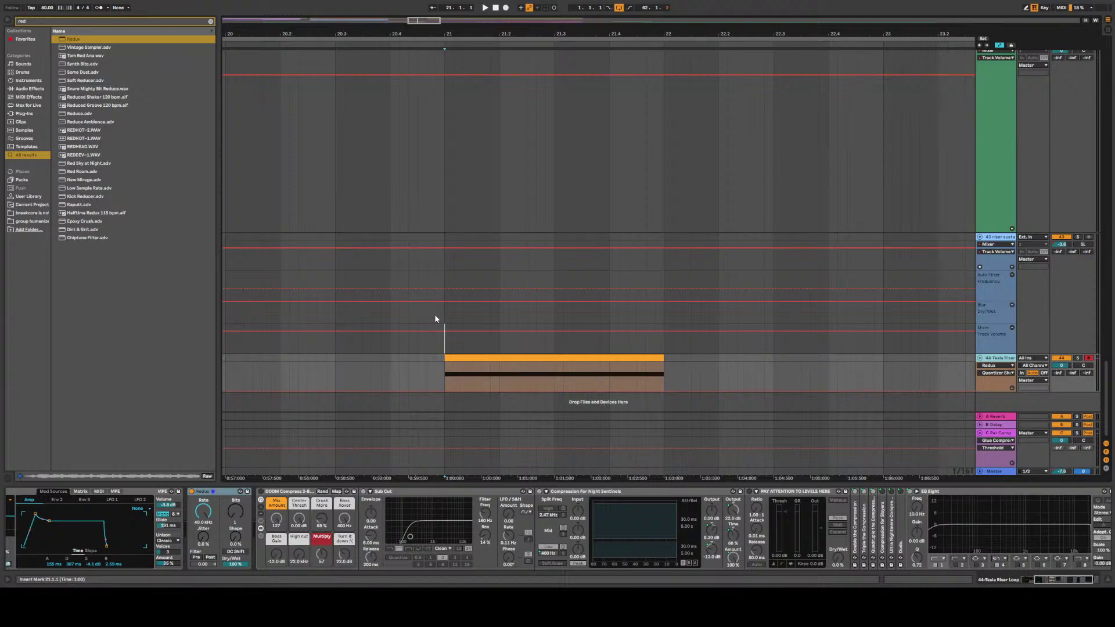
Show the full arrangement, return the transport to the start of the song and deactivate the Tesla Riser track
{"action": "key", "text": "w"}
{"action": "left_click", "coordinate": [496, 7]}
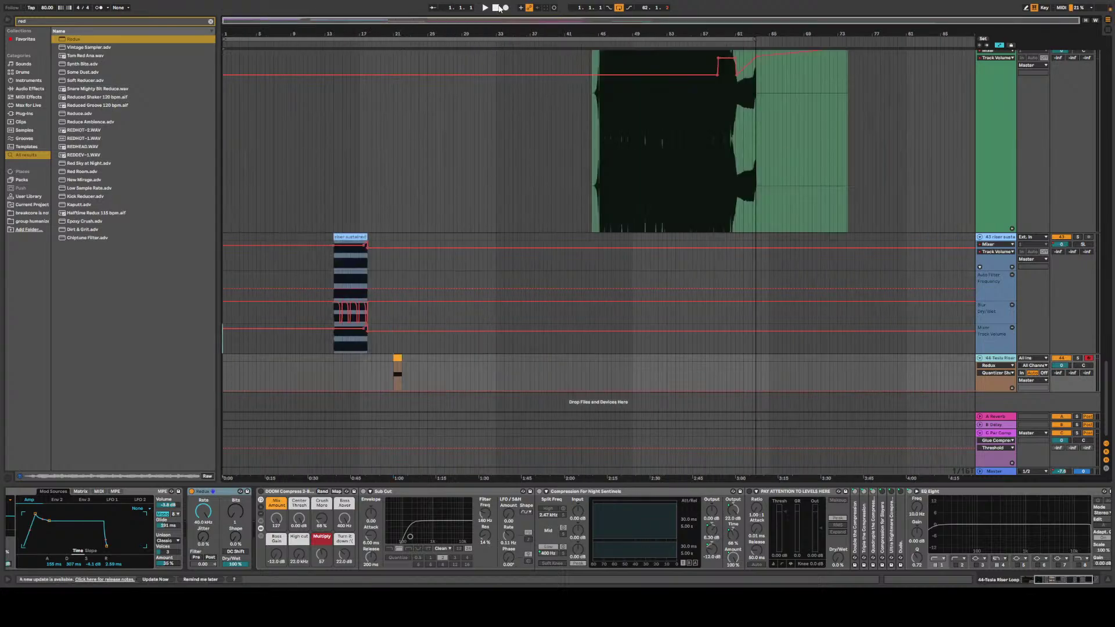
{"action": "left_click", "coordinate": [1068, 360]}
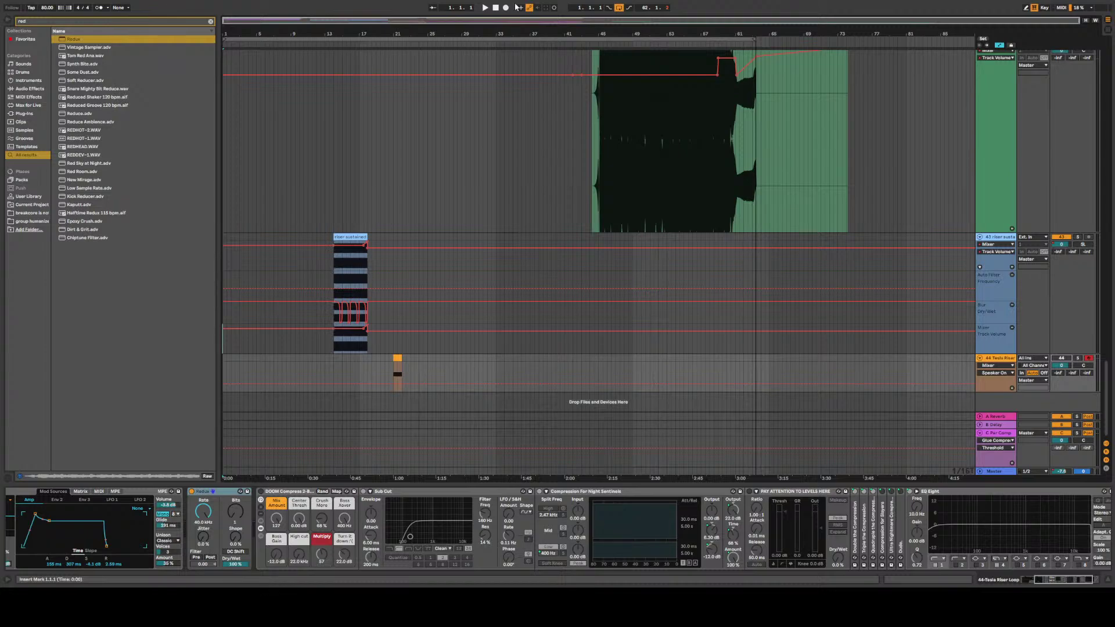
{"action": "left_click", "coordinate": [494, 8]}
{"action": "left_click", "coordinate": [497, 8]}
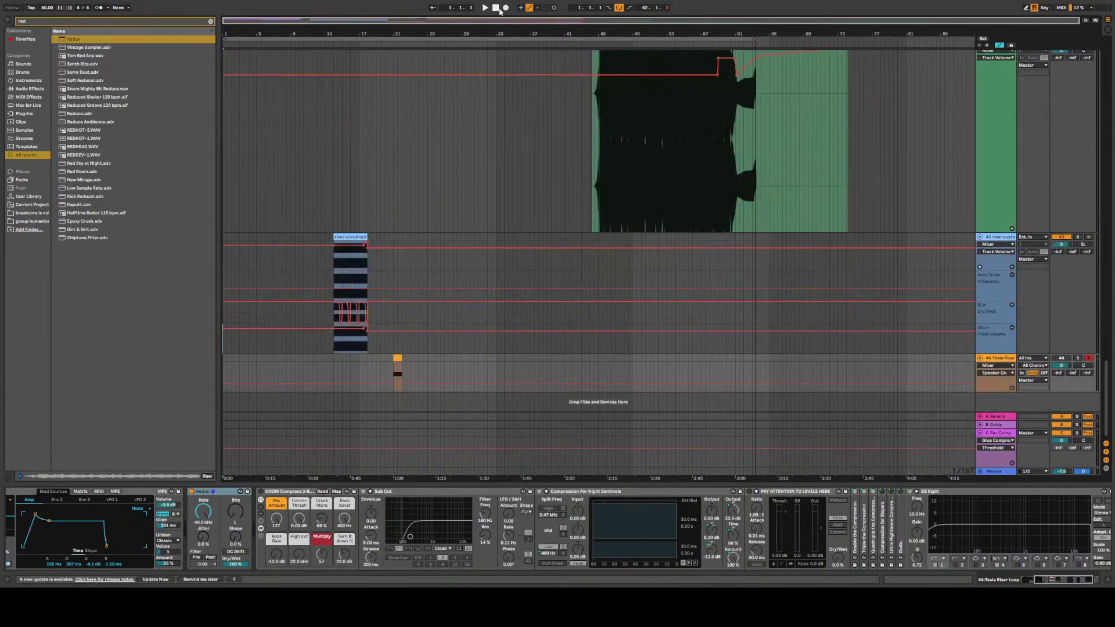
{"action": "left_click", "coordinate": [498, 8]}
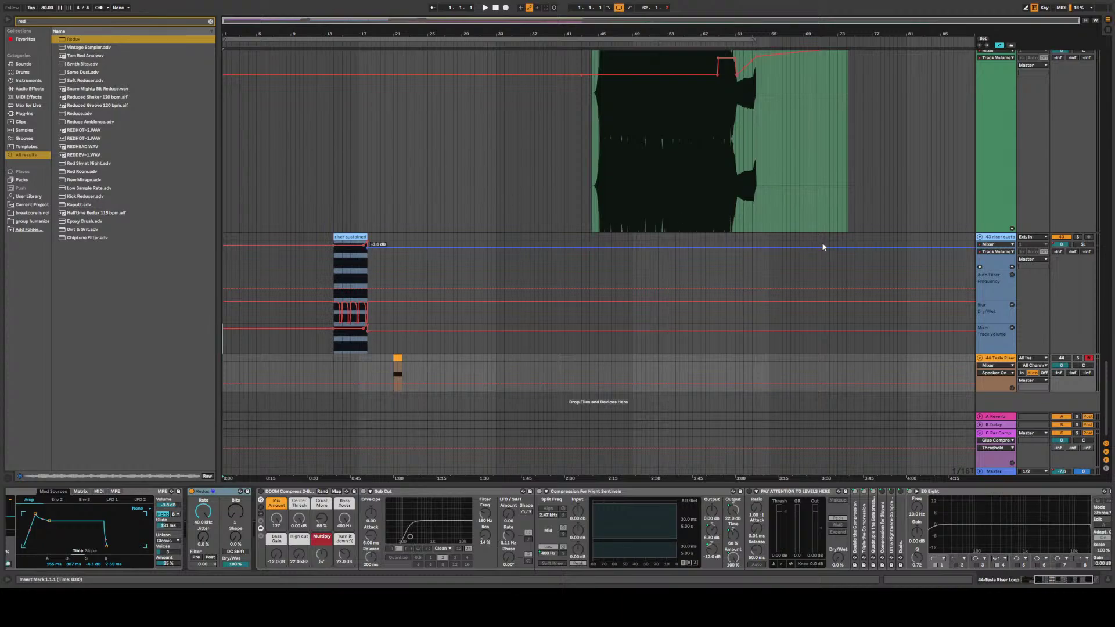
Play the whole arrangement from bar 1 to about bar 63 while looking over all tracks, and return to the start
{"action": "scroll", "coordinate": [1085, 403], "scroll_direction": "up", "scroll_amount": 5}
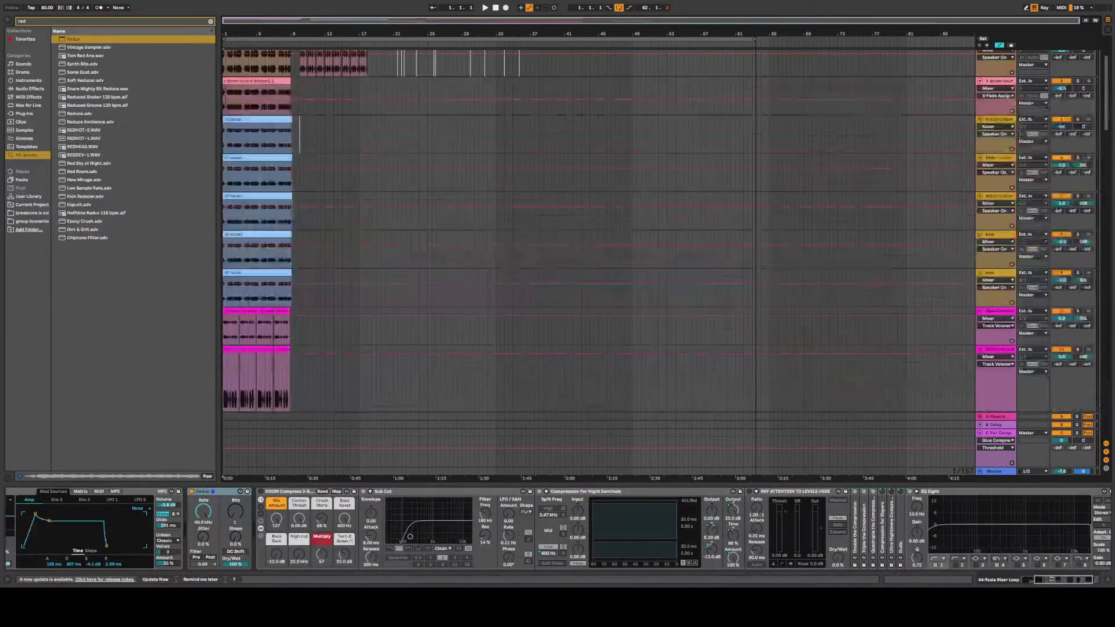
{"action": "scroll", "coordinate": [1085, 403], "scroll_direction": "down", "scroll_amount": 5}
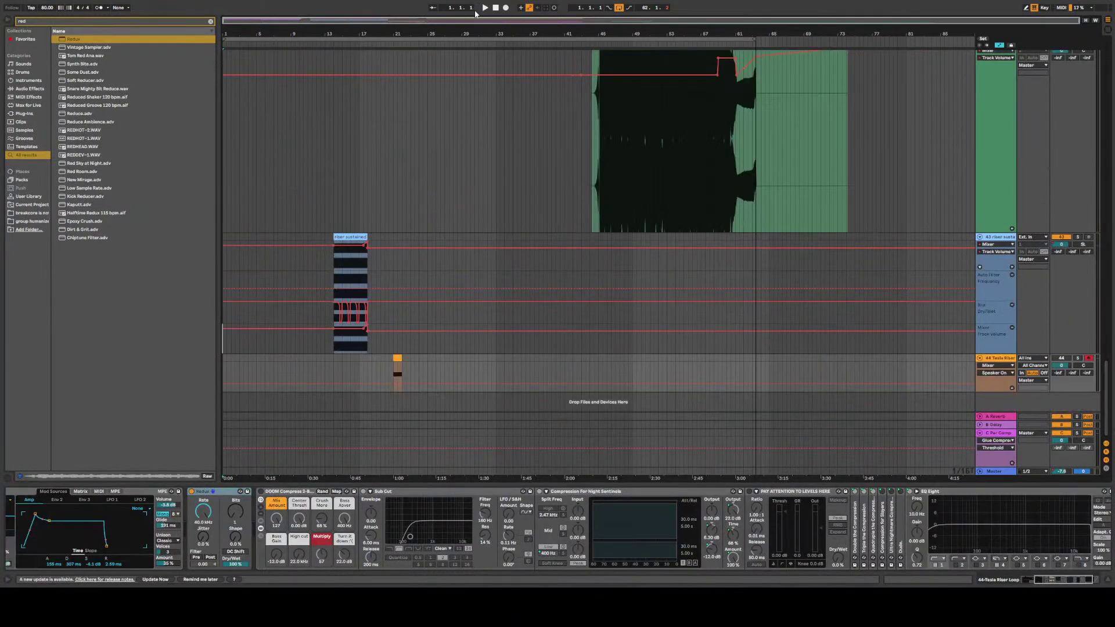
{"action": "left_click", "coordinate": [494, 8]}
{"action": "left_click", "coordinate": [486, 8]}
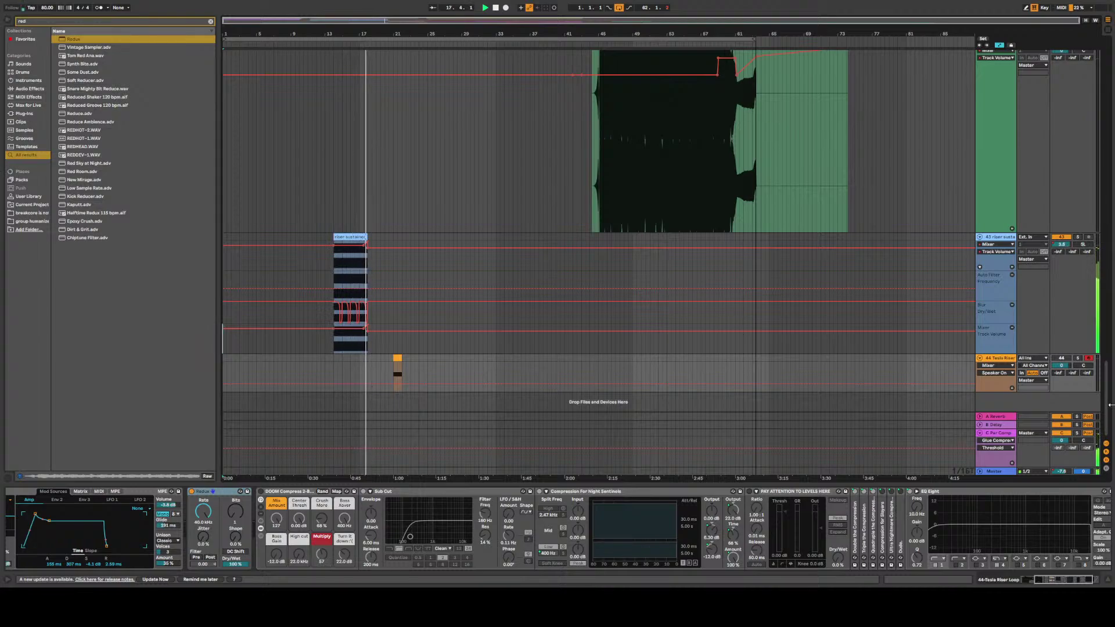
{"action": "left_click_drag", "start_coordinate": [1107, 412], "coordinate": [1112, 323]}
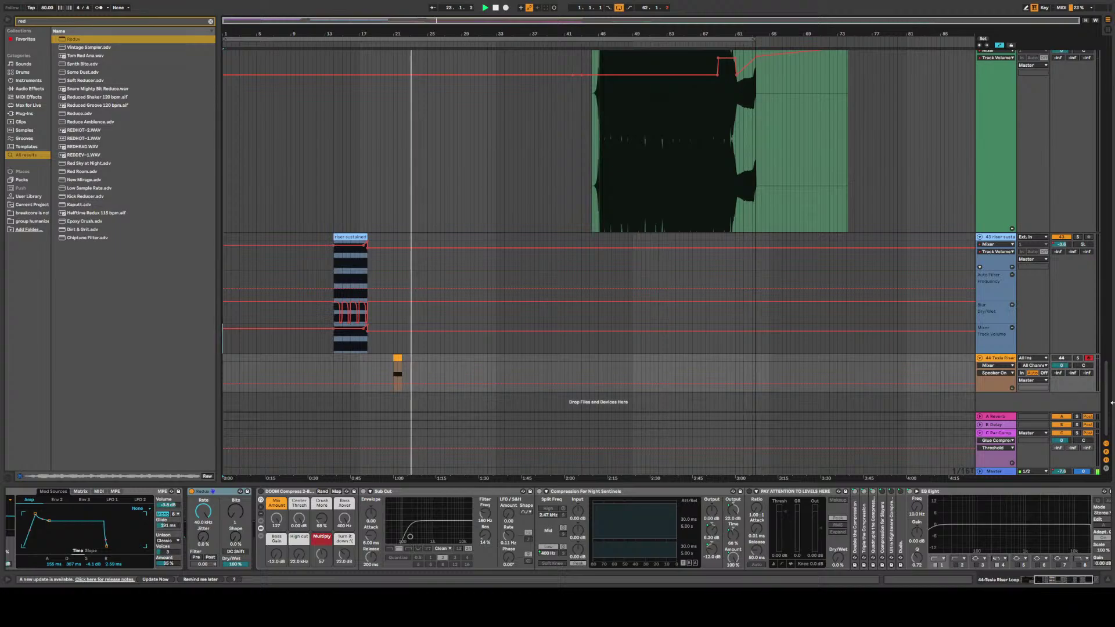
{"action": "left_click_drag", "start_coordinate": [1107, 408], "coordinate": [1080, 61]}
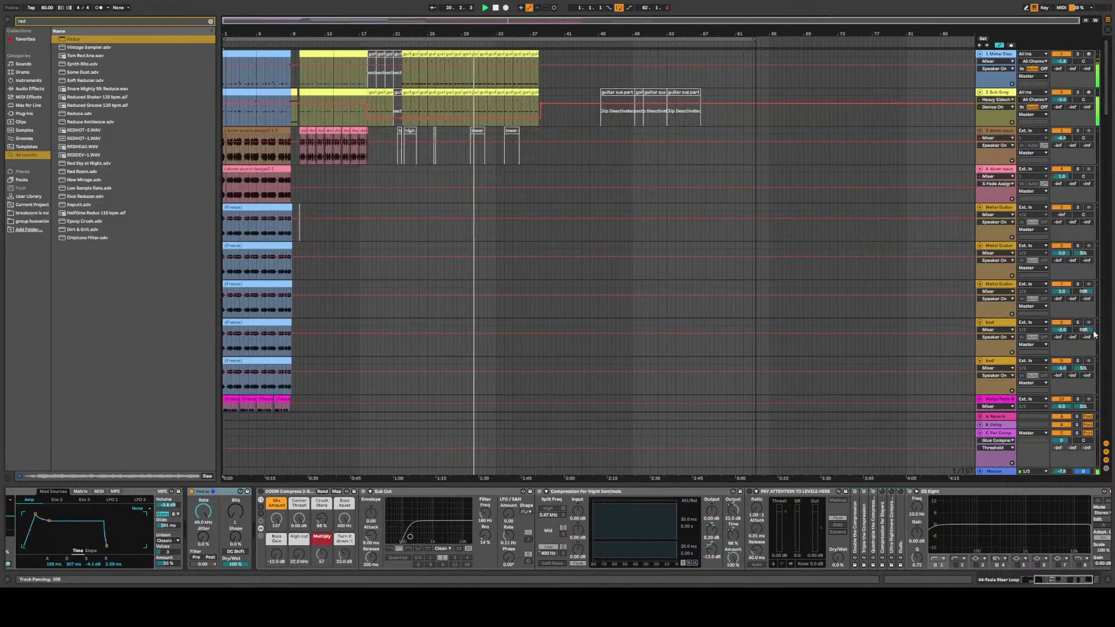
{"action": "left_click_drag", "start_coordinate": [1106, 109], "coordinate": [1112, 341]}
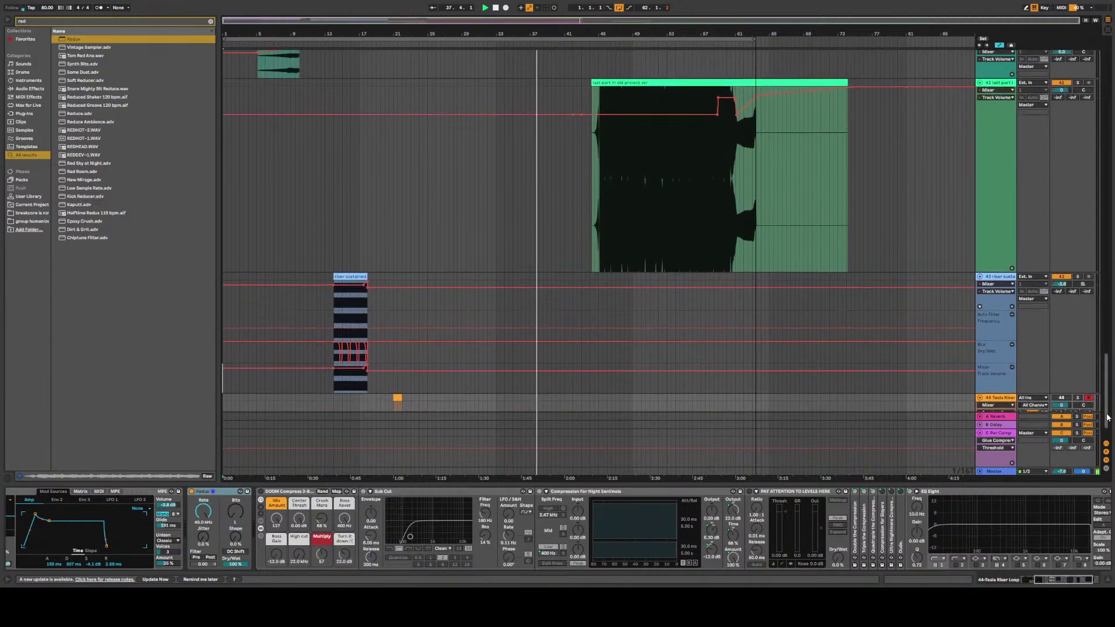
{"action": "left_click_drag", "start_coordinate": [1108, 409], "coordinate": [1112, 96]}
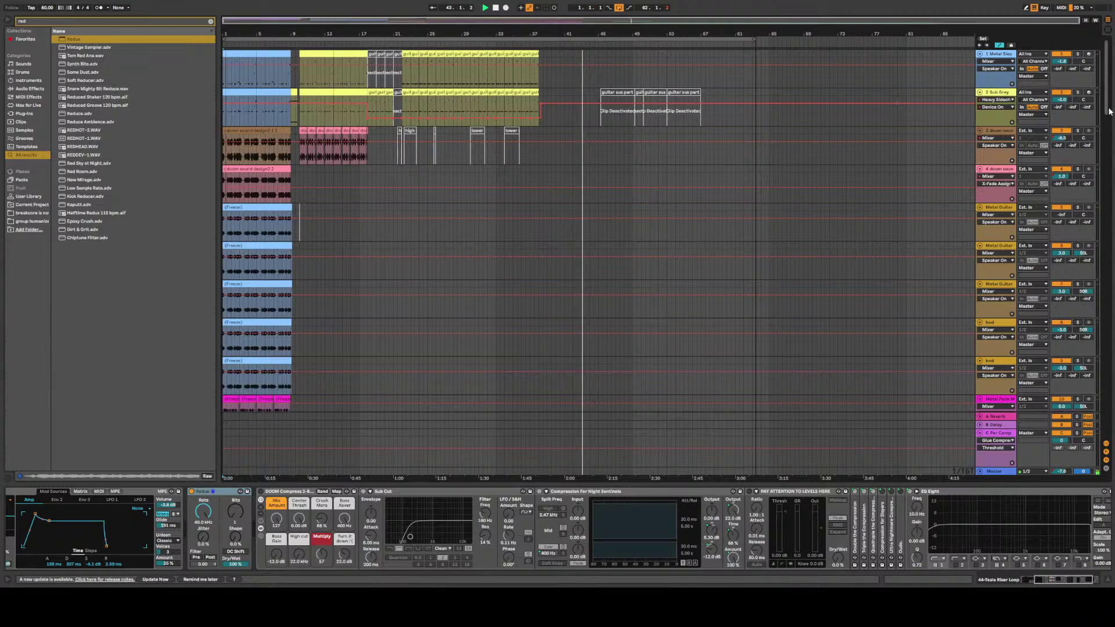
{"action": "left_click_drag", "start_coordinate": [1111, 109], "coordinate": [1110, 453]}
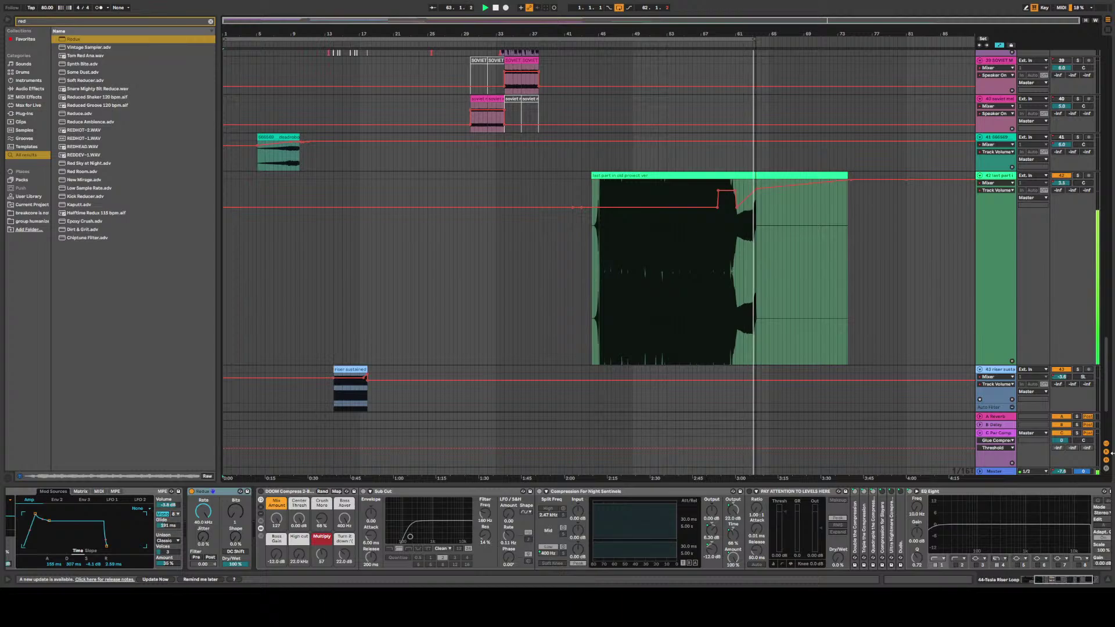
{"action": "key", "text": "space"}
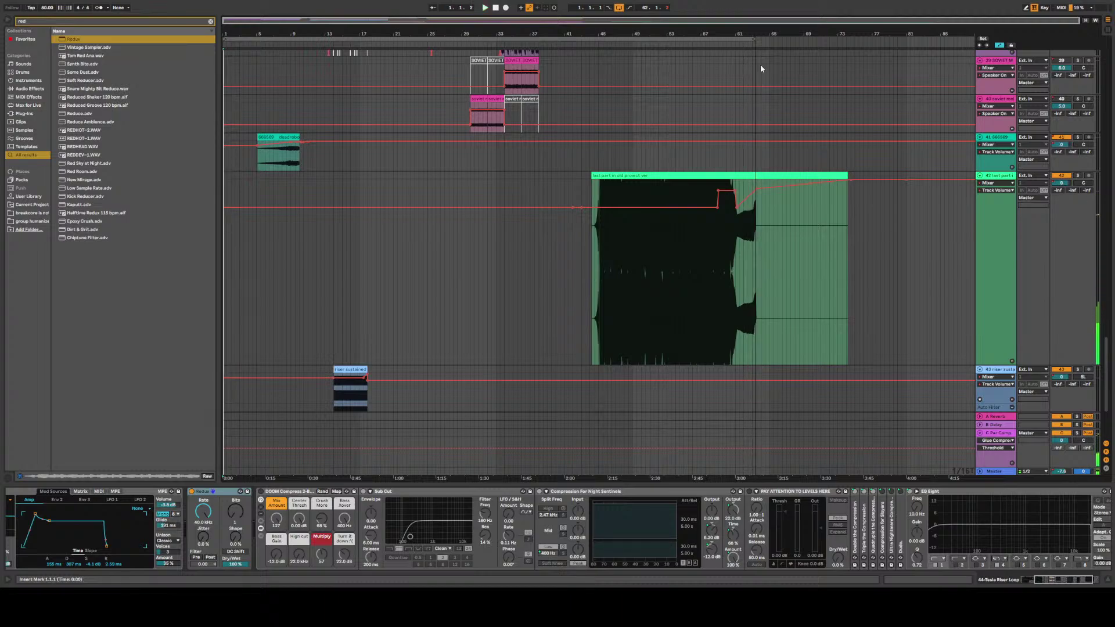
{"action": "left_click", "coordinate": [495, 7]}
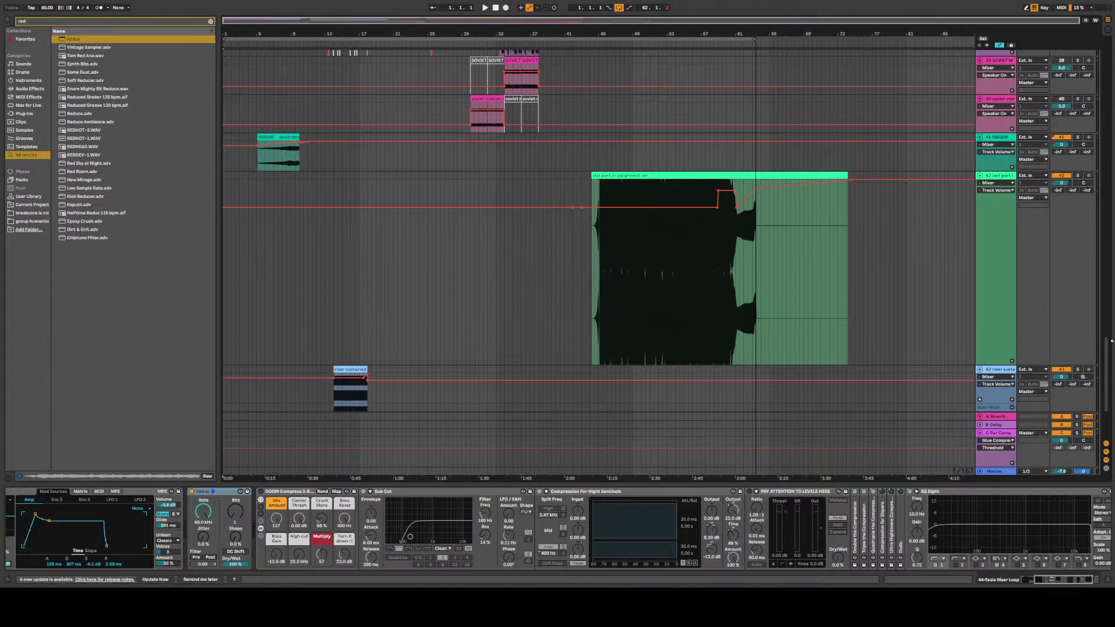
Look through the full track stack and focus on the section between the sustained riser clip and the Tesla Riser clip
{"action": "left_click_drag", "start_coordinate": [1106, 353], "coordinate": [1103, 418]}
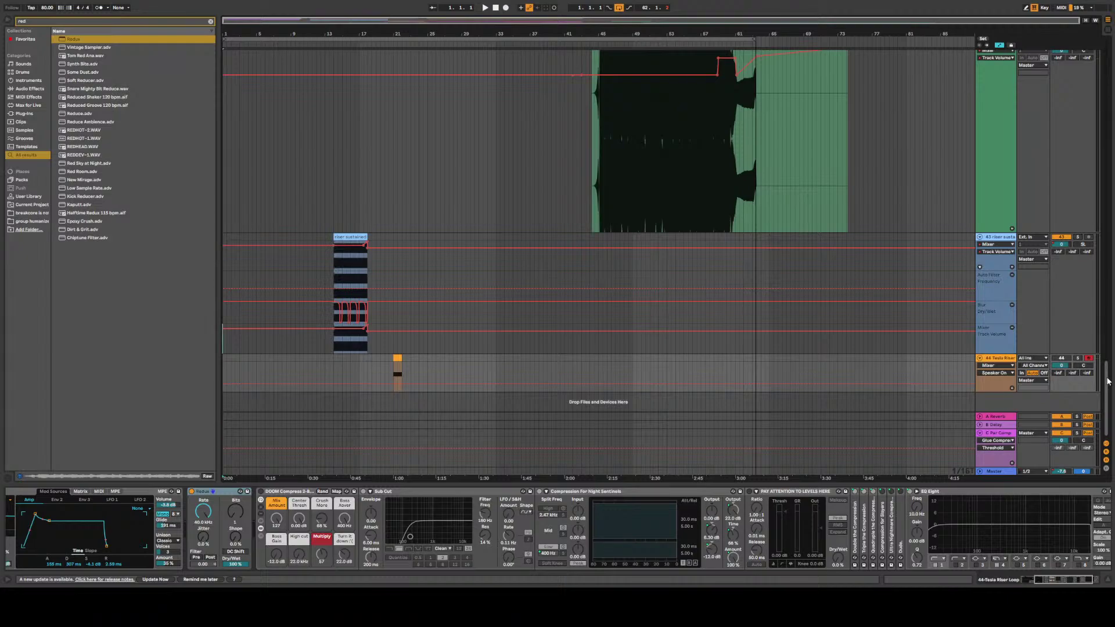
{"action": "left_click_drag", "start_coordinate": [1107, 381], "coordinate": [1106, 151]}
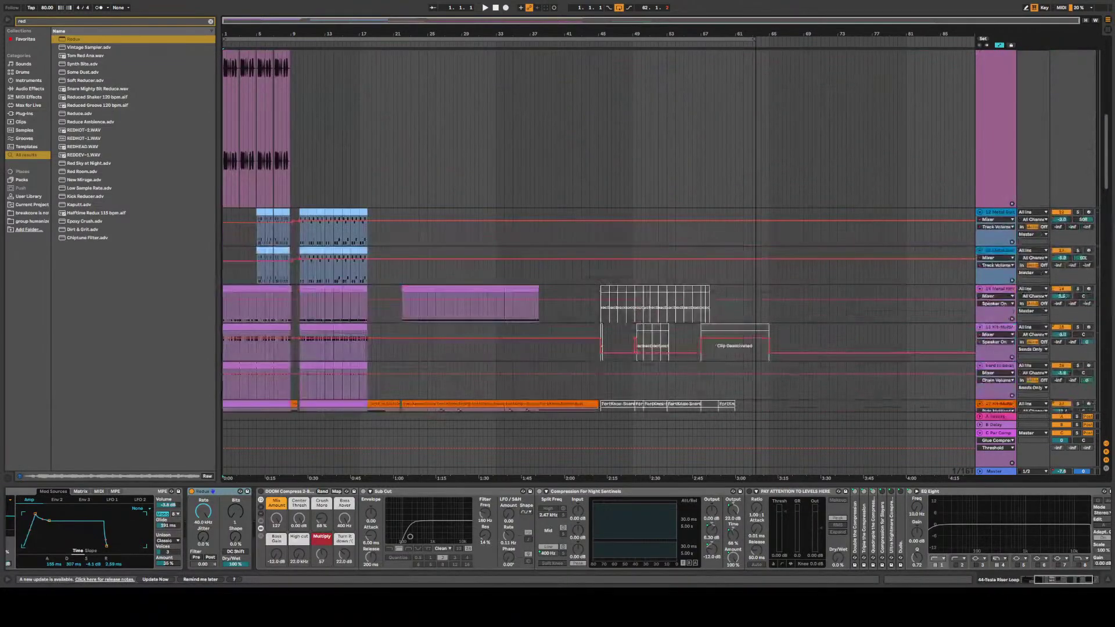
{"action": "scroll", "coordinate": [598, 232], "scroll_direction": "up", "scroll_amount": 10}
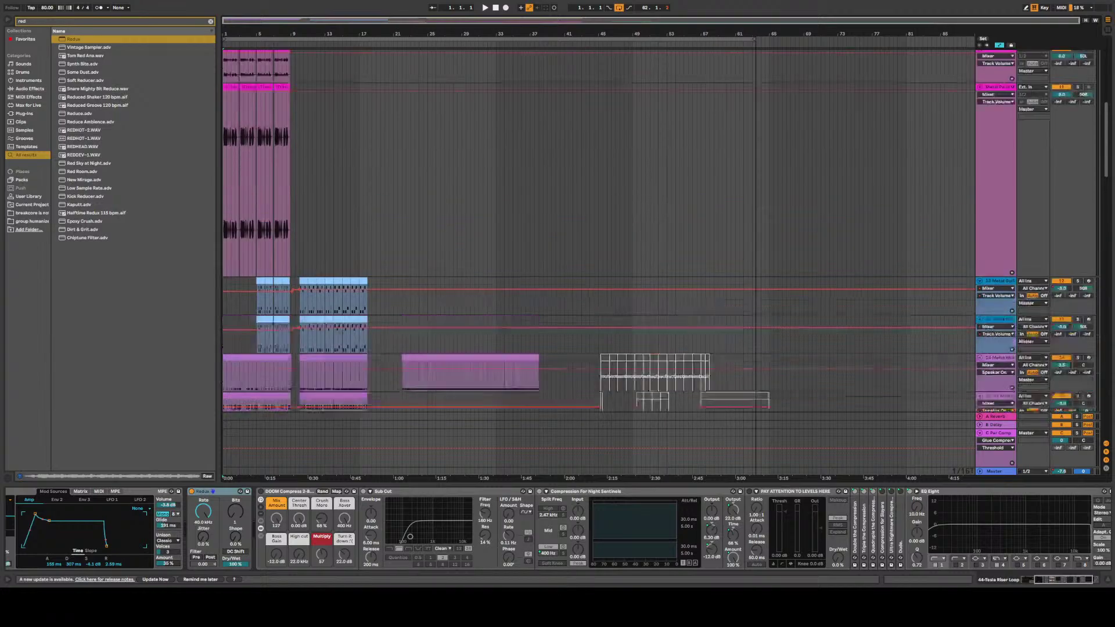
{"action": "scroll", "coordinate": [598, 232], "scroll_direction": "down", "scroll_amount": 20}
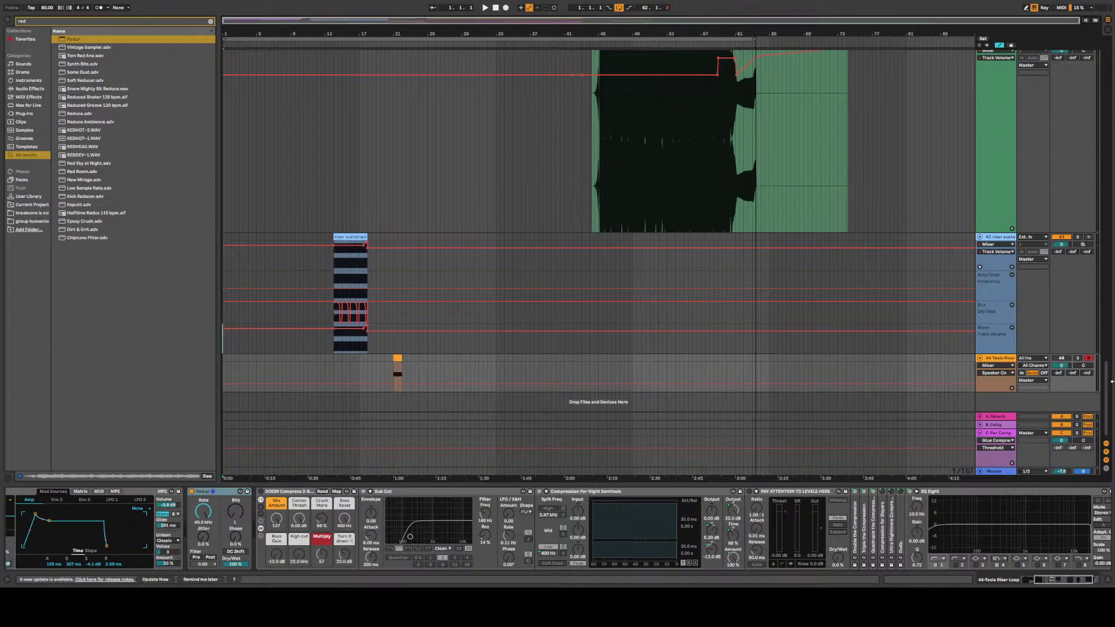
{"action": "left_click_drag", "start_coordinate": [1106, 383], "coordinate": [1095, 408]}
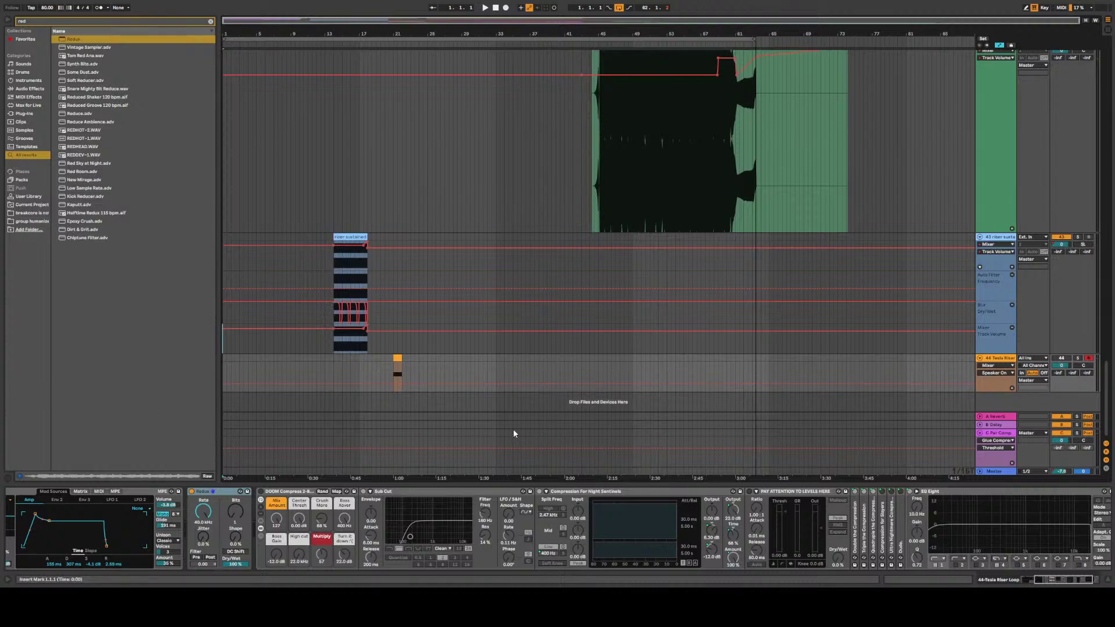
{"action": "scroll", "coordinate": [326, 370], "scroll_direction": "up", "scroll_amount": 5}
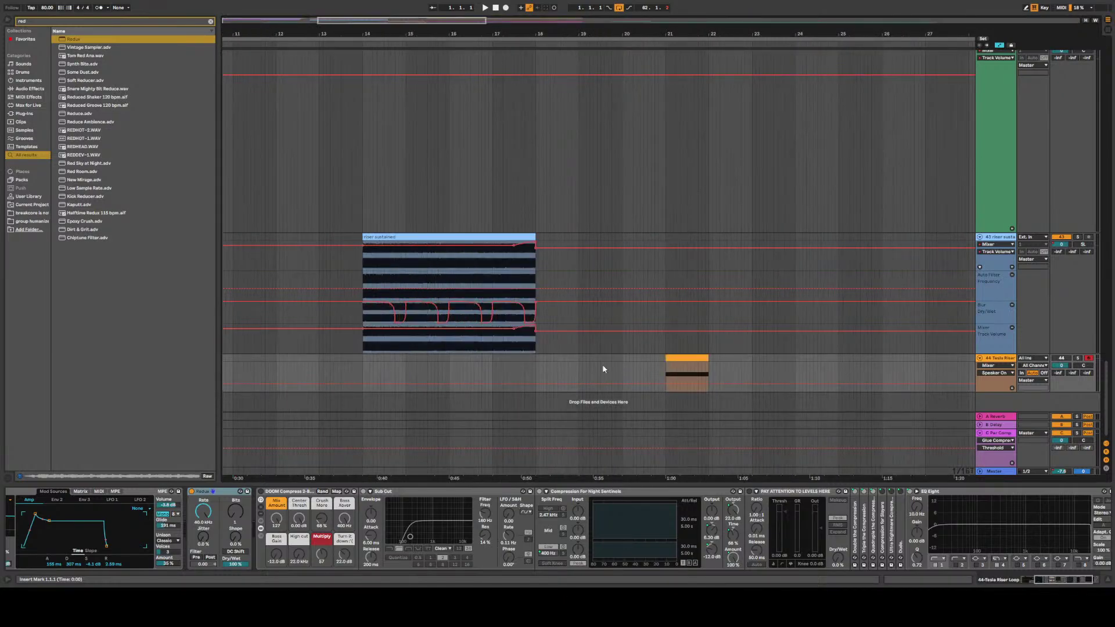
Mark bar 18 on the Tesla Riser track, and inspect the section above at bars 20 and 21.3 on the Metal Palm Mute track
{"action": "left_click", "coordinate": [536, 369]}
{"action": "scroll", "coordinate": [852, 142], "scroll_direction": "up", "scroll_amount": 5}
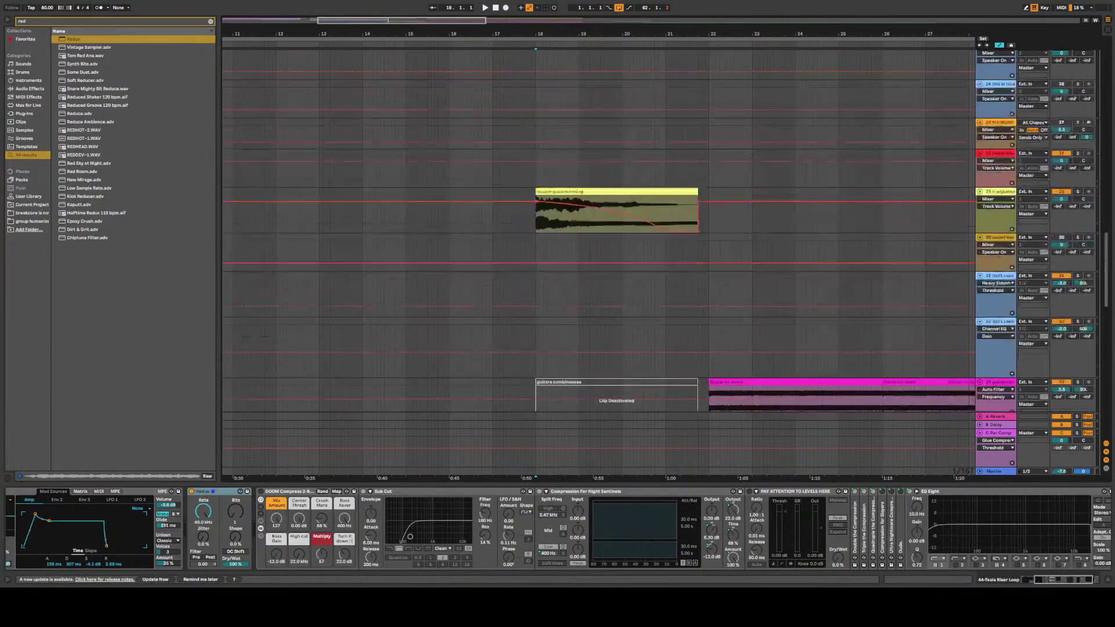
{"action": "scroll", "coordinate": [598, 232], "scroll_direction": "up", "scroll_amount": 3}
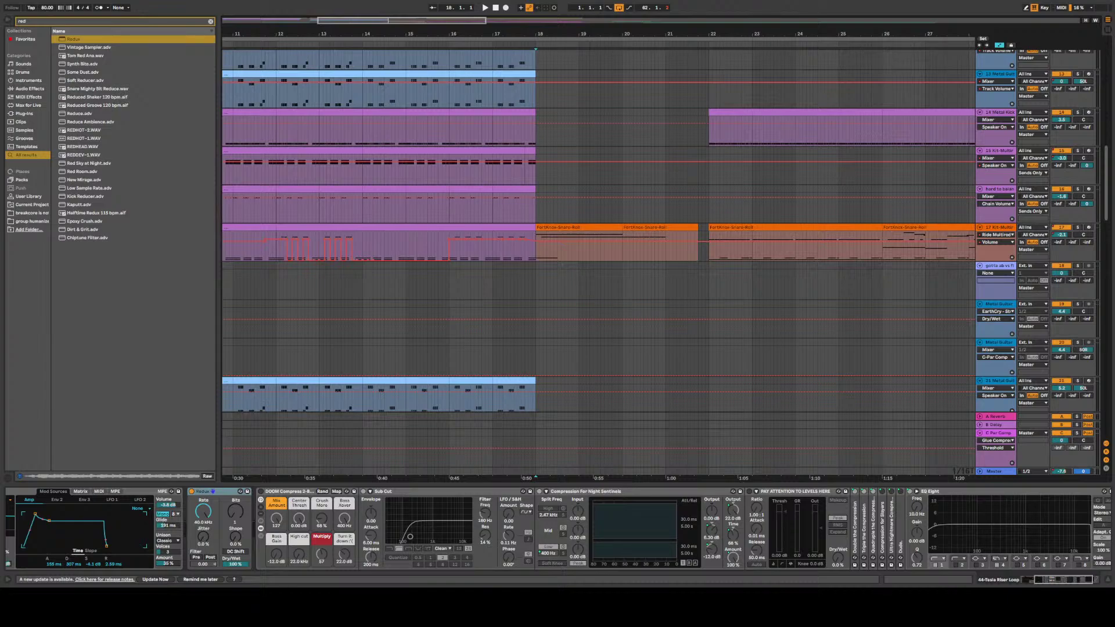
{"action": "scroll", "coordinate": [441, 174], "scroll_direction": "up", "scroll_amount": 4}
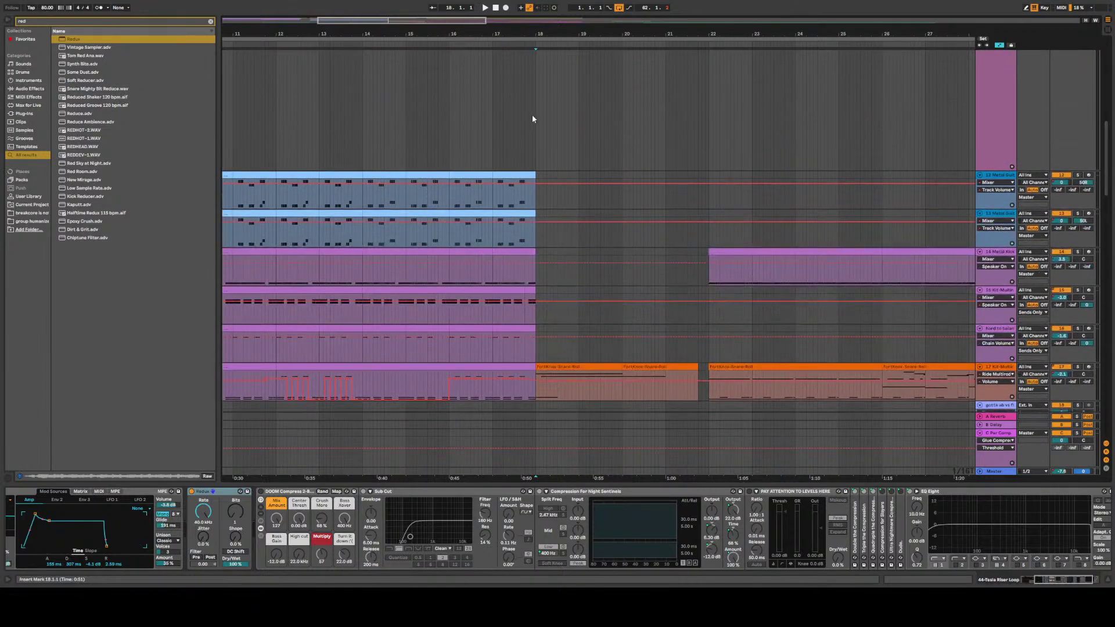
{"action": "left_click", "coordinate": [621, 77]}
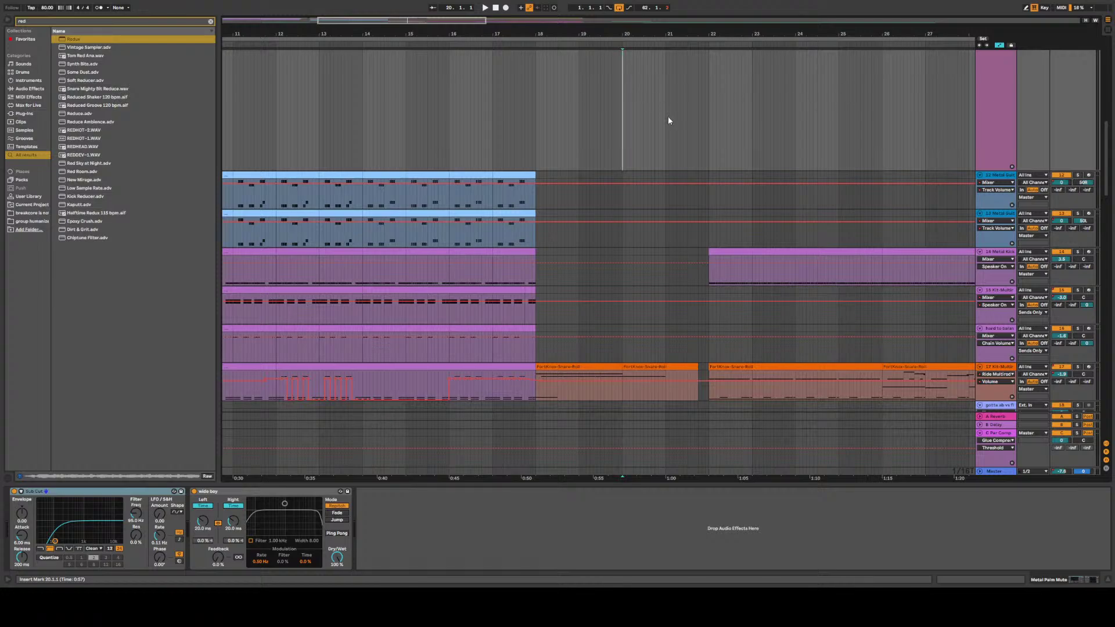
{"action": "left_click", "coordinate": [688, 127]}
Examine the guitar and square clips leading up to bar 22, along with the neighbouring tracks' automation
{"action": "scroll", "coordinate": [1109, 154], "scroll_direction": "down", "scroll_amount": 15}
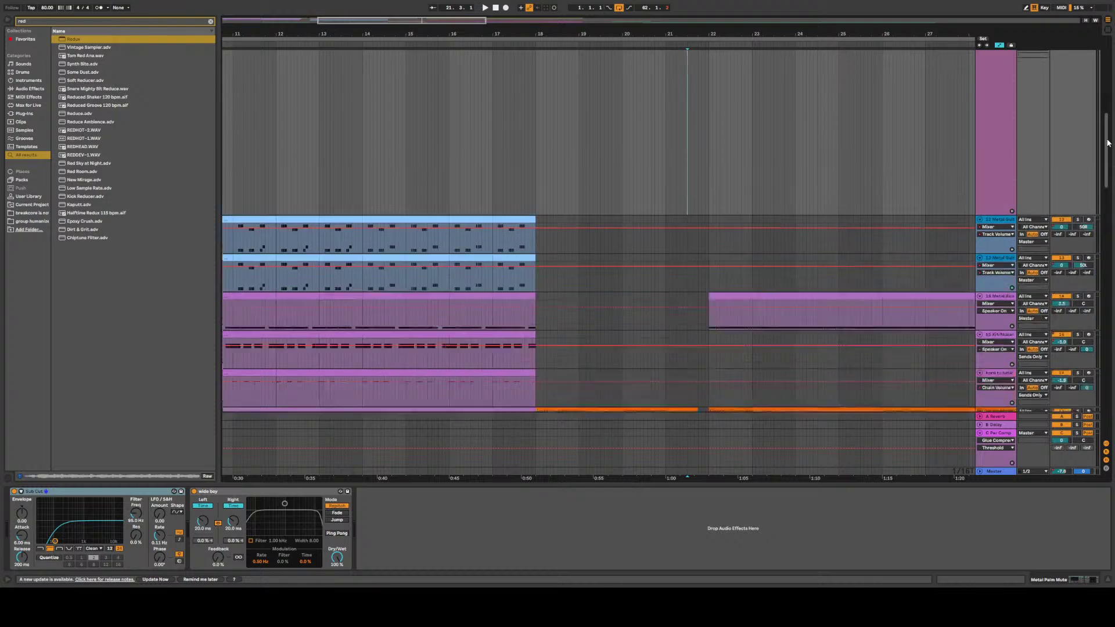
{"action": "scroll", "coordinate": [598, 261], "scroll_direction": "down", "scroll_amount": 4}
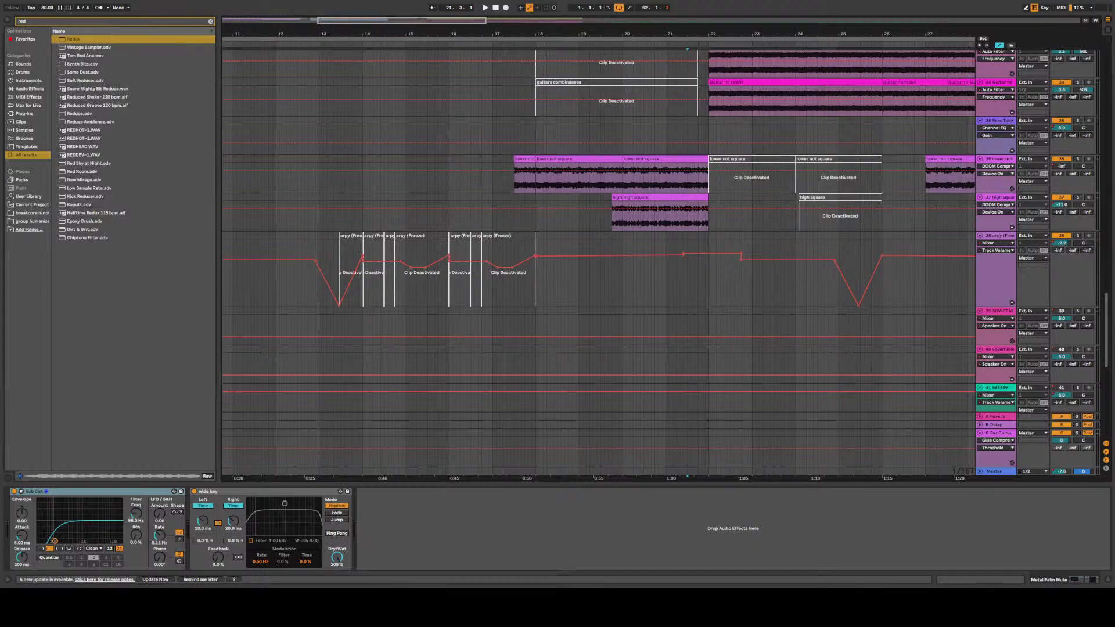
{"action": "scroll", "coordinate": [739, 302], "scroll_direction": "up", "scroll_amount": 5}
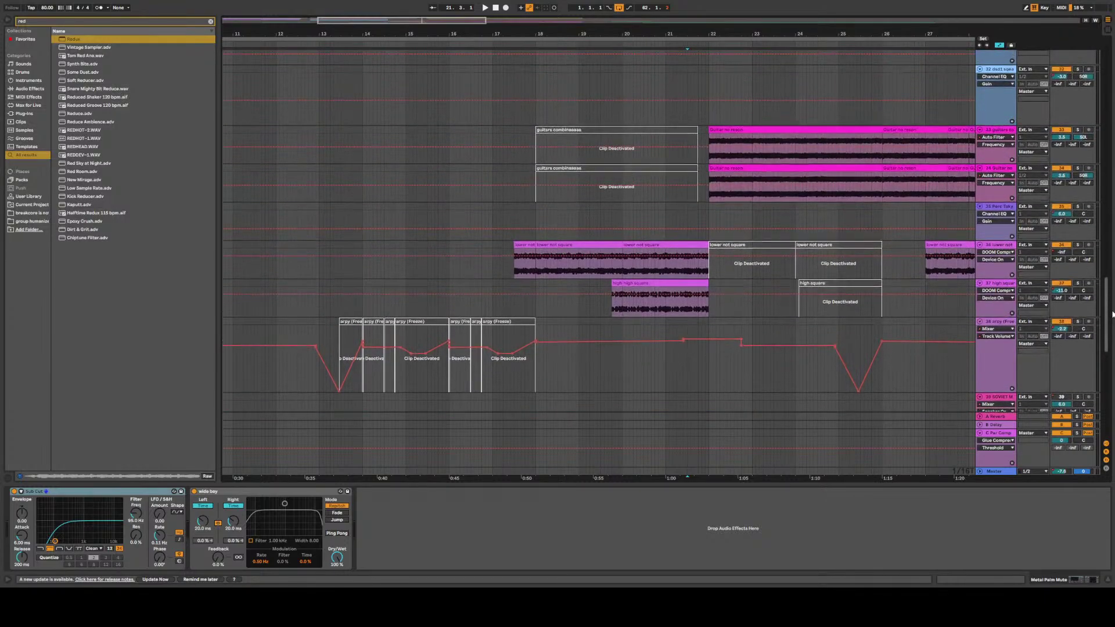
{"action": "scroll", "coordinate": [712, 309], "scroll_direction": "up", "scroll_amount": 6}
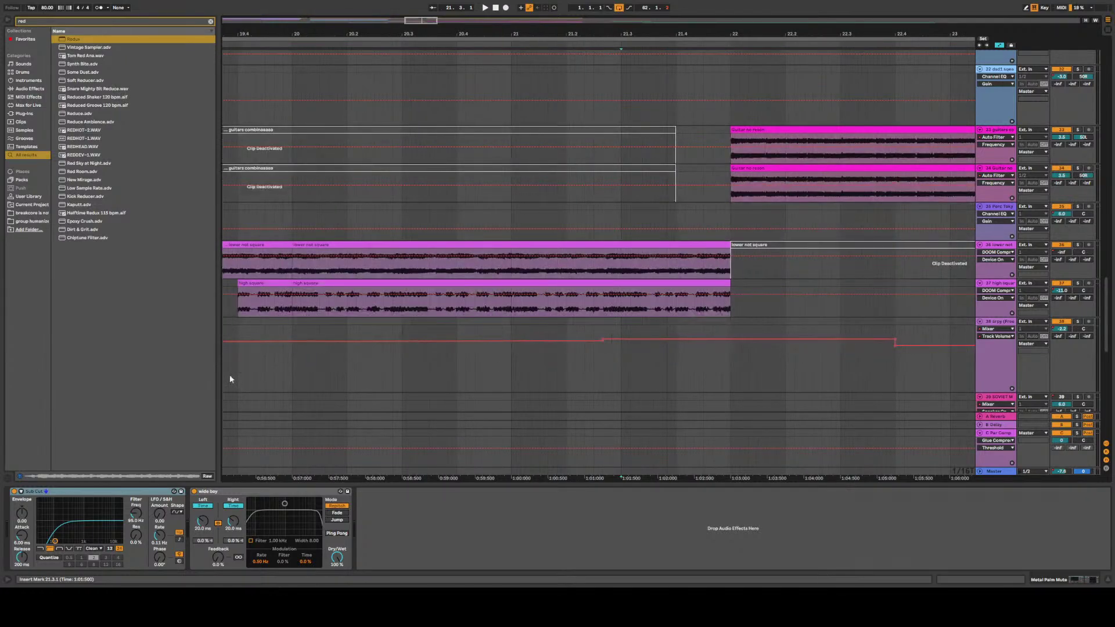
{"action": "mouse_move", "coordinate": [1110, 302]}
{"action": "left_mouse_down"}
{"action": "mouse_move", "coordinate": [1108, 354]}
{"action": "mouse_move", "coordinate": [1109, 292]}
{"action": "left_mouse_up"}
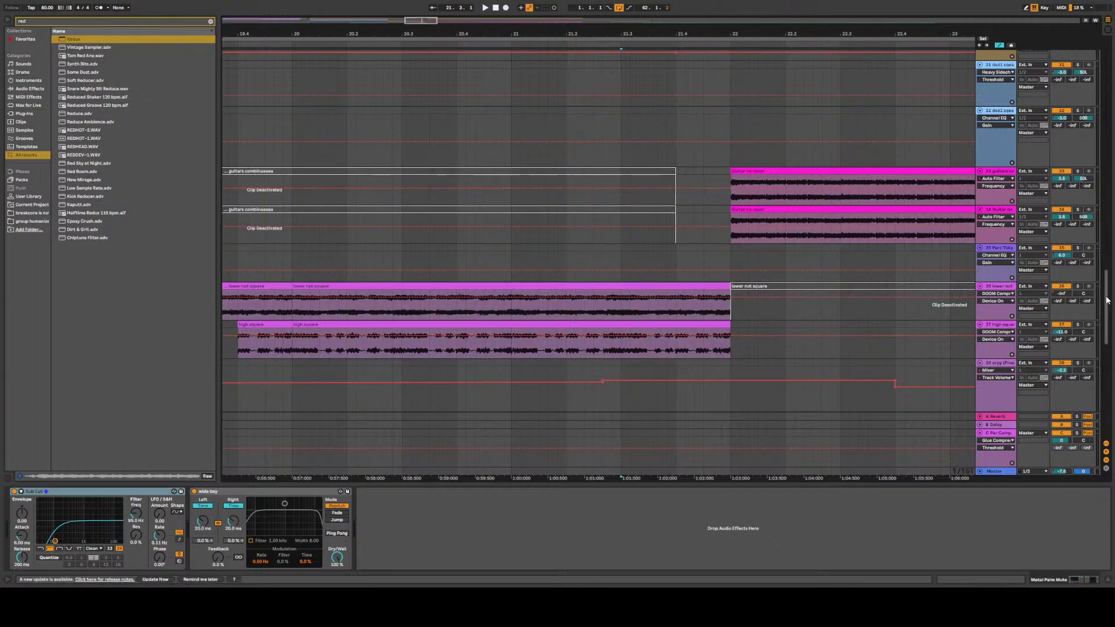
{"action": "scroll", "coordinate": [781, 443], "scroll_direction": "up", "scroll_amount": 2}
{"action": "scroll", "coordinate": [782, 443], "scroll_direction": "down", "scroll_amount": 10}
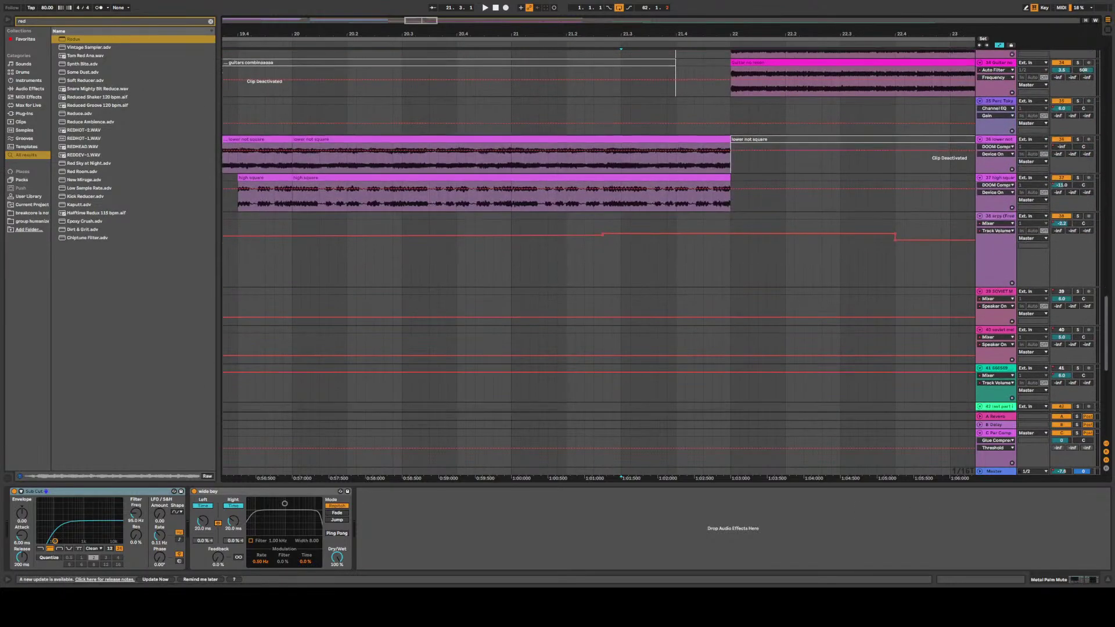
Look through the tracks from the guitar and square clips down to the Tesla Riser clip around bars 20 to 22
{"action": "scroll", "coordinate": [781, 443], "scroll_direction": "down", "scroll_amount": 4}
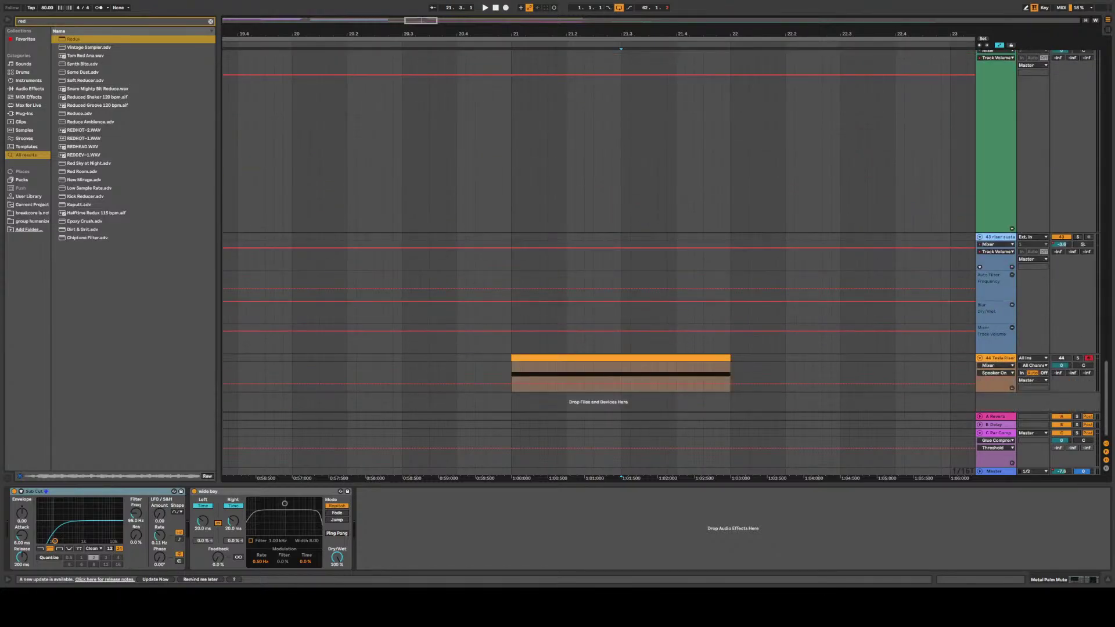
{"action": "scroll", "coordinate": [781, 443], "scroll_direction": "up", "scroll_amount": 8}
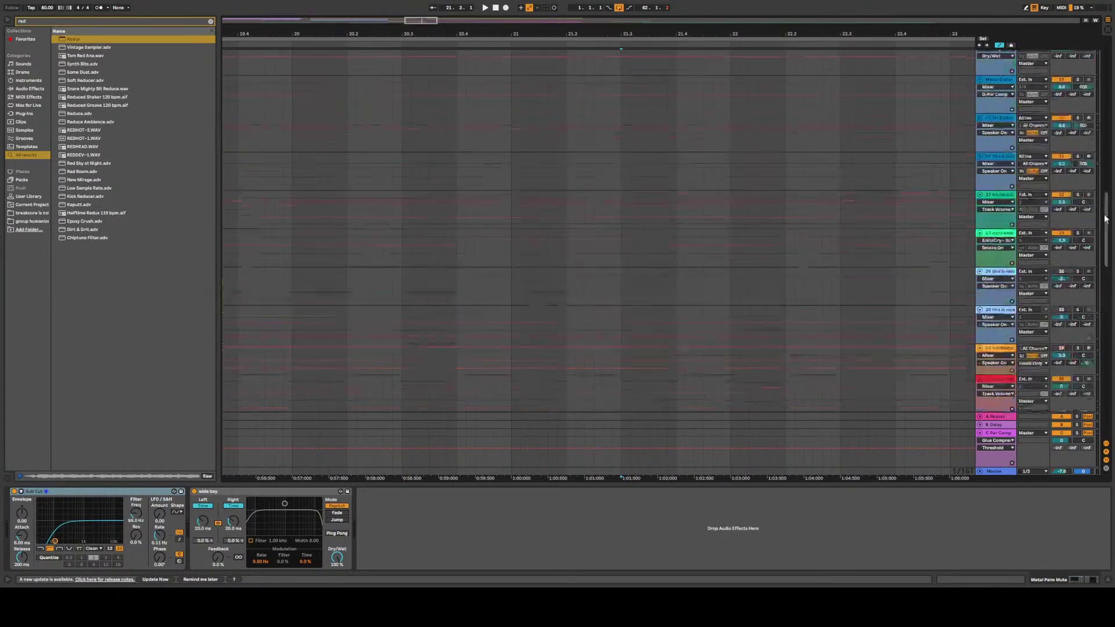
{"action": "scroll", "coordinate": [781, 443], "scroll_direction": "down", "scroll_amount": 8}
{"action": "left_click", "coordinate": [619, 281]}
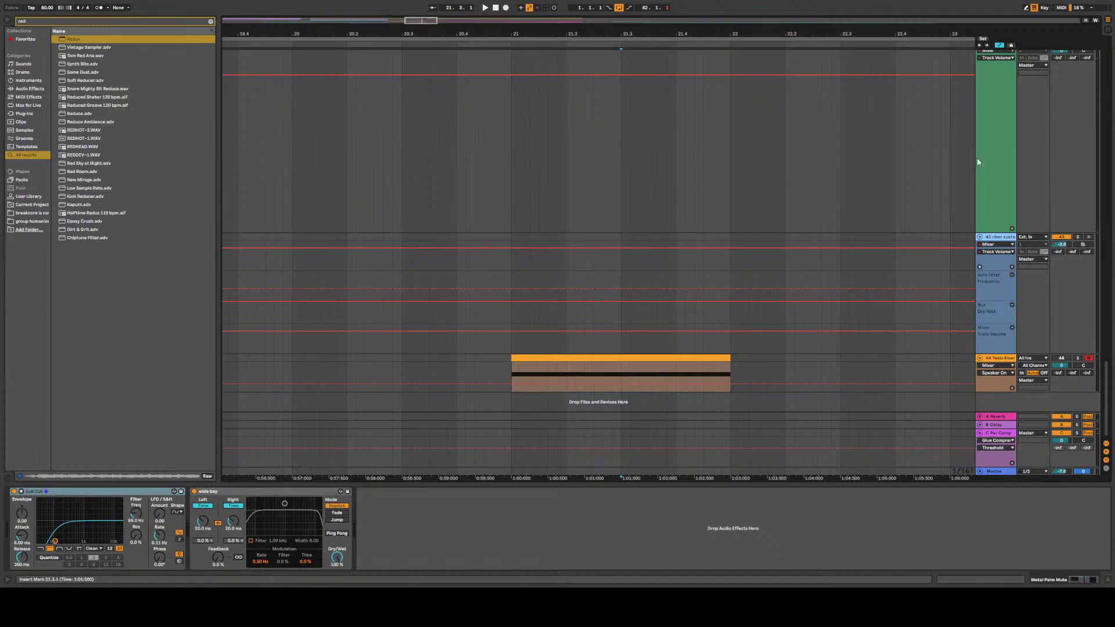
{"action": "left_click_drag", "start_coordinate": [1106, 389], "coordinate": [1110, 315]}
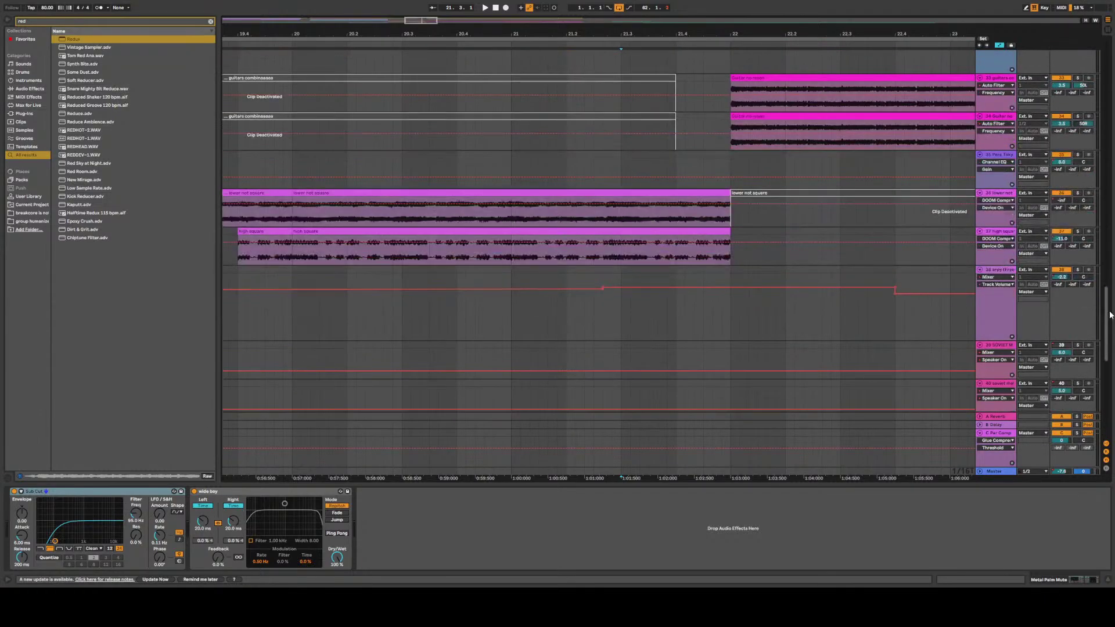
{"action": "scroll", "coordinate": [1109, 315], "scroll_direction": "up", "scroll_amount": 4}
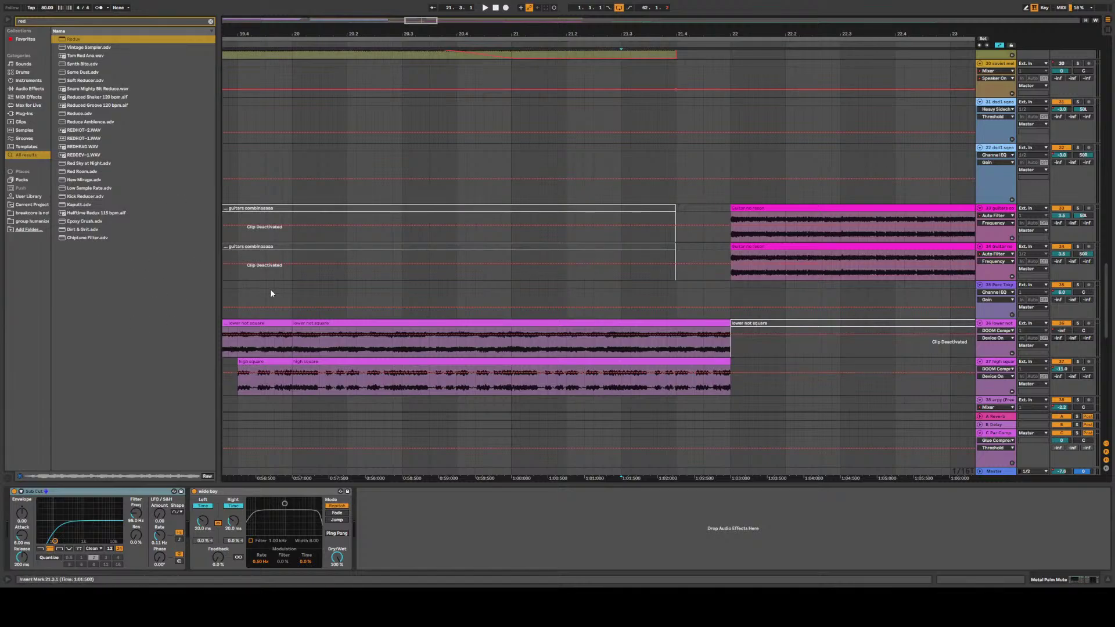
Mark bar 20 on the Perc Tokyo Glitch 2 track and play the transition into the guitar clips at bar 22
{"action": "left_click", "coordinate": [290, 299]}
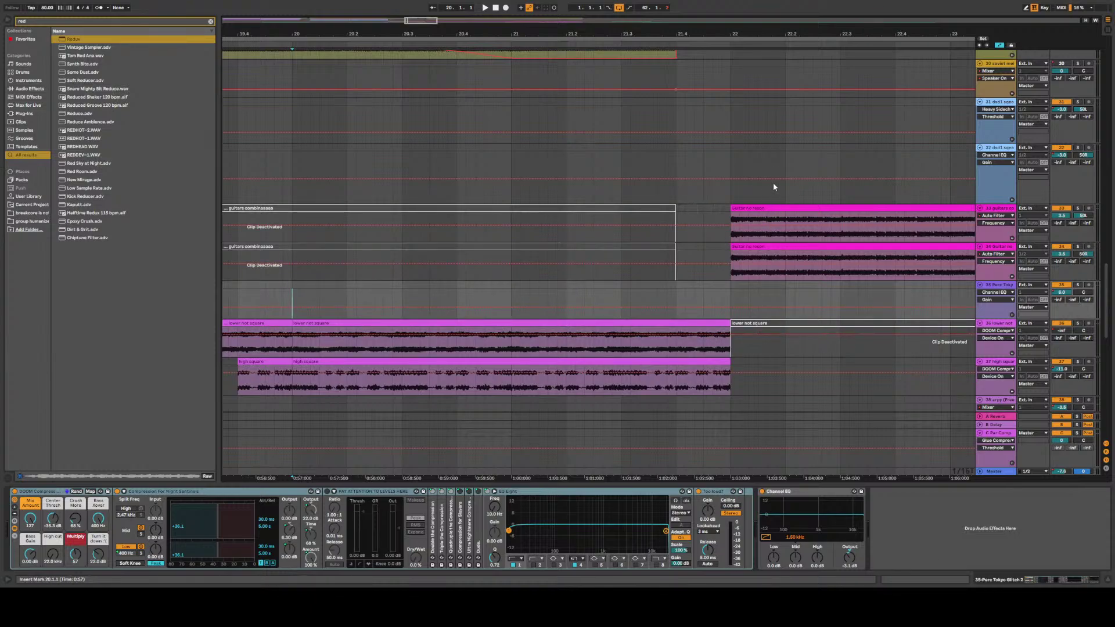
{"action": "scroll", "coordinate": [772, 191], "scroll_direction": "down", "scroll_amount": 5}
{"action": "scroll", "coordinate": [748, 243], "scroll_direction": "down", "scroll_amount": 8}
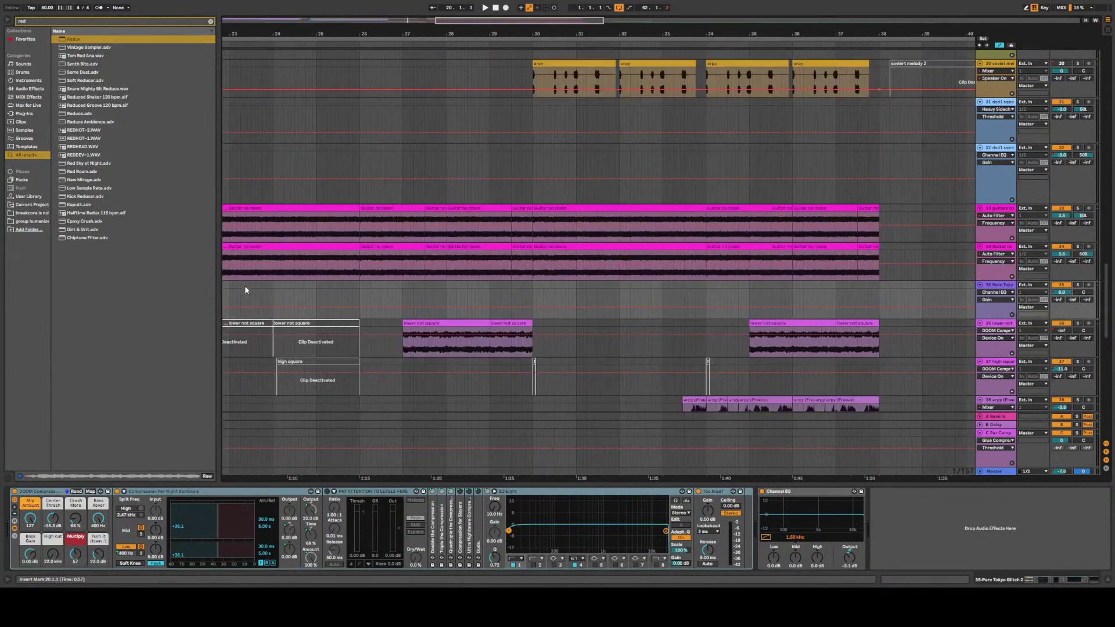
{"action": "scroll", "coordinate": [397, 297], "scroll_direction": "up", "scroll_amount": 10}
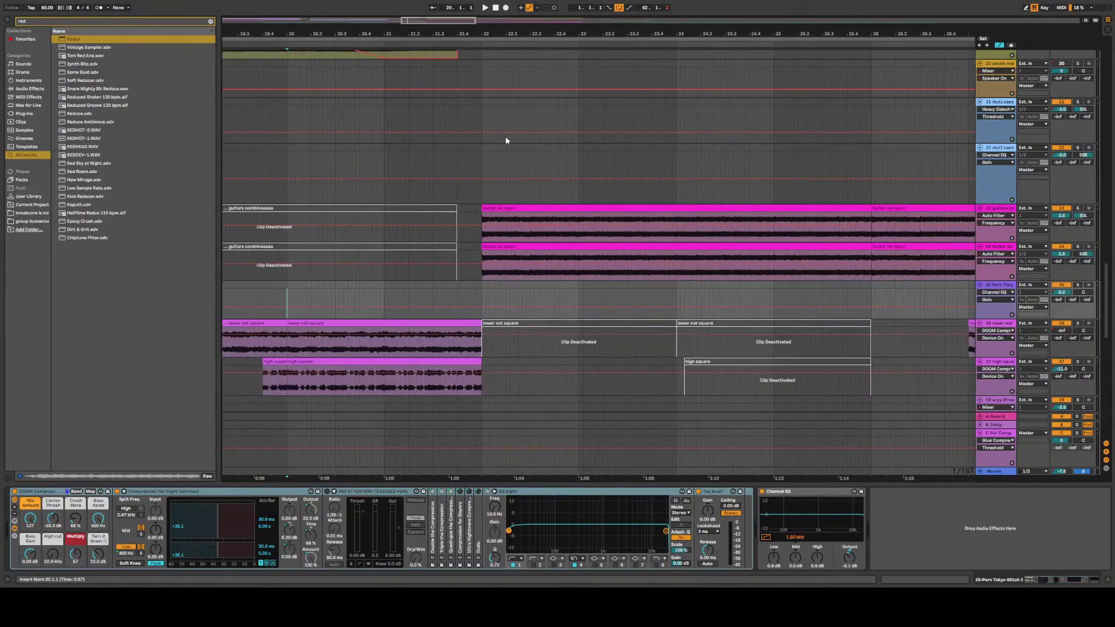
{"action": "key", "text": "space"}
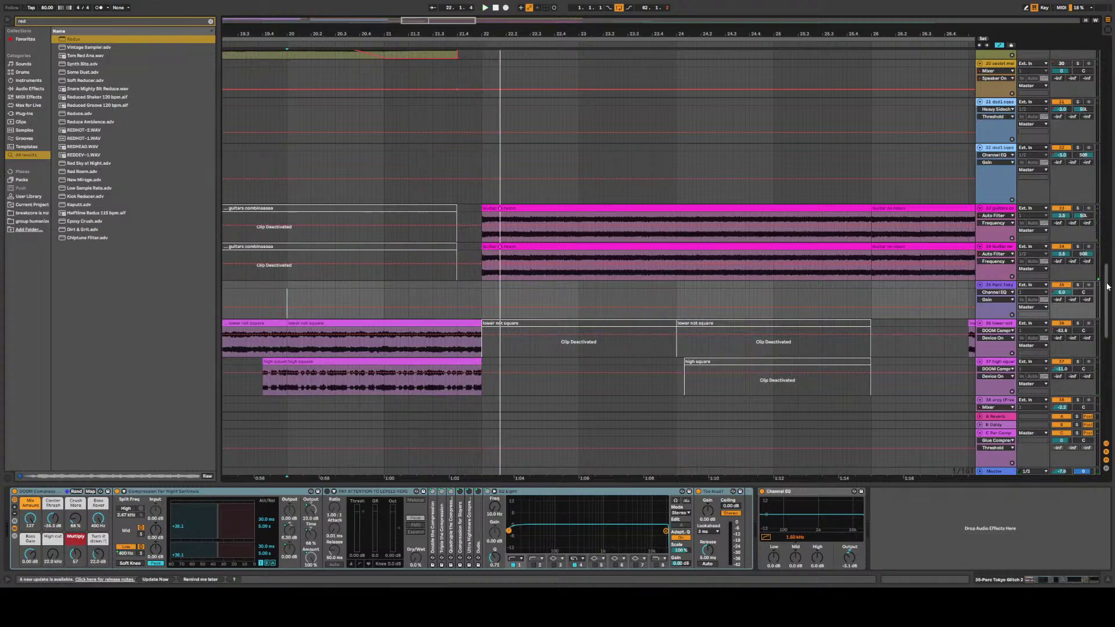
Find the Tesla Riser track and select its clip between bars 21 and 22
{"action": "left_click_drag", "start_coordinate": [1106, 279], "coordinate": [1112, 411]}
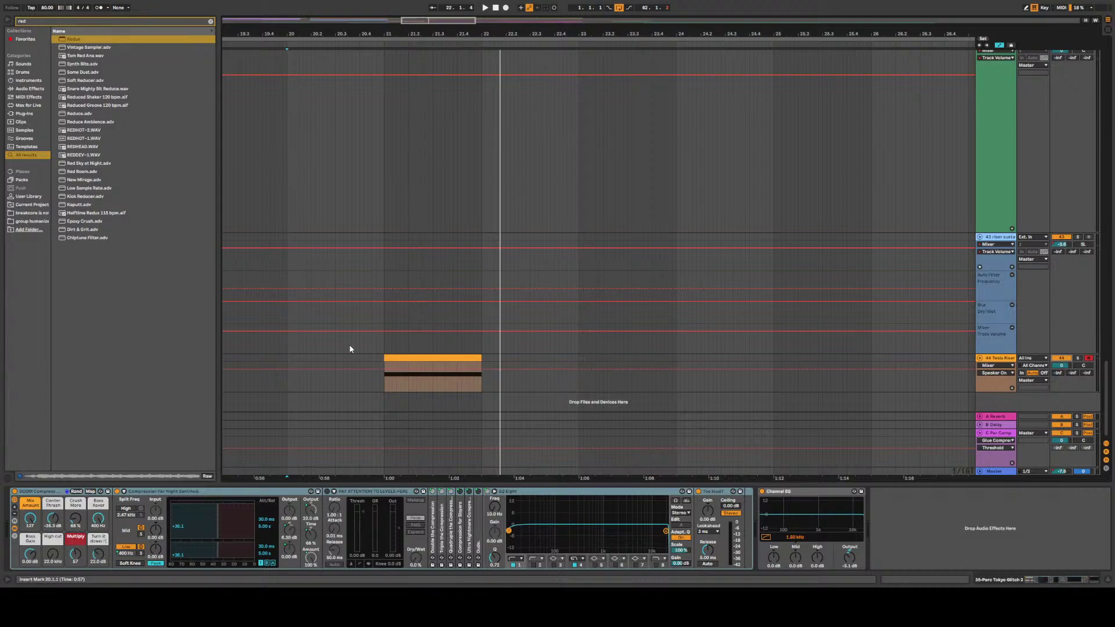
{"action": "left_click", "coordinate": [287, 348]}
{"action": "left_click", "coordinate": [387, 345]}
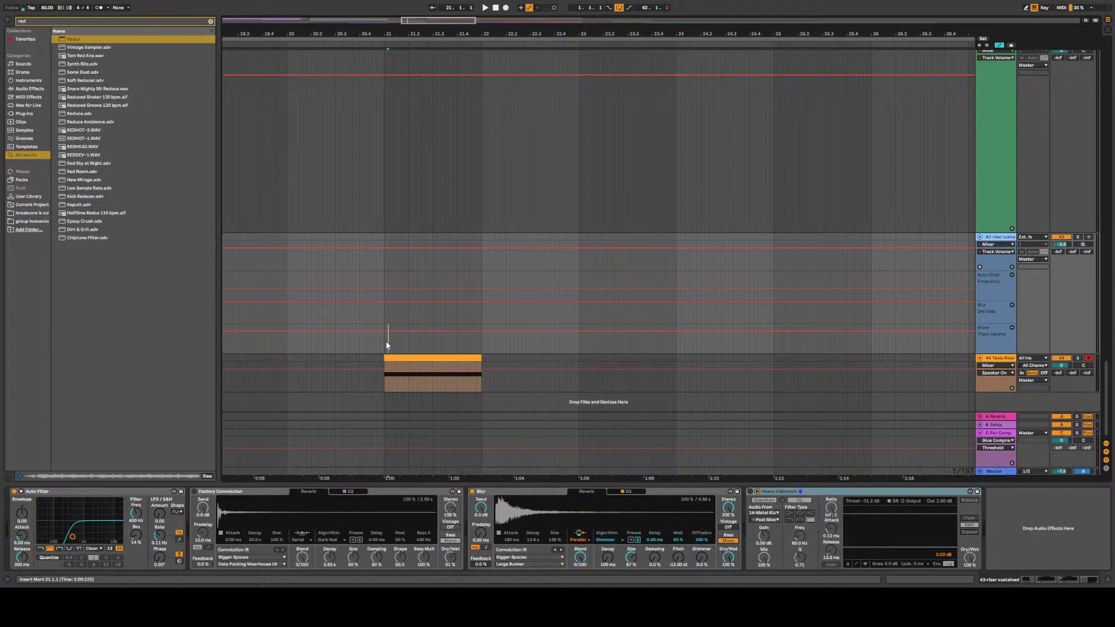
{"action": "left_click", "coordinate": [390, 358]}
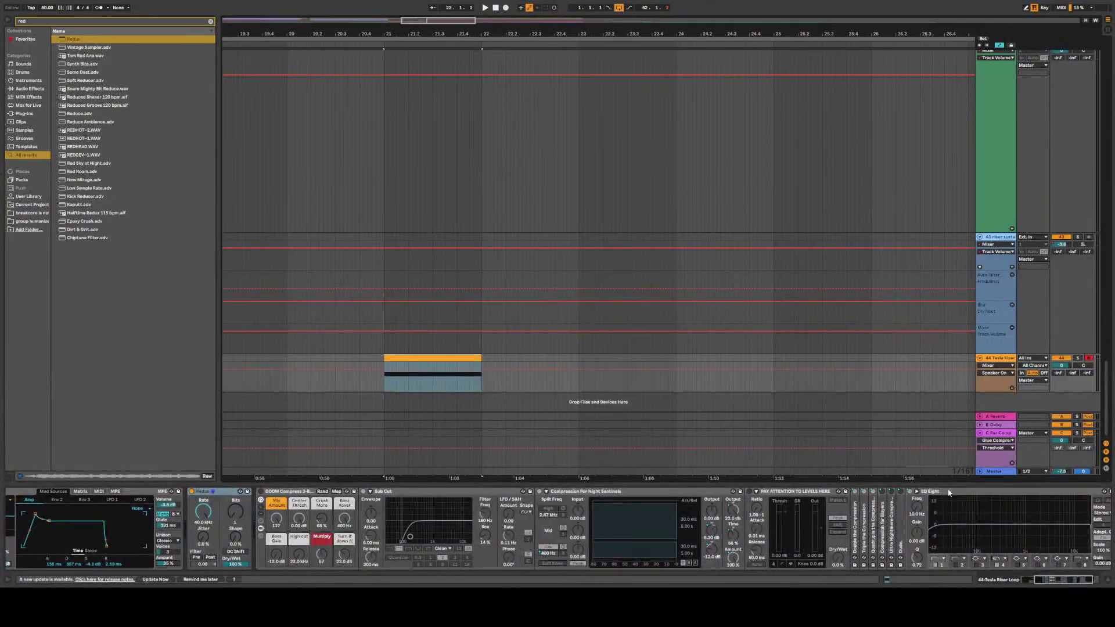
Solo the Tesla Riser track and play its clip, bypassing the Redux device to compare the sound
{"action": "left_click", "coordinate": [1077, 358]}
{"action": "key", "text": "space"}
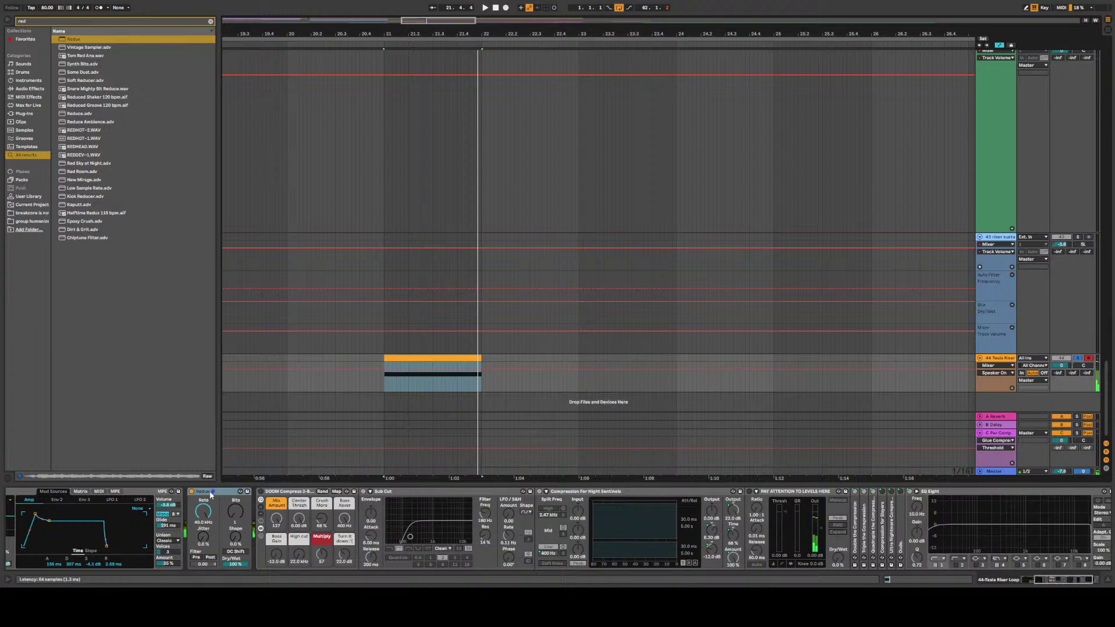
{"action": "left_click", "coordinate": [191, 492]}
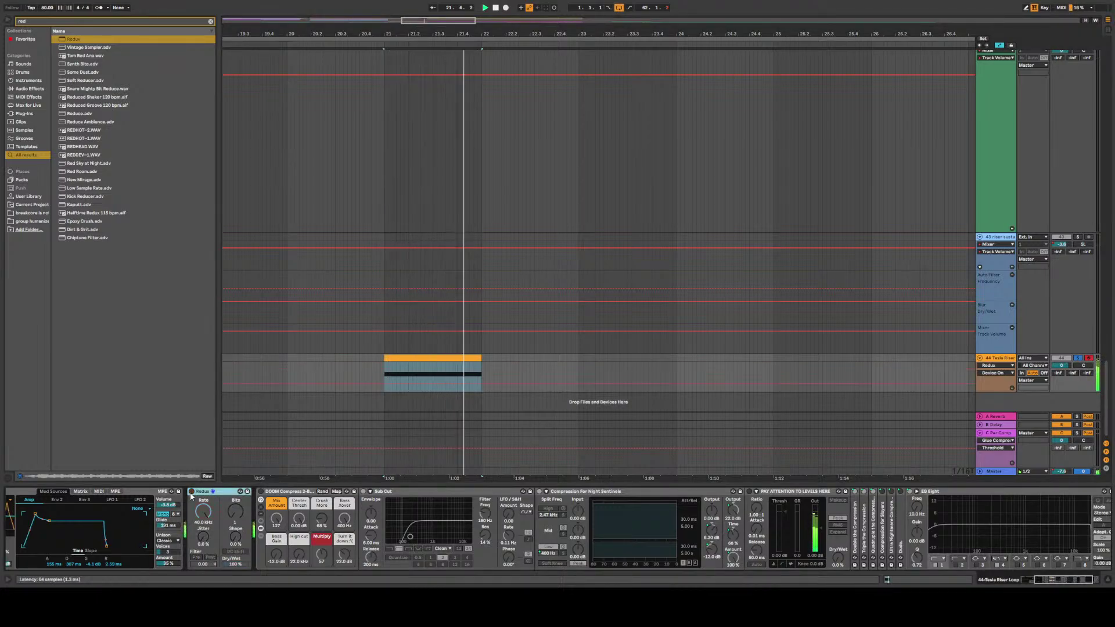
{"action": "scroll", "coordinate": [116, 523], "scroll_direction": "left", "scroll_amount": 5}
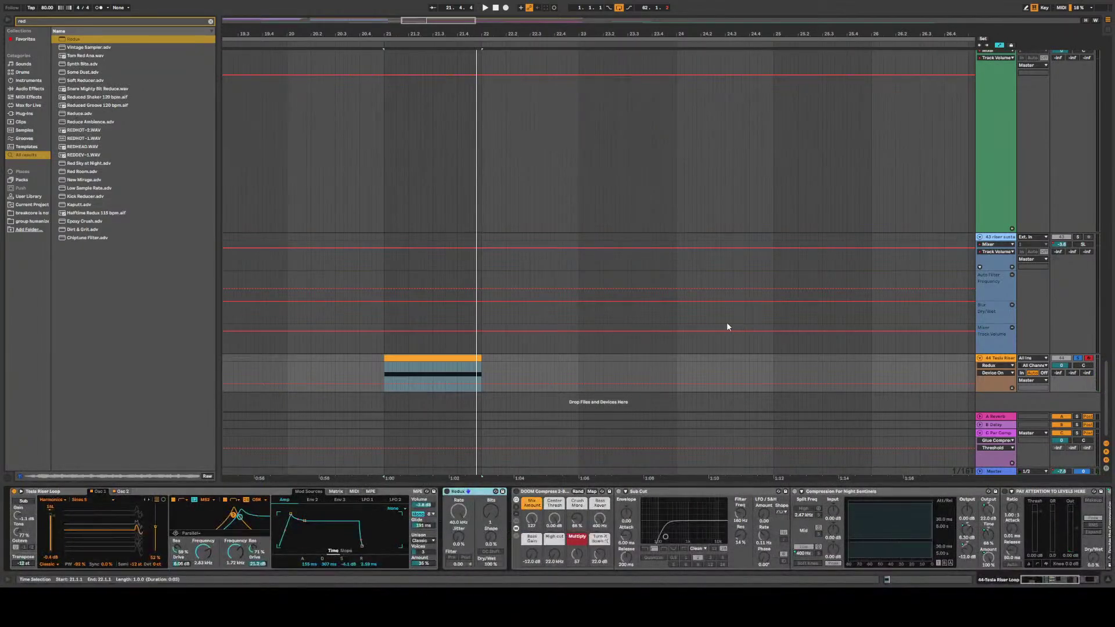
Automate the Tesla Riser's Redux quantizer shape to rise from 0% at bar 21 to 100% at bar 22
{"action": "left_click", "coordinate": [384, 351]}
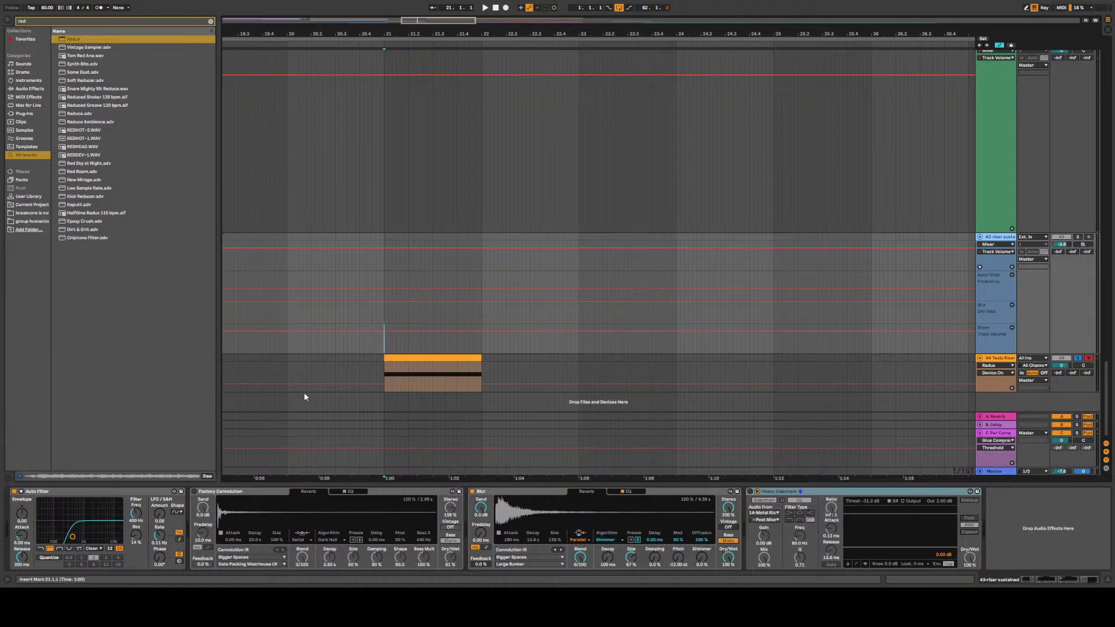
{"action": "left_click", "coordinate": [1011, 362]}
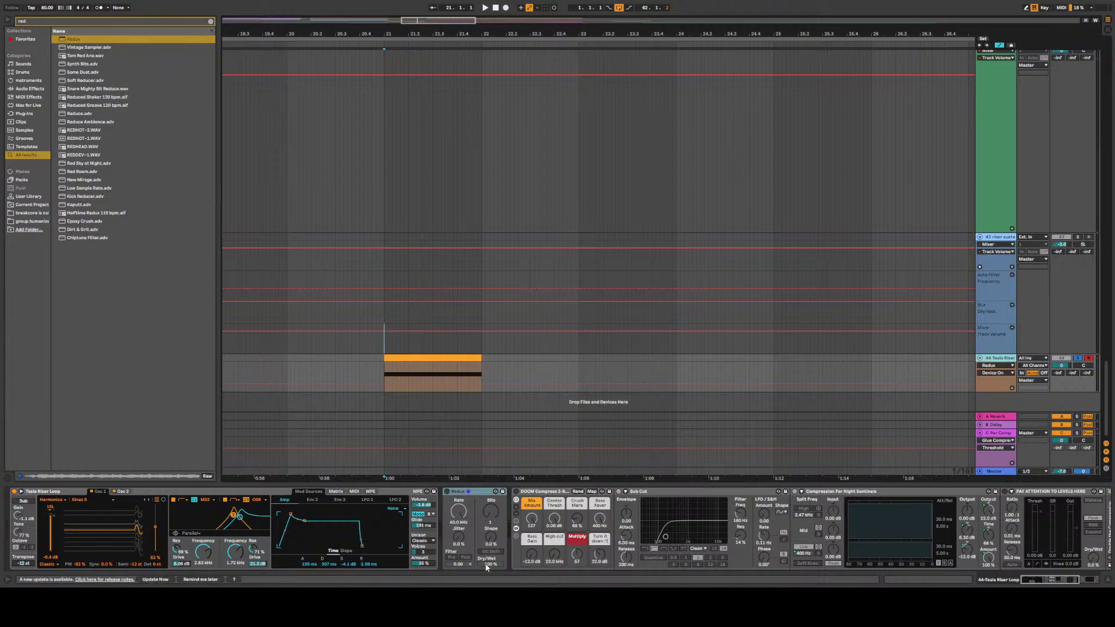
{"action": "left_click", "coordinate": [495, 540]}
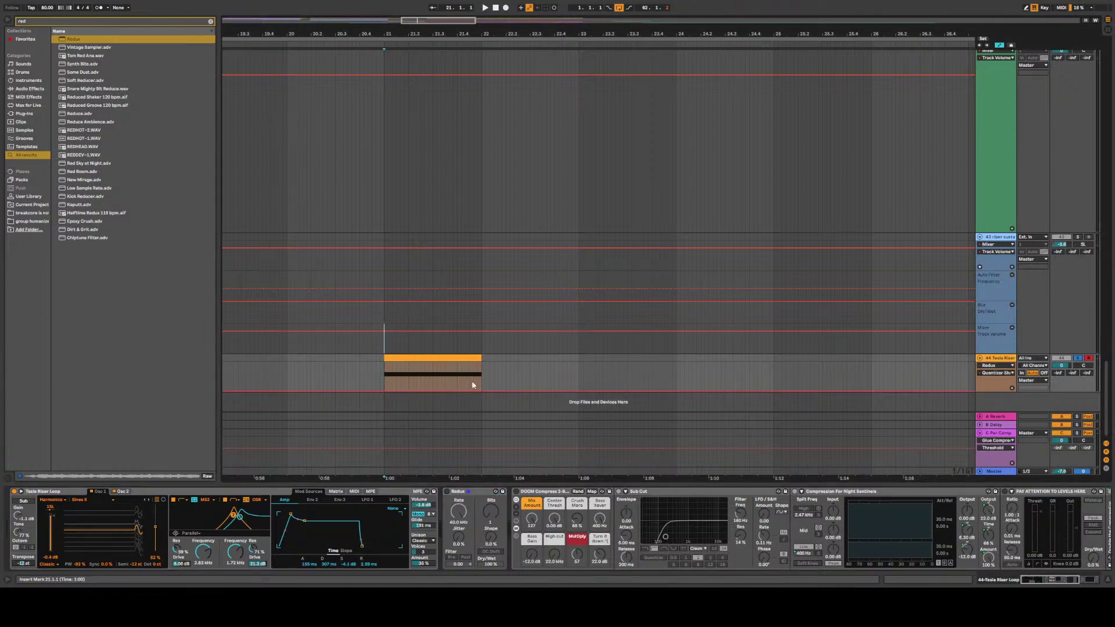
{"action": "left_click_drag", "start_coordinate": [481, 390], "coordinate": [482, 361]}
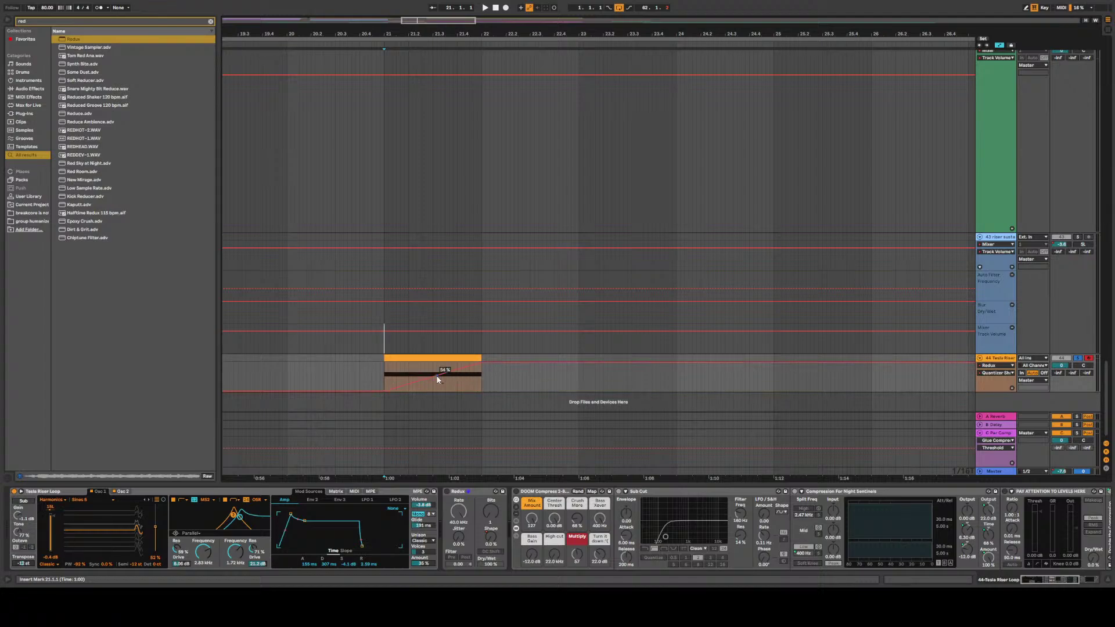
Play the riser with Redux enabled again and bend the shape automation into a curve that rises steeply just before bar 22
{"action": "key", "text": "space"}
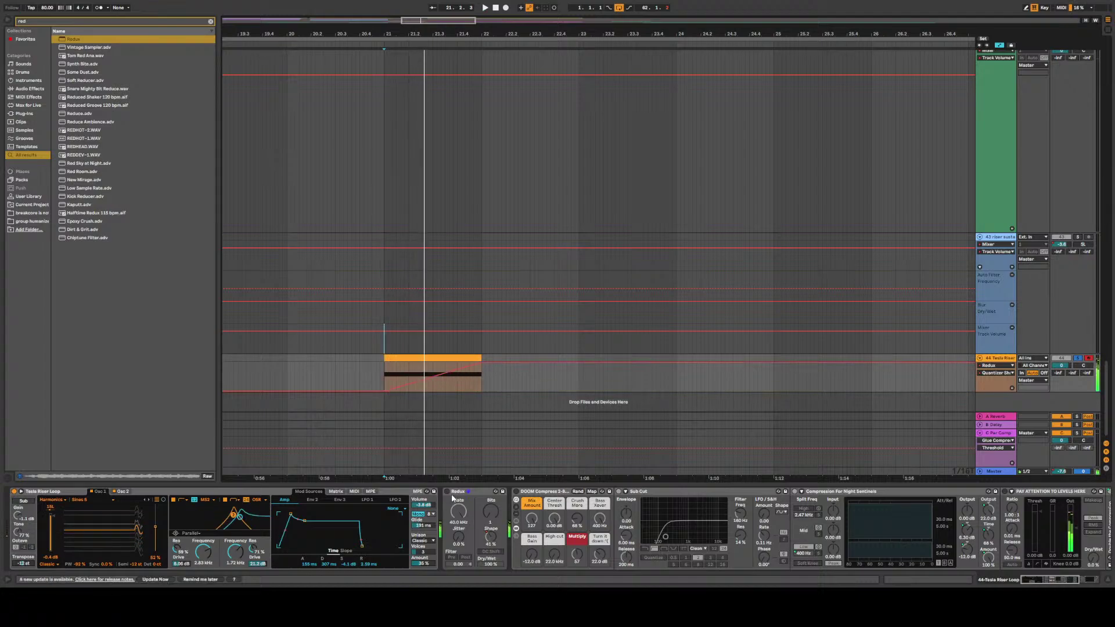
{"action": "left_click_drag", "start_coordinate": [491, 536], "coordinate": [492, 523]}
{"action": "left_click", "coordinate": [491, 536]}
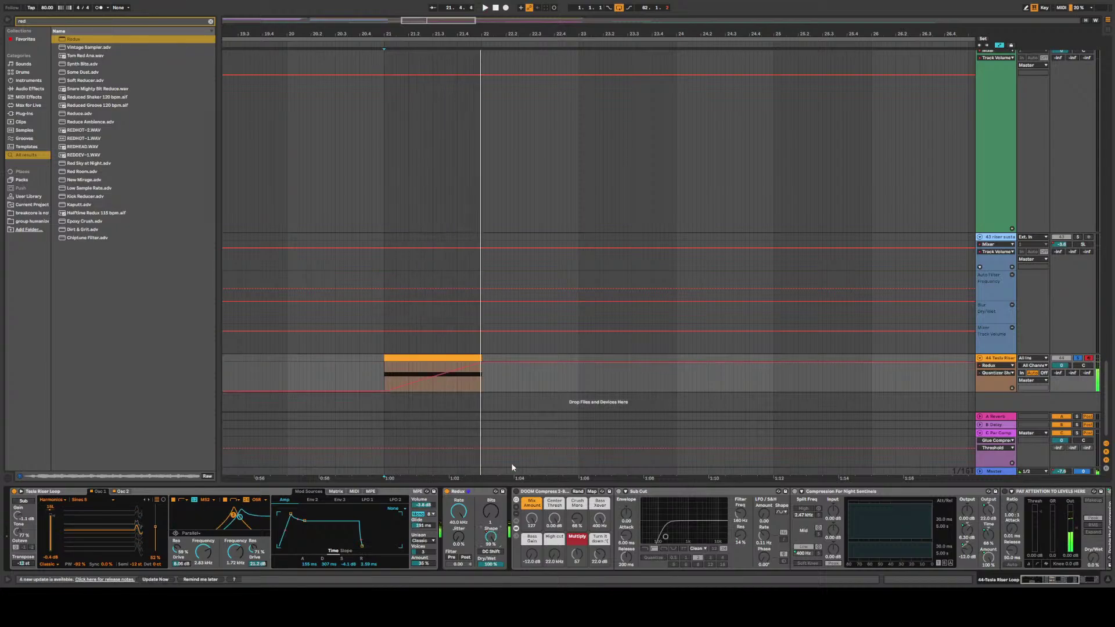
{"action": "left_click", "coordinate": [405, 360]}
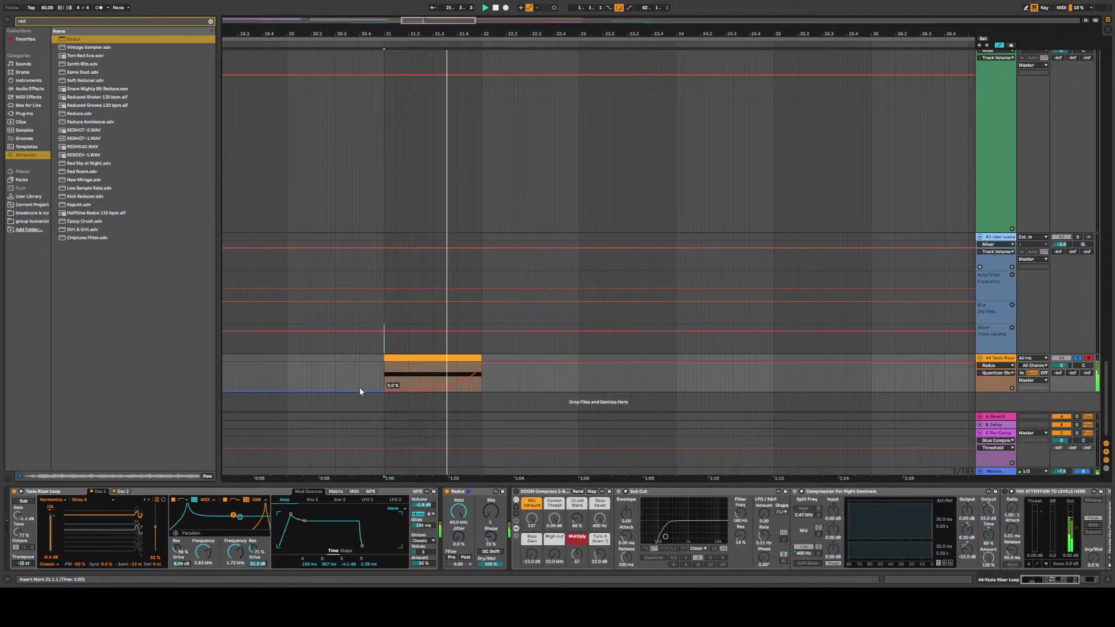
Enable the DOOM Compress rack and try a Bass Gain of about -6.1 dB and a lower Crush More amount during playback
{"action": "left_click", "coordinate": [517, 492]}
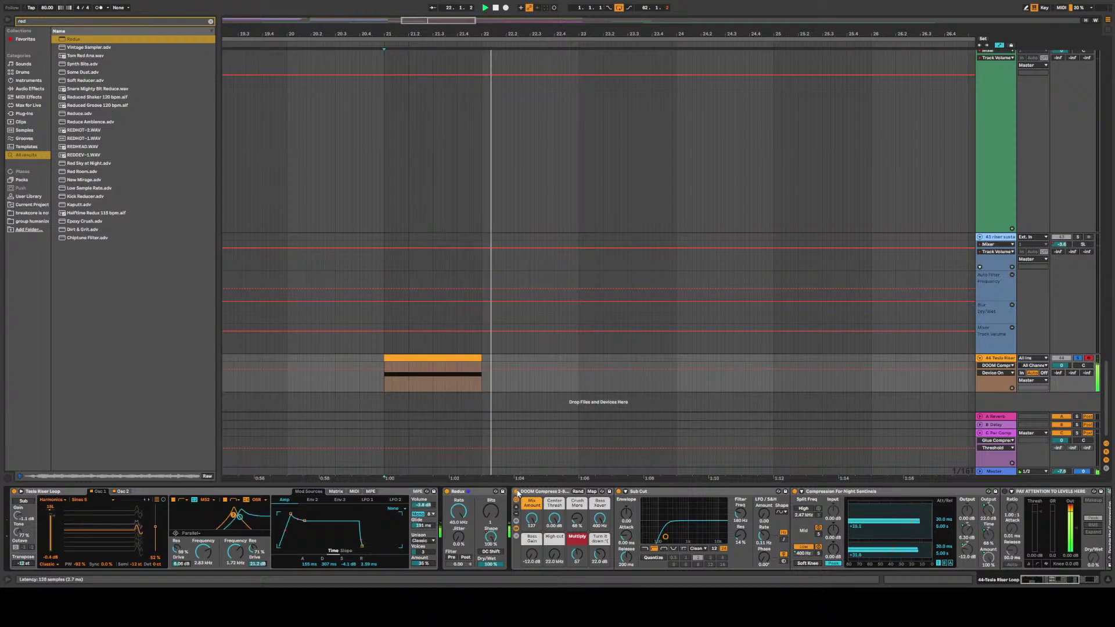
{"action": "left_click_drag", "start_coordinate": [530, 563], "coordinate": [532, 560]}
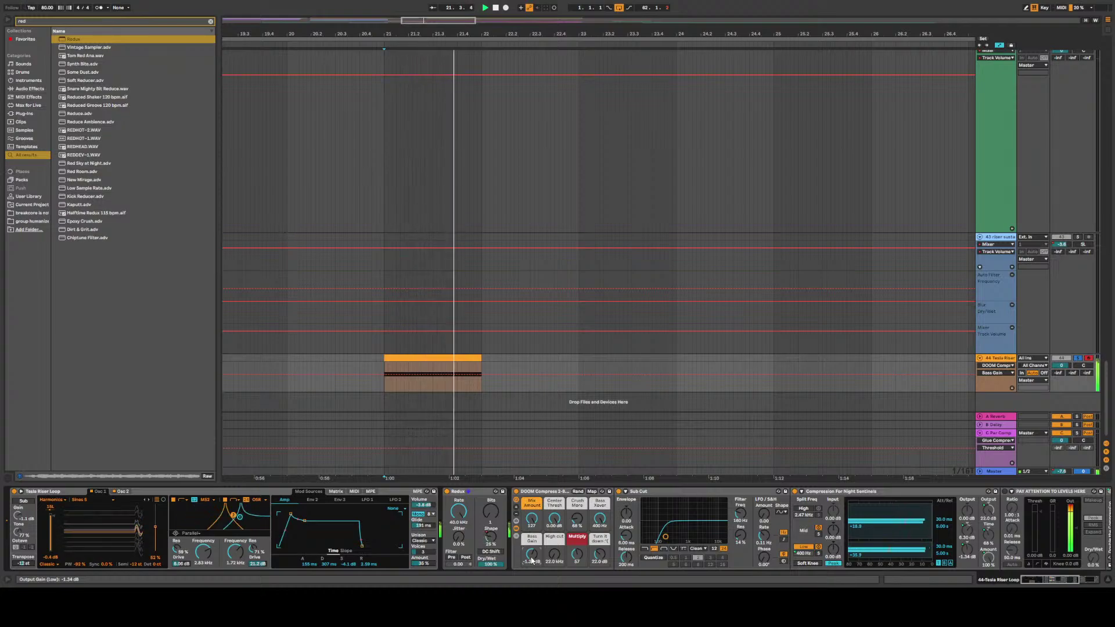
{"action": "left_click_drag", "start_coordinate": [532, 560], "coordinate": [533, 559]}
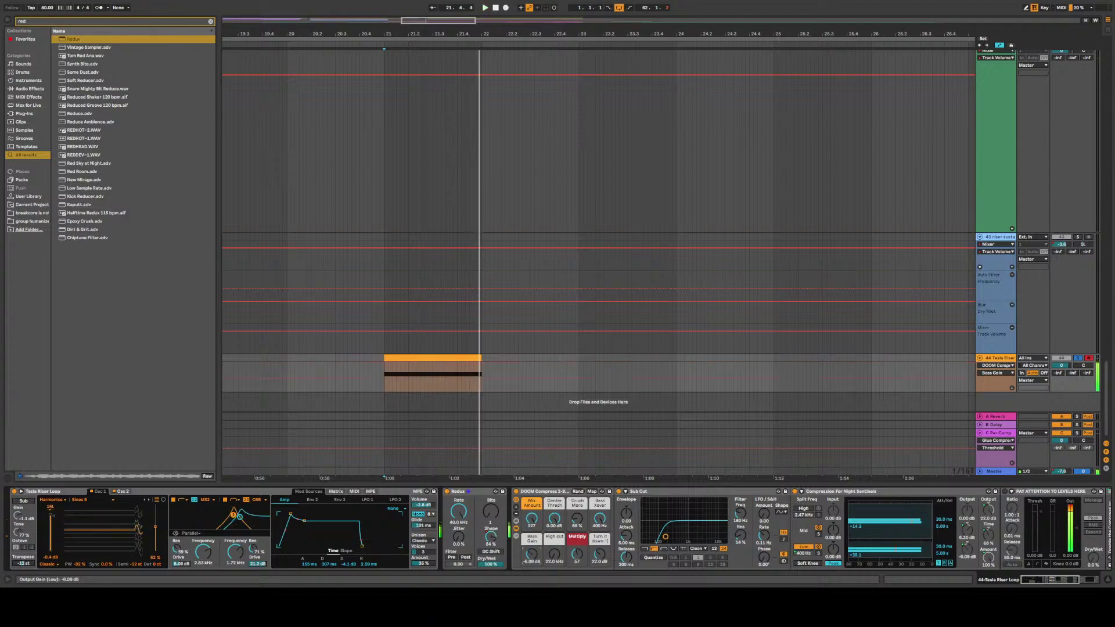
{"action": "left_click_drag", "start_coordinate": [577, 516], "coordinate": [580, 517]}
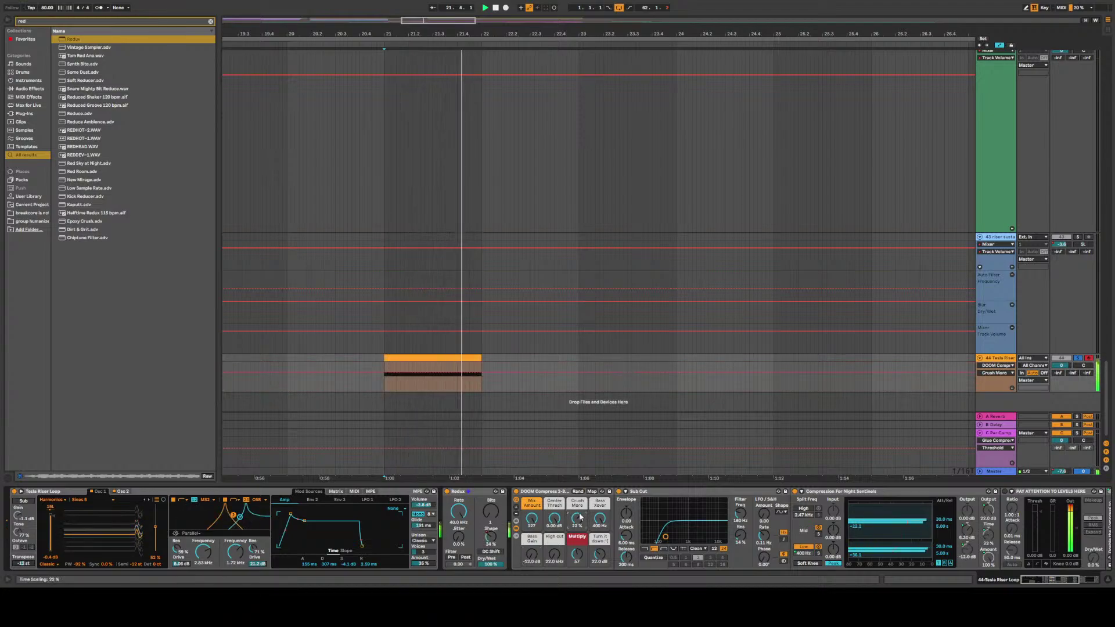
{"action": "left_click_drag", "start_coordinate": [580, 516], "coordinate": [579, 518]}
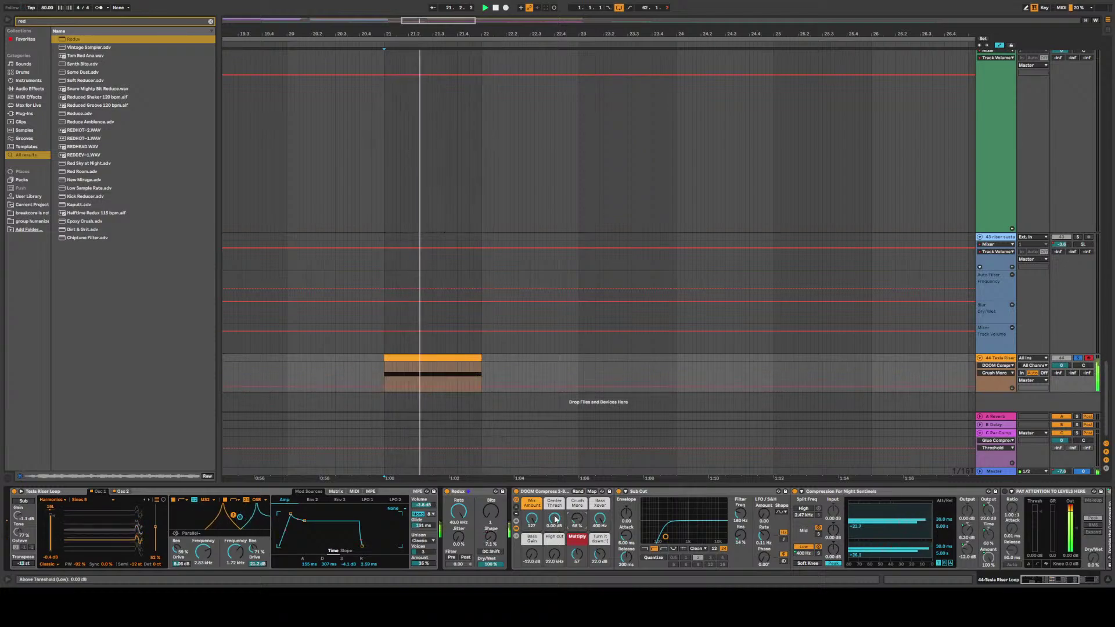
Set the DOOM Compress rack's Center Thresh to -13.1 dB and check the devices further along the chain
{"action": "left_click_drag", "start_coordinate": [555, 517], "coordinate": [554, 526]}
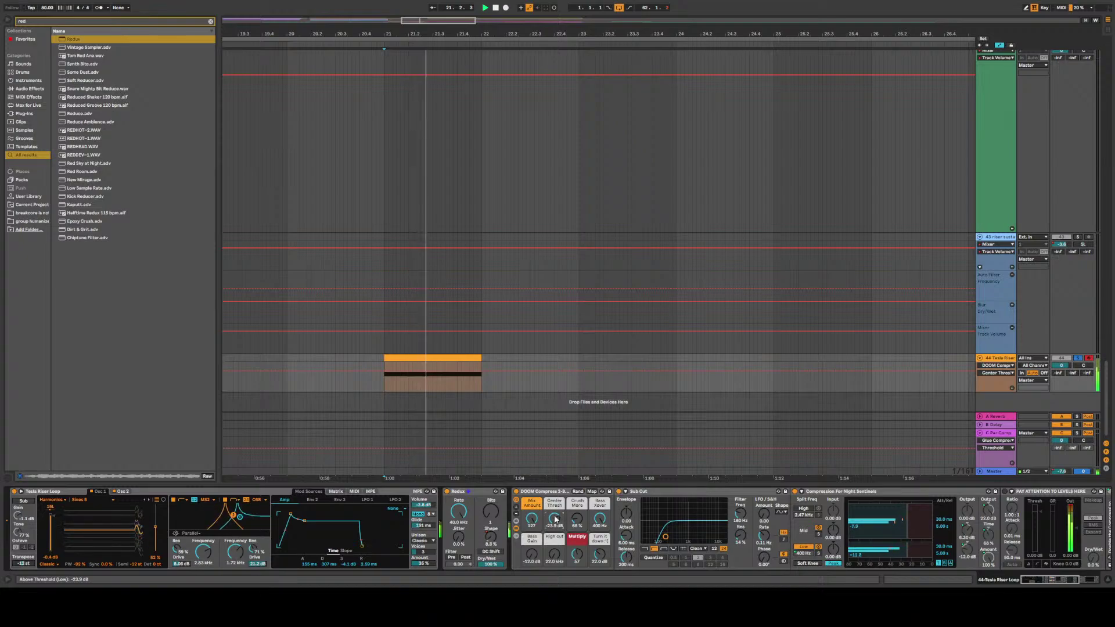
{"action": "left_click_drag", "start_coordinate": [554, 520], "coordinate": [556, 519]}
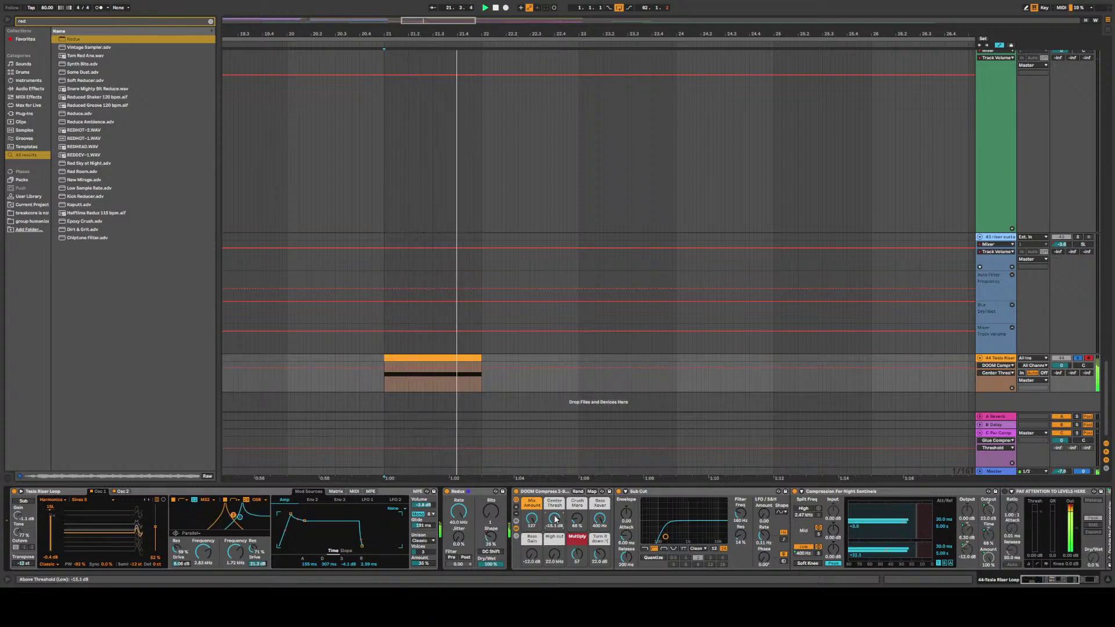
{"action": "scroll", "coordinate": [517, 498], "scroll_direction": "right", "scroll_amount": 5}
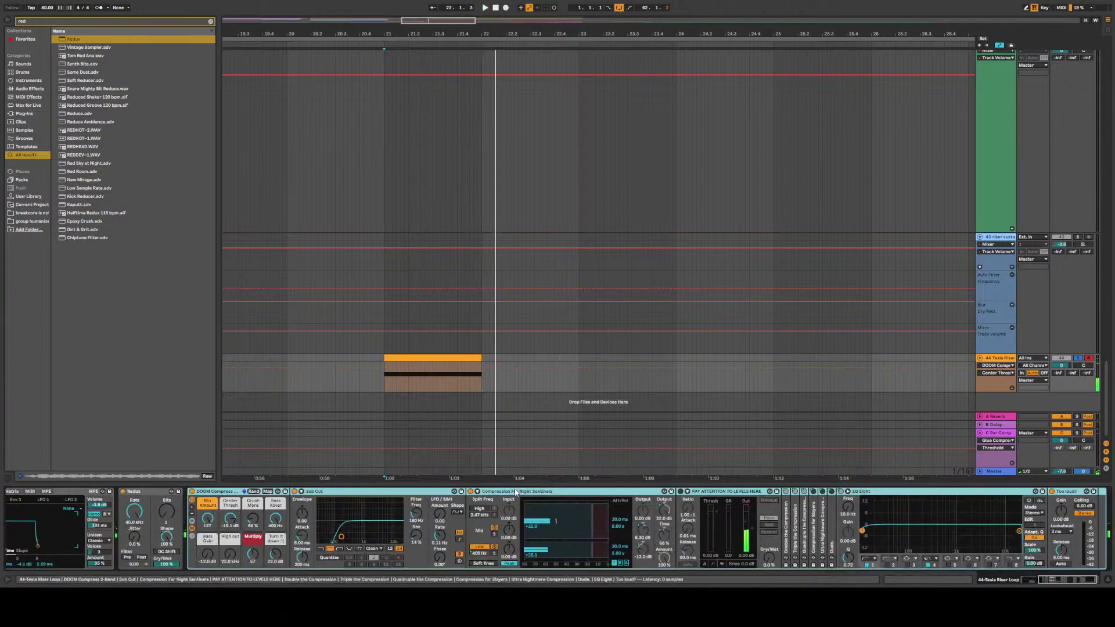
{"action": "scroll", "coordinate": [1076, 580], "scroll_direction": "left", "scroll_amount": 5}
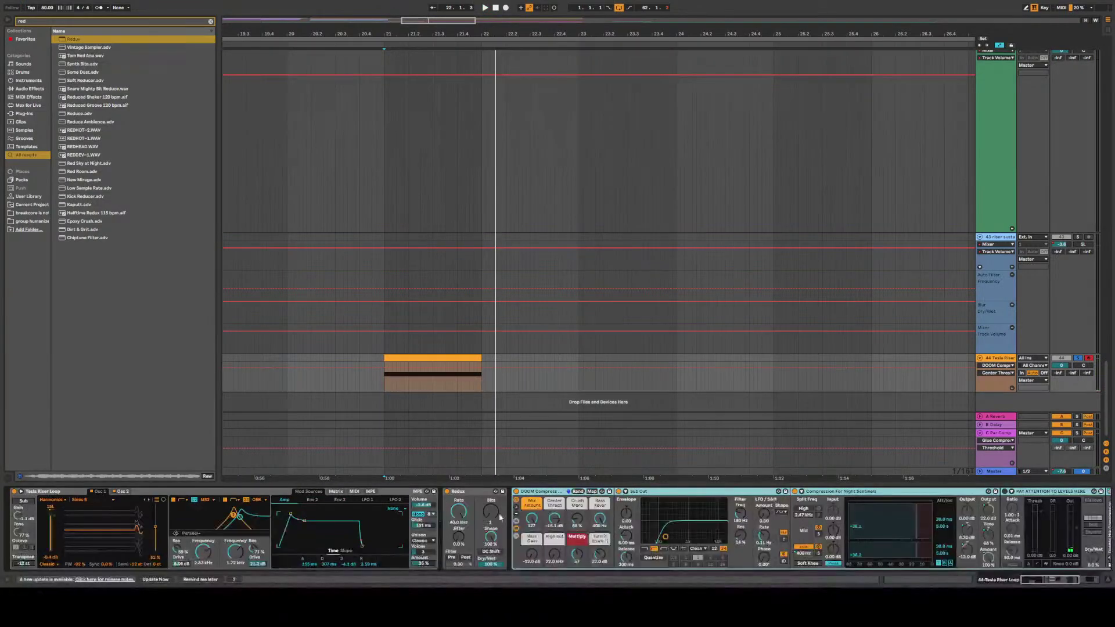
Bypass the DOOM Compress rack, and automate the Tesla Riser track volume to fade in from silence at bar 21 to 0.0 dB at bar 22
{"action": "left_click", "coordinate": [384, 335]}
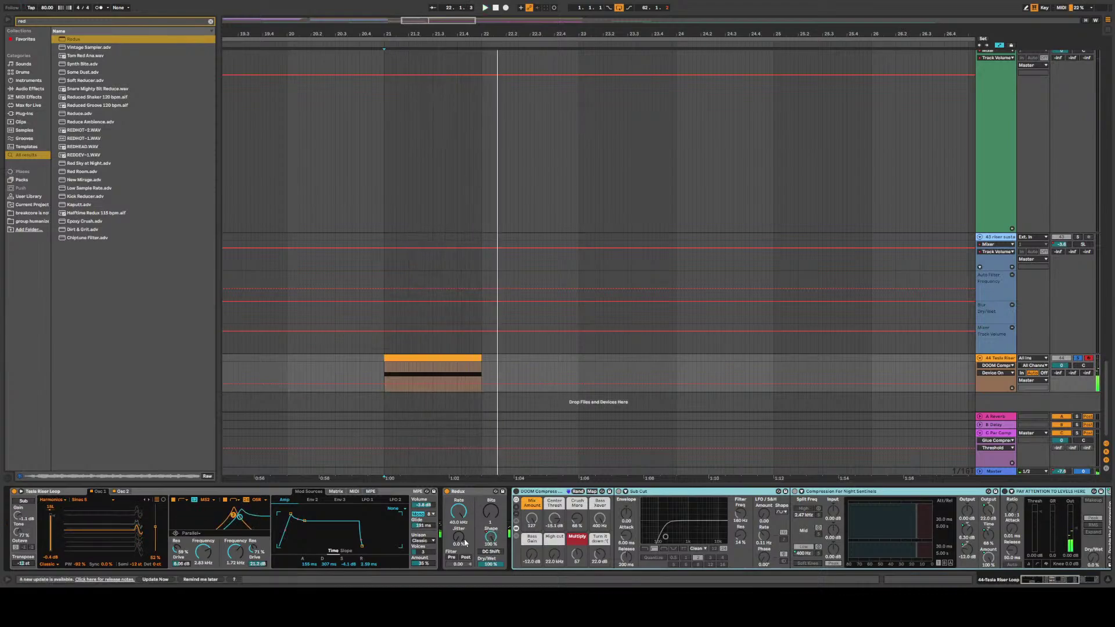
{"action": "left_click", "coordinate": [490, 537]}
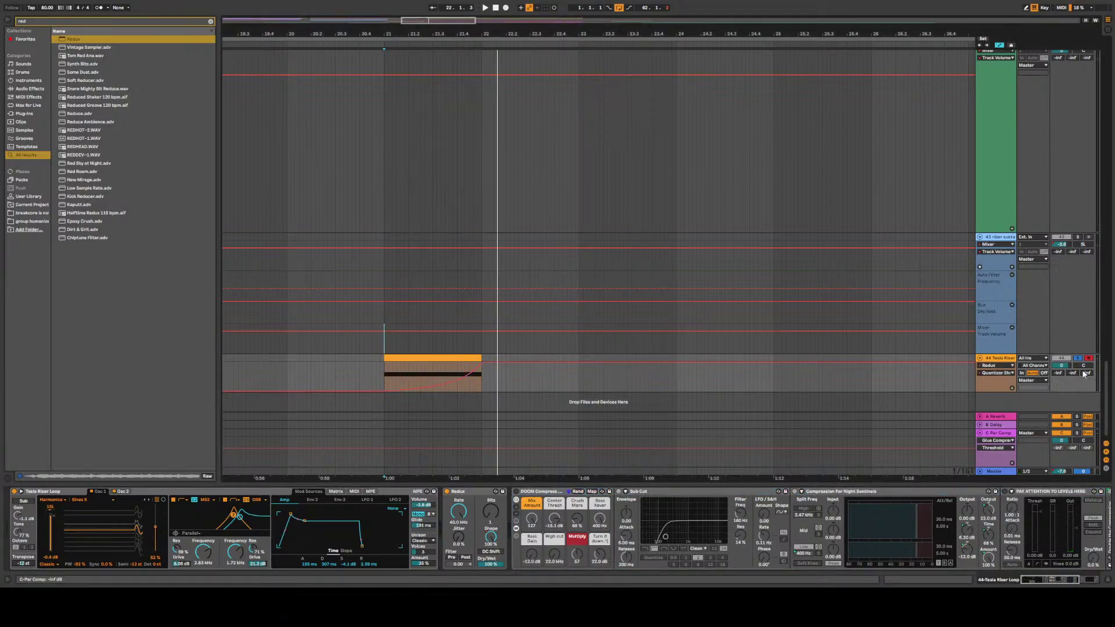
{"action": "left_click", "coordinate": [1061, 365]}
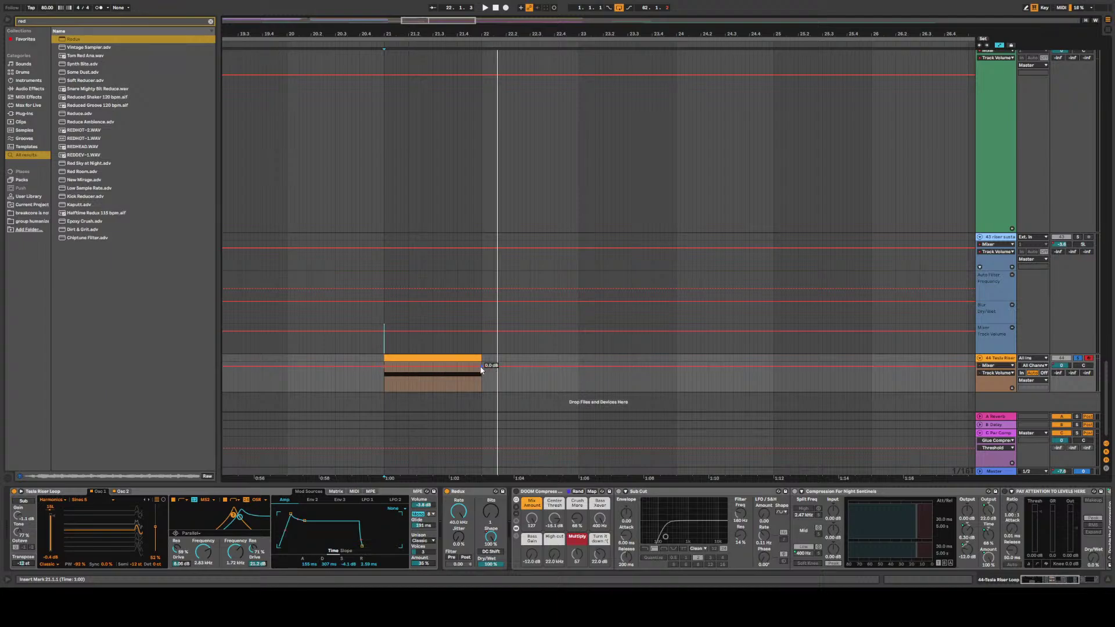
{"action": "left_click_drag", "start_coordinate": [385, 372], "coordinate": [384, 390]}
Take the Tesla Riser track out of solo and play the full arrangement from about bar 19
{"action": "left_click", "coordinate": [283, 273]}
{"action": "key", "text": "minus"}
{"action": "key", "text": "minus"}
{"action": "key", "text": "minus"}
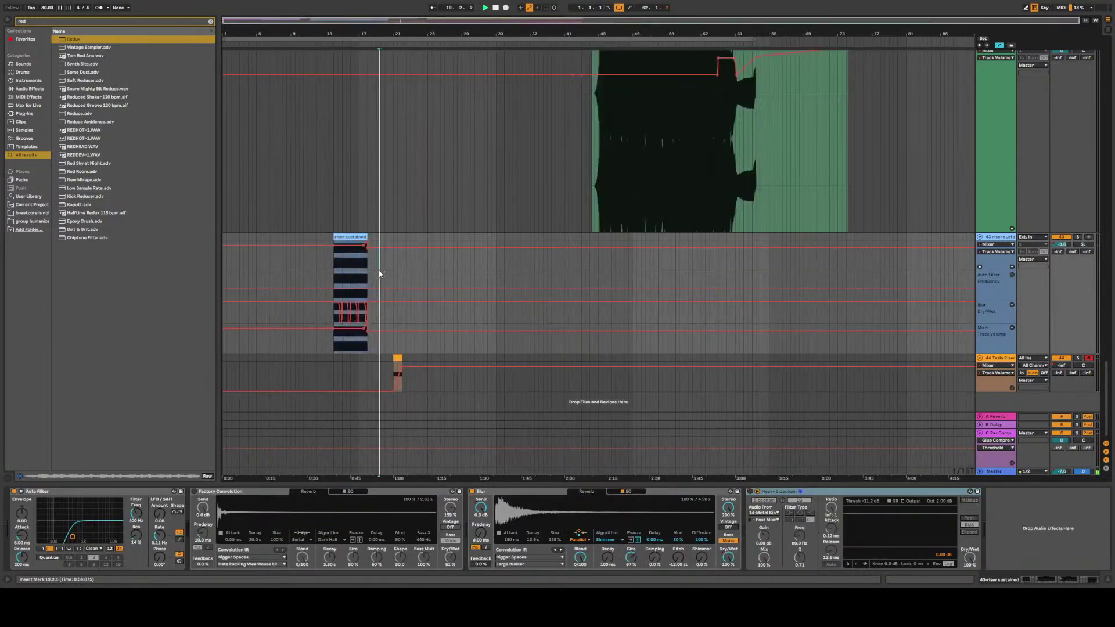
Raise the Tesla Riser volume automation's end point at bar 22 to 6.0 dB, reshape the ramp from bar 21, and play from bar 20
{"action": "key", "text": "plus"}
{"action": "key", "text": "plus"}
{"action": "key", "text": "plus"}
{"action": "key", "text": "space"}
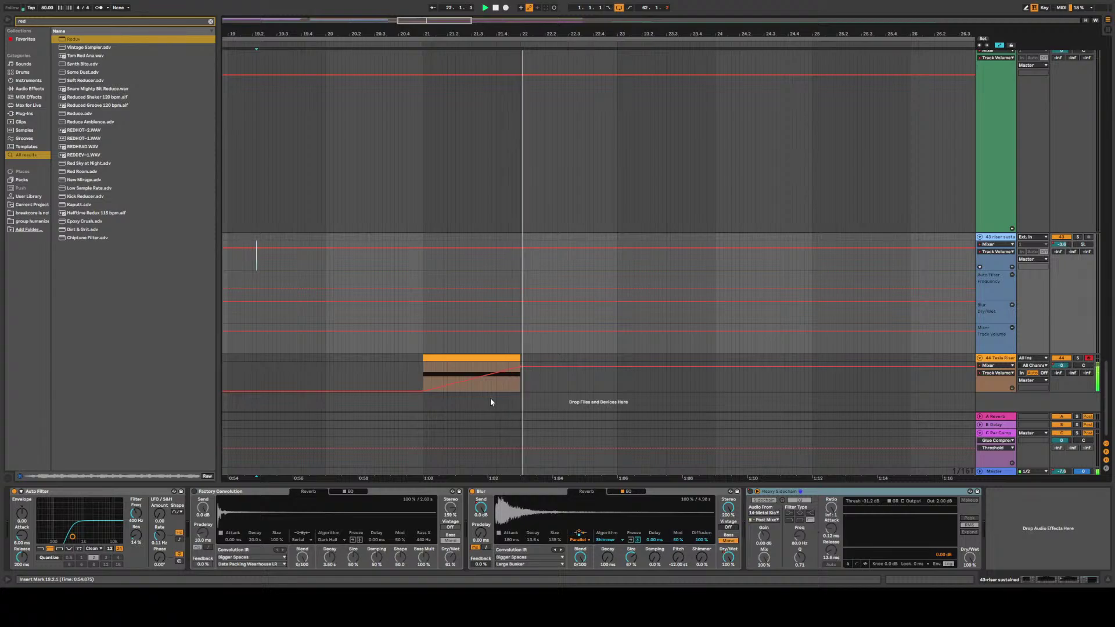
{"action": "left_click", "coordinate": [522, 366]}
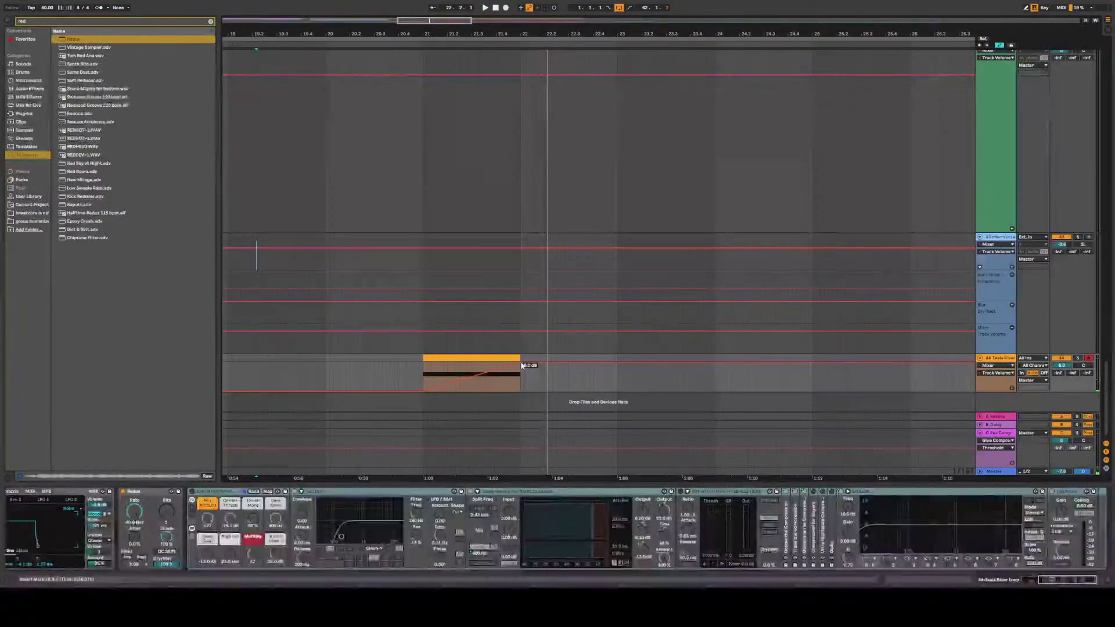
{"action": "left_click", "coordinate": [469, 381]}
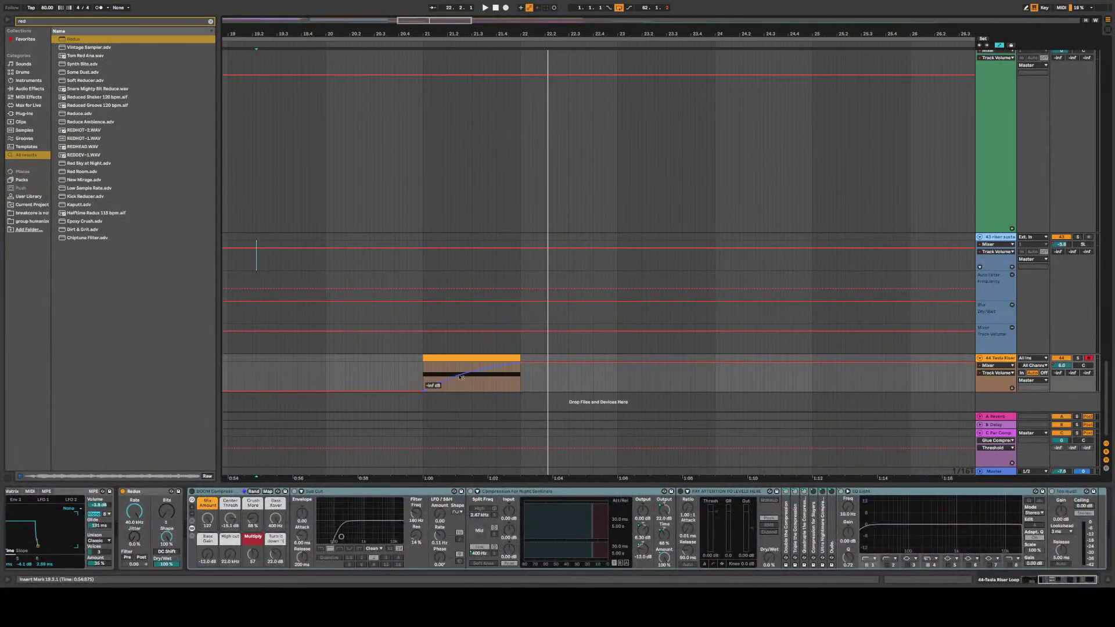
{"action": "left_click", "coordinate": [329, 372]}
{"action": "key", "text": "space"}
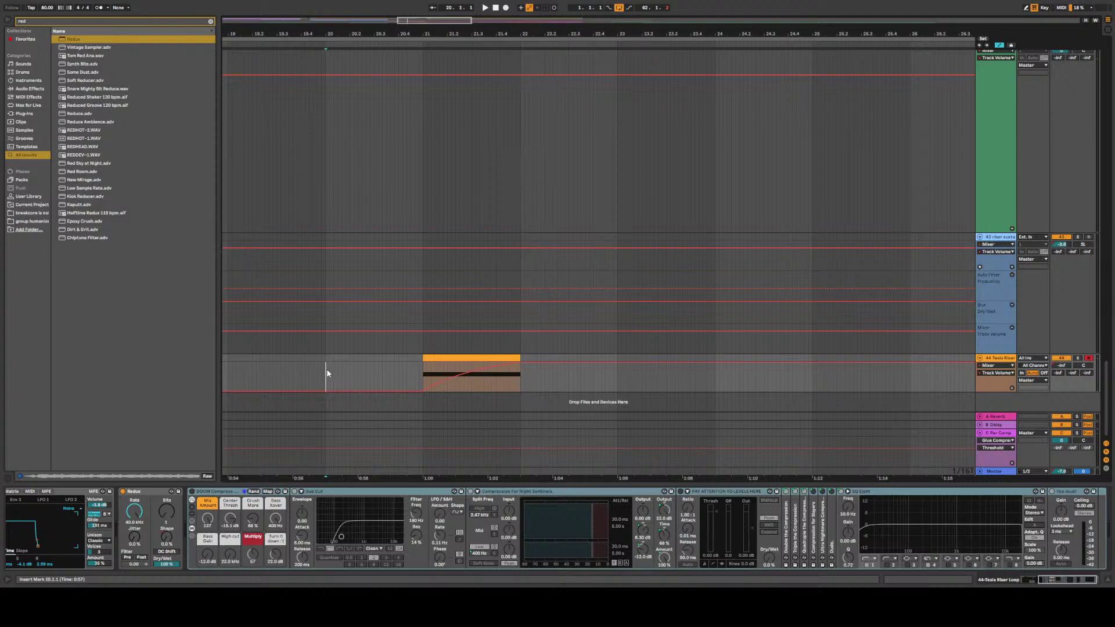
{"action": "key", "text": "space"}
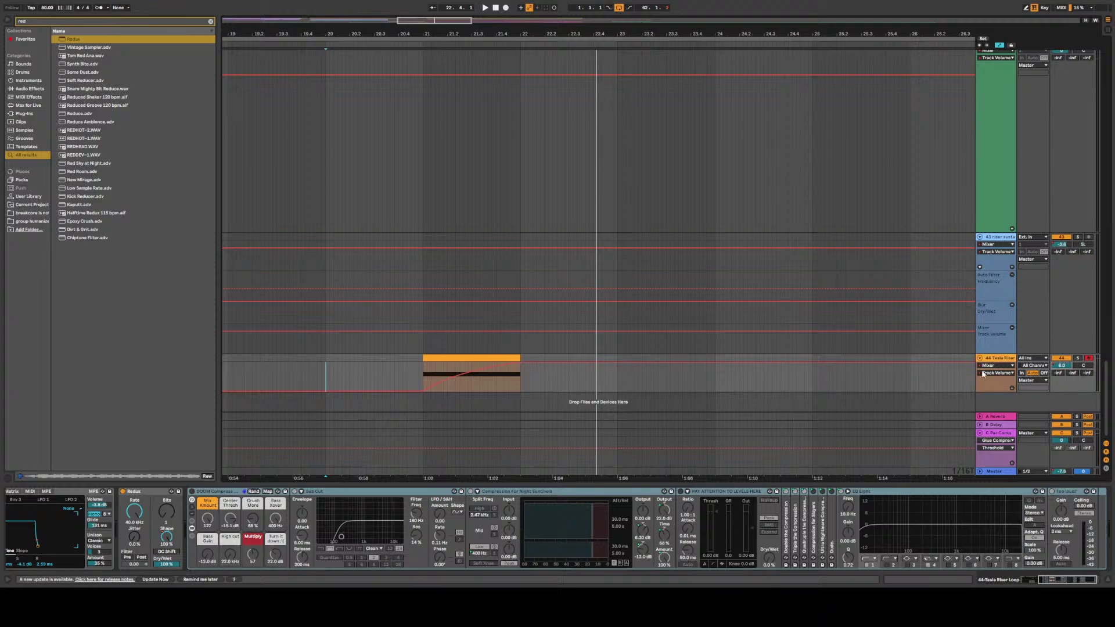
Lower the Redux quantizer shape automation at bar 22 to 73% on the Tesla Riser track and play the riser
{"action": "left_click", "coordinate": [167, 535]}
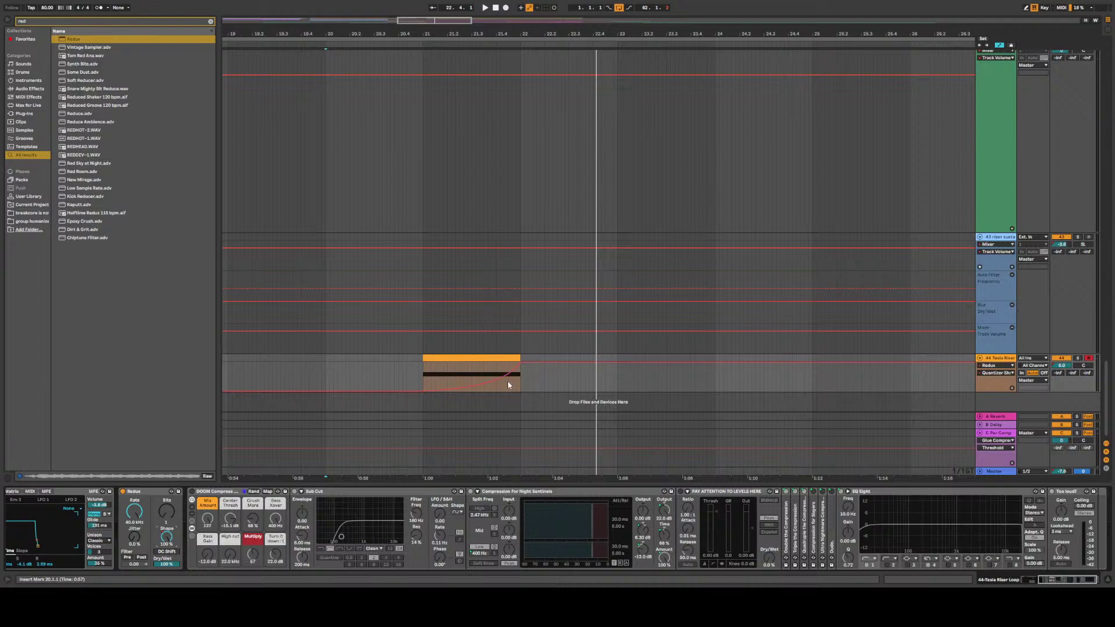
{"action": "left_click_drag", "start_coordinate": [520, 364], "coordinate": [521, 369]}
{"action": "key", "text": "space"}
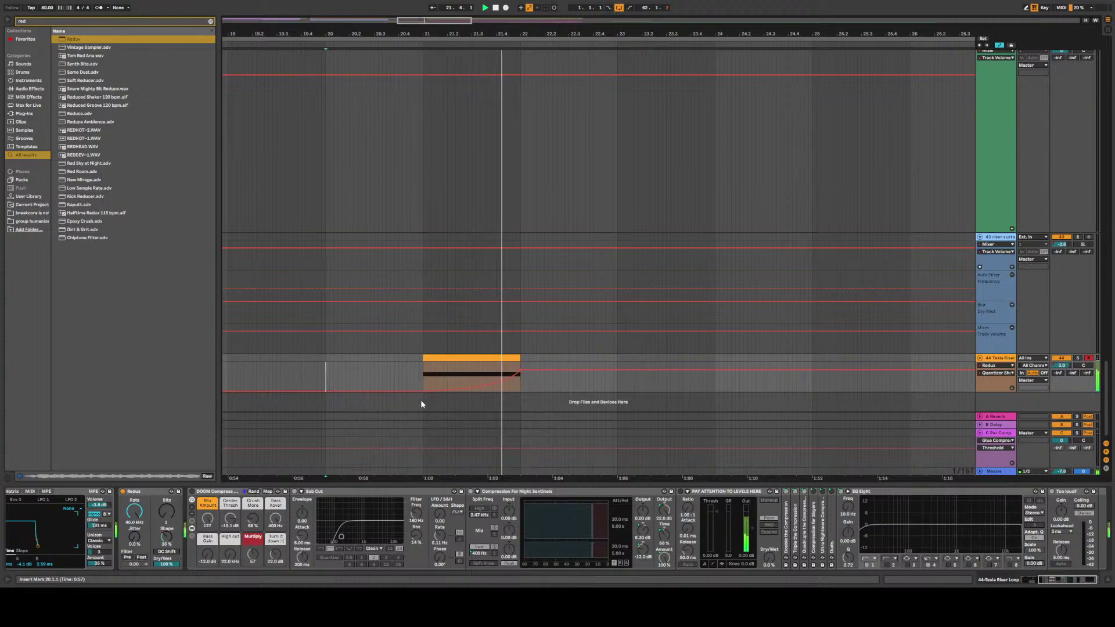
{"action": "mouse_move", "coordinate": [520, 369]}
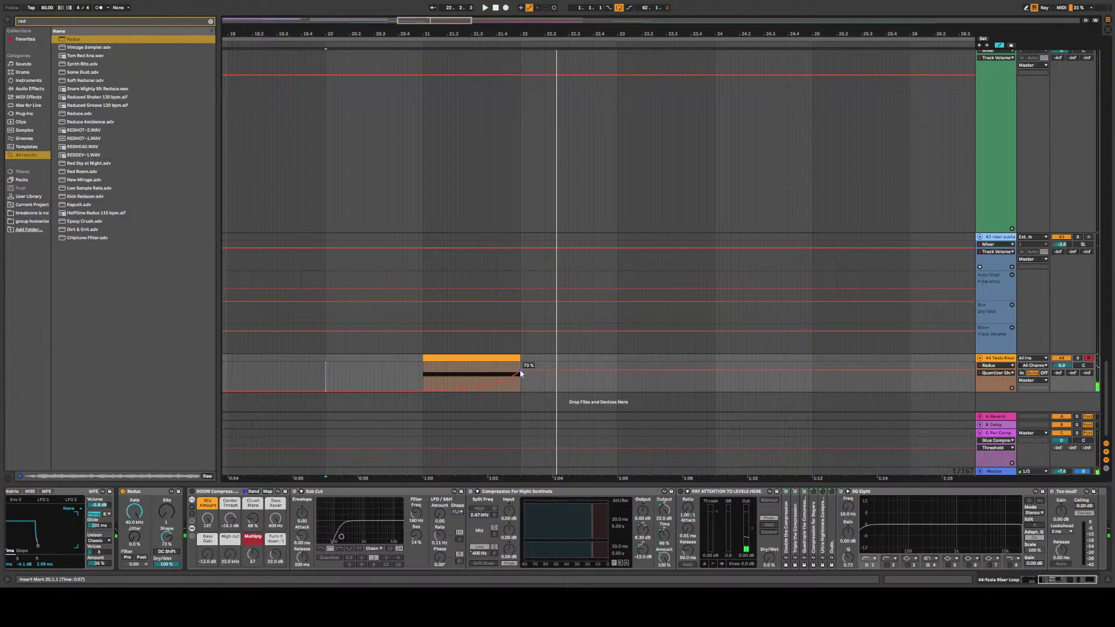
Bow the Tesla Riser volume ramp between bars 21 and 22 so it rises earlier, auditioning it from just before bar 21
{"action": "left_click", "coordinate": [1061, 366]}
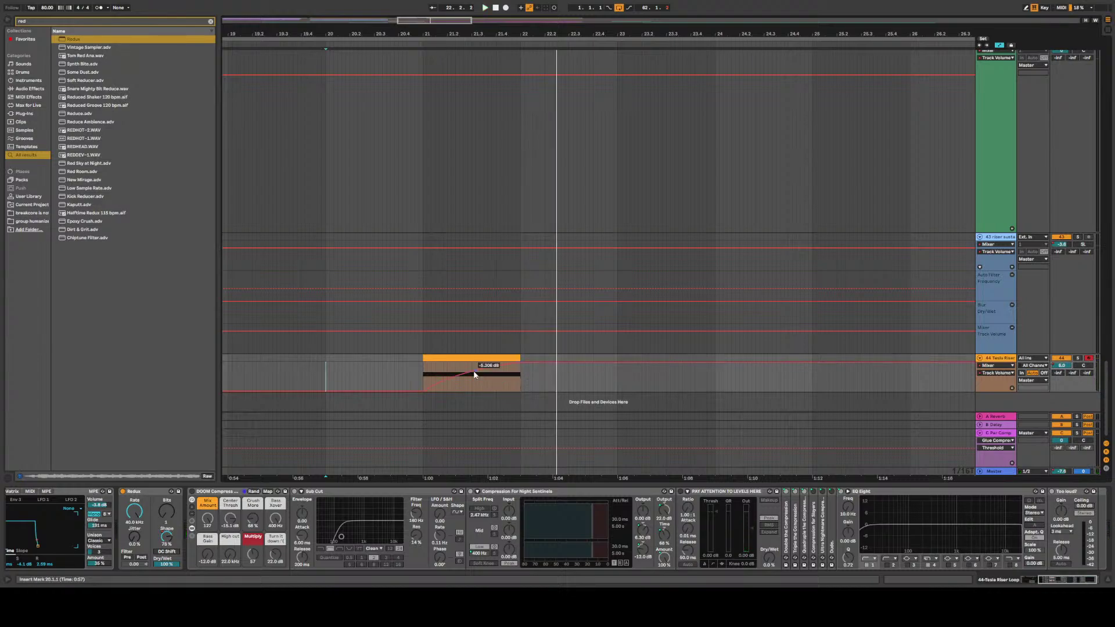
{"action": "key", "text": "space"}
{"action": "left_click", "coordinate": [402, 405]}
{"action": "key", "text": "space"}
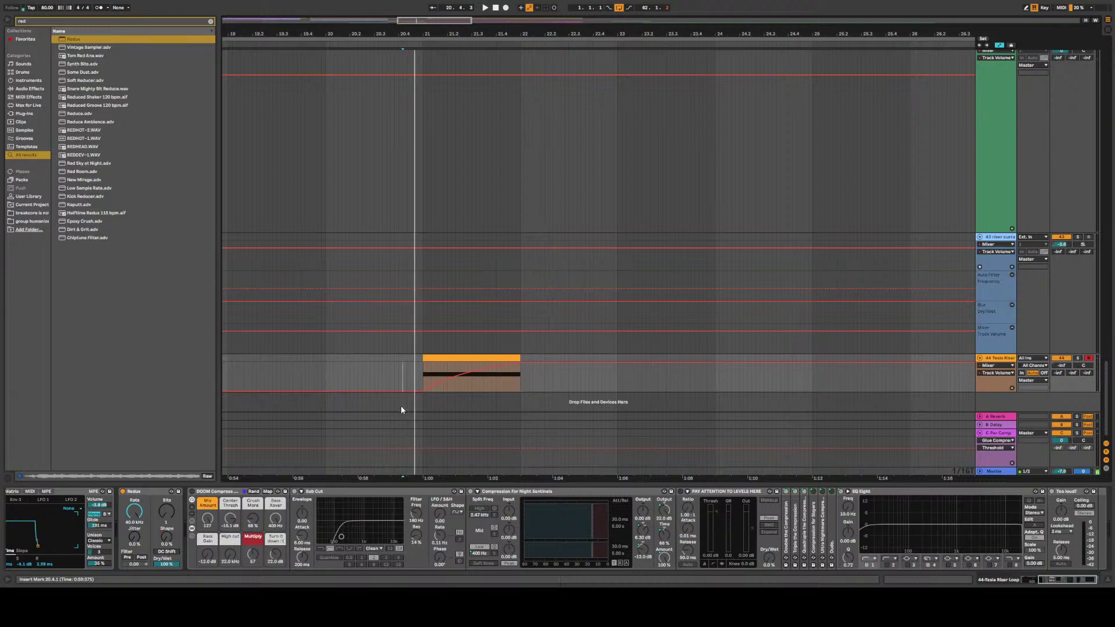
{"action": "key", "text": "space"}
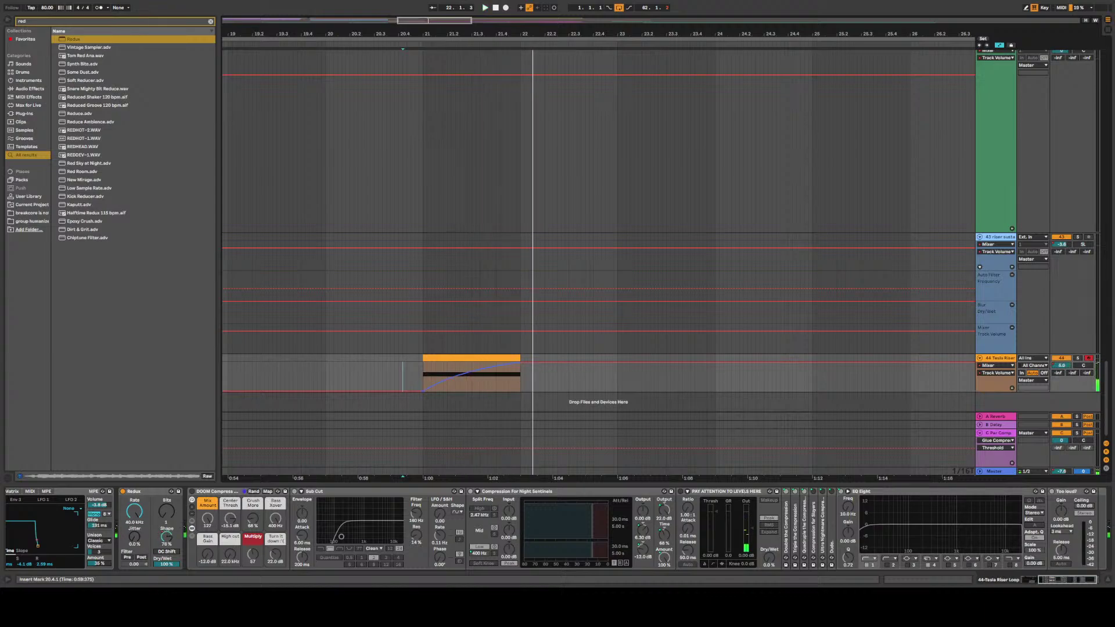
{"action": "key", "text": "space"}
{"action": "key", "text": "space"}
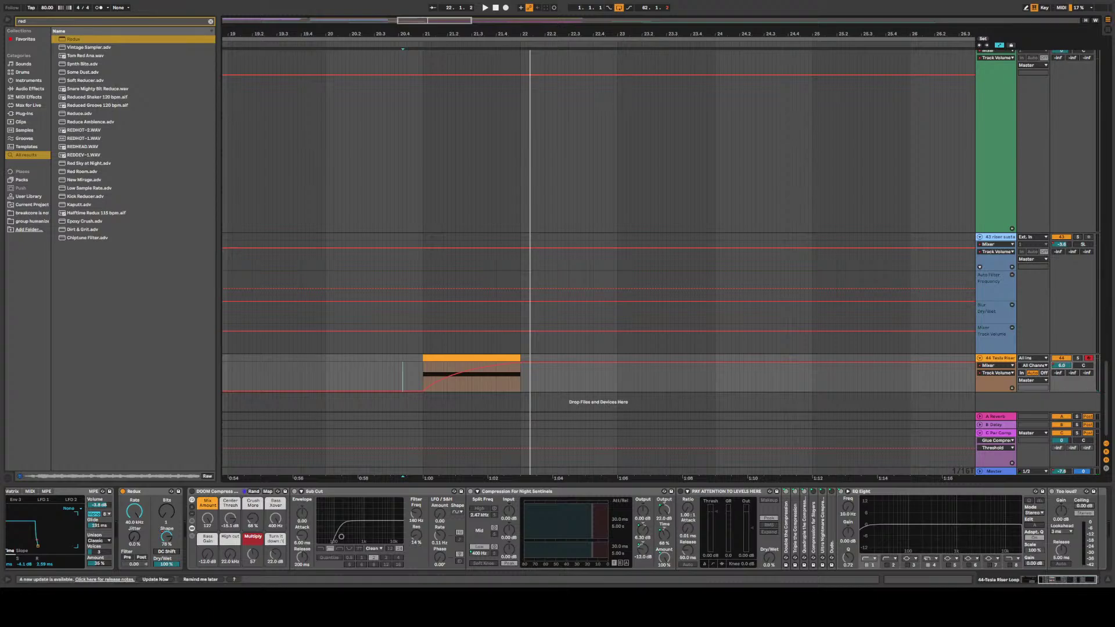
Copy the Blur reverb from the riser sustained track to the end of the Tesla Riser device chain
{"action": "scroll", "coordinate": [557, 528], "scroll_direction": "right", "scroll_amount": 4}
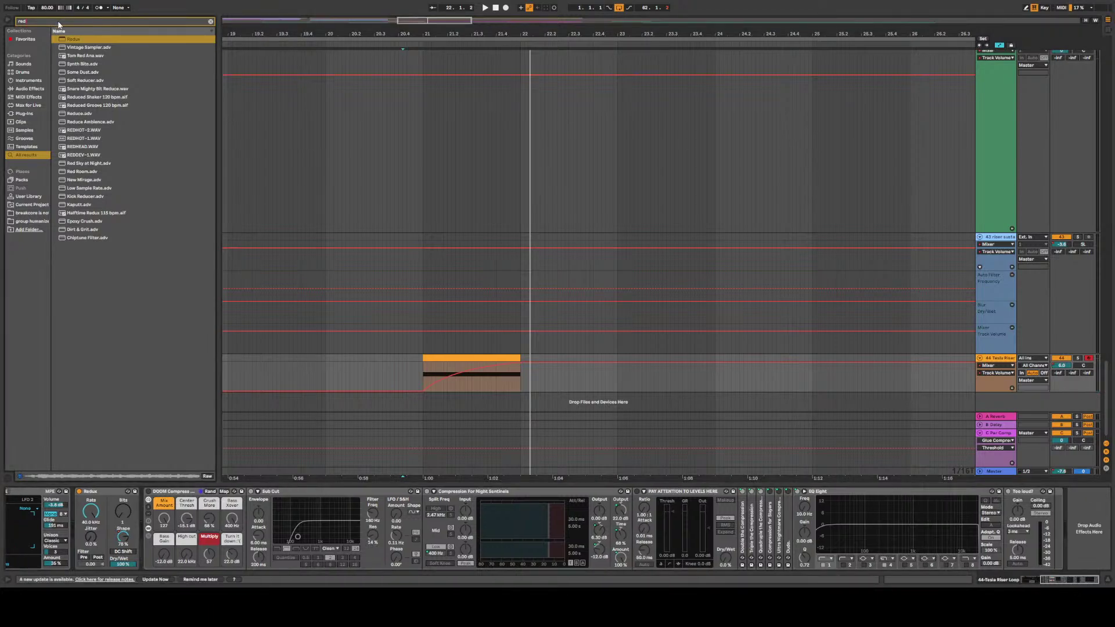
{"action": "left_click_drag", "start_coordinate": [1107, 408], "coordinate": [1107, 314]}
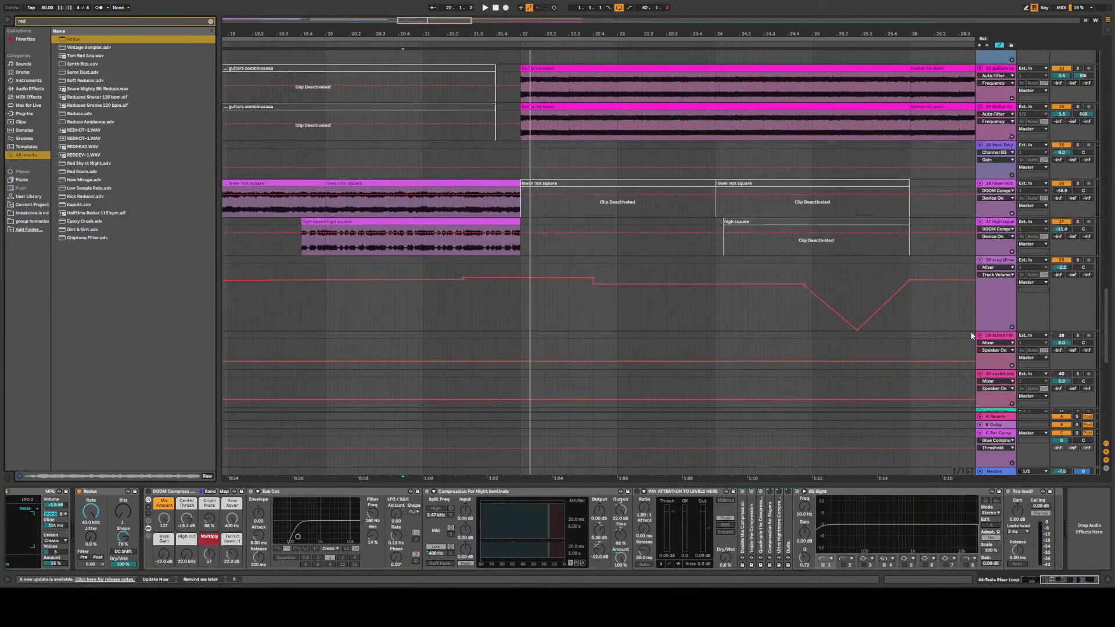
{"action": "scroll", "coordinate": [439, 299], "scroll_direction": "down", "scroll_amount": 5}
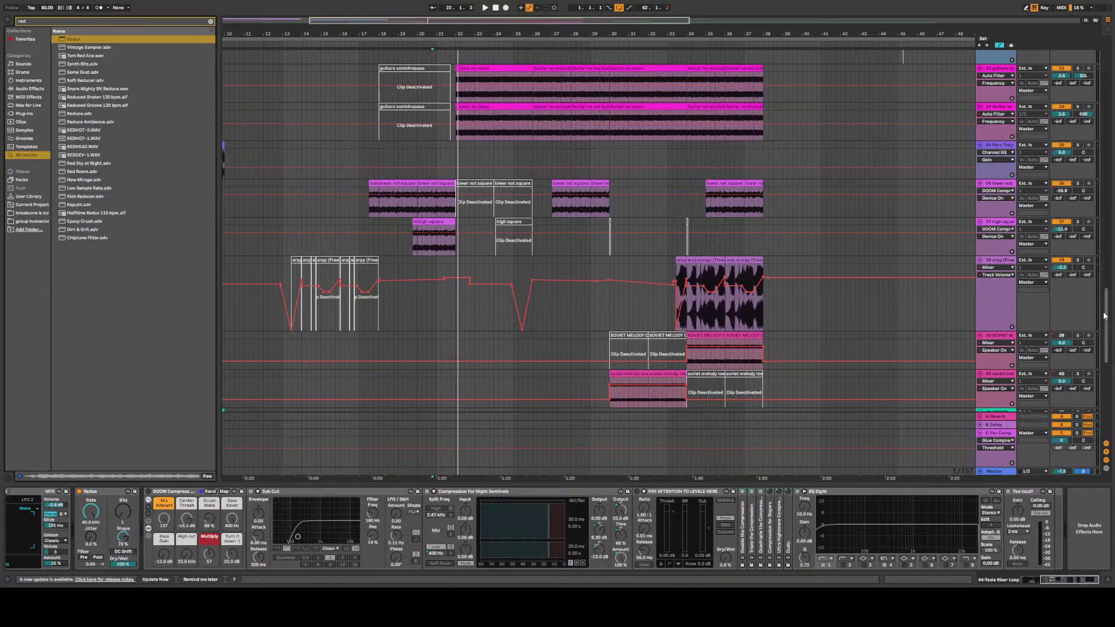
{"action": "left_click_drag", "start_coordinate": [1105, 315], "coordinate": [1106, 406]}
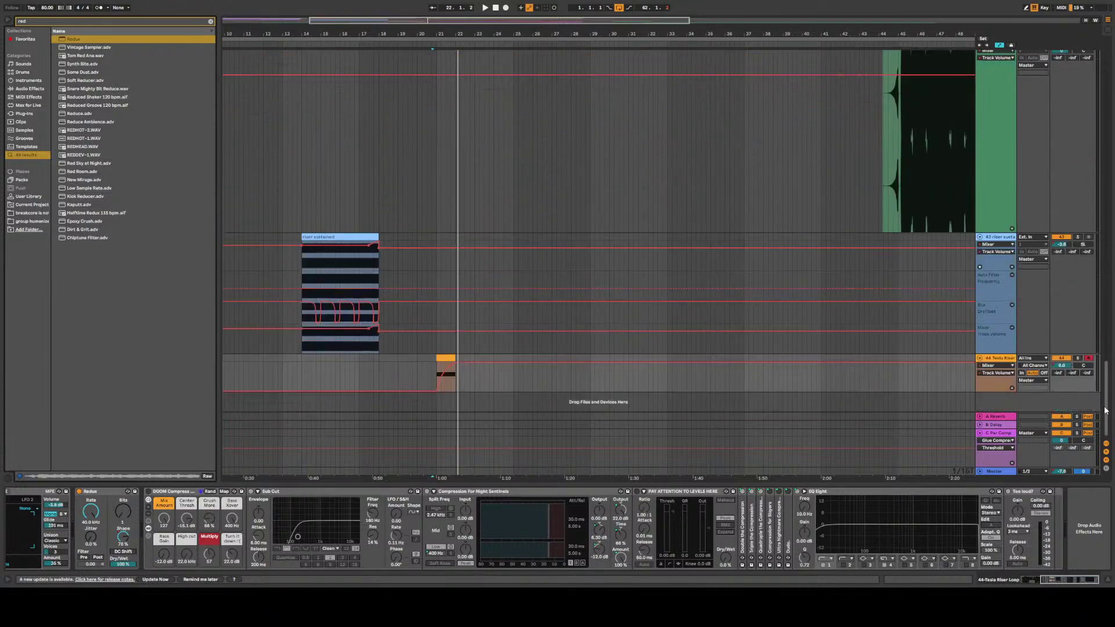
{"action": "left_click", "coordinate": [1013, 241]}
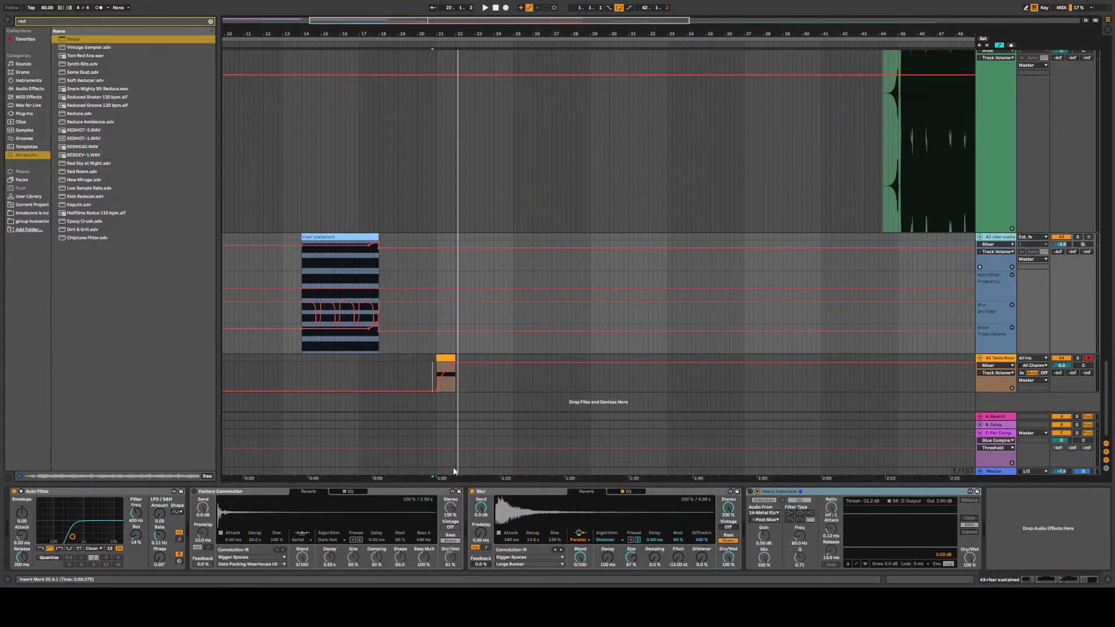
{"action": "left_click", "coordinate": [537, 494]}
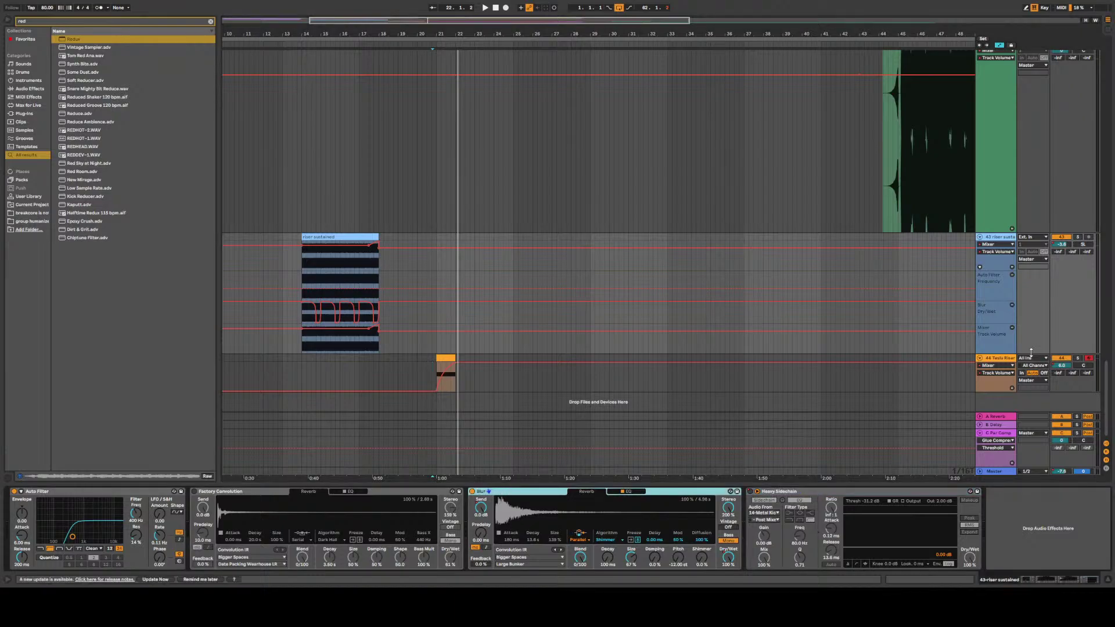
{"action": "left_click", "coordinate": [1013, 360]}
{"action": "left_click", "coordinate": [1081, 553]}
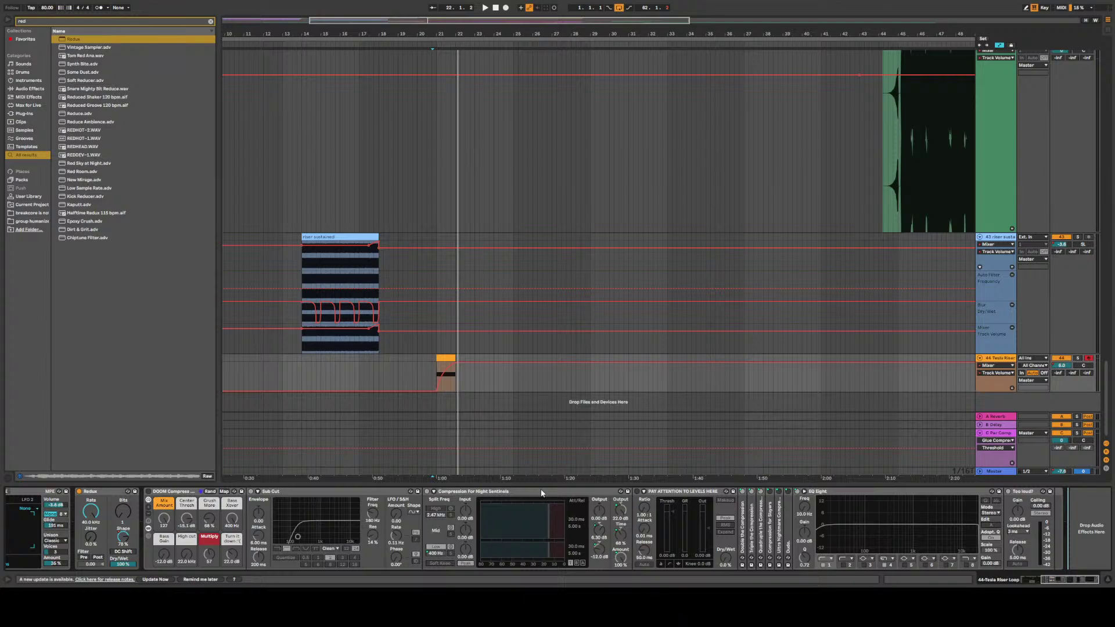
{"action": "key", "text": "ctrl+v"}
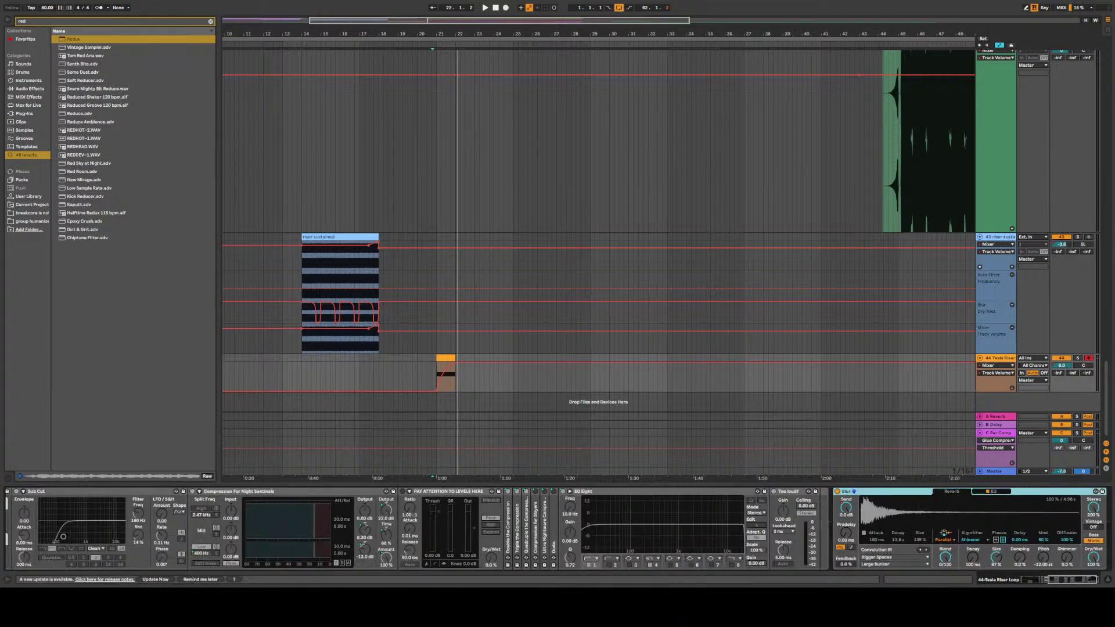
Show Blur's Dry/Wet automation on the Tesla Riser track and play the riser through the reverb from bar 20
{"action": "left_click", "coordinate": [437, 406]}
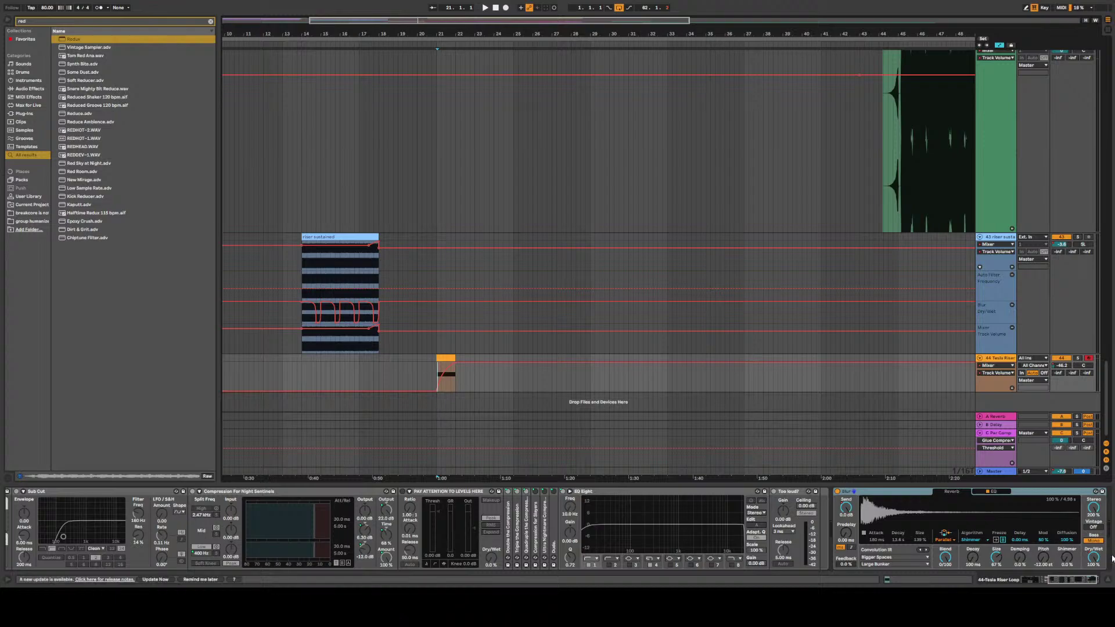
{"action": "key", "text": "ctrl+z"}
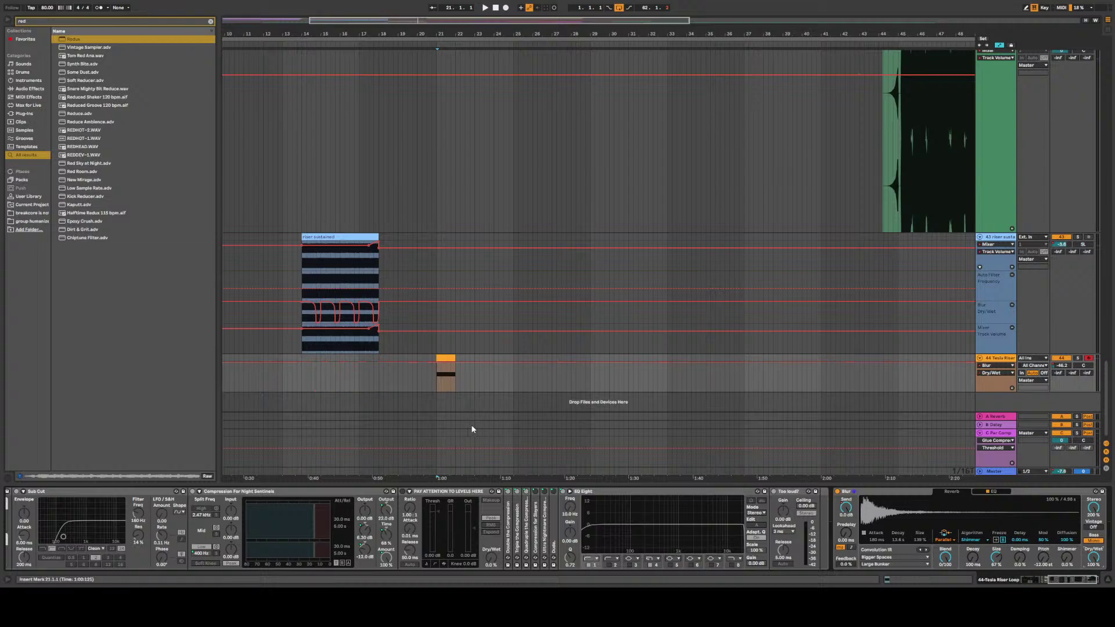
{"action": "left_click", "coordinate": [427, 383]}
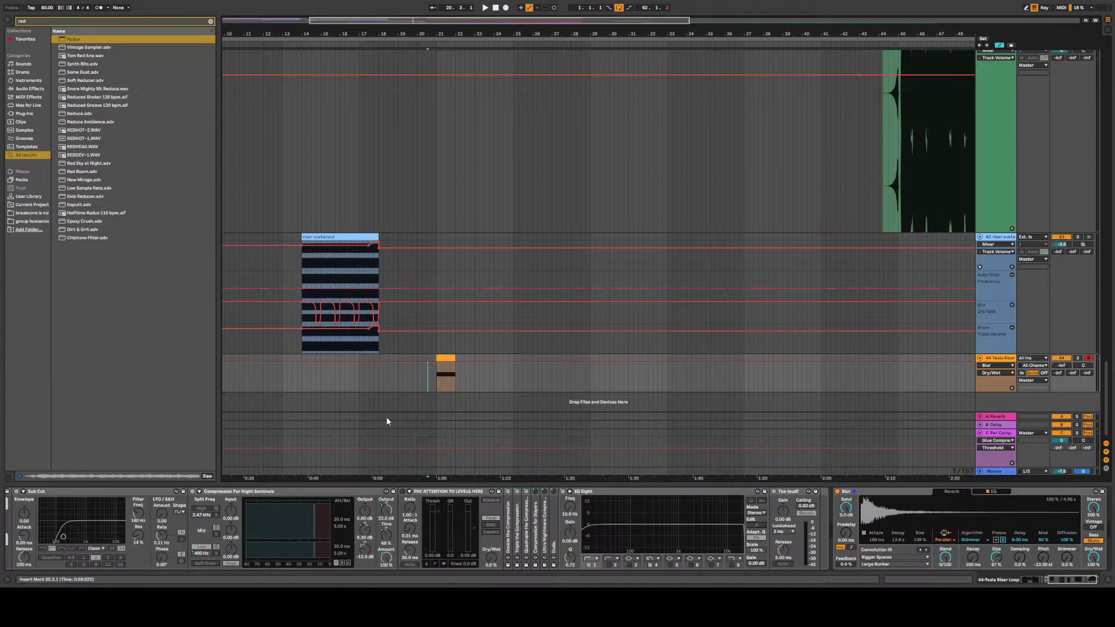
{"action": "key", "text": "space"}
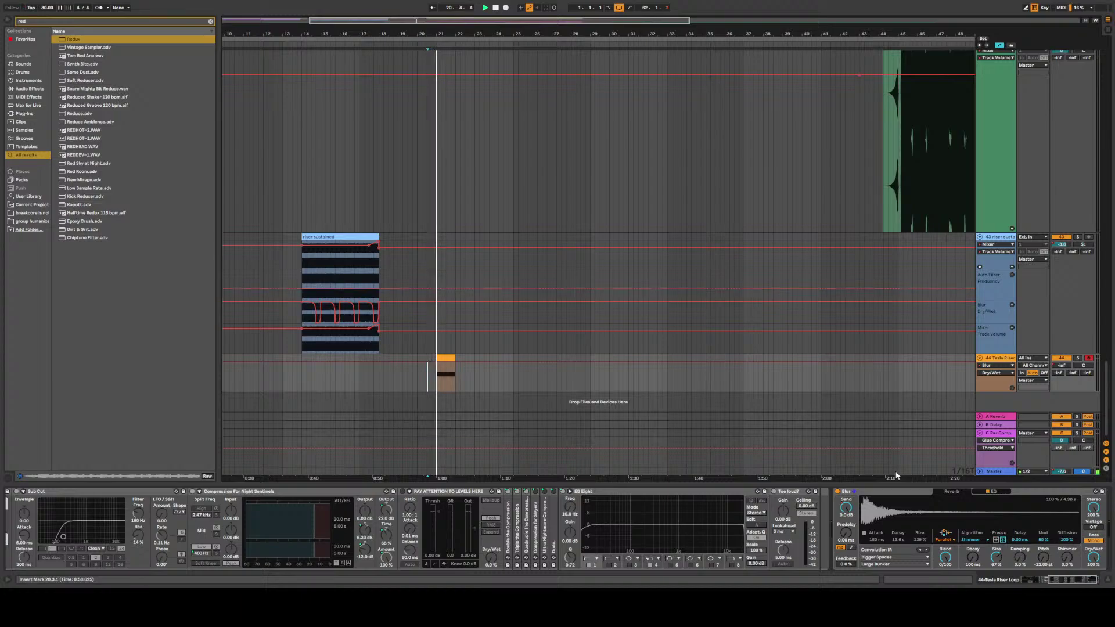
Flatten Blur's copied Send Gain automation, lower the send to about -10 dB, and play the riser into bar 22
{"action": "left_click", "coordinate": [849, 510]}
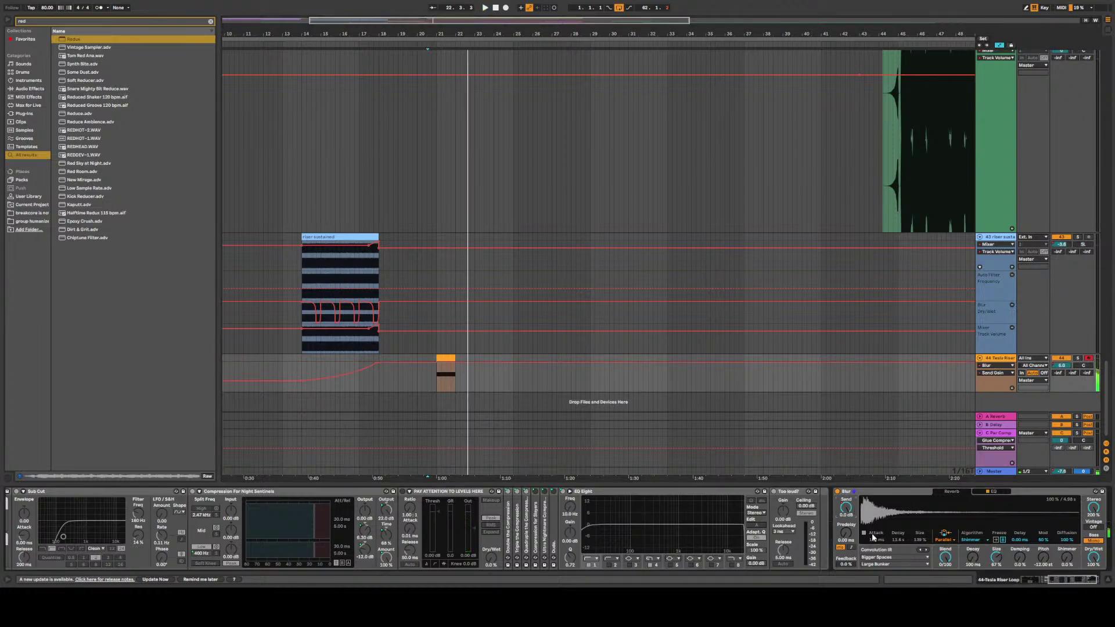
{"action": "left_click", "coordinate": [431, 392]}
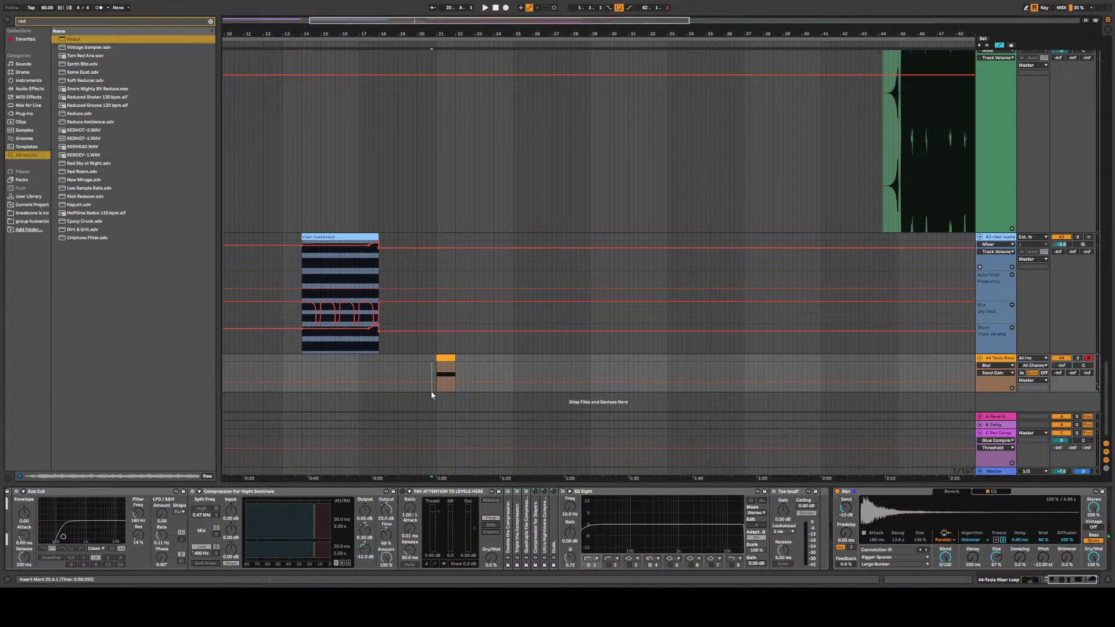
{"action": "key", "text": "space"}
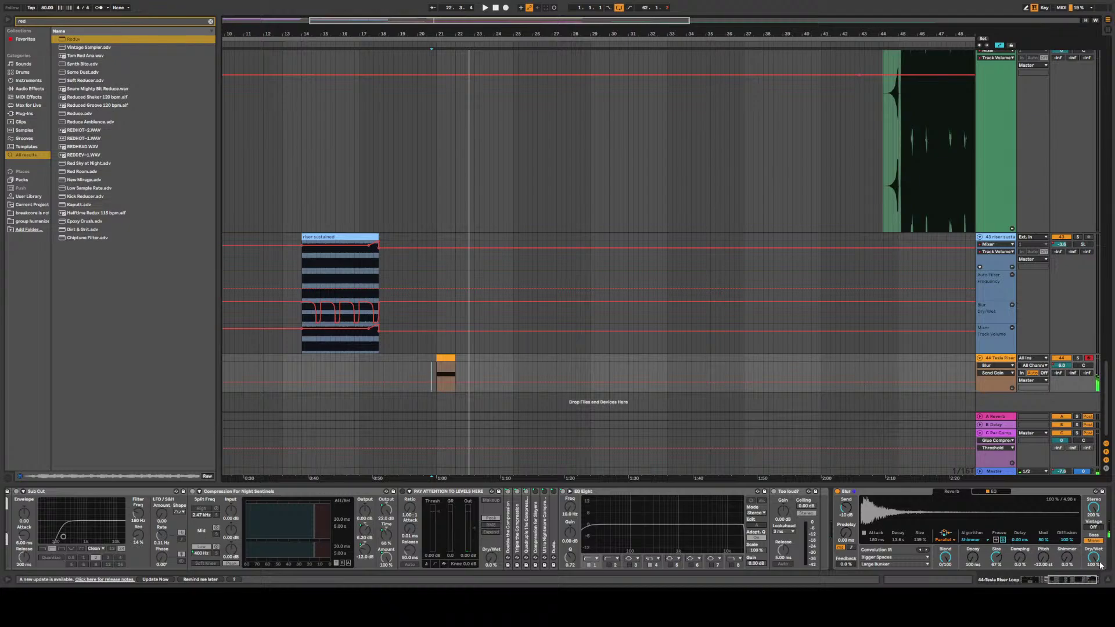
Automate Blur's Dry/Wet from 0% to 100% with a steep rise at bar 22, and play the transition
{"action": "left_click_drag", "start_coordinate": [1100, 565], "coordinate": [1100, 569]}
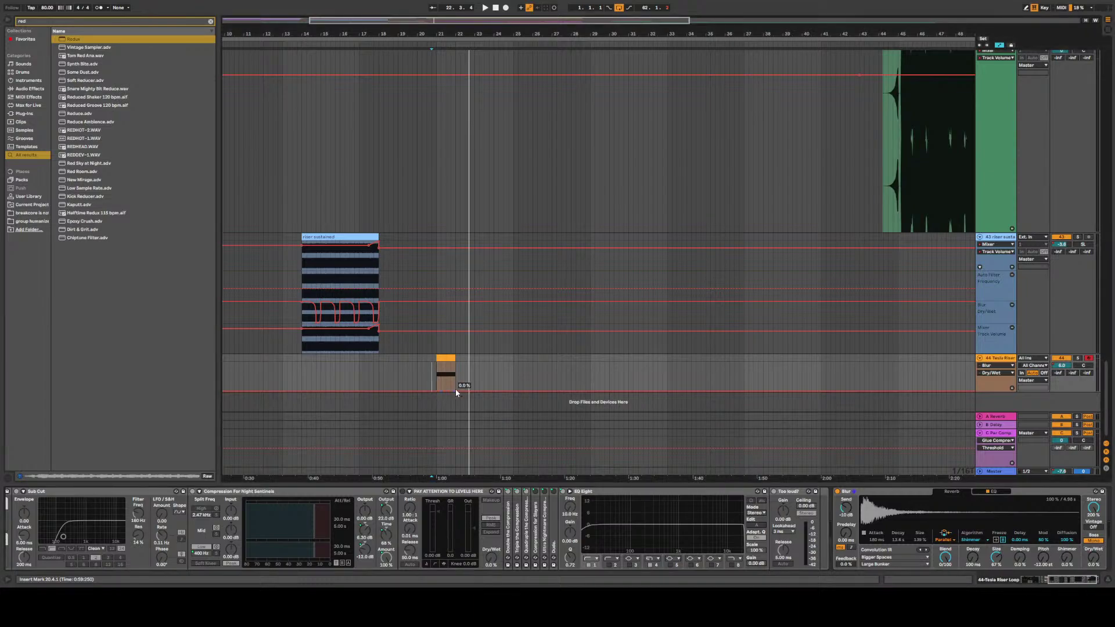
{"action": "left_click_drag", "start_coordinate": [456, 389], "coordinate": [455, 362]}
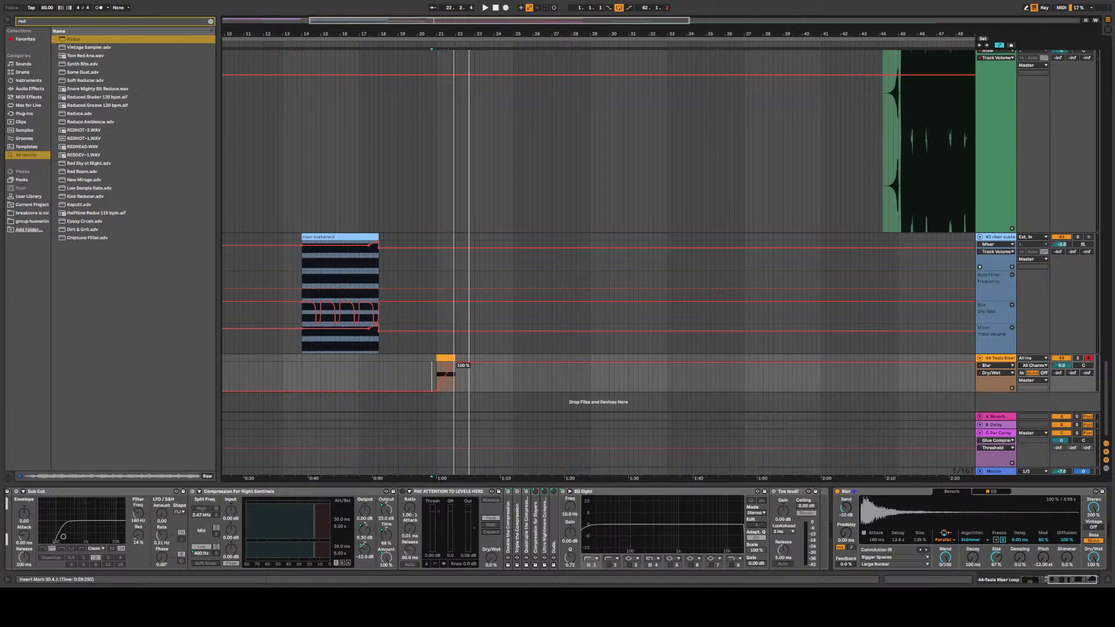
{"action": "scroll", "coordinate": [444, 410], "scroll_direction": "up", "scroll_amount": 5}
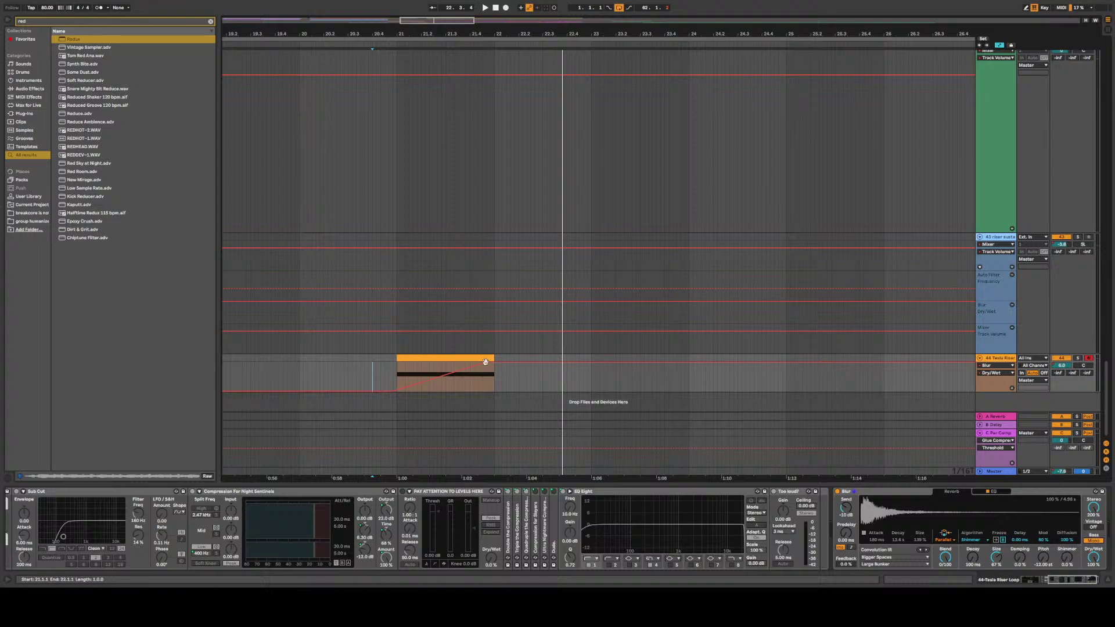
{"action": "mouse_move", "coordinate": [486, 367]}
{"action": "left_click_drag", "start_coordinate": [486, 367], "coordinate": [494, 364]}
{"action": "key", "text": "space"}
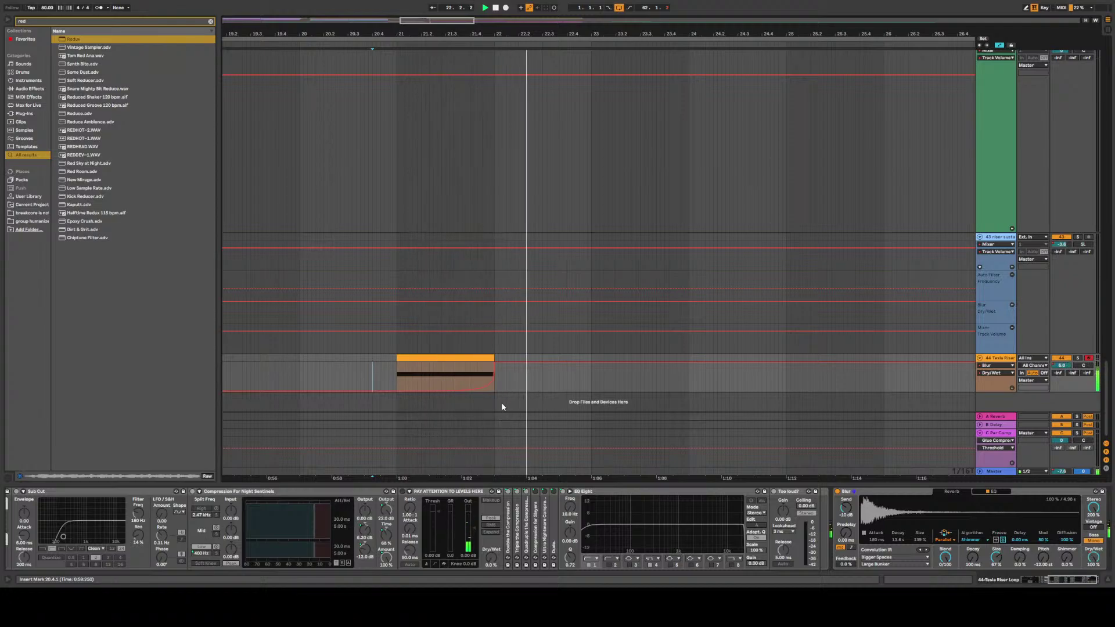
Try a gradual Dry/Wet curve on Blur, hold the automation at 0% until bar 22 instead, and bring up Blur's Send Gain
{"action": "mouse_move", "coordinate": [397, 393]}
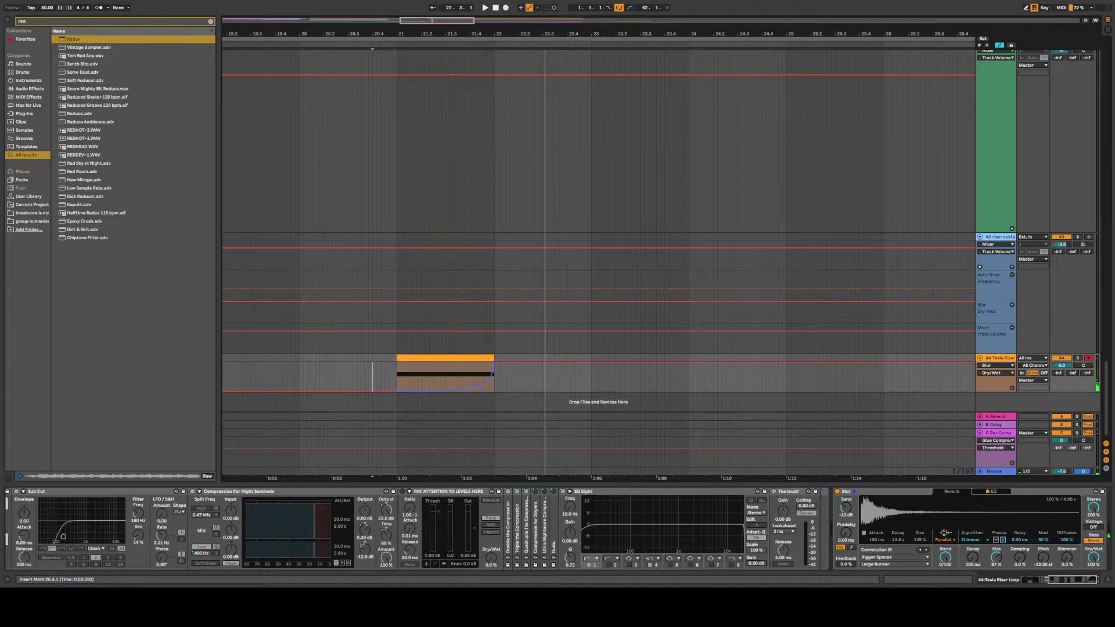
{"action": "key", "text": "space"}
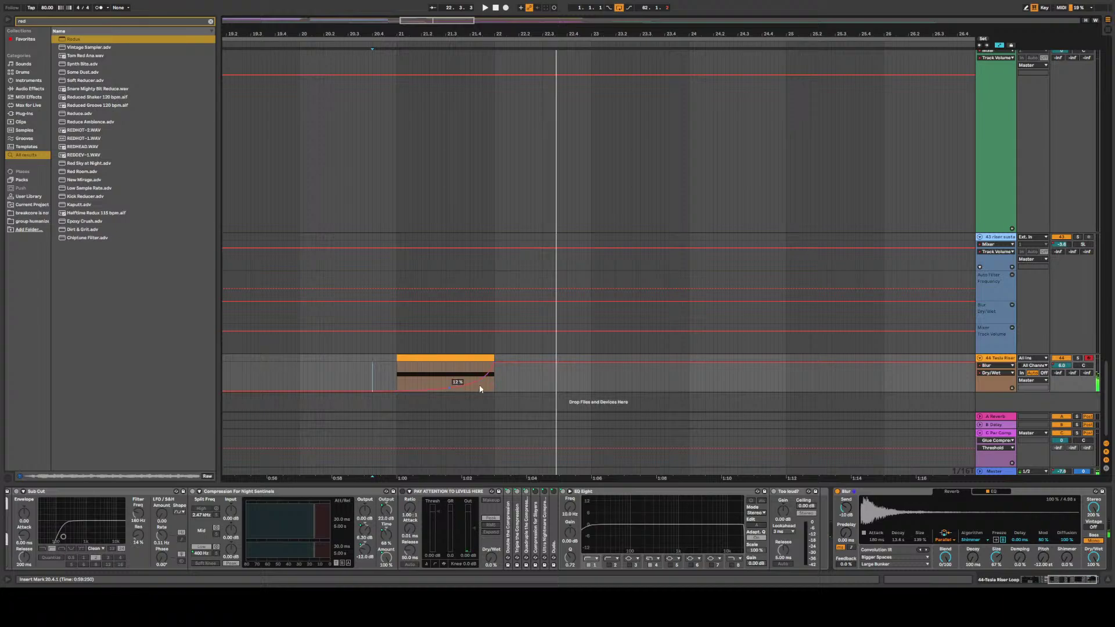
{"action": "left_click_drag", "start_coordinate": [475, 378], "coordinate": [494, 391]}
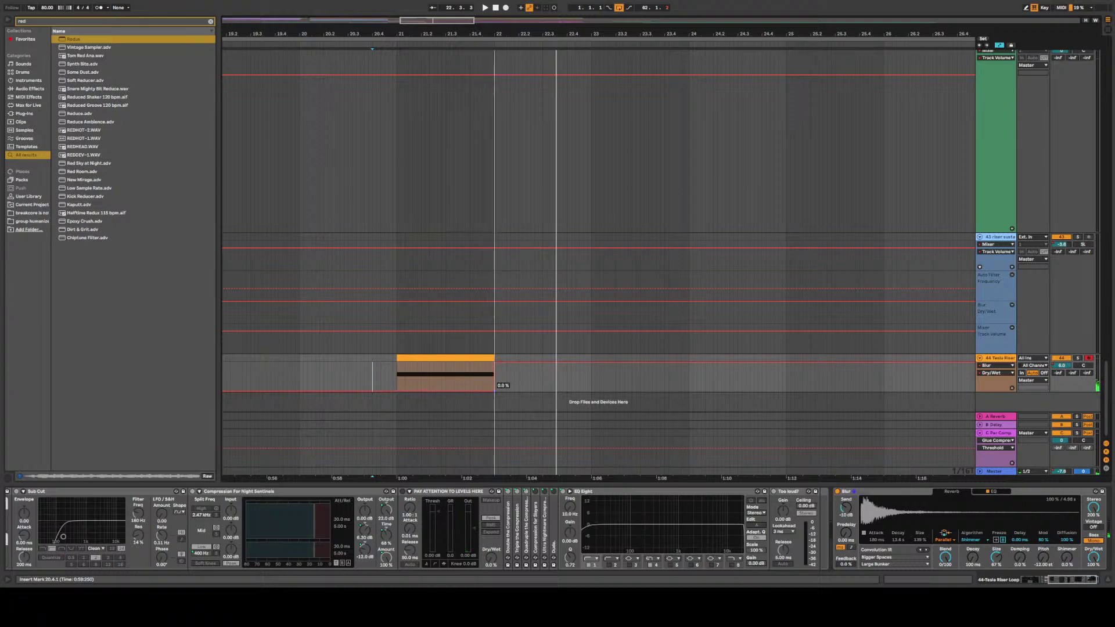
{"action": "left_click", "coordinate": [846, 509]}
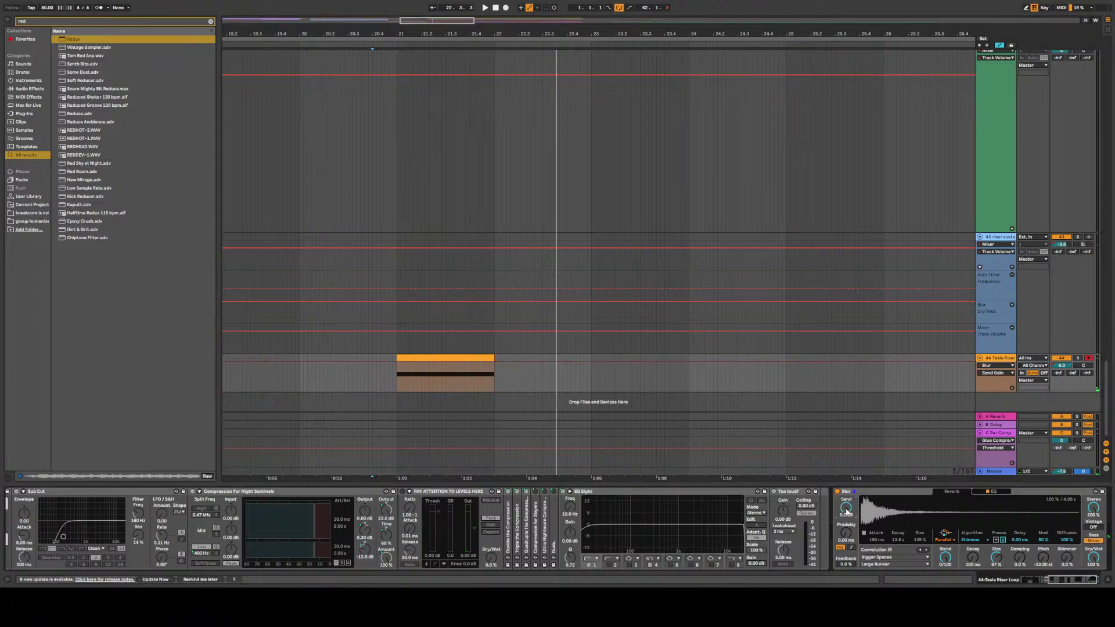
Play the transition around bar 22, then solo the Tesla Riser track and replay the riser's end from just before bar 22
{"action": "key", "text": "space"}
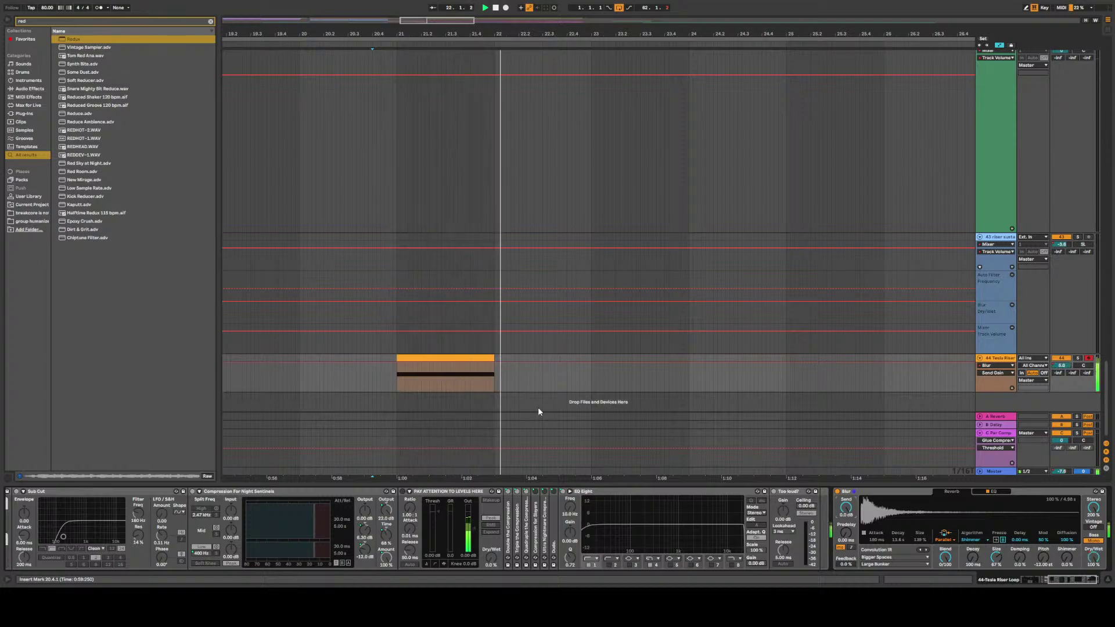
{"action": "left_click", "coordinate": [493, 392]}
{"action": "key", "text": "space"}
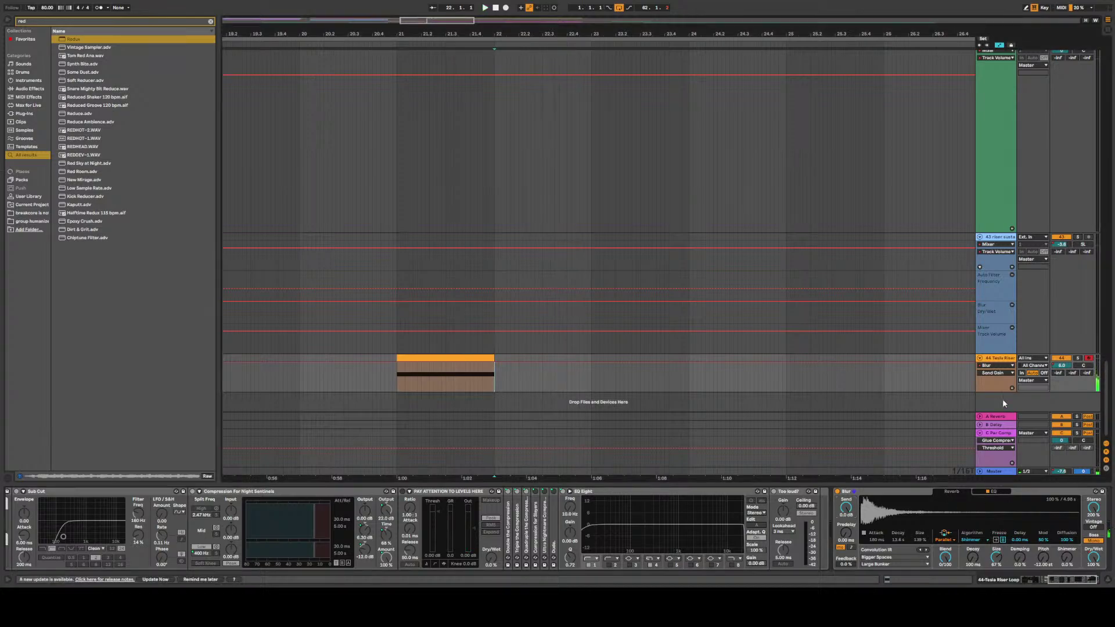
{"action": "left_click", "coordinate": [500, 407]}
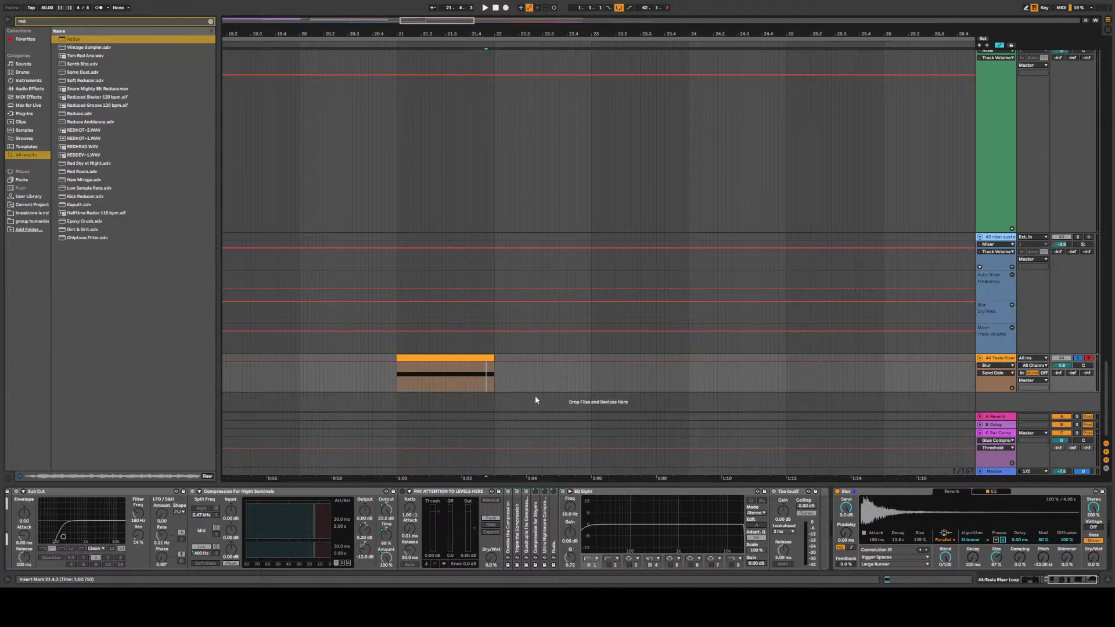
{"action": "key", "text": "space"}
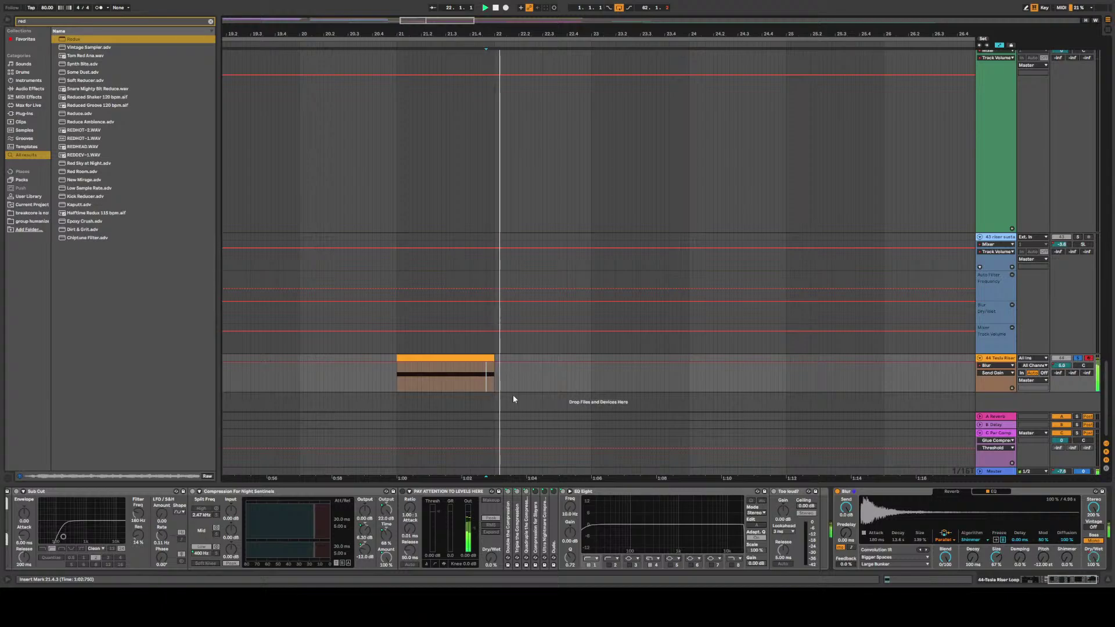
{"action": "key", "text": "space"}
{"action": "key", "text": "space"}
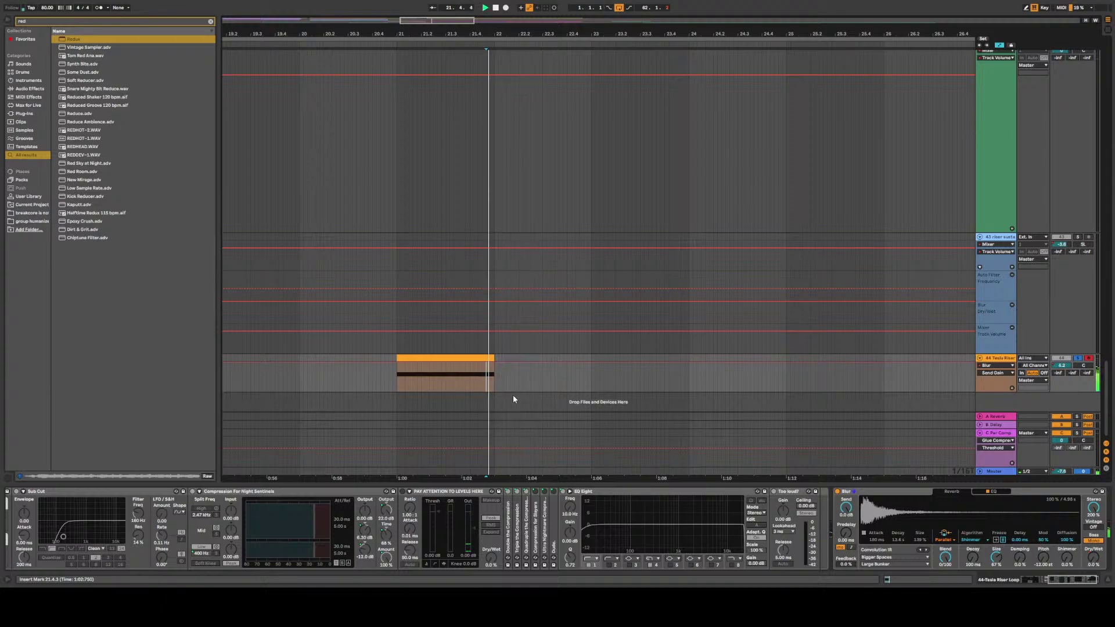
Audition the soloed riser from earlier points in bar 21, then unsolo it and play the full mix from bar 21
{"action": "left_click", "coordinate": [474, 400]}
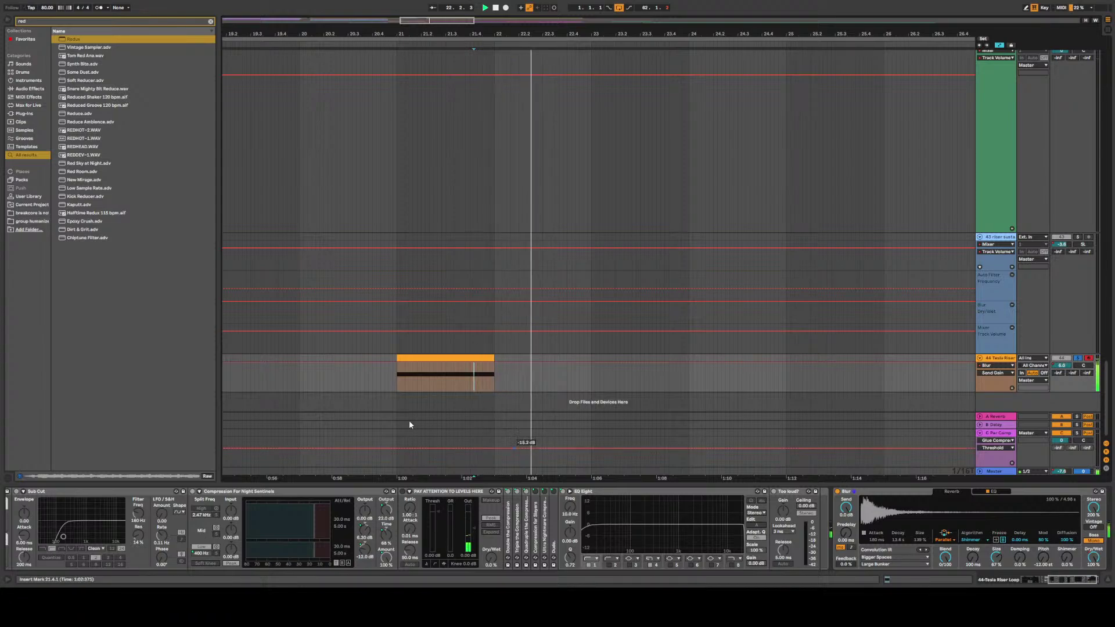
{"action": "left_click", "coordinate": [454, 411]}
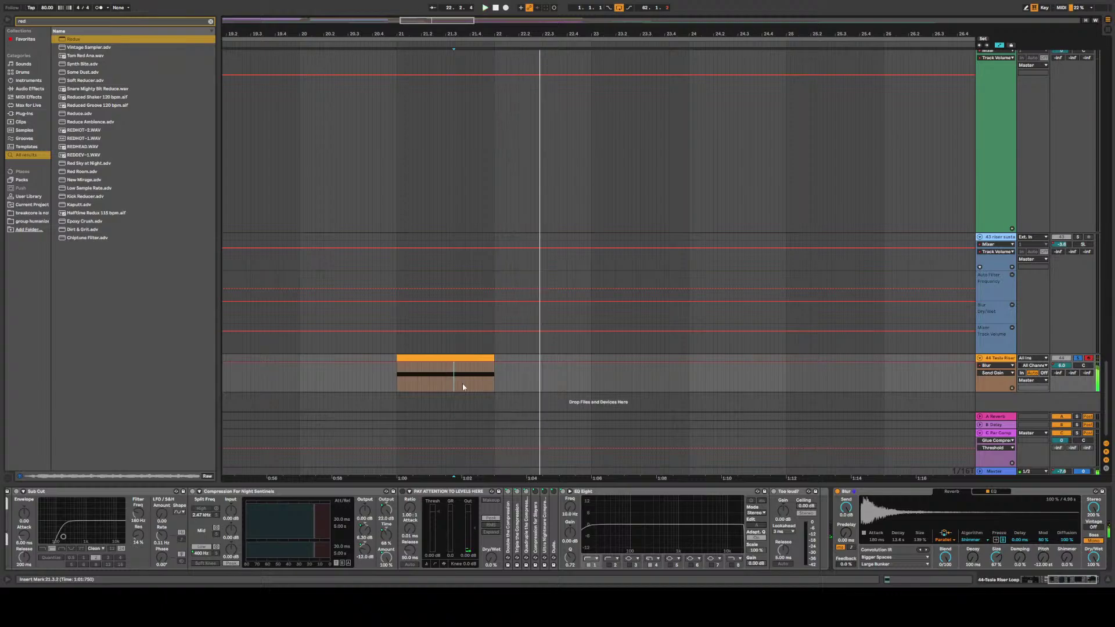
{"action": "left_click", "coordinate": [395, 407]}
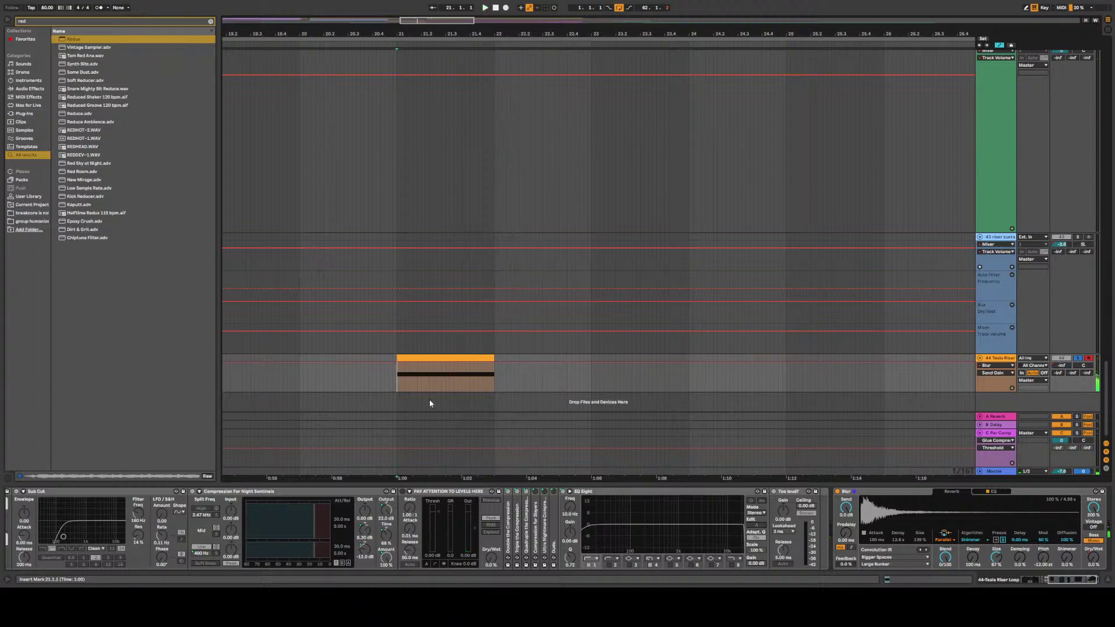
{"action": "left_click", "coordinate": [1077, 359]}
{"action": "key", "text": "space"}
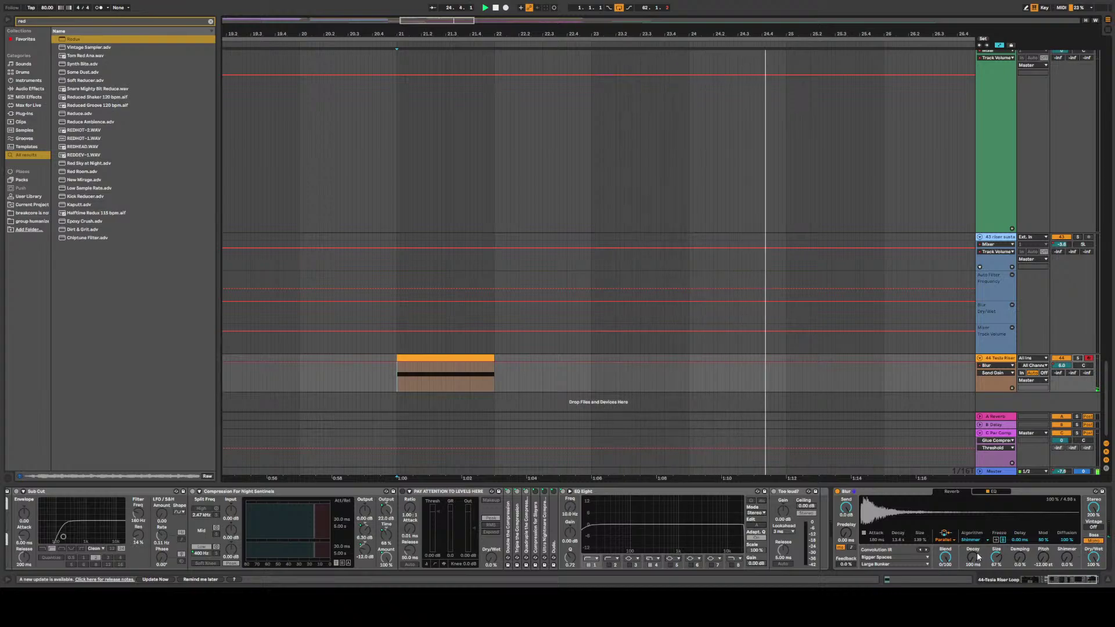
Show the Tesla Riser track's volume automation and extend its clip to bar 23
{"action": "left_click", "coordinate": [1062, 366]}
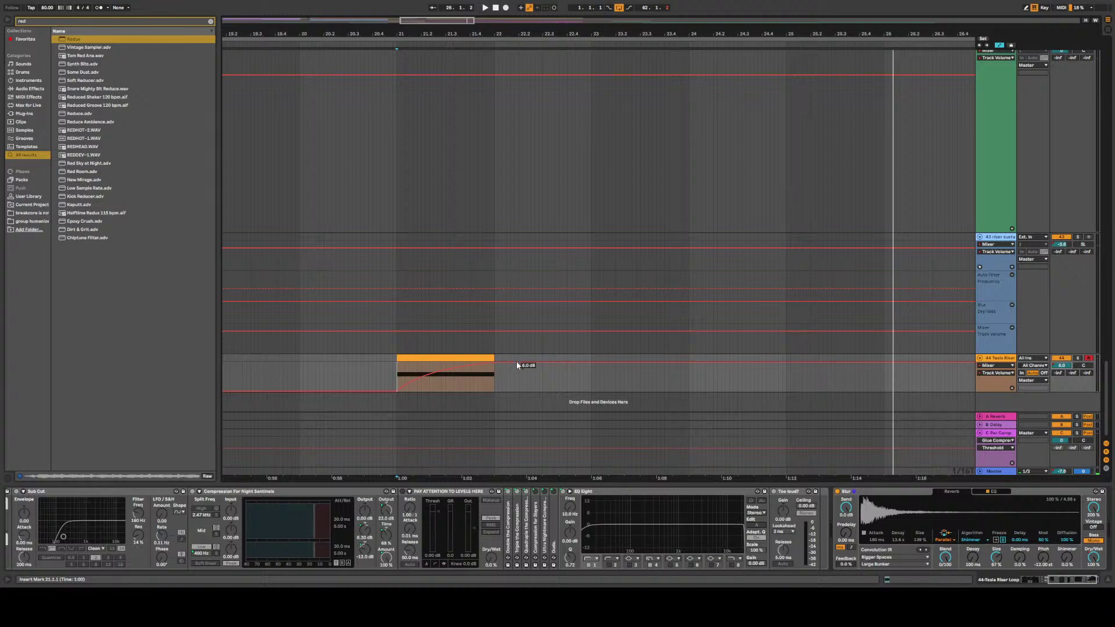
{"action": "left_click_drag", "start_coordinate": [491, 355], "coordinate": [588, 355]}
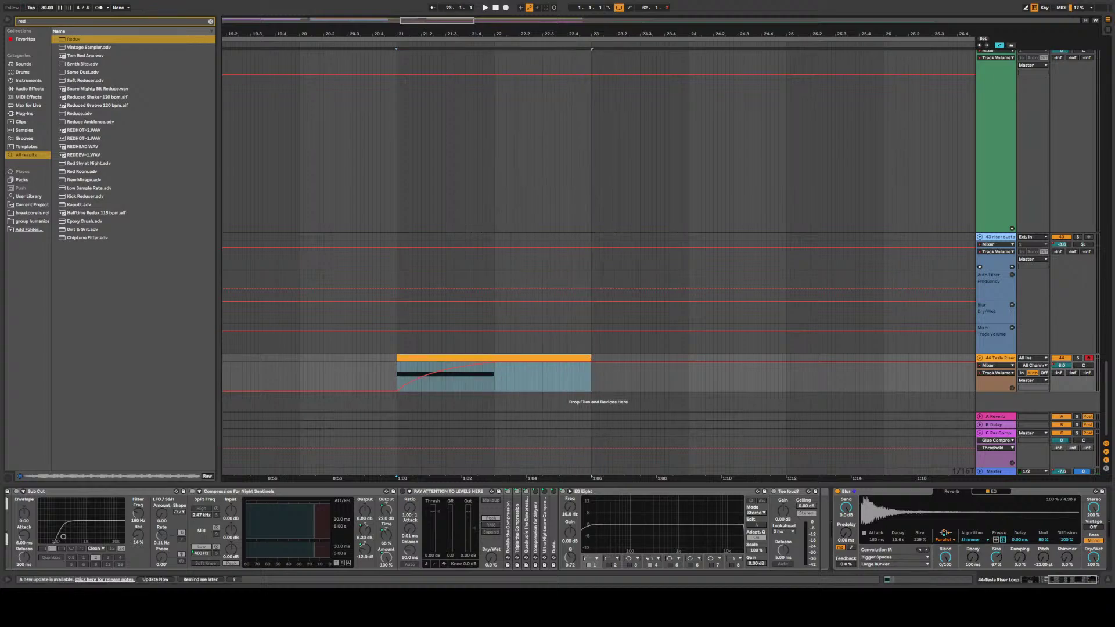
Solo the riser during playback, try a very short amp envelope release on Tesla Riser Loop, and set the release to about 907 ms
{"action": "left_click_drag", "start_coordinate": [1073, 579], "coordinate": [772, 585]}
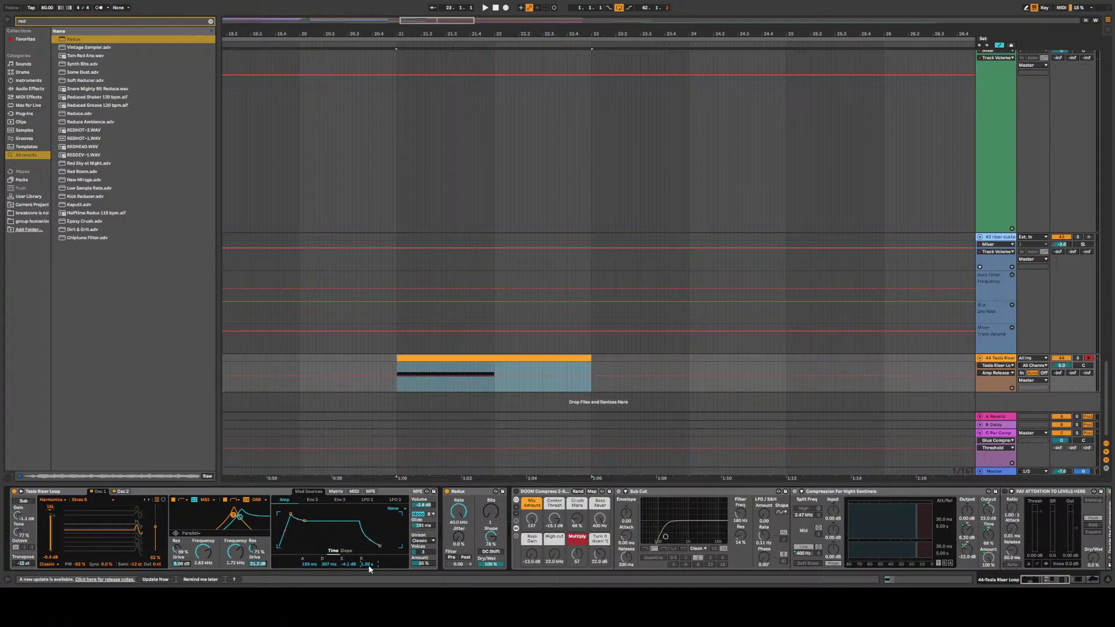
{"action": "key", "text": "space"}
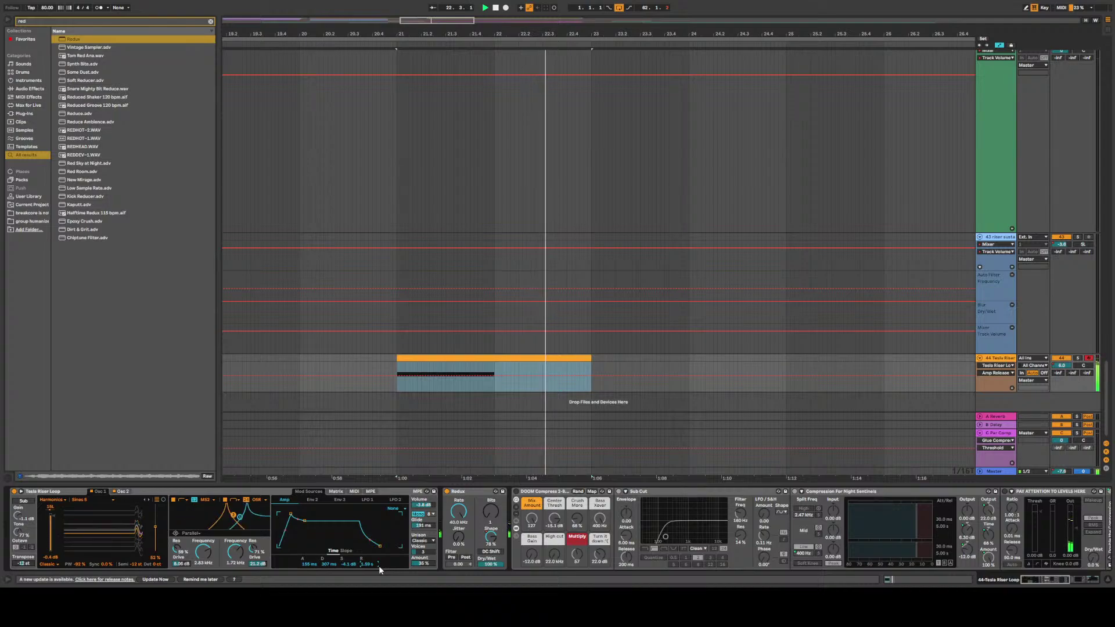
{"action": "left_click", "coordinate": [1077, 358]}
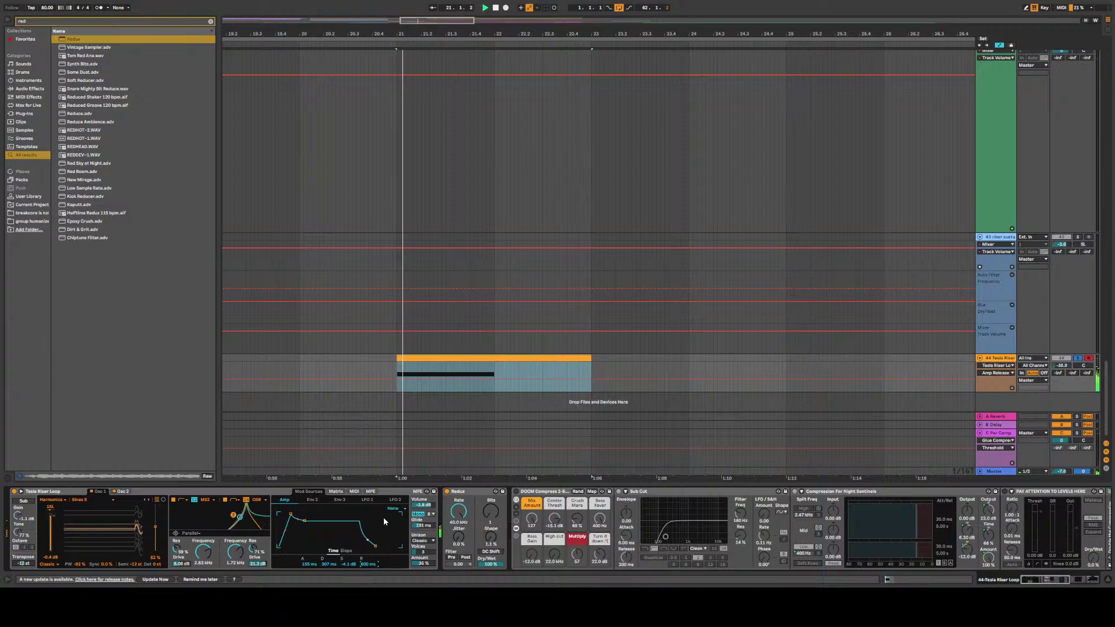
{"action": "left_click_drag", "start_coordinate": [365, 564], "coordinate": [367, 610]}
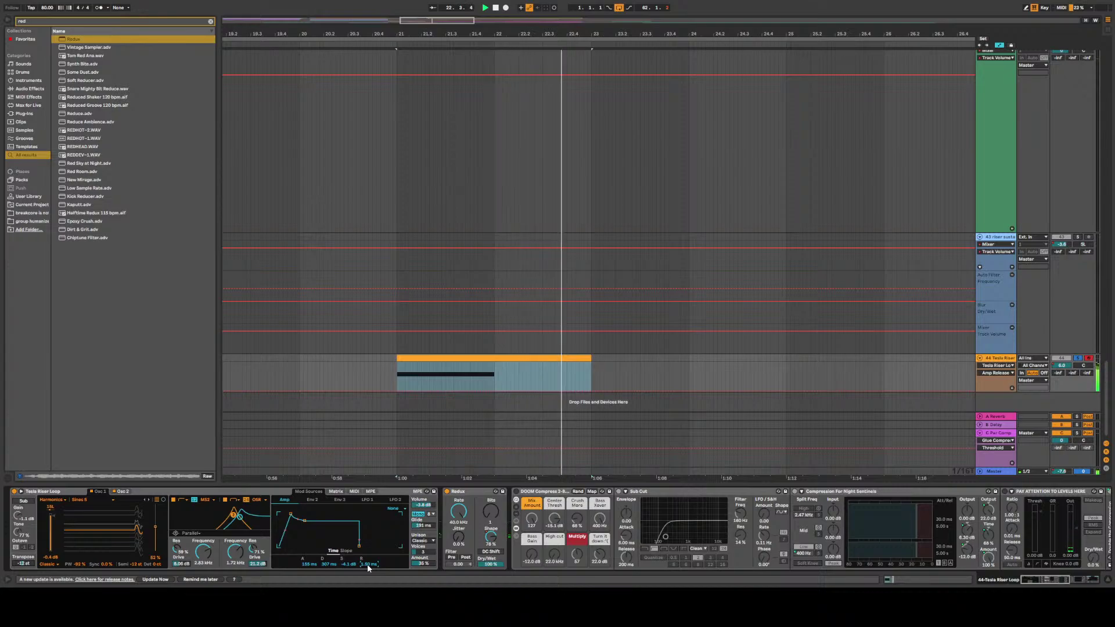
{"action": "left_click_drag", "start_coordinate": [367, 563], "coordinate": [367, 525]}
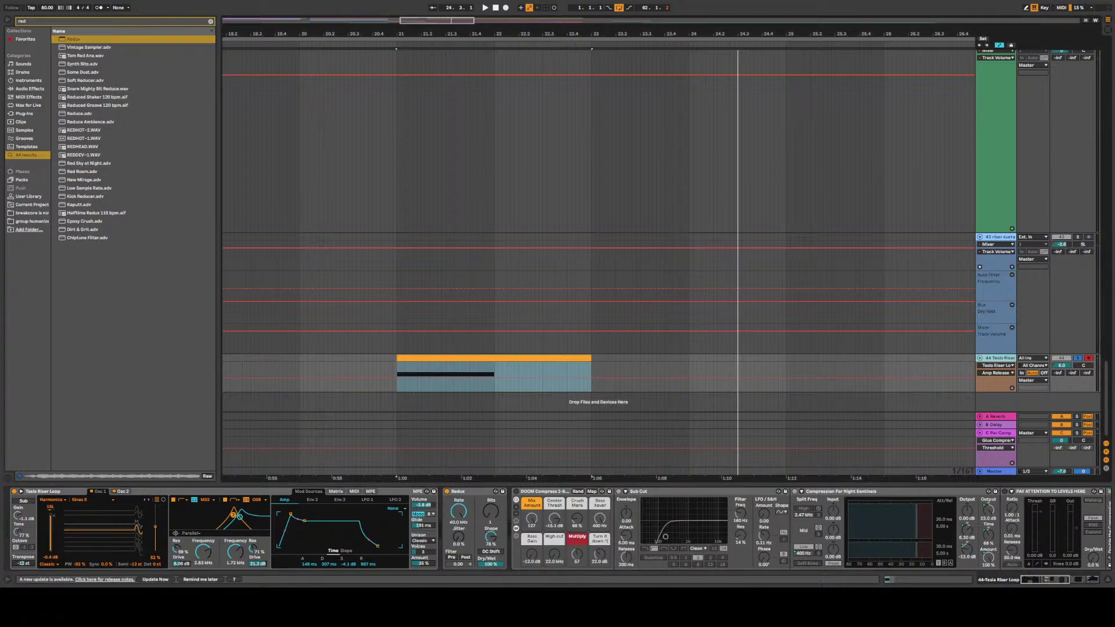
Bring the Blur reverb into view and play the unsoloed riser in the mix from bar 20
{"action": "left_click", "coordinate": [1047, 580]}
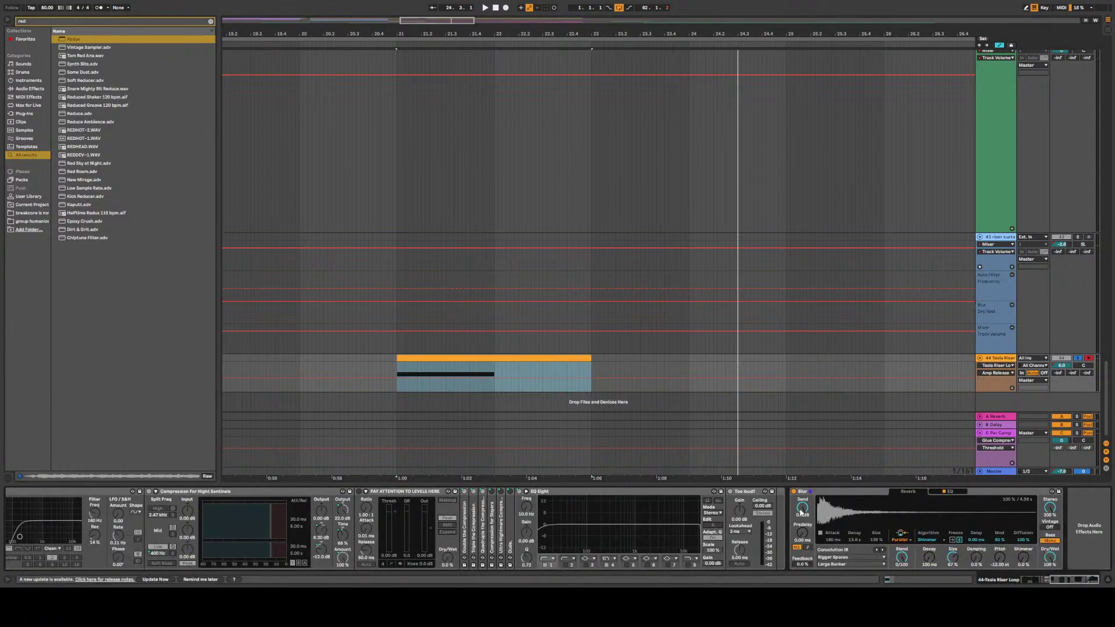
{"action": "key", "text": "space"}
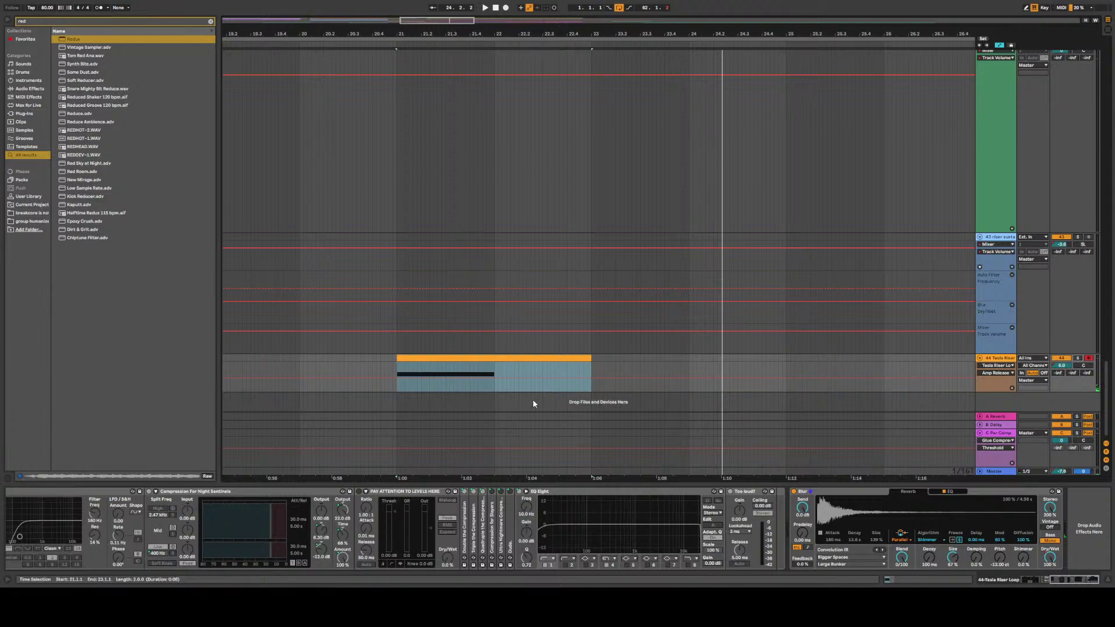
{"action": "scroll", "coordinate": [532, 401], "scroll_direction": "down", "scroll_amount": 5}
{"action": "left_click", "coordinate": [483, 374]}
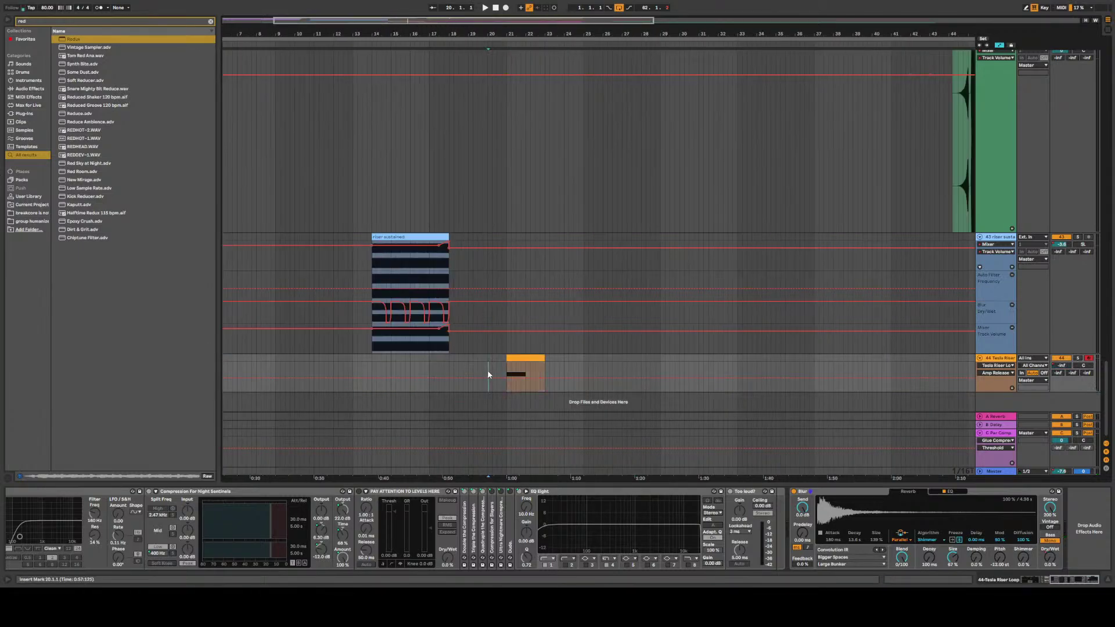
{"action": "key", "text": "space"}
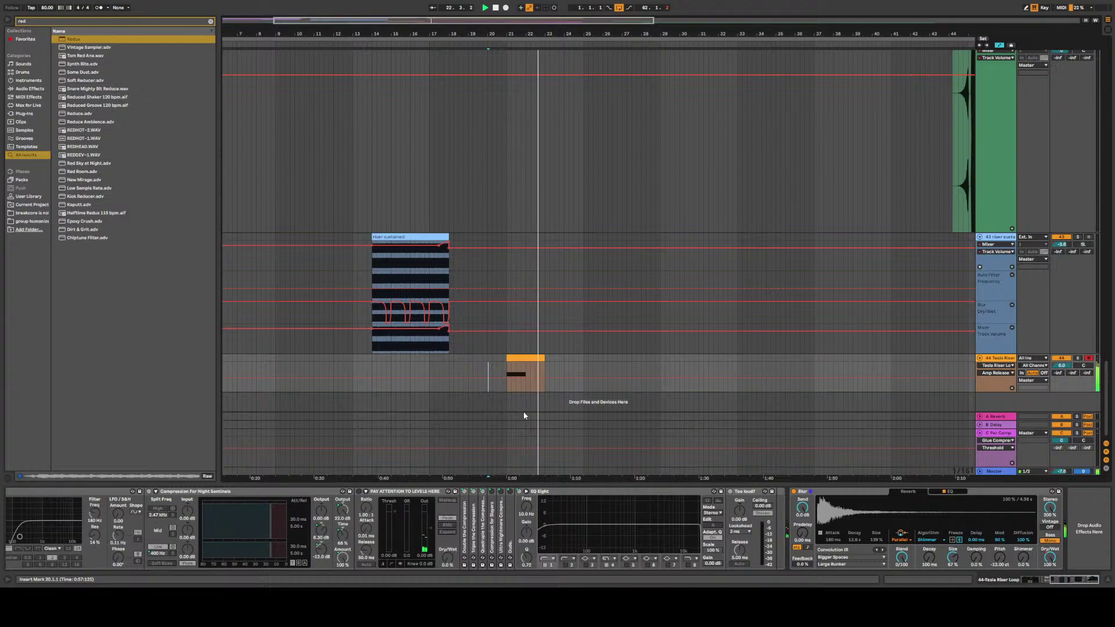
Show Blur's Send Gain automation and hold it at a lower level until bar 22, with a rise from there
{"action": "left_click", "coordinate": [1066, 369]}
{"action": "scroll", "coordinate": [544, 373], "scroll_direction": "up", "scroll_amount": 3}
{"action": "left_click_drag", "start_coordinate": [543, 372], "coordinate": [545, 372]}
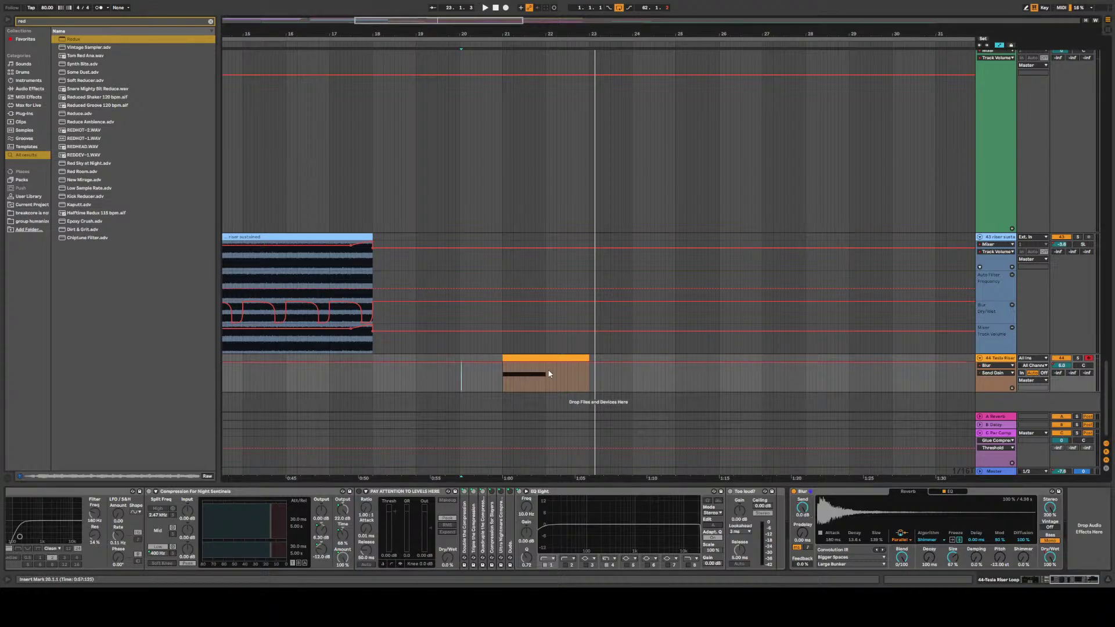
{"action": "scroll", "coordinate": [542, 383], "scroll_direction": "up", "scroll_amount": 5}
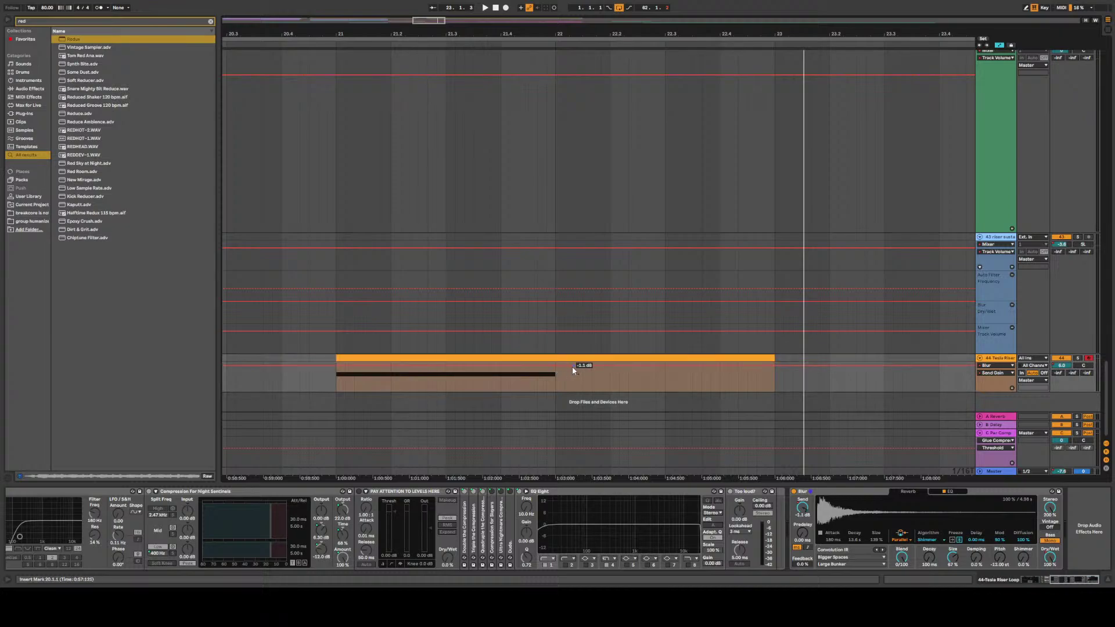
{"action": "left_click_drag", "start_coordinate": [567, 365], "coordinate": [557, 370]}
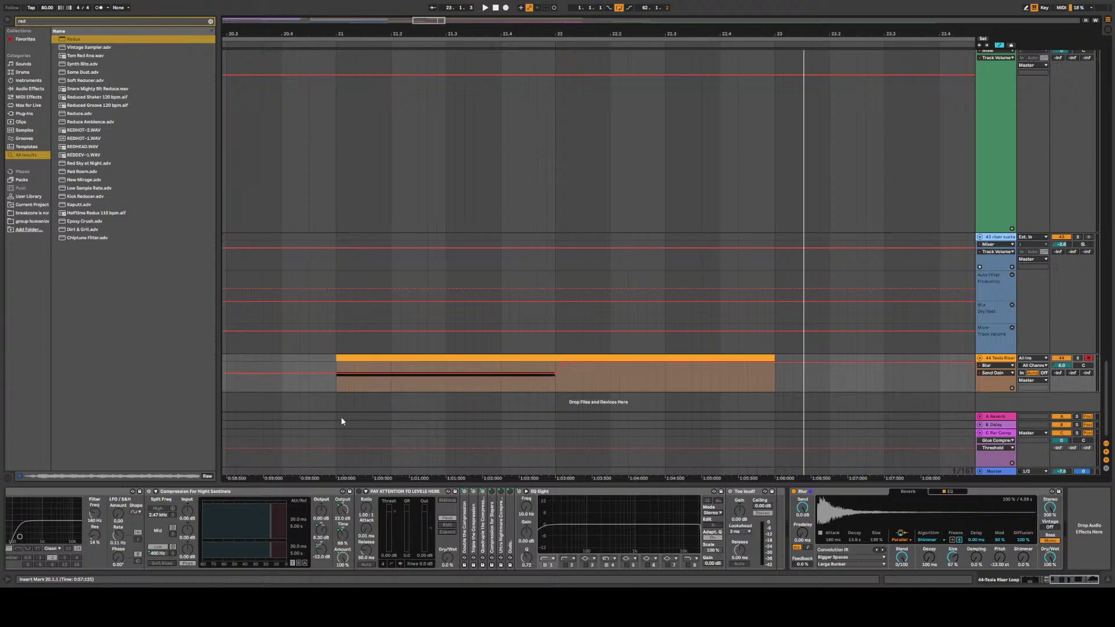
Play the riser from bar 21 and shape the Send Gain ramp after bar 22 as it rises to 0.0 dB
{"action": "left_click", "coordinate": [338, 401]}
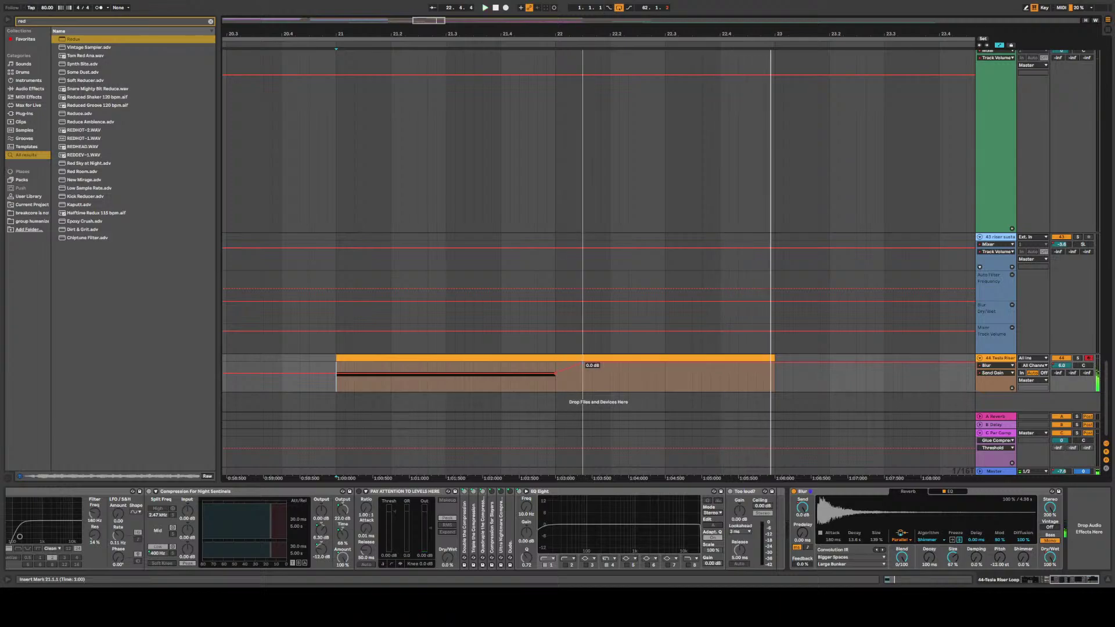
{"action": "key", "text": "space"}
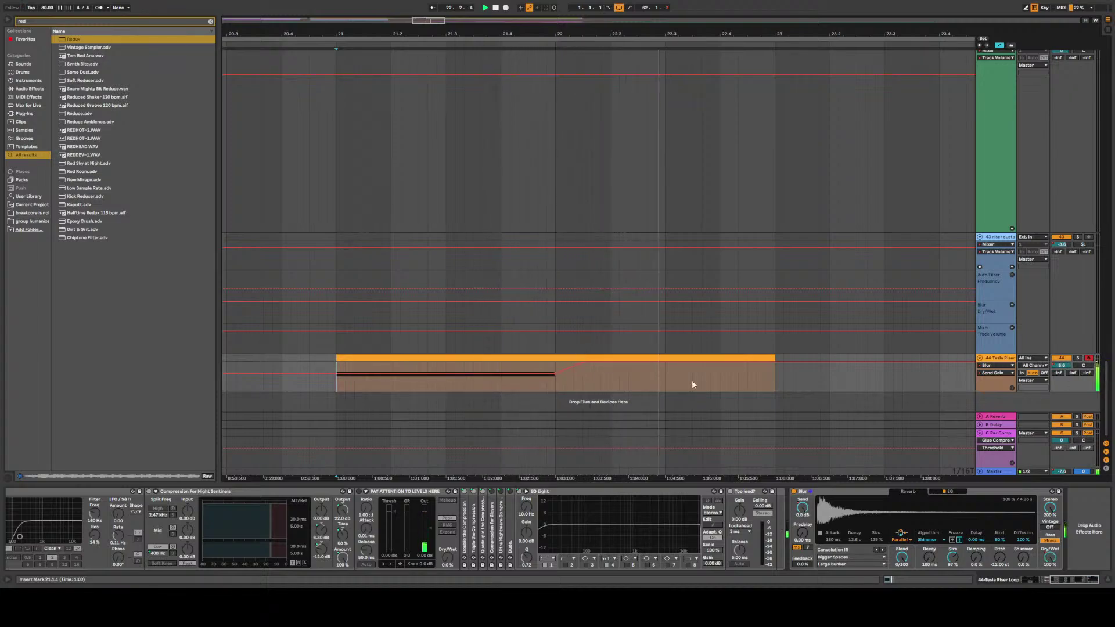
{"action": "left_click_drag", "start_coordinate": [572, 374], "coordinate": [570, 369]}
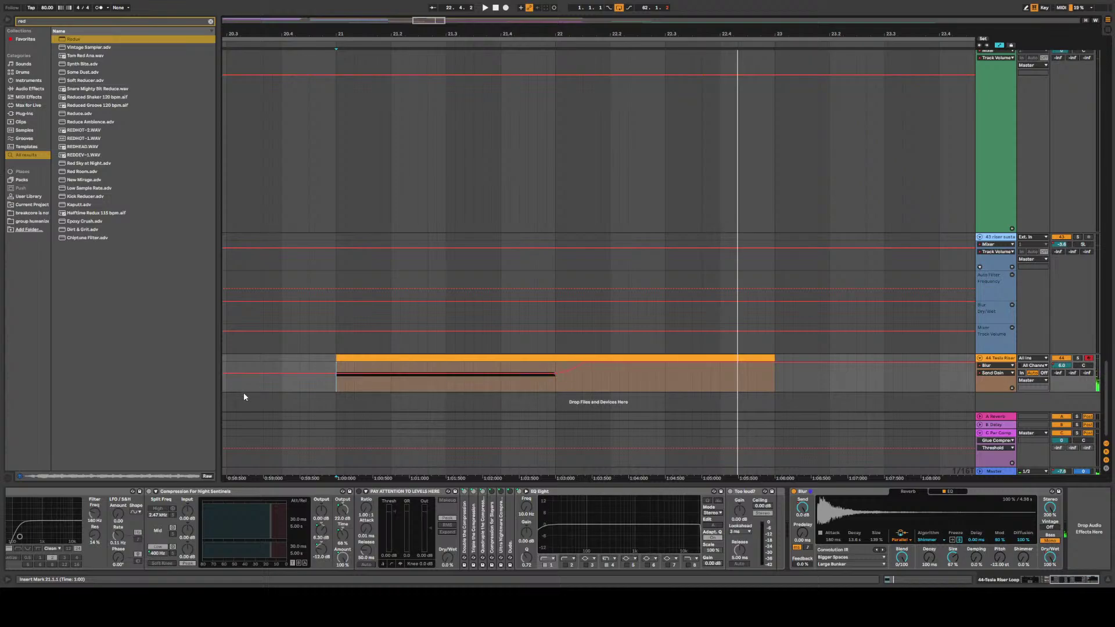
Play the transition from bar 20 in the arrangement to check the Send Gain automation
{"action": "scroll", "coordinate": [294, 407], "scroll_direction": "down", "scroll_amount": 5}
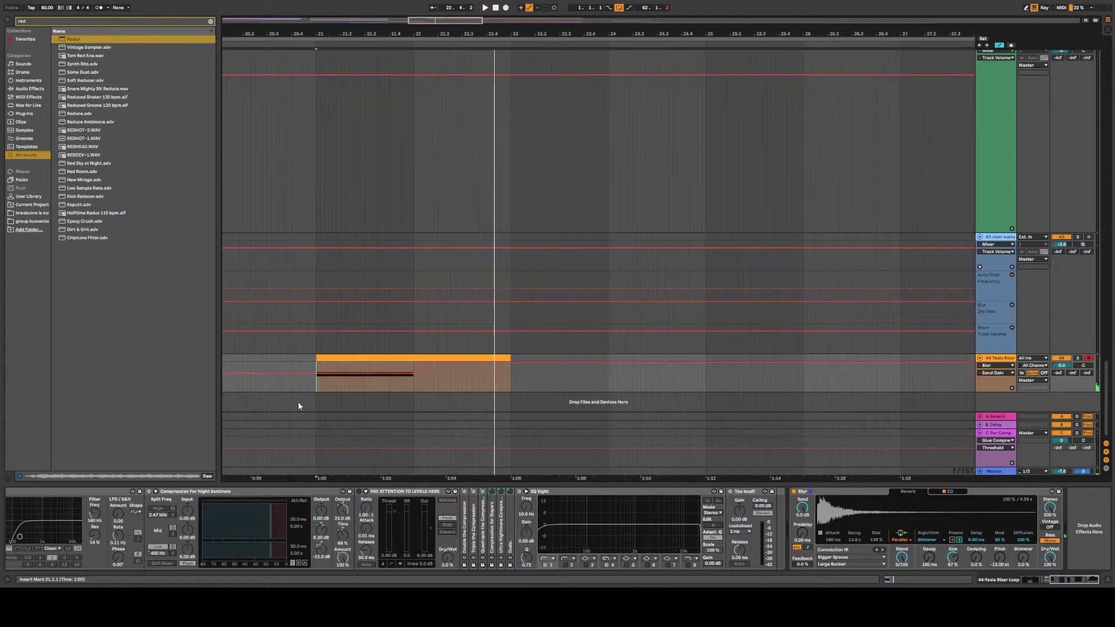
{"action": "left_click", "coordinate": [263, 406]}
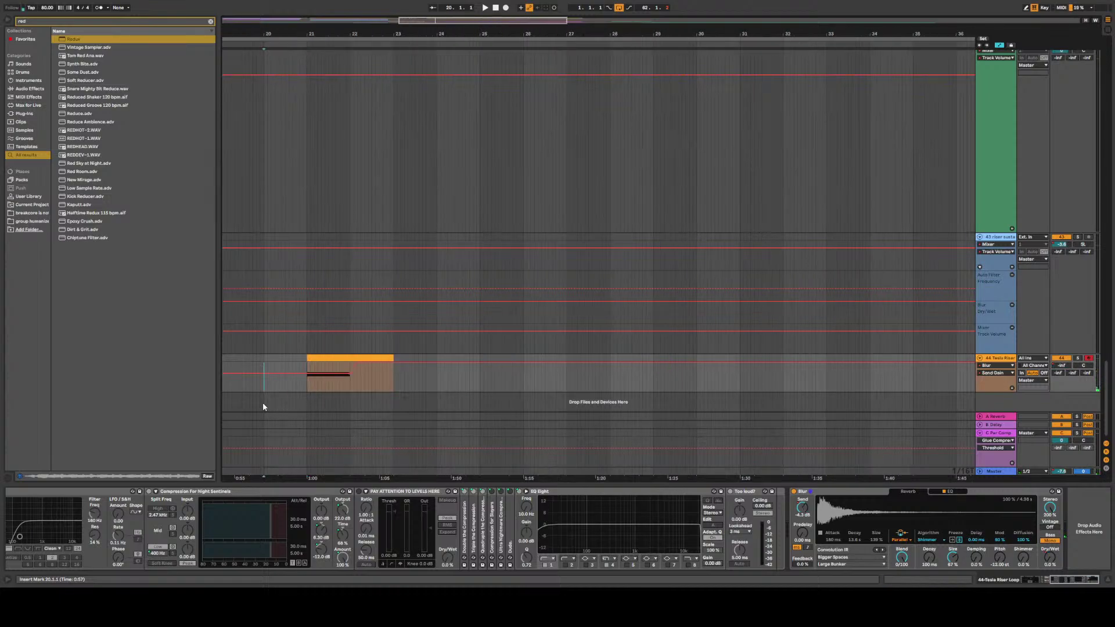
{"action": "left_click", "coordinate": [1108, 27]}
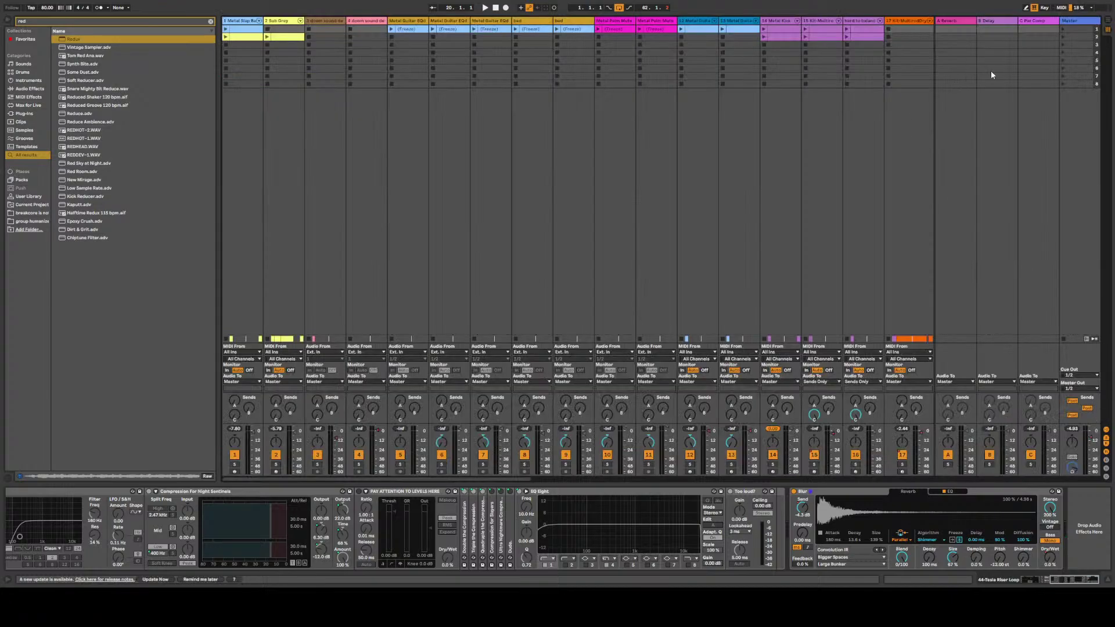
{"action": "left_click", "coordinate": [1111, 19]}
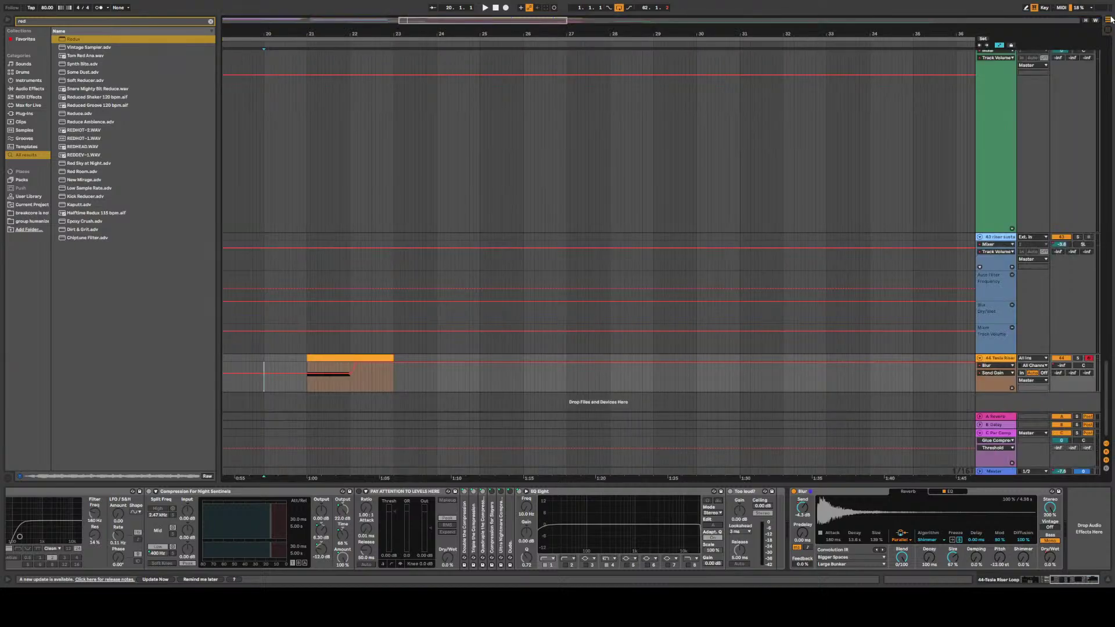
{"action": "key", "text": "space"}
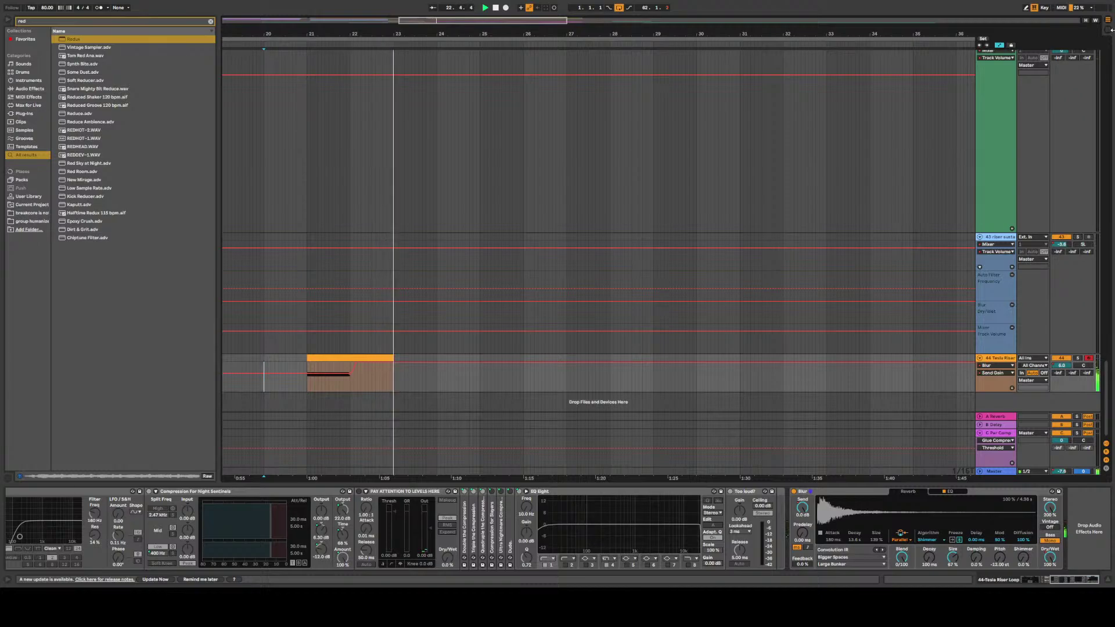
Review the riser's track volume automation and lengthen the amp envelope release on the Tesla Riser Loop instrument
{"action": "left_click_drag", "start_coordinate": [1064, 582], "coordinate": [1037, 582]}
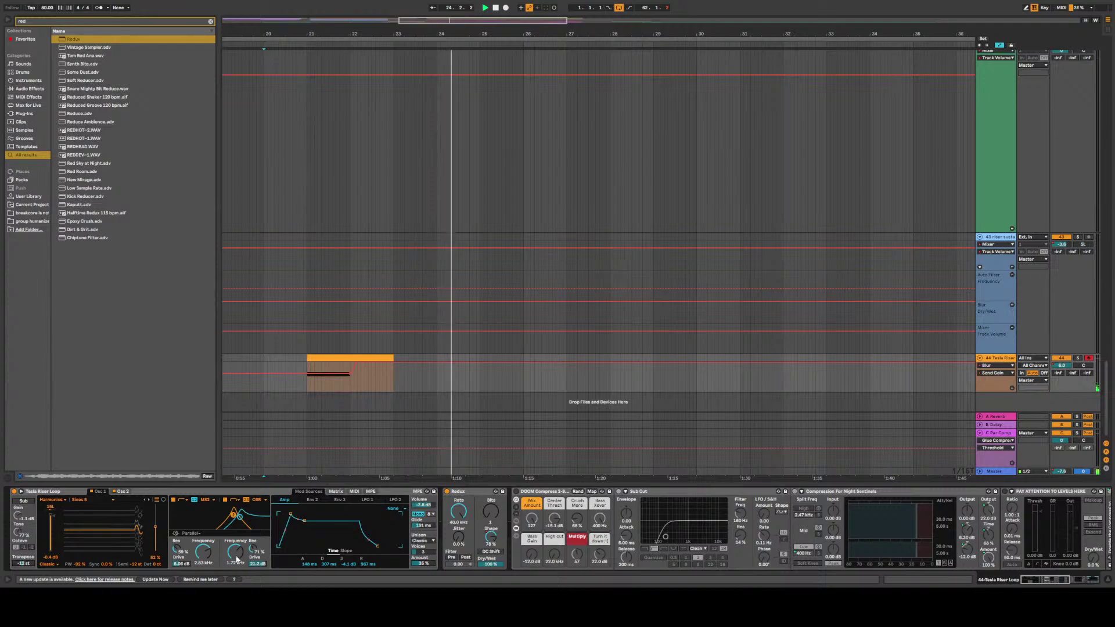
{"action": "left_click", "coordinate": [1061, 365]}
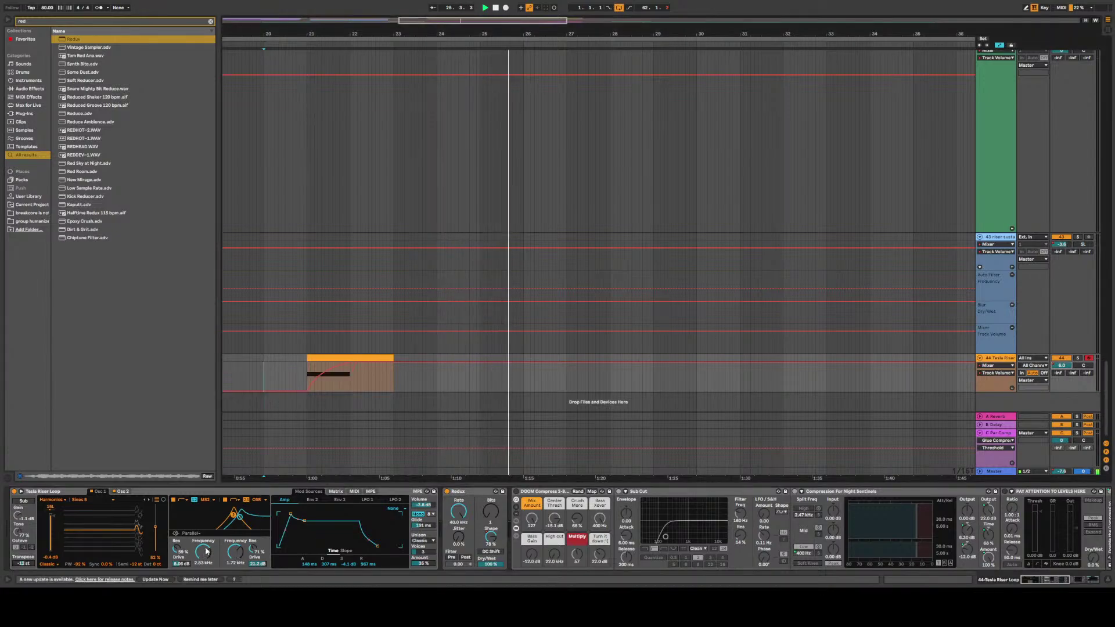
{"action": "mouse_move", "coordinate": [351, 366]}
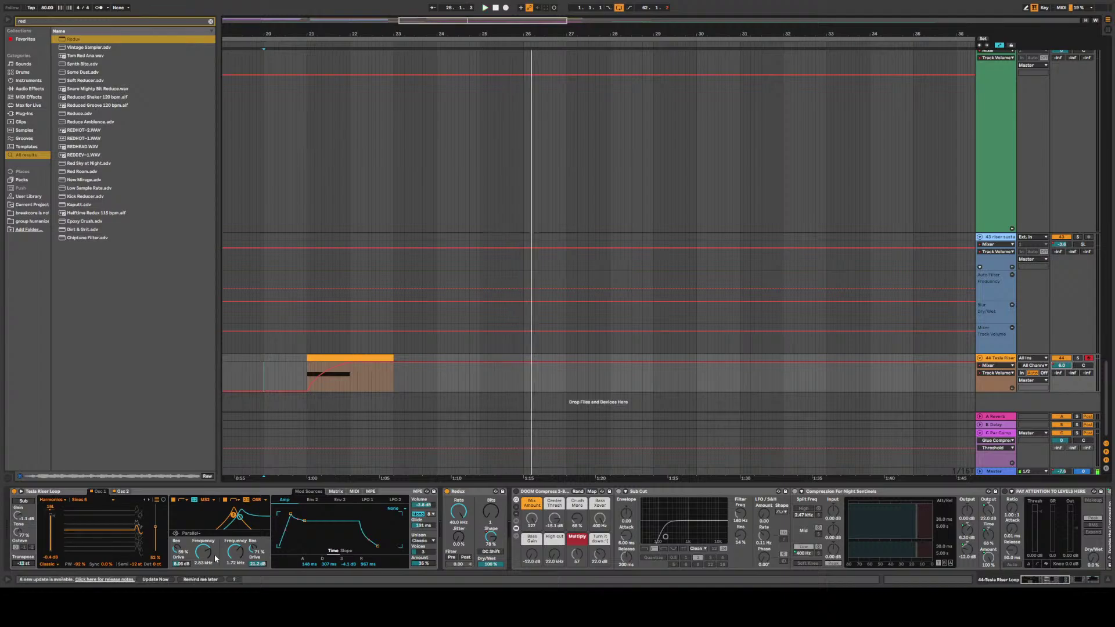
{"action": "left_click_drag", "start_coordinate": [366, 564], "coordinate": [366, 558]}
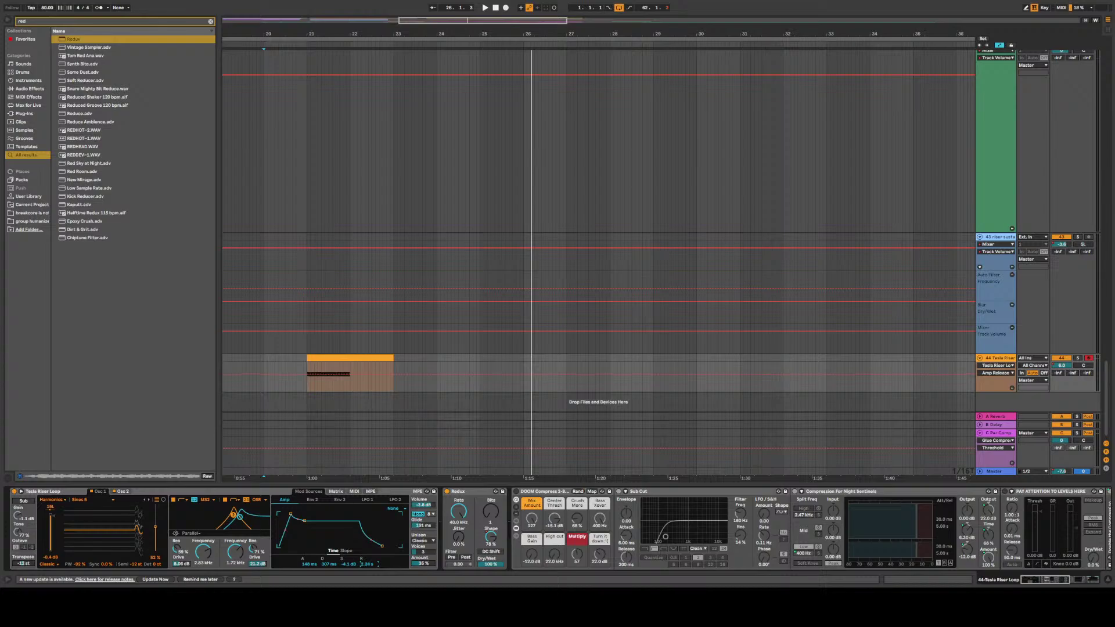
Stretch and curve Blur's Send Gain ramp after bar 22 on the riser track and lower the level held before it
{"action": "key", "text": "space"}
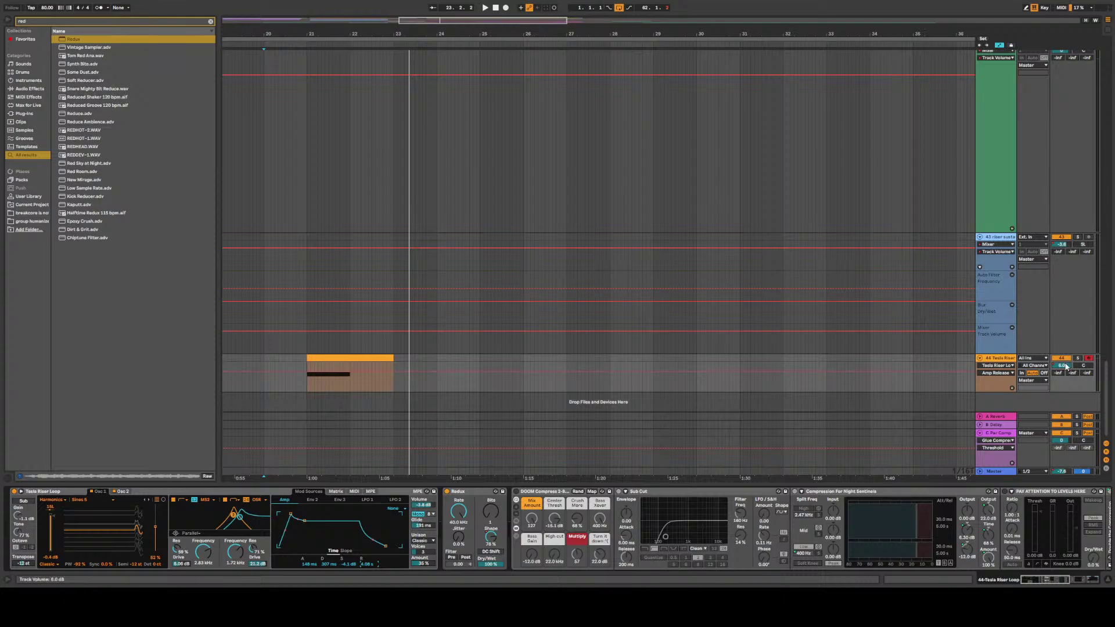
{"action": "left_click", "coordinate": [1050, 583]}
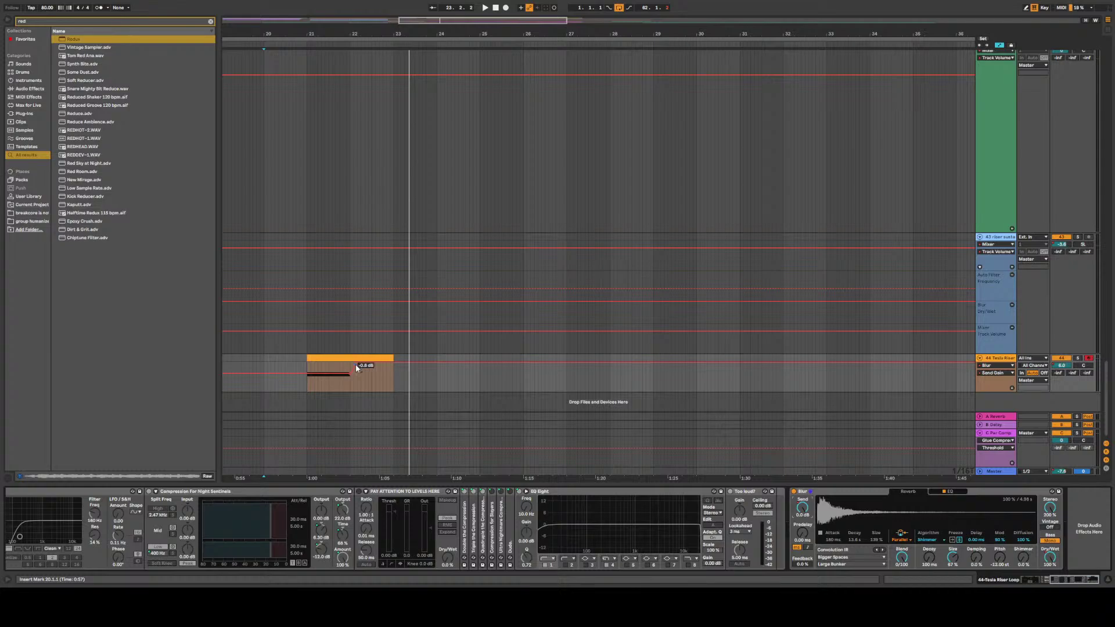
{"action": "scroll", "coordinate": [351, 391], "scroll_direction": "up", "scroll_amount": 5}
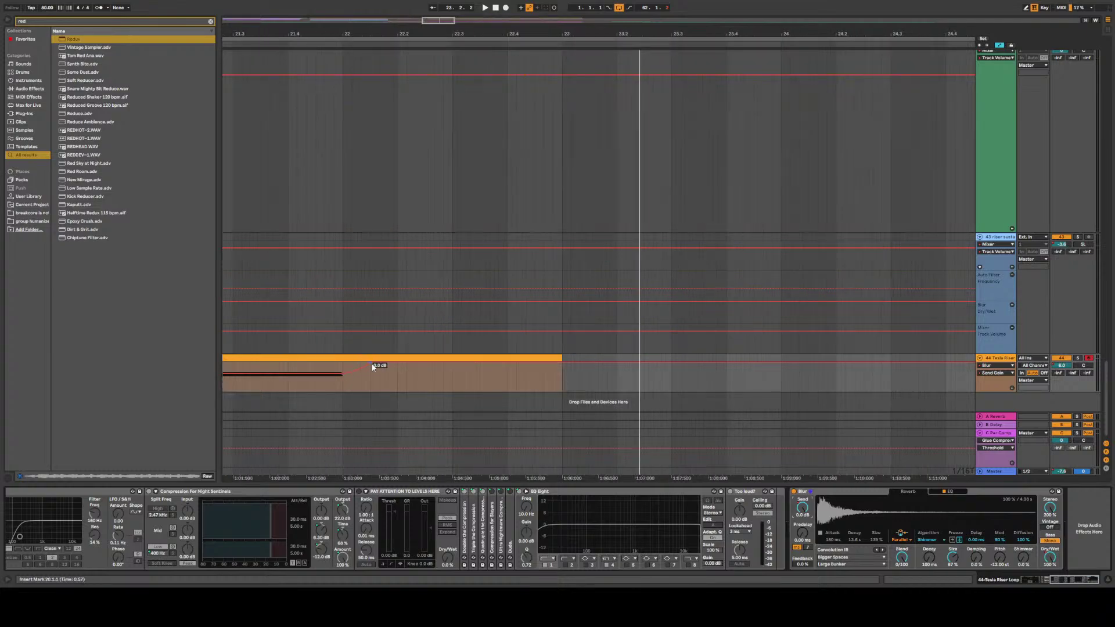
{"action": "left_click_drag", "start_coordinate": [372, 366], "coordinate": [397, 366]}
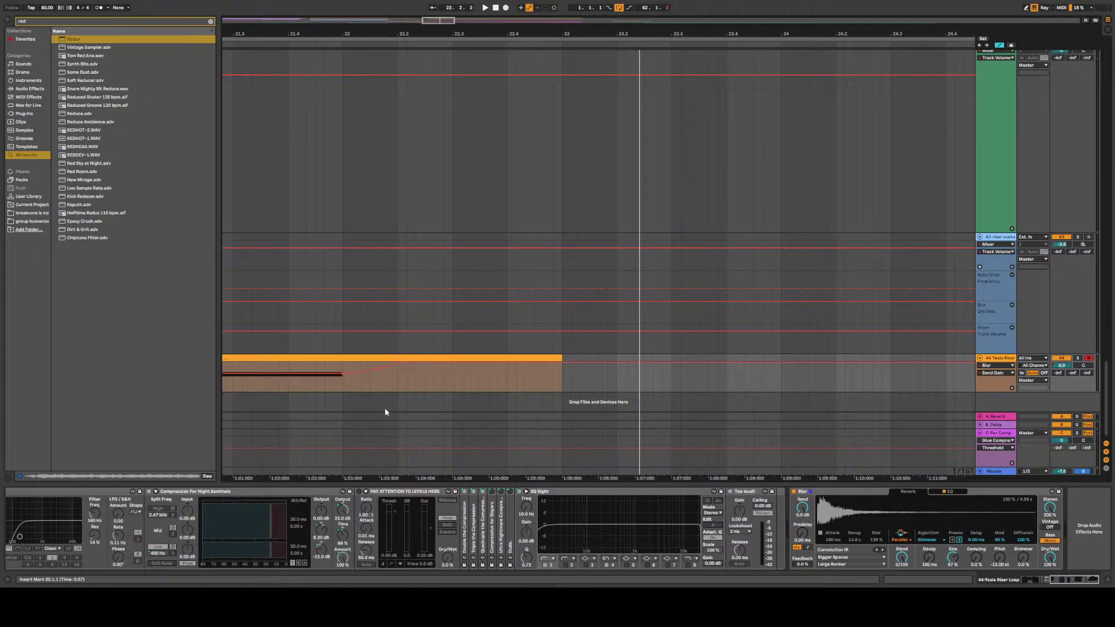
{"action": "key", "text": "space"}
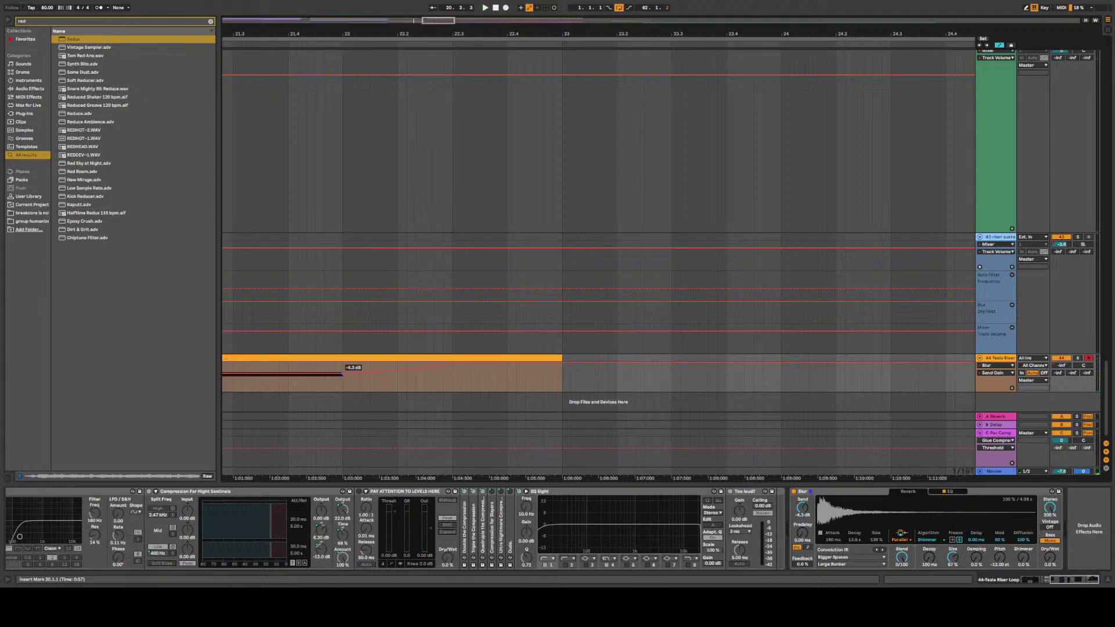
{"action": "left_click_drag", "start_coordinate": [343, 373], "coordinate": [343, 376]}
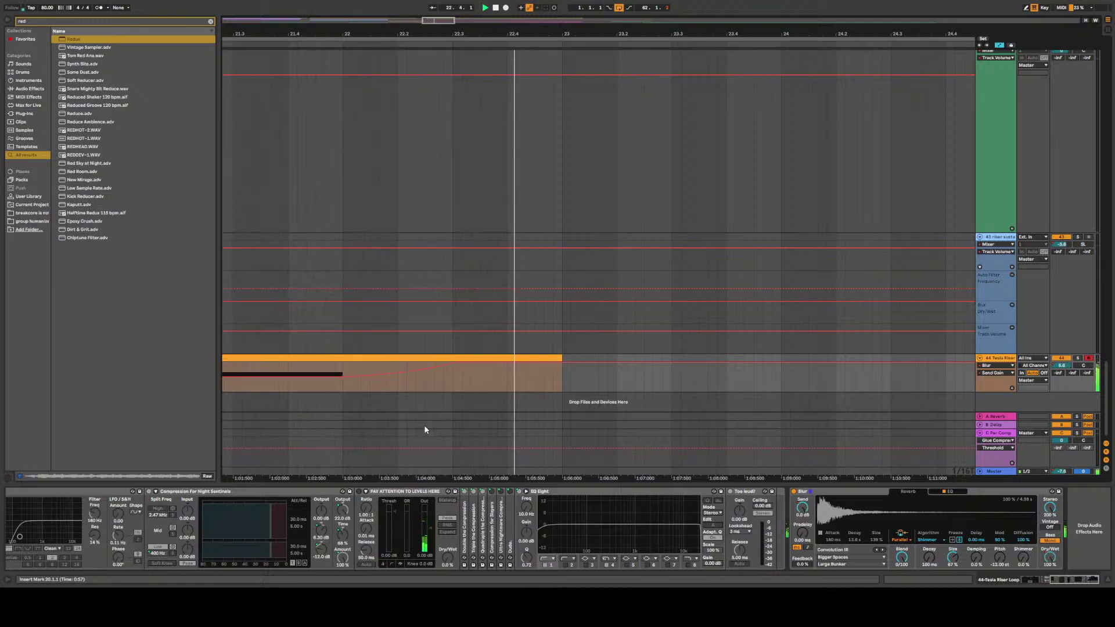
{"action": "left_click", "coordinate": [398, 377]}
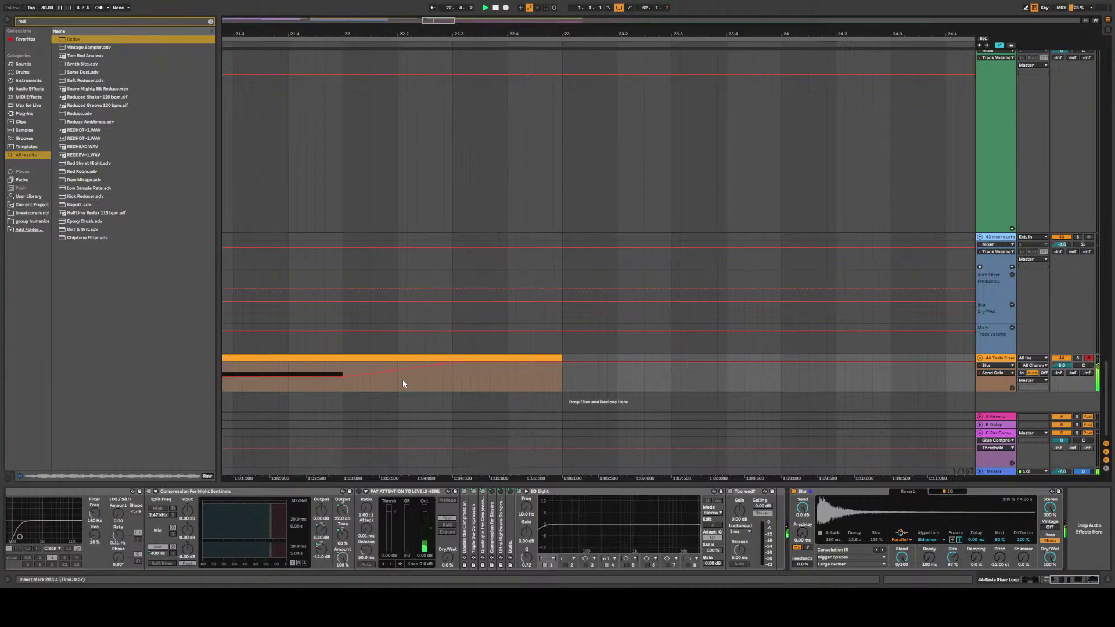
Play the soloed riser from just before bar 22 and from just before bar 21 to check the Send Gain automation
{"action": "left_click", "coordinate": [315, 407]}
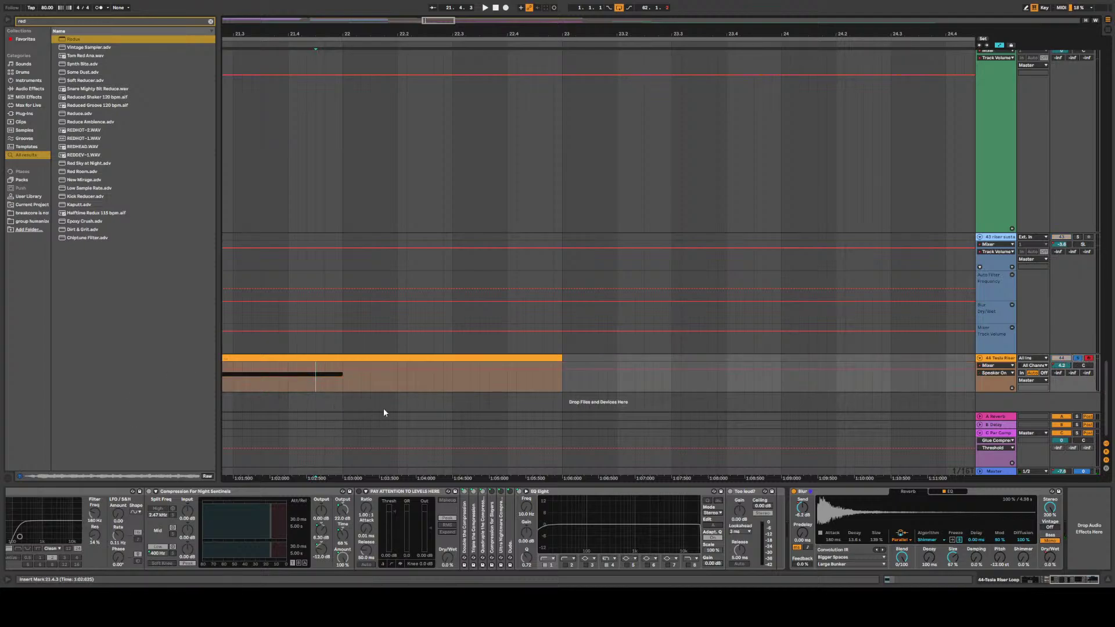
{"action": "key", "text": "space"}
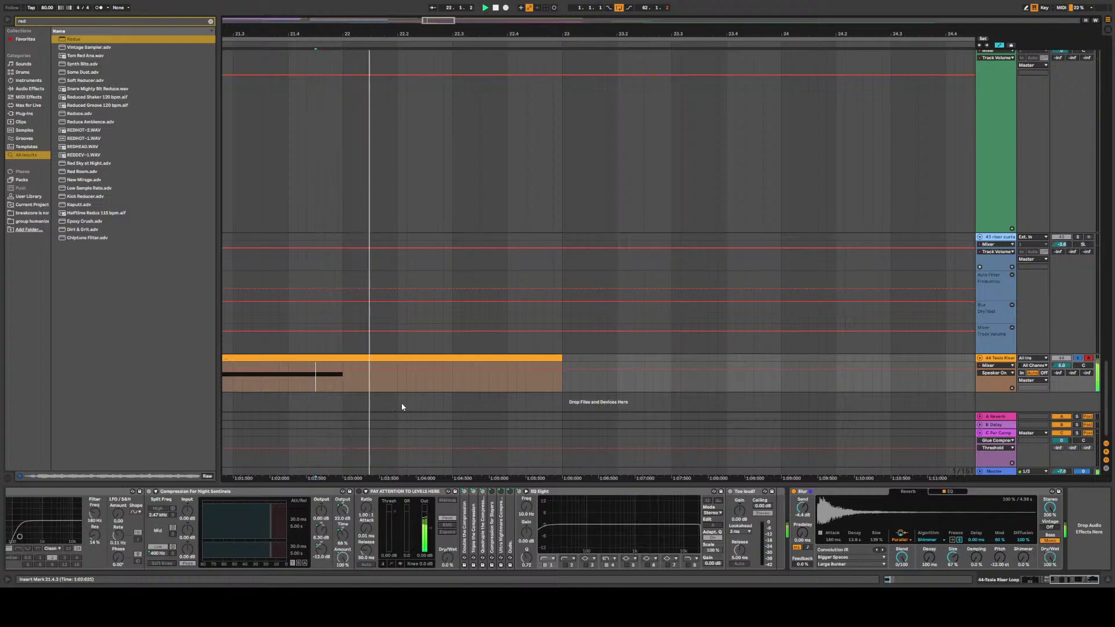
{"action": "scroll", "coordinate": [285, 409], "scroll_direction": "down", "scroll_amount": 5}
{"action": "left_click", "coordinate": [268, 406]}
{"action": "scroll", "coordinate": [268, 406], "scroll_direction": "up", "scroll_amount": 5}
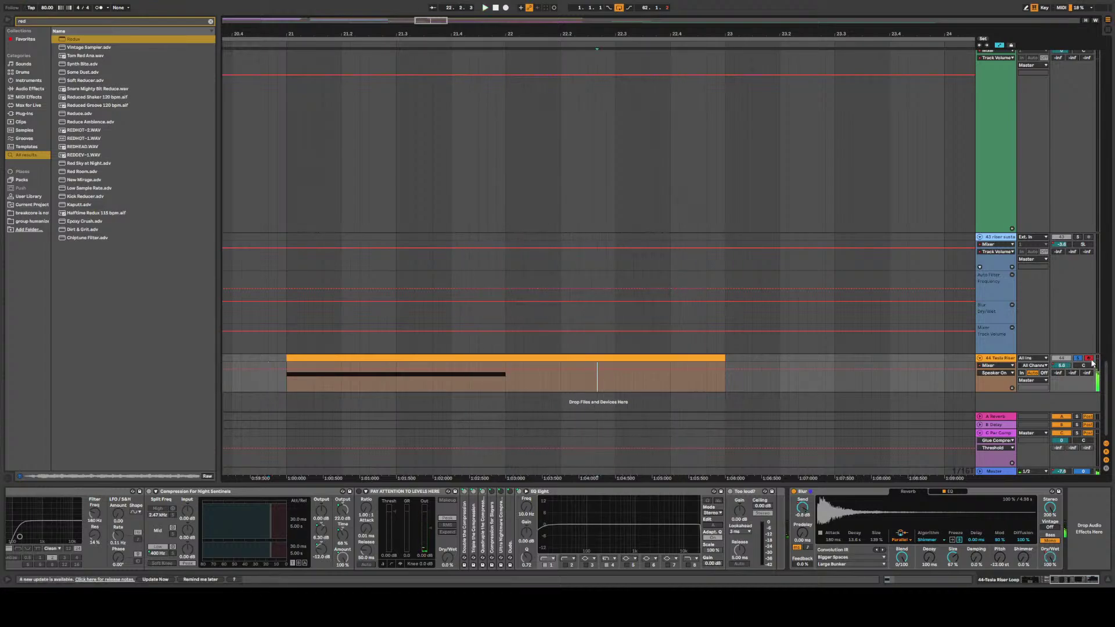
{"action": "left_click", "coordinate": [802, 508]}
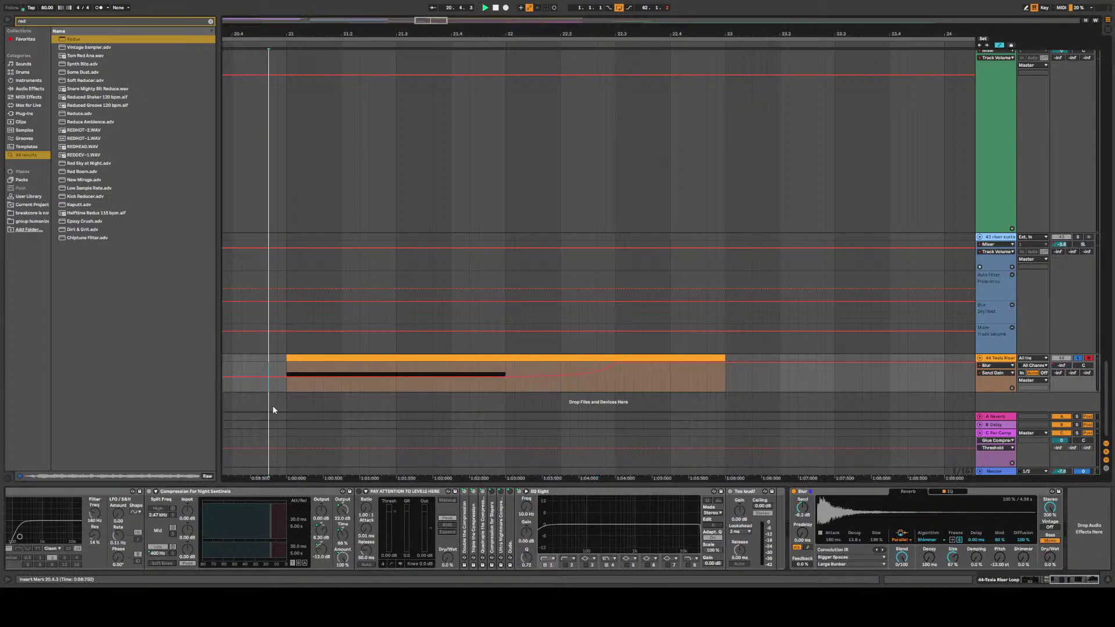
{"action": "key", "text": "space"}
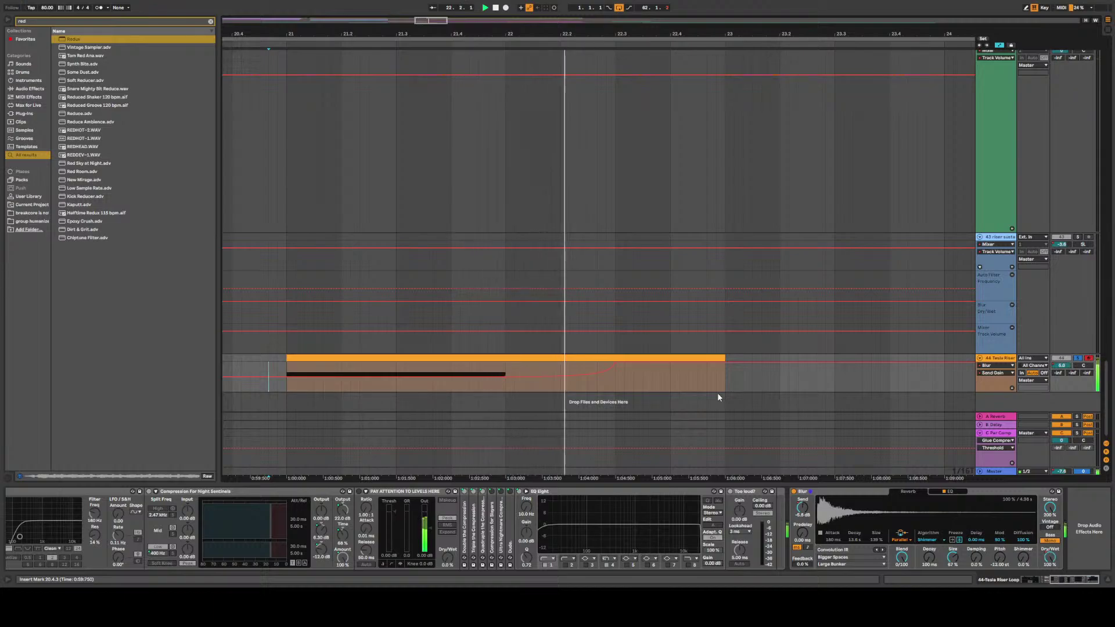
Automate Redux's Quantizer Shape with a curved rise from bar 21 to bar 22, lower its peak, and play the result
{"action": "left_click", "coordinate": [1002, 374]}
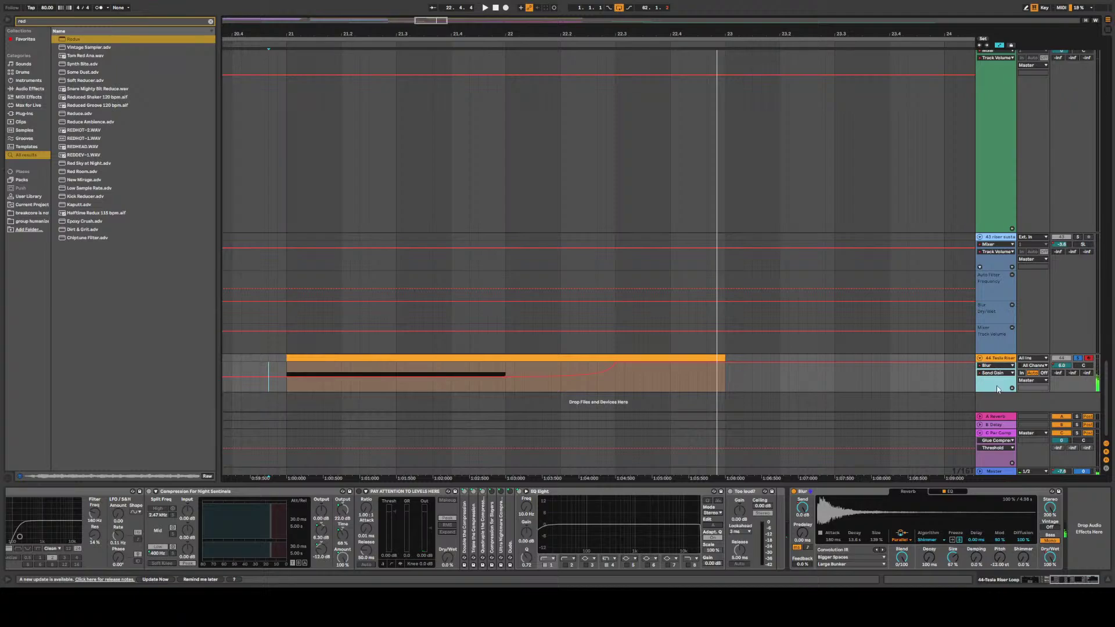
{"action": "left_click", "coordinate": [480, 376]}
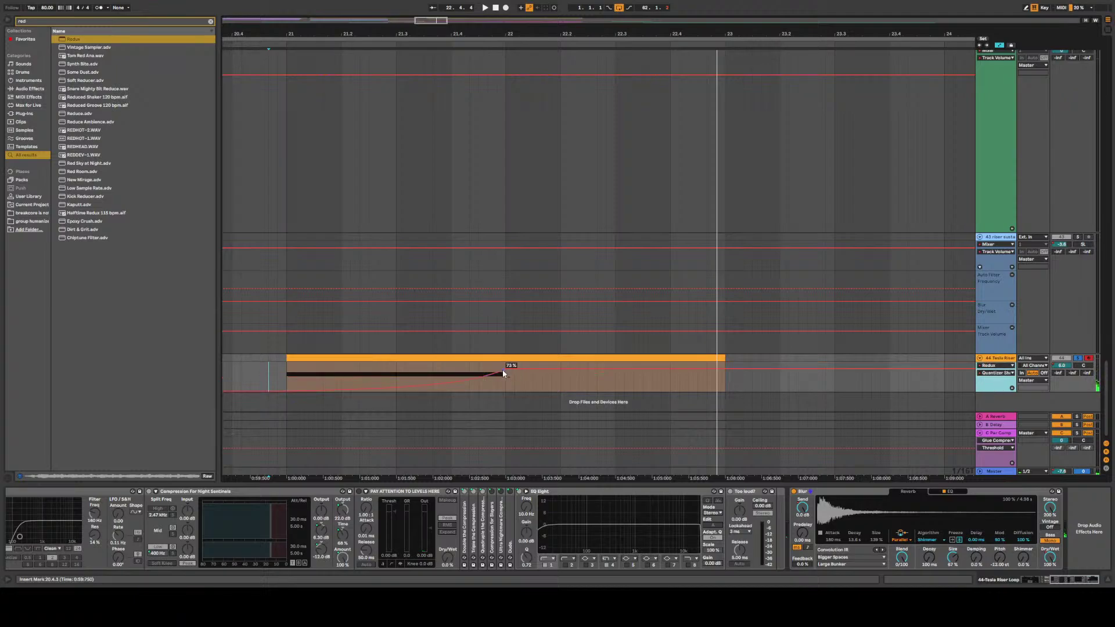
{"action": "left_click_drag", "start_coordinate": [503, 370], "coordinate": [503, 372]}
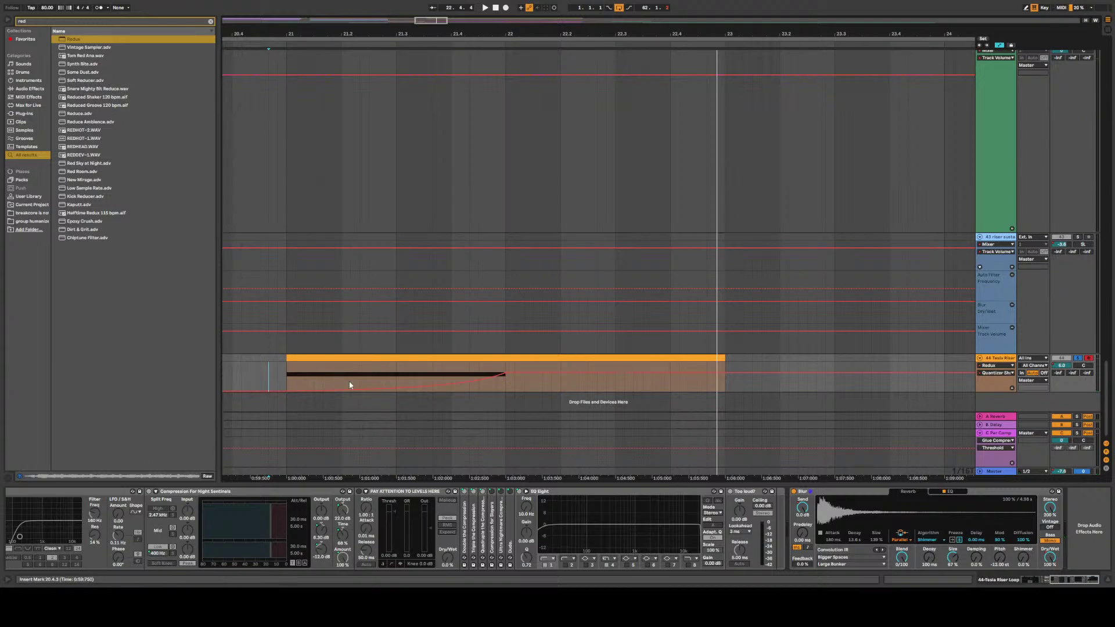
{"action": "key", "text": "space"}
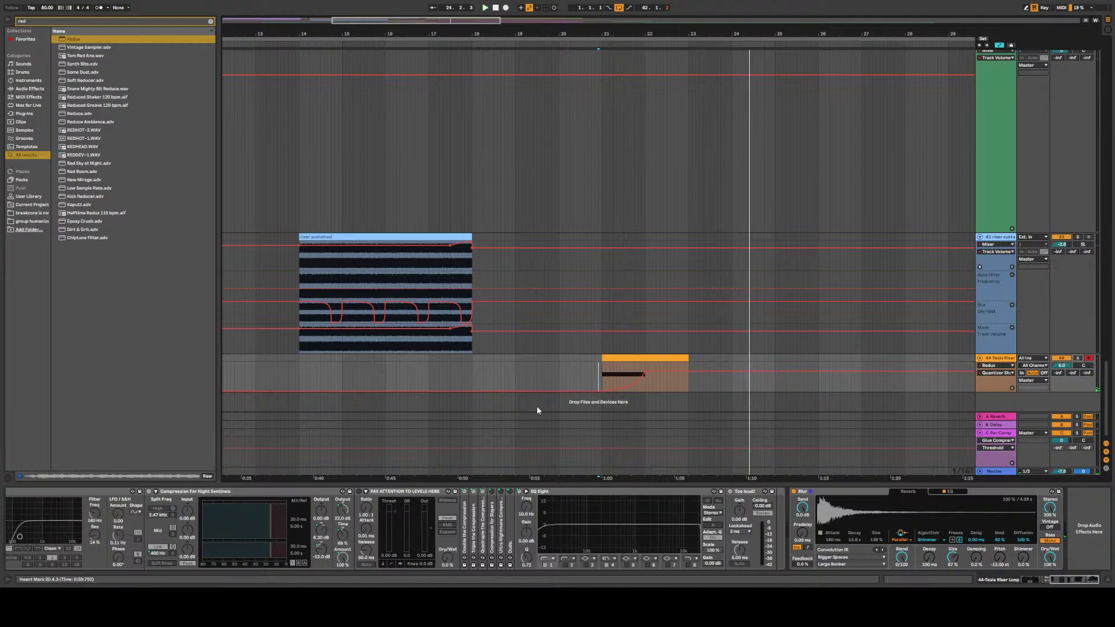
Play the transition, review Blur's Send Gain, and reduce the riser's track volume automation level at bar 22
{"action": "key", "text": "space"}
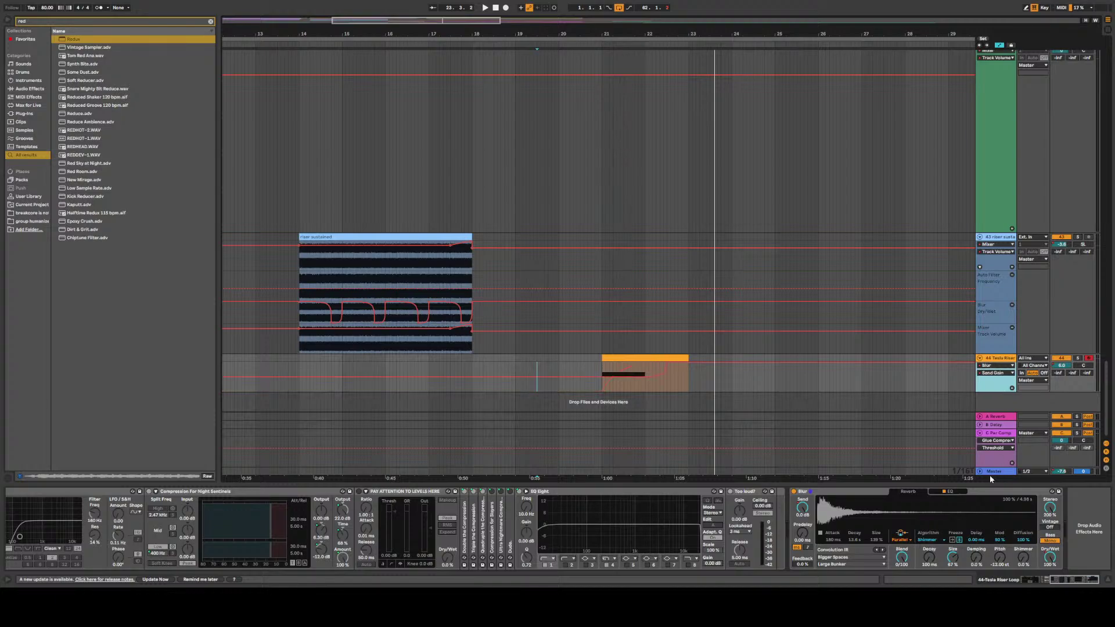
{"action": "left_click", "coordinate": [804, 511]}
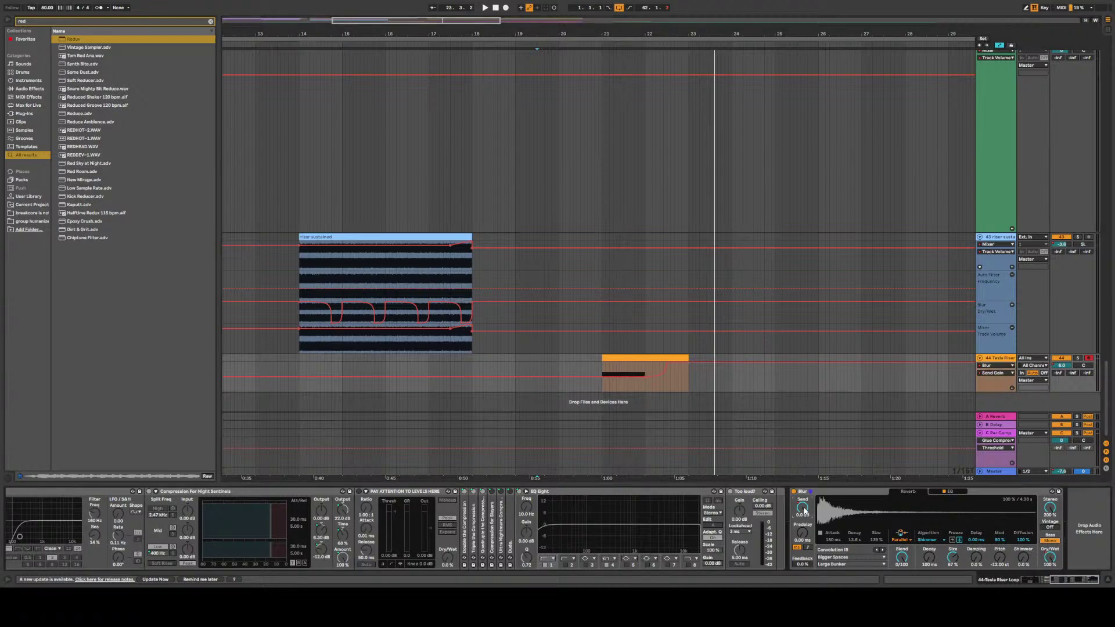
{"action": "left_click", "coordinate": [649, 379]}
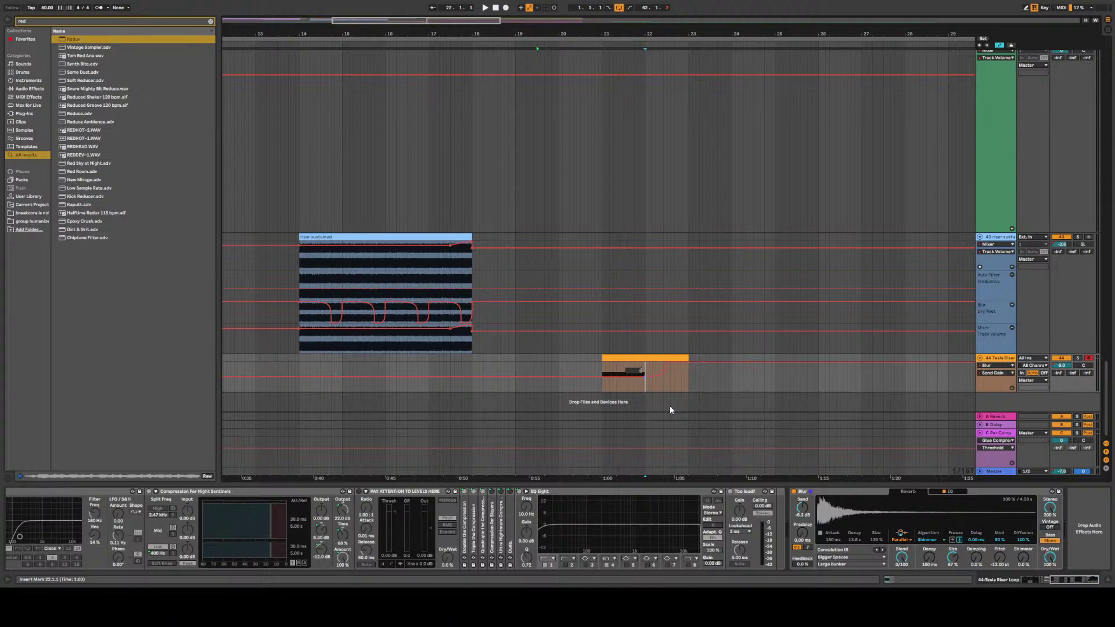
{"action": "left_click_drag", "start_coordinate": [642, 374], "coordinate": [642, 366]}
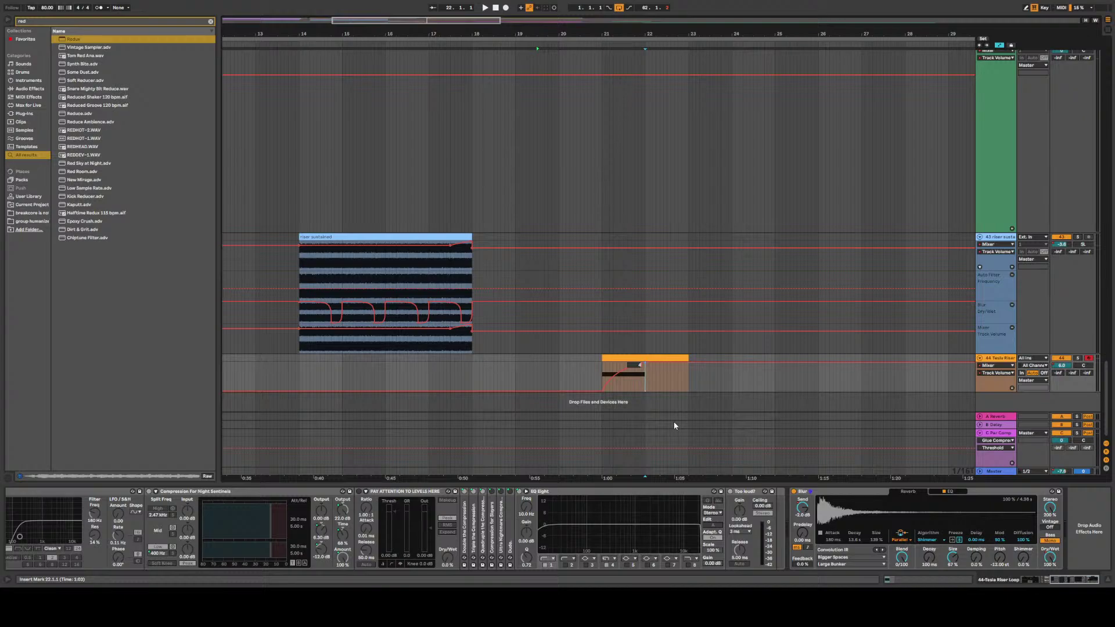
{"action": "key", "text": "space"}
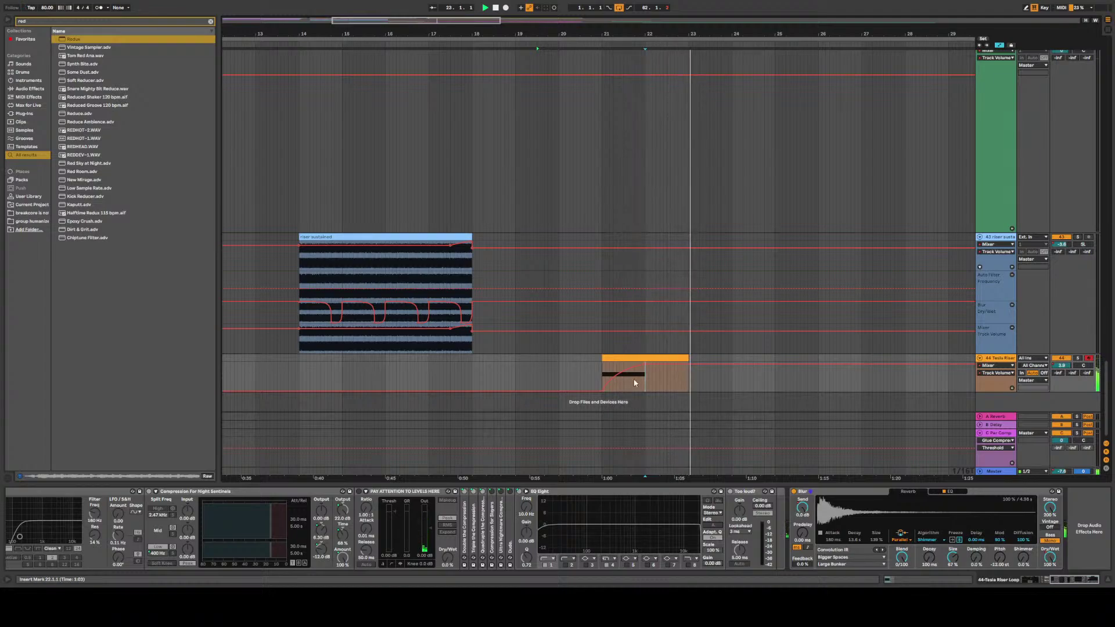
{"action": "key", "text": "space"}
{"action": "key", "text": "space"}
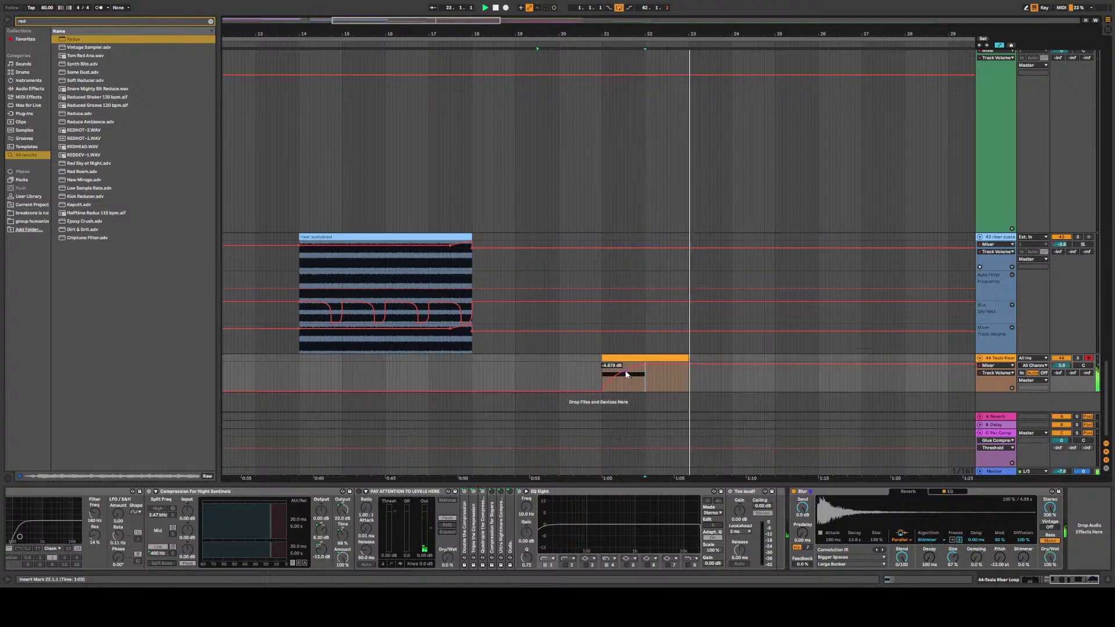
Play the arrangement from bar 20 at the drum kit tracks to hear the lead-in to the guitar section
{"action": "scroll", "coordinate": [1108, 384], "scroll_direction": "up", "scroll_amount": 3}
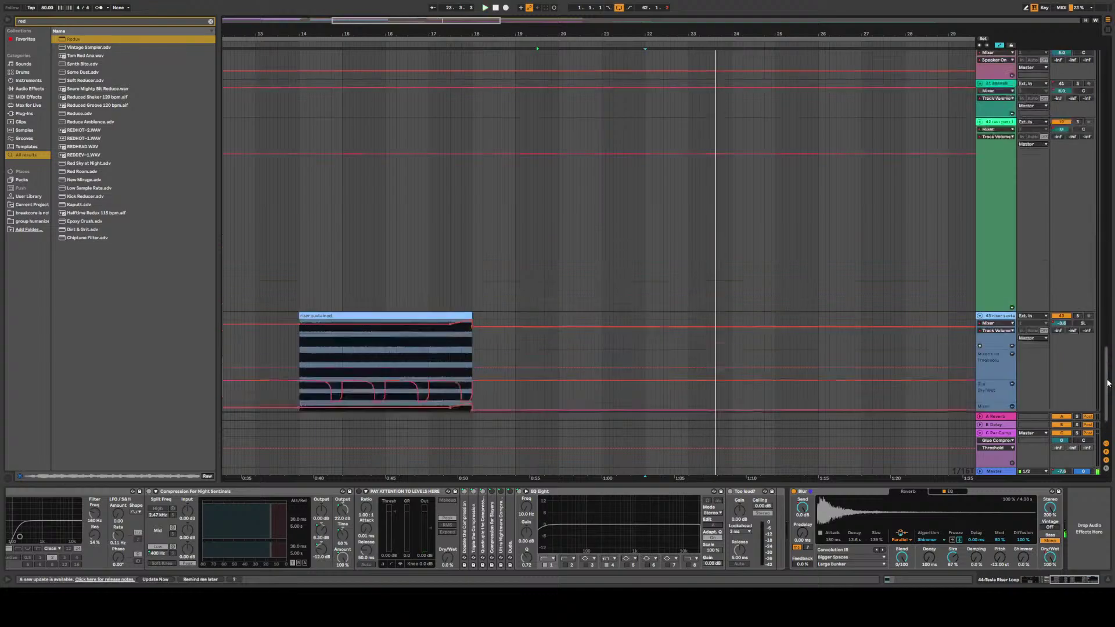
{"action": "scroll", "coordinate": [1107, 383], "scroll_direction": "up", "scroll_amount": 10}
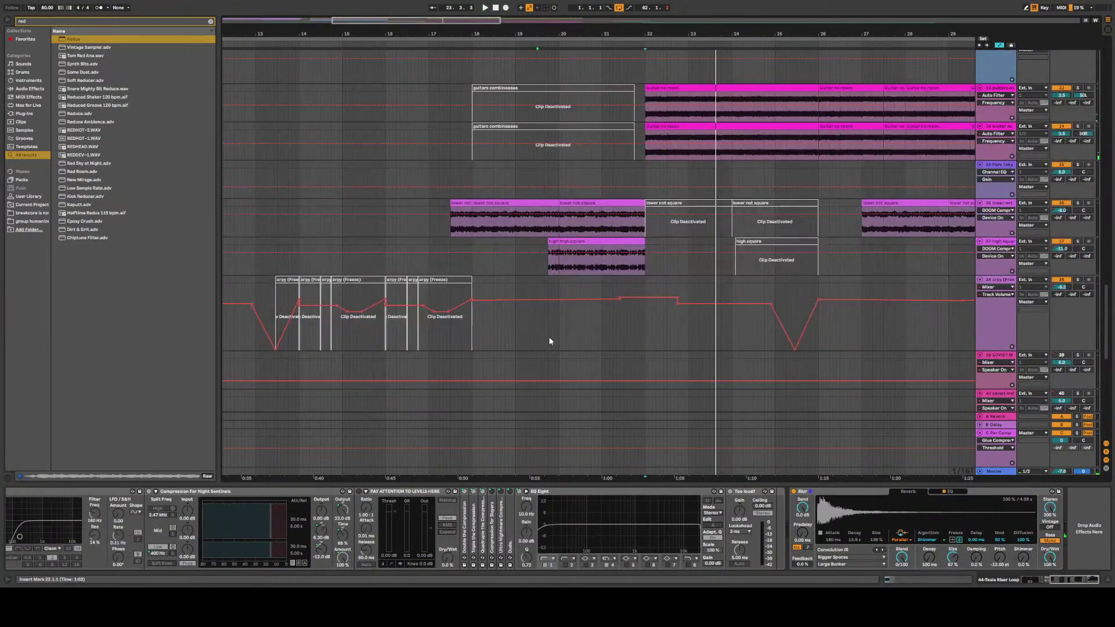
{"action": "scroll", "coordinate": [1105, 319], "scroll_direction": "up", "scroll_amount": 15}
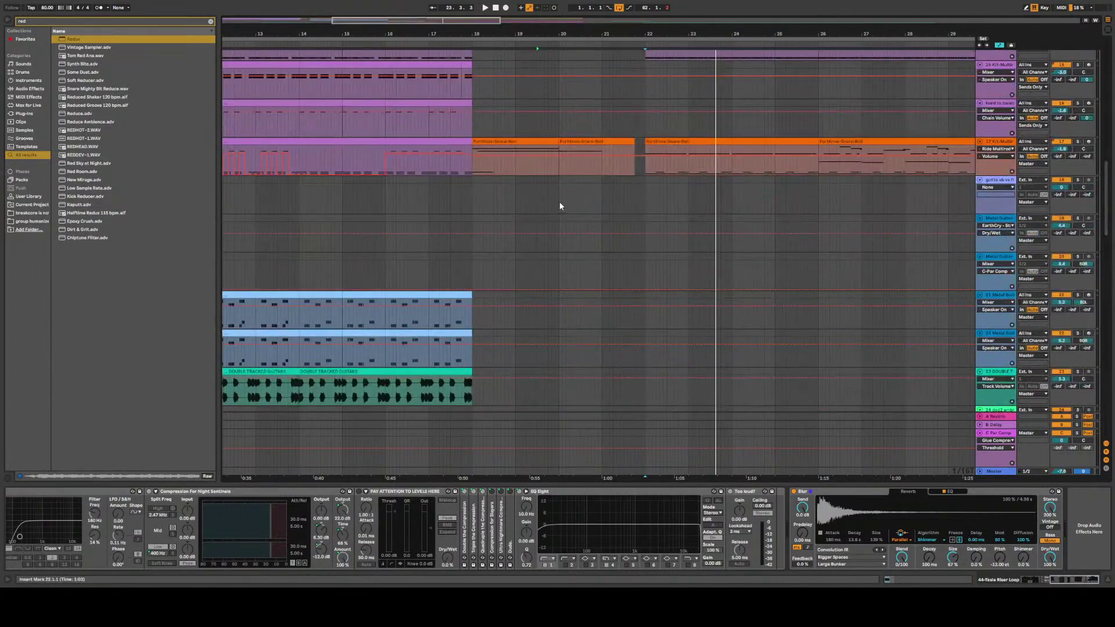
{"action": "left_click", "coordinate": [559, 206]}
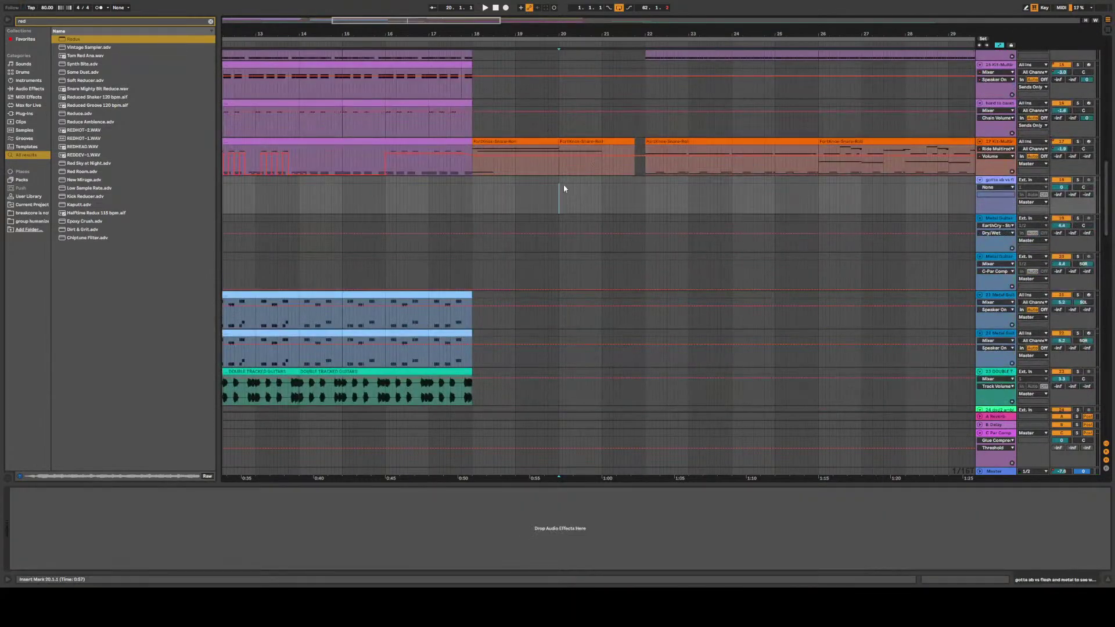
{"action": "key", "text": "space"}
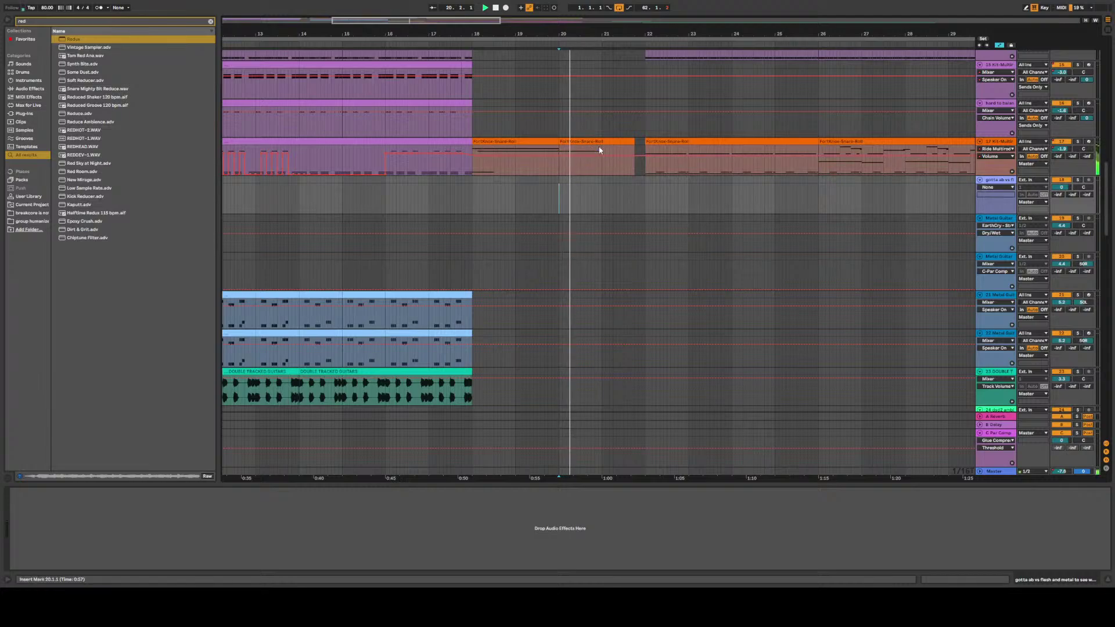
Open the snare roll clip at bar 20 on the Multirod kit track and add a one-beat Ride Multirod Mid note at 4.1
{"action": "double_click", "coordinate": [613, 141]}
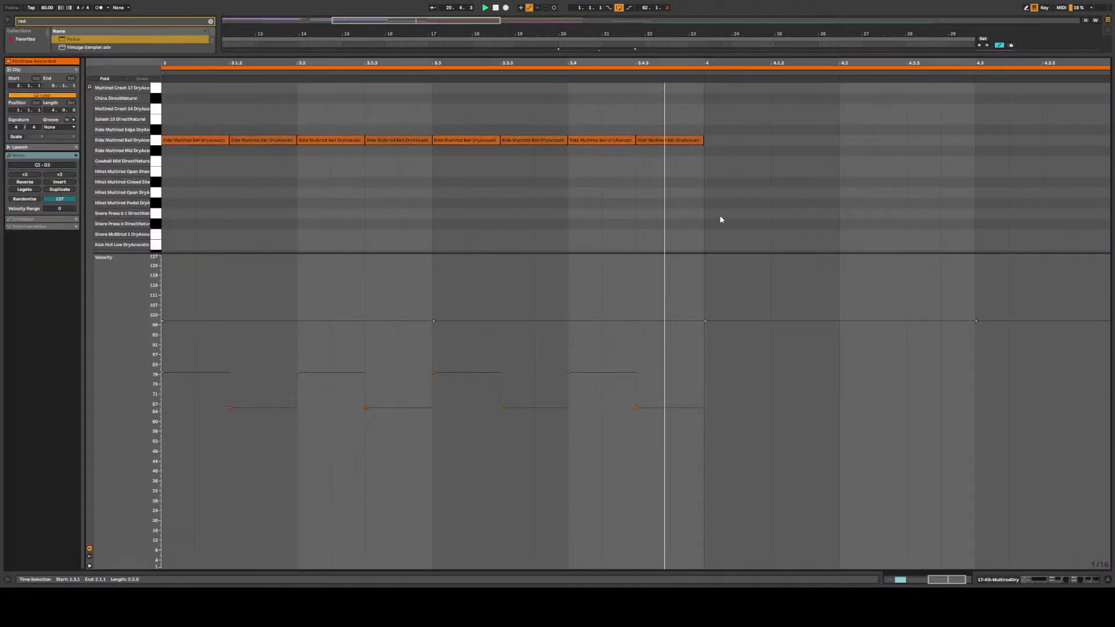
{"action": "double_click", "coordinate": [705, 152]}
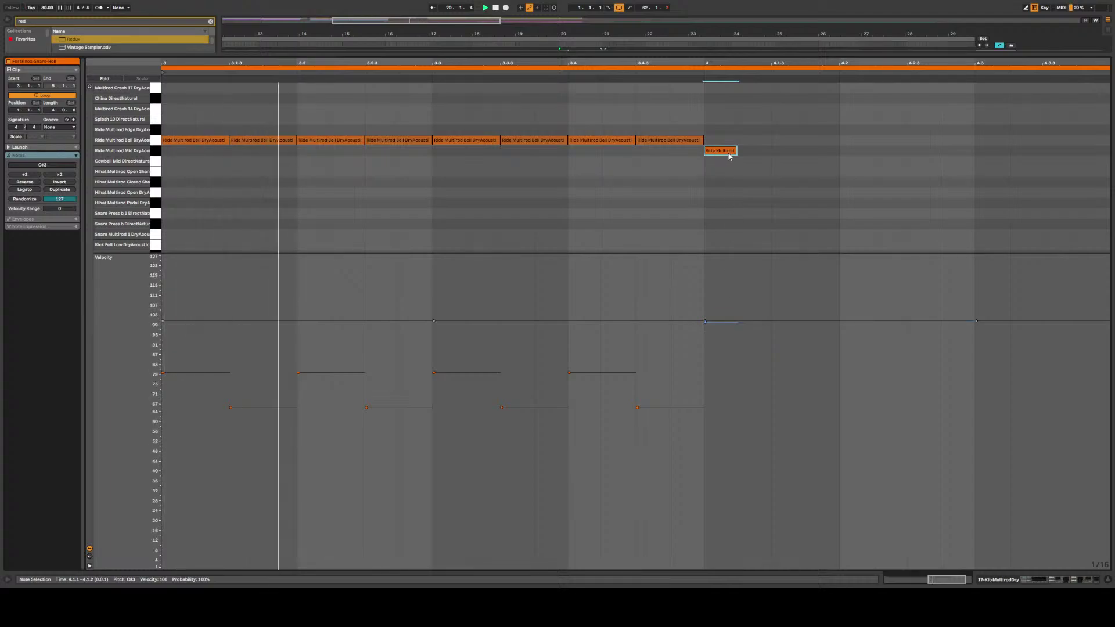
{"action": "left_click_drag", "start_coordinate": [736, 150], "coordinate": [836, 152]}
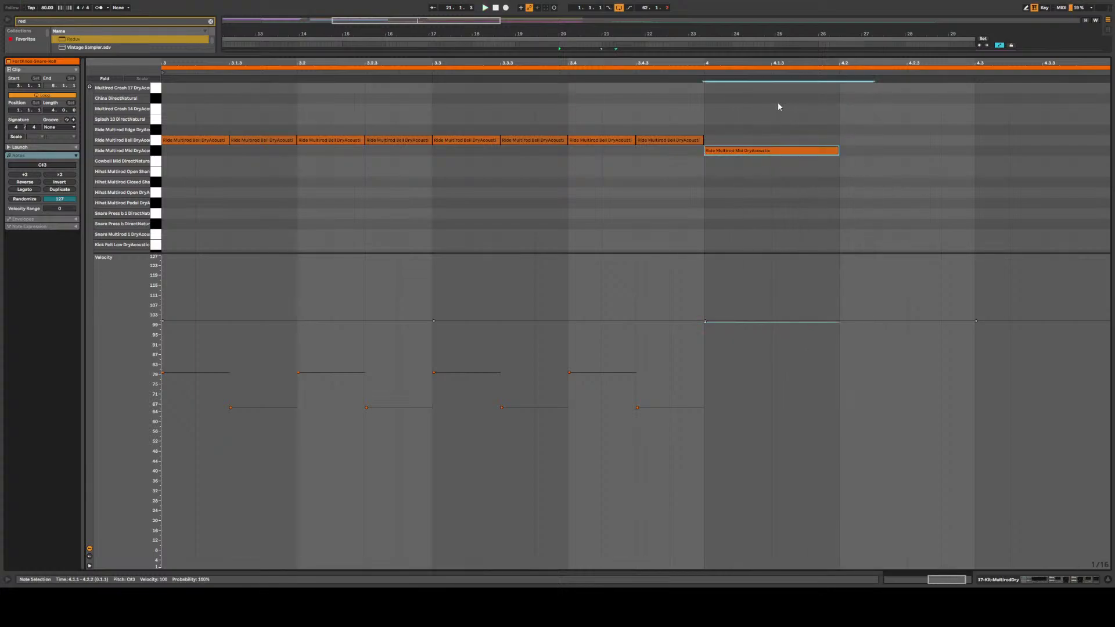
Audition the new note on the hi-hat sounds during playback and move it to Hihat Multirod Open (A2)
{"action": "key", "text": "Down"}
{"action": "key", "text": "Down"}
{"action": "key", "text": "Down"}
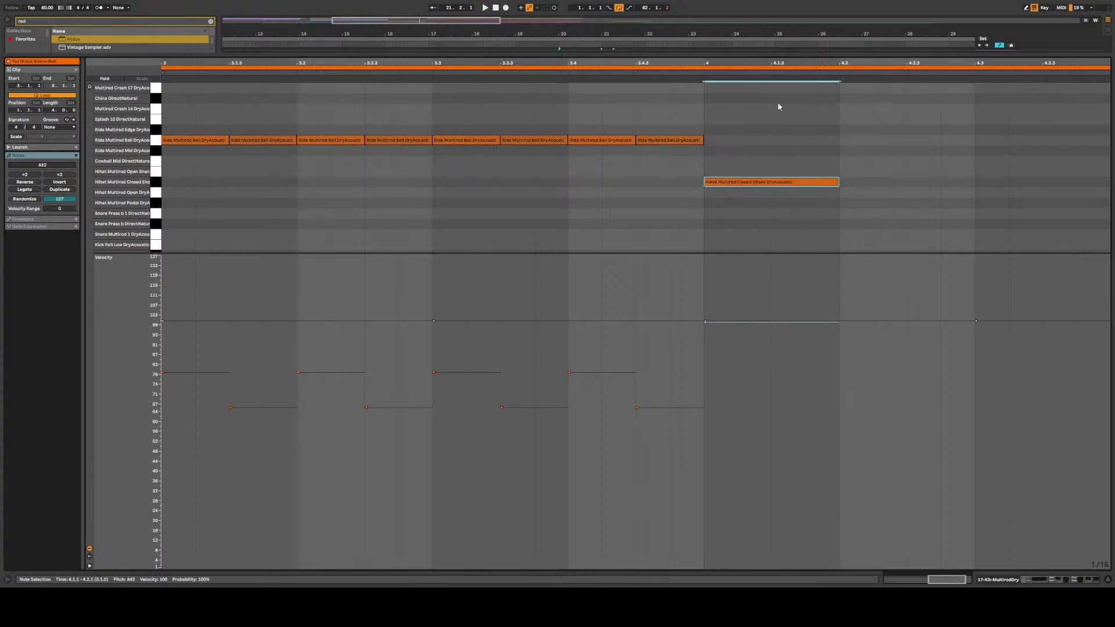
{"action": "key", "text": "Up"}
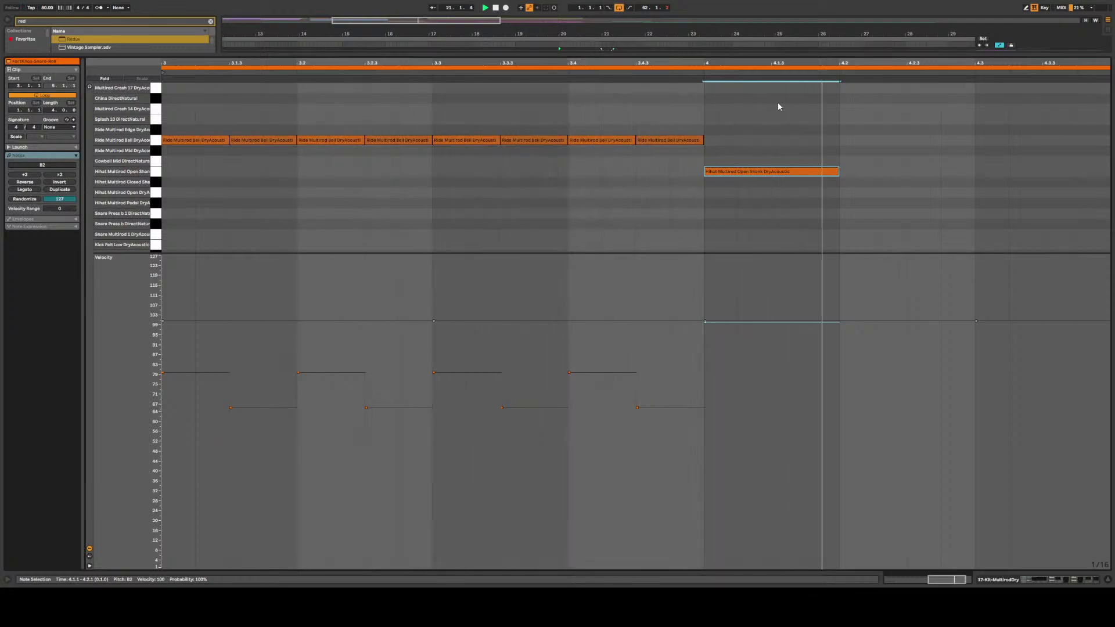
{"action": "key", "text": "Down"}
{"action": "key", "text": "Down"}
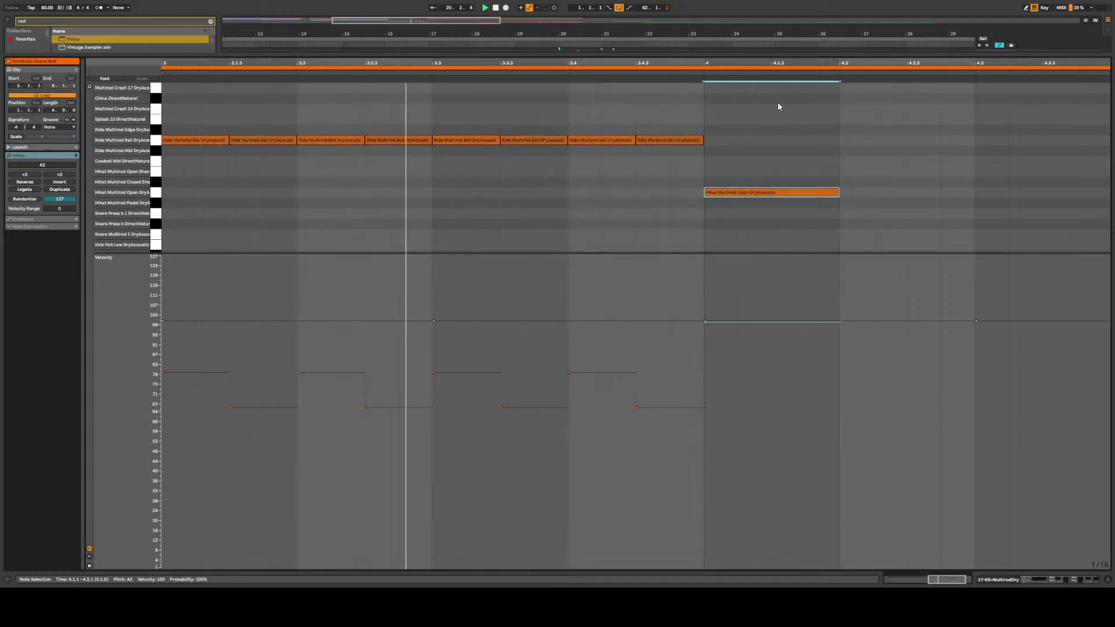
{"action": "key", "text": "Up"}
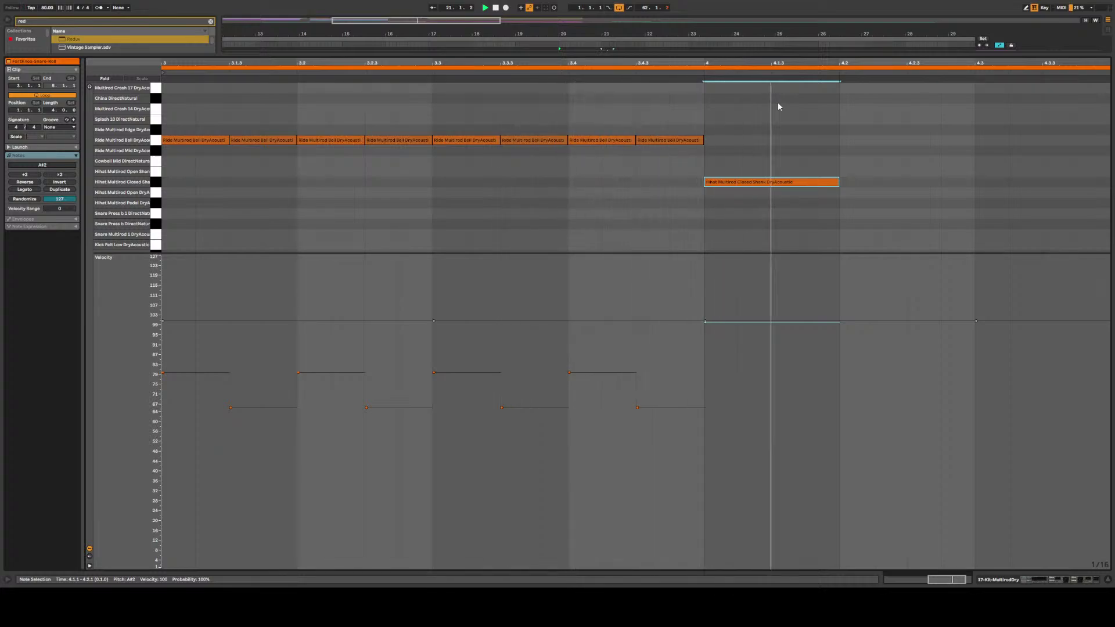
{"action": "key", "text": "Down"}
{"action": "key", "text": "Down"}
{"action": "key", "text": "Up"}
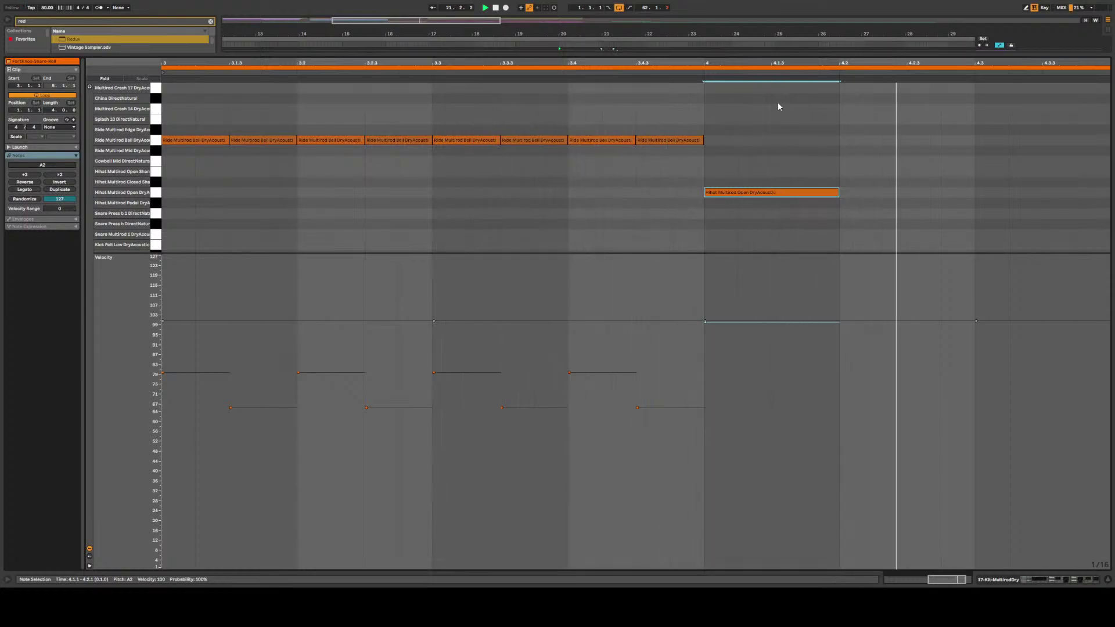
Lower the open hi-hat note's velocity to 88 and extend the note from 4.1 to 4.4
{"action": "left_click_drag", "start_coordinate": [770, 116], "coordinate": [828, 212]}
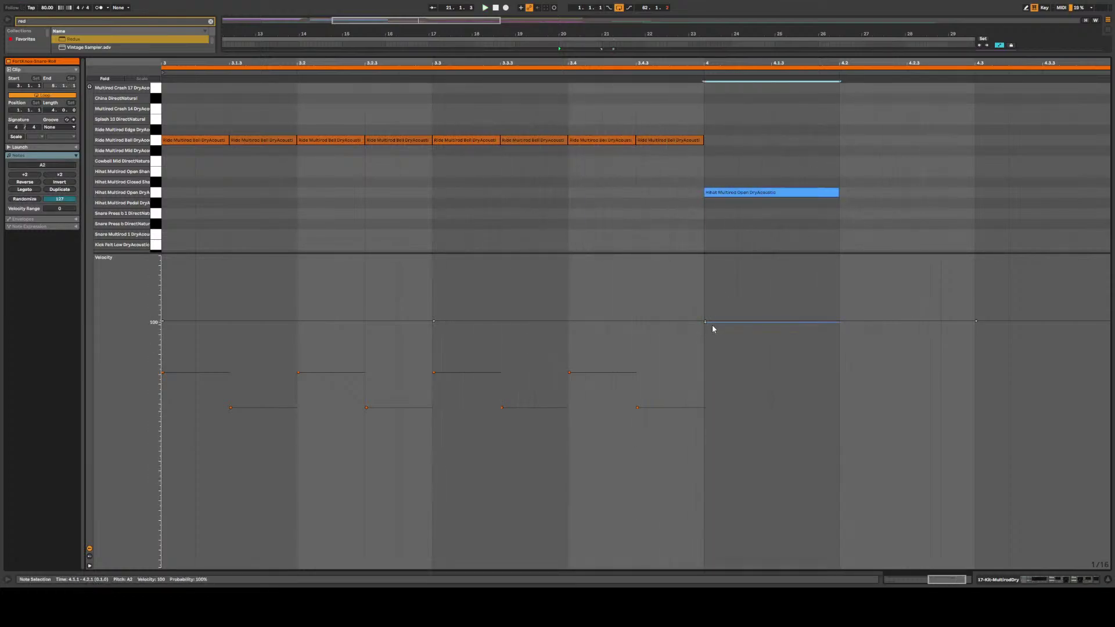
{"action": "left_click_drag", "start_coordinate": [712, 324], "coordinate": [712, 335]}
{"action": "left_click_drag", "start_coordinate": [838, 193], "coordinate": [1084, 216]}
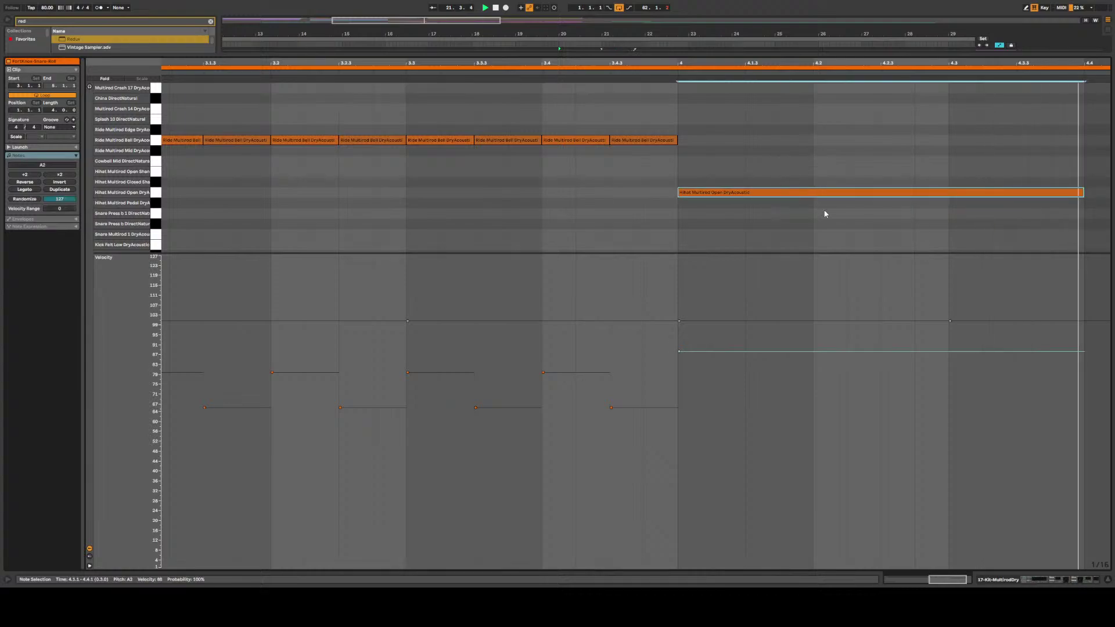
Return to the arrangement, set the Tesla Riser's track volume automation to 1.0 dB at bar 22 and play the lead-in
{"action": "key", "text": "shift+Tab"}
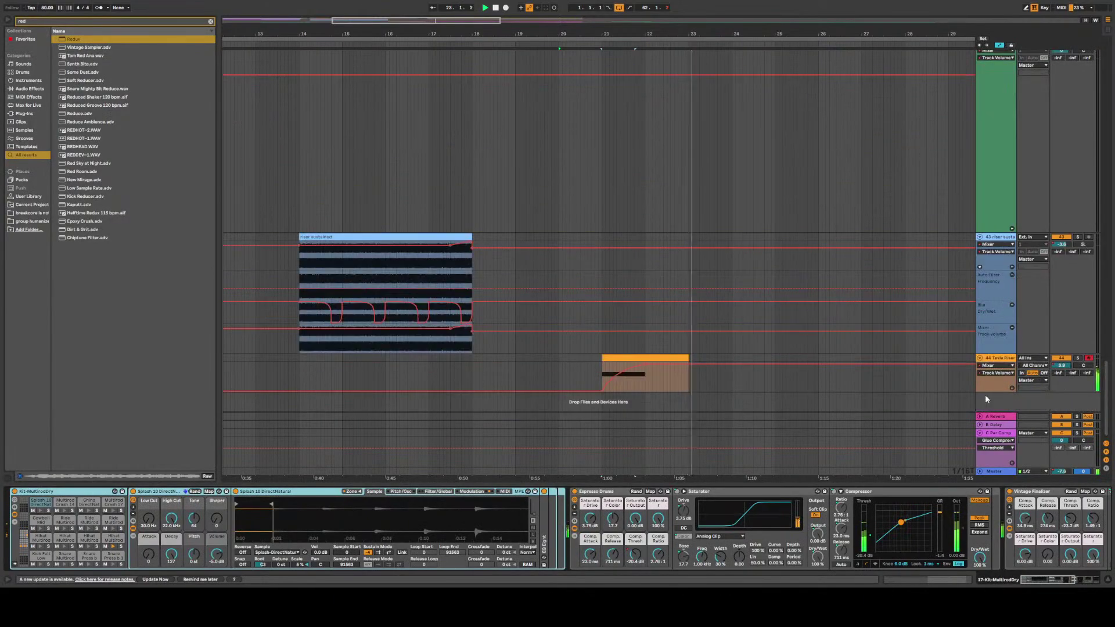
{"action": "left_click", "coordinate": [647, 366]}
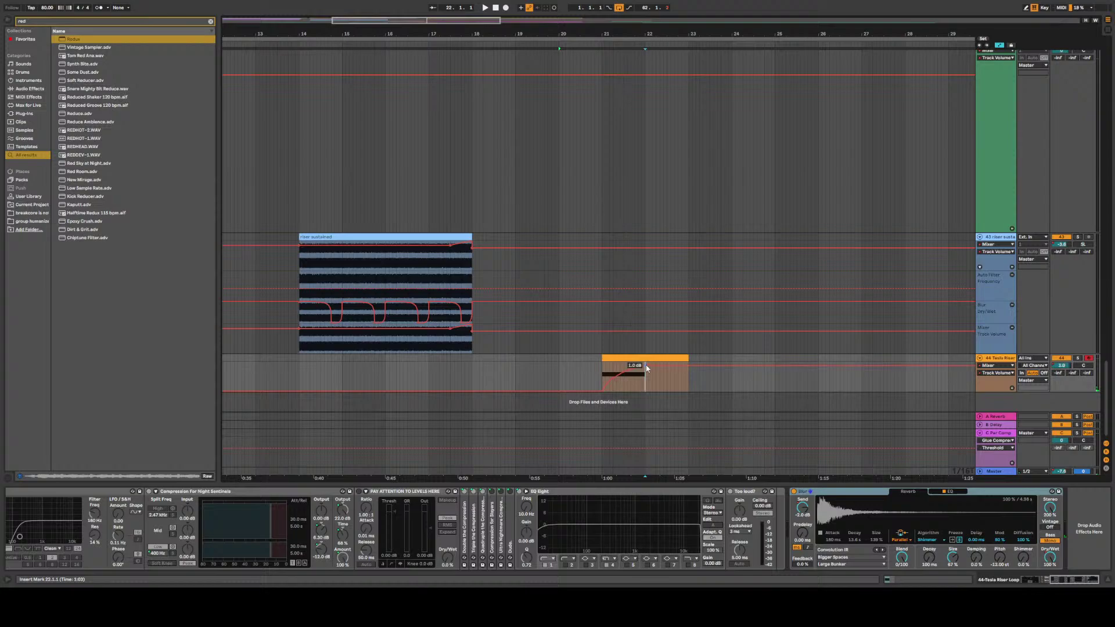
{"action": "key", "text": "space"}
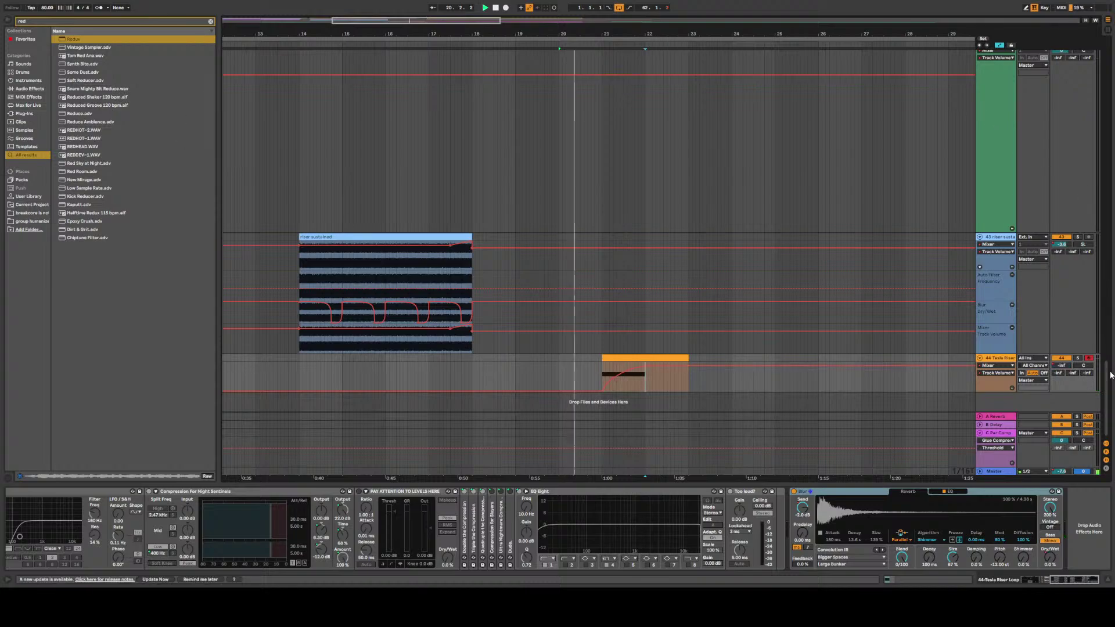
Reopen the snare roll clip at bar 20 on the Multirod kit track and audition the 4.1 note as Ride Multirod Bell
{"action": "left_click_drag", "start_coordinate": [1110, 374], "coordinate": [1110, 168]}
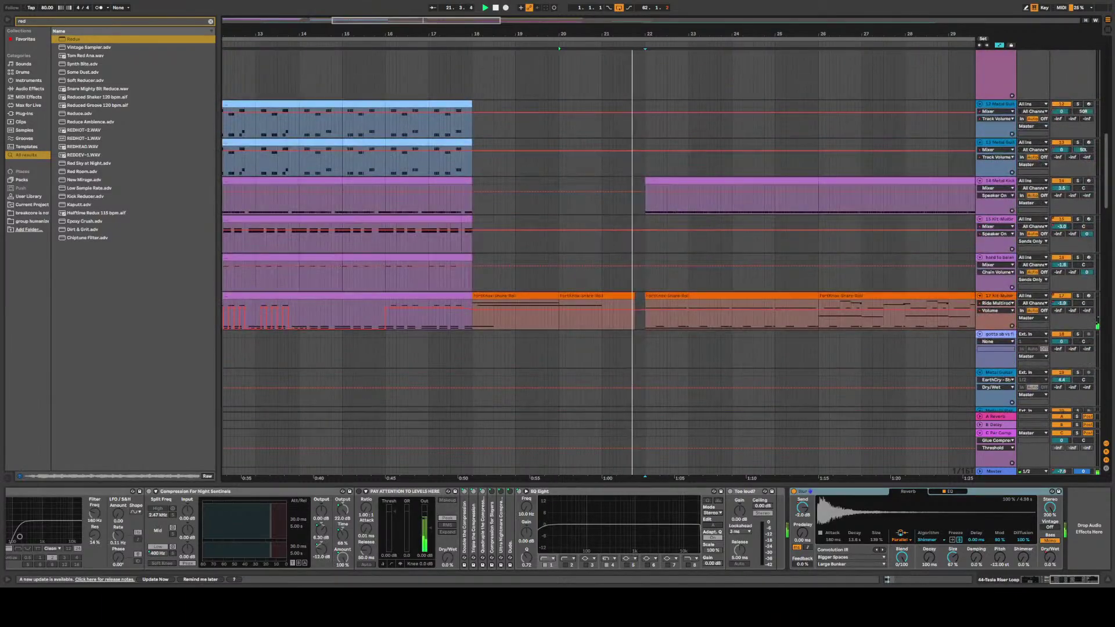
{"action": "left_click_drag", "start_coordinate": [633, 307], "coordinate": [560, 308]}
{"action": "double_click", "coordinate": [623, 295]}
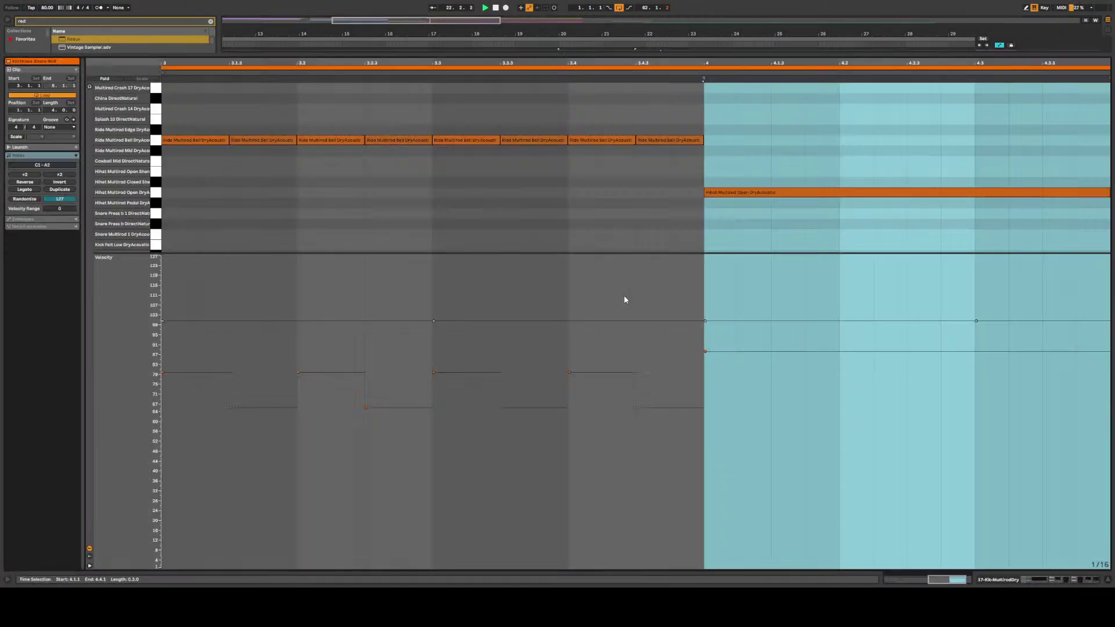
{"action": "left_click_drag", "start_coordinate": [715, 164], "coordinate": [719, 140]}
{"action": "key", "text": "Down"}
{"action": "key", "text": "space"}
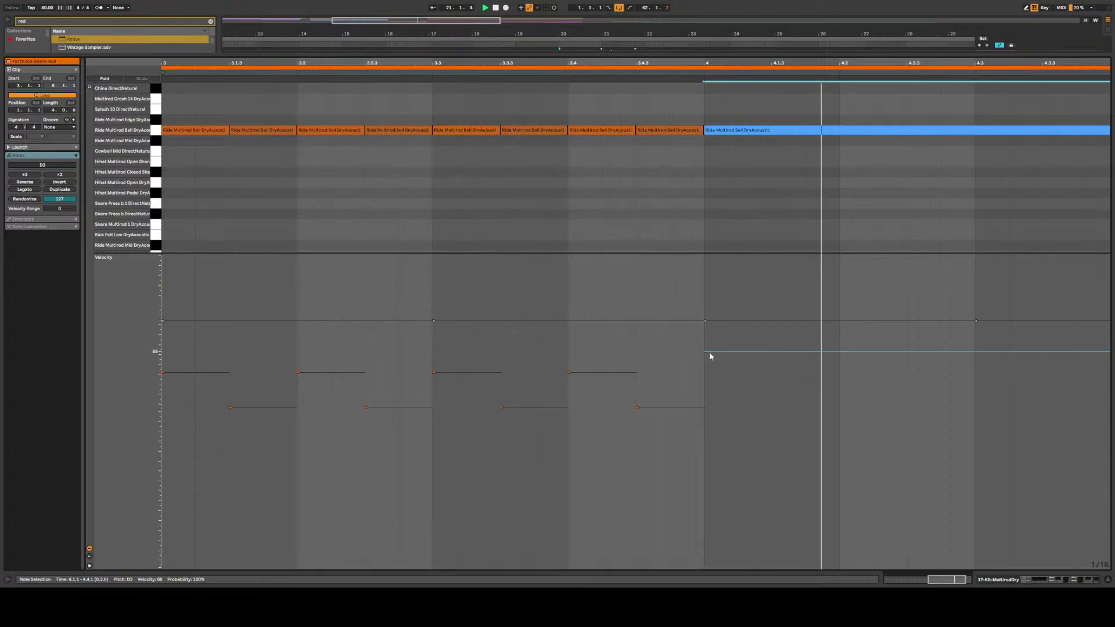
{"action": "left_click", "coordinate": [716, 194]}
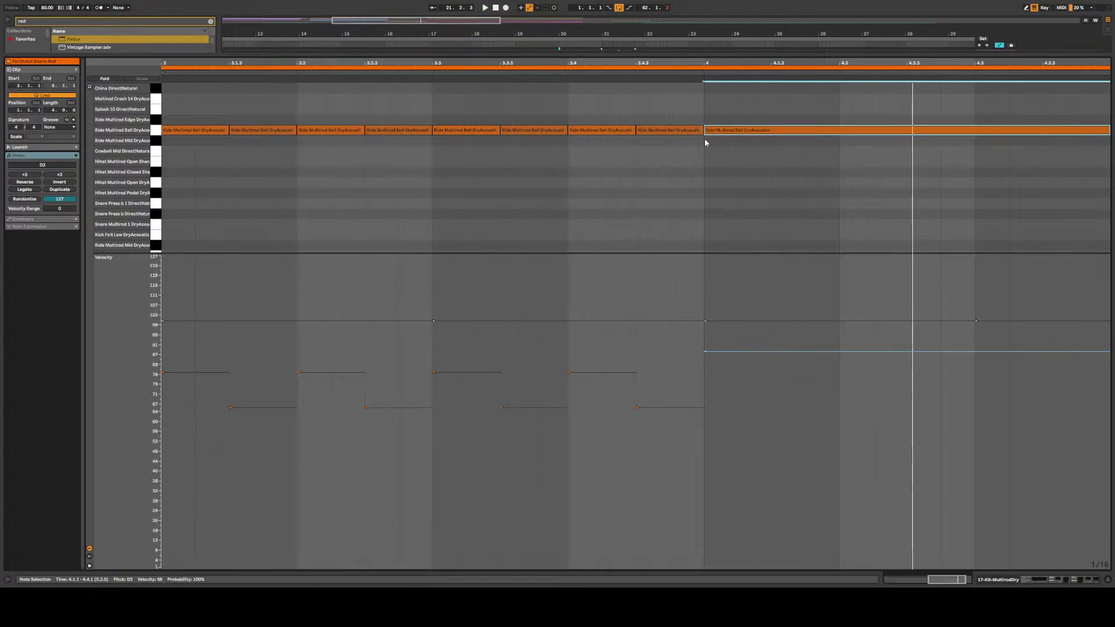
Try the 4.1 note on China DirectNatural with velocity 53, and on Multirod Crash 14 and Splash 10
{"action": "left_click_drag", "start_coordinate": [705, 139], "coordinate": [714, 88]}
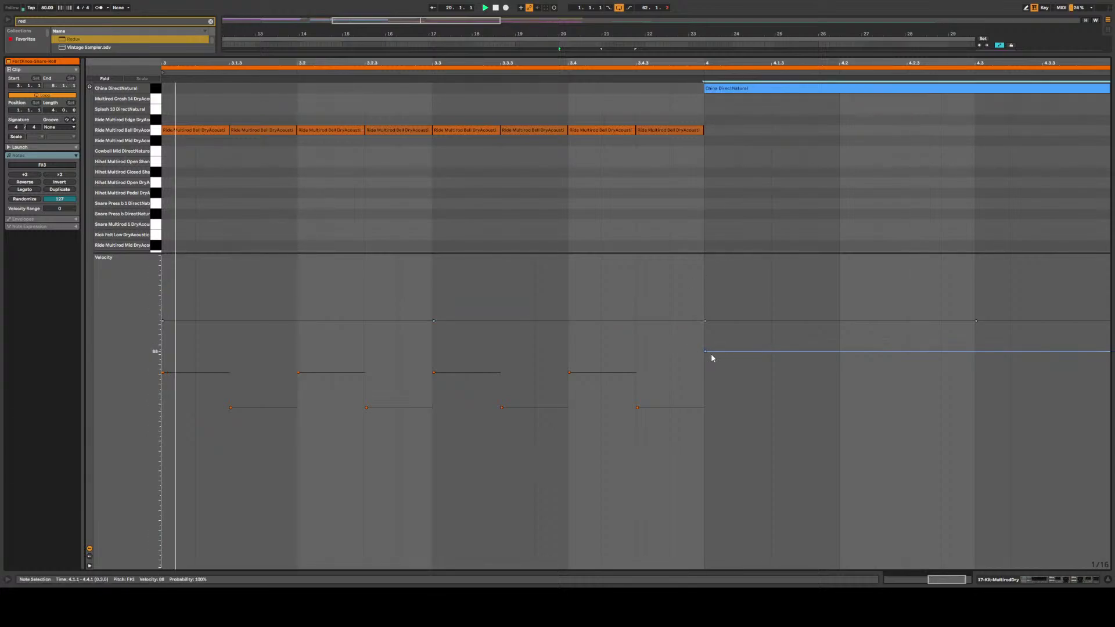
{"action": "left_click_drag", "start_coordinate": [711, 353], "coordinate": [712, 444]}
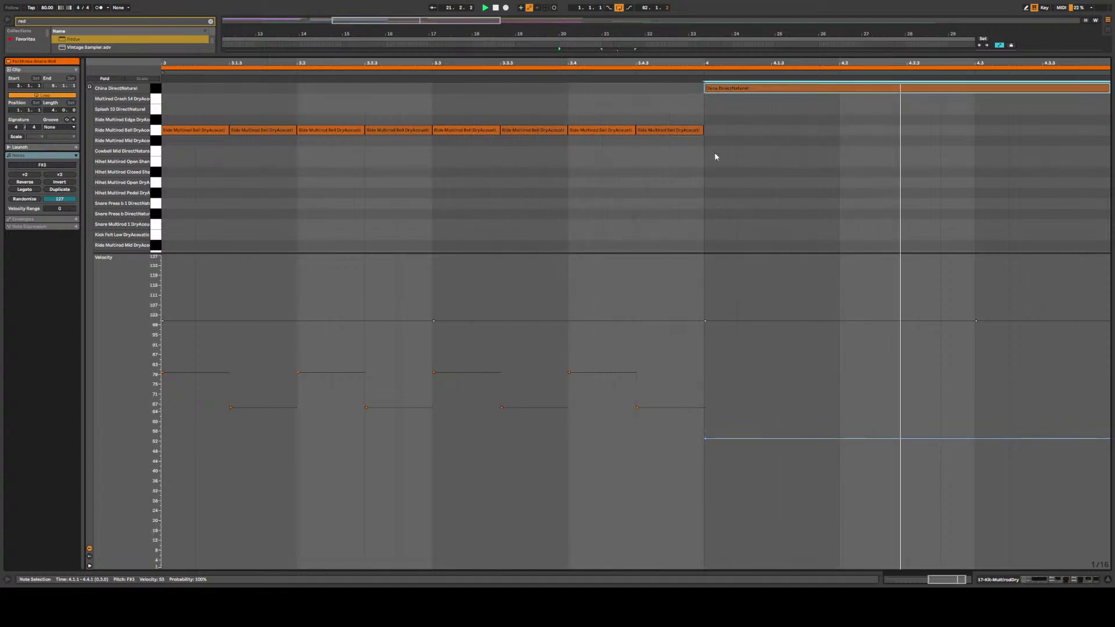
{"action": "left_click_drag", "start_coordinate": [722, 89], "coordinate": [724, 100]}
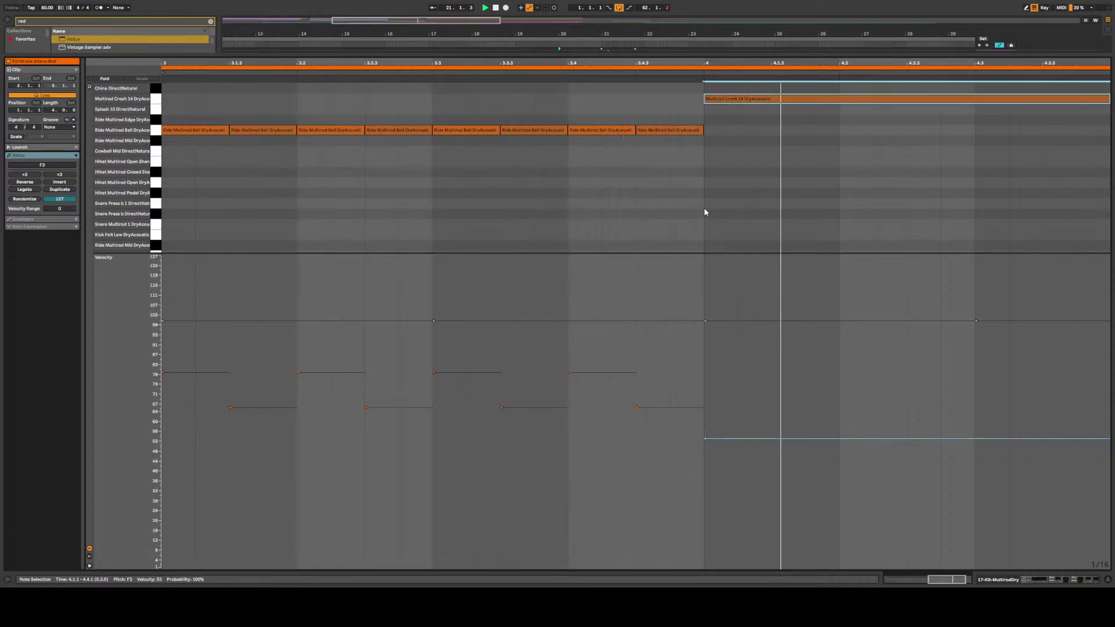
{"action": "left_click_drag", "start_coordinate": [744, 97], "coordinate": [741, 117]}
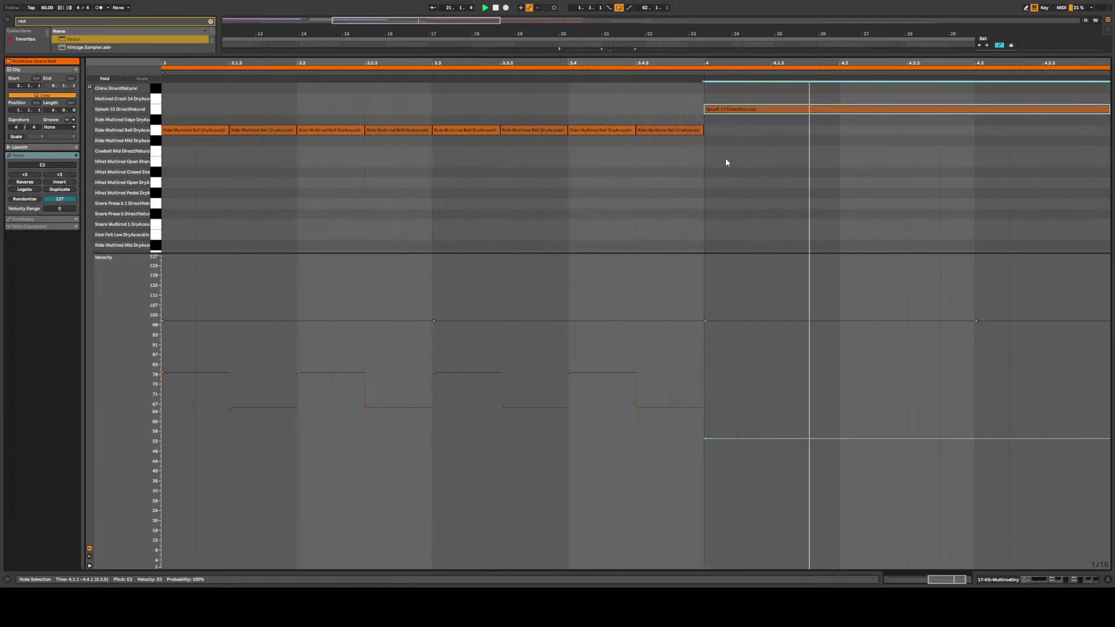
Try the 4.1 note on Ride Multirod Edge at velocities 78 and 71, and on Ride Multirod Mid
{"action": "left_click_drag", "start_coordinate": [730, 110], "coordinate": [729, 123]}
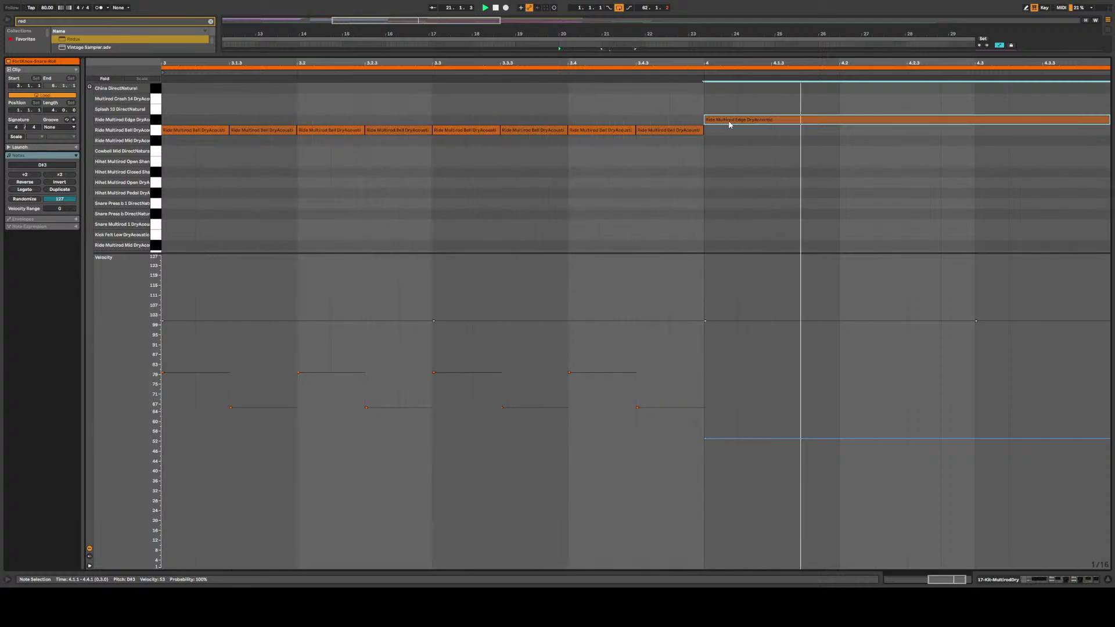
{"action": "left_click_drag", "start_coordinate": [743, 449], "coordinate": [741, 375]}
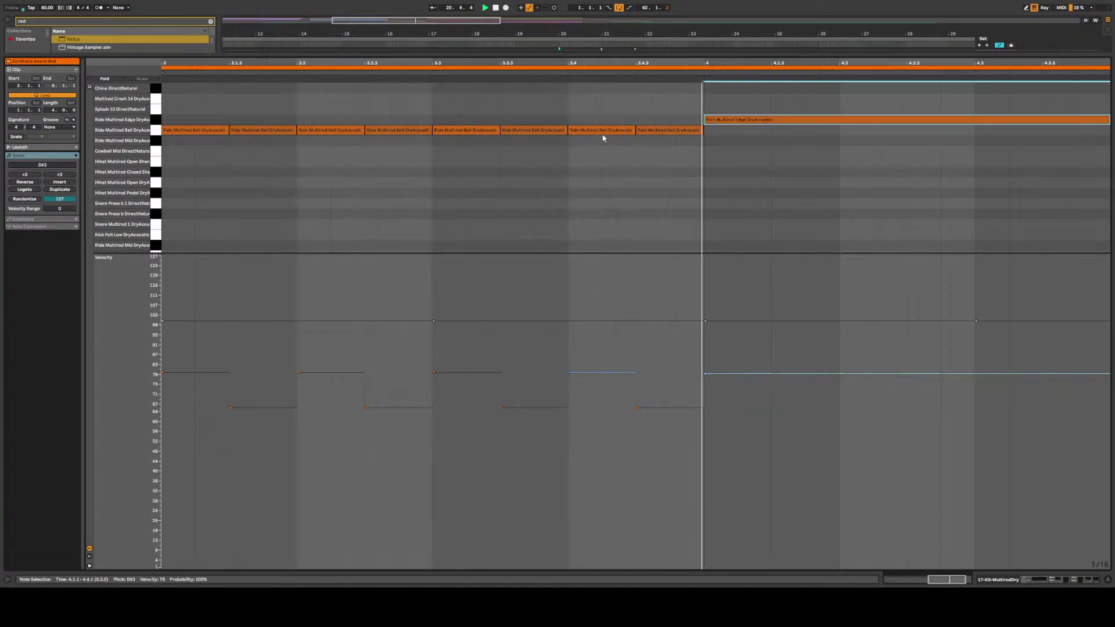
{"action": "left_click_drag", "start_coordinate": [713, 374], "coordinate": [713, 392]}
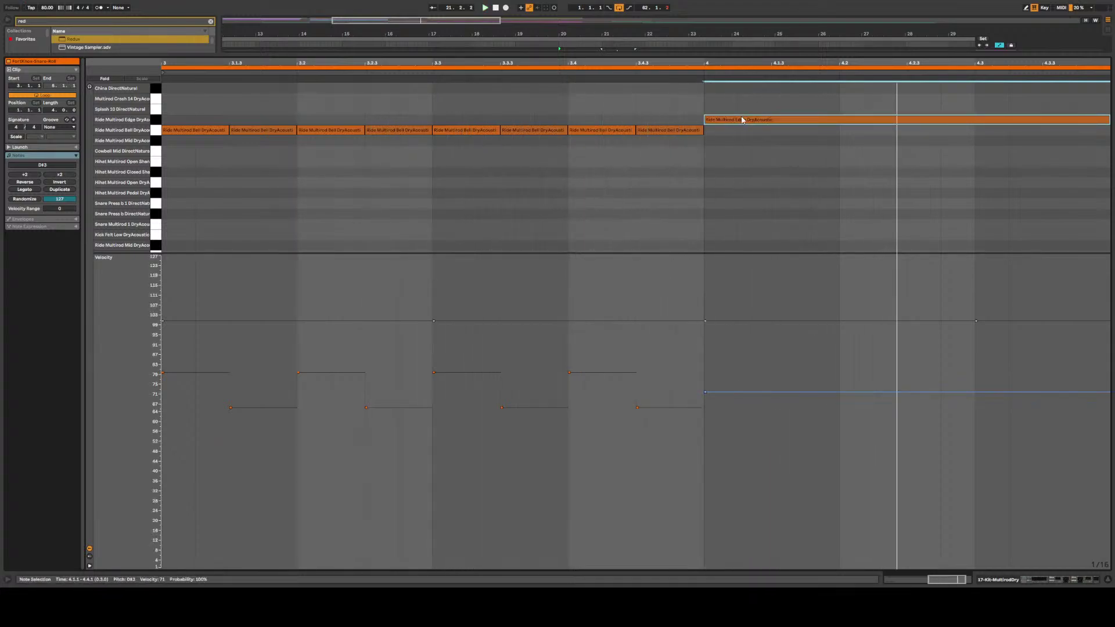
{"action": "left_click_drag", "start_coordinate": [742, 120], "coordinate": [741, 142]}
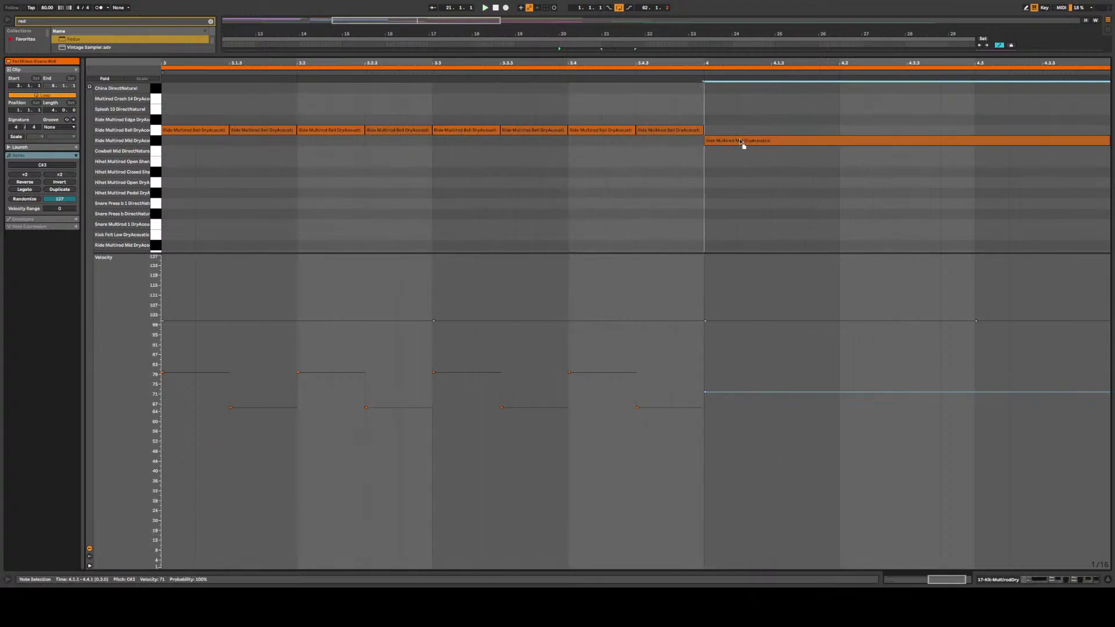
{"action": "left_click", "coordinate": [726, 395]}
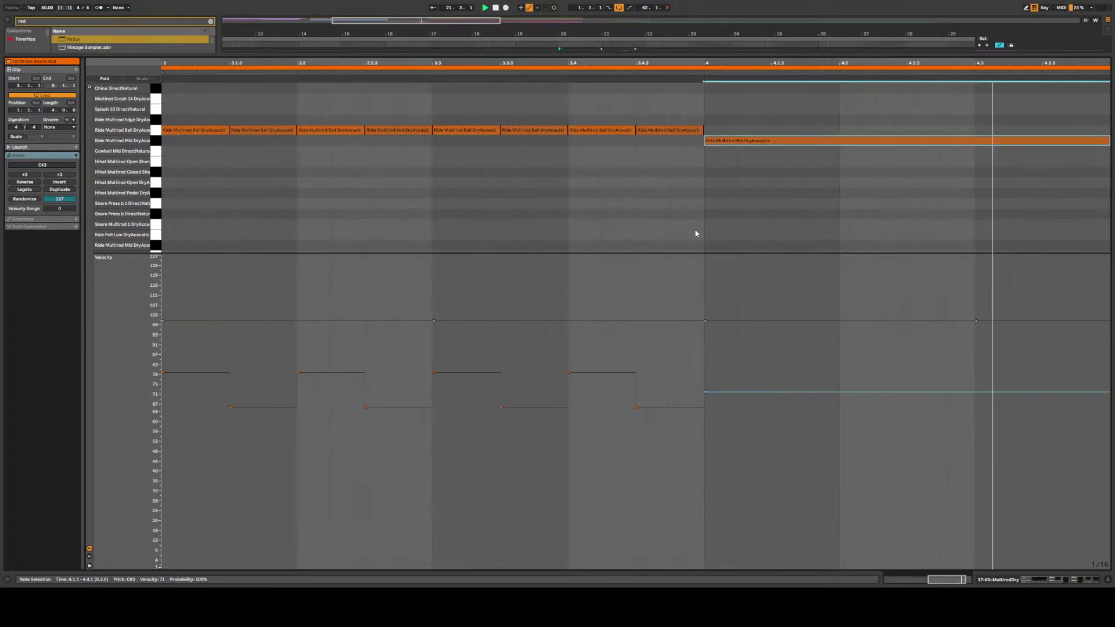
Try the 4.1 note on China DirectNatural again with its velocity lowered to 38, and play it back
{"action": "left_click_drag", "start_coordinate": [727, 141], "coordinate": [724, 90]}
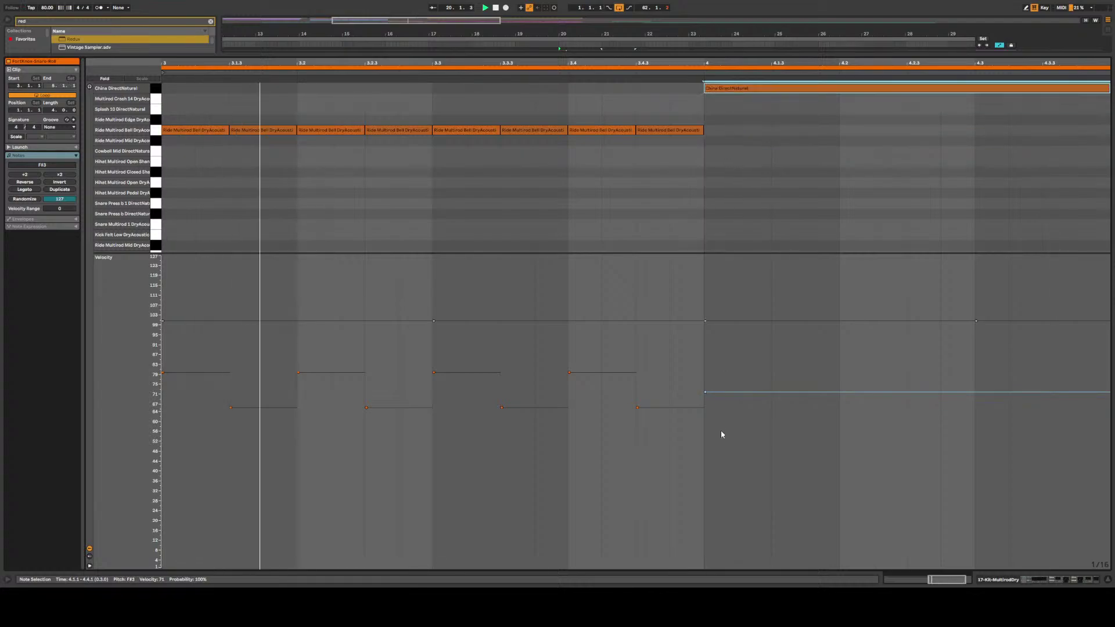
{"action": "left_click_drag", "start_coordinate": [716, 392], "coordinate": [718, 500]}
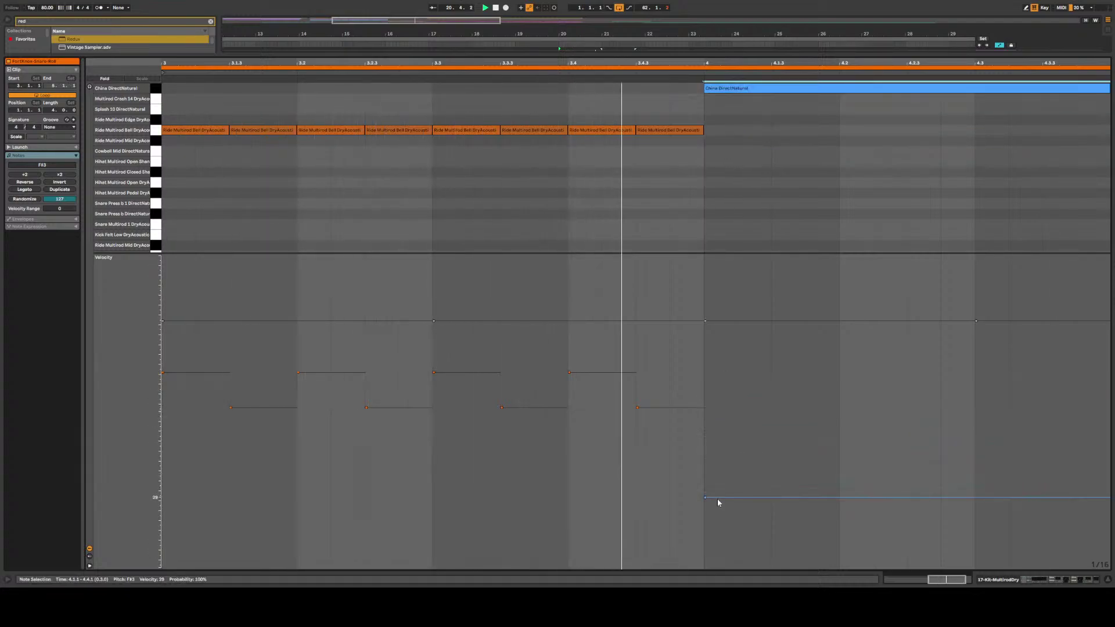
{"action": "left_click_drag", "start_coordinate": [718, 501], "coordinate": [717, 475]}
{"action": "scroll", "coordinate": [691, 203], "scroll_direction": "up", "scroll_amount": 1}
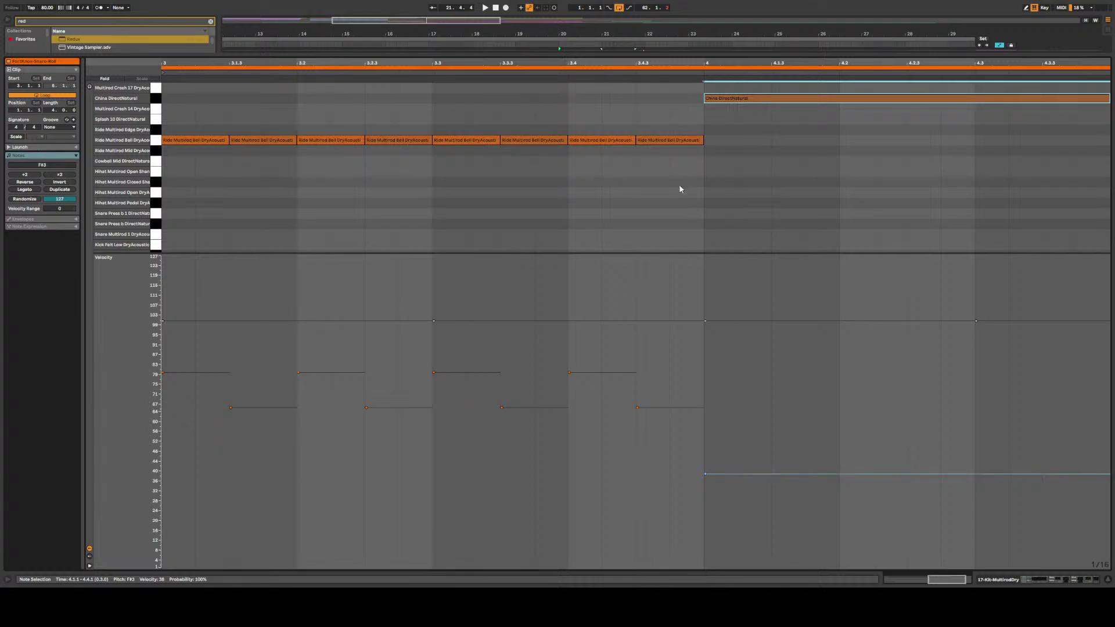
{"action": "key", "text": "space"}
Try the 4.1 note on Hihat Multirod Open with its velocity raised to 63
{"action": "left_click_drag", "start_coordinate": [729, 101], "coordinate": [725, 191]}
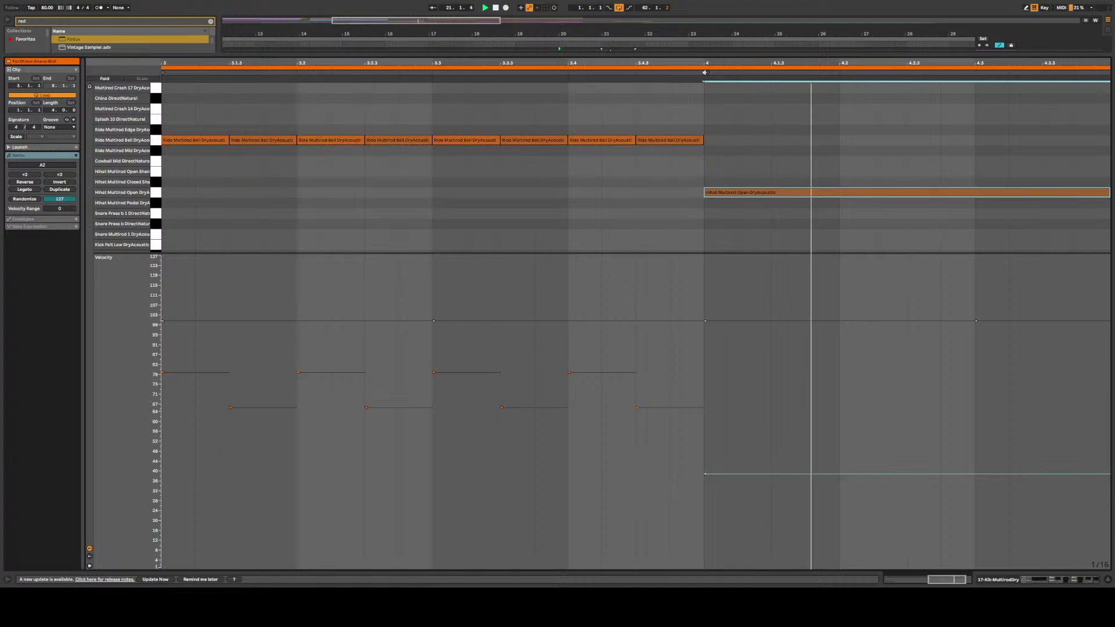
{"action": "left_click_drag", "start_coordinate": [733, 474], "coordinate": [734, 412]}
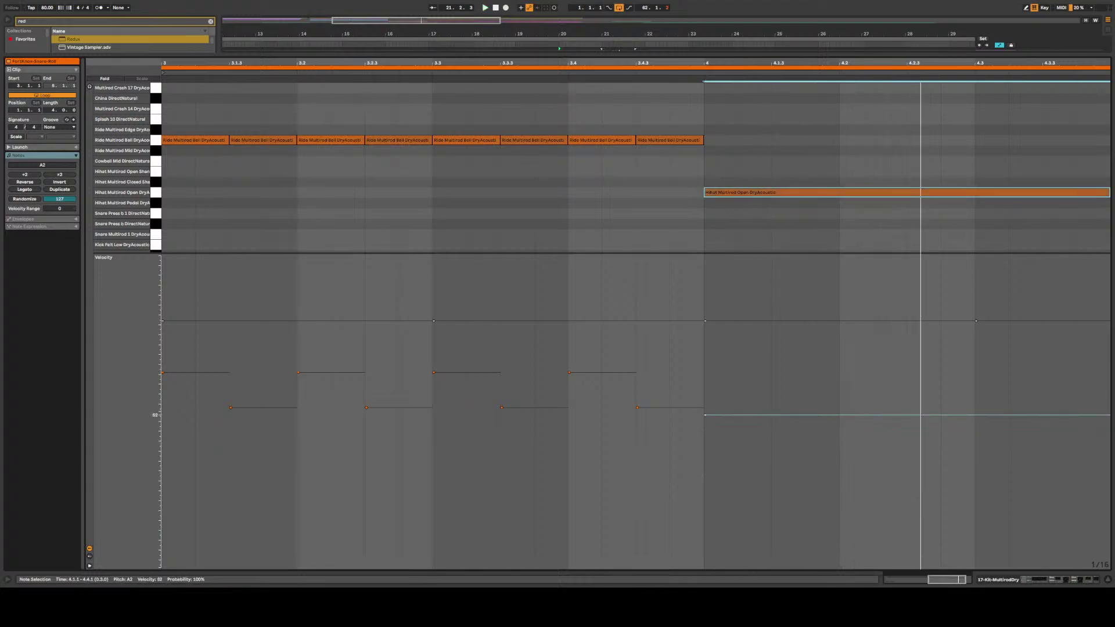
{"action": "left_click", "coordinate": [705, 69]}
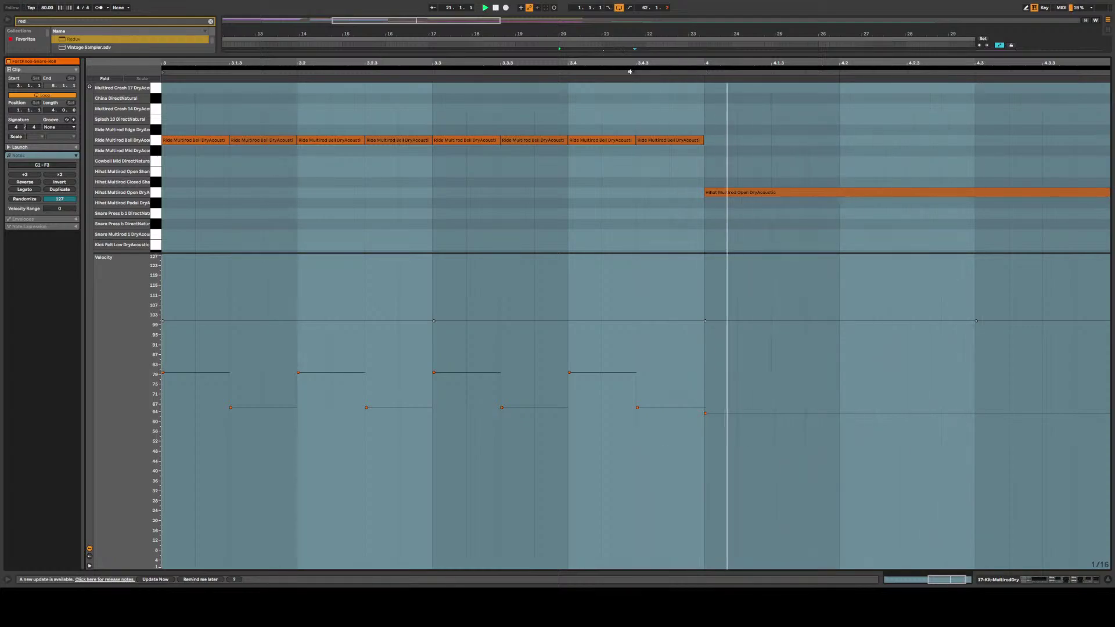
{"action": "left_click", "coordinate": [721, 193]}
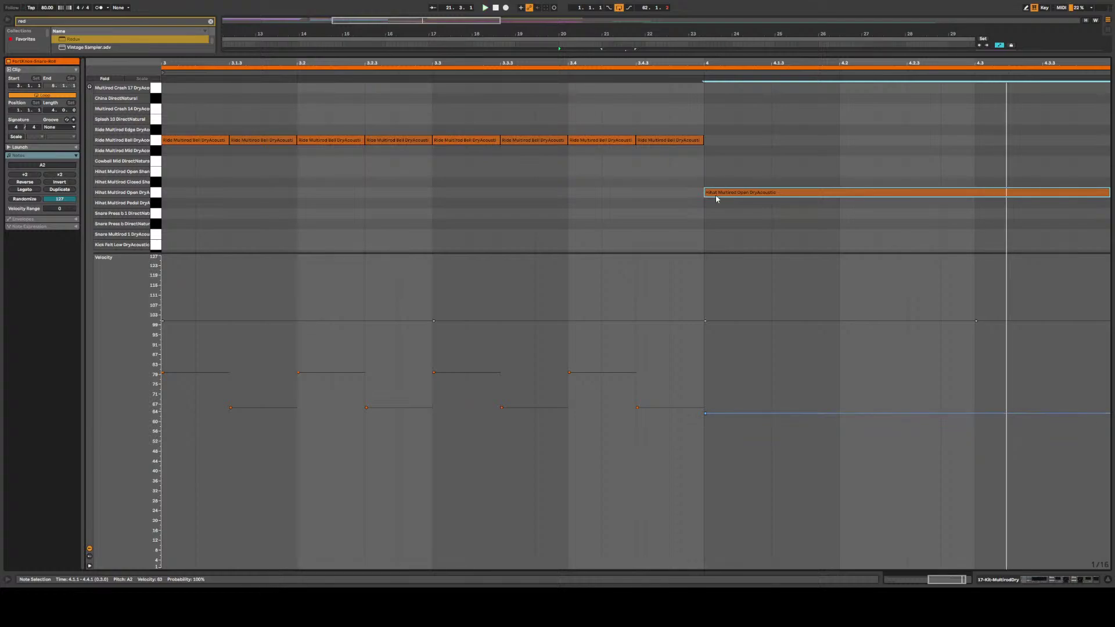
Move the 4.1 note to Multirod Crash 17 at velocity 42, deactivate it and return to the arrangement
{"action": "left_click_drag", "start_coordinate": [721, 194], "coordinate": [710, 88]}
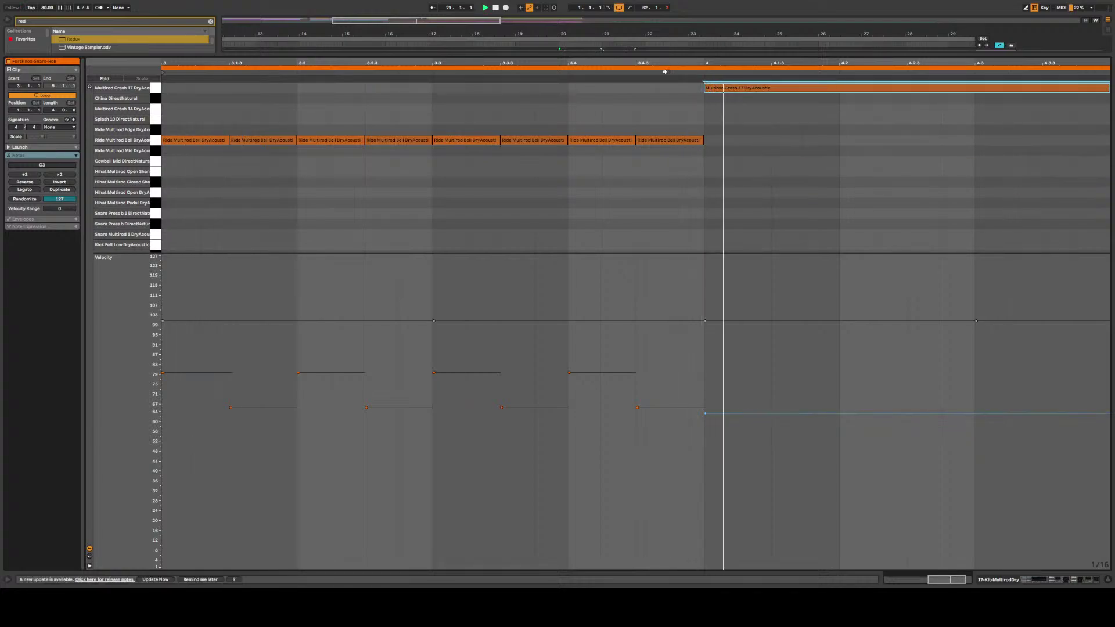
{"action": "left_click_drag", "start_coordinate": [730, 414], "coordinate": [727, 465]}
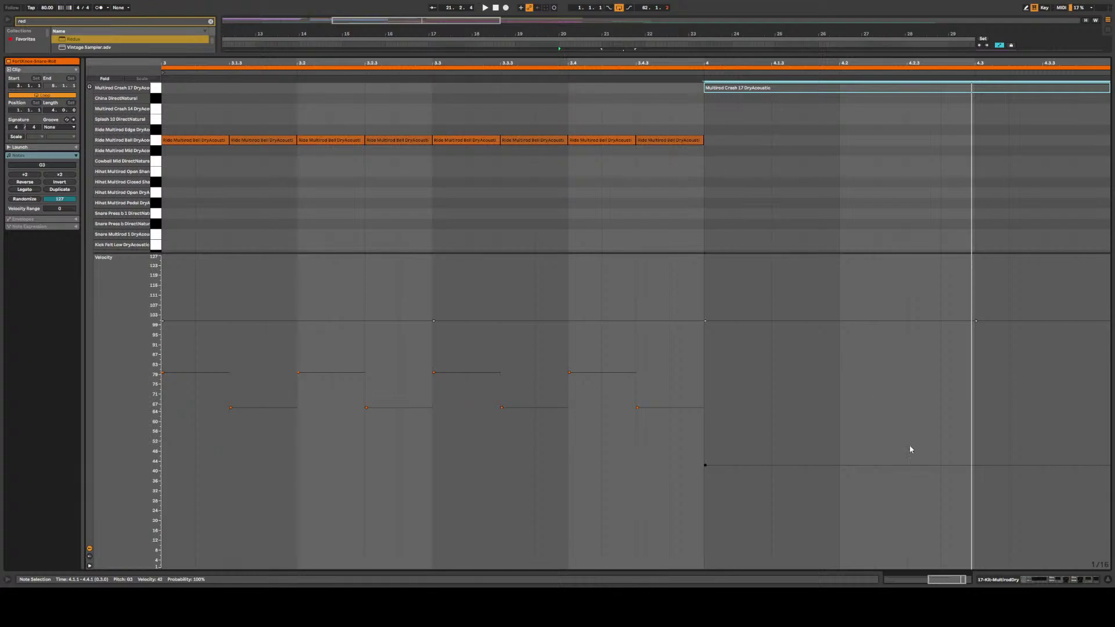
{"action": "left_click", "coordinate": [1041, 580]}
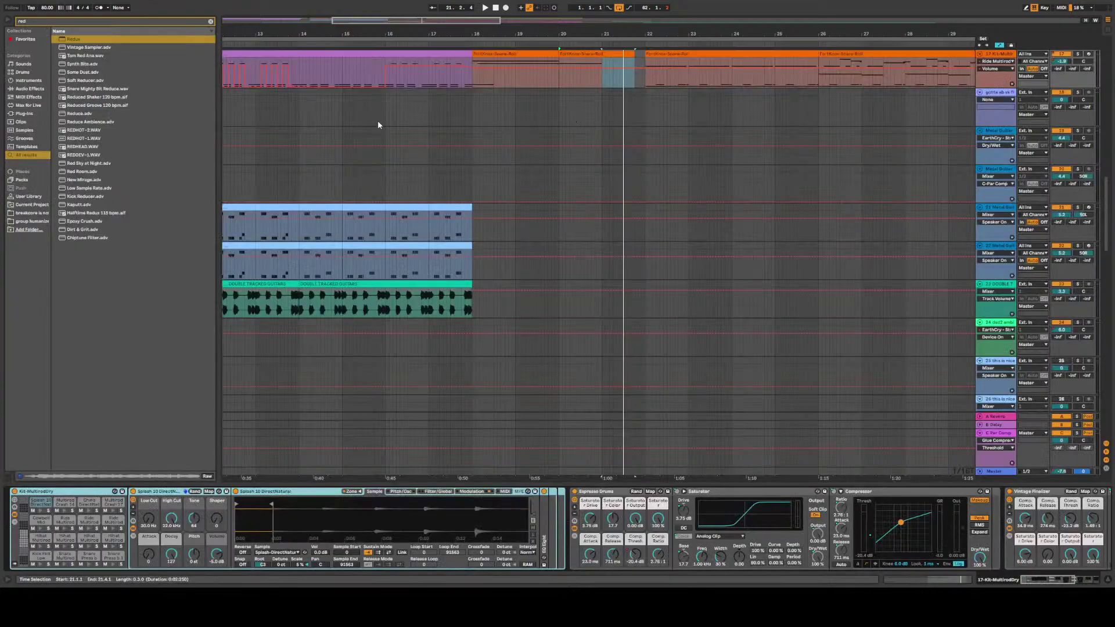
Play the arrangement from bar 14 to hear the whole transition into the guitar section
{"action": "left_click", "coordinate": [471, 119]}
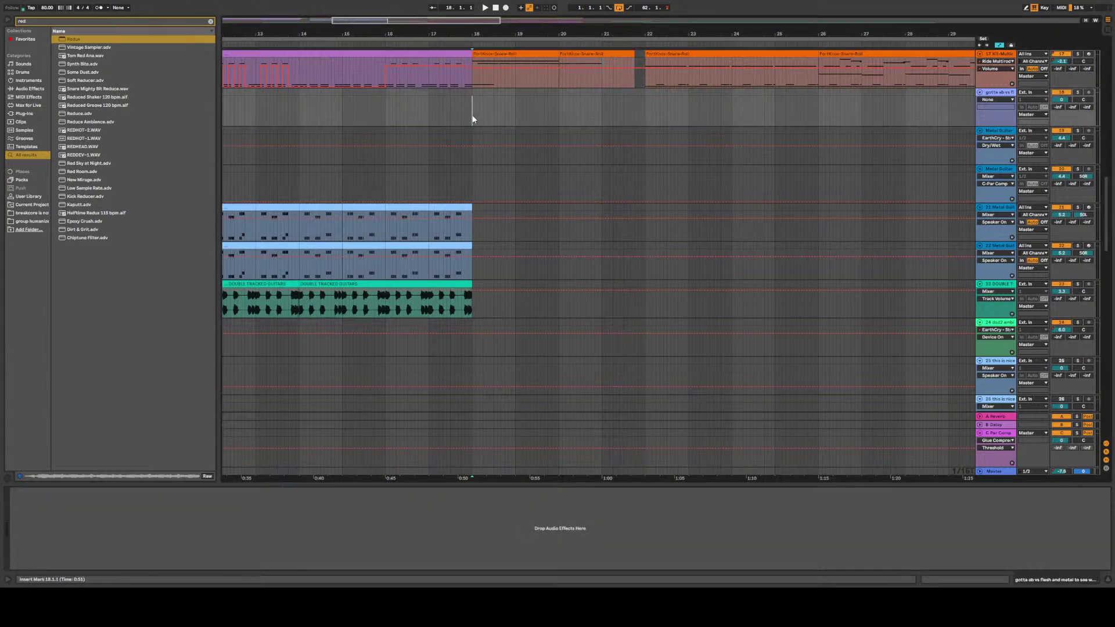
{"action": "left_click_drag", "start_coordinate": [1109, 246], "coordinate": [1112, 203]}
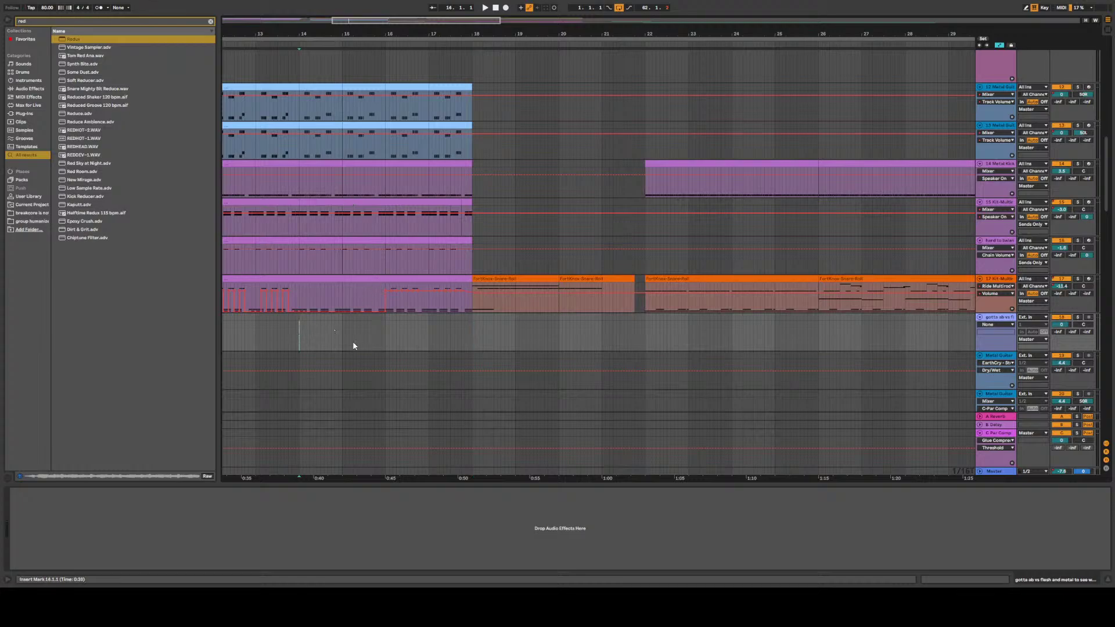
{"action": "key", "text": "space"}
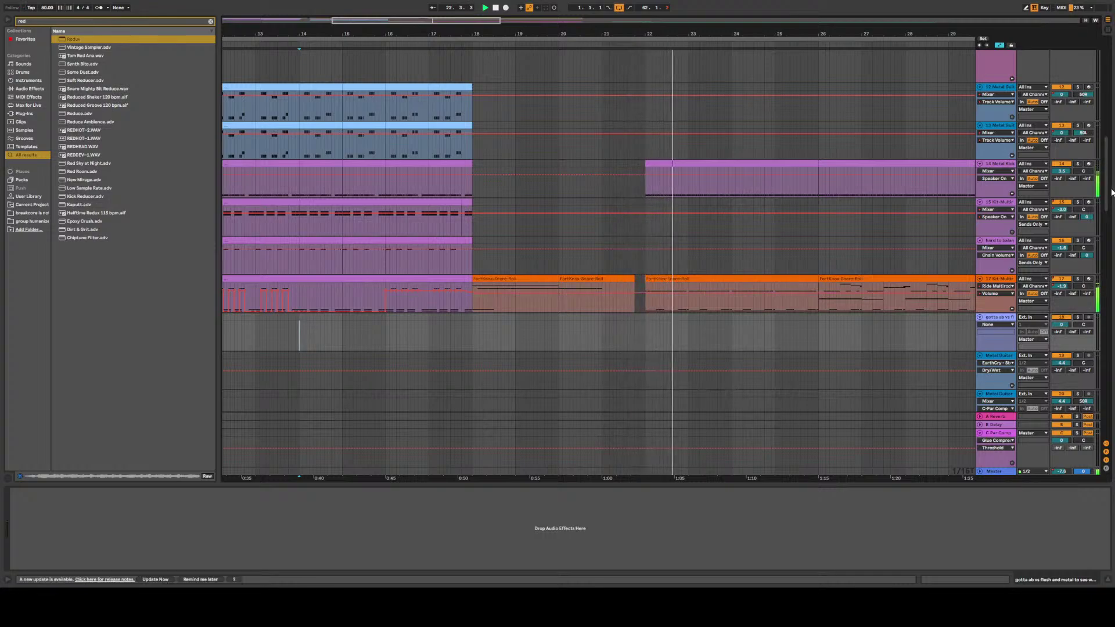
Select the Tesla Riser track during playback and show its Blur Send Gain automation
{"action": "scroll", "coordinate": [1111, 192], "scroll_direction": "down", "scroll_amount": 15}
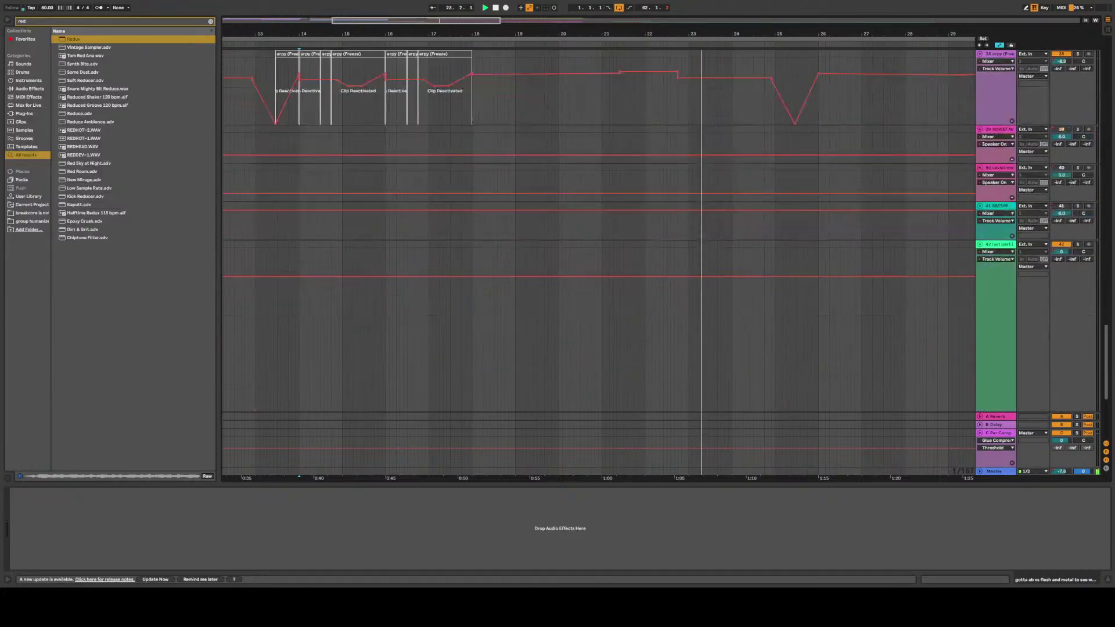
{"action": "scroll", "coordinate": [1003, 290], "scroll_direction": "down", "scroll_amount": 5}
{"action": "left_click", "coordinate": [1004, 383]}
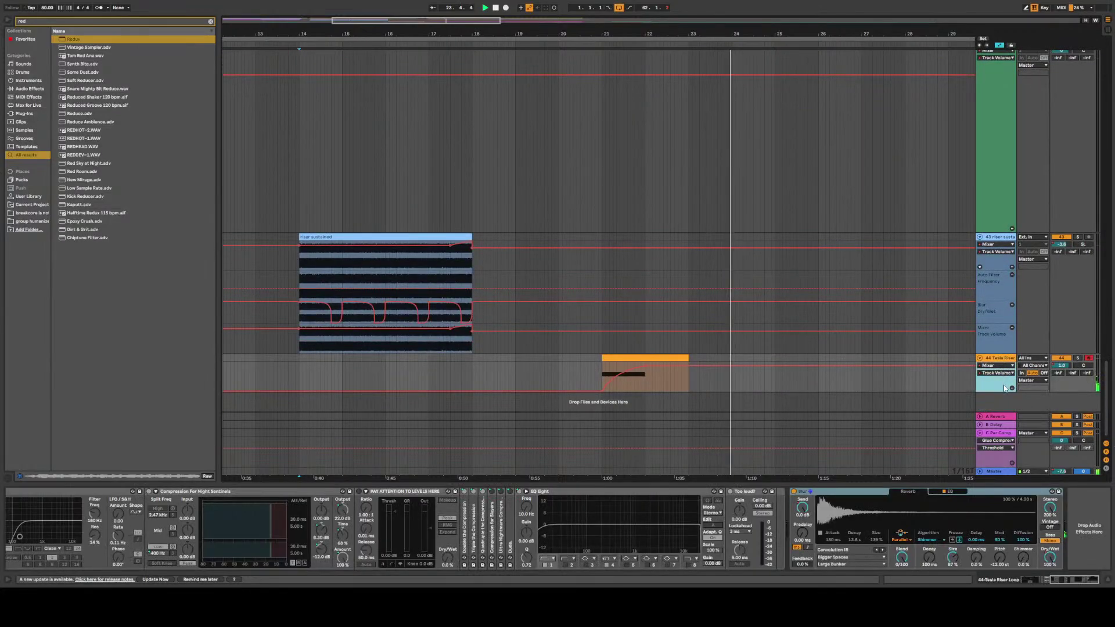
{"action": "scroll", "coordinate": [1000, 366], "scroll_direction": "down", "scroll_amount": 1}
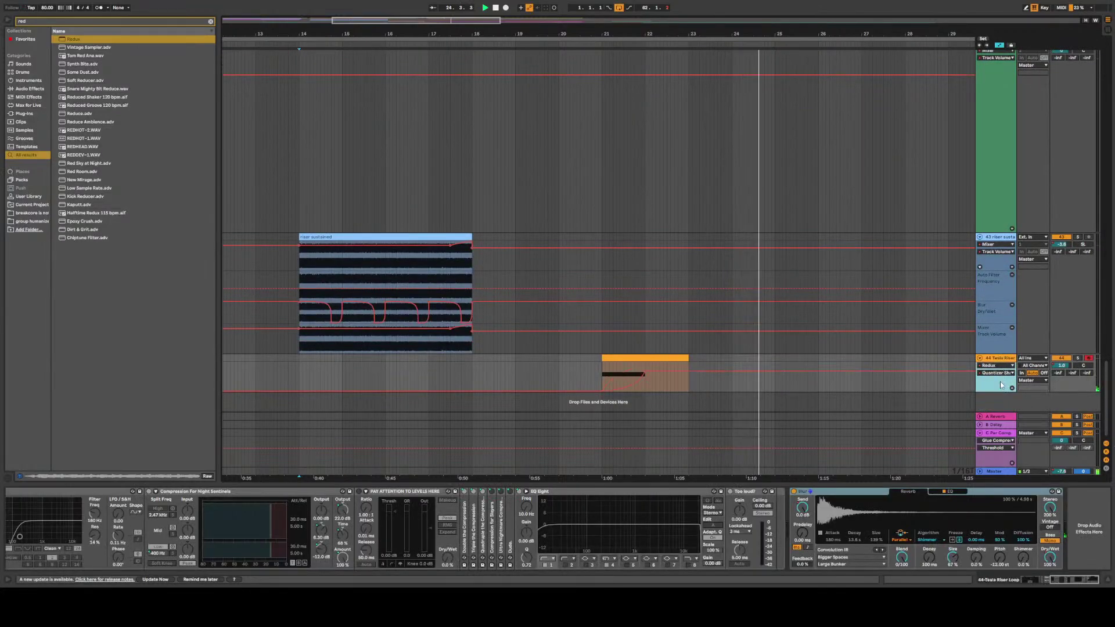
{"action": "scroll", "coordinate": [996, 365], "scroll_direction": "down", "scroll_amount": 1}
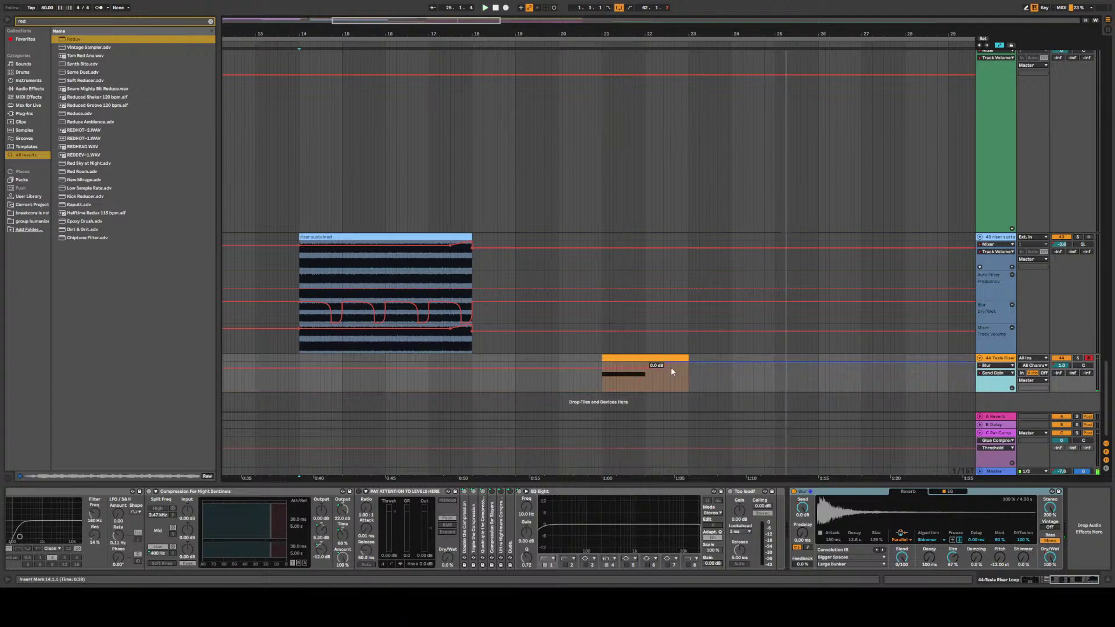
Adjust the Damping of the Blur reverb on the Tesla Riser track while the riser plays
{"action": "scroll", "coordinate": [670, 367], "scroll_direction": "up", "scroll_amount": 5}
{"action": "scroll", "coordinate": [629, 367], "scroll_direction": "down", "scroll_amount": 4}
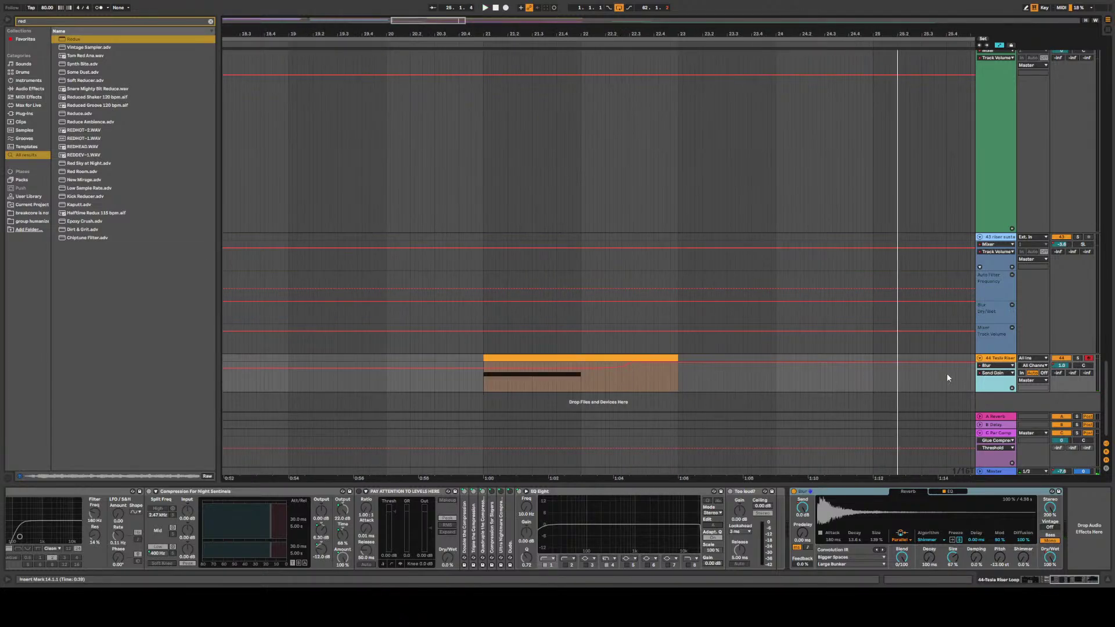
{"action": "scroll", "coordinate": [992, 365], "scroll_direction": "down", "scroll_amount": 1}
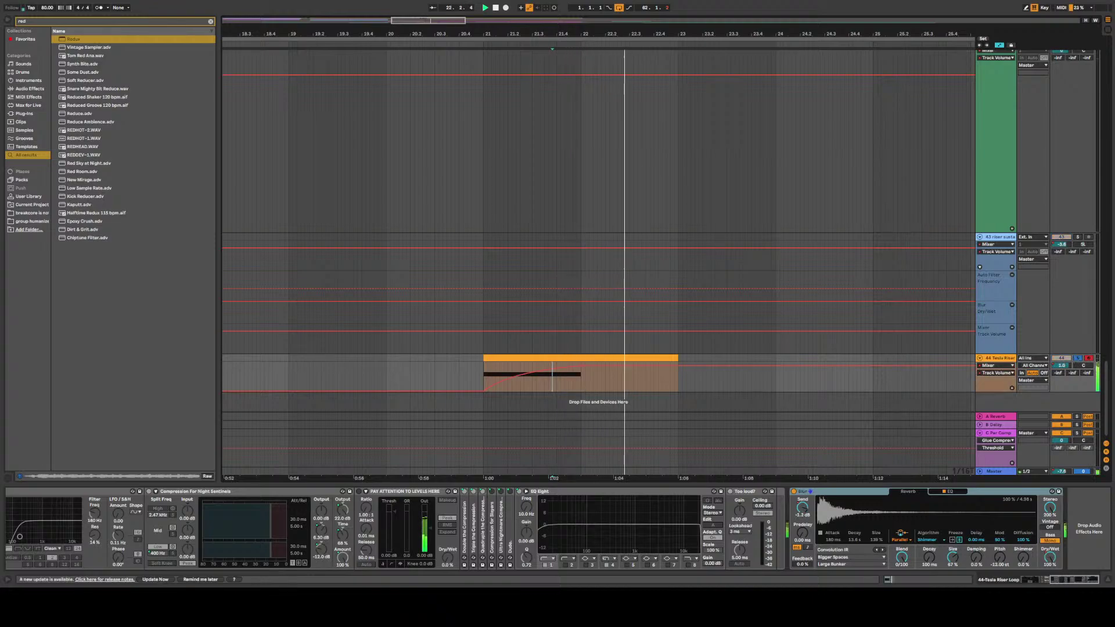
{"action": "left_click_drag", "start_coordinate": [976, 557], "coordinate": [978, 559]}
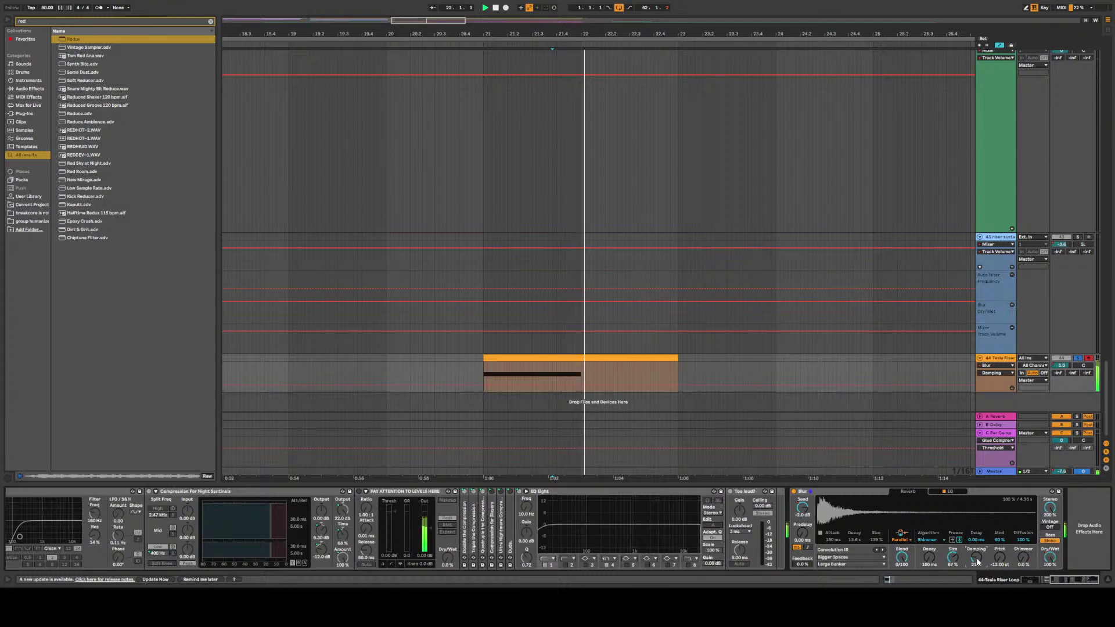
Play the transition from bar 20.3 to hear the riser together with the other tracks around bars 21 to 23
{"action": "left_click", "coordinate": [440, 414]}
{"action": "key", "text": "space"}
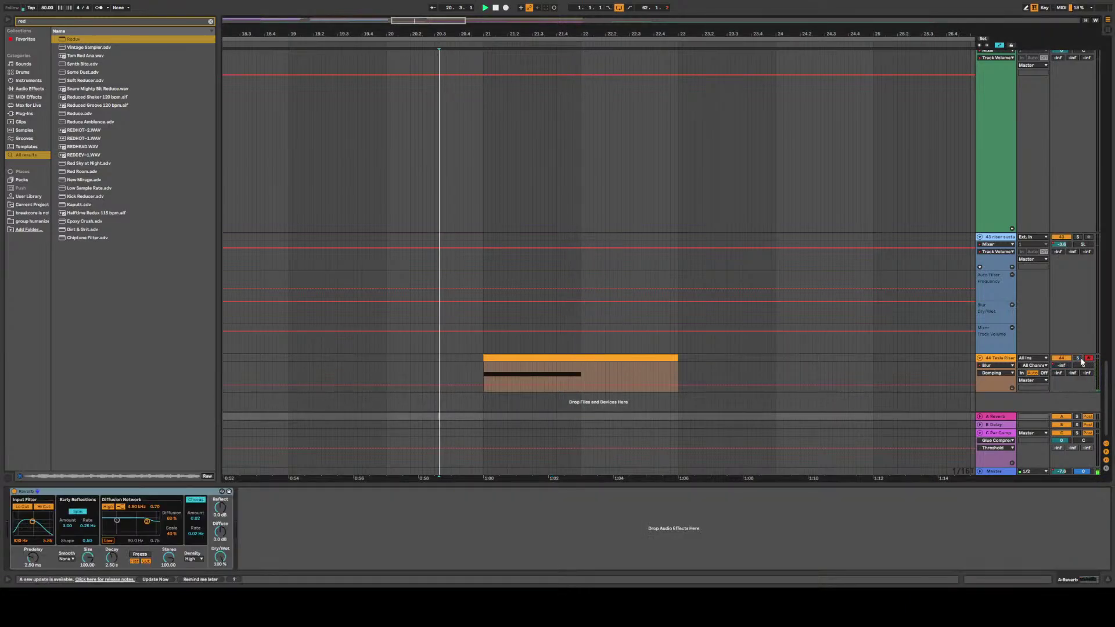
{"action": "left_click_drag", "start_coordinate": [1106, 394], "coordinate": [1102, 251]}
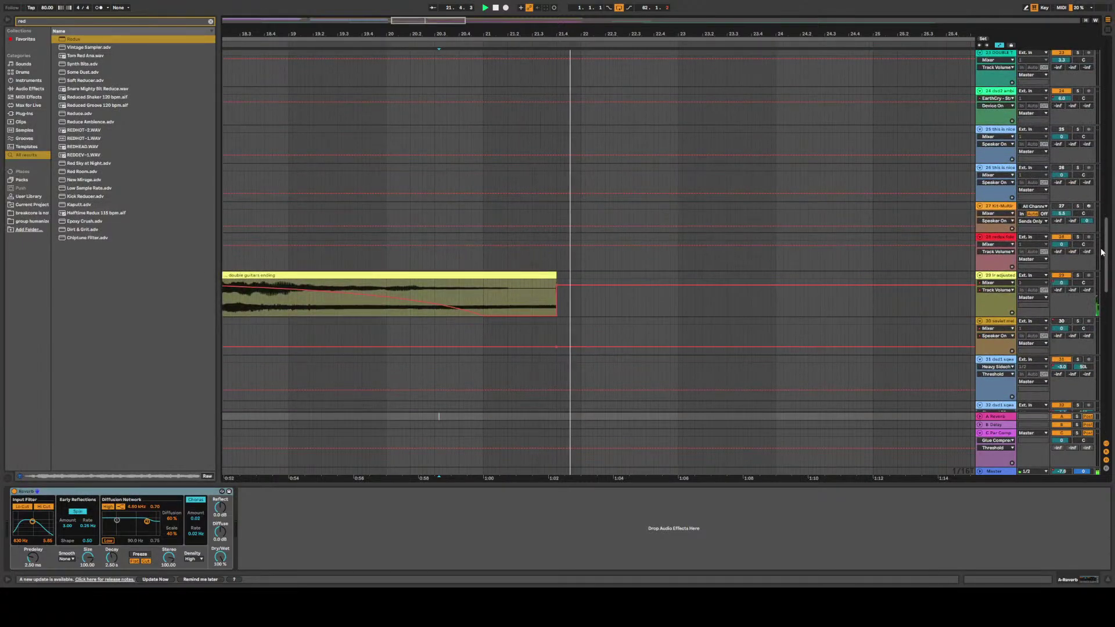
{"action": "left_click_drag", "start_coordinate": [1101, 252], "coordinate": [1103, 394]}
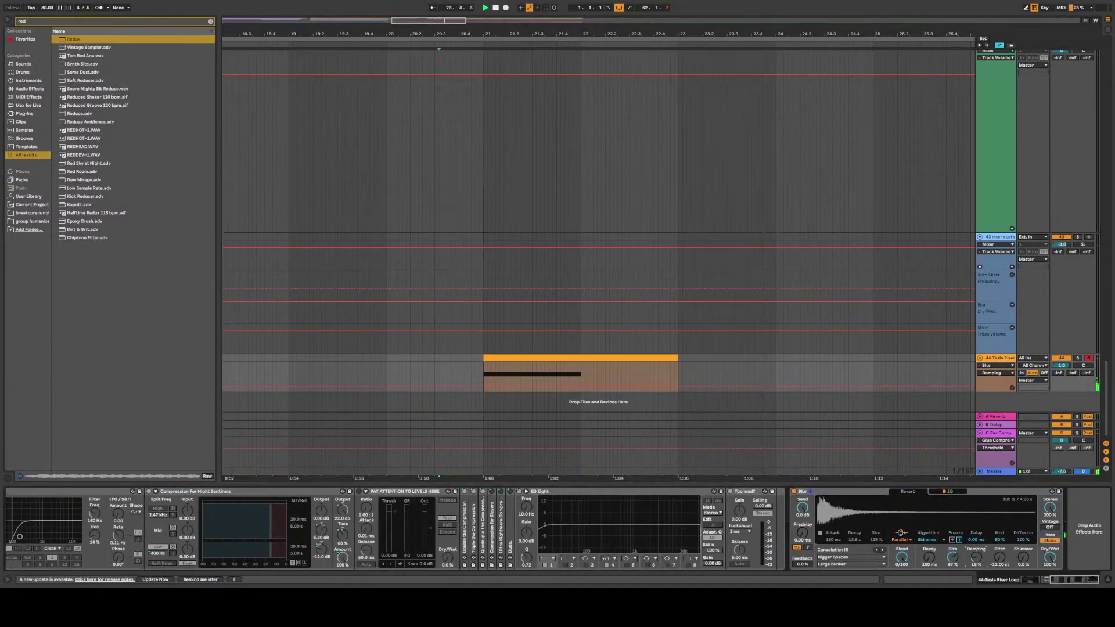
{"action": "key", "text": "space"}
{"action": "key", "text": "space"}
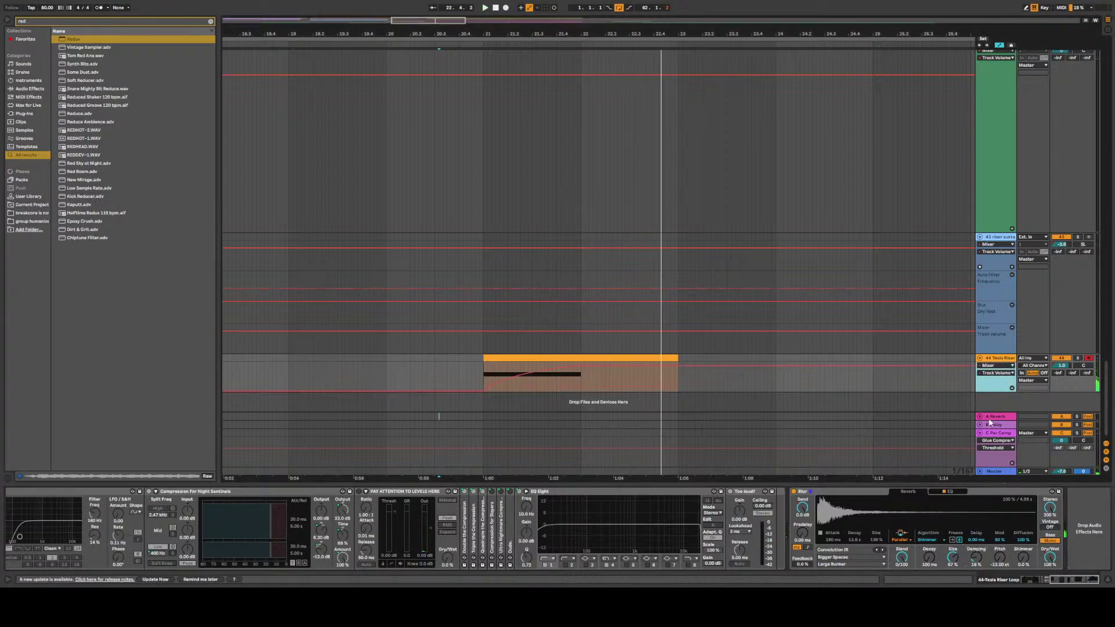
Reshape the Tesla Riser's Track Volume fade-in from bar 21 so it rises sooner, checking the curve in playback
{"action": "left_click", "coordinate": [532, 370]}
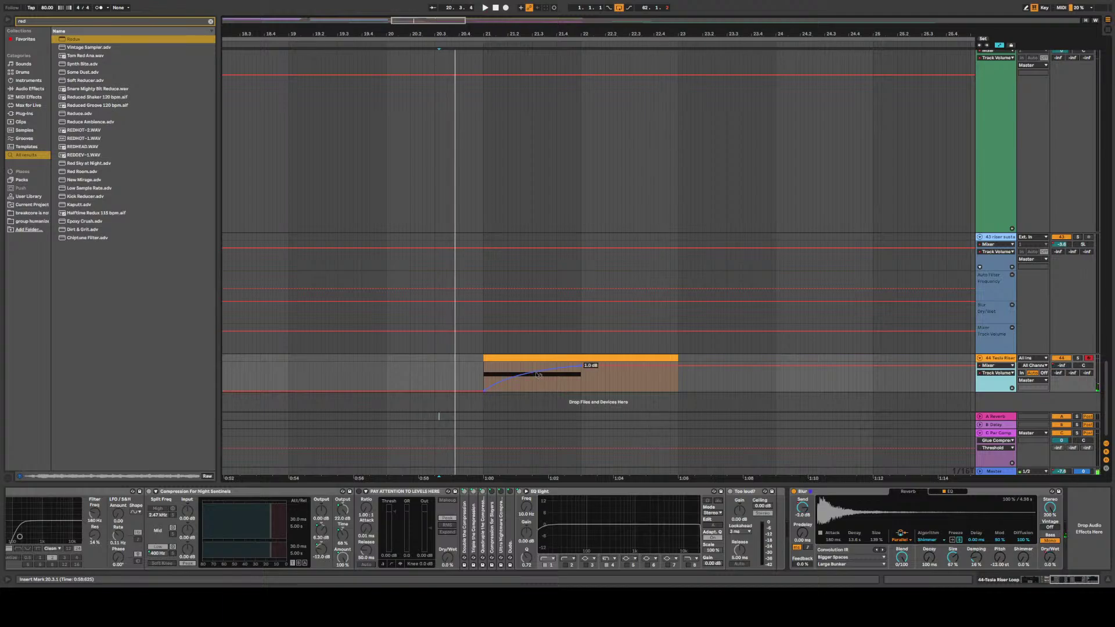
{"action": "key", "text": "space"}
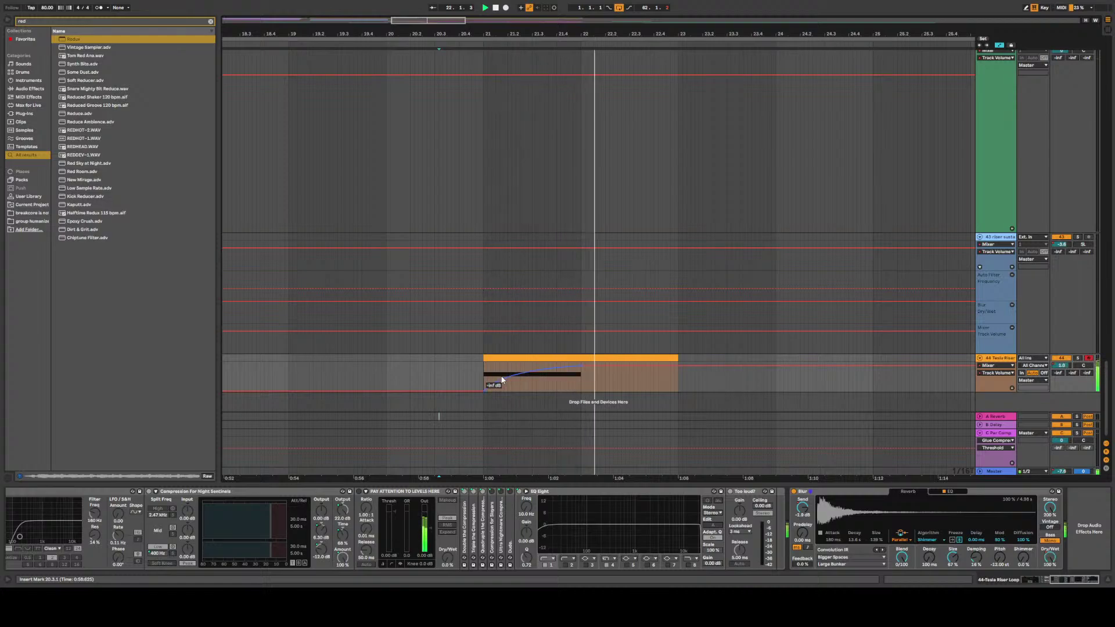
{"action": "mouse_move", "coordinate": [518, 379]}
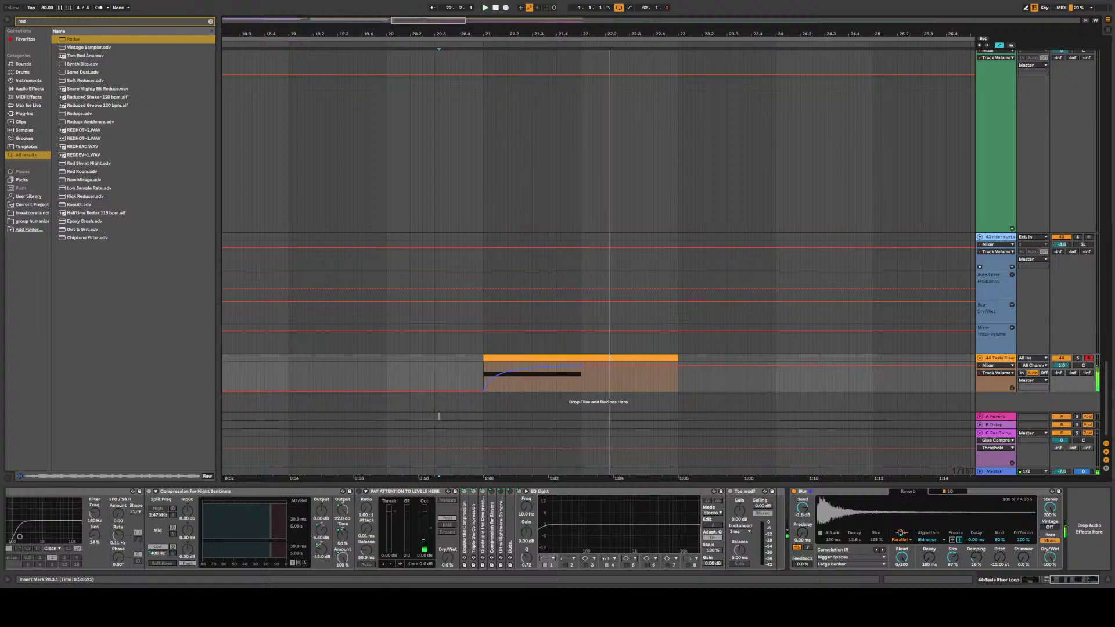
{"action": "key", "text": "space"}
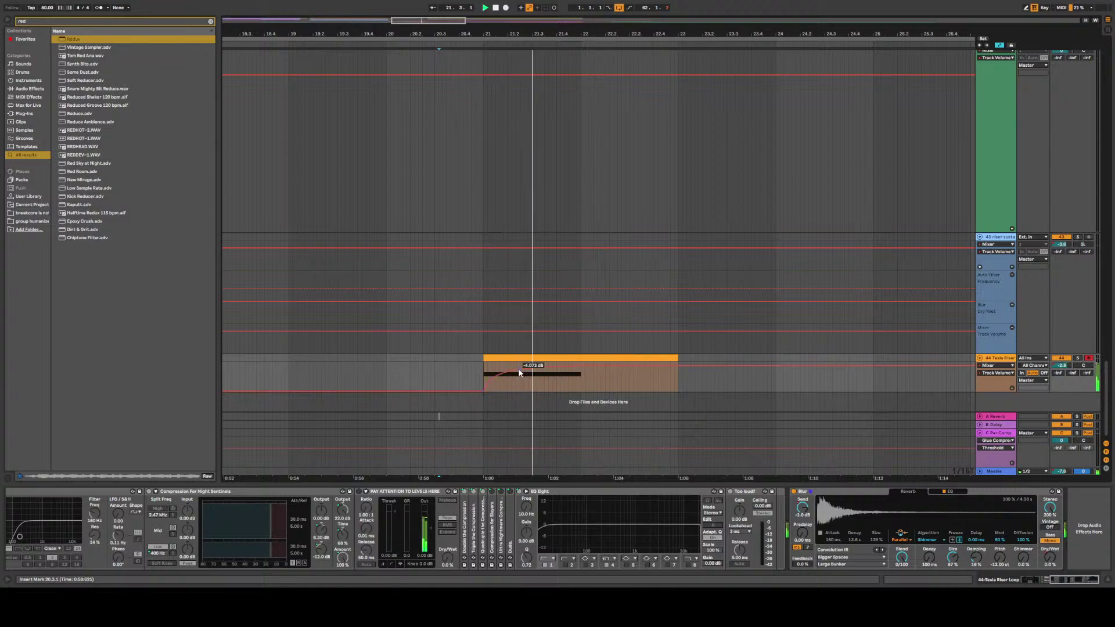
{"action": "mouse_move", "coordinate": [485, 392]}
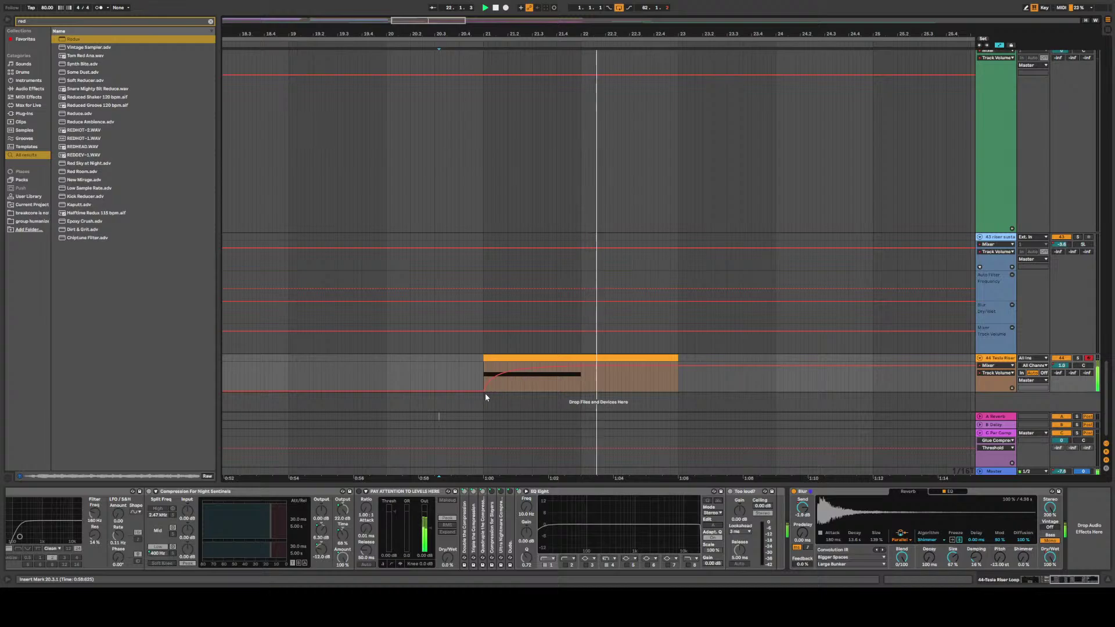
Raise the starting level of the Tesla Riser's volume ramp at bar 21 to about -30 dB and play the transition
{"action": "left_click_drag", "start_coordinate": [485, 392], "coordinate": [483, 367]}
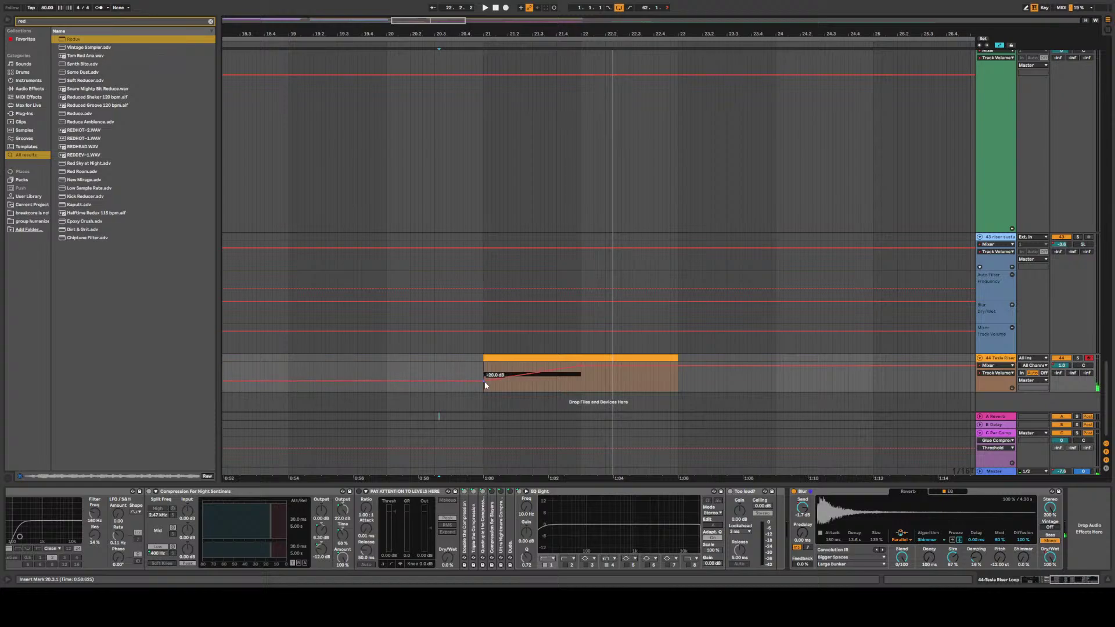
{"action": "key", "text": "space"}
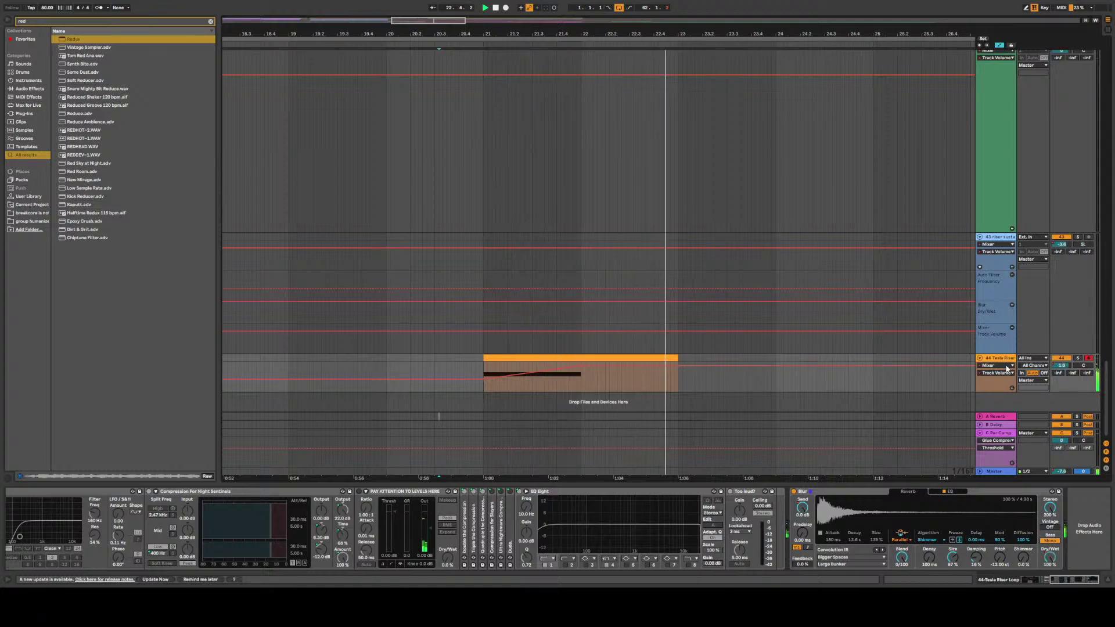
{"action": "left_click", "coordinate": [228, 415]}
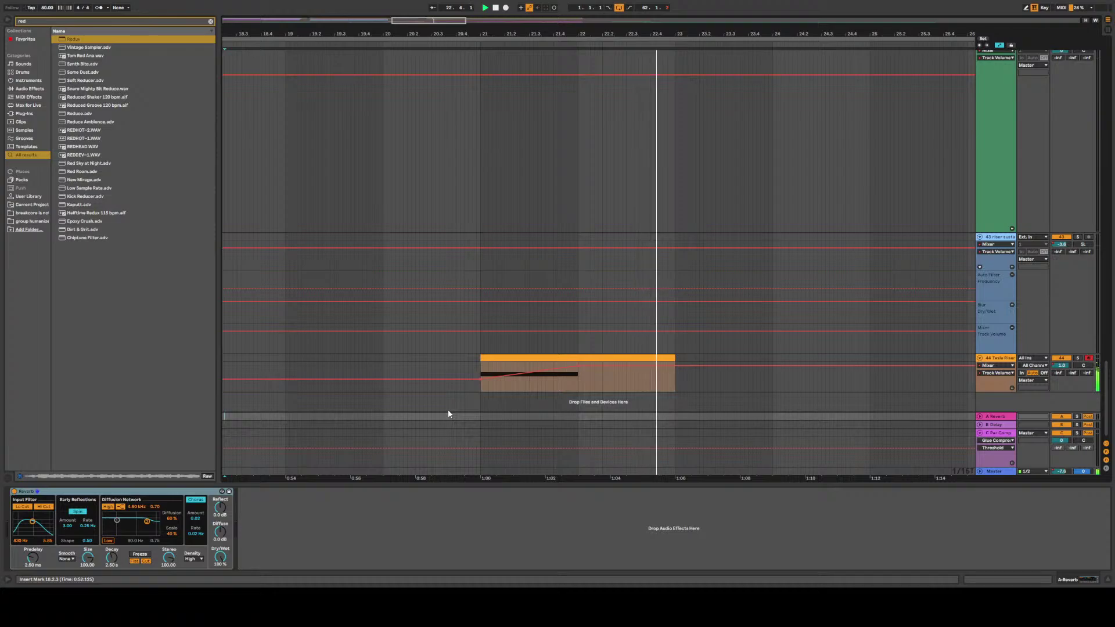
Find the Kit-Multirod drum track and open its Snare-Roll clip that starts at bar 20 for note editing
{"action": "key", "text": "w"}
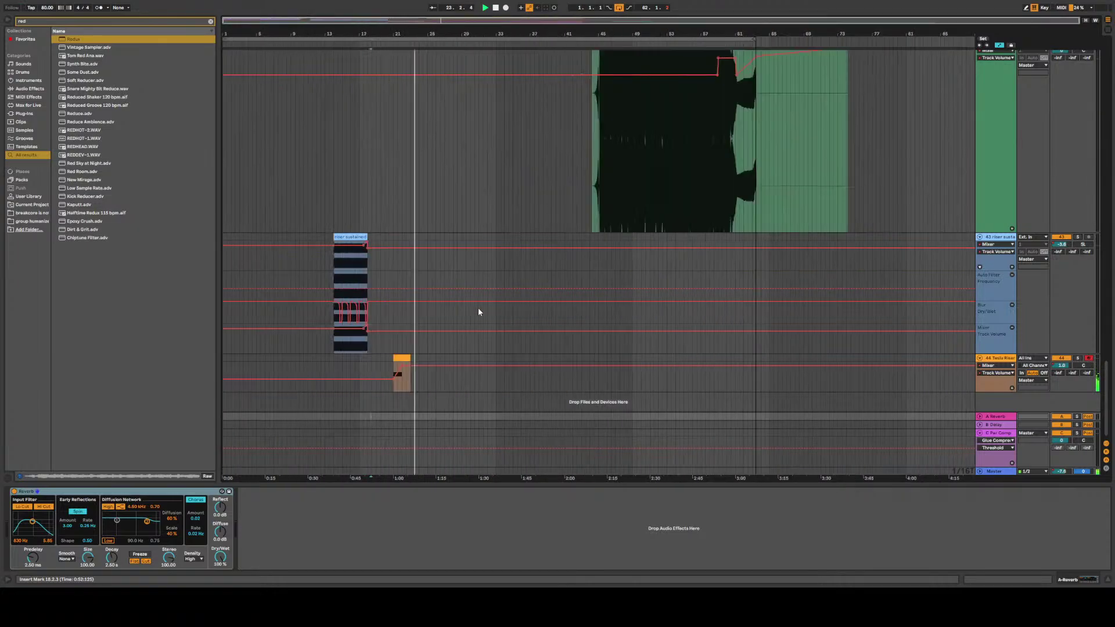
{"action": "left_click", "coordinate": [313, 365]}
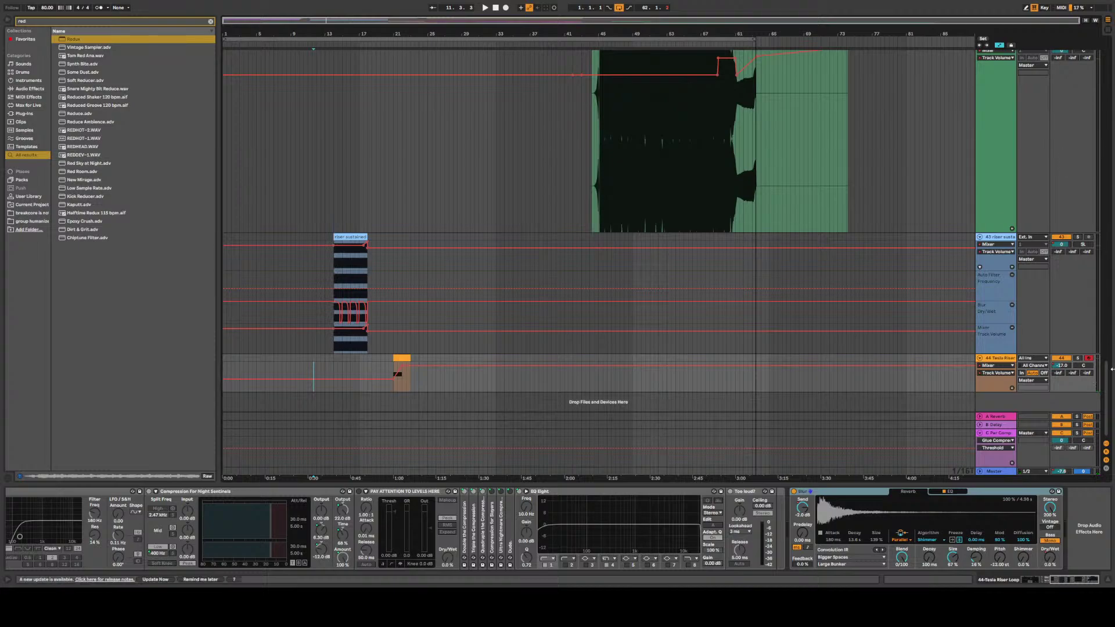
{"action": "scroll", "coordinate": [1108, 418], "scroll_direction": "up", "scroll_amount": 15}
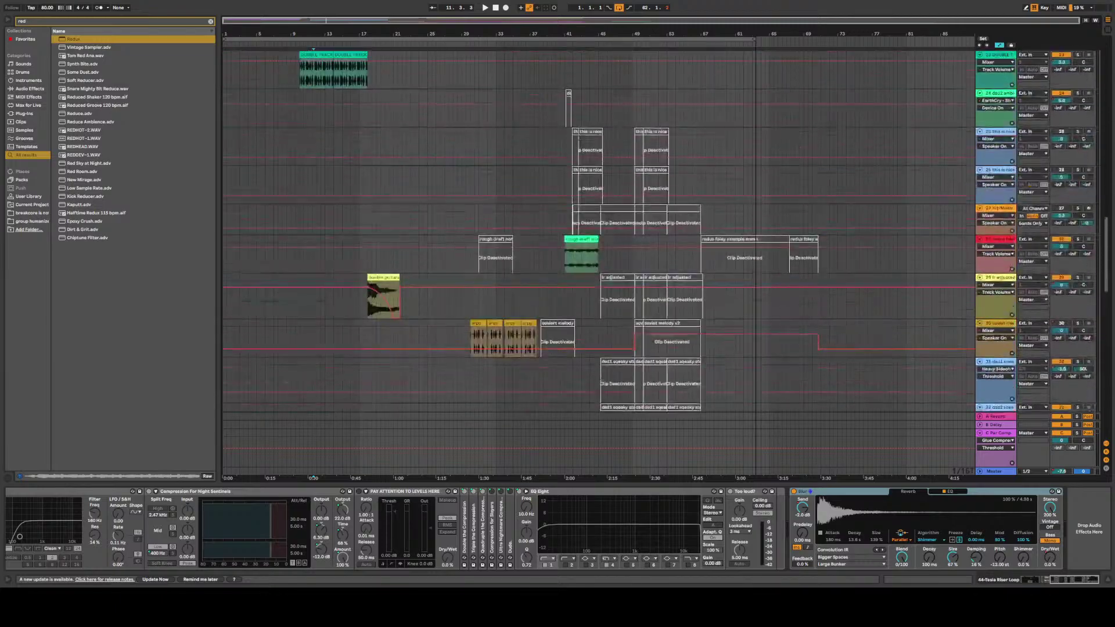
{"action": "scroll", "coordinate": [598, 244], "scroll_direction": "down", "scroll_amount": 6}
{"action": "scroll", "coordinate": [662, 232], "scroll_direction": "up", "scroll_amount": 1}
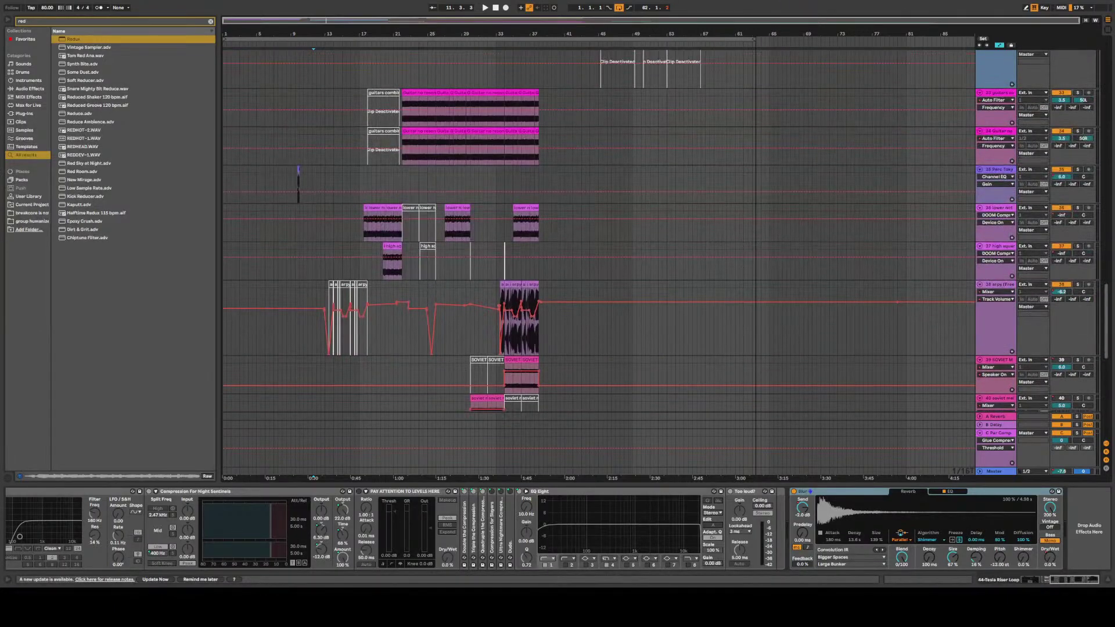
{"action": "scroll", "coordinate": [371, 269], "scroll_direction": "up", "scroll_amount": 10}
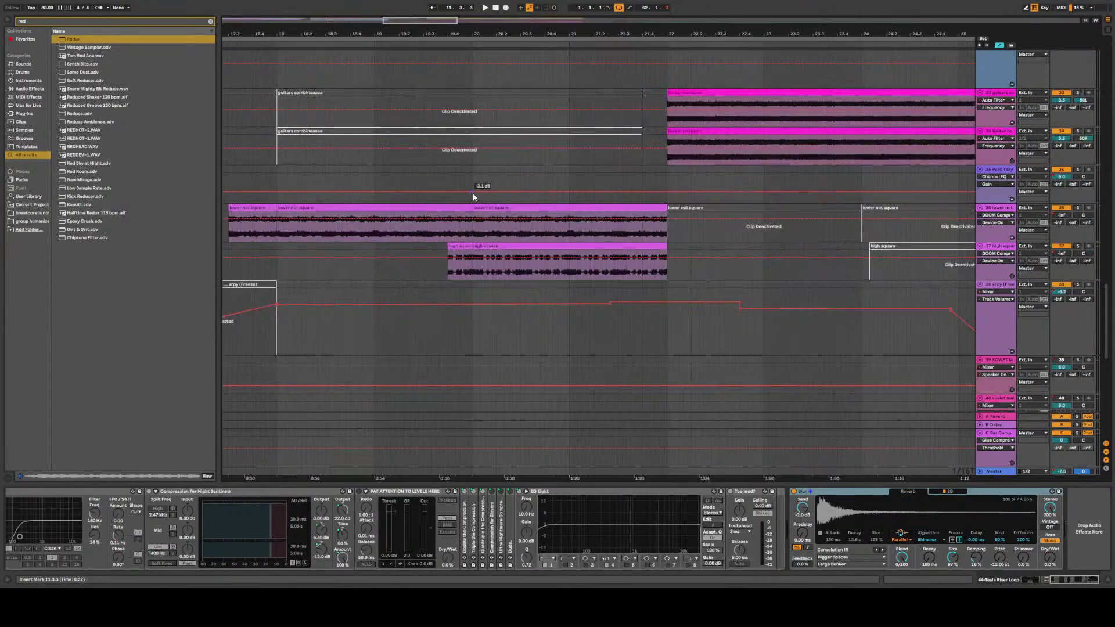
{"action": "left_click", "coordinate": [619, 200]}
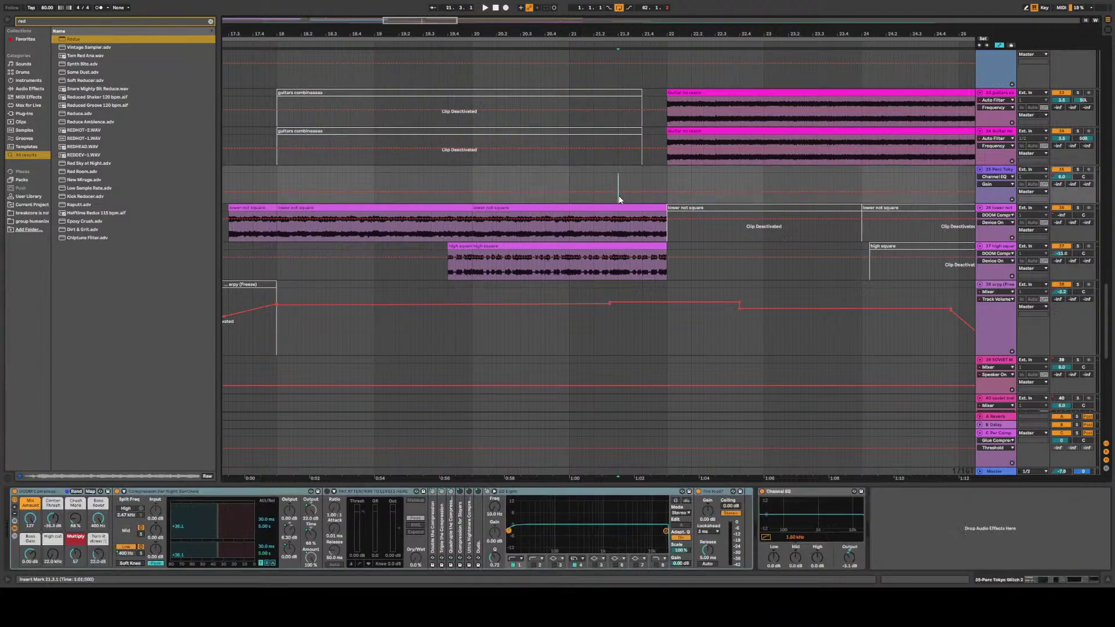
{"action": "scroll", "coordinate": [1112, 246], "scroll_direction": "down", "scroll_amount": 10}
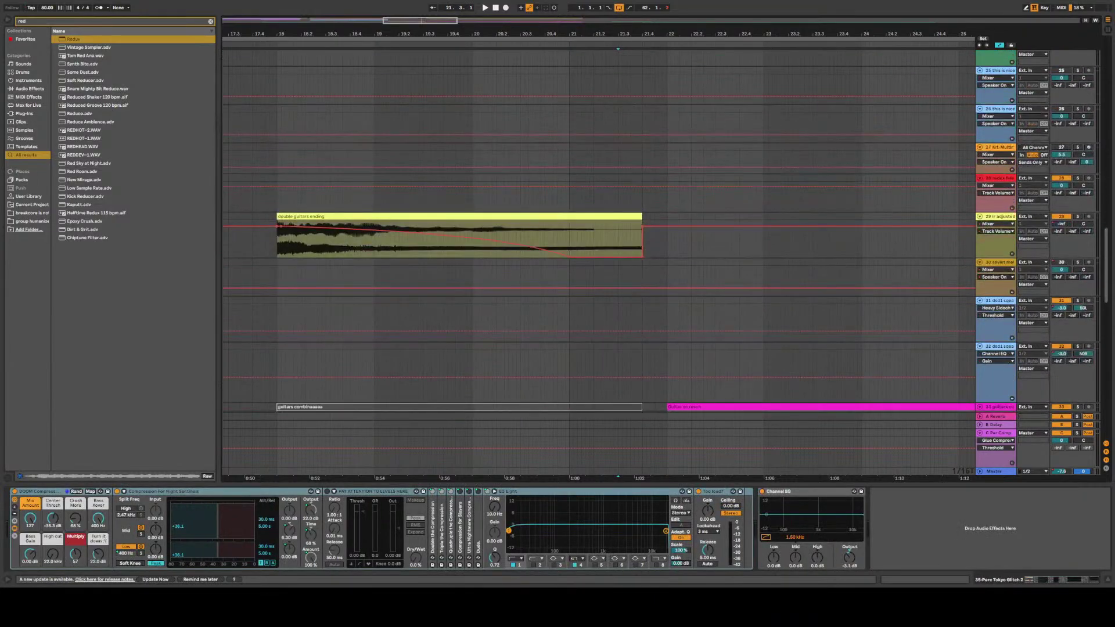
{"action": "scroll", "coordinate": [660, 230], "scroll_direction": "up", "scroll_amount": 15}
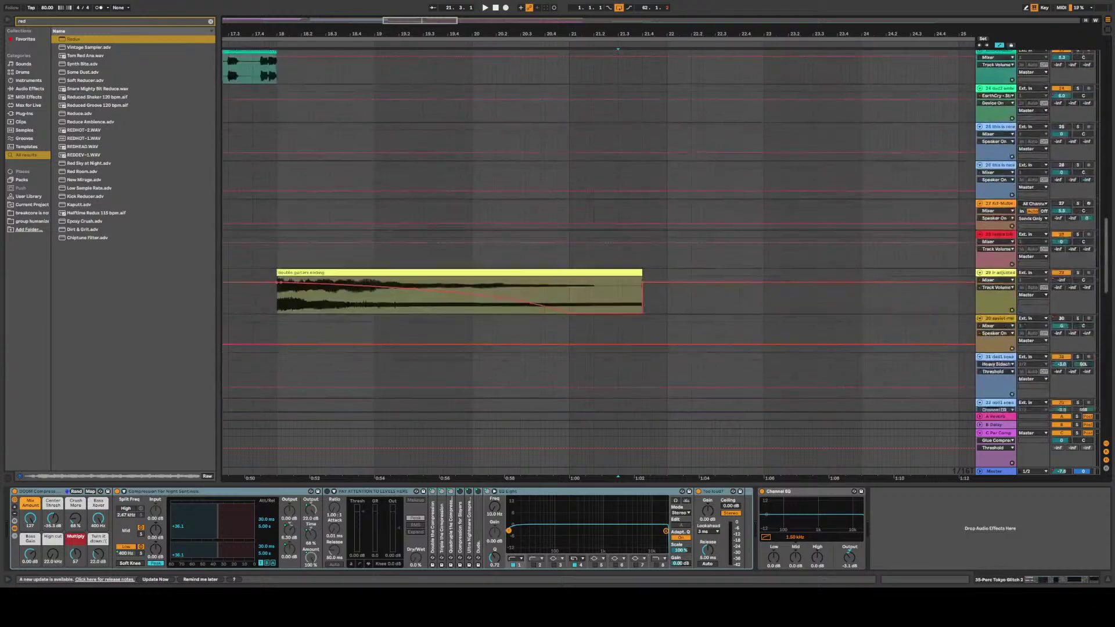
{"action": "scroll", "coordinate": [636, 310], "scroll_direction": "up", "scroll_amount": 10}
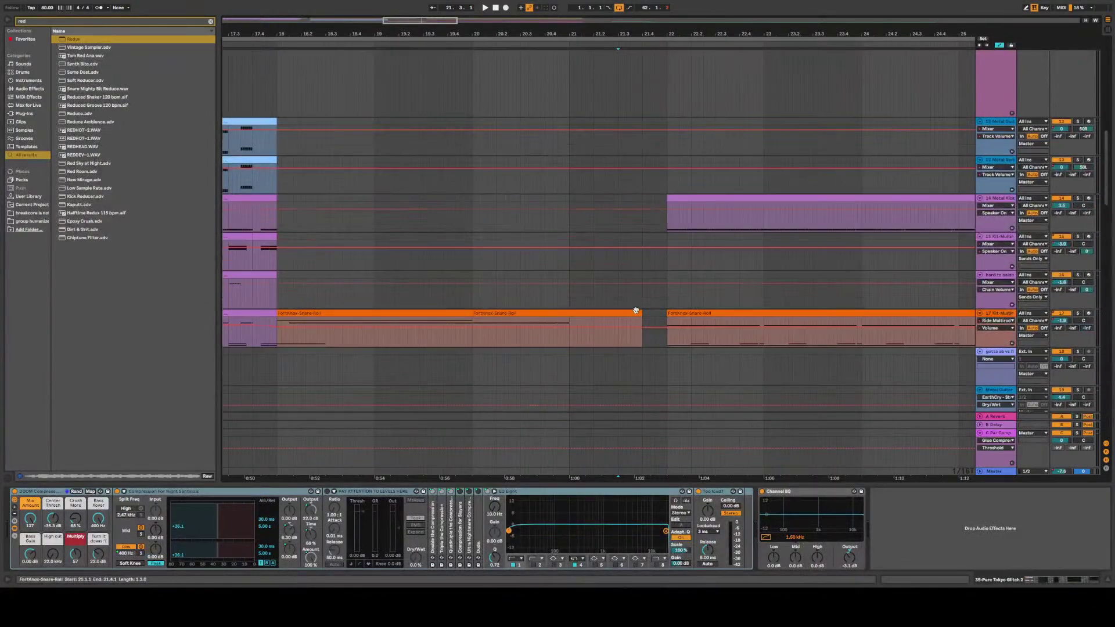
{"action": "double_click", "coordinate": [571, 312]}
{"action": "left_click_drag", "start_coordinate": [726, 183], "coordinate": [688, 139]}
Try the deactivated Multirod Crash 17 note at 4.1 reactivated at velocity 100 and play it back
{"action": "left_click", "coordinate": [746, 88]}
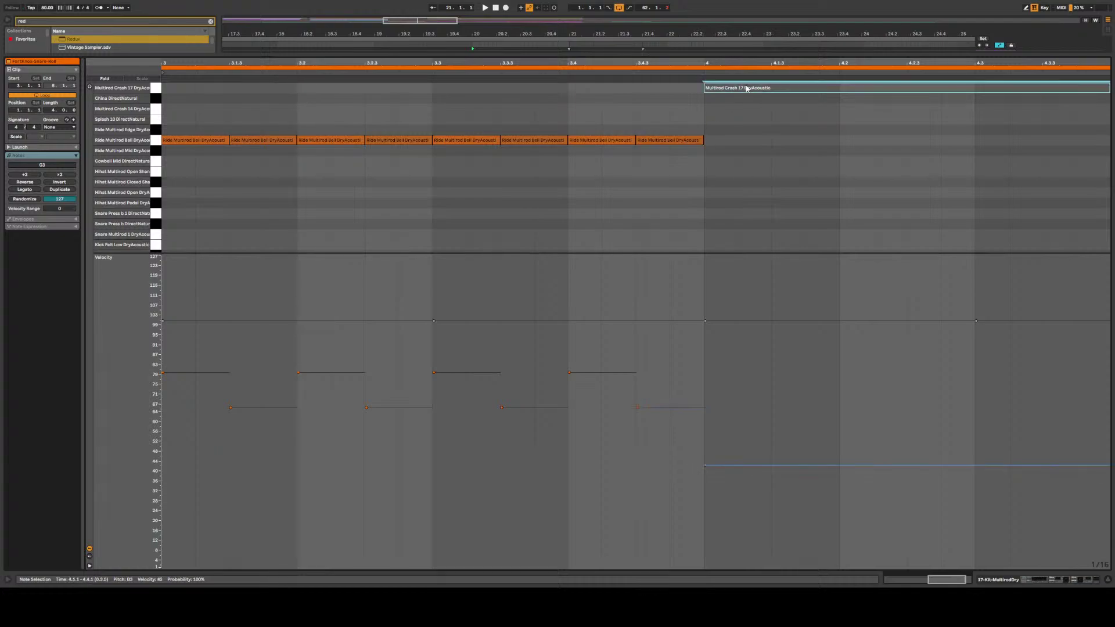
{"action": "mouse_move", "coordinate": [752, 465]}
{"action": "left_mouse_down"}
{"action": "mouse_move", "coordinate": [752, 312]}
{"action": "mouse_move", "coordinate": [746, 322]}
{"action": "left_mouse_up"}
{"action": "key", "text": "space"}
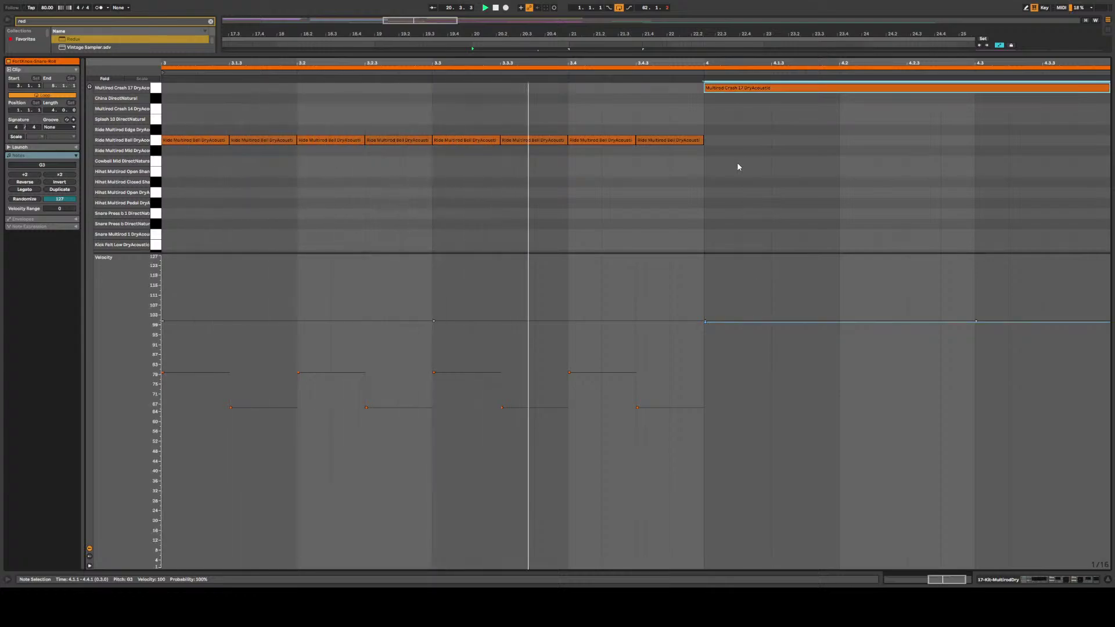
{"action": "left_click_drag", "start_coordinate": [724, 115], "coordinate": [743, 80]}
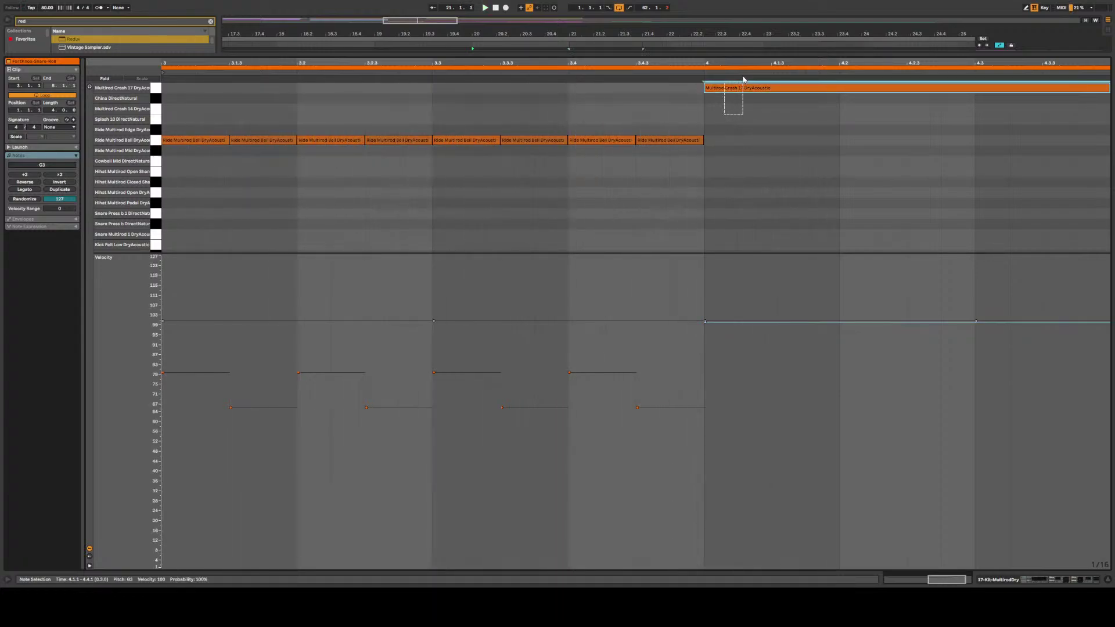
Lower the 4.1 crash note's velocity to 49, undoing a louder try
{"action": "left_click_drag", "start_coordinate": [712, 323], "coordinate": [706, 462]}
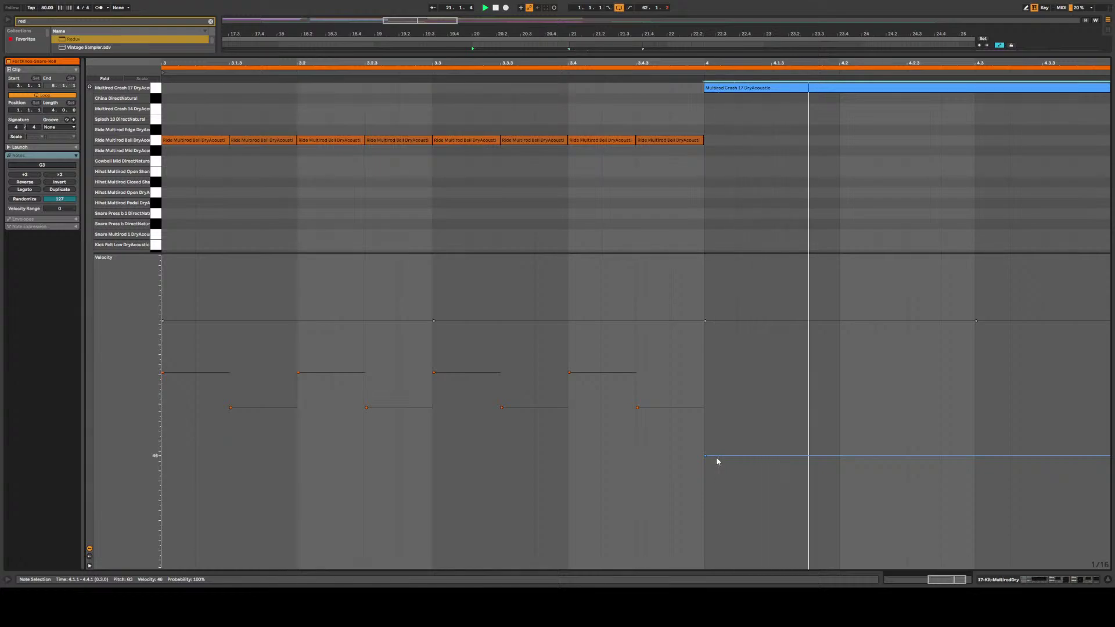
{"action": "left_click_drag", "start_coordinate": [716, 456], "coordinate": [716, 424]}
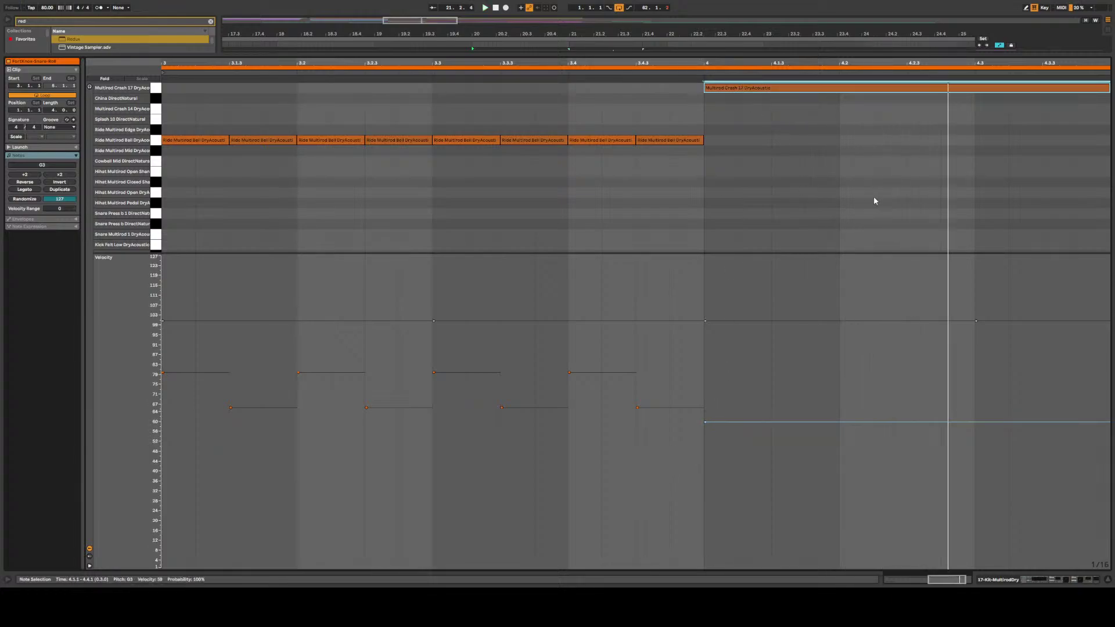
{"action": "key", "text": "ctrl+z"}
Move the 4.1 note down to China DirectNatural, play it back and deactivate it
{"action": "left_click", "coordinate": [767, 79]}
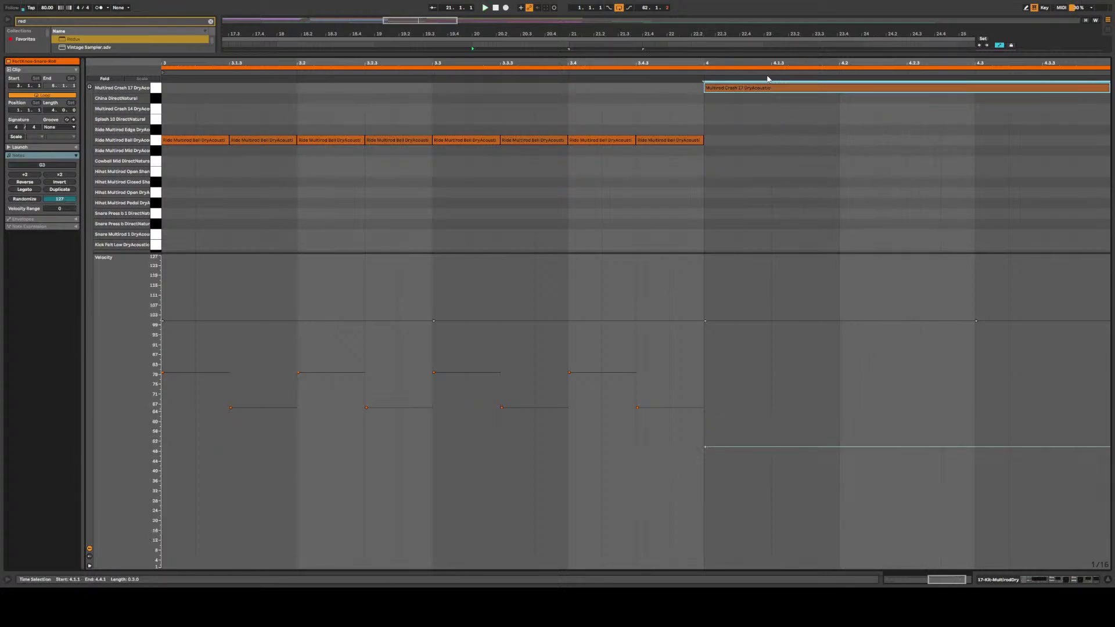
{"action": "key", "text": "Down"}
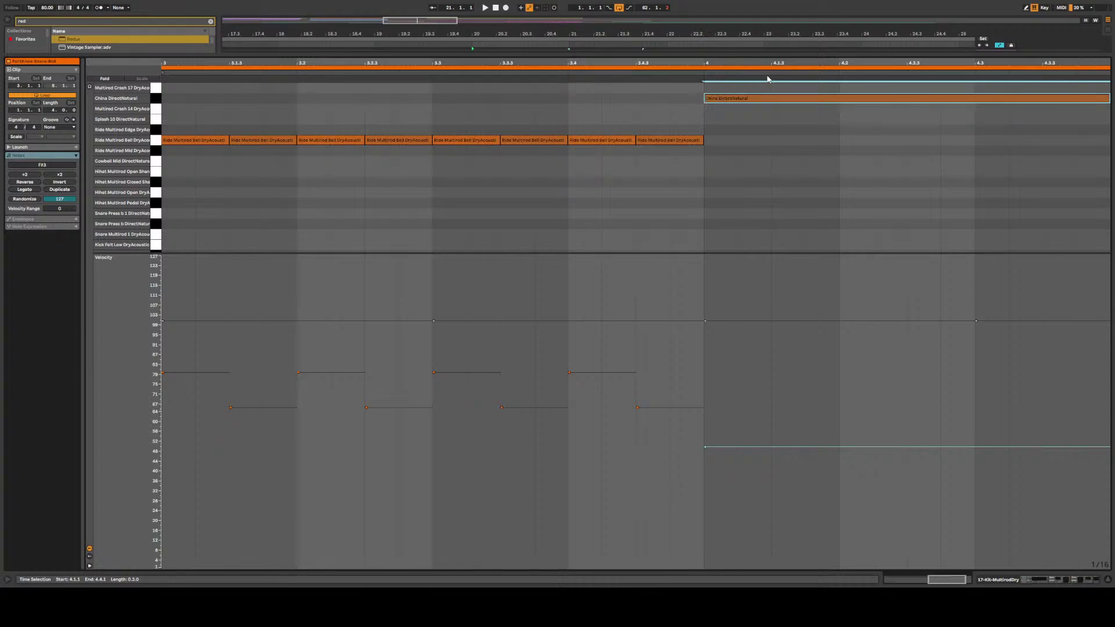
{"action": "key", "text": "space"}
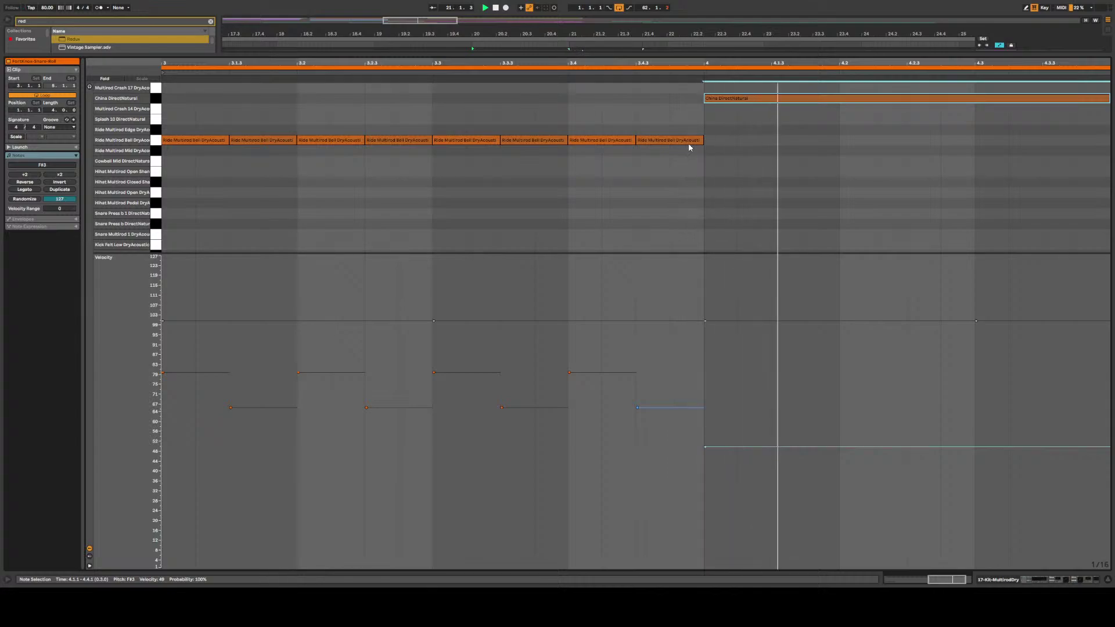
{"action": "left_click", "coordinate": [797, 226]}
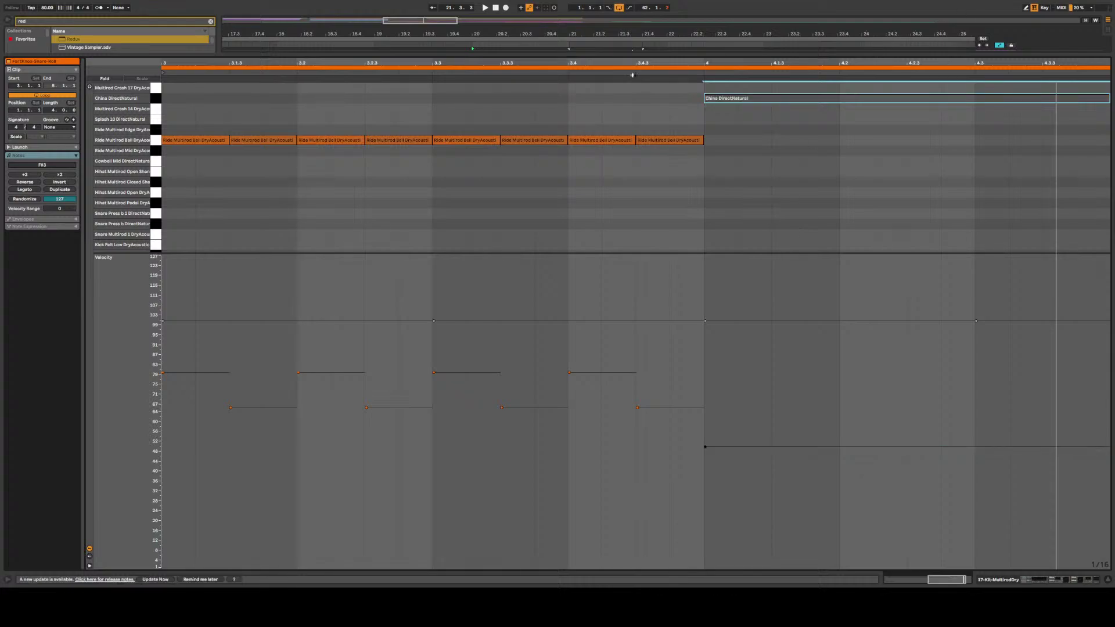
Add a short Kick Felt Low note at 4.1 with velocity 100
{"action": "double_click", "coordinate": [725, 109]}
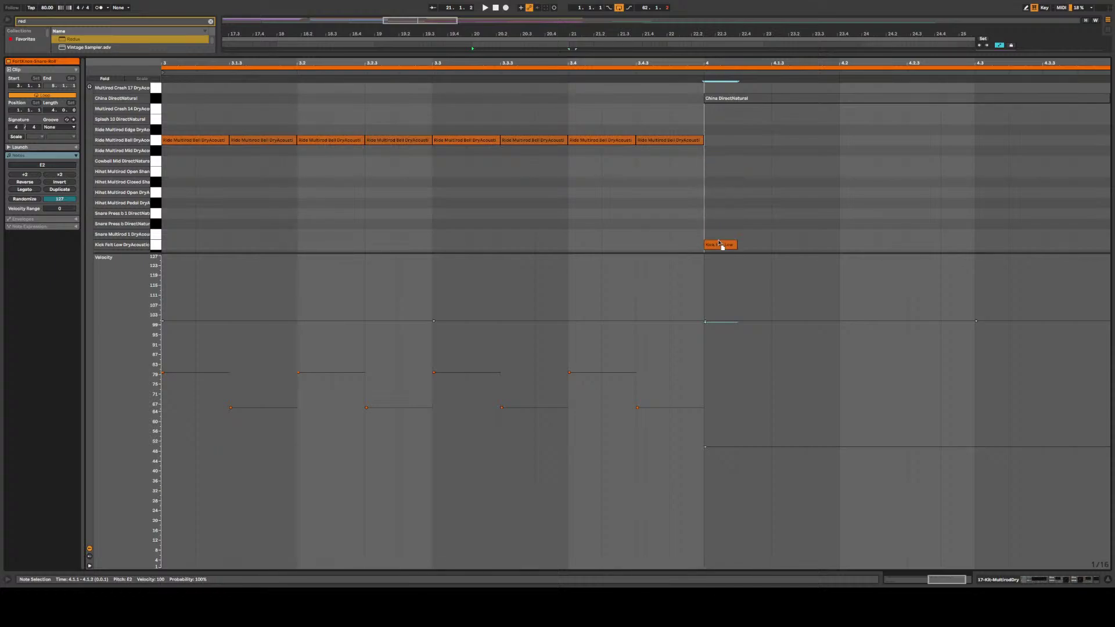
{"action": "left_click_drag", "start_coordinate": [718, 258], "coordinate": [727, 183]}
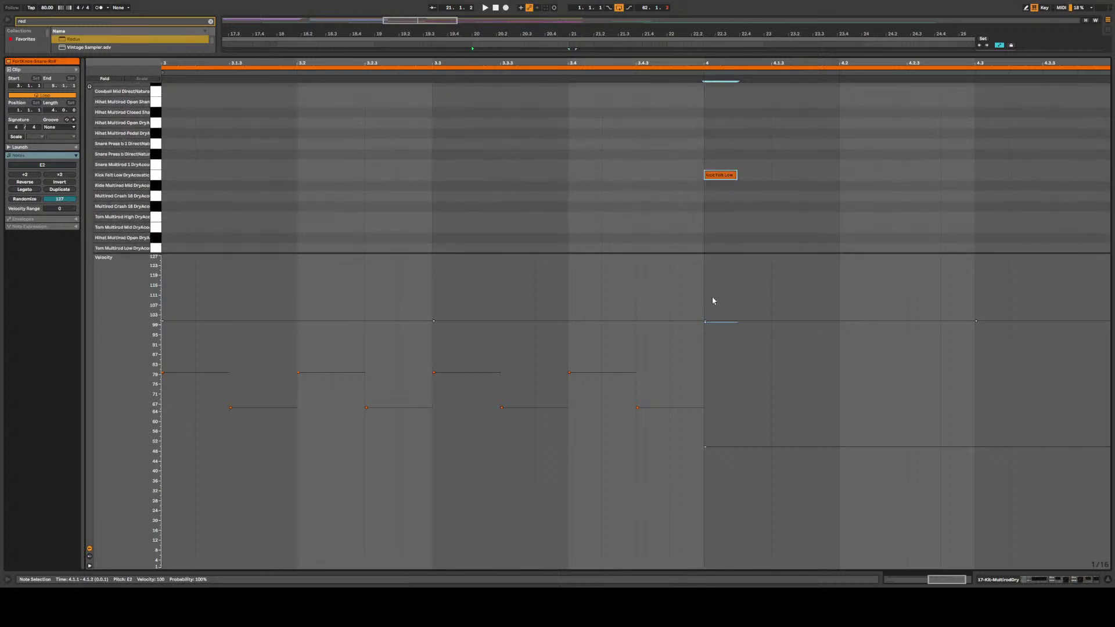
Play the section back and try the 4.1 Kick Felt Low note at velocity 126
{"action": "key", "text": "space"}
{"action": "left_click_drag", "start_coordinate": [717, 324], "coordinate": [716, 259]}
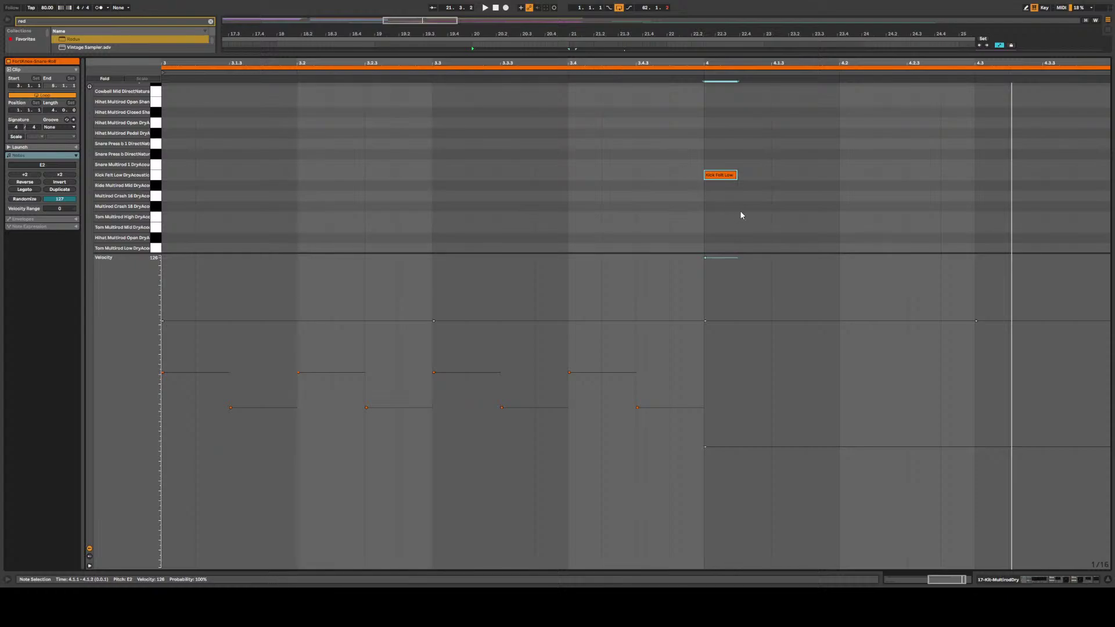
{"action": "scroll", "coordinate": [742, 214], "scroll_direction": "left", "scroll_amount": 3}
{"action": "scroll", "coordinate": [811, 209], "scroll_direction": "right", "scroll_amount": 2}
{"action": "left_click", "coordinate": [847, 198]}
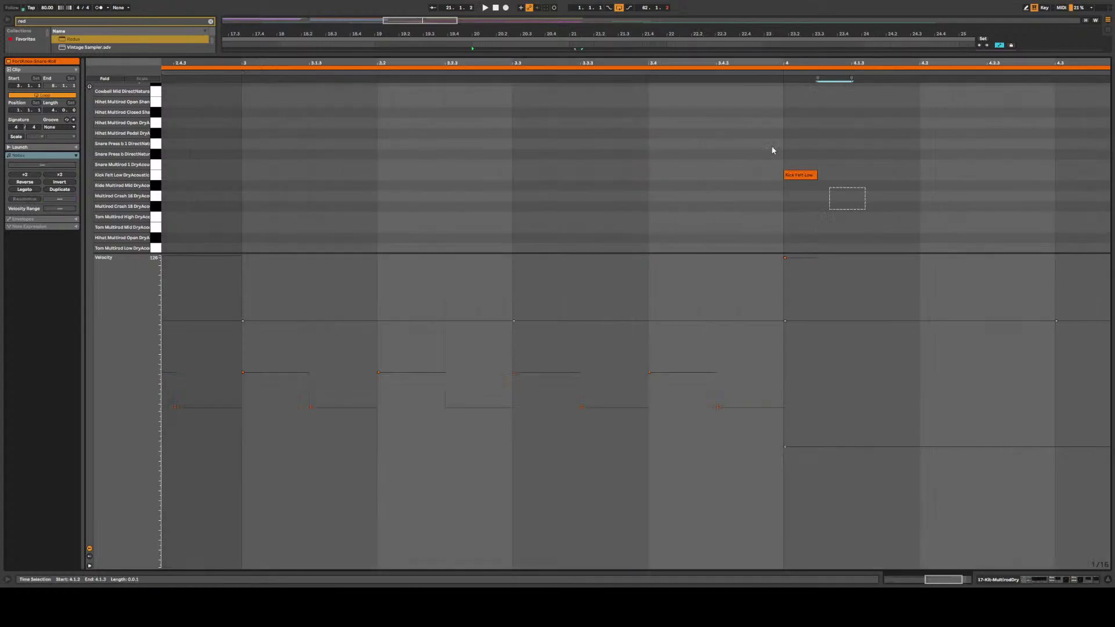
Lower the 4.1 Kick Felt Low note's velocity to about 65, then reactivate the 4.1 China DirectNatural note and play the section back
{"action": "left_click", "coordinate": [799, 175]}
{"action": "scroll", "coordinate": [818, 155], "scroll_direction": "up", "scroll_amount": 4}
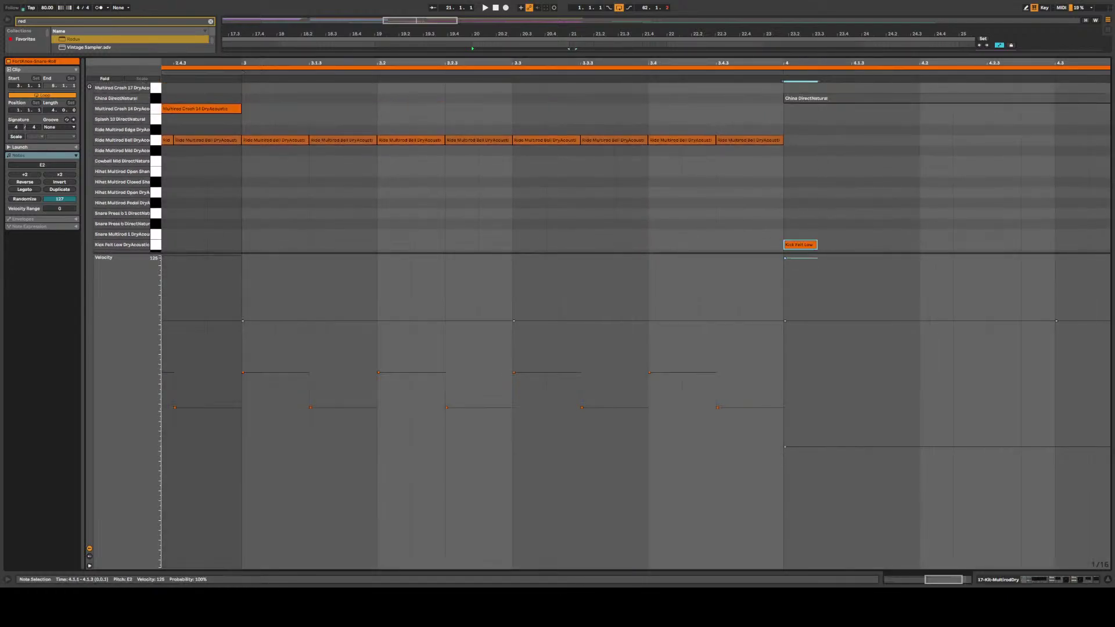
{"action": "left_click", "coordinate": [814, 99]}
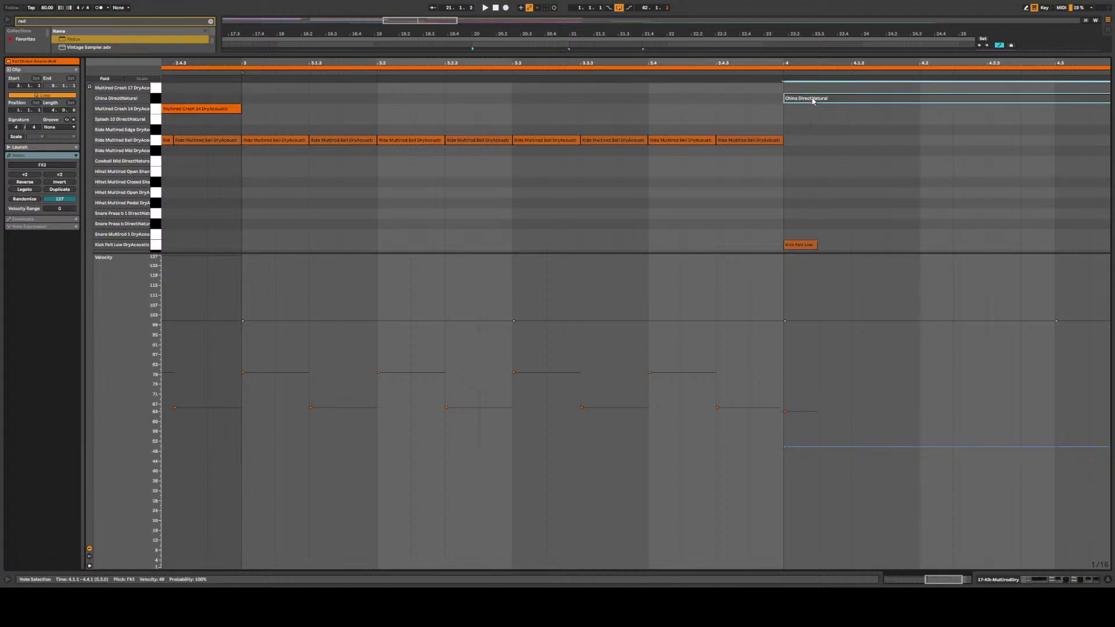
{"action": "key", "text": "0"}
{"action": "key", "text": "space"}
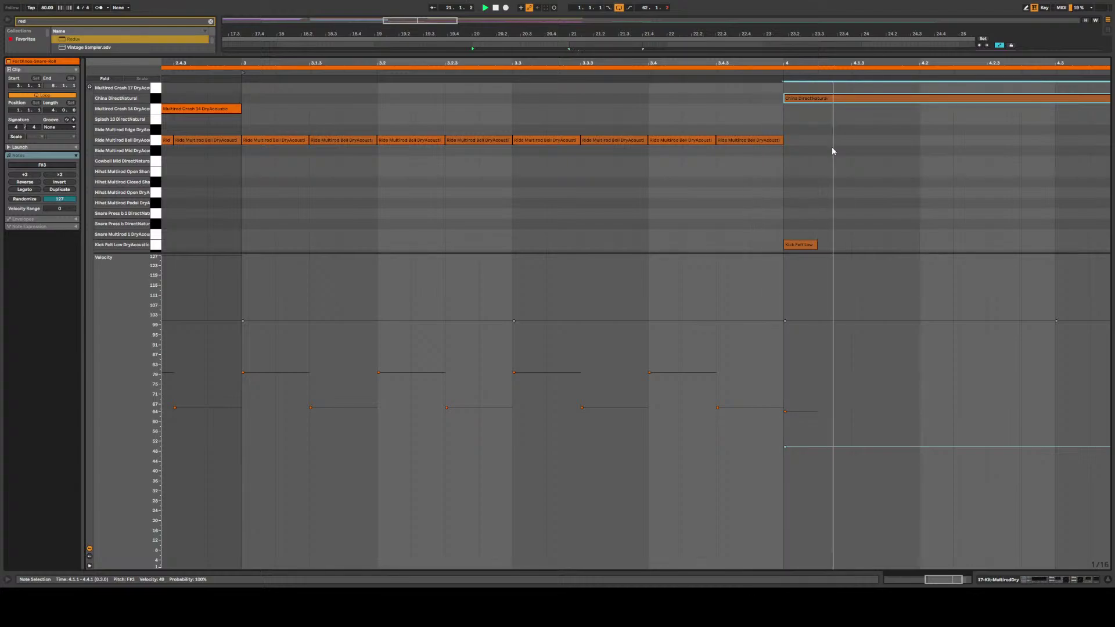
Try a copy of the Kick Felt Low note at 4.3, then delete it
{"action": "key", "text": "minus"}
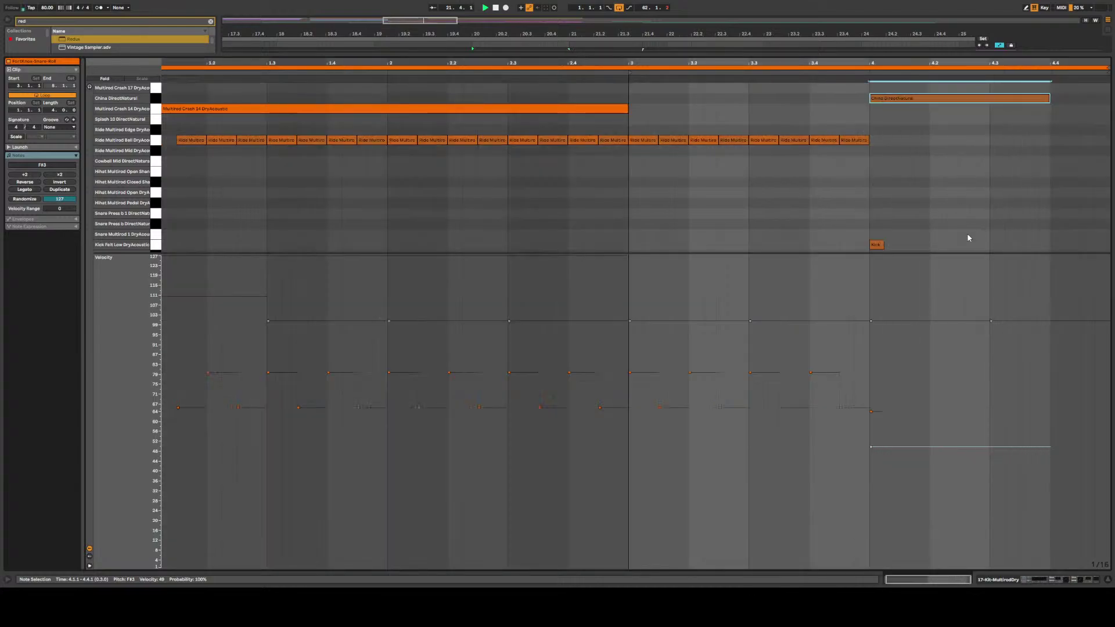
{"action": "left_click", "coordinate": [876, 244]}
{"action": "left_click_drag", "start_coordinate": [875, 238], "coordinate": [996, 242]}
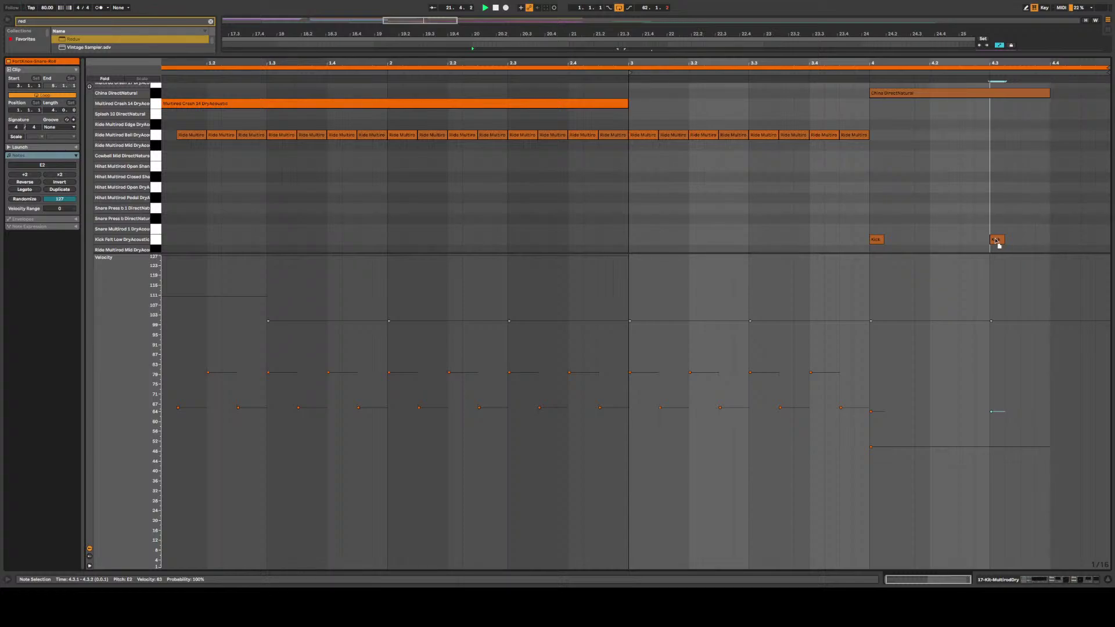
{"action": "scroll", "coordinate": [1004, 241], "scroll_direction": "down", "scroll_amount": 1}
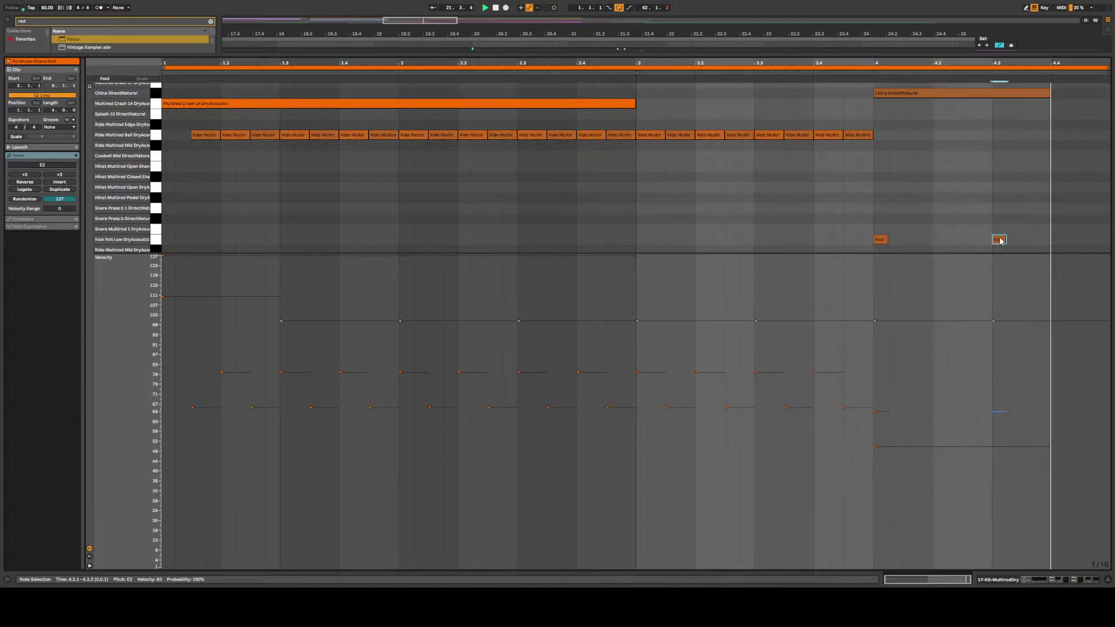
{"action": "key", "text": "Delete"}
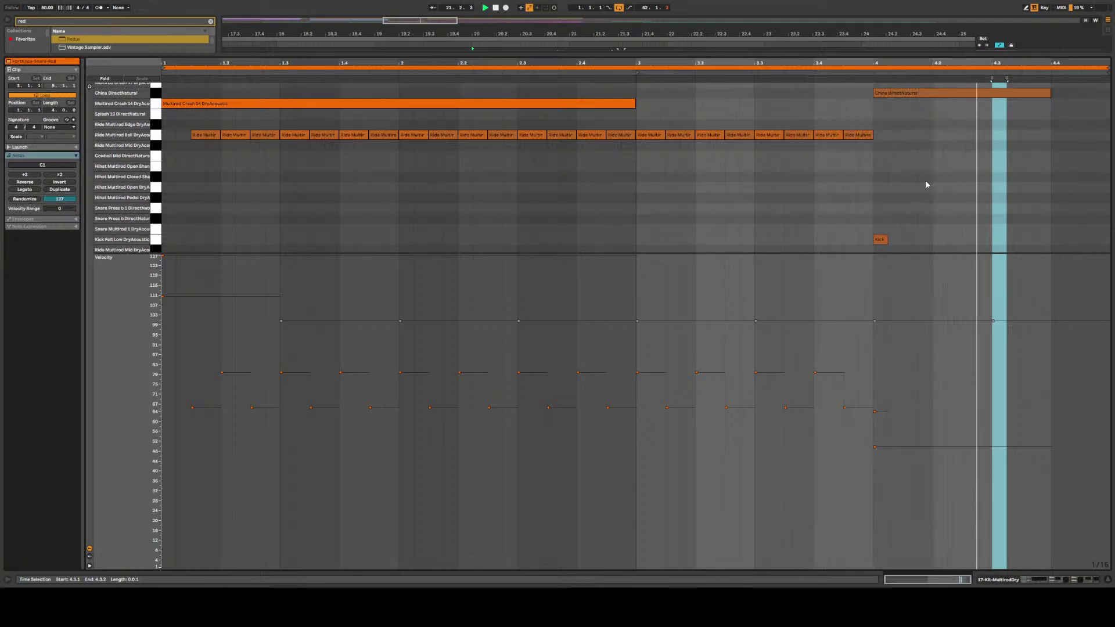
Try a short accent note at 3.4.4 on Splash 10 DirectNatural, then delete it
{"action": "scroll", "coordinate": [871, 191], "scroll_direction": "up", "scroll_amount": 1}
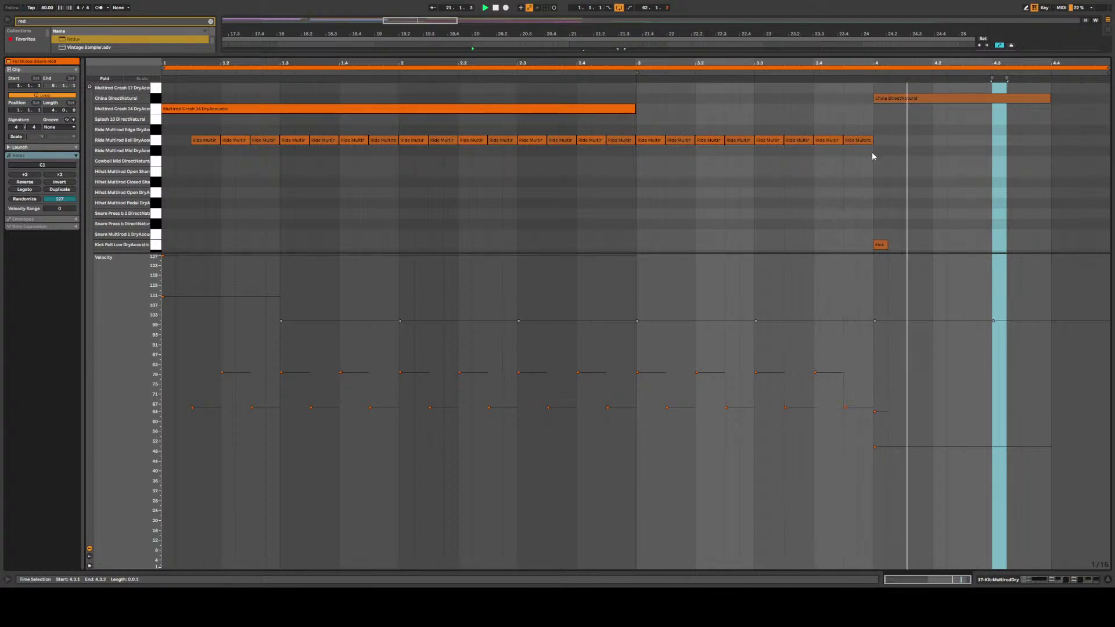
{"action": "left_click", "coordinate": [859, 96]}
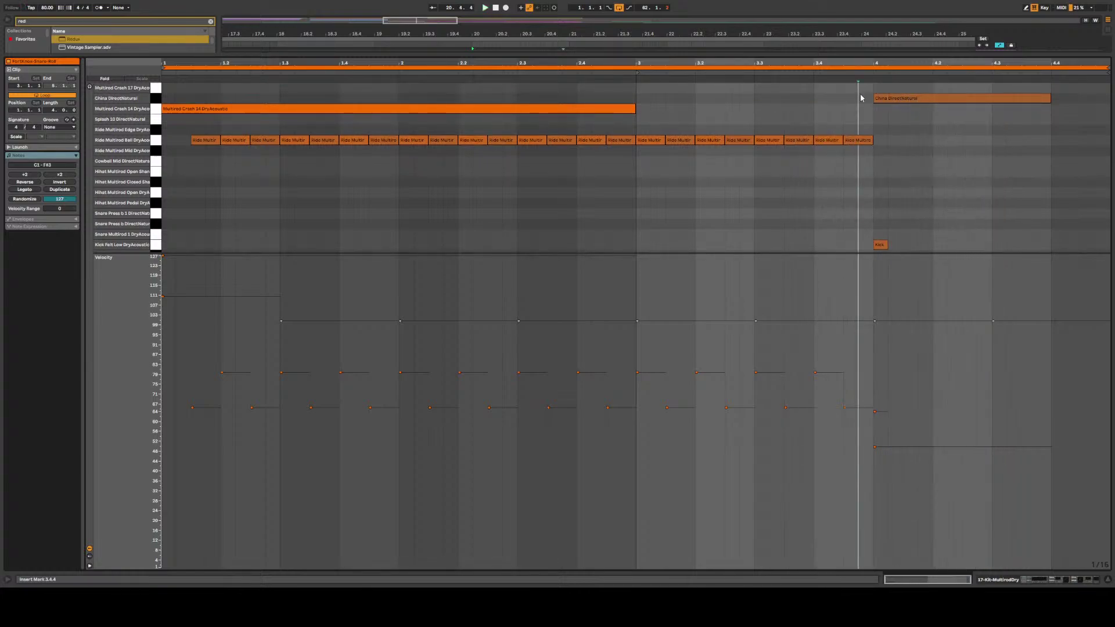
{"action": "double_click", "coordinate": [864, 130]}
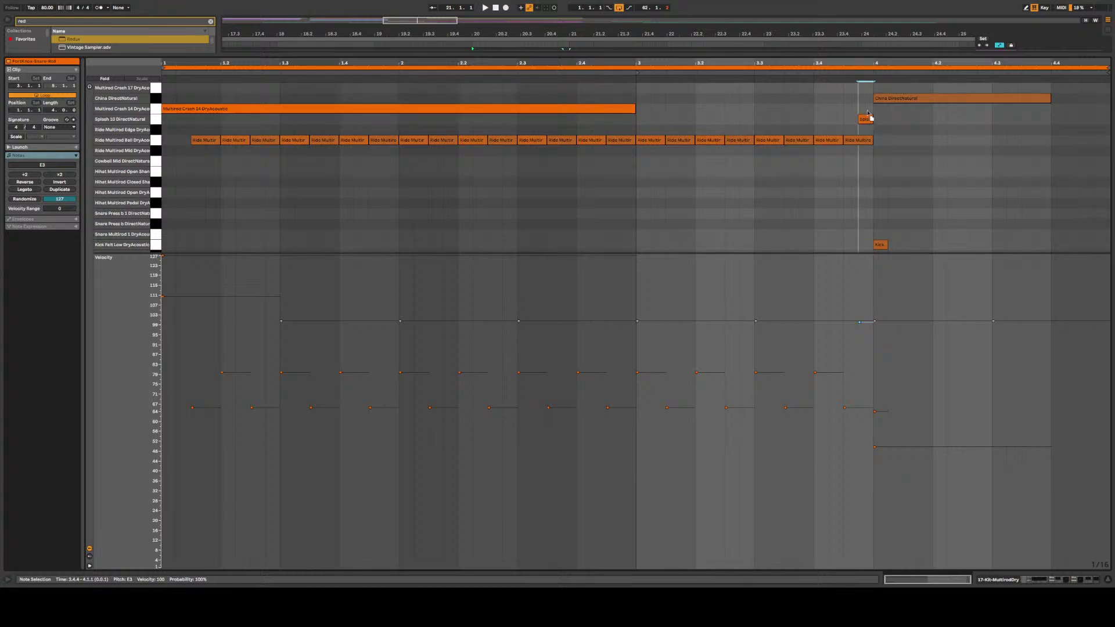
{"action": "key", "text": "Delete"}
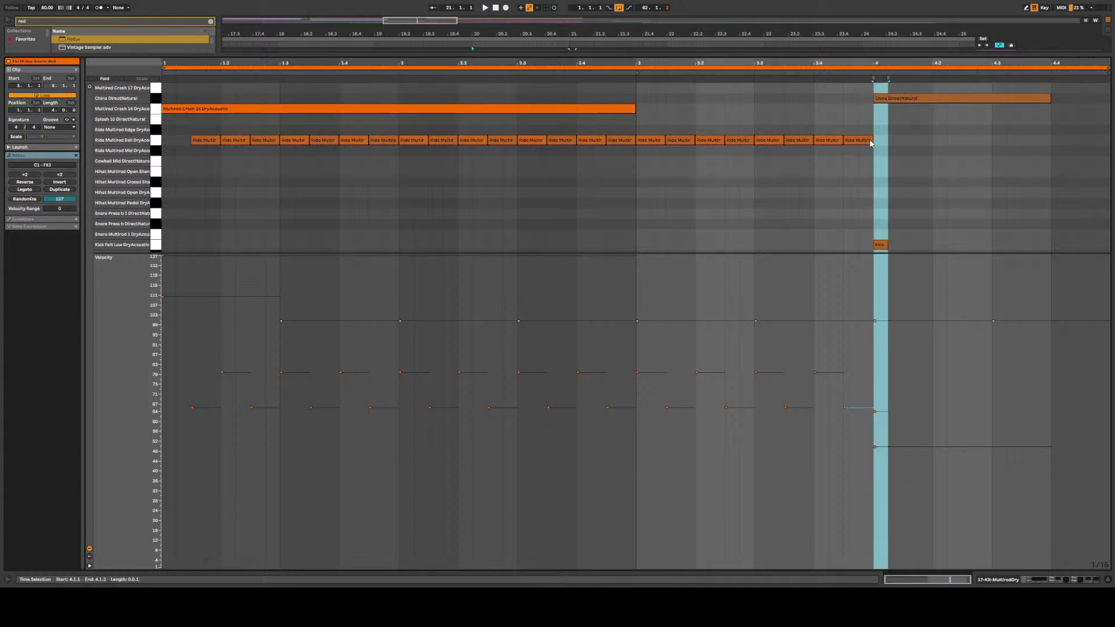
Shorten the last Ride Multirod Bell note before bar 4 to a sixteenth and duplicate it to 3.4.4
{"action": "left_click", "coordinate": [864, 141]}
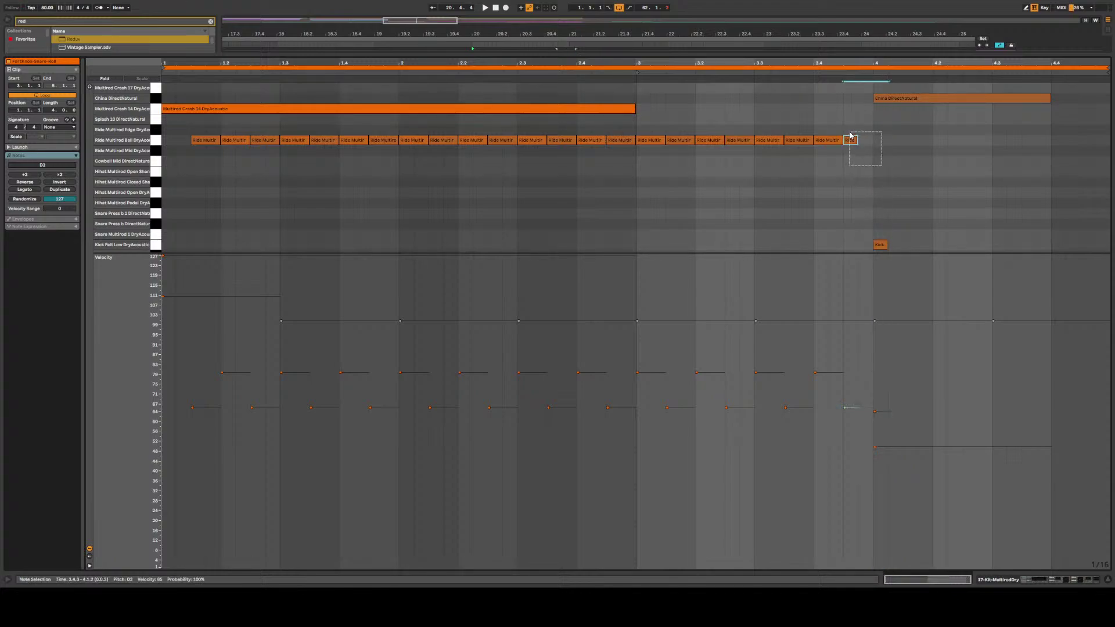
{"action": "left_click_drag", "start_coordinate": [893, 140], "coordinate": [865, 141]}
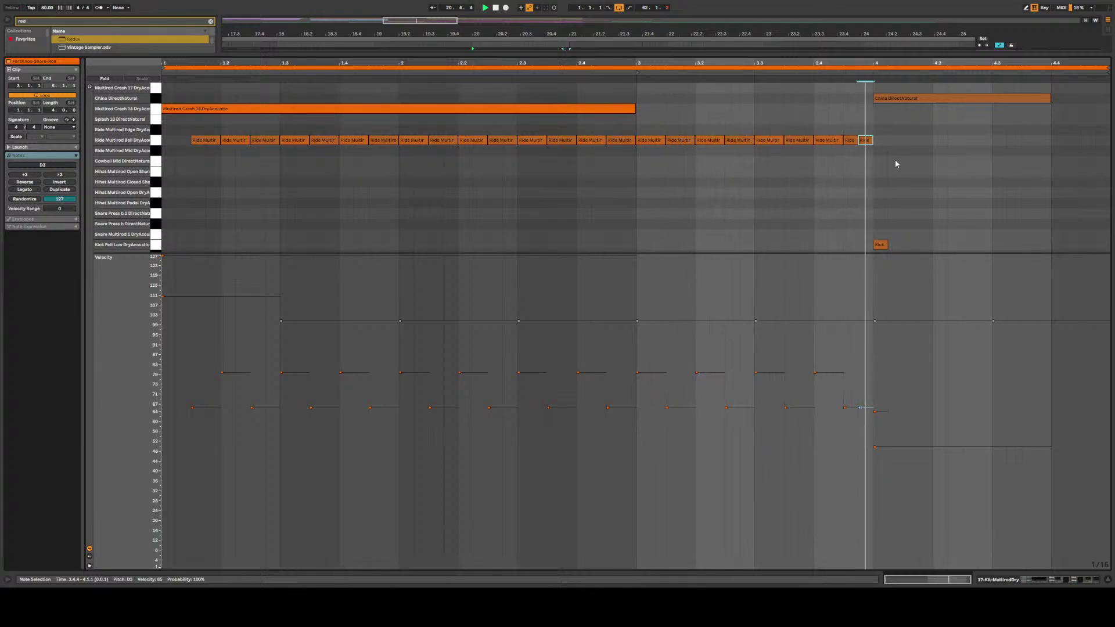
{"action": "scroll", "coordinate": [876, 154], "scroll_direction": "up", "scroll_amount": 5}
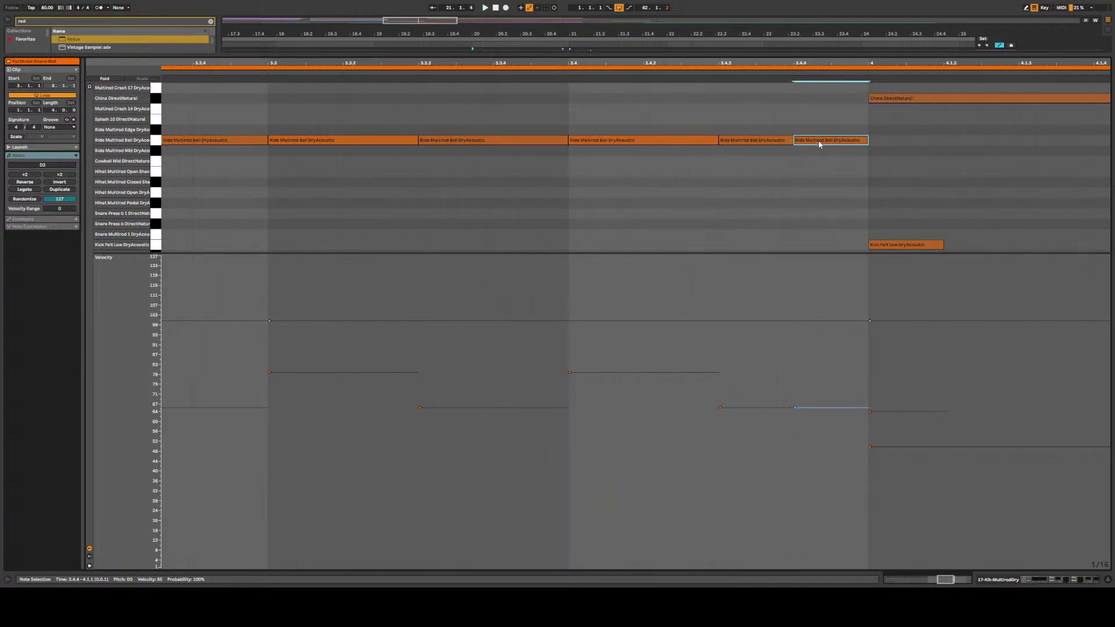
Move the 3.4.4 ride note down to Hihat Multirod Open and add a sixteenth-long Hihat Multirod Pedal note at 4.1
{"action": "left_click_drag", "start_coordinate": [823, 121], "coordinate": [830, 238]}
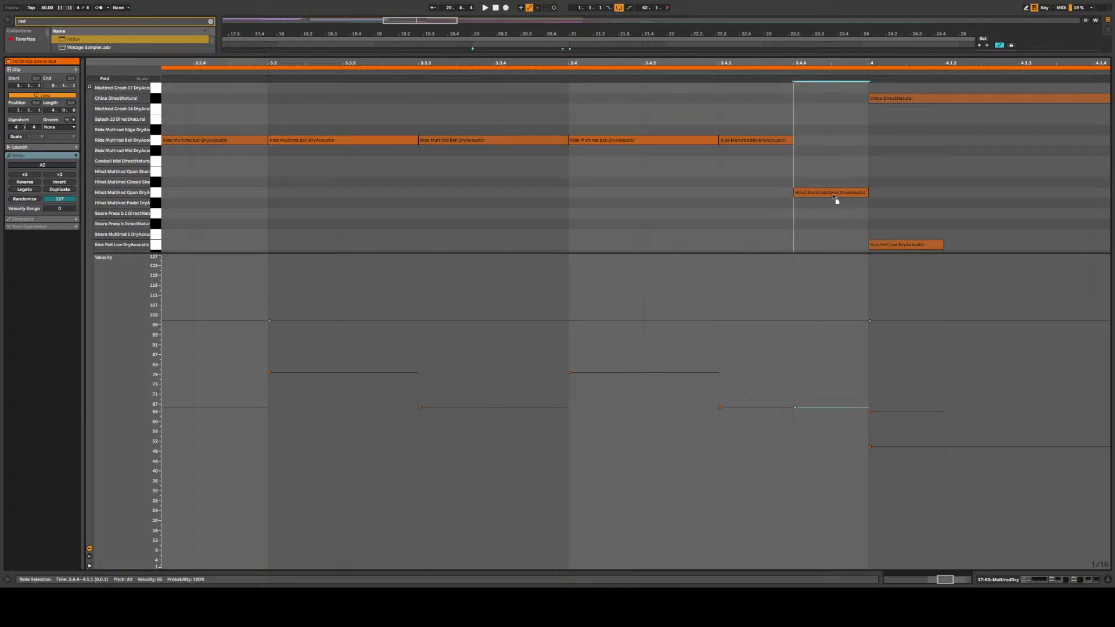
{"action": "mouse_move", "coordinate": [885, 193]}
{"action": "left_mouse_down"}
{"action": "mouse_move", "coordinate": [900, 192]}
{"action": "mouse_move", "coordinate": [900, 205]}
{"action": "left_mouse_up"}
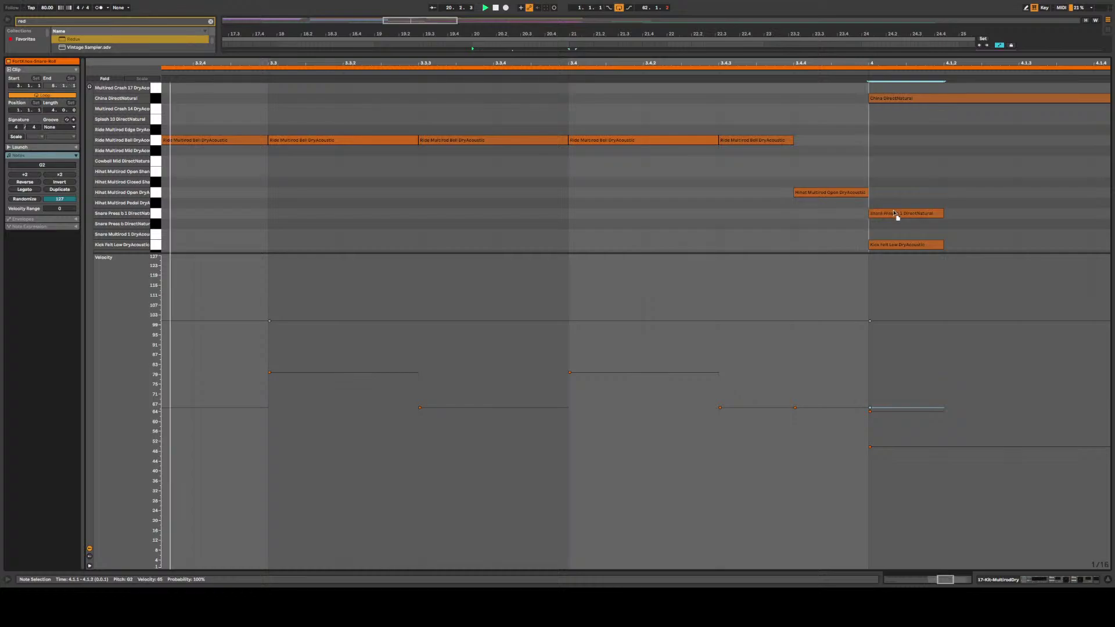
{"action": "key", "text": "ctrl+z"}
{"action": "key", "text": "ctrl+z"}
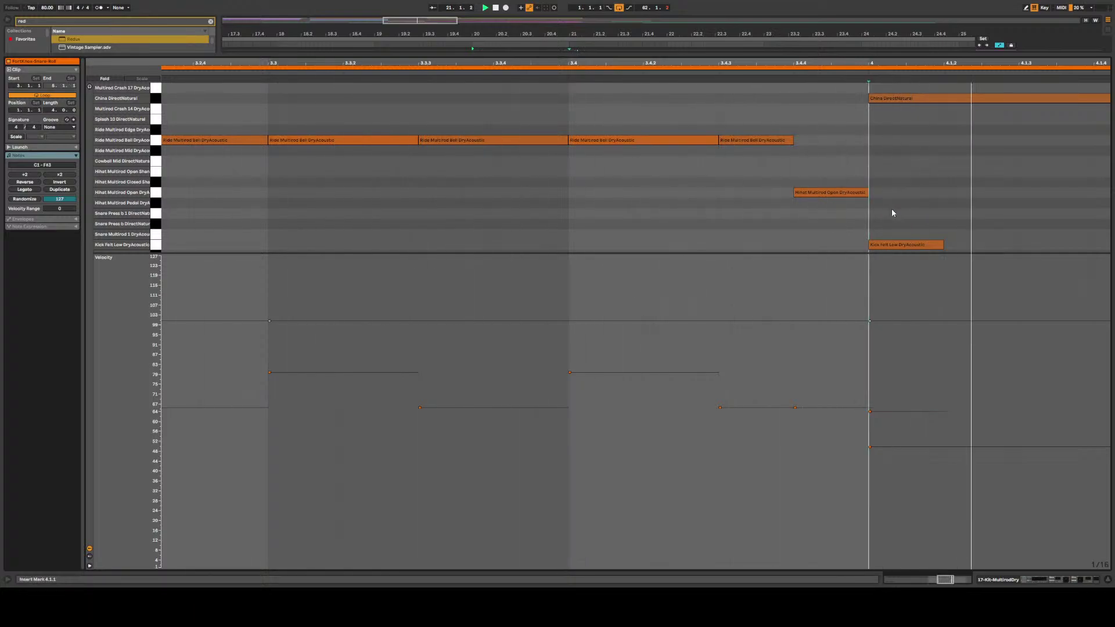
{"action": "left_click_drag", "start_coordinate": [883, 194], "coordinate": [883, 204]}
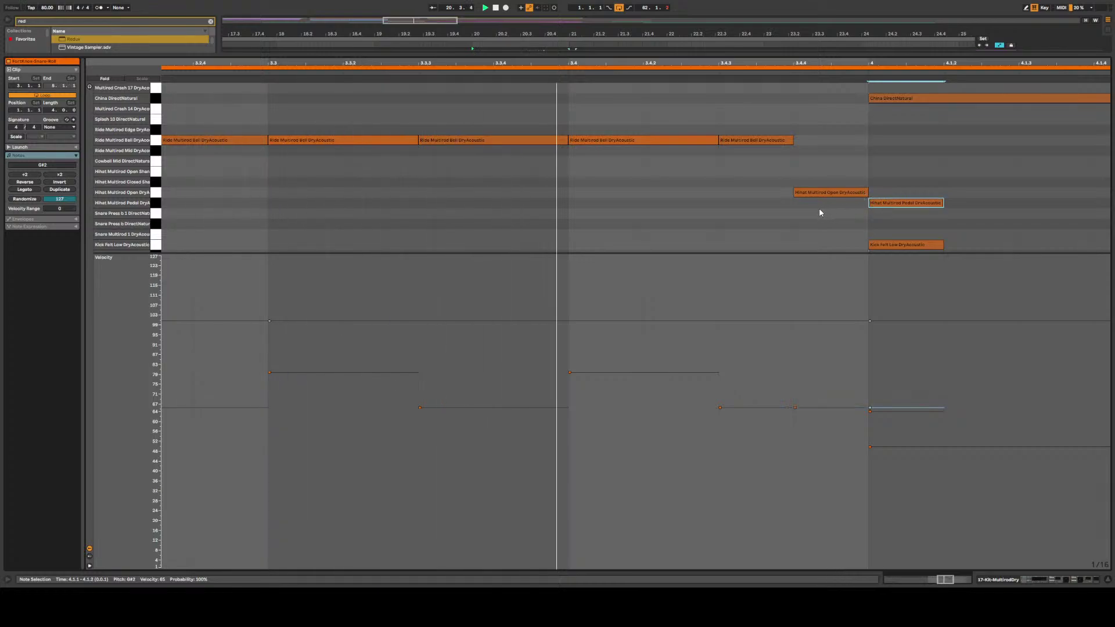
Try the China DirectNatural note shortened to end at 4.3, with a copy at 4.3 raised to a velocity of about 78
{"action": "scroll", "coordinate": [880, 225], "scroll_direction": "down", "scroll_amount": 5}
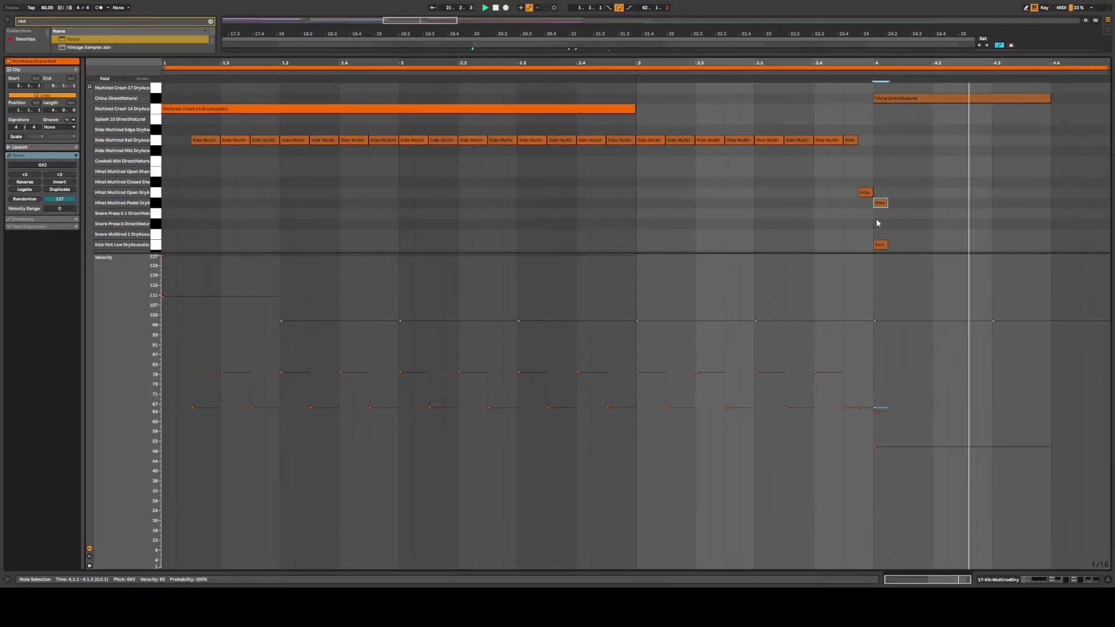
{"action": "left_click_drag", "start_coordinate": [1048, 99], "coordinate": [987, 101]}
{"action": "key", "text": "ctrl+d"}
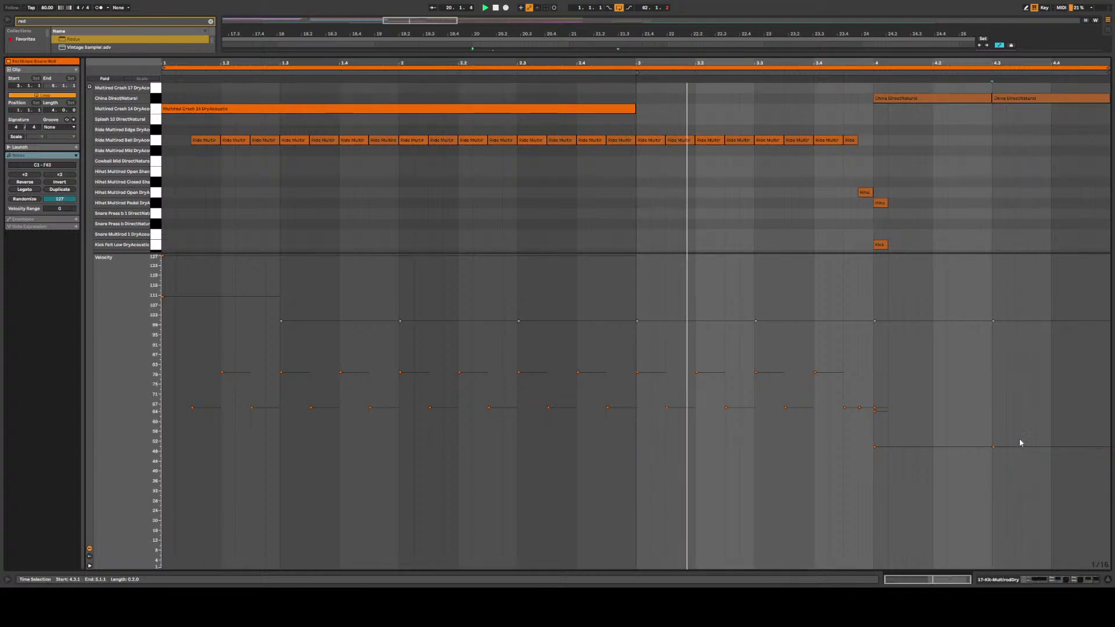
{"action": "left_click_drag", "start_coordinate": [1018, 448], "coordinate": [1018, 373]}
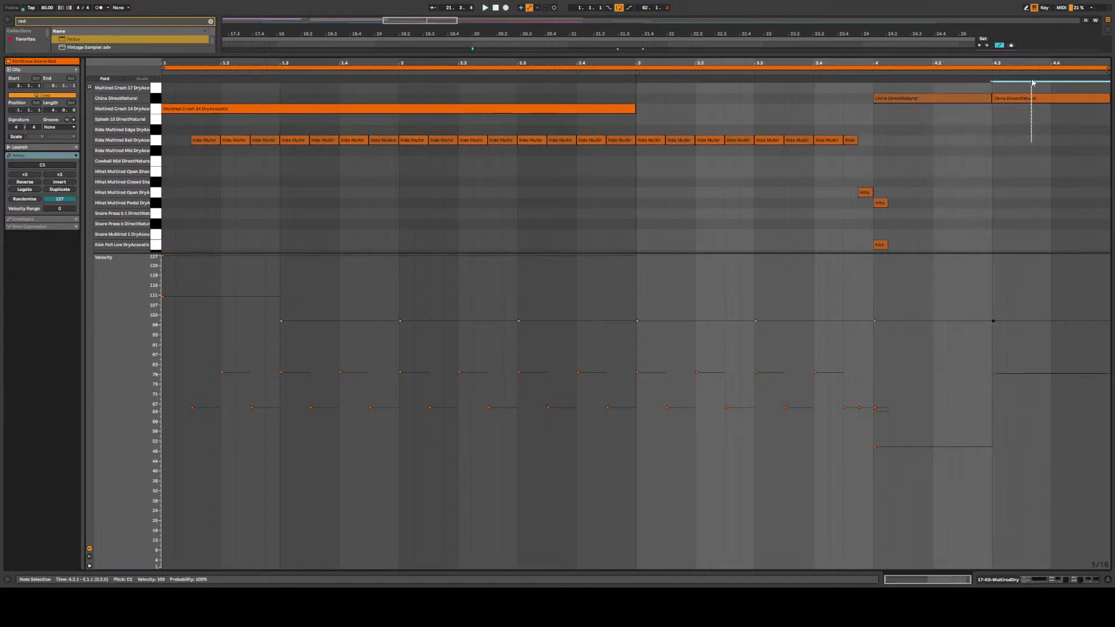
Try both China notes on Hihat Multirod Open Shank, play them back and return them to China DirectNatural
{"action": "left_click_drag", "start_coordinate": [913, 82], "coordinate": [910, 176]}
{"action": "key", "text": "space"}
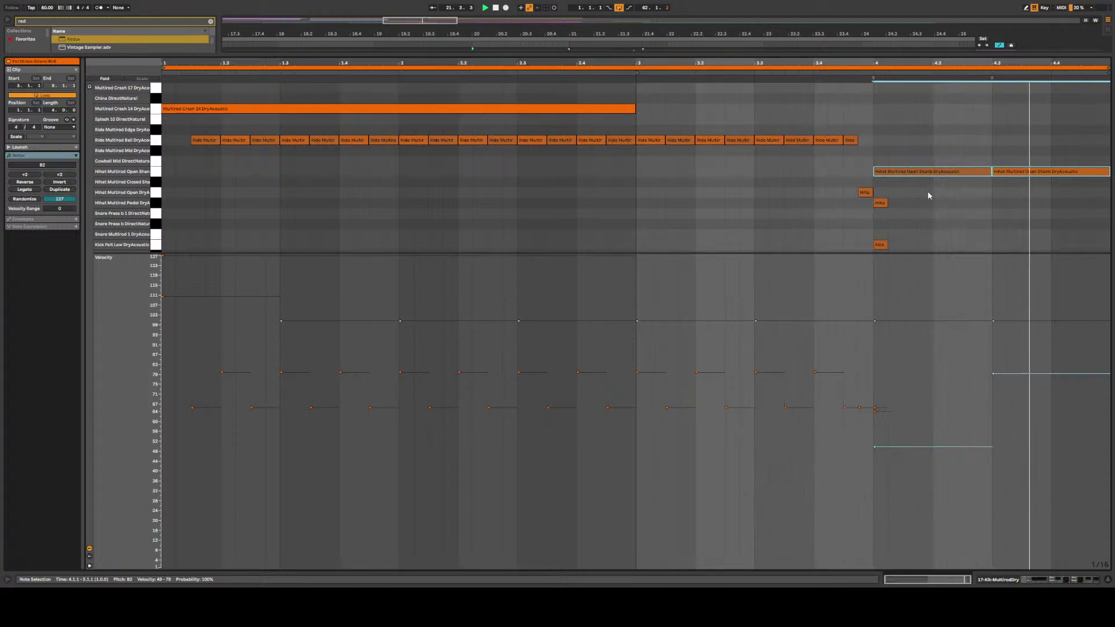
{"action": "key", "text": "Up"}
{"action": "key", "text": "Up"}
{"action": "key", "text": "Up"}
{"action": "key", "text": "Up"}
{"action": "key", "text": "Up"}
{"action": "key", "text": "Up"}
{"action": "key", "text": "Up"}
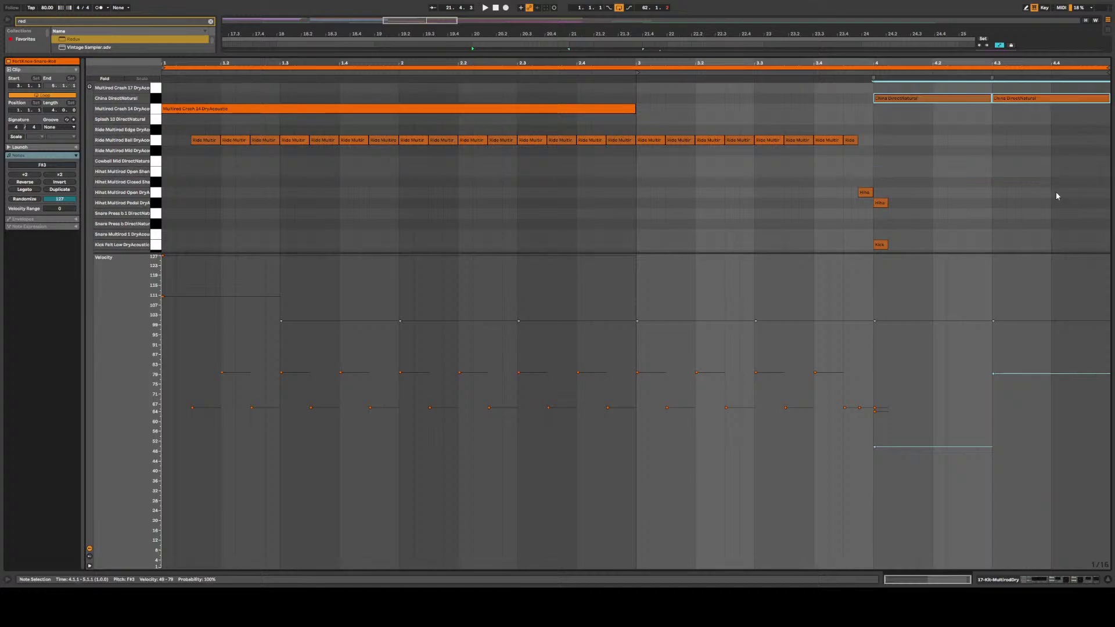
Delete the China DirectNatural note at 4.3 and extend the 4.1 China note to the end of bar 4
{"action": "left_click", "coordinate": [1049, 99]}
{"action": "key", "text": "Delete"}
{"action": "key", "text": "space"}
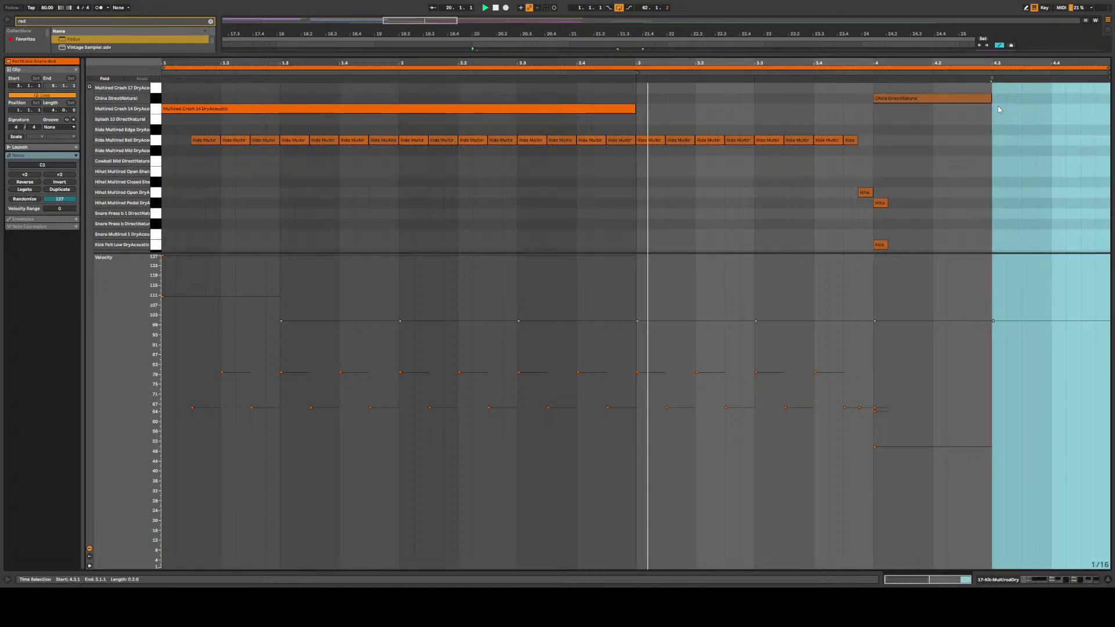
{"action": "left_click_drag", "start_coordinate": [990, 105], "coordinate": [1107, 102]}
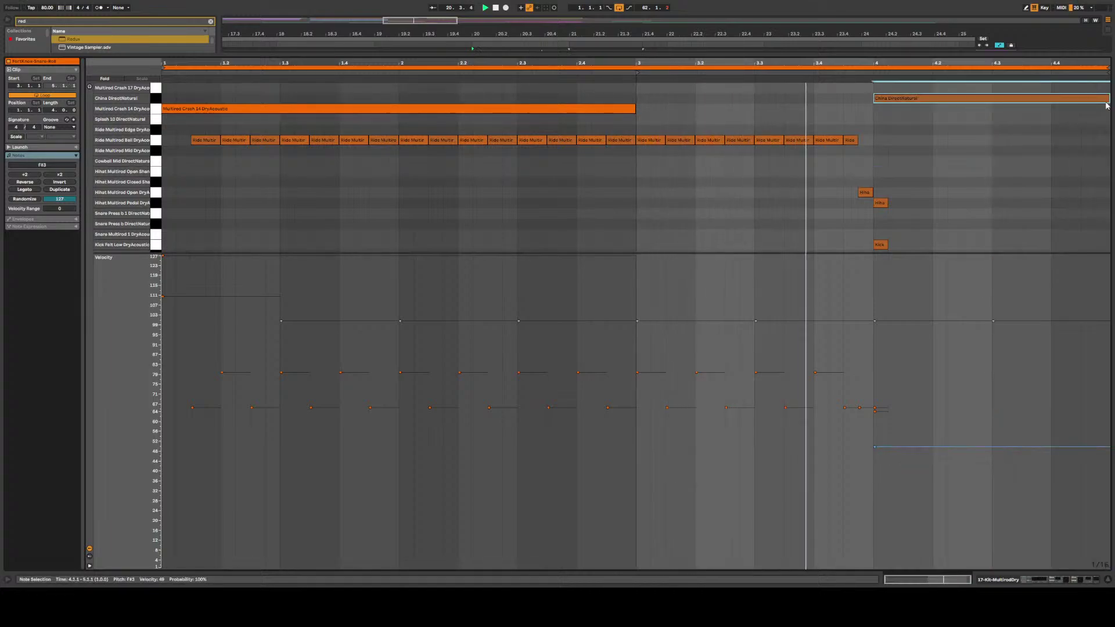
Raise the 3.4.4 Hihat Multirod Open note's velocity to about 79 and return to the arrangement with the drum kit's devices shown
{"action": "left_click", "coordinate": [867, 201]}
{"action": "left_click_drag", "start_coordinate": [859, 389], "coordinate": [860, 372]}
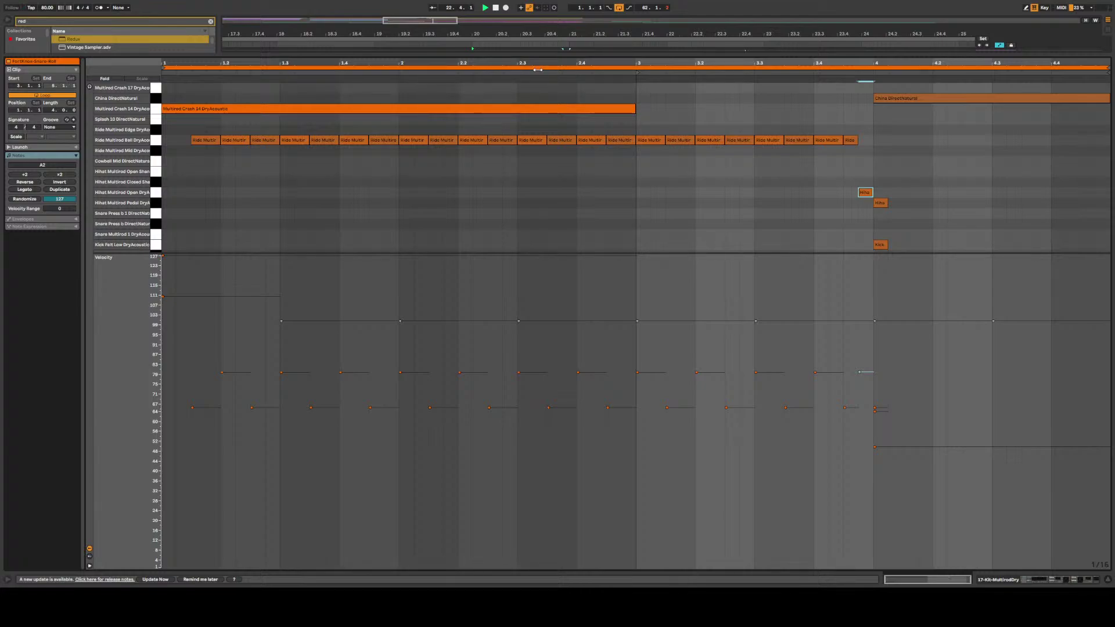
{"action": "left_click", "coordinate": [1038, 578]}
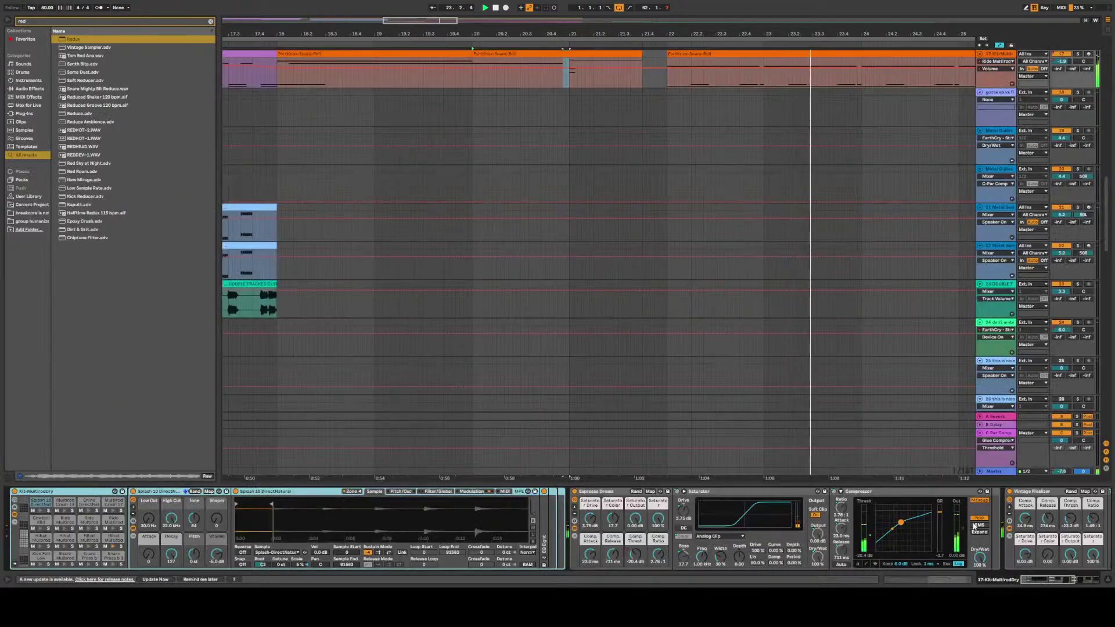
Solo the Tesla Riser track and display its Blur Send Gain automation around bars 21 to 23
{"action": "scroll", "coordinate": [1105, 321], "scroll_direction": "down", "scroll_amount": 5}
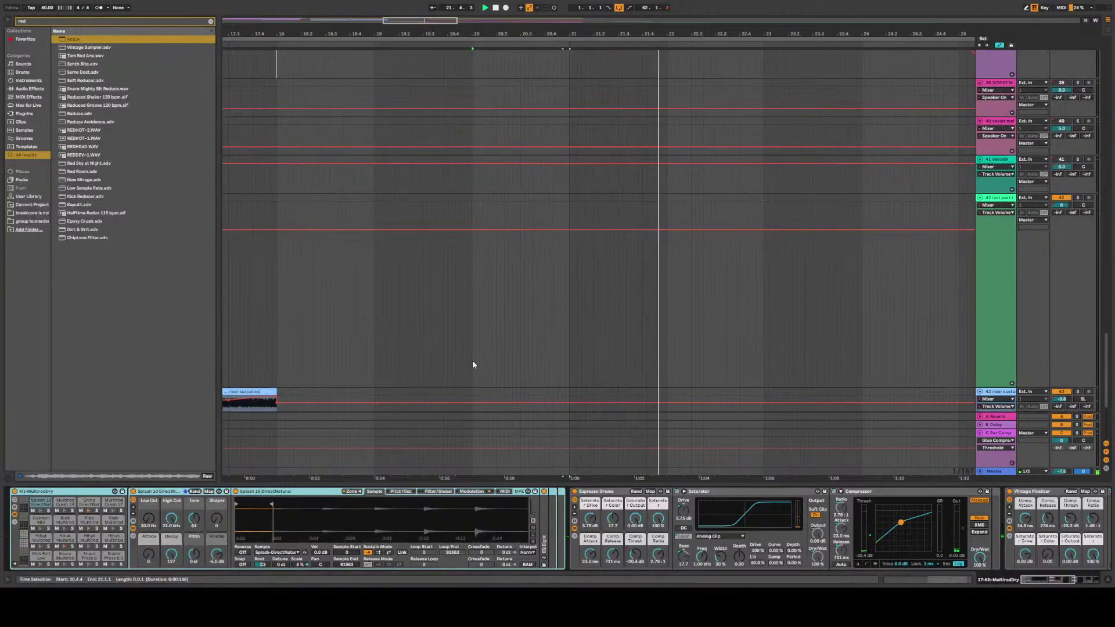
{"action": "key", "text": "w"}
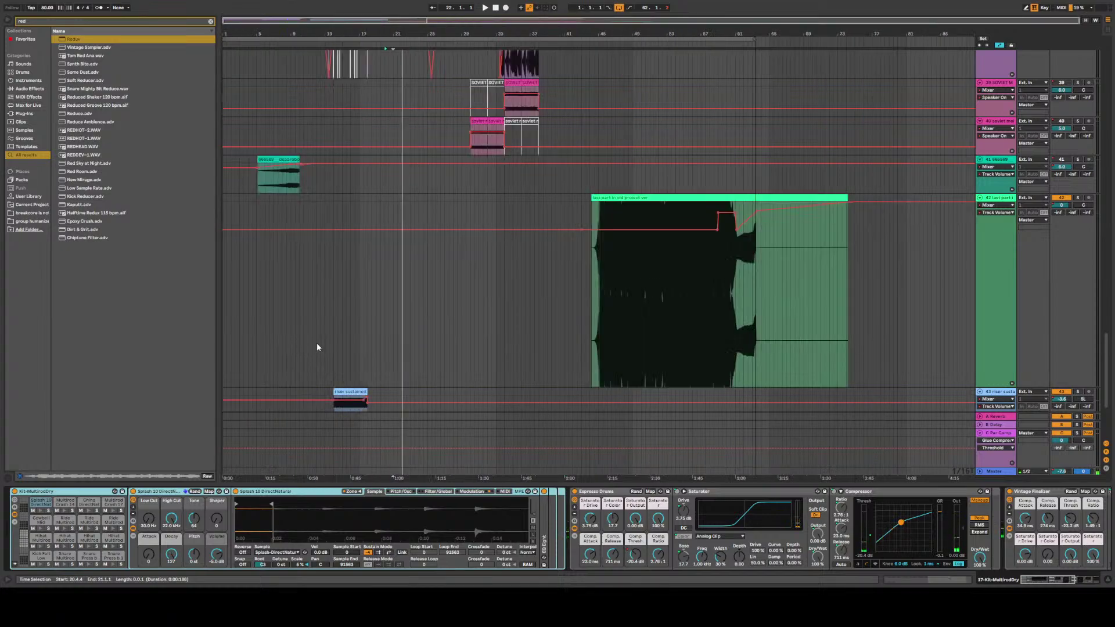
{"action": "key", "text": "plus"}
{"action": "scroll", "coordinate": [1025, 385], "scroll_direction": "down", "scroll_amount": 6}
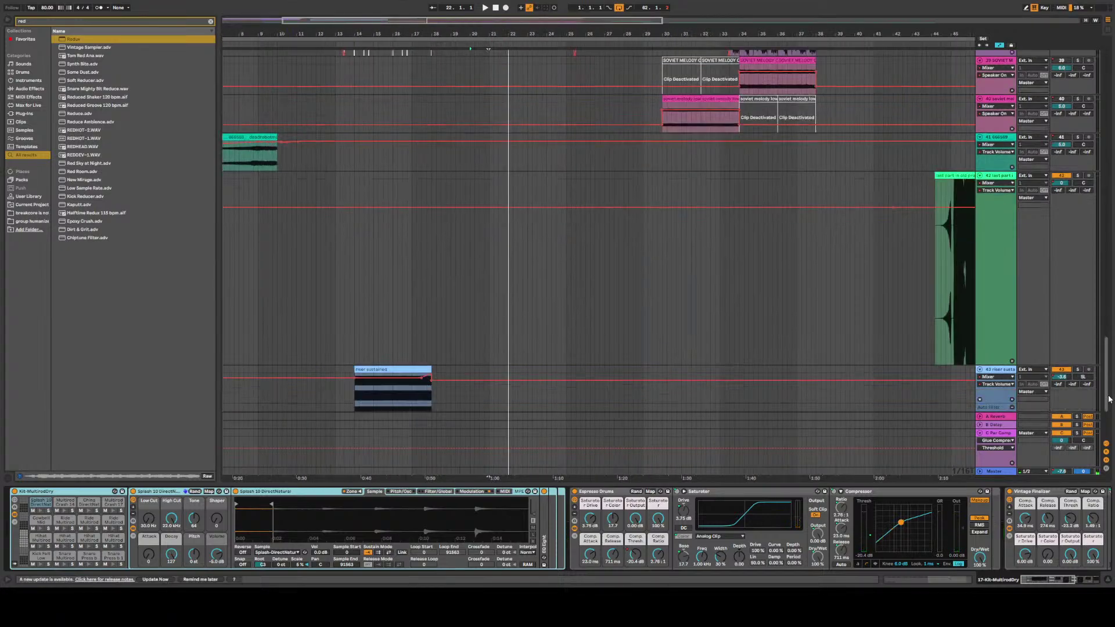
{"action": "left_click", "coordinate": [1003, 363]}
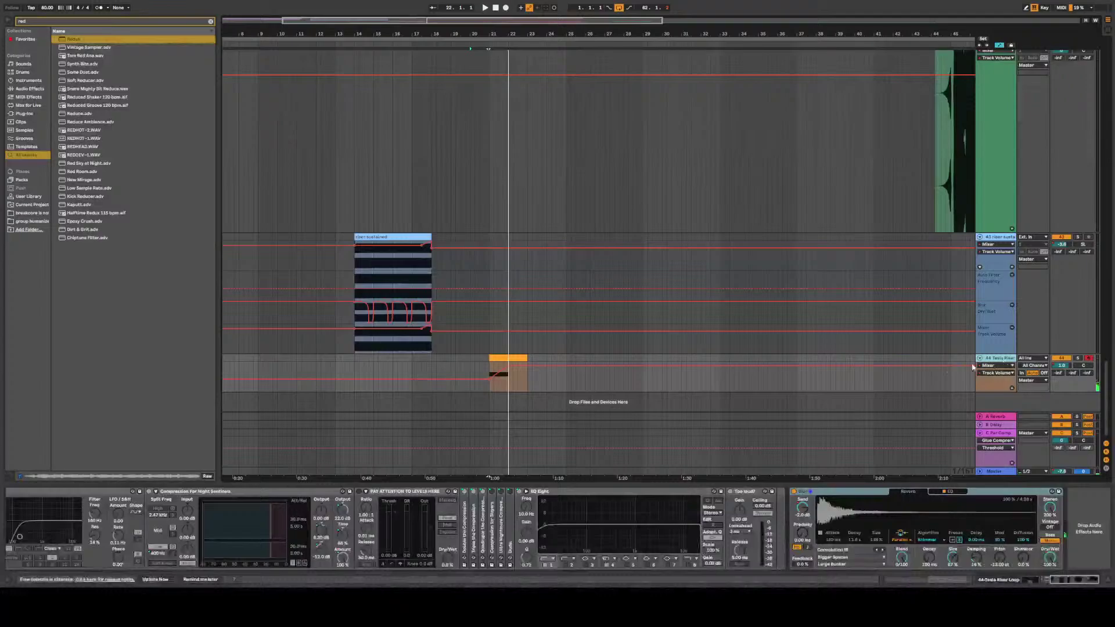
{"action": "left_click", "coordinate": [491, 401]}
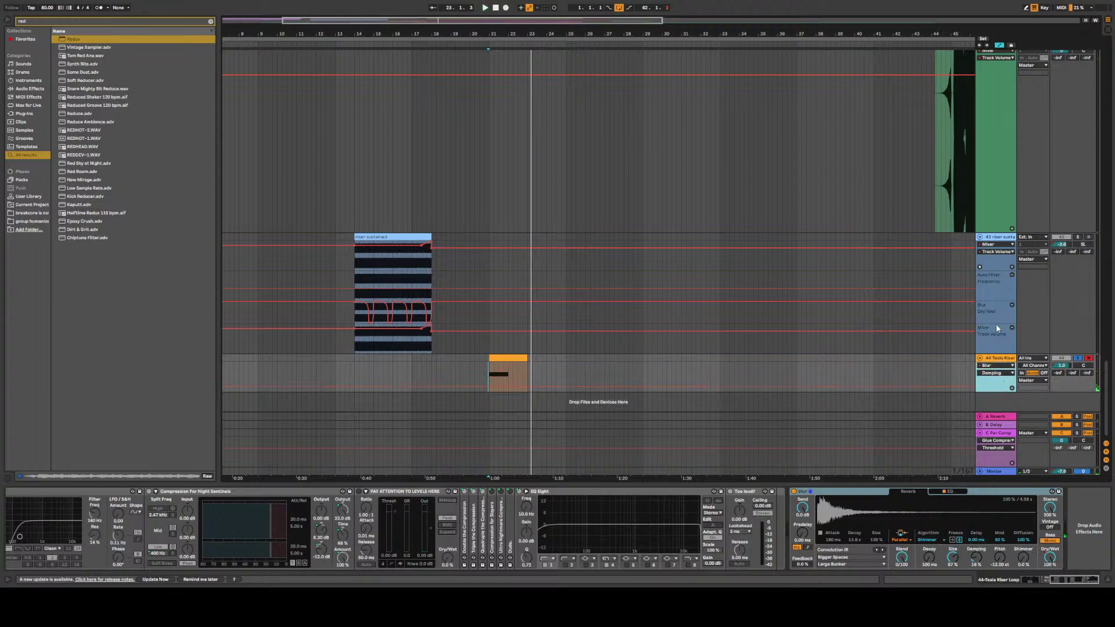
{"action": "scroll", "coordinate": [512, 368], "scroll_direction": "up", "scroll_amount": 5}
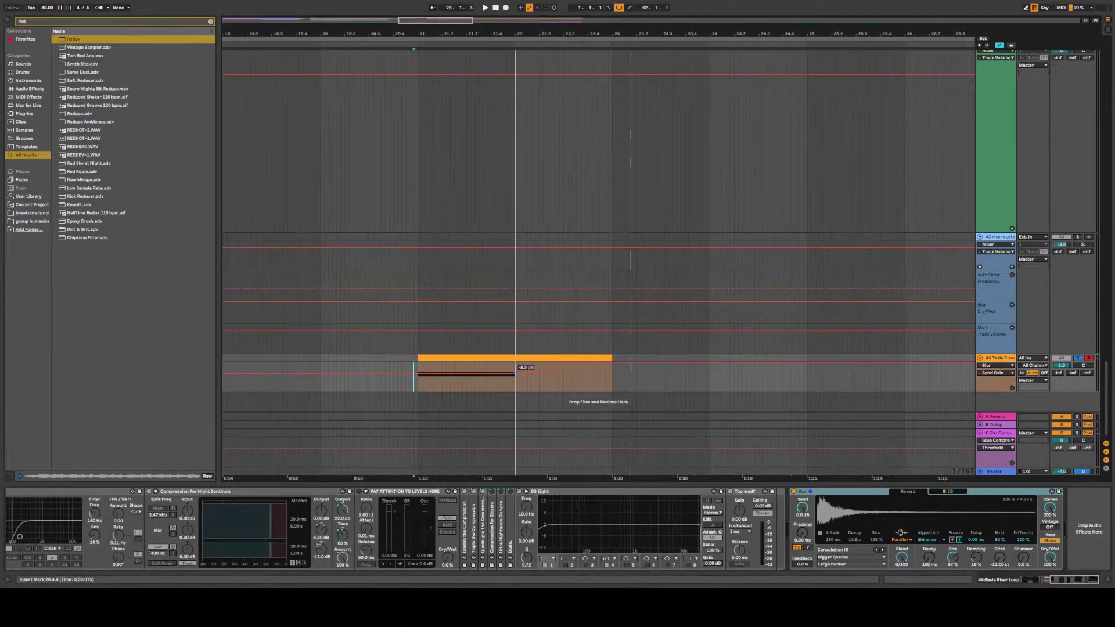
Play the soloed Tesla Riser, turn its solo off and play the full mix from about bar 11
{"action": "key", "text": "space"}
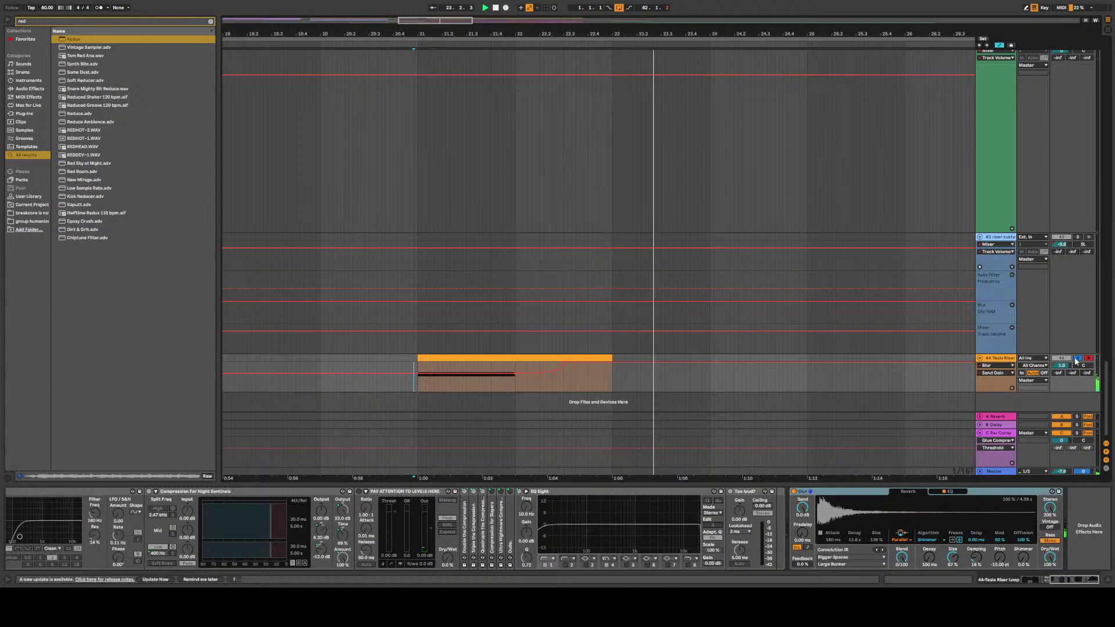
{"action": "left_click", "coordinate": [277, 406]}
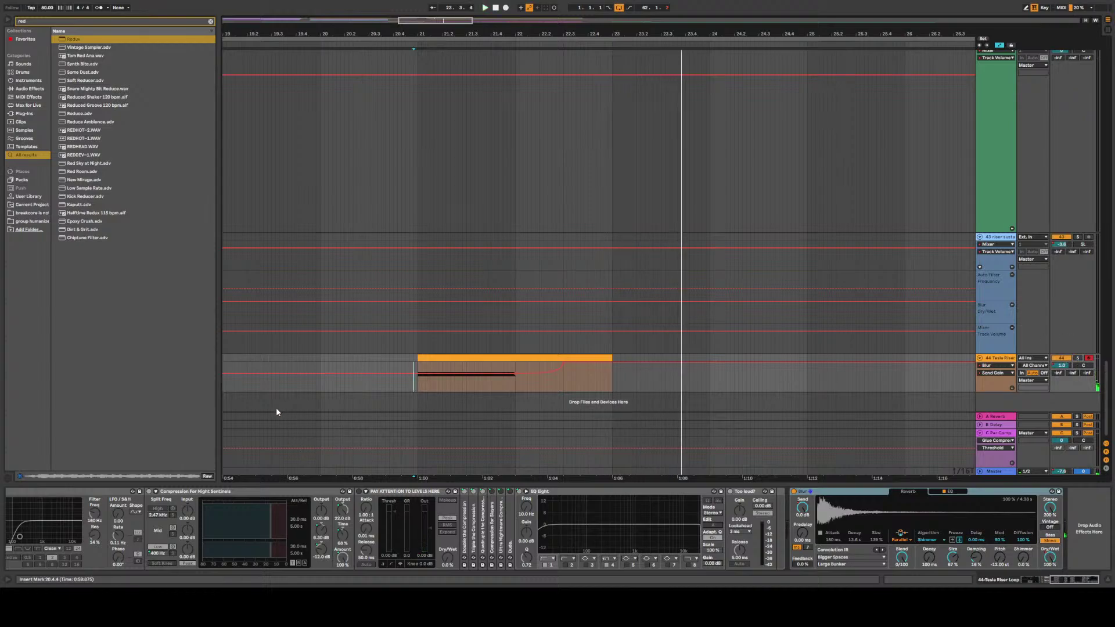
{"action": "key", "text": "space"}
{"action": "key", "text": "minus"}
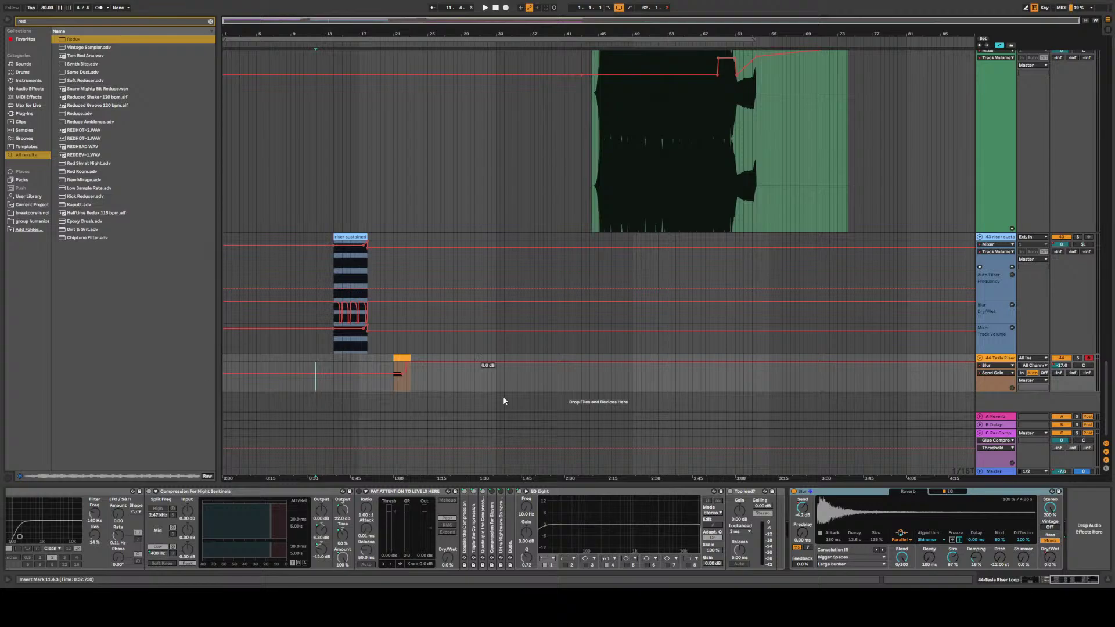
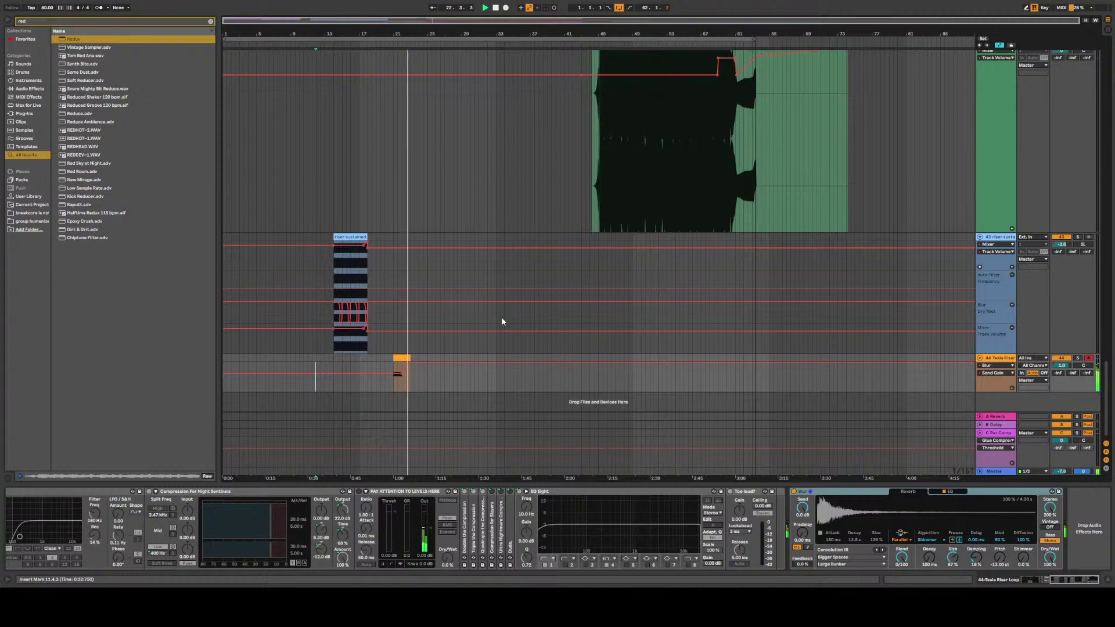
Display the Tesla Riser's Blur Damping automation and play the mix from just before bar 21
{"action": "scroll", "coordinate": [395, 390], "scroll_direction": "up", "scroll_amount": 10}
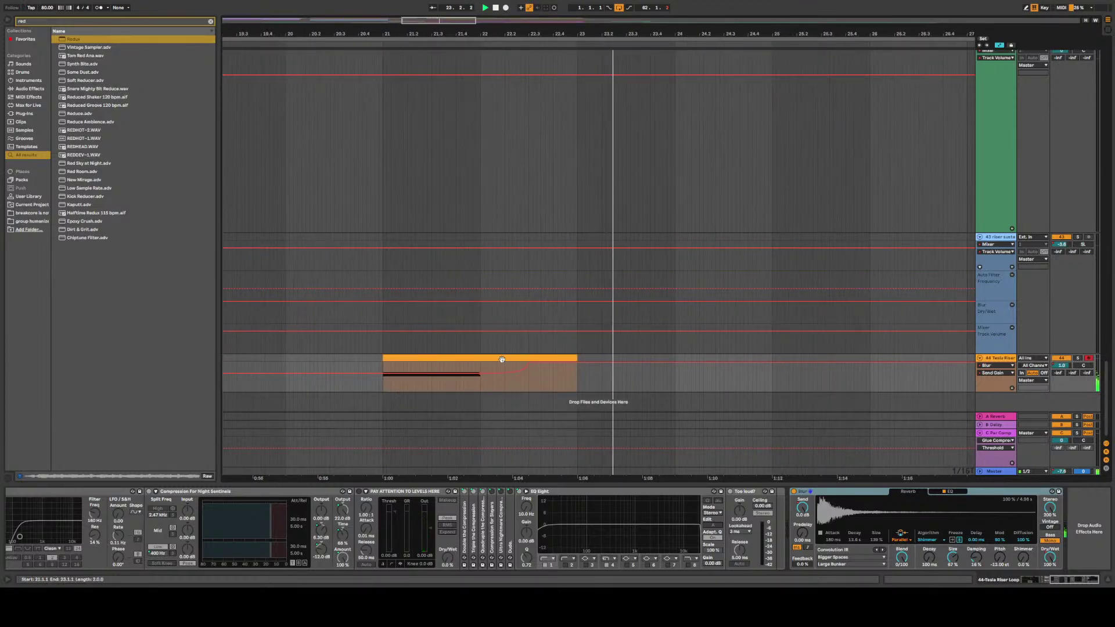
{"action": "left_click", "coordinate": [976, 556]}
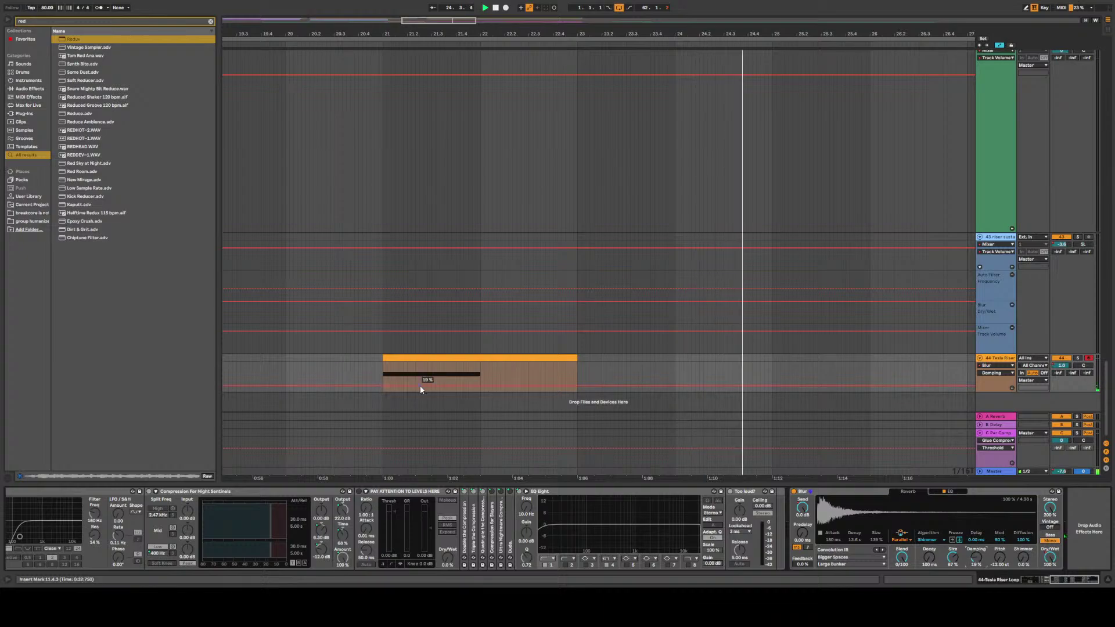
{"action": "left_click", "coordinate": [317, 414]}
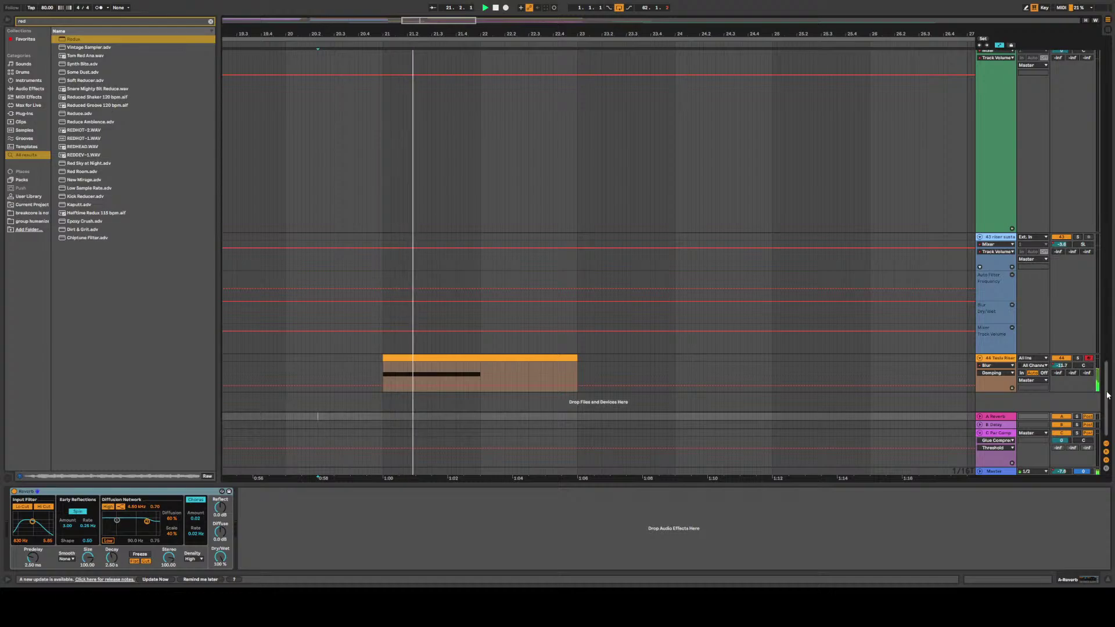
{"action": "scroll", "coordinate": [1102, 324], "scroll_direction": "up", "scroll_amount": 5}
{"action": "mouse_move", "coordinate": [1102, 324]}
{"action": "left_mouse_down"}
{"action": "mouse_move", "coordinate": [1104, 254]}
{"action": "mouse_move", "coordinate": [1107, 384]}
{"action": "left_mouse_up"}
{"action": "key", "text": "space"}
{"action": "key", "text": "space"}
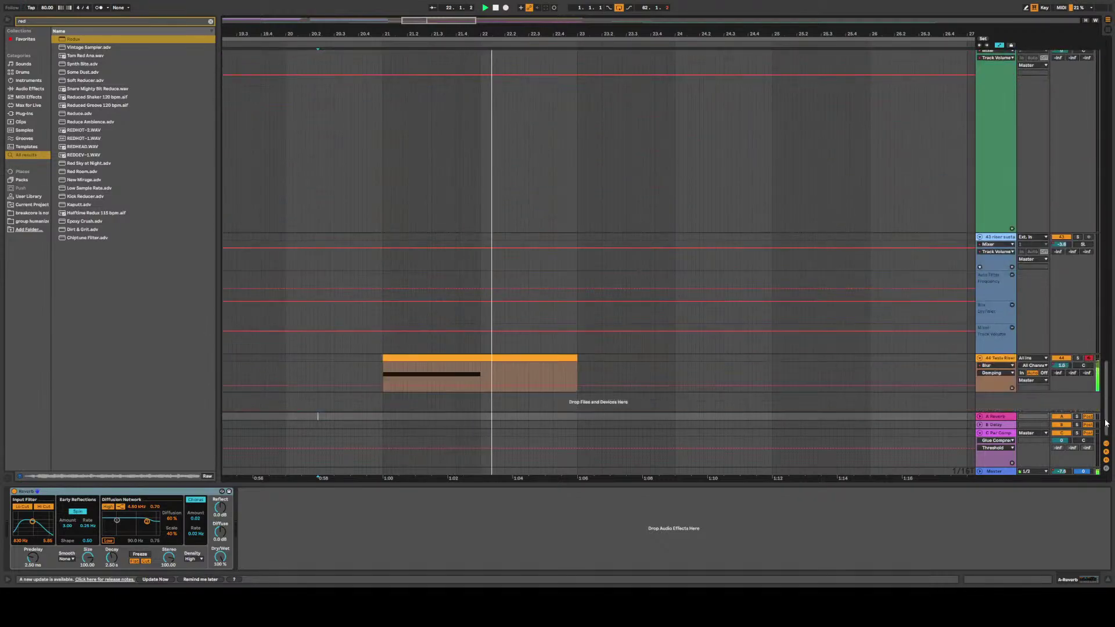
Display the Tesla Riser's Track Volume automation, raise its starting point at bar 21 slightly and play the transition
{"action": "left_click", "coordinate": [1062, 362]}
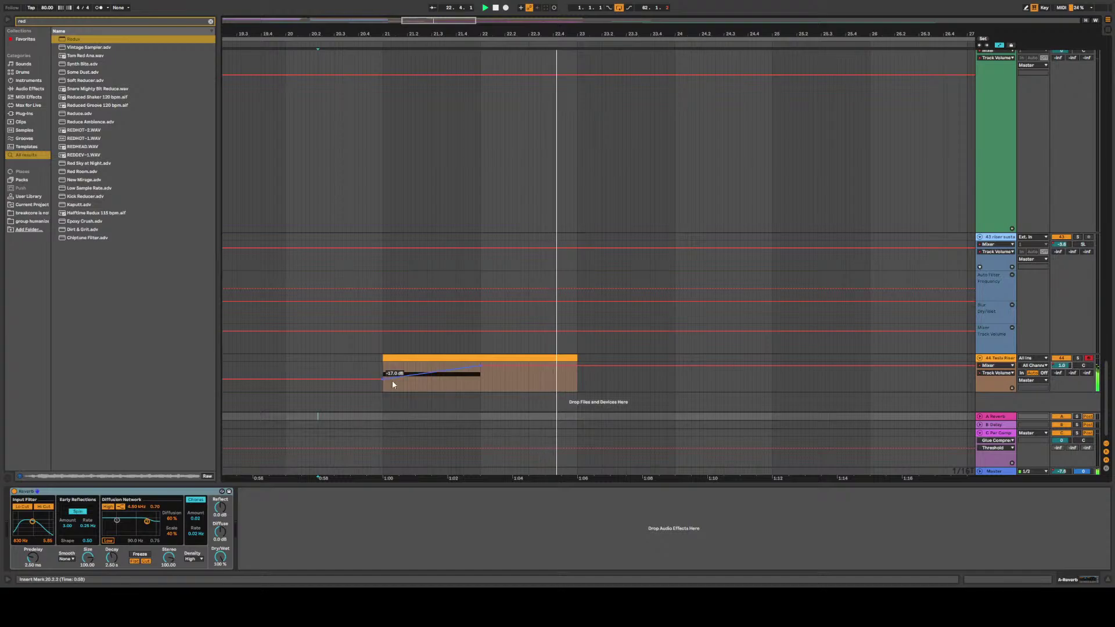
{"action": "left_click_drag", "start_coordinate": [383, 381], "coordinate": [383, 376]}
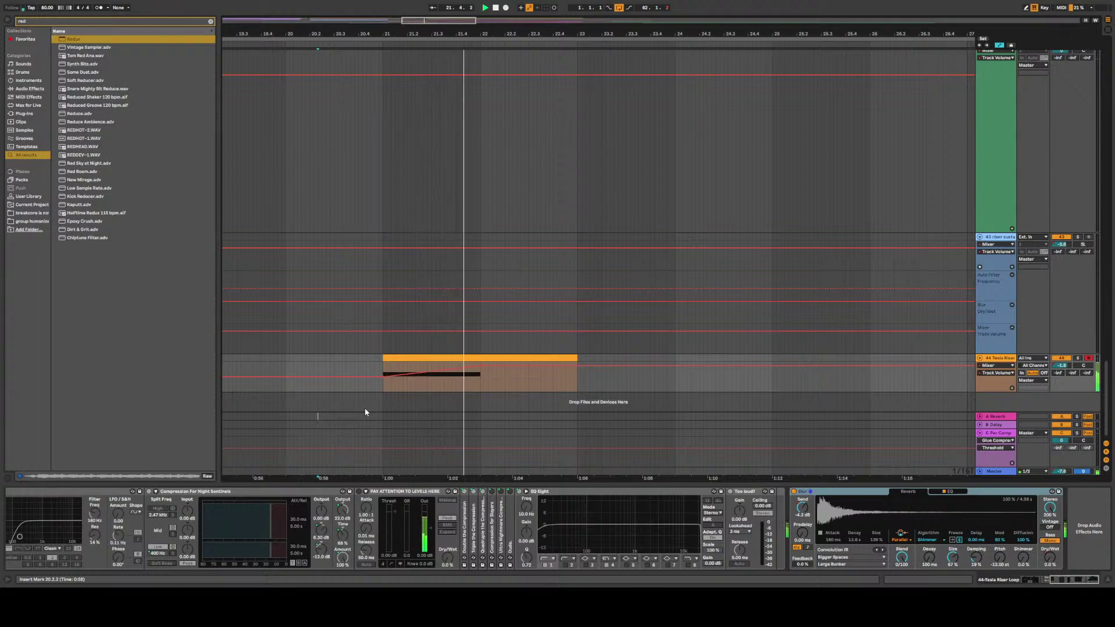
{"action": "scroll", "coordinate": [378, 411], "scroll_direction": "down", "scroll_amount": 5}
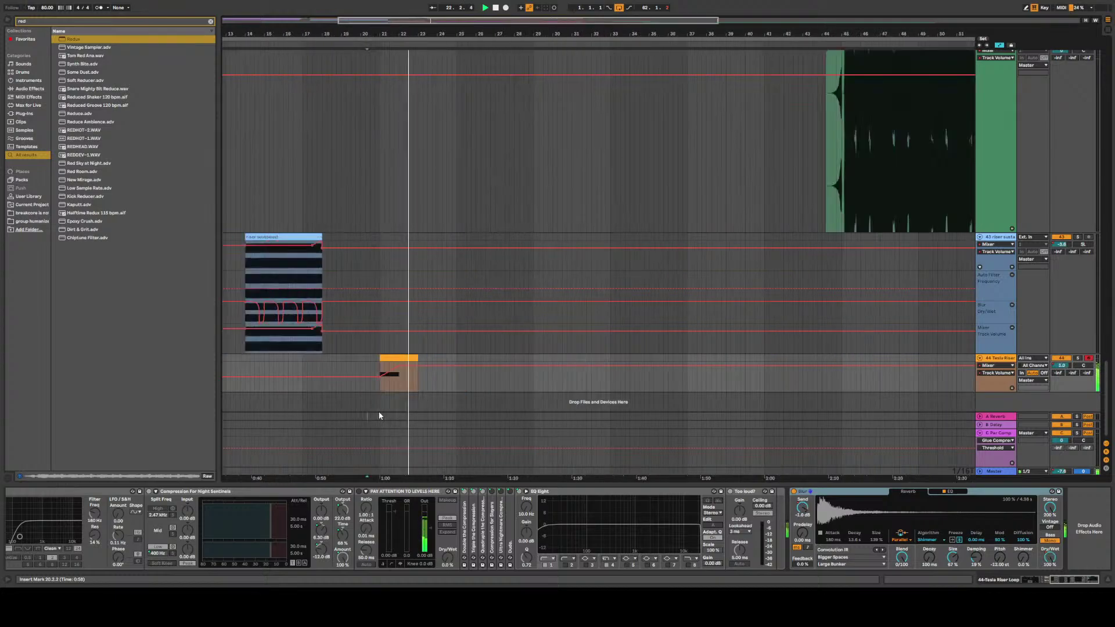
{"action": "scroll", "coordinate": [378, 416], "scroll_direction": "up", "scroll_amount": 3}
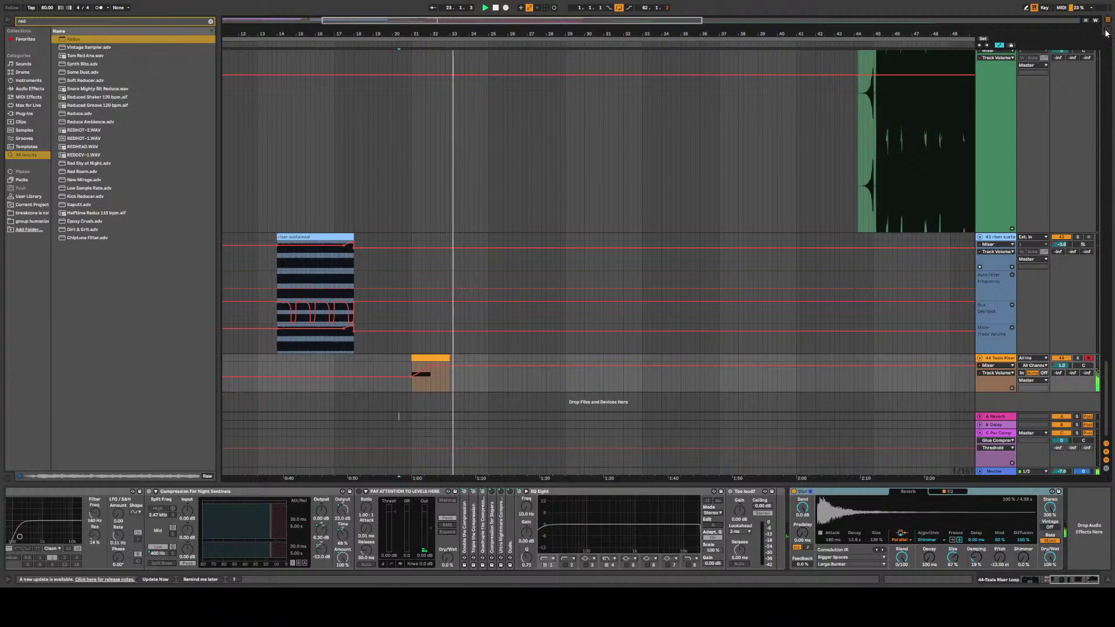
Check the track levels in the Session View mixer during playback and return to the arrangement
{"action": "key", "text": "Tab"}
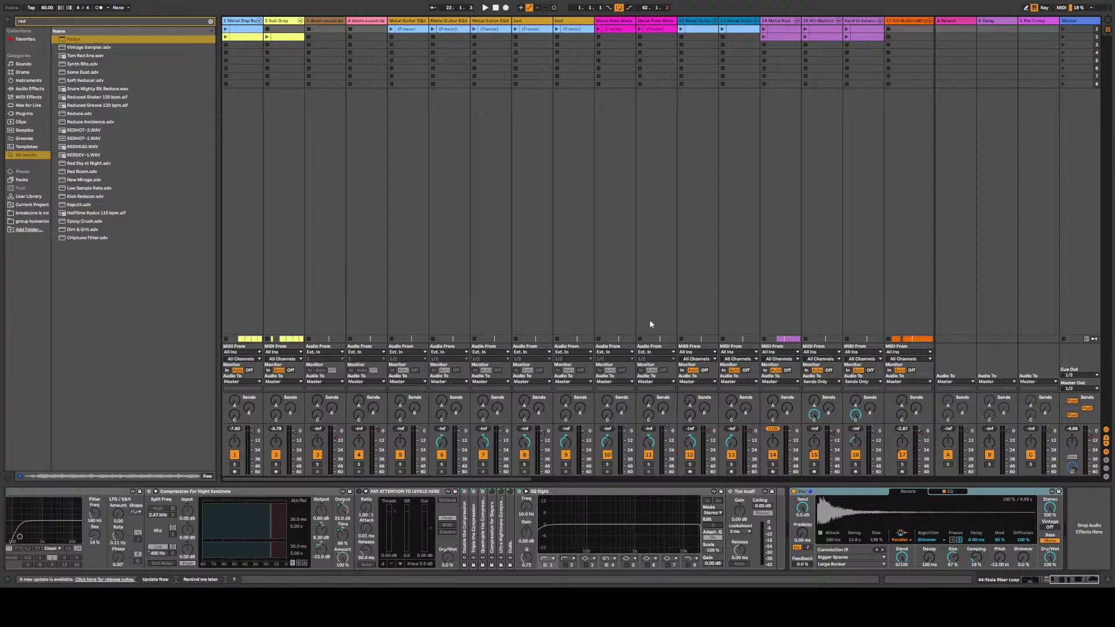
{"action": "key", "text": "space"}
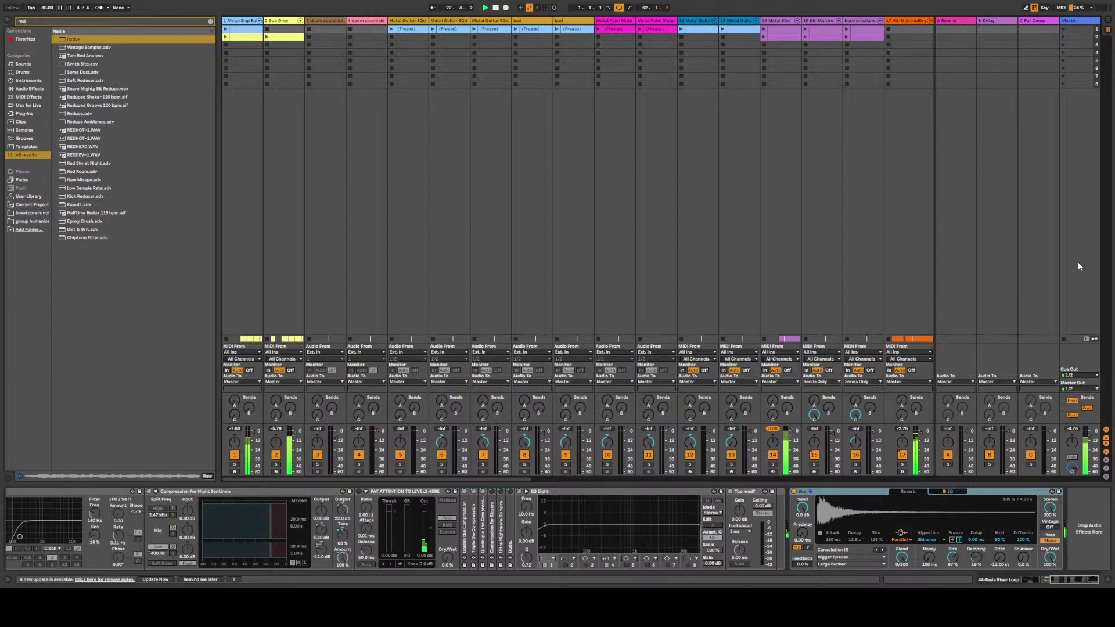
{"action": "left_click", "coordinate": [1109, 26]}
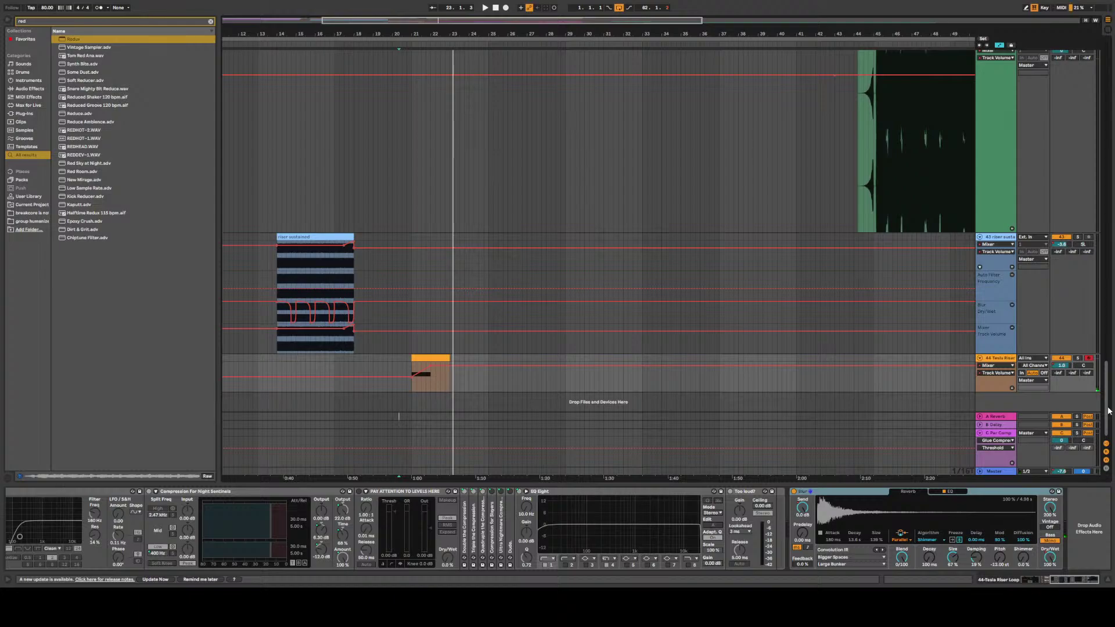
Play the arrangement from bar 22 and examine the guitar, kick, drum kit and bass tracks
{"action": "scroll", "coordinate": [444, 326], "scroll_direction": "up", "scroll_amount": 5}
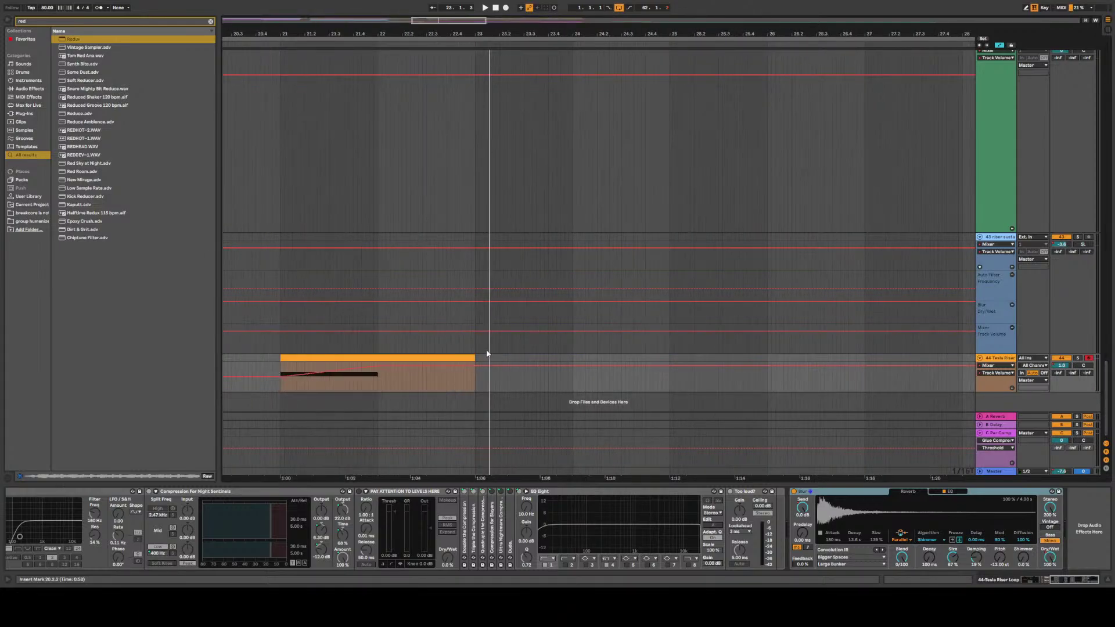
{"action": "left_click", "coordinate": [472, 338]}
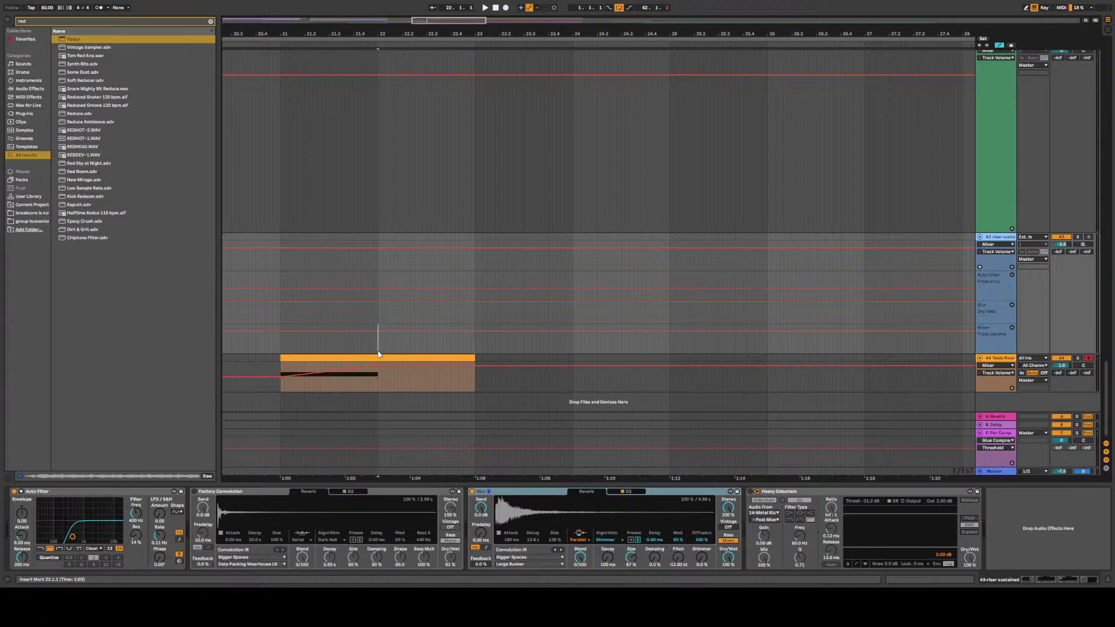
{"action": "key", "text": "space"}
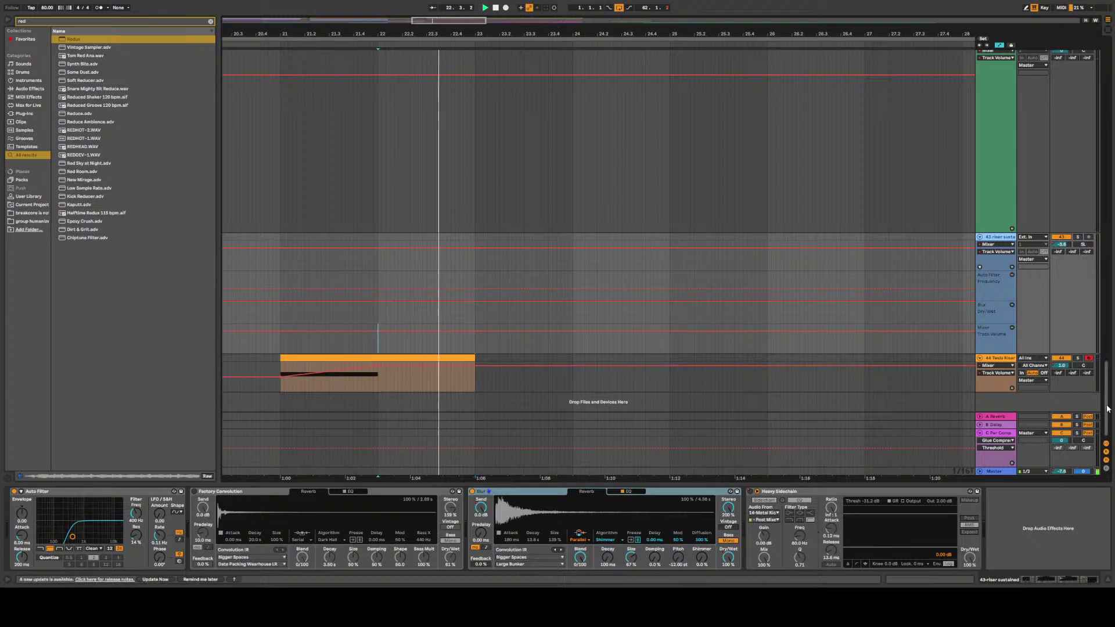
{"action": "scroll", "coordinate": [1107, 408], "scroll_direction": "up", "scroll_amount": 10}
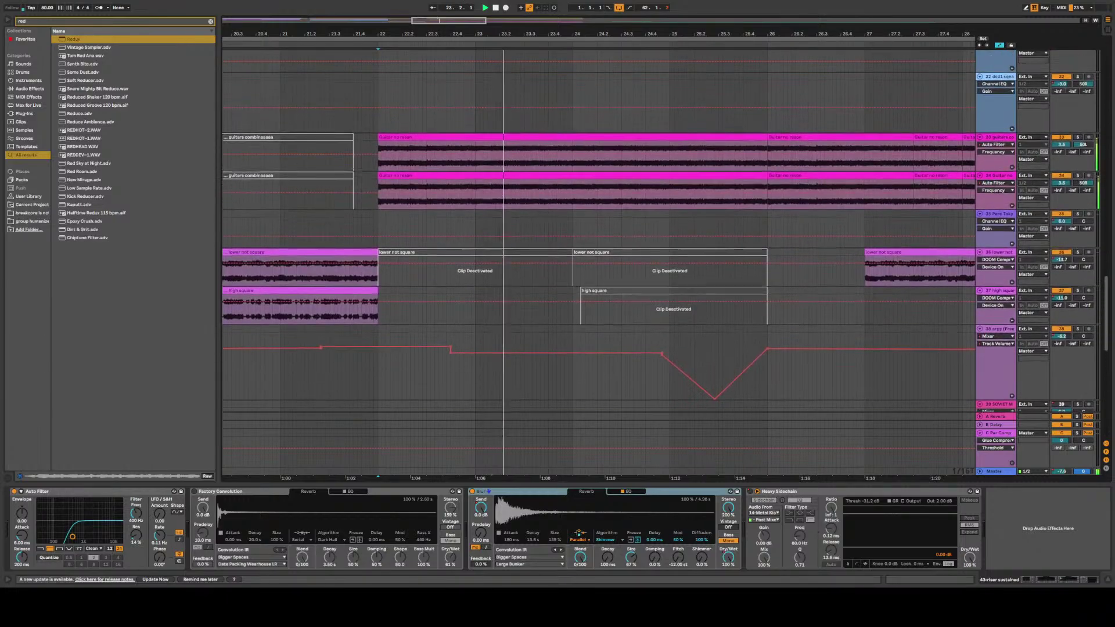
{"action": "scroll", "coordinate": [661, 262], "scroll_direction": "up", "scroll_amount": 10}
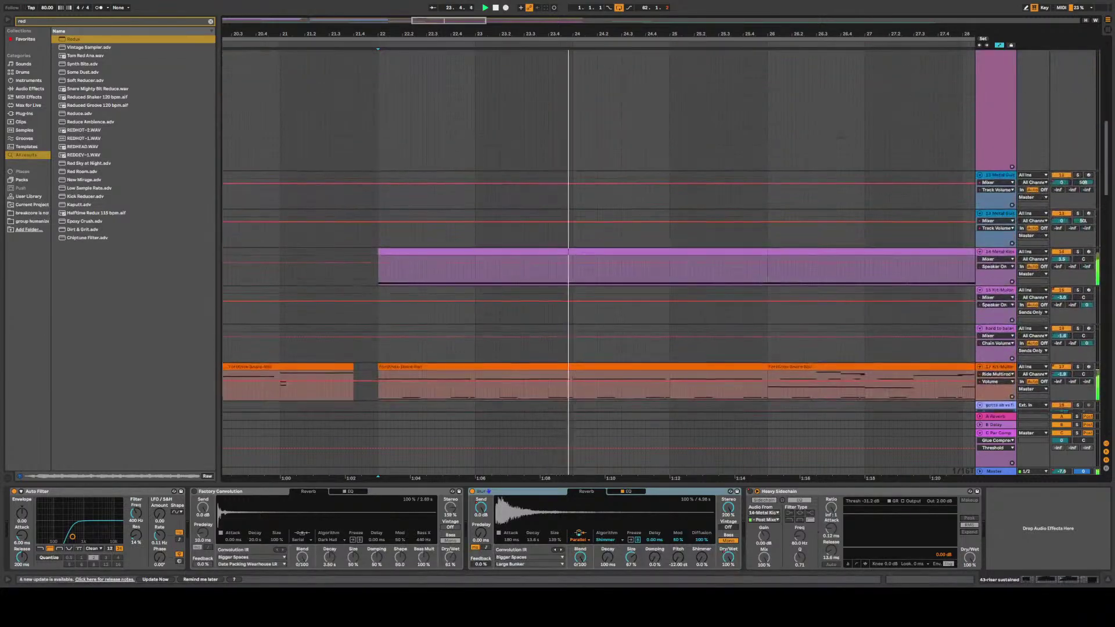
{"action": "scroll", "coordinate": [1111, 184], "scroll_direction": "up", "scroll_amount": 5}
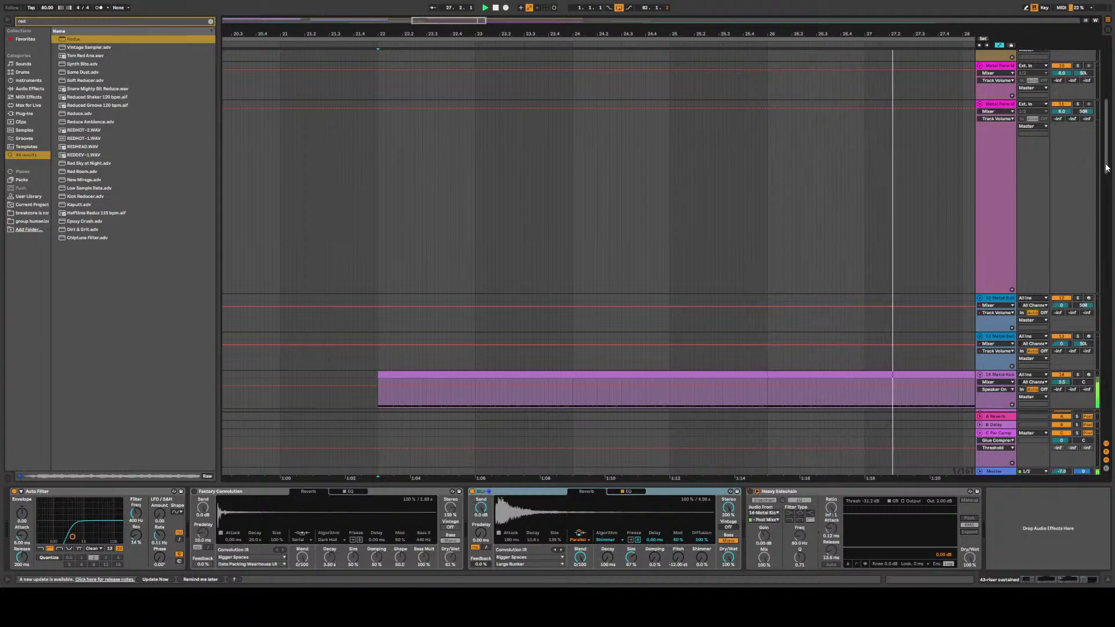
{"action": "scroll", "coordinate": [1093, 193], "scroll_direction": "down", "scroll_amount": 5}
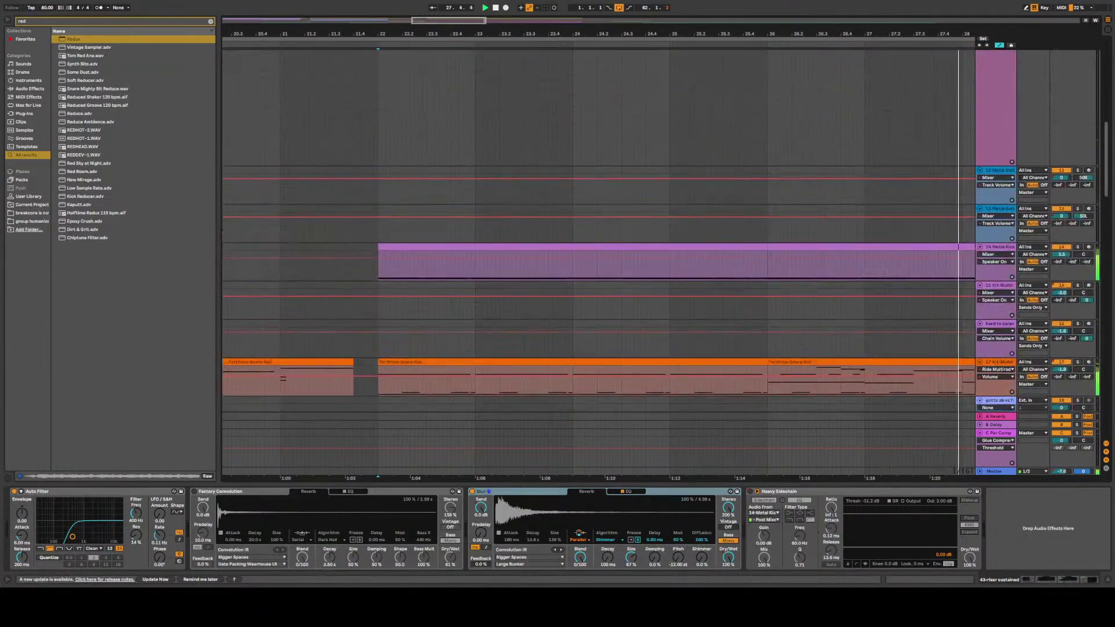
{"action": "scroll", "coordinate": [1106, 105], "scroll_direction": "up", "scroll_amount": 10}
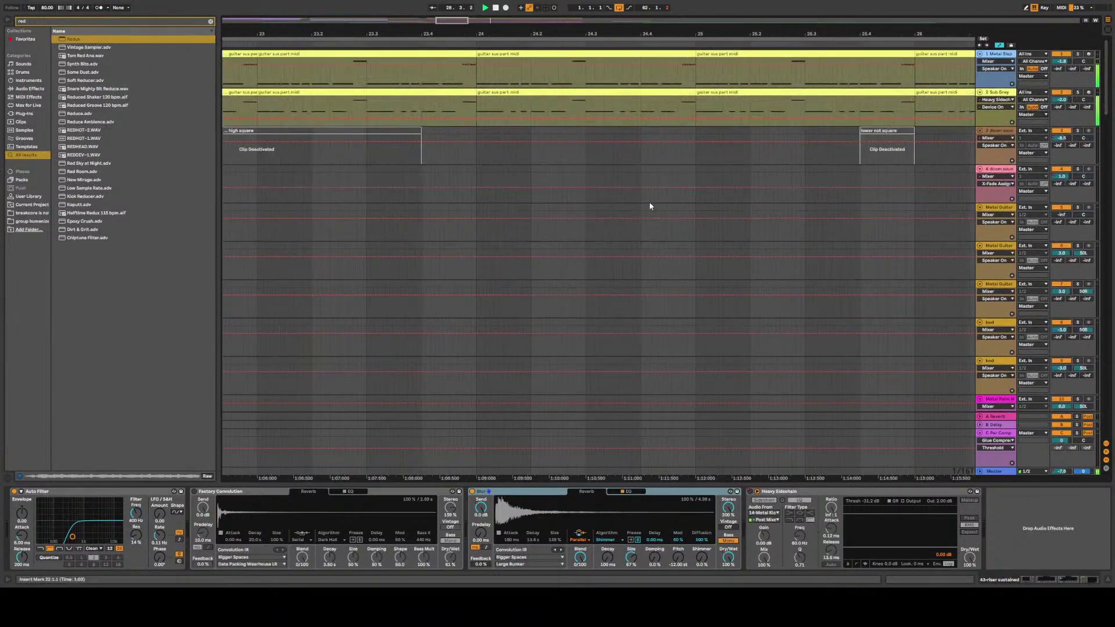
{"action": "scroll", "coordinate": [656, 186], "scroll_direction": "down", "scroll_amount": 5}
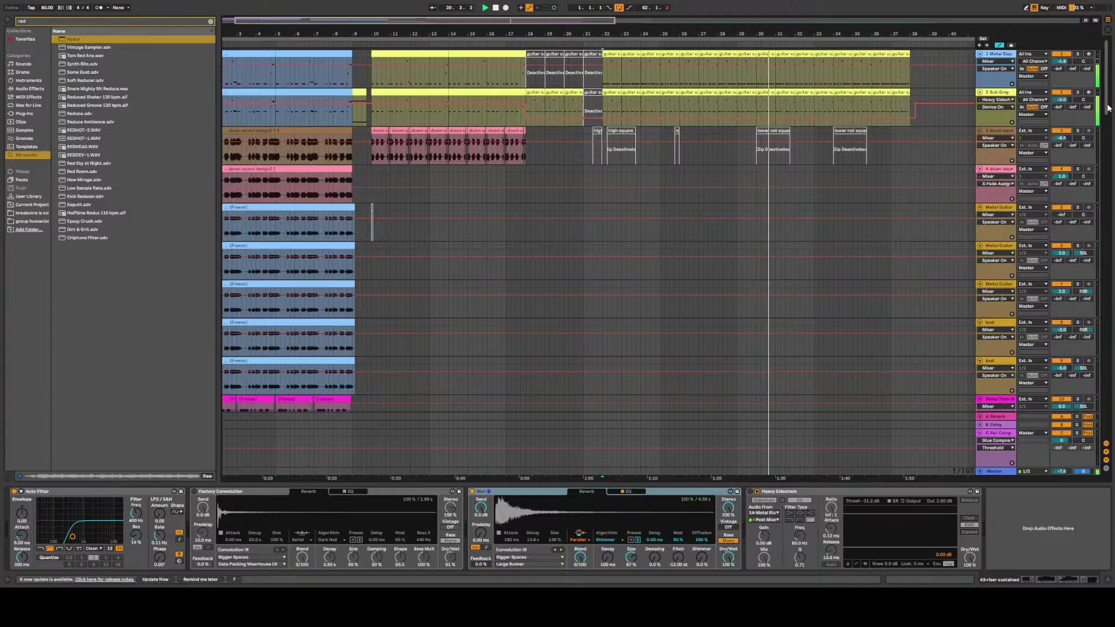
Examine the guitar, arp and Soviet melody clips between bars 30 and 38 during playback
{"action": "left_click_drag", "start_coordinate": [1110, 109], "coordinate": [1110, 279]}
{"action": "scroll", "coordinate": [891, 295], "scroll_direction": "up", "scroll_amount": 3}
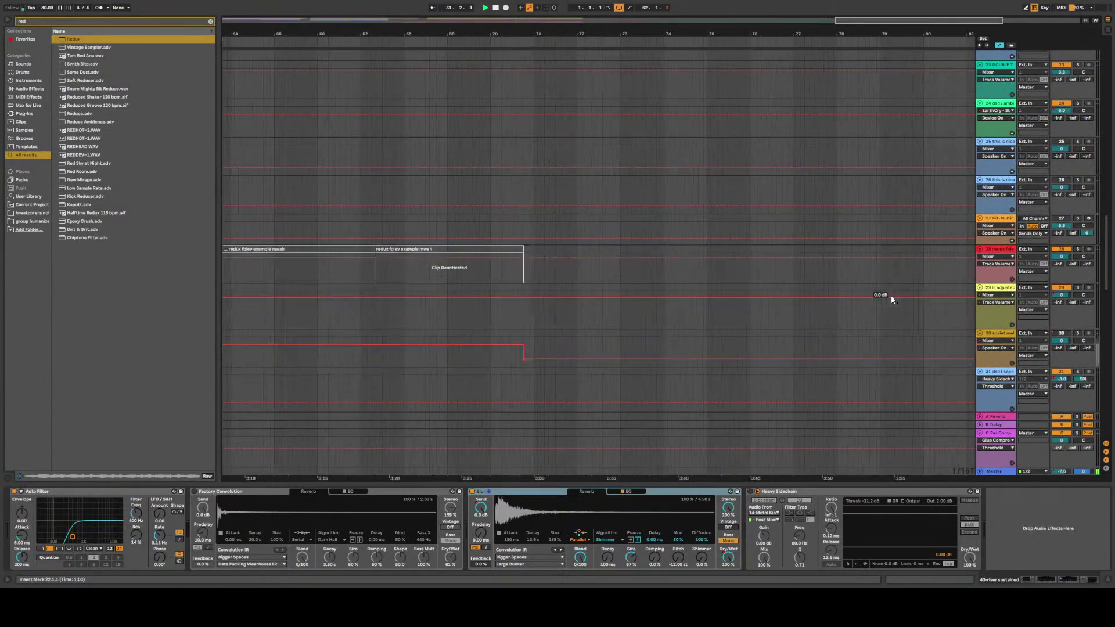
{"action": "scroll", "coordinate": [370, 355], "scroll_direction": "down", "scroll_amount": 4}
{"action": "scroll", "coordinate": [383, 360], "scroll_direction": "up", "scroll_amount": 3}
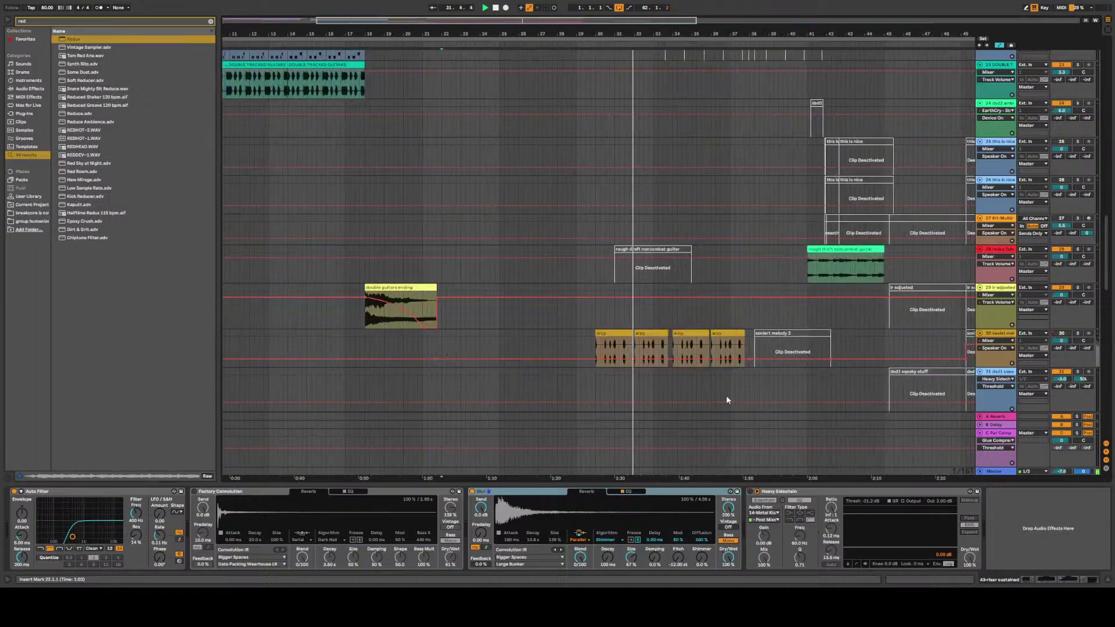
{"action": "scroll", "coordinate": [726, 395], "scroll_direction": "up", "scroll_amount": 3}
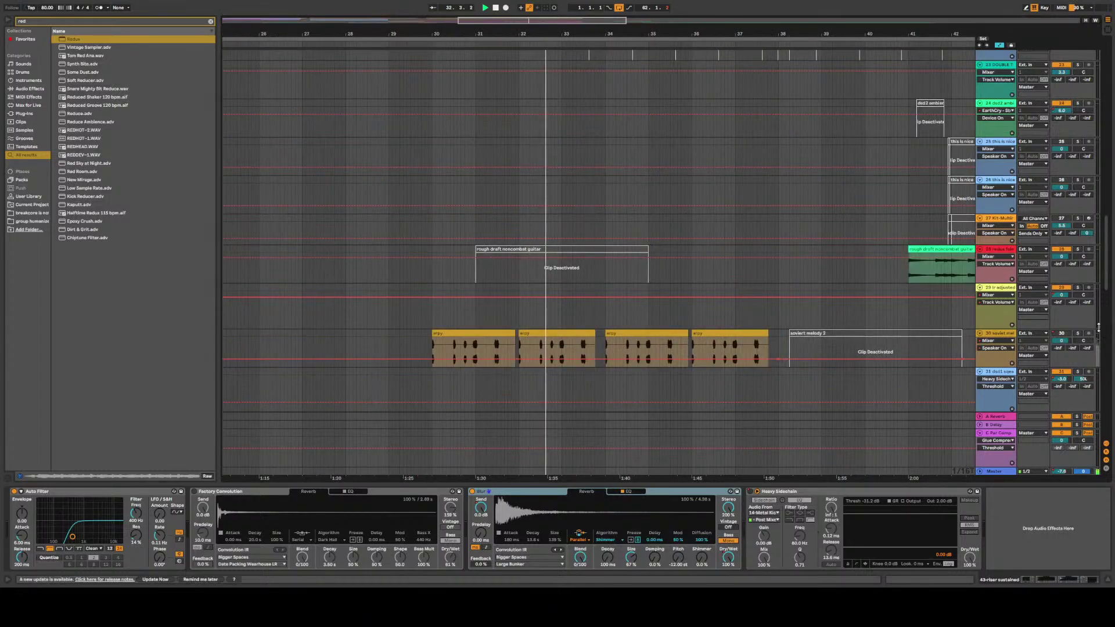
{"action": "scroll", "coordinate": [1107, 277], "scroll_direction": "down", "scroll_amount": 10}
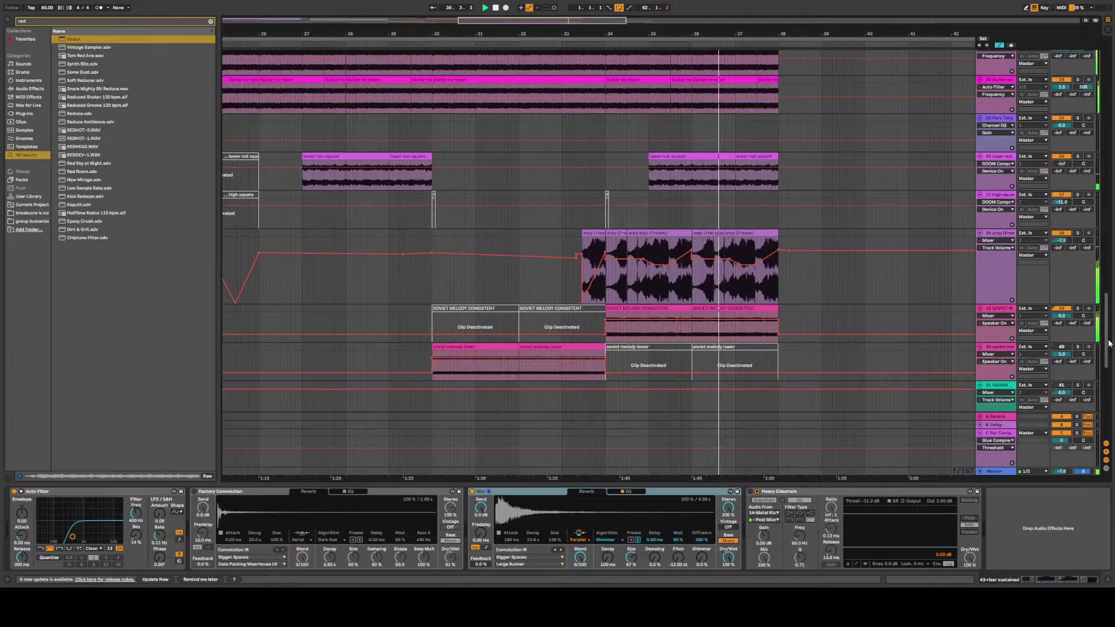
{"action": "scroll", "coordinate": [1108, 342], "scroll_direction": "up", "scroll_amount": 5}
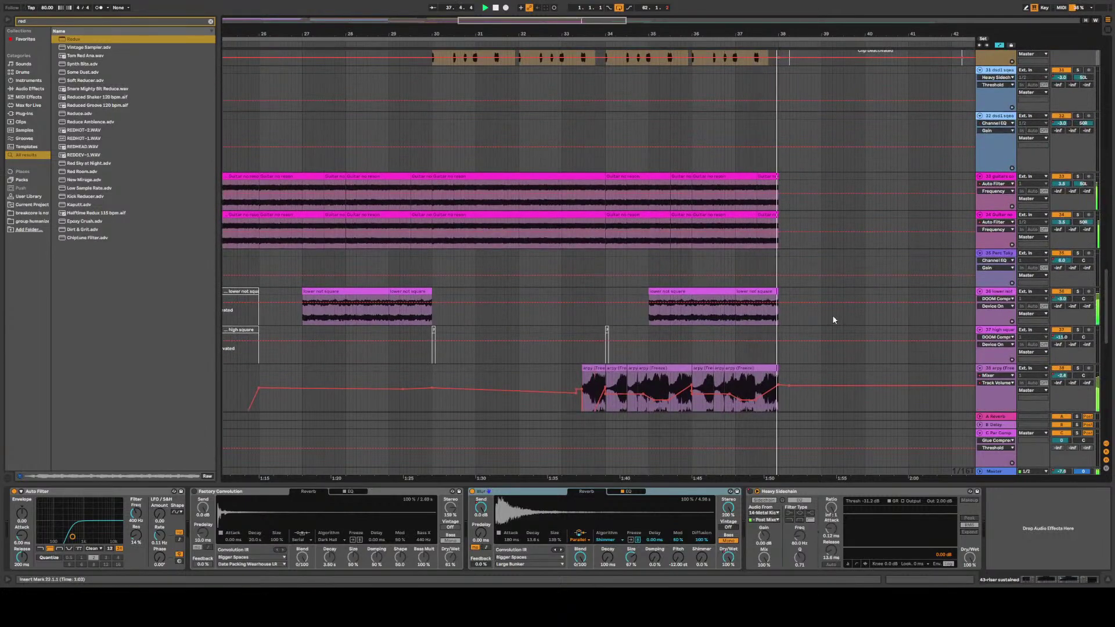
{"action": "scroll", "coordinate": [894, 322], "scroll_direction": "up", "scroll_amount": 4}
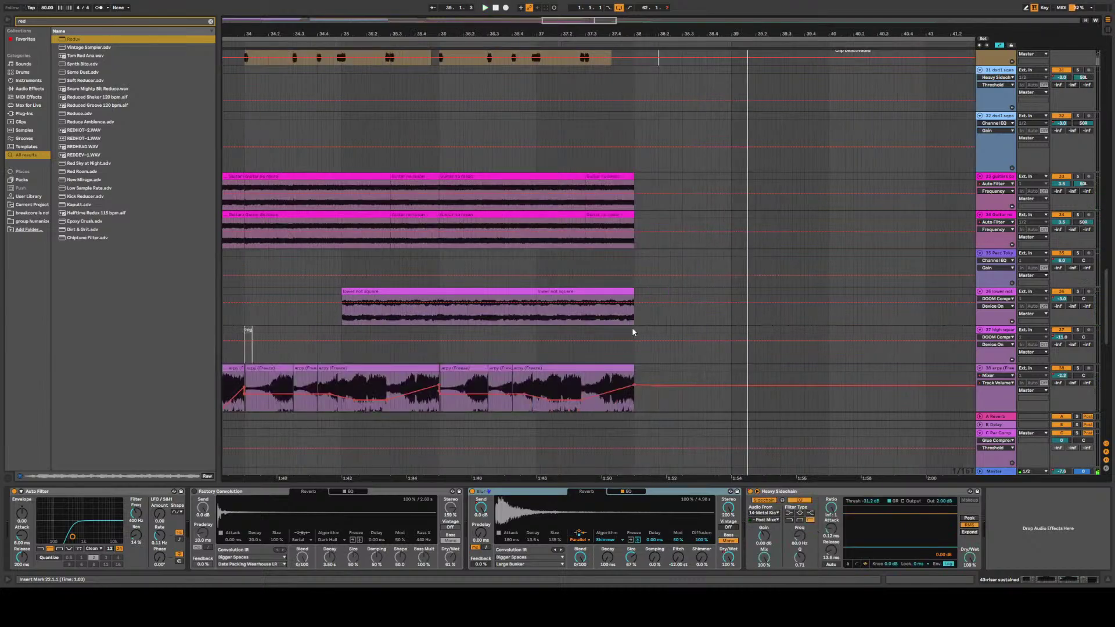
Play the end of the guitar section from bar 36 and listen to its transition past bar 38
{"action": "left_click", "coordinate": [610, 330]}
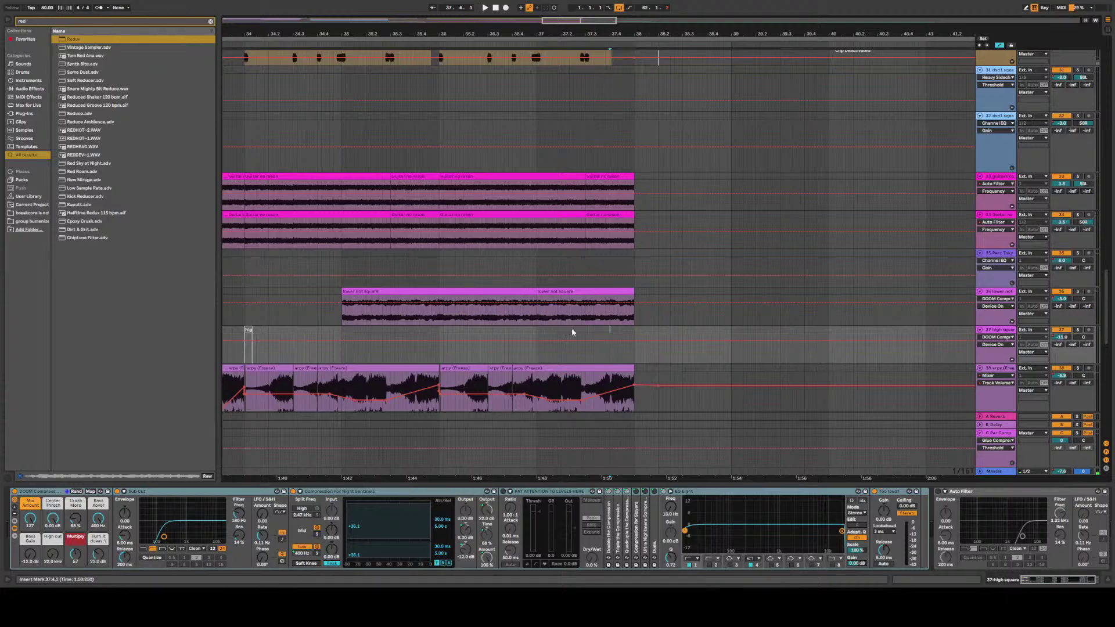
{"action": "left_click", "coordinate": [536, 329]}
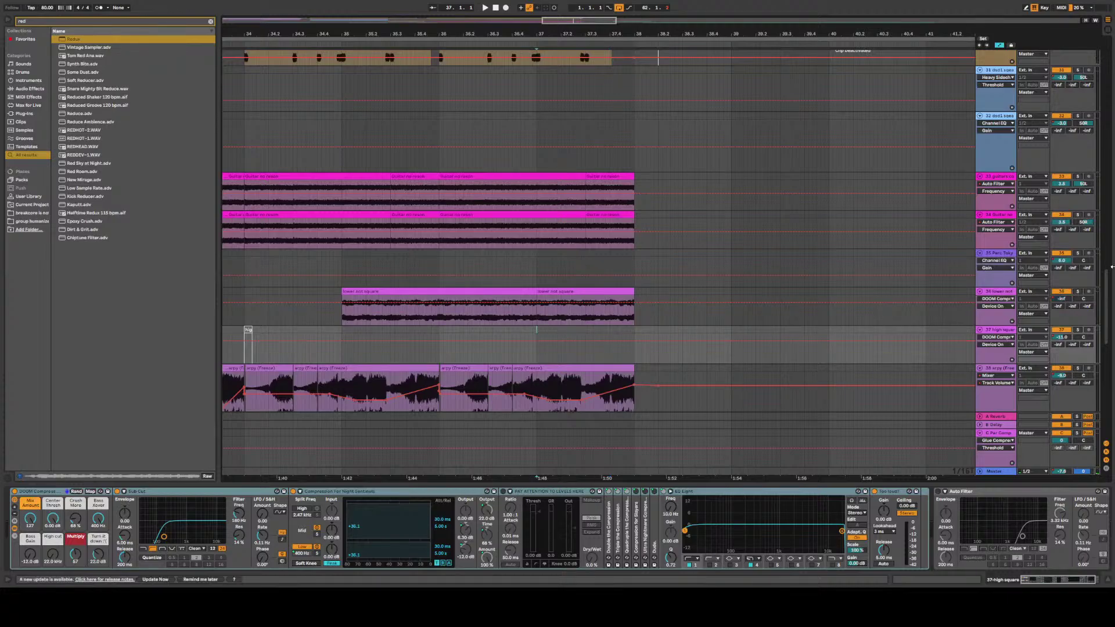
{"action": "mouse_move", "coordinate": [1107, 304]}
{"action": "left_mouse_down"}
{"action": "mouse_move", "coordinate": [1107, 174]}
{"action": "mouse_move", "coordinate": [1107, 314]}
{"action": "left_mouse_up"}
{"action": "scroll", "coordinate": [827, 174], "scroll_direction": "down", "scroll_amount": 3}
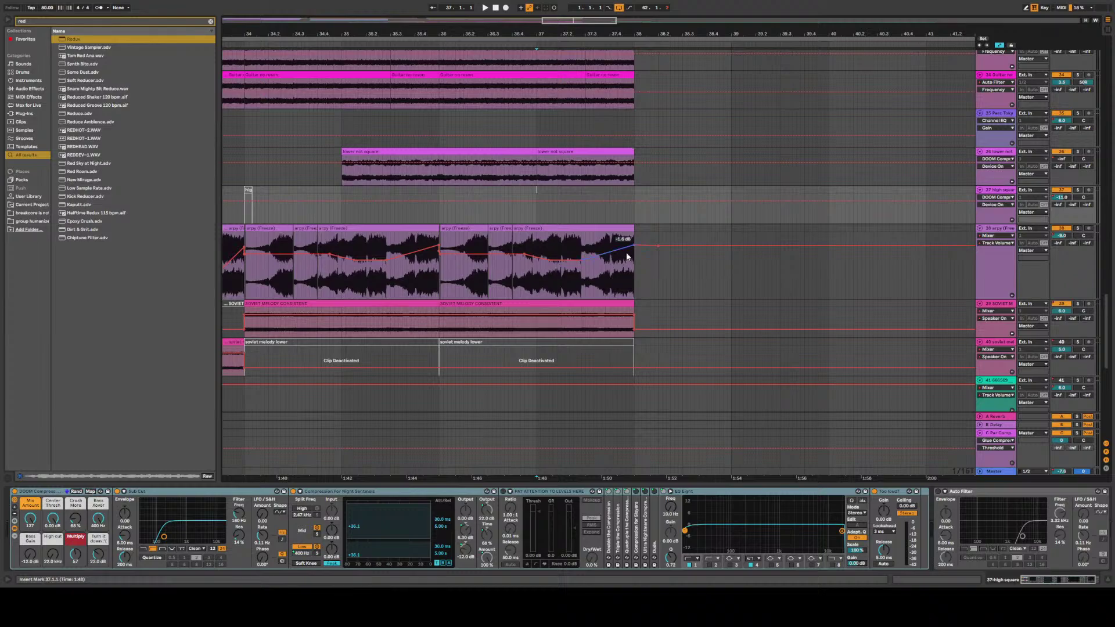
{"action": "key", "text": "space"}
{"action": "key", "text": "space"}
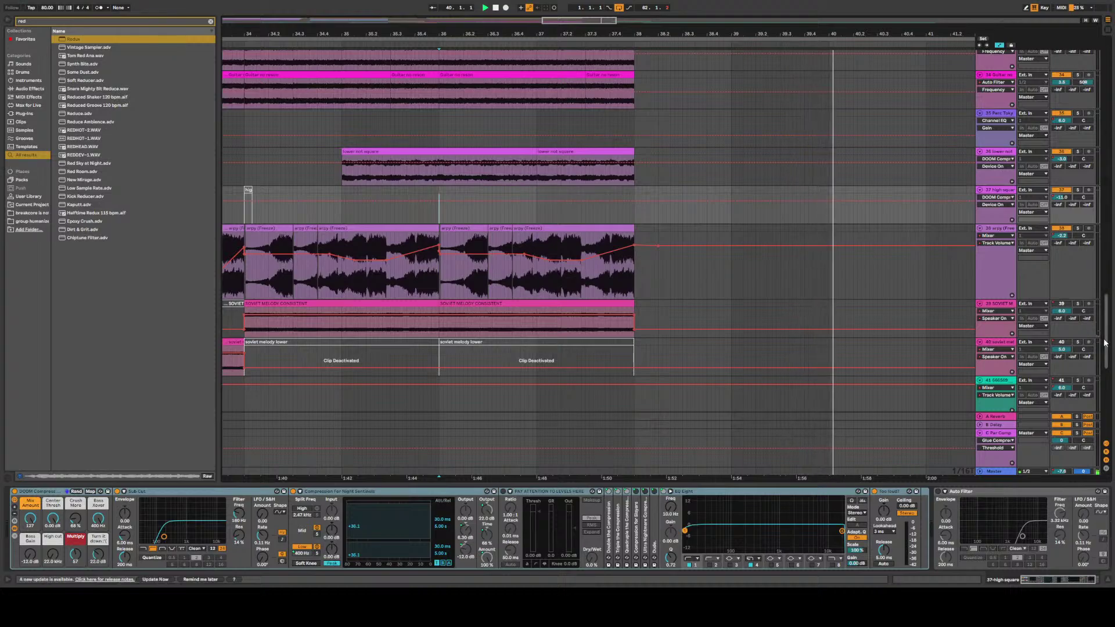
Copy the three-beat sub clip from bar 9 of the Sub Gray track and paste it at bar 38, right after the guitar clips
{"action": "left_click_drag", "start_coordinate": [1106, 348], "coordinate": [1112, 173]}
{"action": "key", "text": "minus"}
{"action": "key", "text": "minus"}
{"action": "key", "text": "minus"}
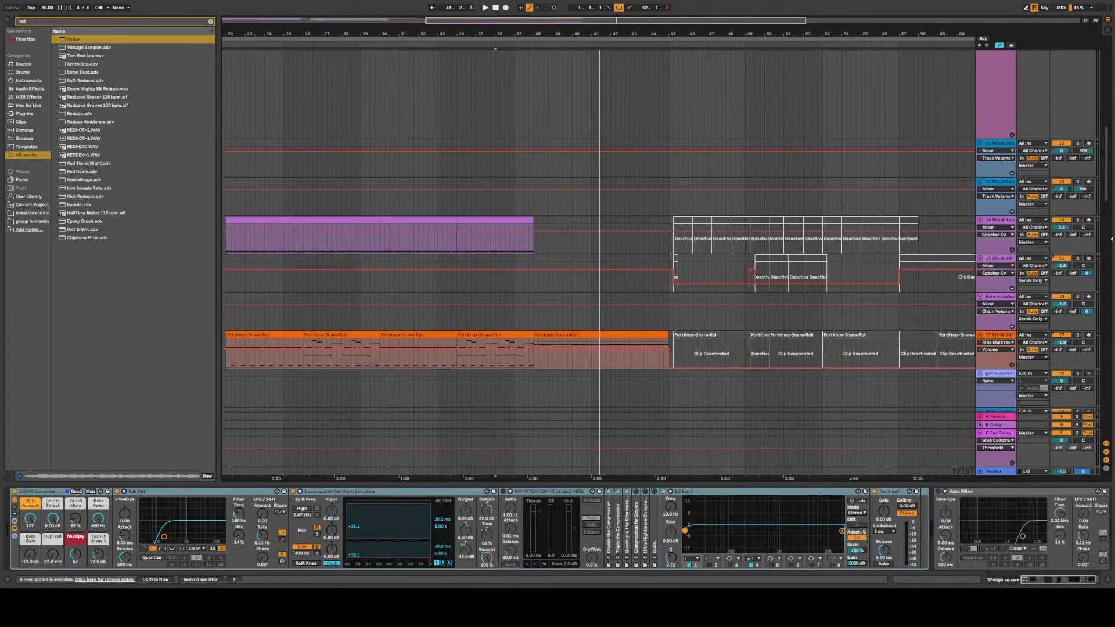
{"action": "left_click_drag", "start_coordinate": [1106, 166], "coordinate": [1105, 76]}
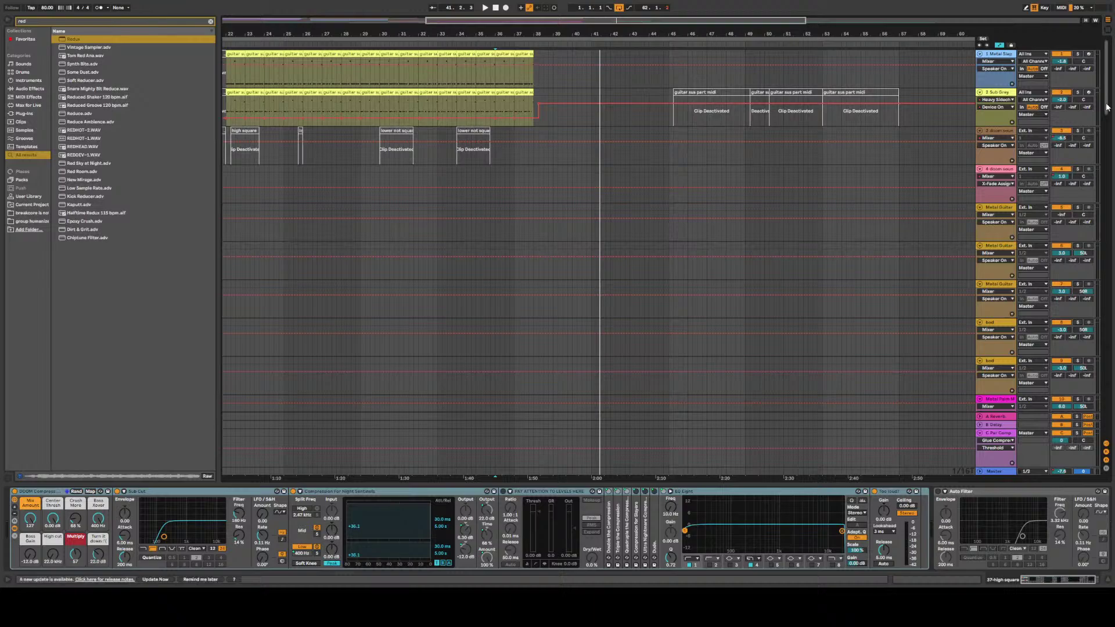
{"action": "scroll", "coordinate": [291, 180], "scroll_direction": "left", "scroll_amount": 10}
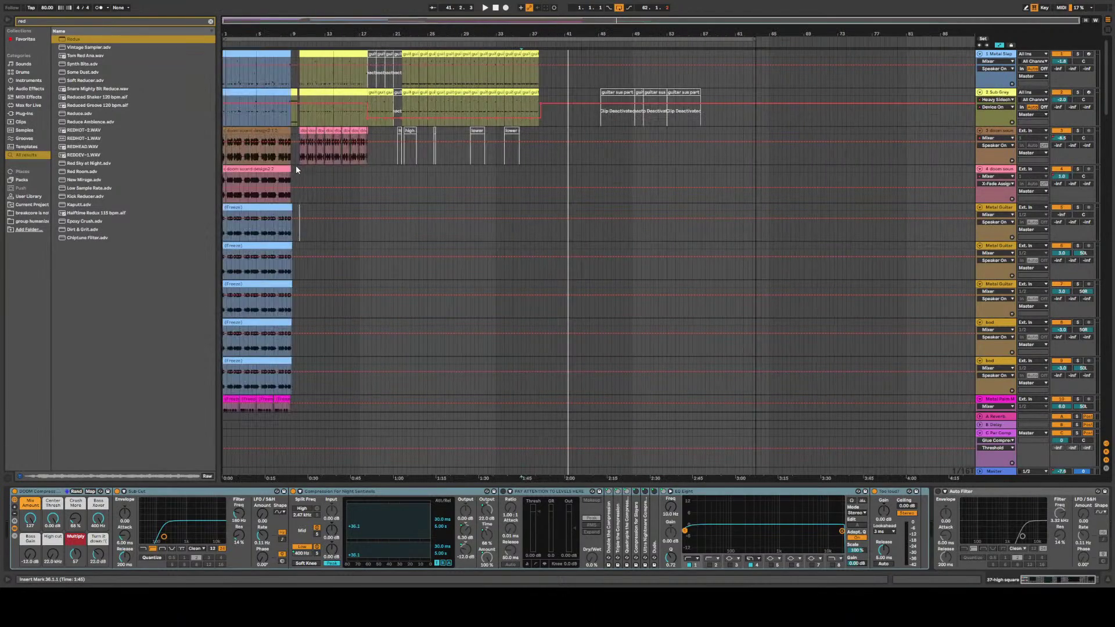
{"action": "left_click", "coordinate": [291, 108]}
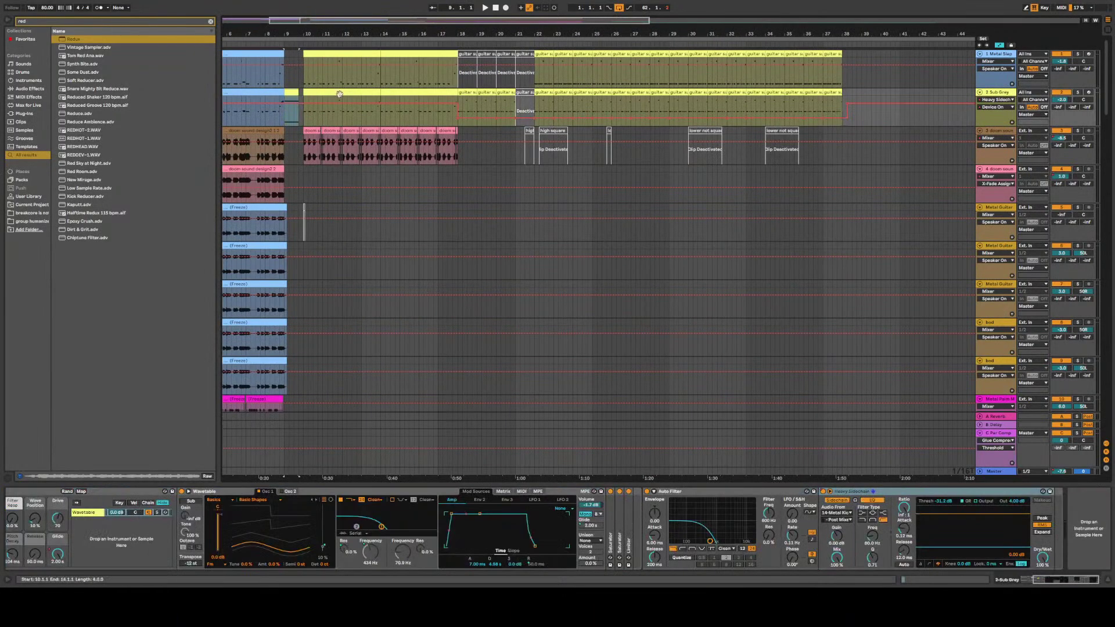
{"action": "scroll", "coordinate": [854, 141], "scroll_direction": "up", "scroll_amount": 5}
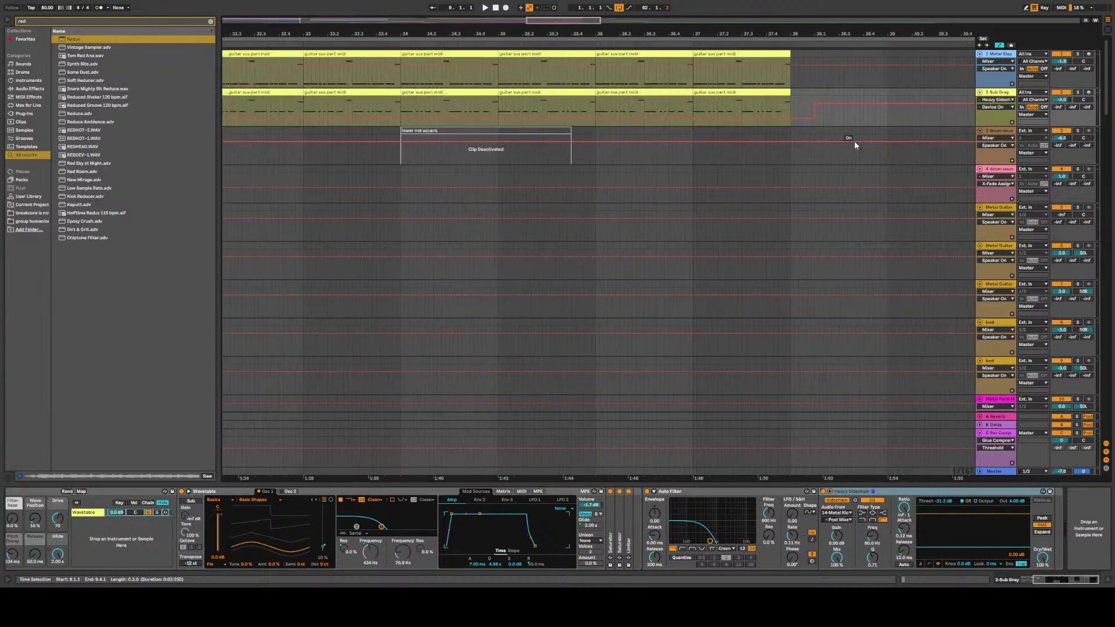
{"action": "left_click", "coordinate": [790, 131]}
{"action": "left_click", "coordinate": [791, 126]}
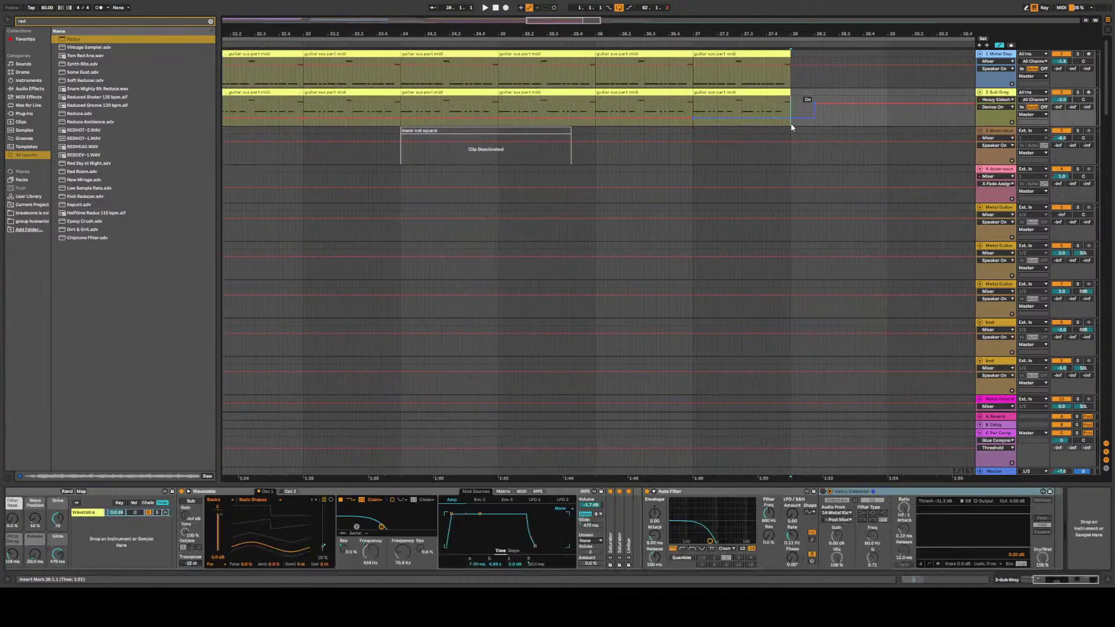
{"action": "left_click_drag", "start_coordinate": [795, 121], "coordinate": [862, 116]}
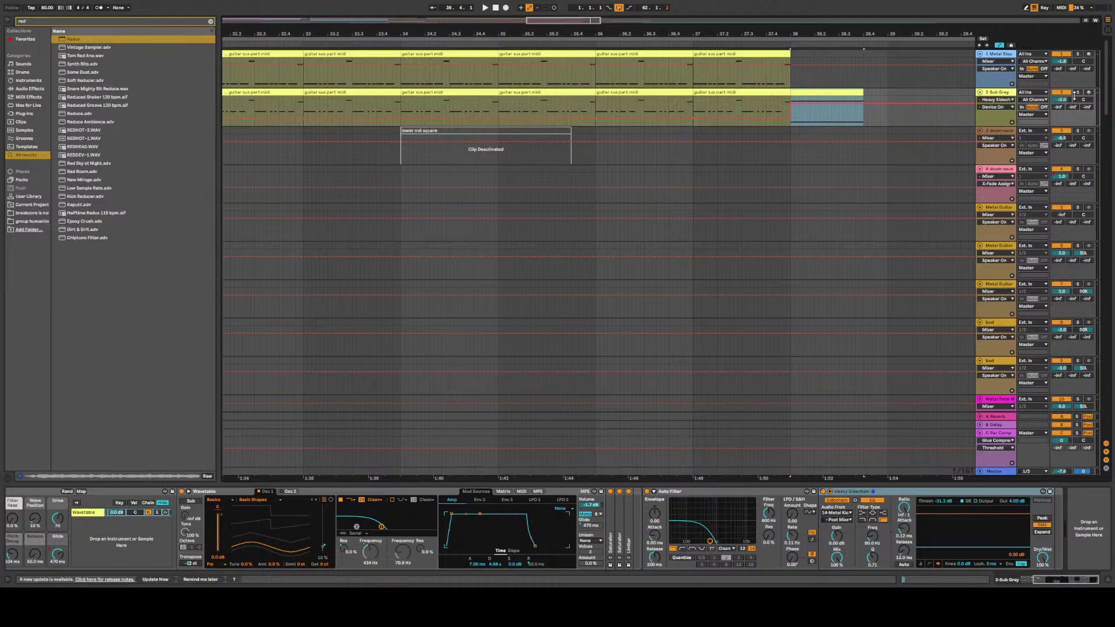
Solo the Sub Gray track, play the pasted clip at bar 38 and bring up the Master track's effects
{"action": "key", "text": "space"}
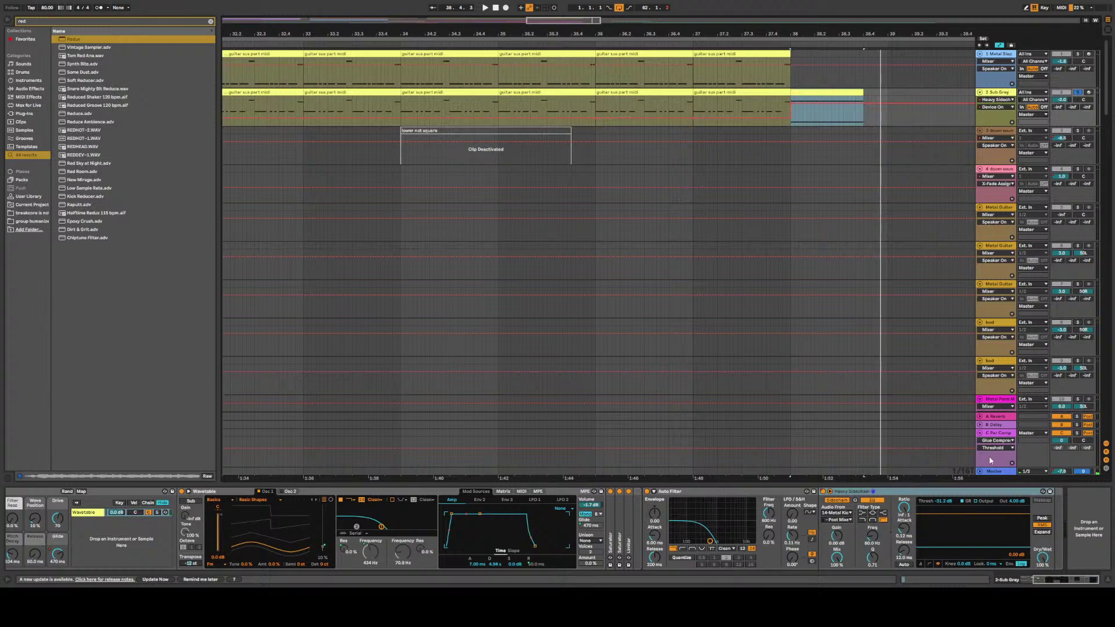
{"action": "left_click", "coordinate": [991, 470]}
{"action": "key", "text": "space"}
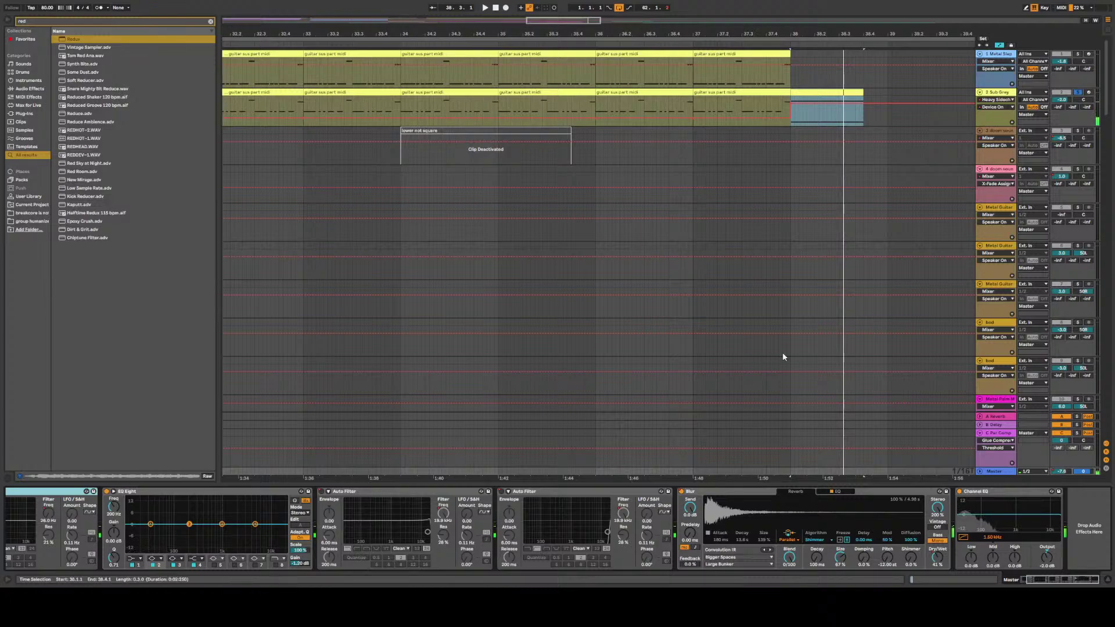
{"action": "key", "text": "space"}
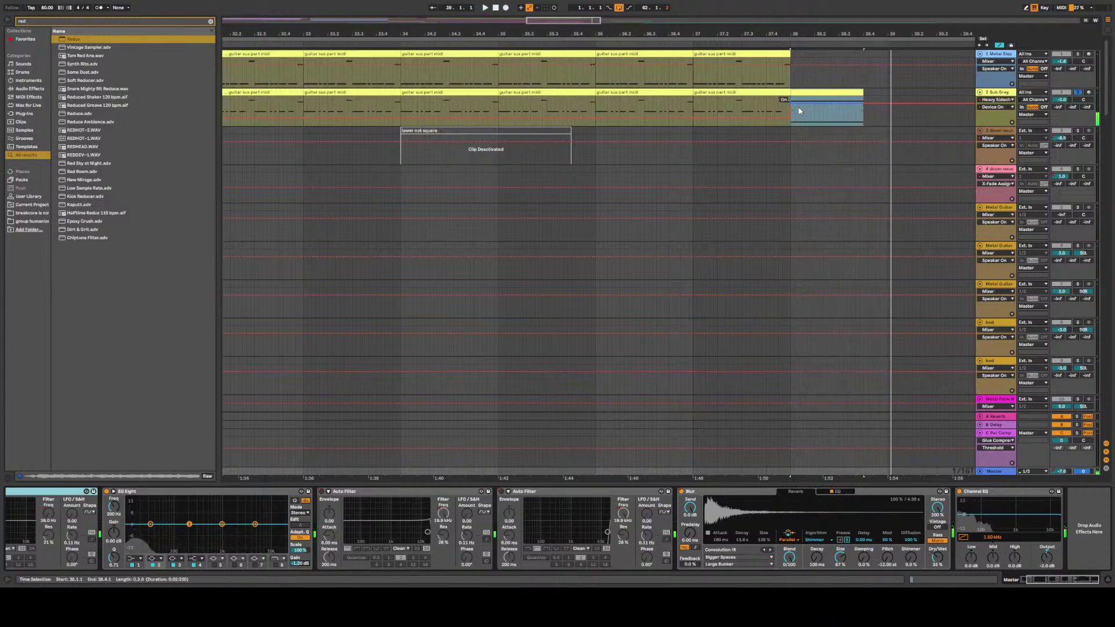
Move the lowest EQ band of the Master track's Blur reverb to about 78.4 Hz and -12 dB, and play the sub through it
{"action": "left_click", "coordinate": [838, 492]}
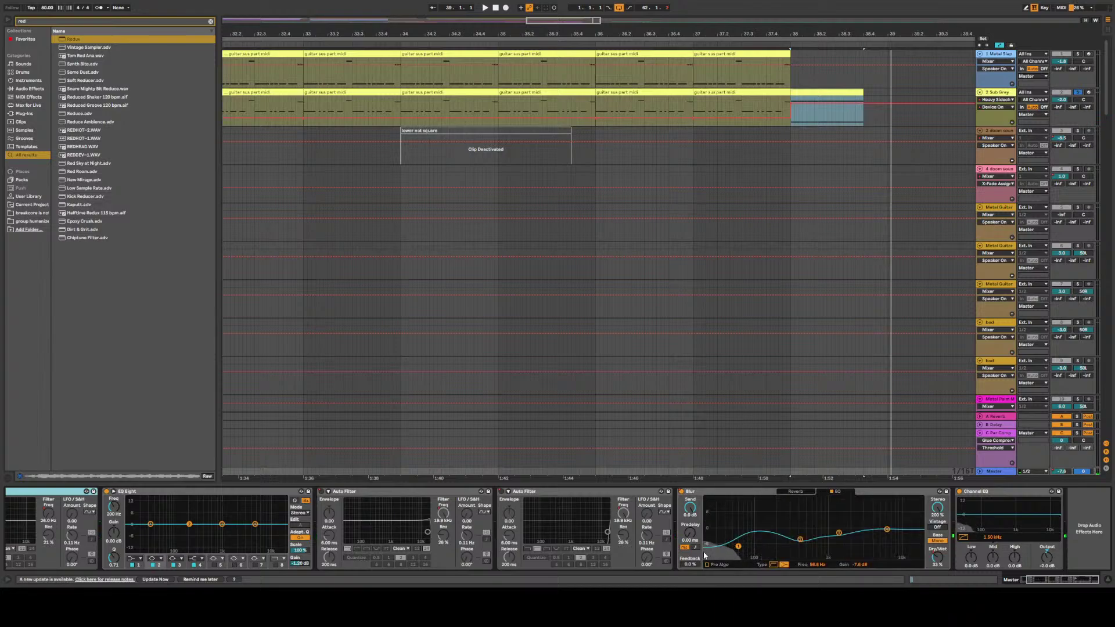
{"action": "key", "text": "space"}
{"action": "left_click", "coordinate": [796, 492]}
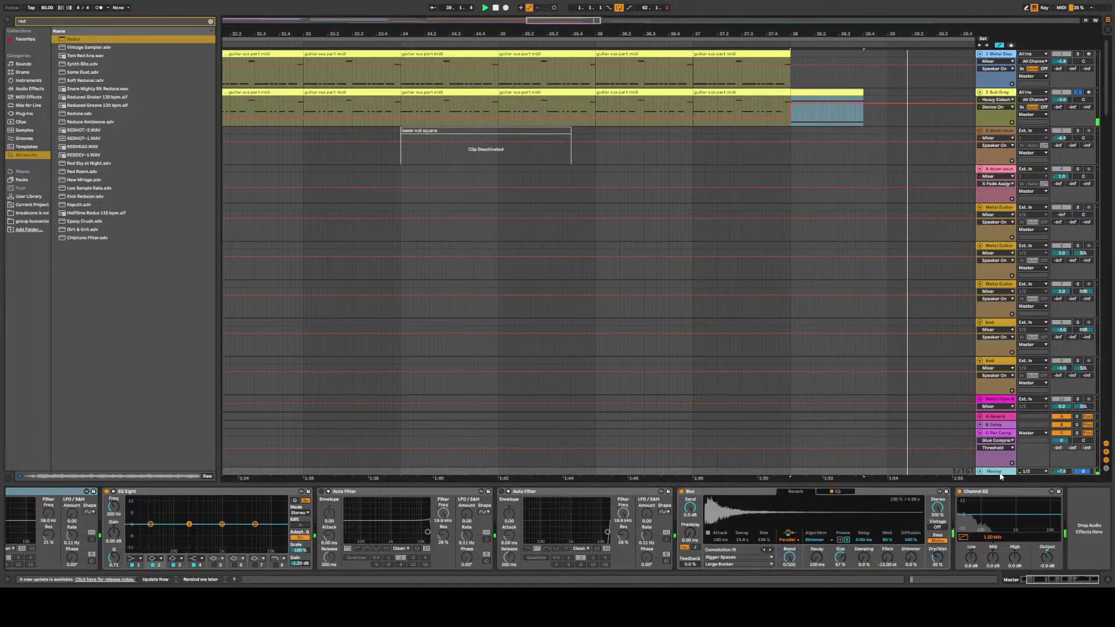
{"action": "left_click", "coordinate": [837, 491]}
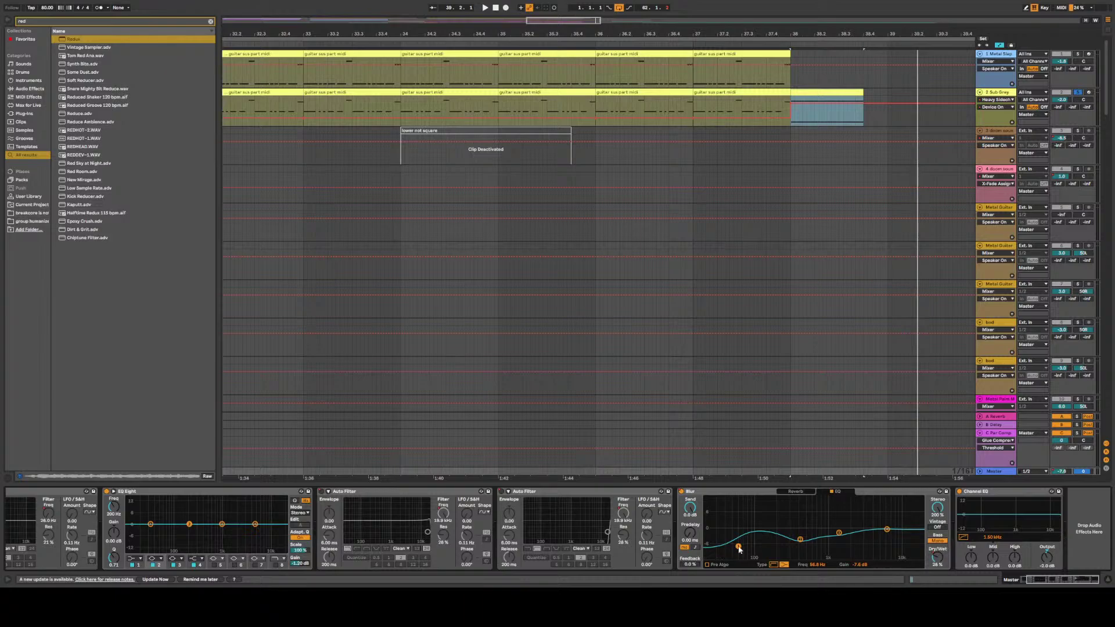
{"action": "left_click_drag", "start_coordinate": [739, 549], "coordinate": [746, 559]}
{"action": "key", "text": "space"}
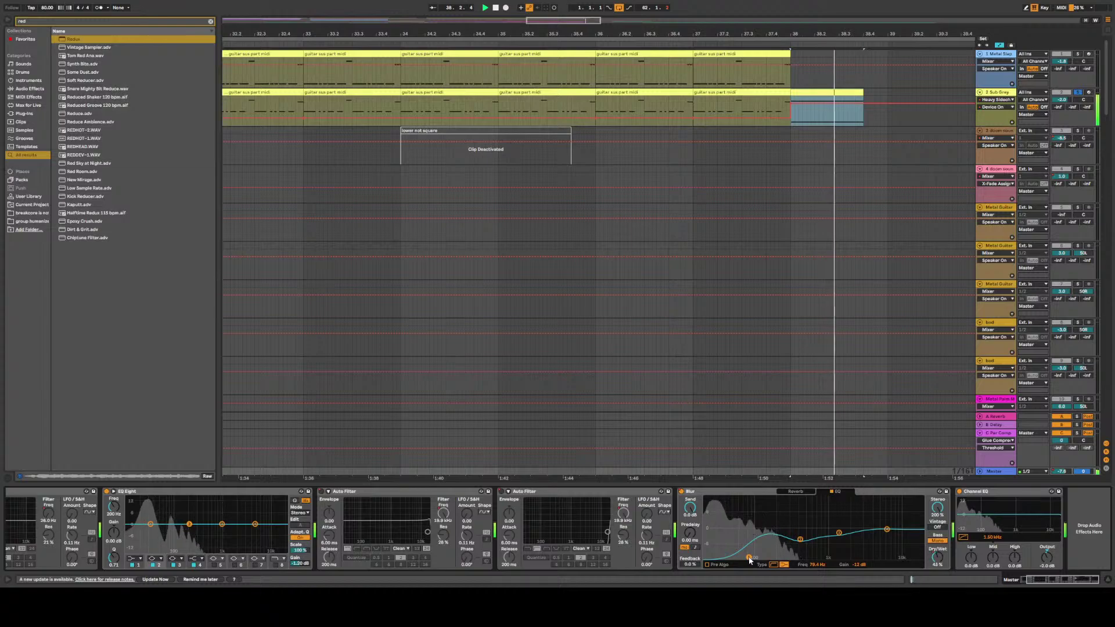
Stop playback, select the pasted sub clip at bar 38 again and show the Sub Stomach rack's Glide automation
{"action": "left_click", "coordinate": [729, 156]}
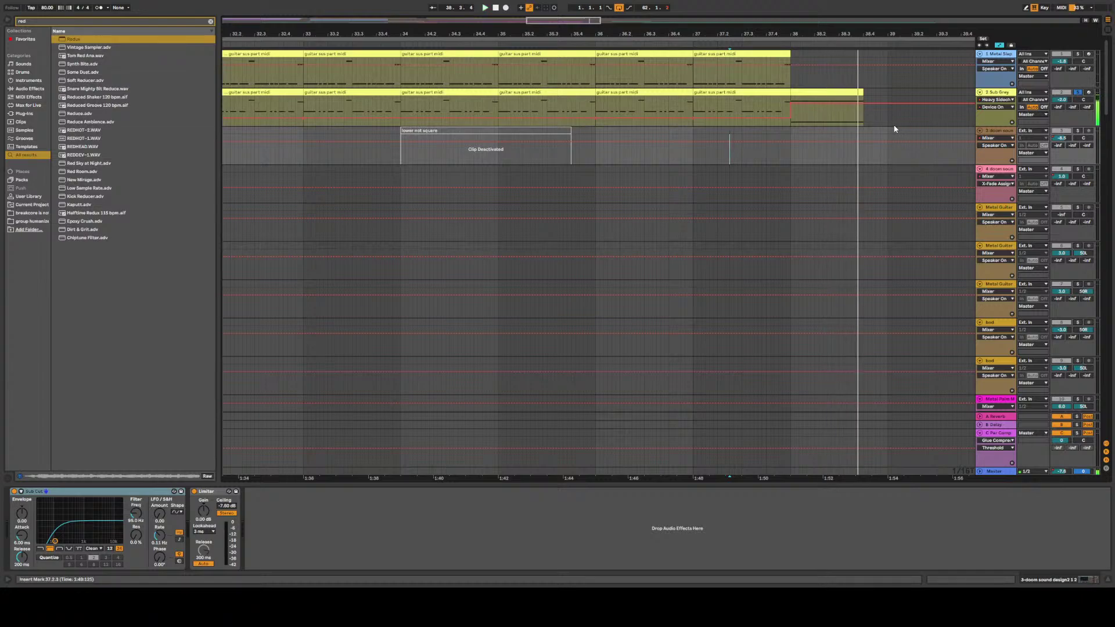
{"action": "left_click", "coordinate": [850, 94]}
{"action": "key", "text": "space"}
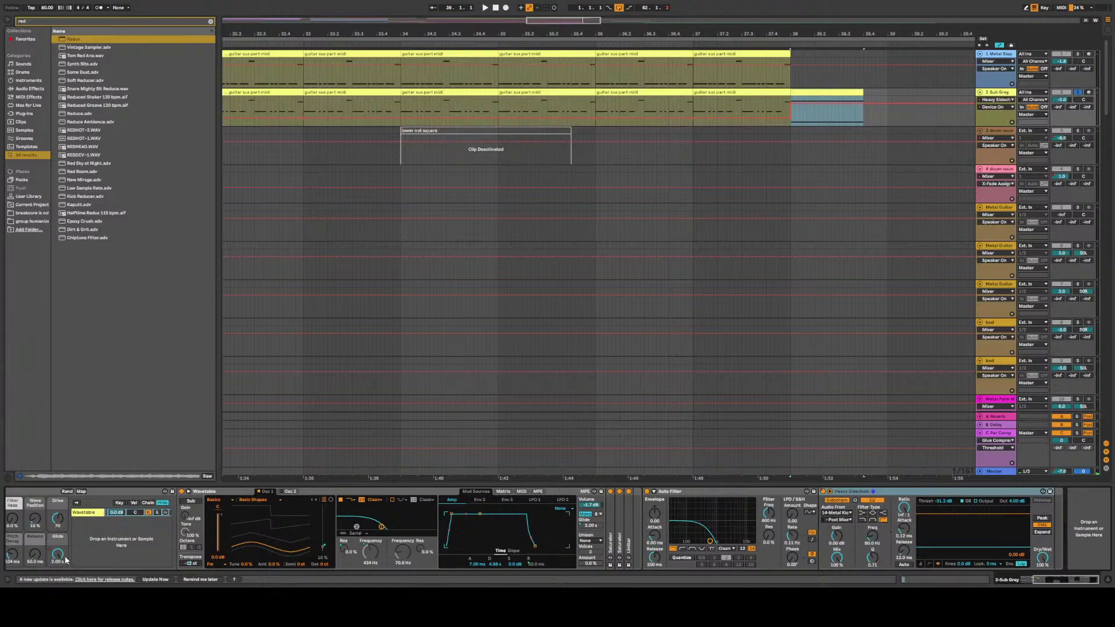
{"action": "left_click", "coordinate": [64, 556]}
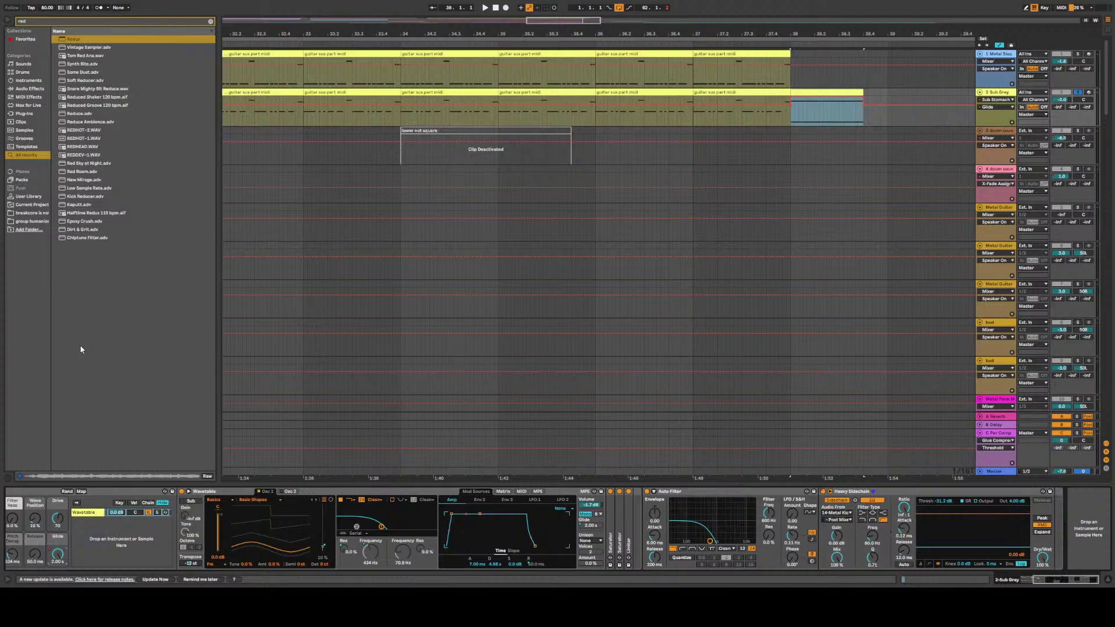
{"action": "left_click", "coordinate": [82, 491]}
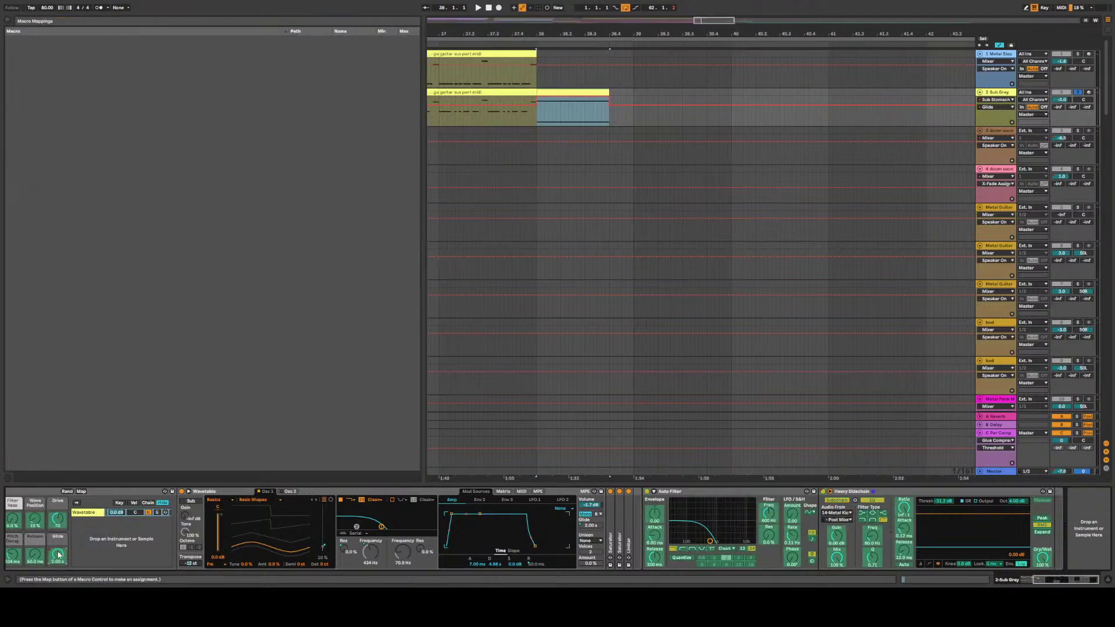
{"action": "left_click", "coordinate": [81, 492]}
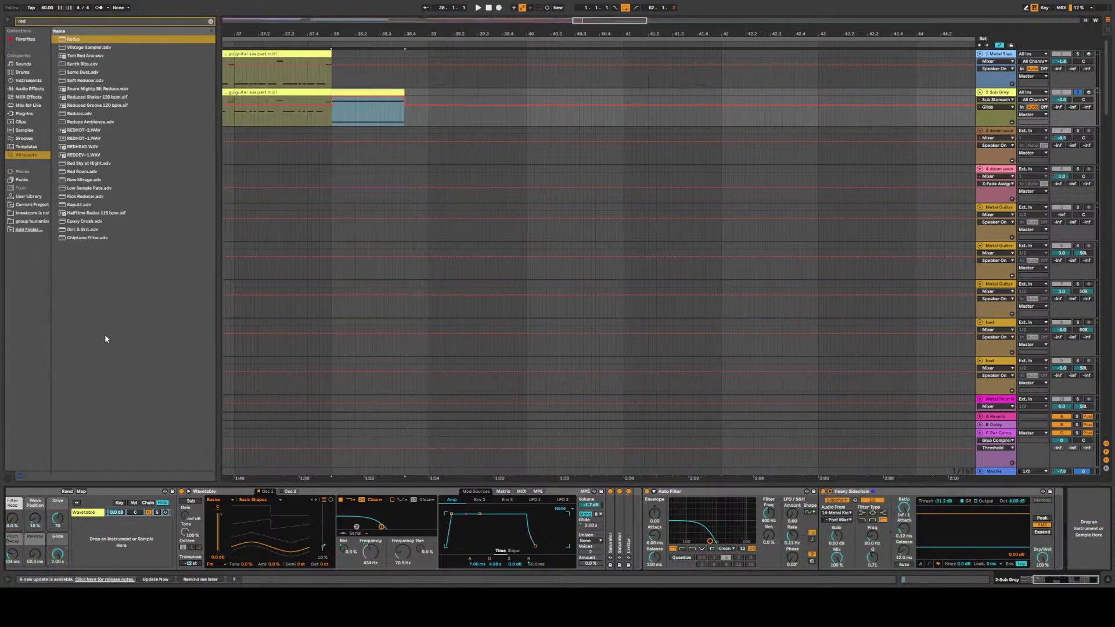
{"action": "key", "text": "ctrl+k"}
{"action": "left_click", "coordinate": [56, 558]}
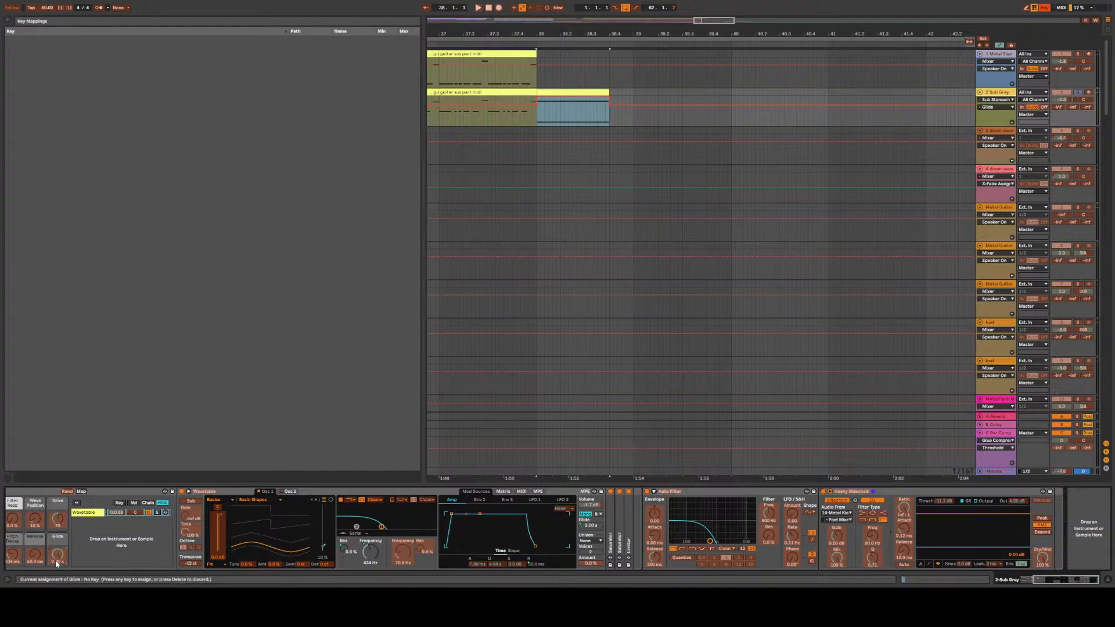
{"action": "key", "text": "ctrl+k"}
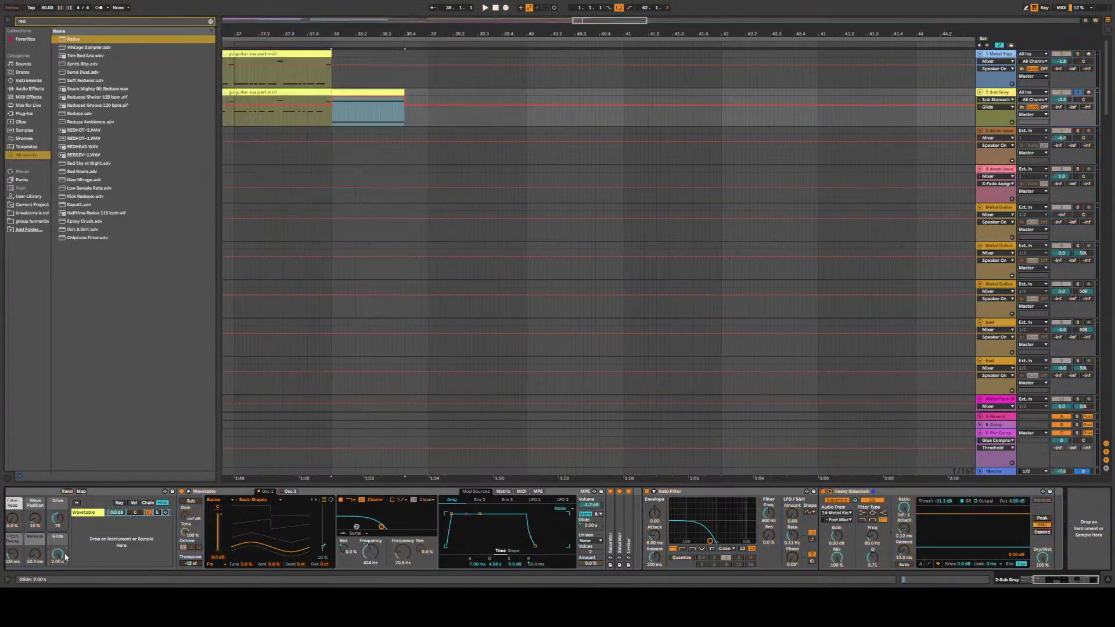
{"action": "key", "text": "ctrl+m"}
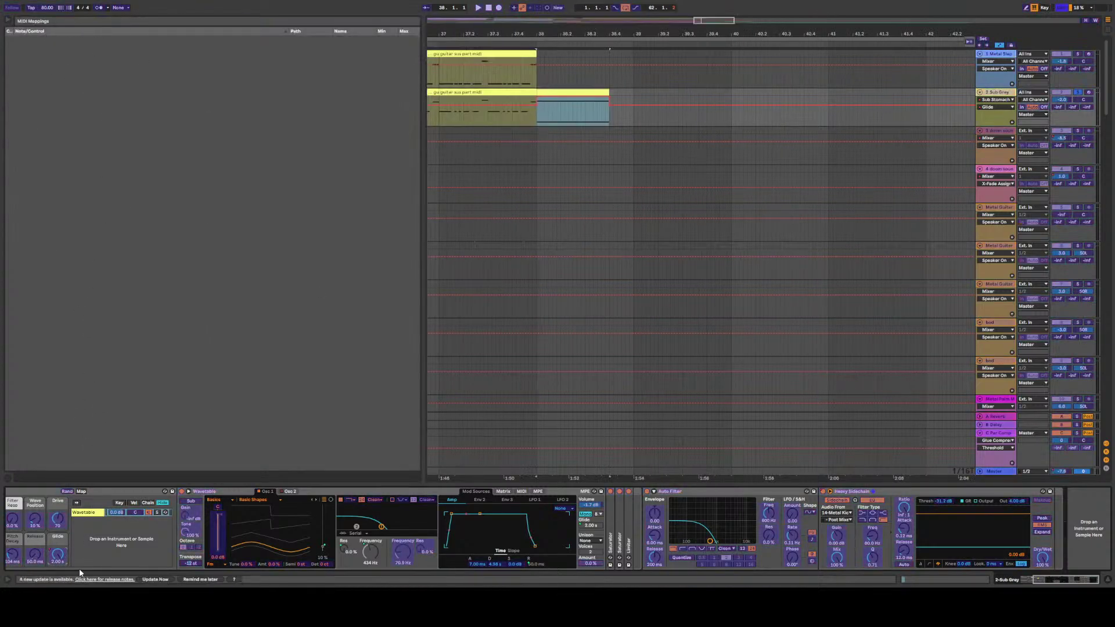
{"action": "left_click", "coordinate": [58, 556]}
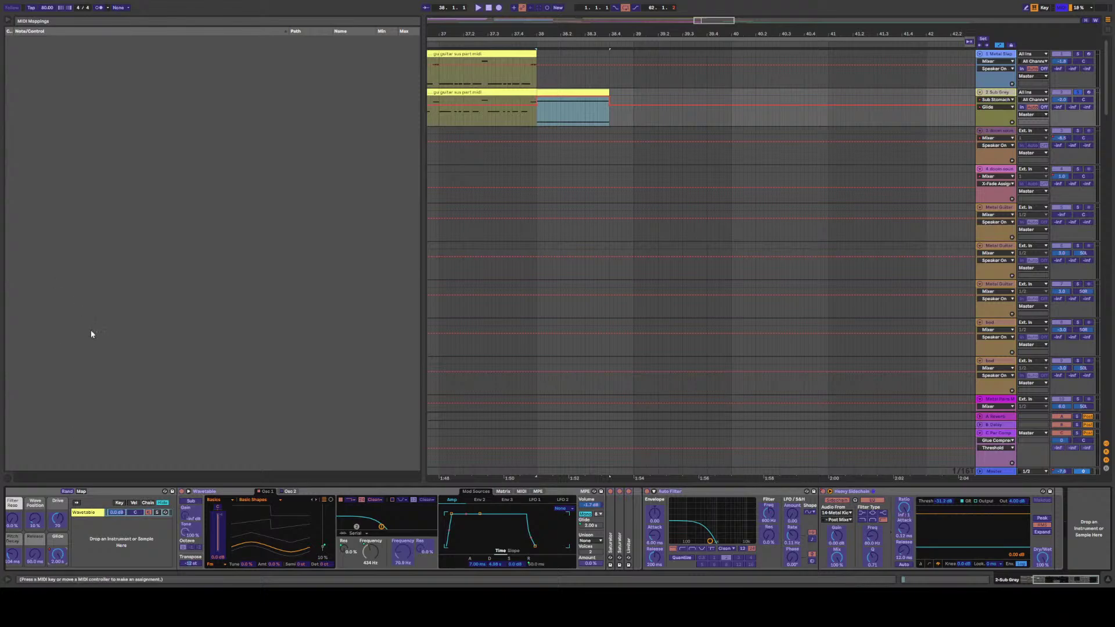
{"action": "key", "text": "ctrl+m"}
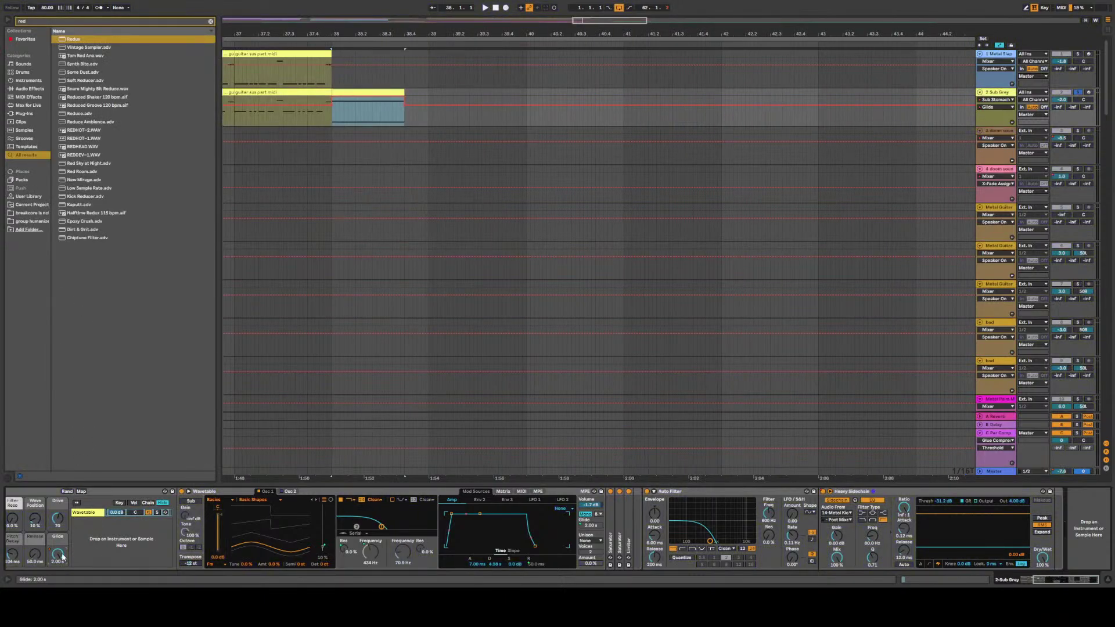
Raise the maximum of the Glide macro mapping in the Sub Stomach rack to 30 s
{"action": "left_click_drag", "start_coordinate": [1075, 580], "coordinate": [1039, 580]}
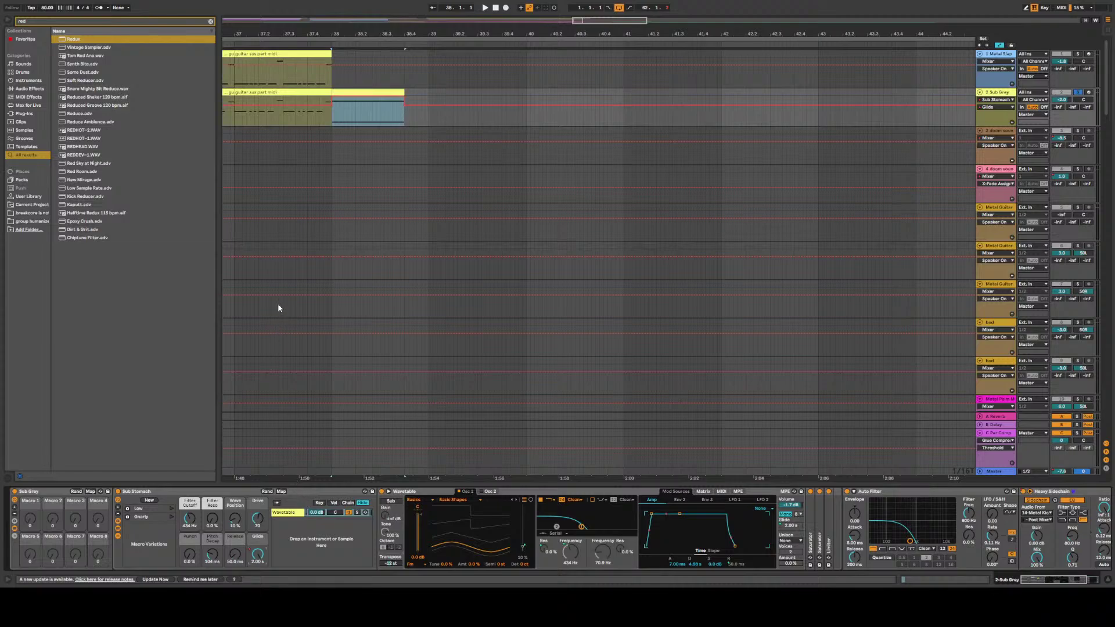
{"action": "key", "text": "ctrl+alt+e"}
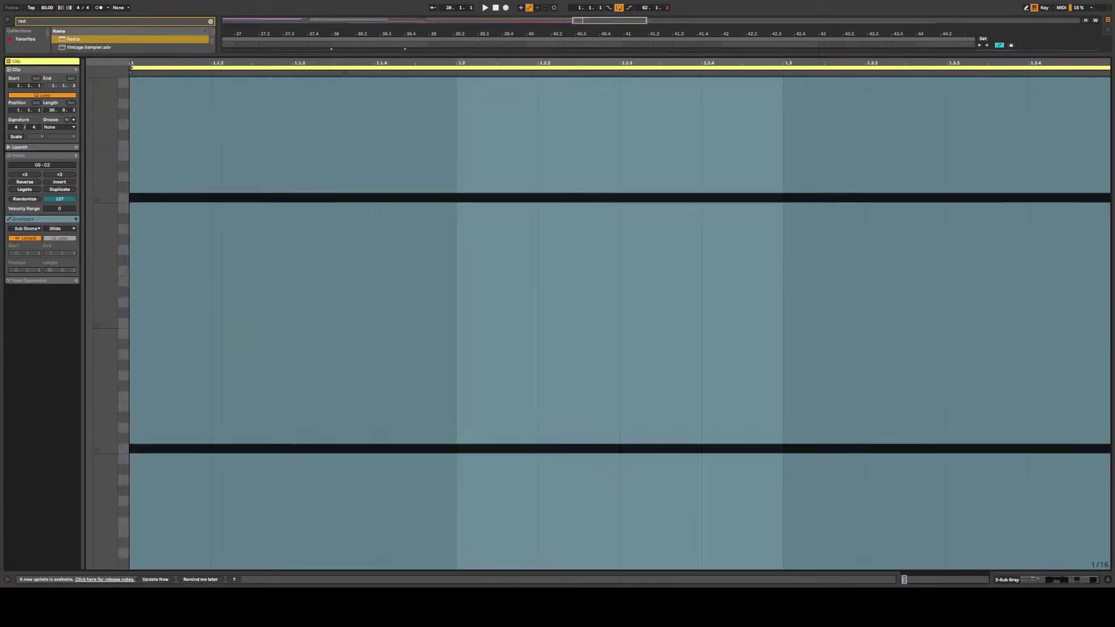
{"action": "left_click", "coordinate": [1065, 580]}
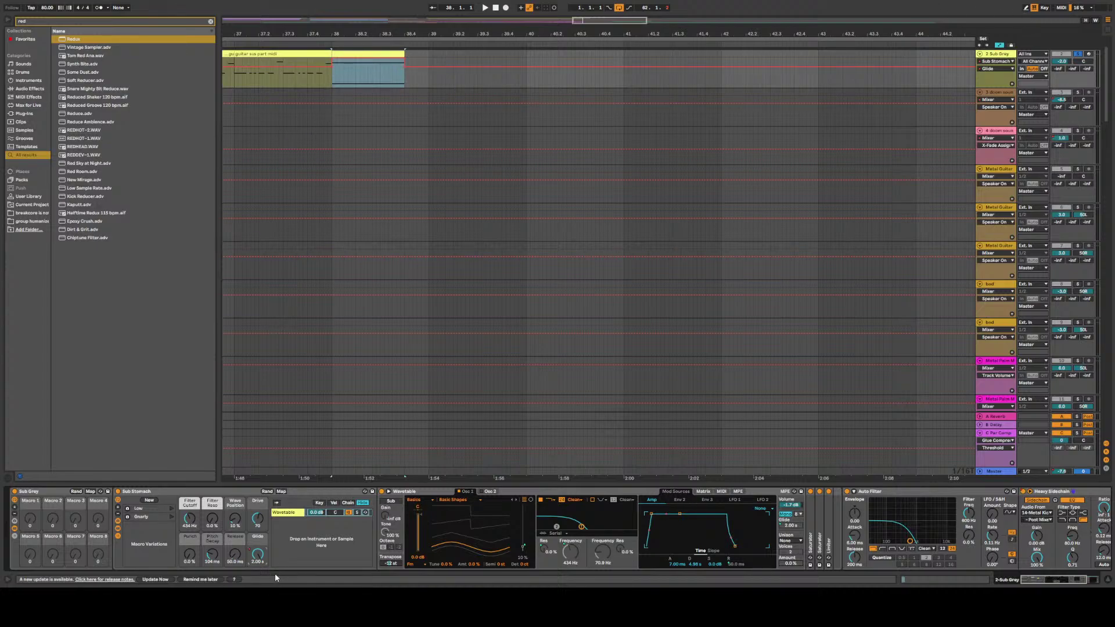
{"action": "left_click", "coordinate": [15, 536]}
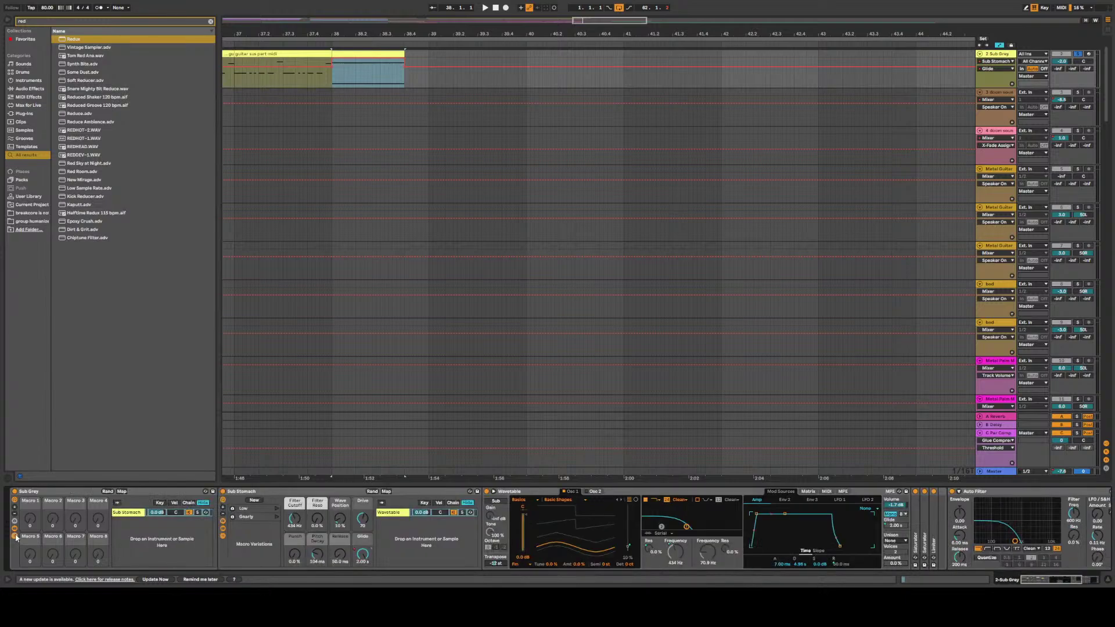
{"action": "left_click", "coordinate": [15, 537]}
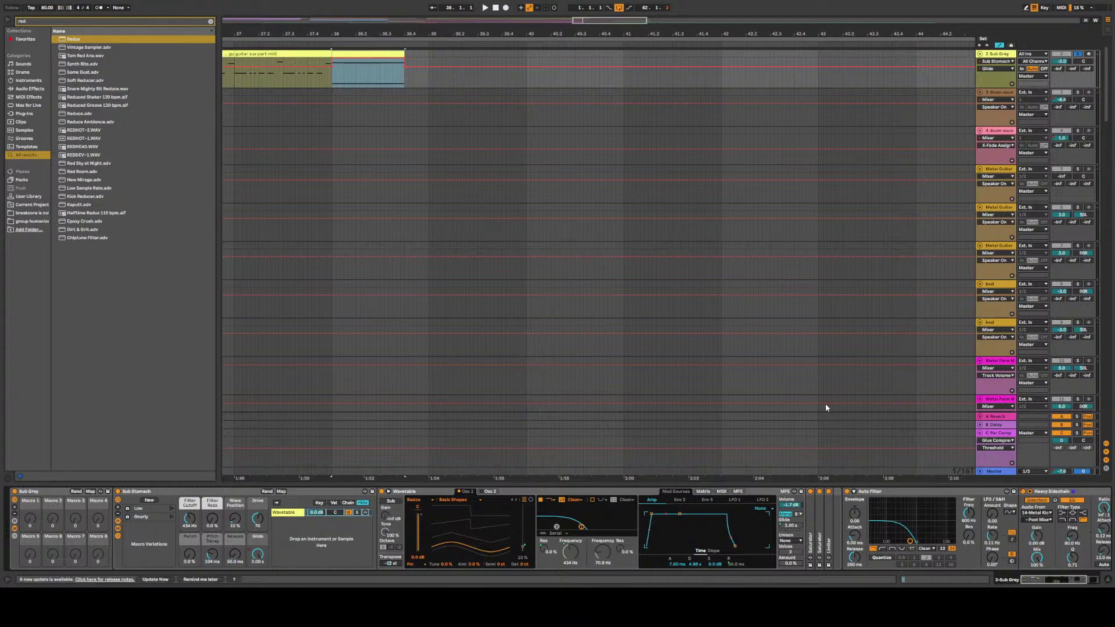
{"action": "key", "text": "ctrl+m"}
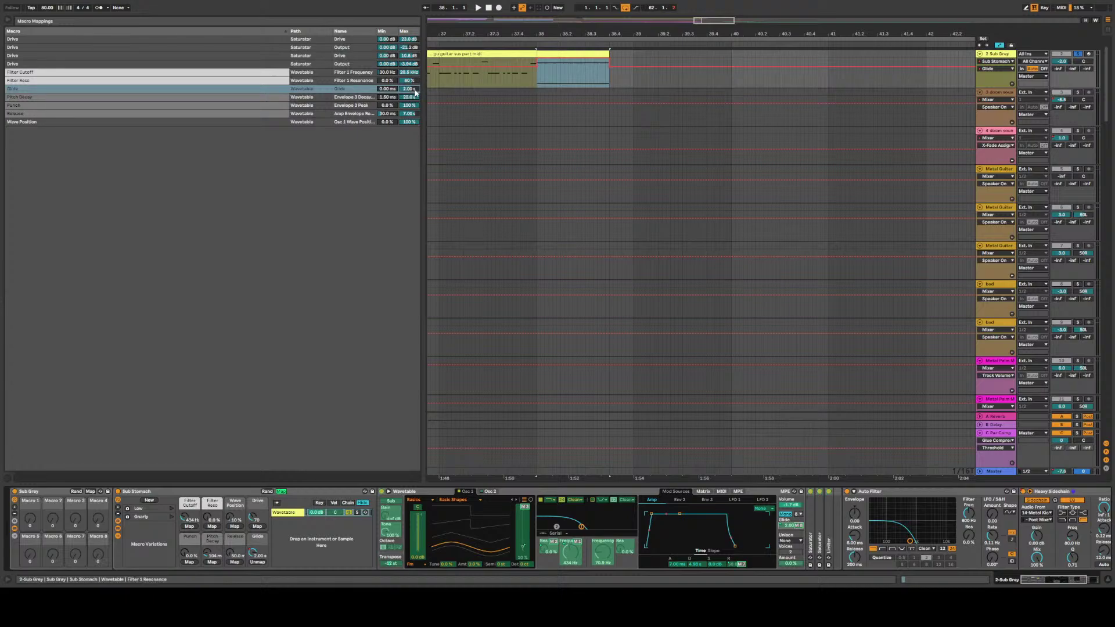
{"action": "left_click", "coordinate": [414, 90]}
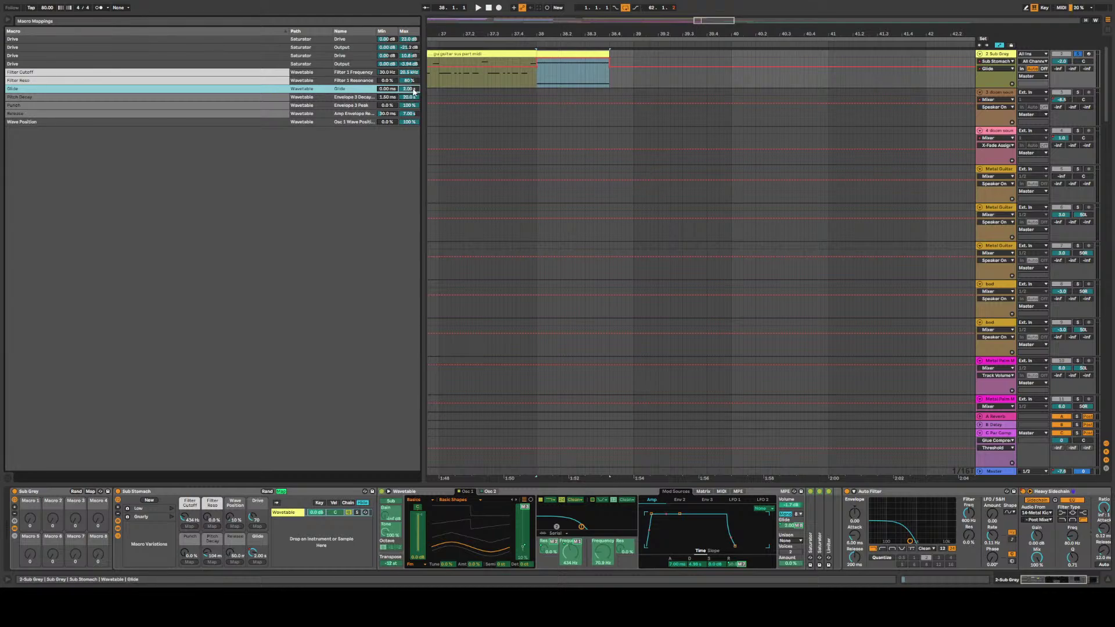
{"action": "left_click_drag", "start_coordinate": [413, 90], "coordinate": [414, 91]}
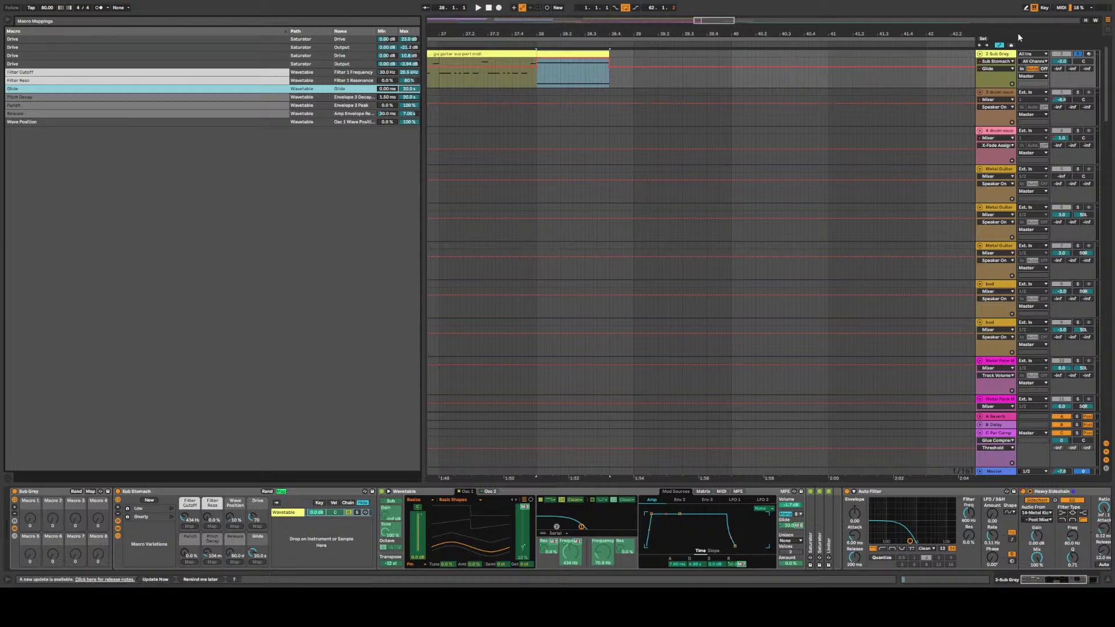
{"action": "left_click", "coordinate": [533, 133]}
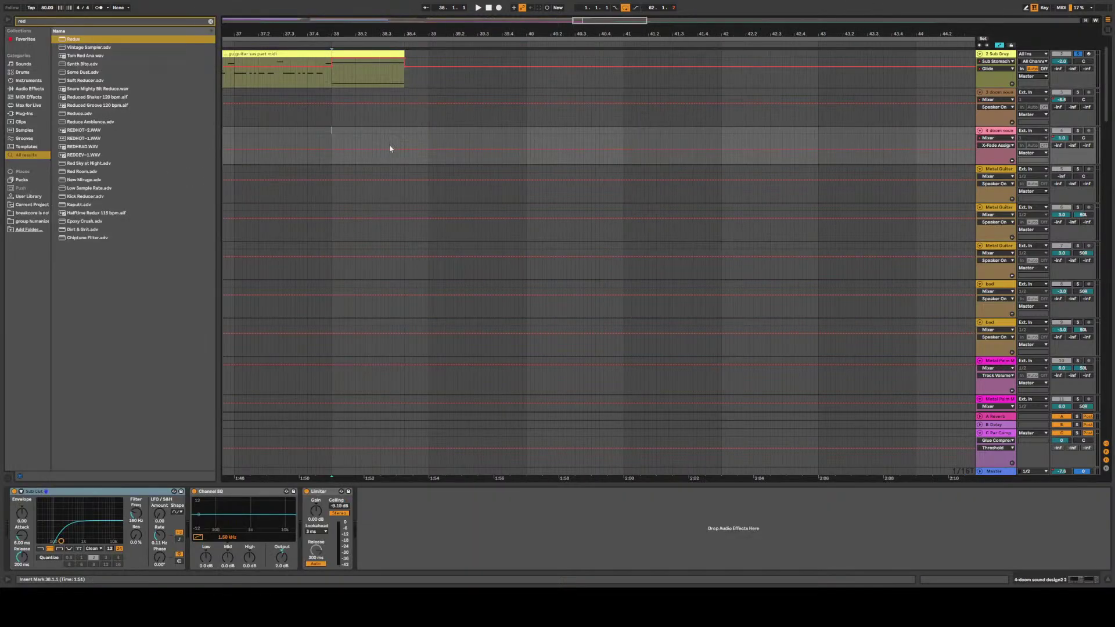
Set the Glide automation breakpoints at the start and end of the Sub Gray clip at bar 9 to 2000 ms
{"action": "scroll", "coordinate": [272, 148], "scroll_direction": "down", "scroll_amount": 10}
{"action": "left_click", "coordinate": [294, 116]}
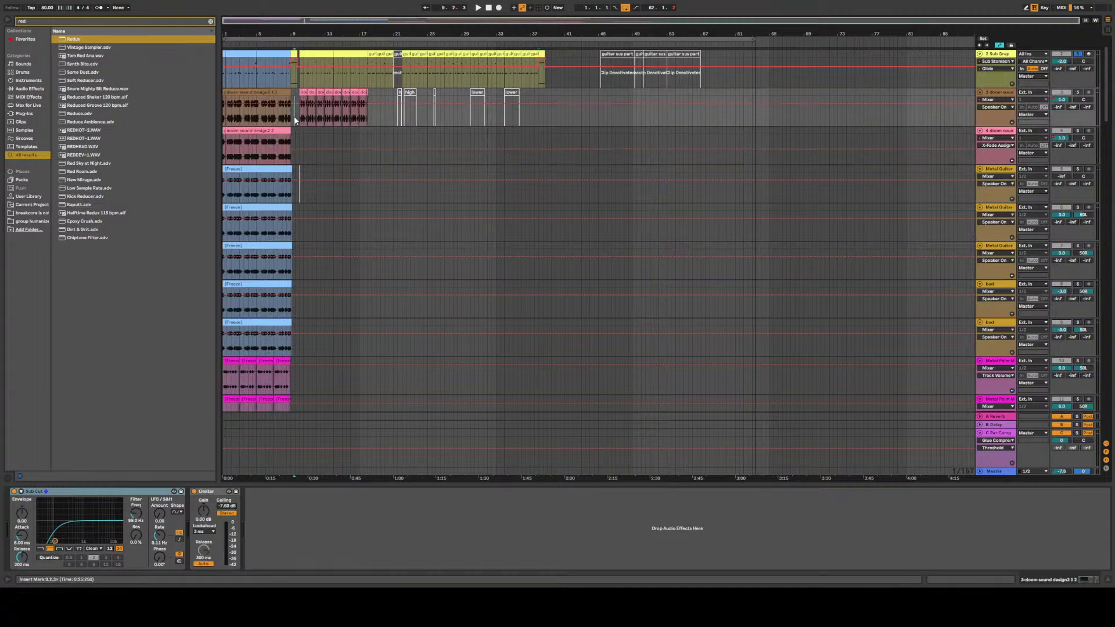
{"action": "scroll", "coordinate": [289, 58], "scroll_direction": "up", "scroll_amount": 3}
{"action": "scroll", "coordinate": [293, 58], "scroll_direction": "up", "scroll_amount": 3}
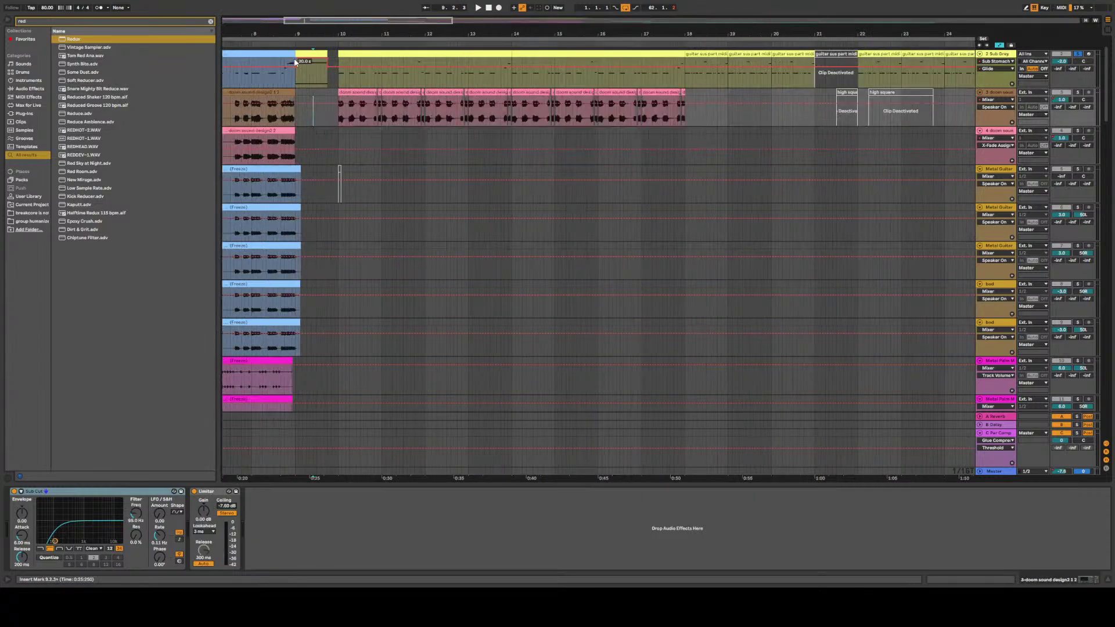
{"action": "left_click", "coordinate": [332, 64]}
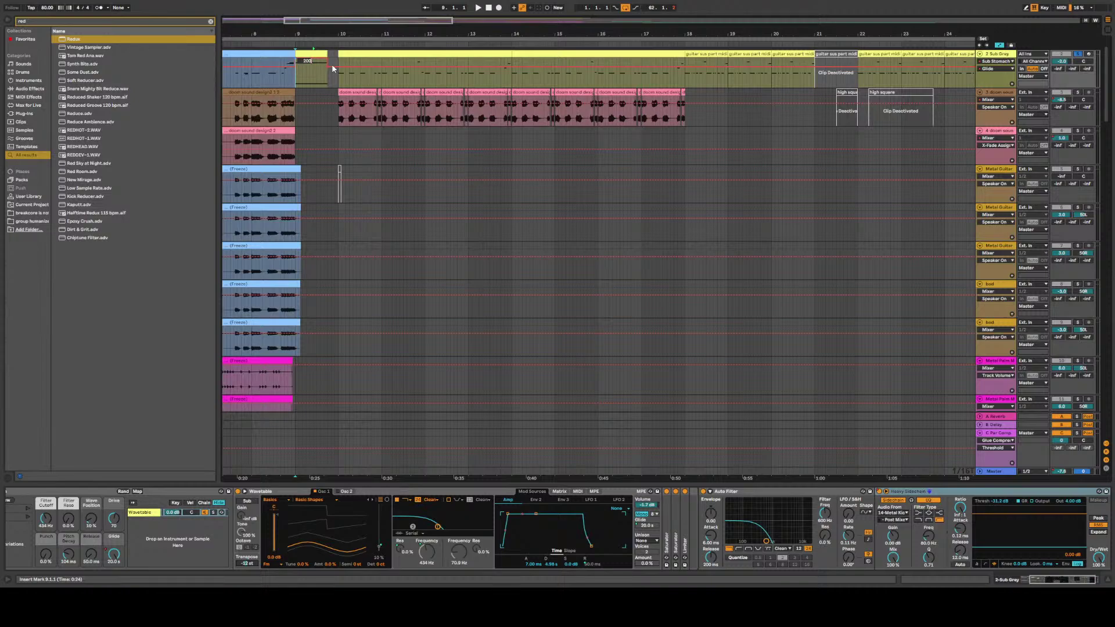
{"action": "left_click_drag", "start_coordinate": [295, 65], "coordinate": [296, 86]}
{"action": "left_click", "coordinate": [328, 60]}
{"action": "mouse_move", "coordinate": [292, 71]}
{"action": "left_click_drag", "start_coordinate": [328, 66], "coordinate": [328, 58]}
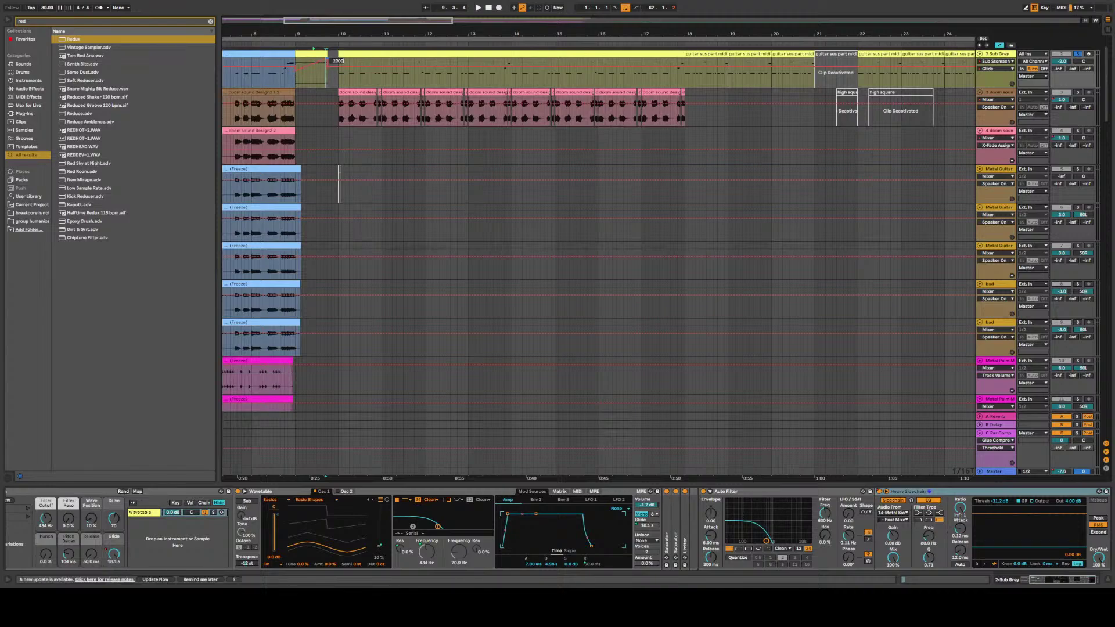
{"action": "left_click_drag", "start_coordinate": [328, 59], "coordinate": [318, 74]}
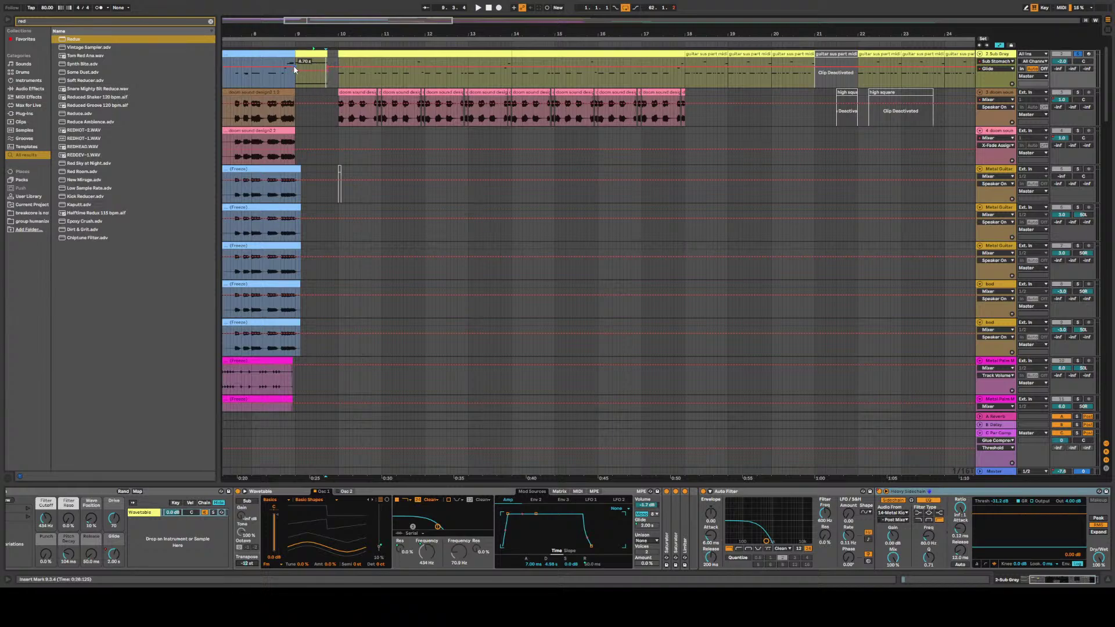
Set the Glide breakpoint just before bar 9 to 470 ms and check the one after the clip
{"action": "left_click", "coordinate": [295, 70]}
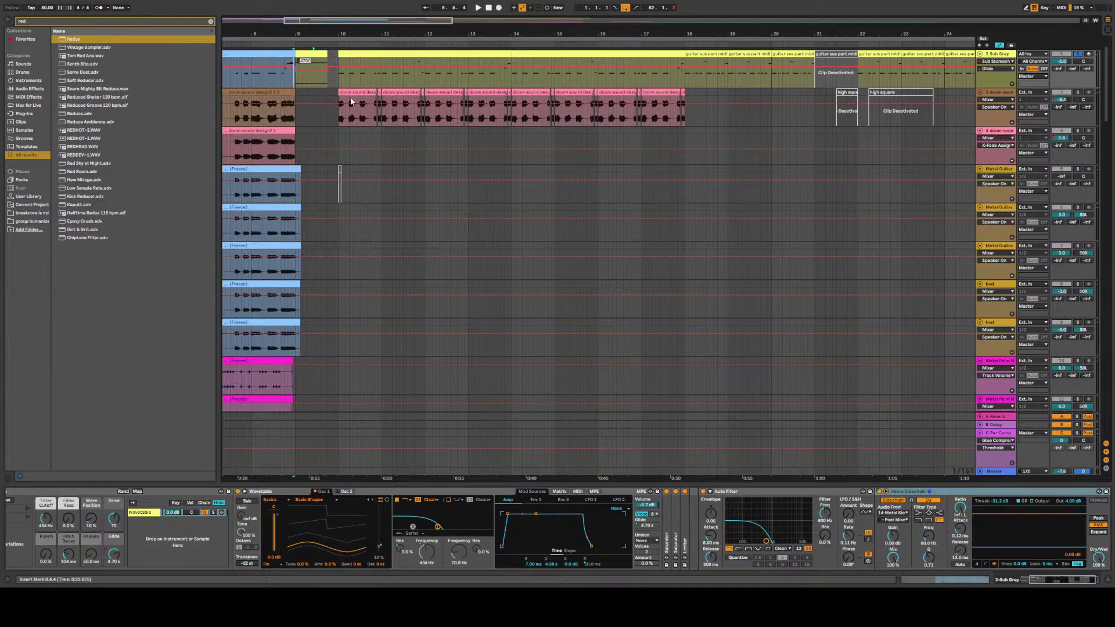
{"action": "left_click_drag", "start_coordinate": [294, 61], "coordinate": [294, 78]}
{"action": "scroll", "coordinate": [294, 79], "scroll_direction": "down", "scroll_amount": 4}
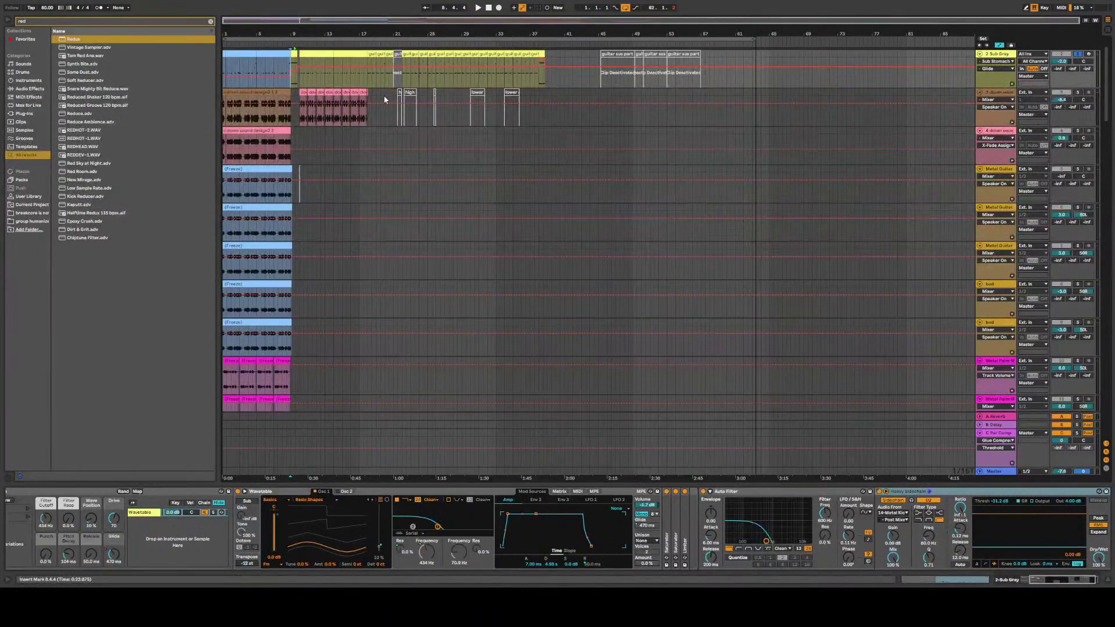
{"action": "left_click", "coordinate": [298, 66]}
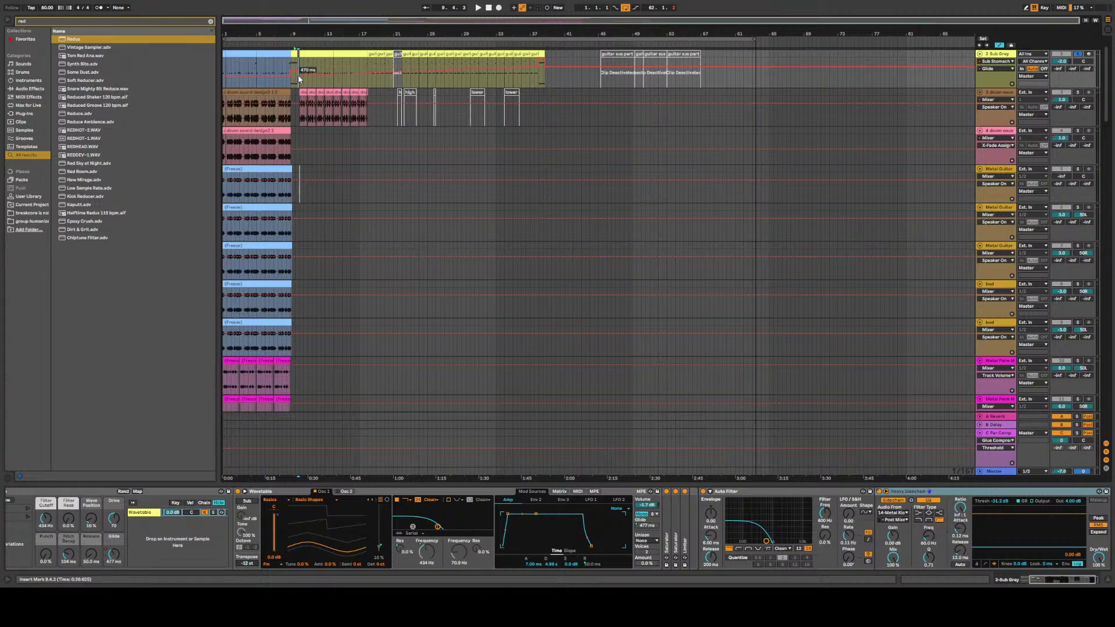
Set the Glide breakpoint after the sub clip at bar 38 to 470 ms
{"action": "left_click", "coordinate": [540, 70]}
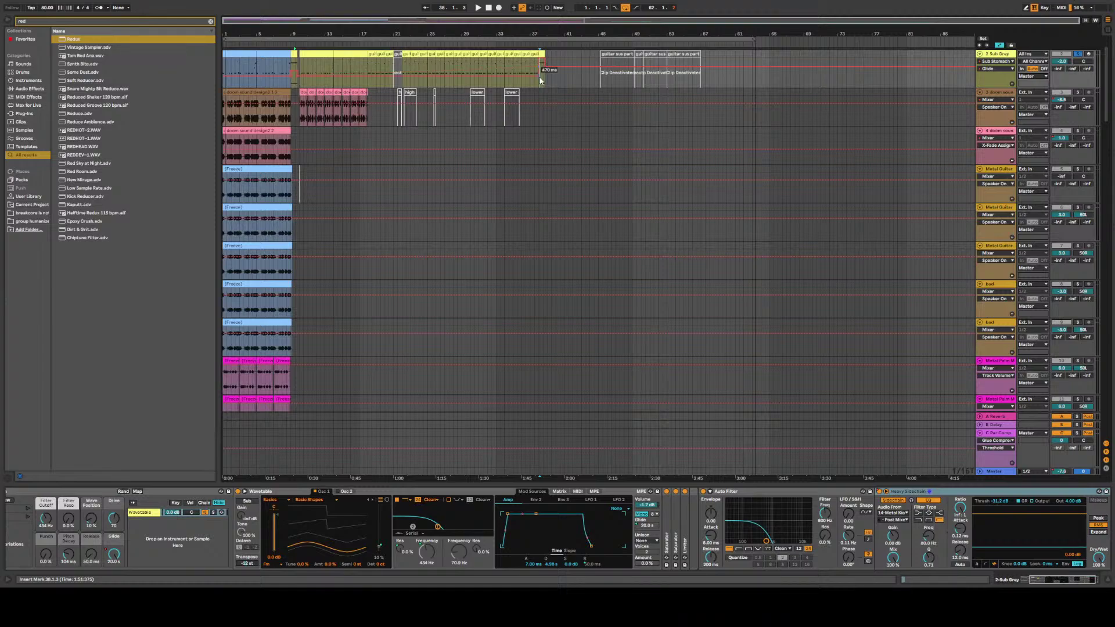
{"action": "scroll", "coordinate": [572, 84], "scroll_direction": "up", "scroll_amount": 5}
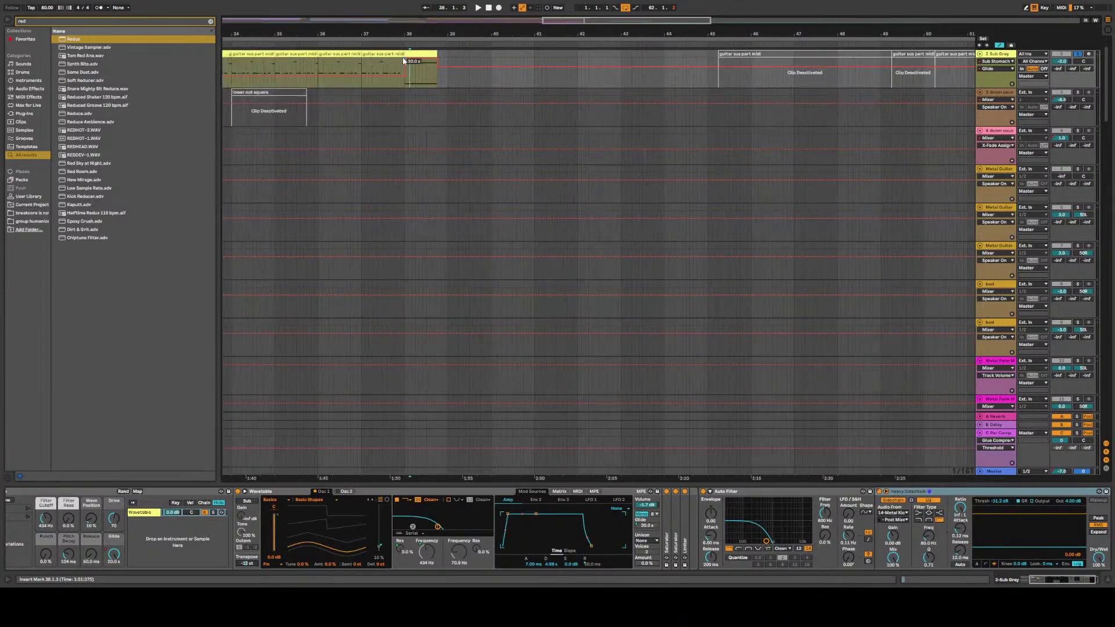
{"action": "left_click", "coordinate": [436, 68]}
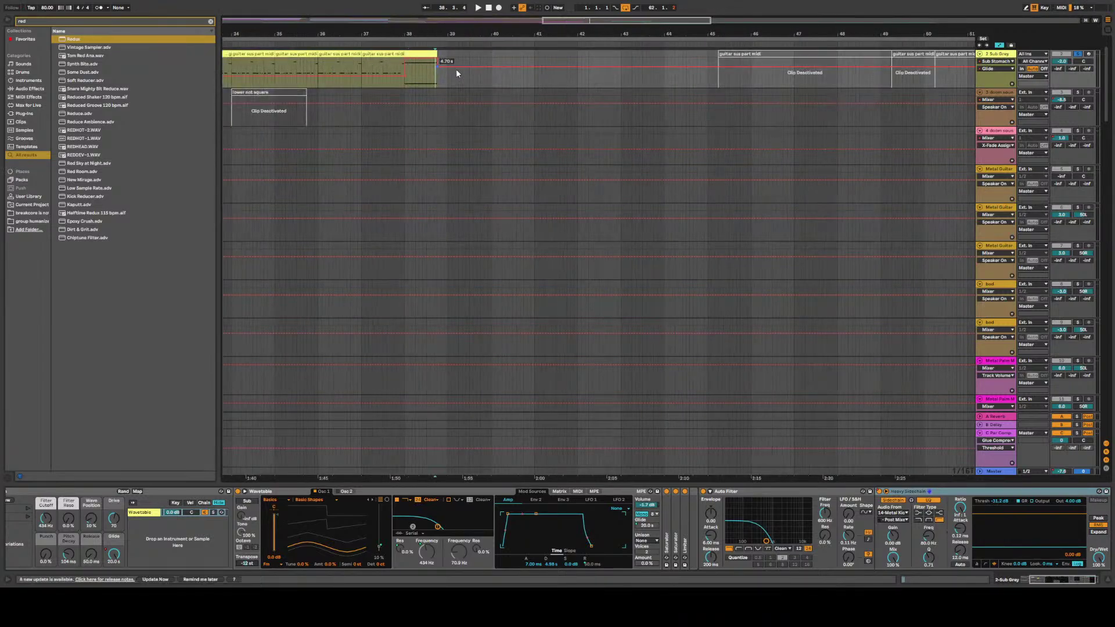
{"action": "type", "text": "4"}
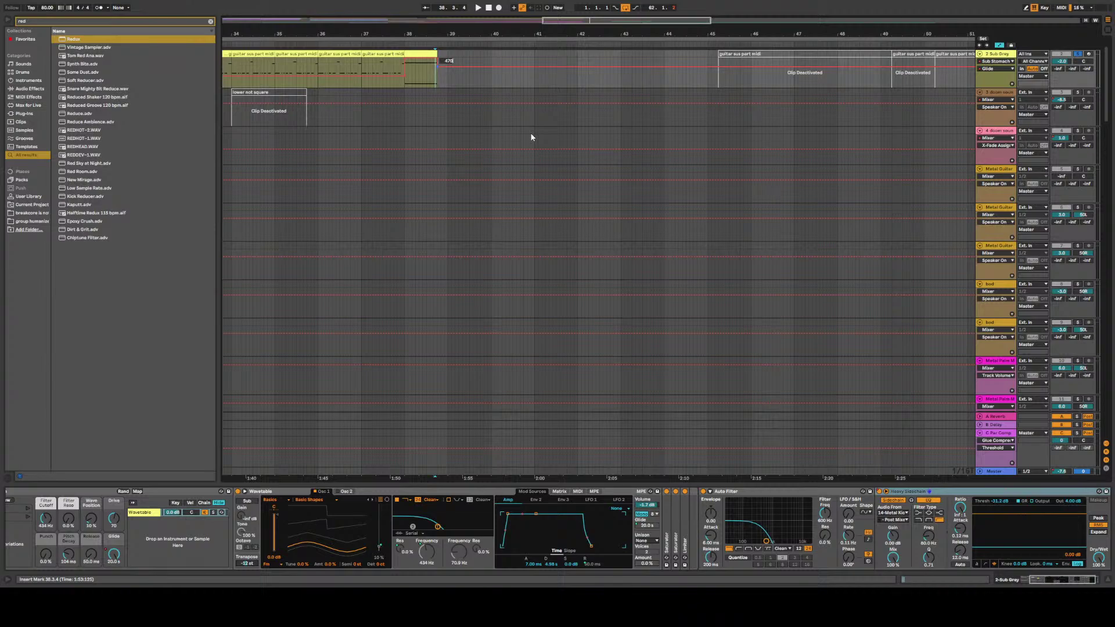
{"action": "key", "text": "Return"}
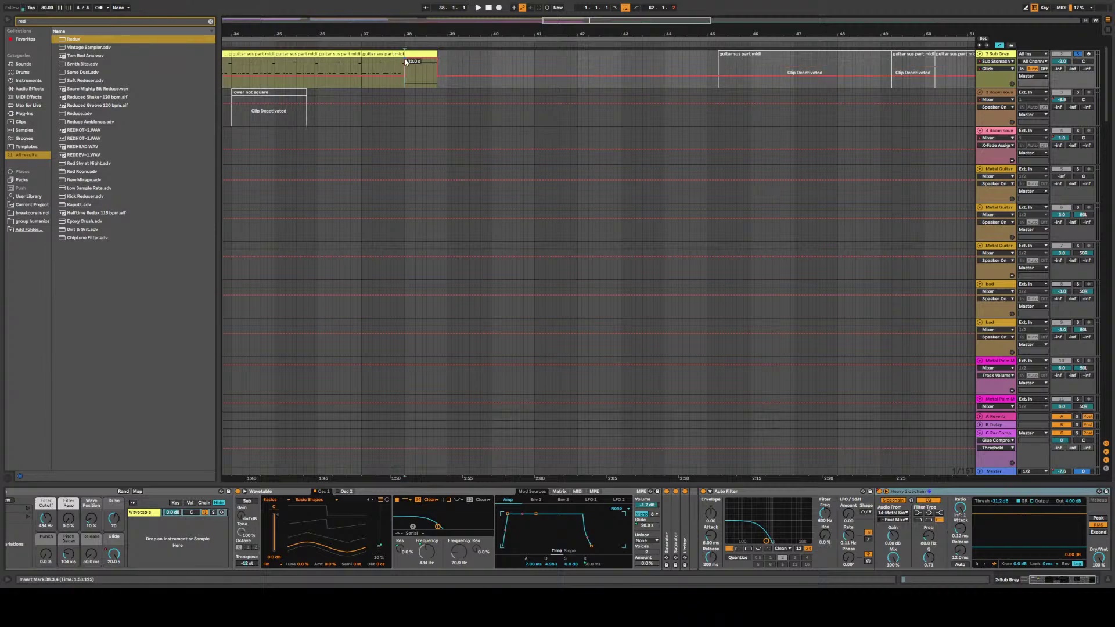
Enter new Glide values for the breakpoints at the start and end of the bar 38 sub clip
{"action": "left_click", "coordinate": [405, 62]}
{"action": "type", "text": "1"}
{"action": "type", "text": "000"}
{"action": "key", "text": "Return"}
{"action": "left_click", "coordinate": [438, 61]}
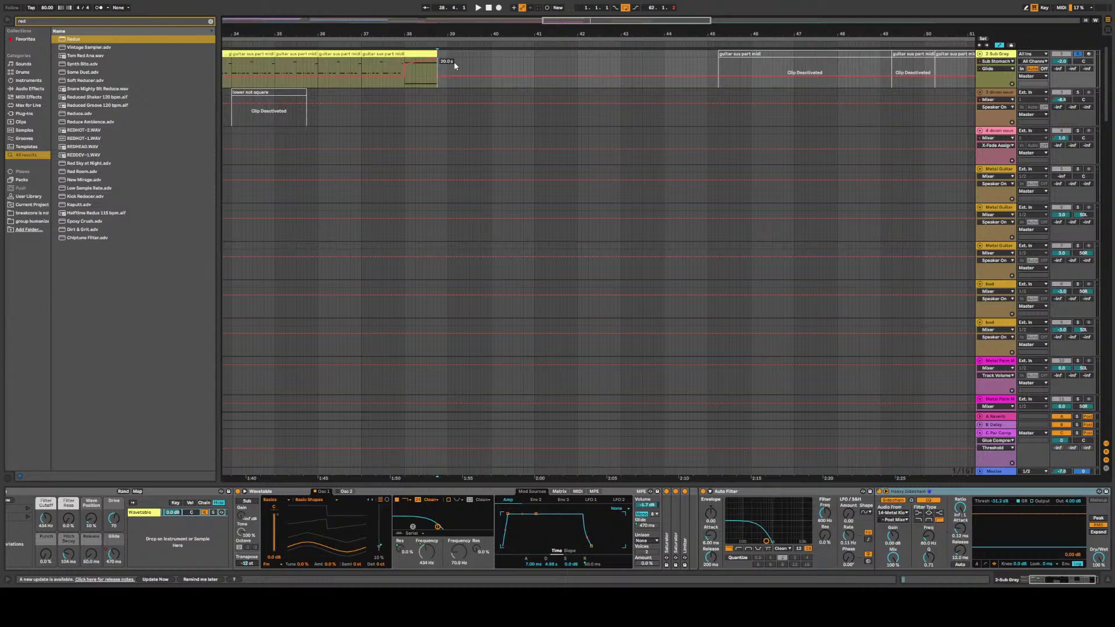
{"action": "type", "text": "20000"}
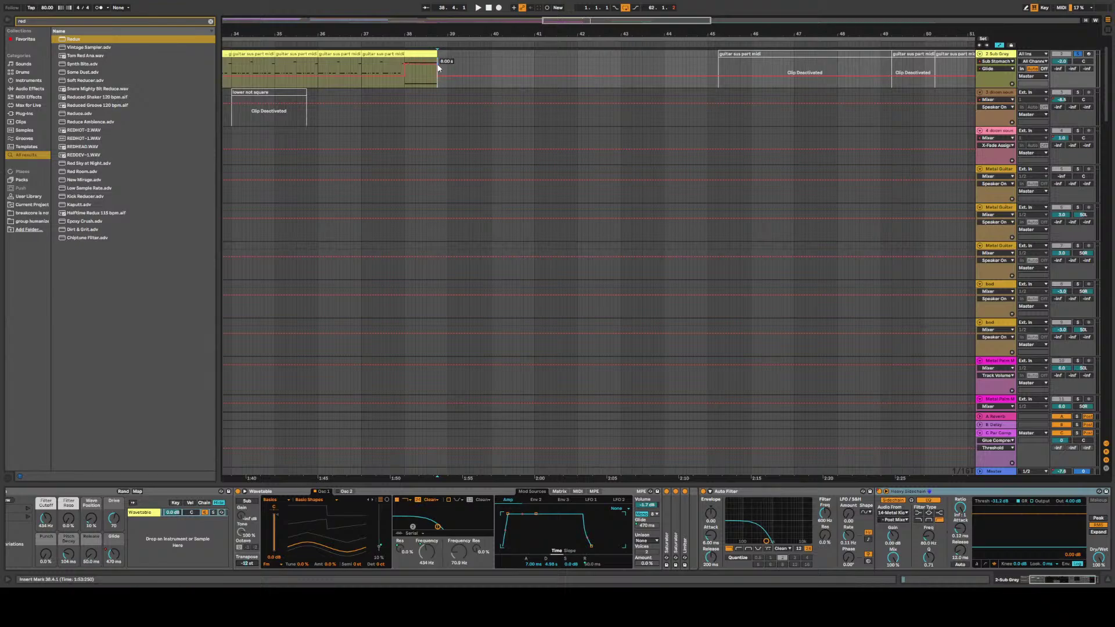
{"action": "key", "text": "Return"}
Play the arrangement from bar 36 and unsolo the Sub Gray track
{"action": "left_click", "coordinate": [318, 96]}
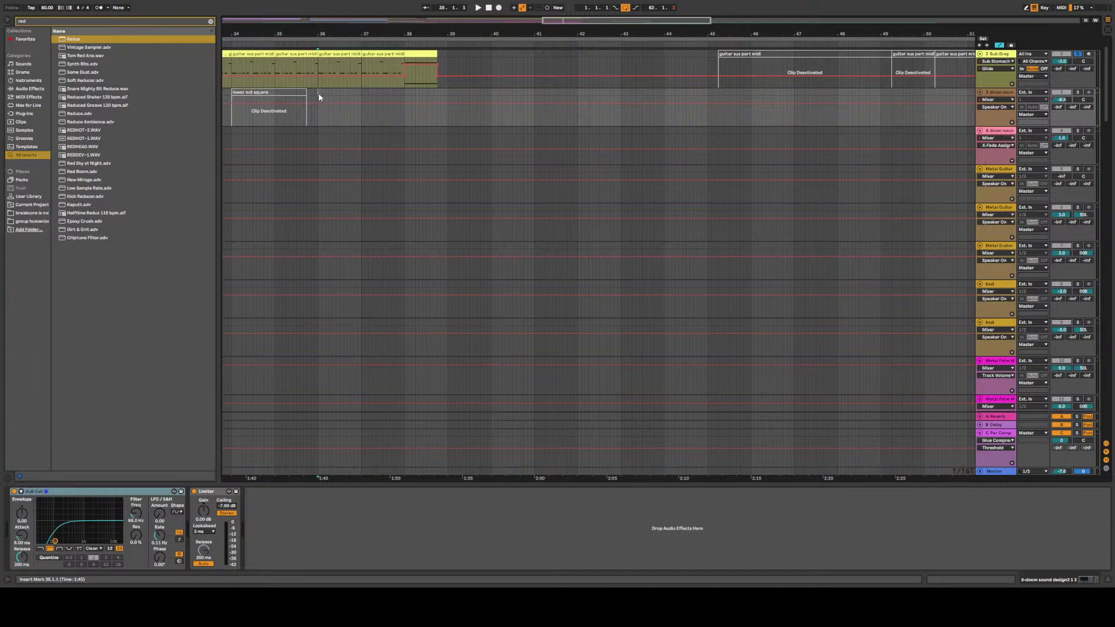
{"action": "key", "text": "space"}
{"action": "left_click", "coordinate": [1077, 54]}
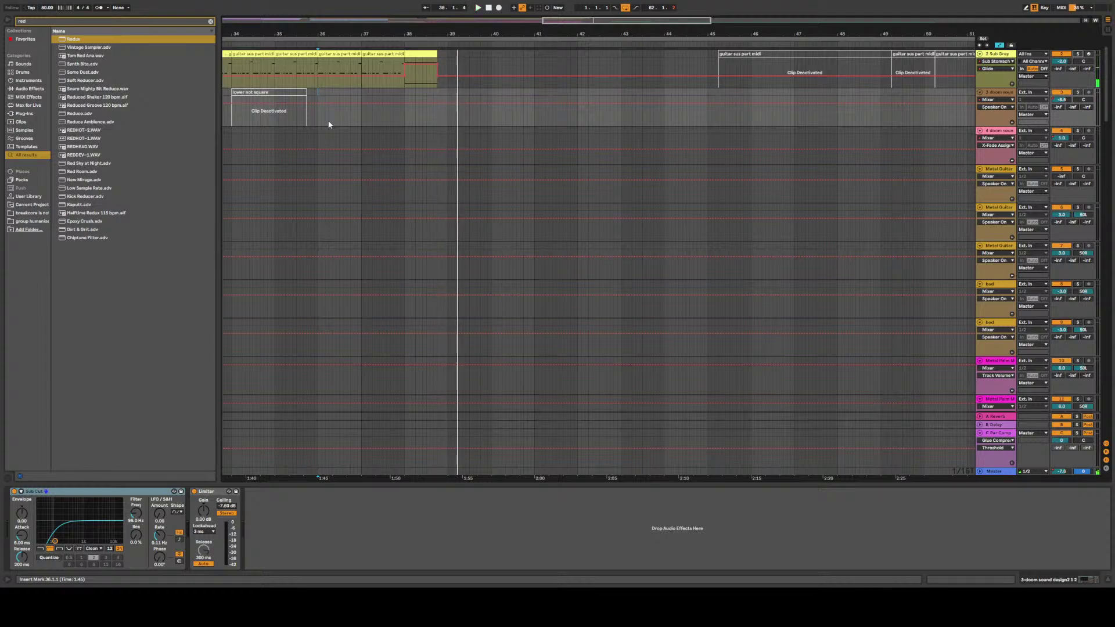
Extend the bar 38 sub clip to bar 39, adjust the Glide breakpoint in bar 41 and play the transition
{"action": "mouse_move", "coordinate": [437, 62]}
{"action": "left_mouse_down"}
{"action": "mouse_move", "coordinate": [586, 62]}
{"action": "mouse_move", "coordinate": [437, 63]}
{"action": "mouse_move", "coordinate": [545, 61]}
{"action": "mouse_move", "coordinate": [451, 61]}
{"action": "left_mouse_up"}
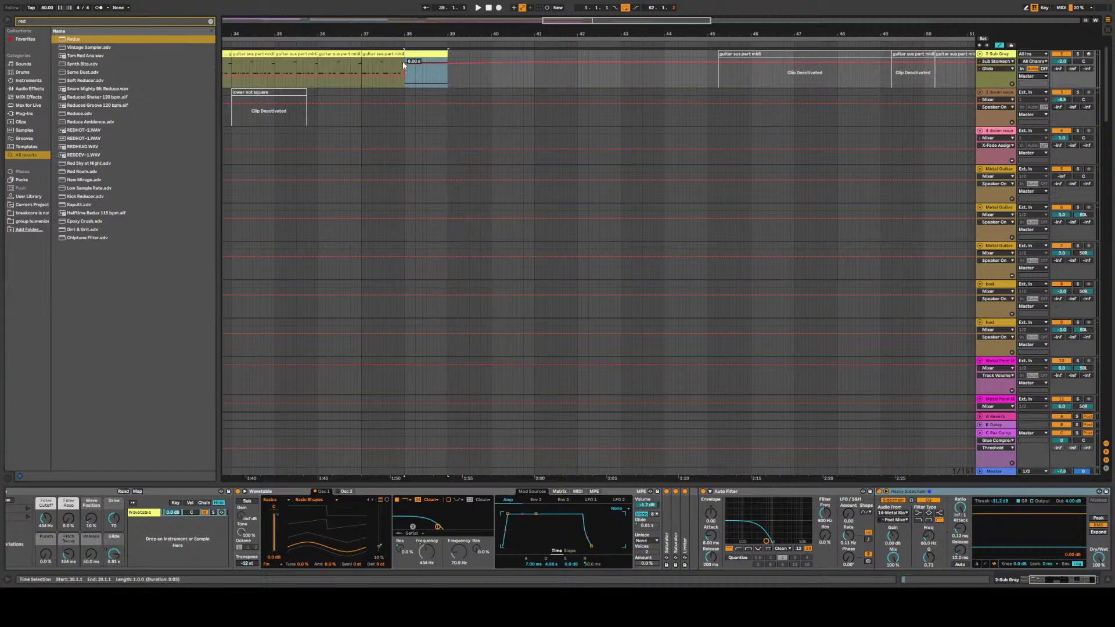
{"action": "left_click", "coordinate": [545, 61]}
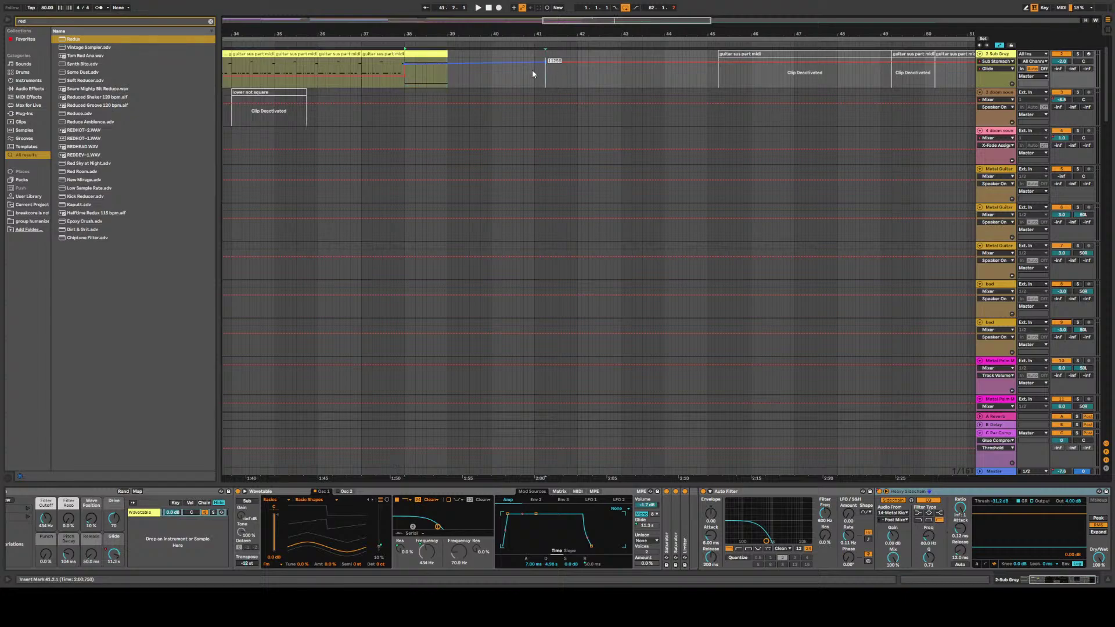
{"action": "left_click", "coordinate": [544, 60]}
{"action": "key", "text": "space"}
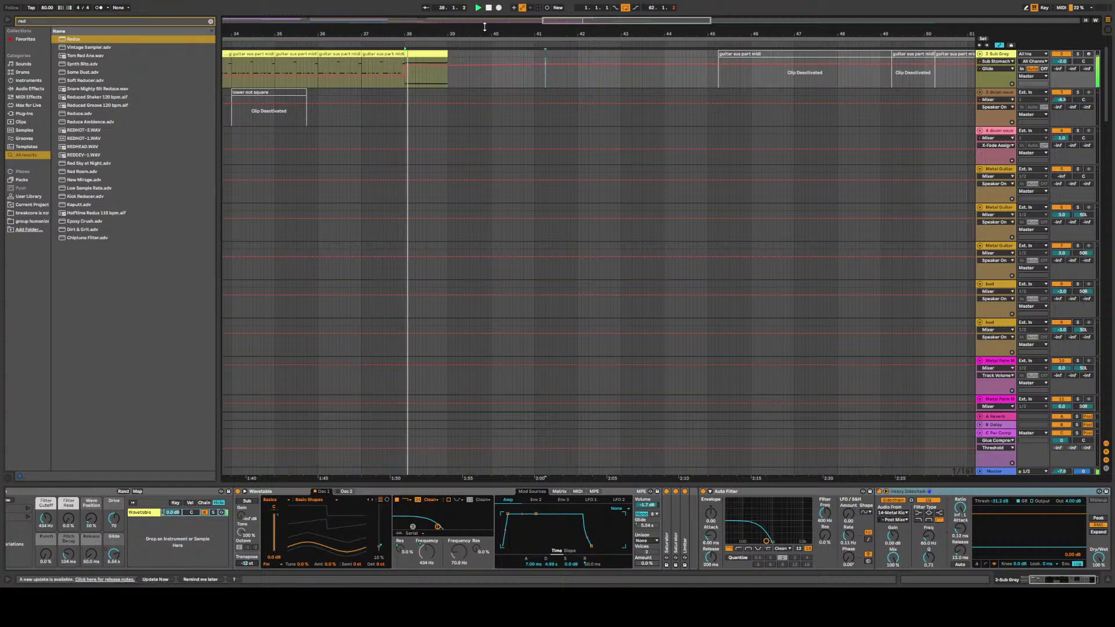
{"action": "left_click", "coordinate": [319, 98]}
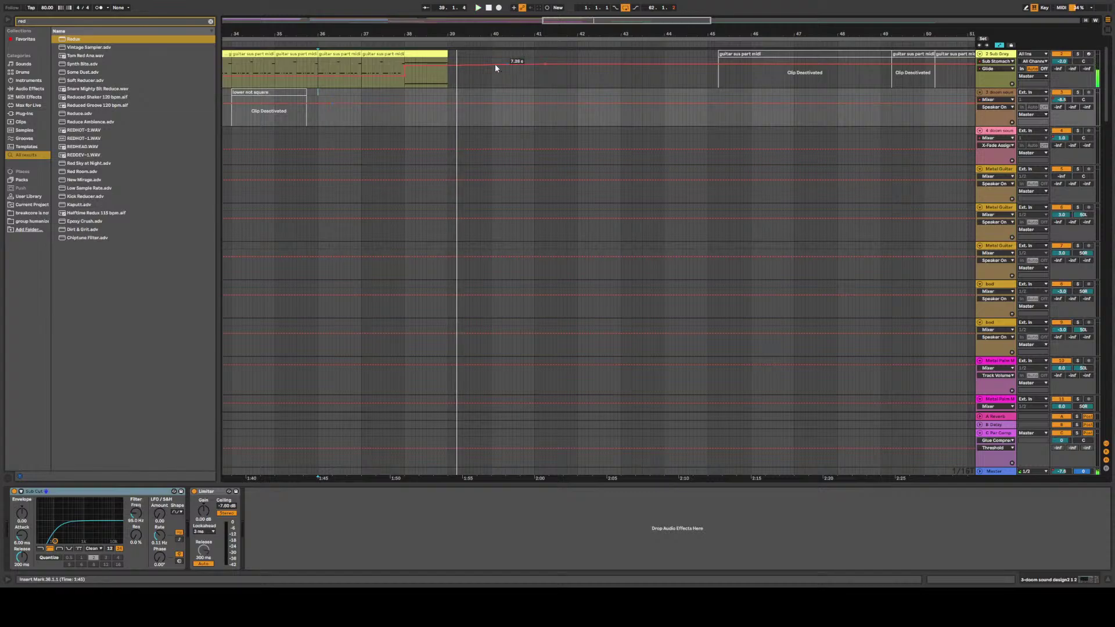
Extend the sub clip to bar 40 and lengthen its C2 note to two bars
{"action": "left_click_drag", "start_coordinate": [446, 55], "coordinate": [490, 56]}
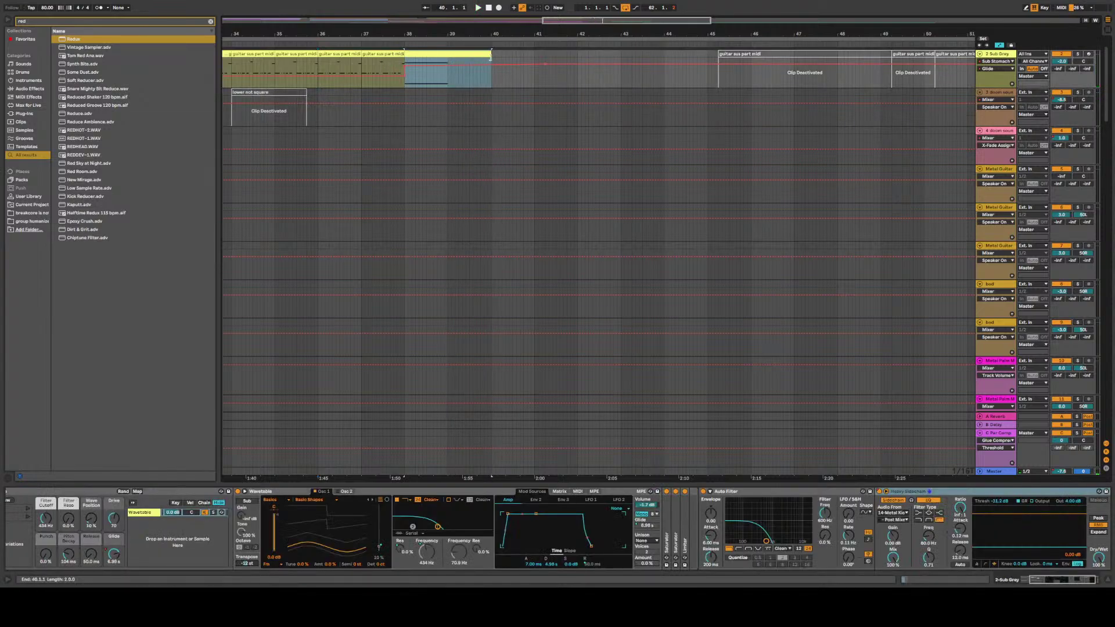
{"action": "double_click", "coordinate": [486, 56]}
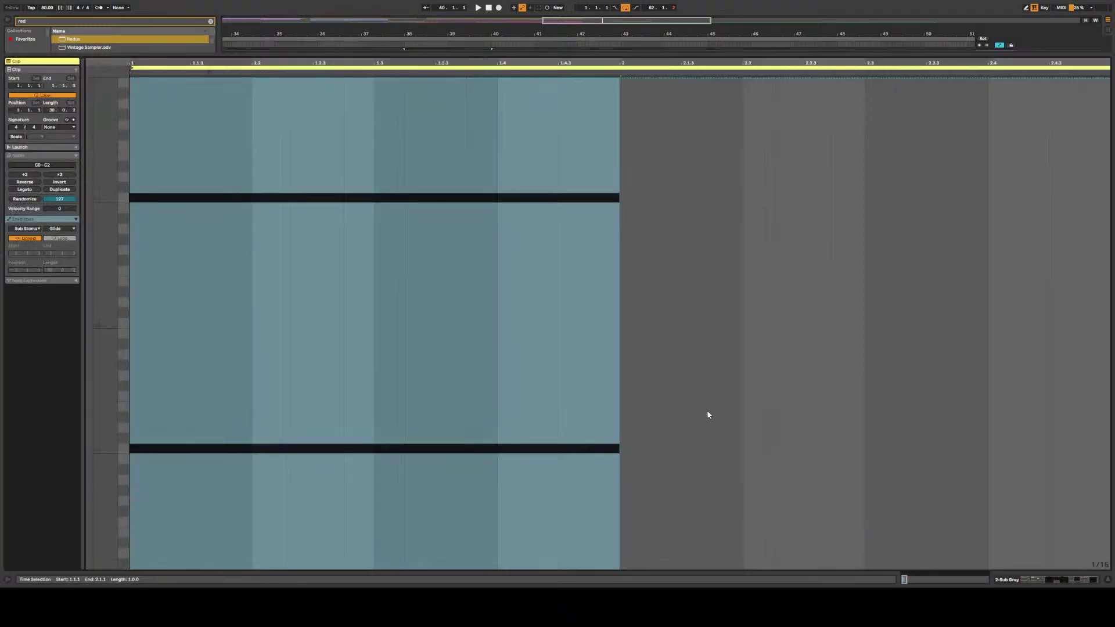
{"action": "left_click", "coordinate": [663, 471]}
{"action": "left_click_drag", "start_coordinate": [663, 471], "coordinate": [526, 161]}
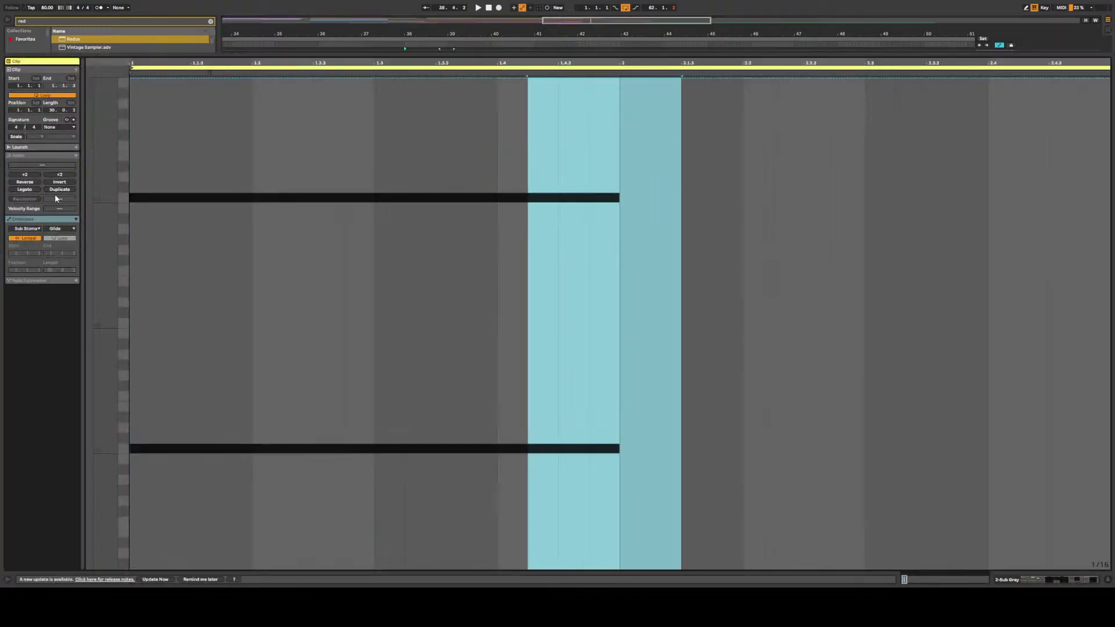
{"action": "left_click", "coordinate": [604, 232]}
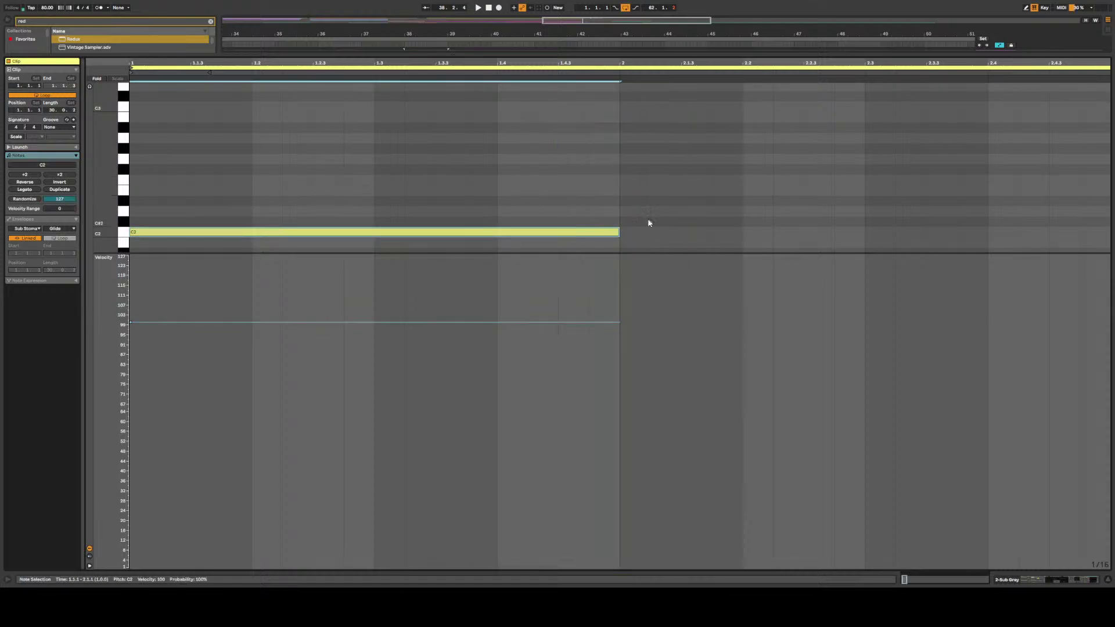
{"action": "left_click_drag", "start_coordinate": [620, 231], "coordinate": [1097, 232]}
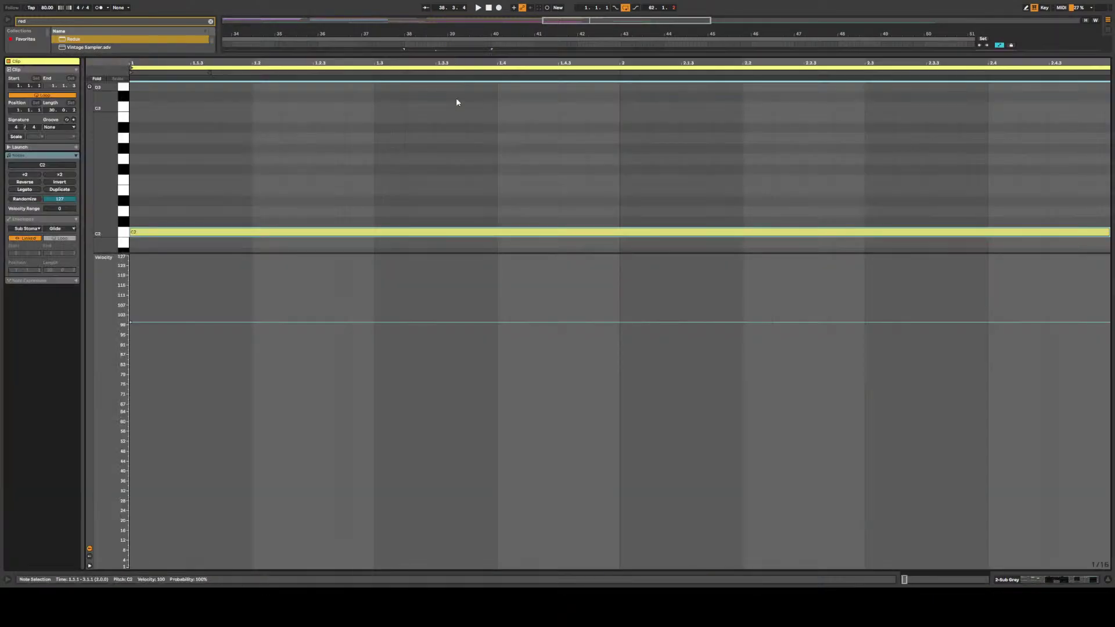
Enlarge the note area, lengthen the clip's C0 note to two bars and play the clip
{"action": "scroll", "coordinate": [459, 194], "scroll_direction": "down", "scroll_amount": 5}
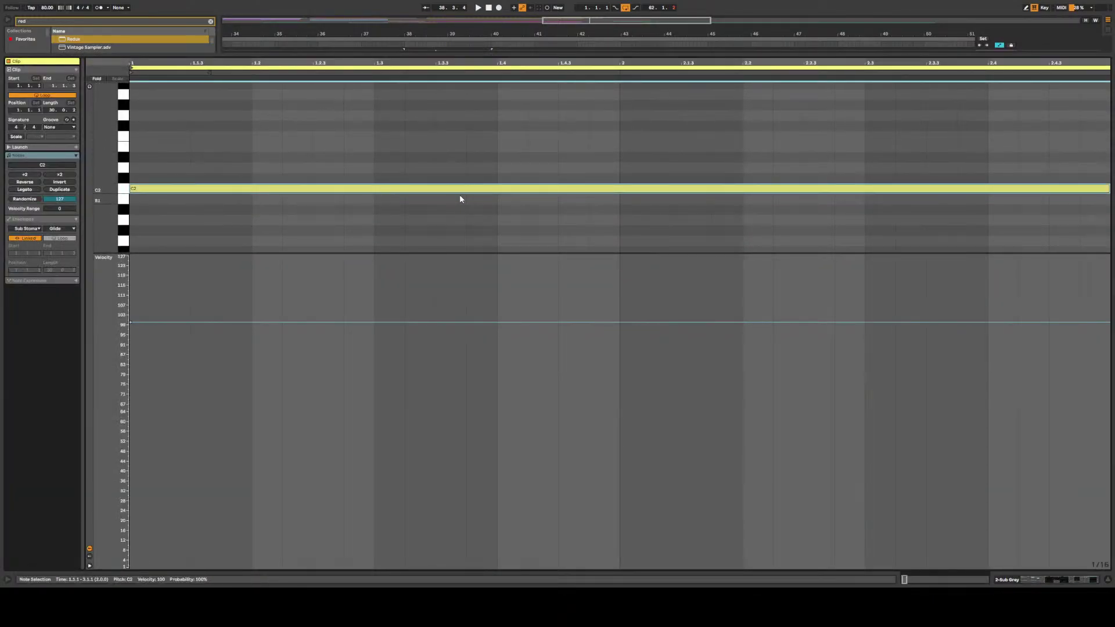
{"action": "scroll", "coordinate": [466, 200], "scroll_direction": "down", "scroll_amount": 3}
{"action": "scroll", "coordinate": [467, 201], "scroll_direction": "down", "scroll_amount": 10}
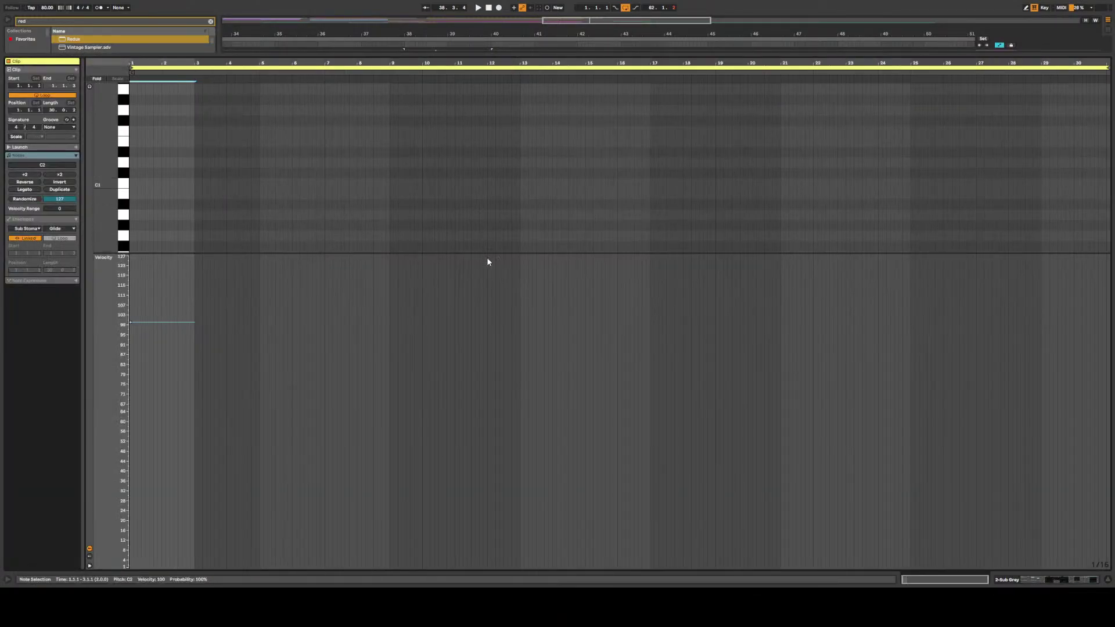
{"action": "left_click_drag", "start_coordinate": [495, 253], "coordinate": [458, 505]}
{"action": "left_click_drag", "start_coordinate": [229, 260], "coordinate": [130, 356]}
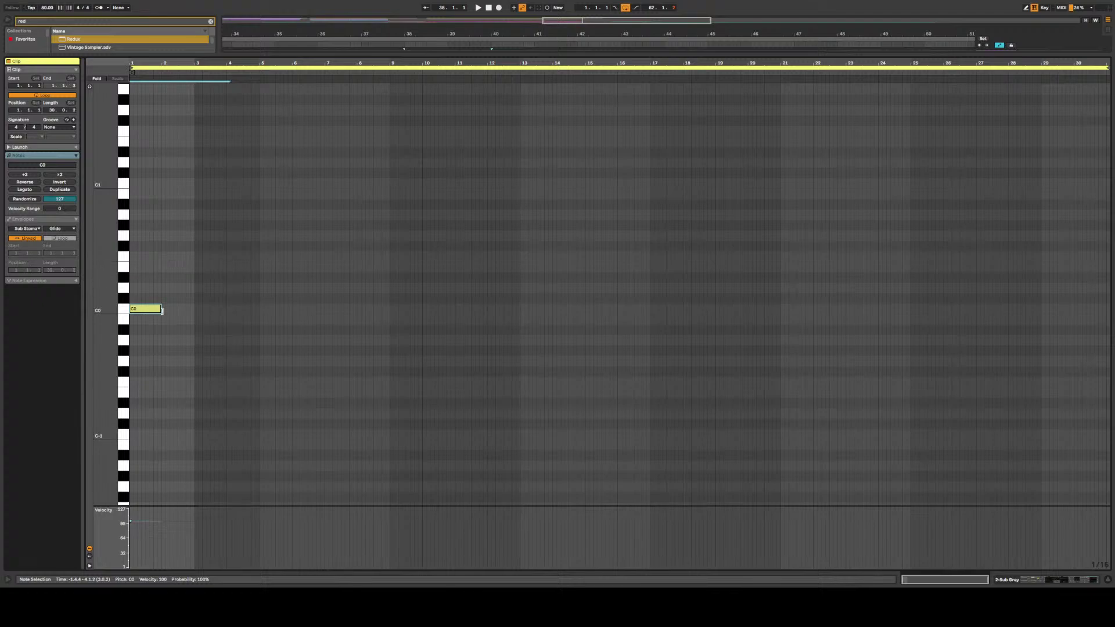
{"action": "left_click_drag", "start_coordinate": [162, 309], "coordinate": [194, 313]}
{"action": "key", "text": "space"}
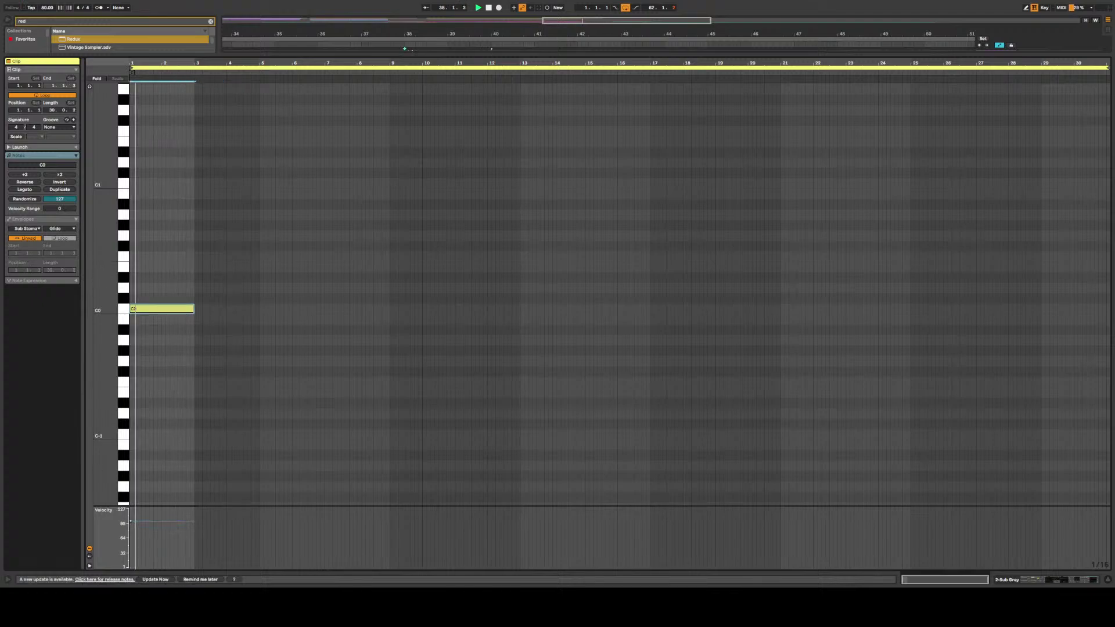
Adjust the Glide automation across the extended sub clip at bar 38 and place the playback start just before bar 37
{"action": "left_click", "coordinate": [1047, 582]}
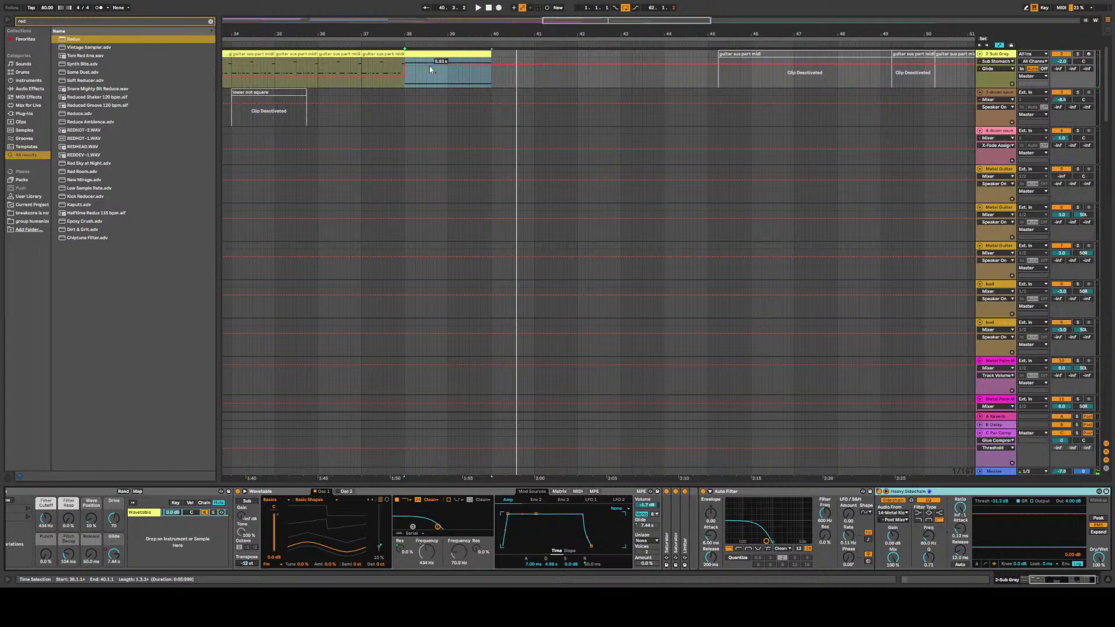
{"action": "left_click", "coordinate": [404, 67]}
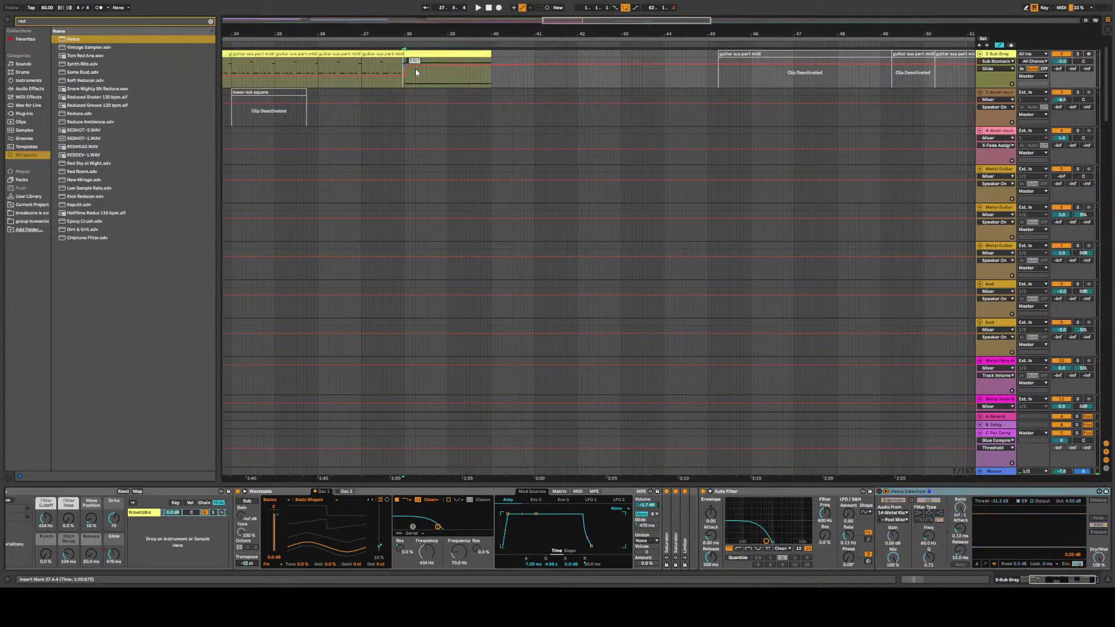
{"action": "left_click_drag", "start_coordinate": [403, 68], "coordinate": [491, 61]}
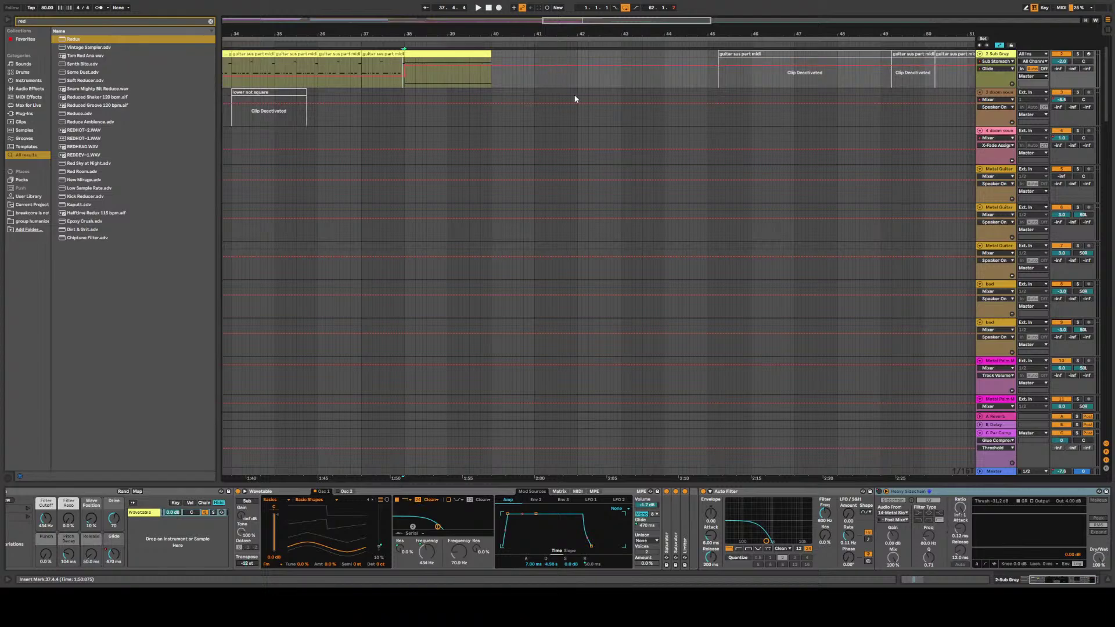
{"action": "left_click", "coordinate": [360, 126]}
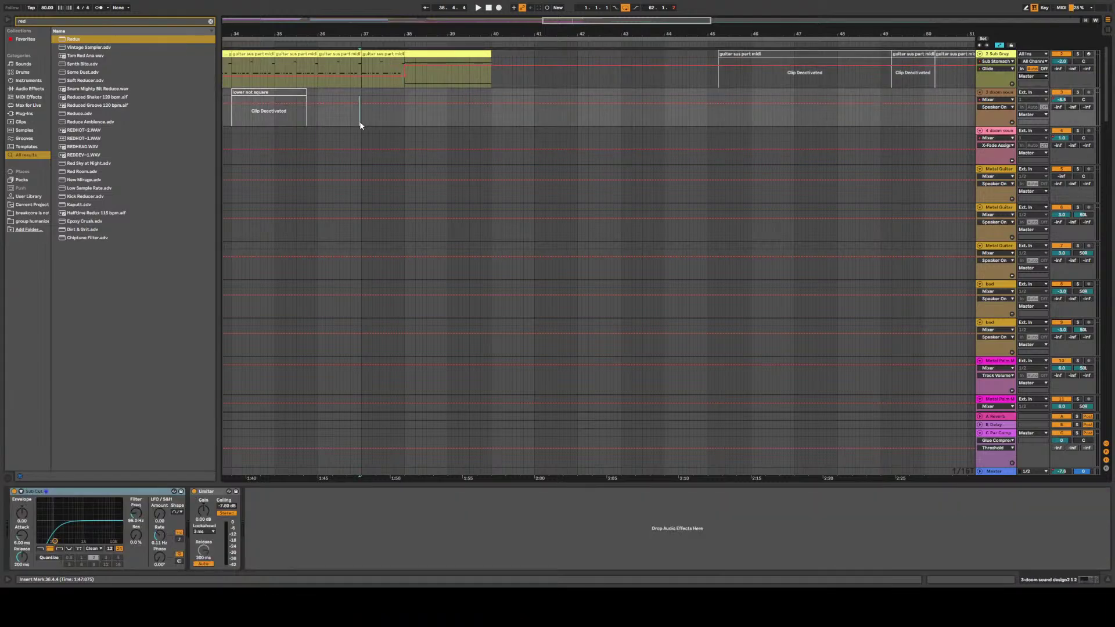
Play back the guitar section from bar 36 to hear how it ends
{"action": "left_click", "coordinate": [317, 122]}
{"action": "left_click", "coordinate": [319, 121]}
{"action": "left_click", "coordinate": [317, 128]}
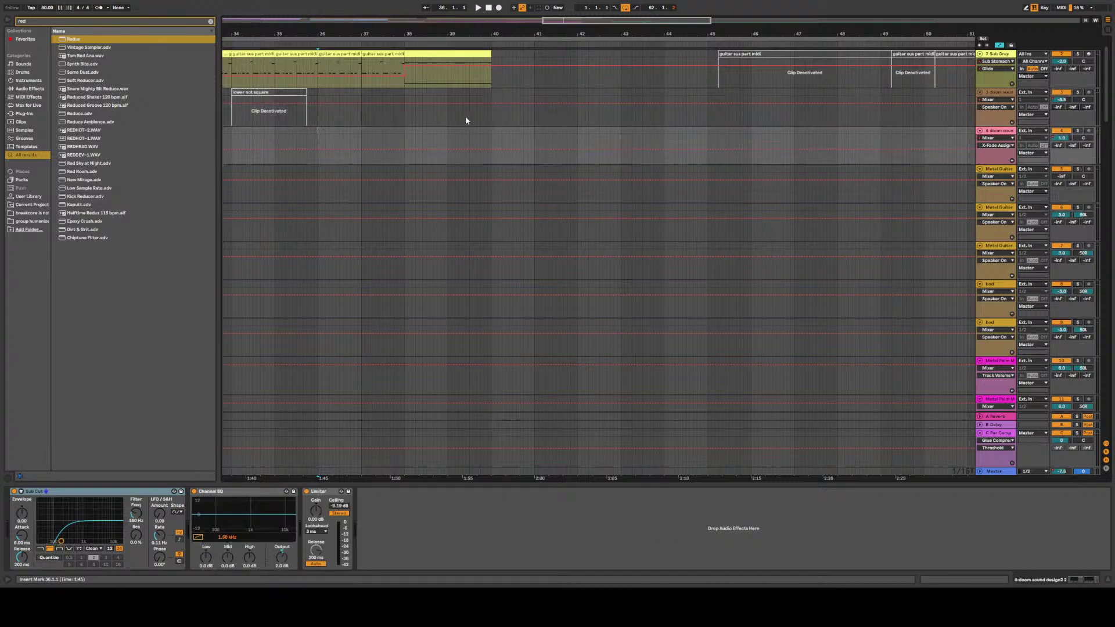
{"action": "left_click_drag", "start_coordinate": [1106, 72], "coordinate": [1109, 49]}
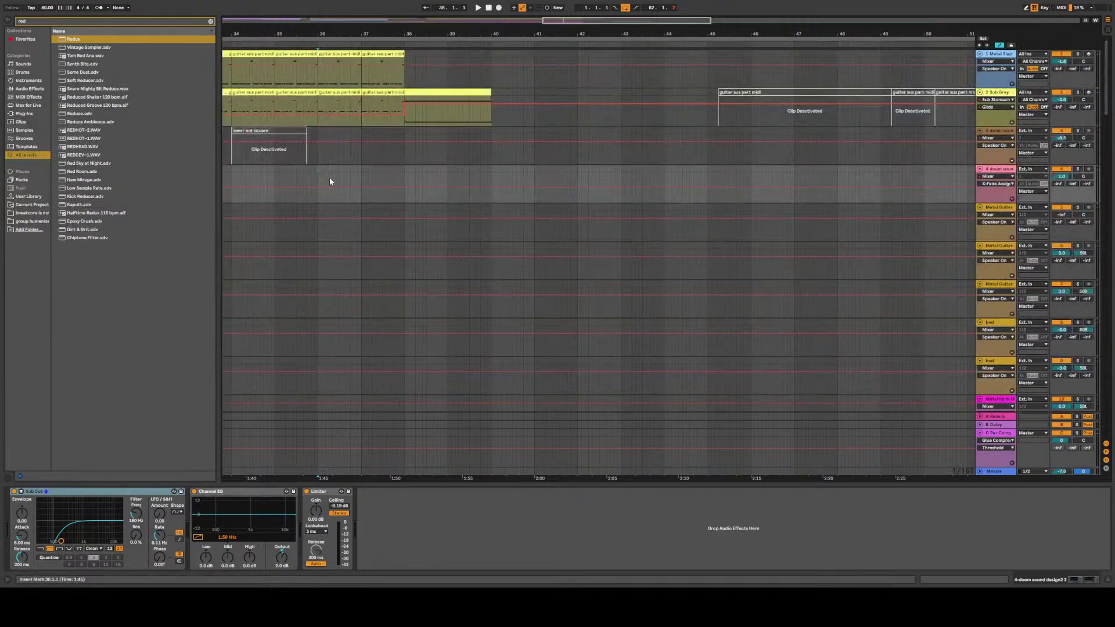
{"action": "key", "text": "space"}
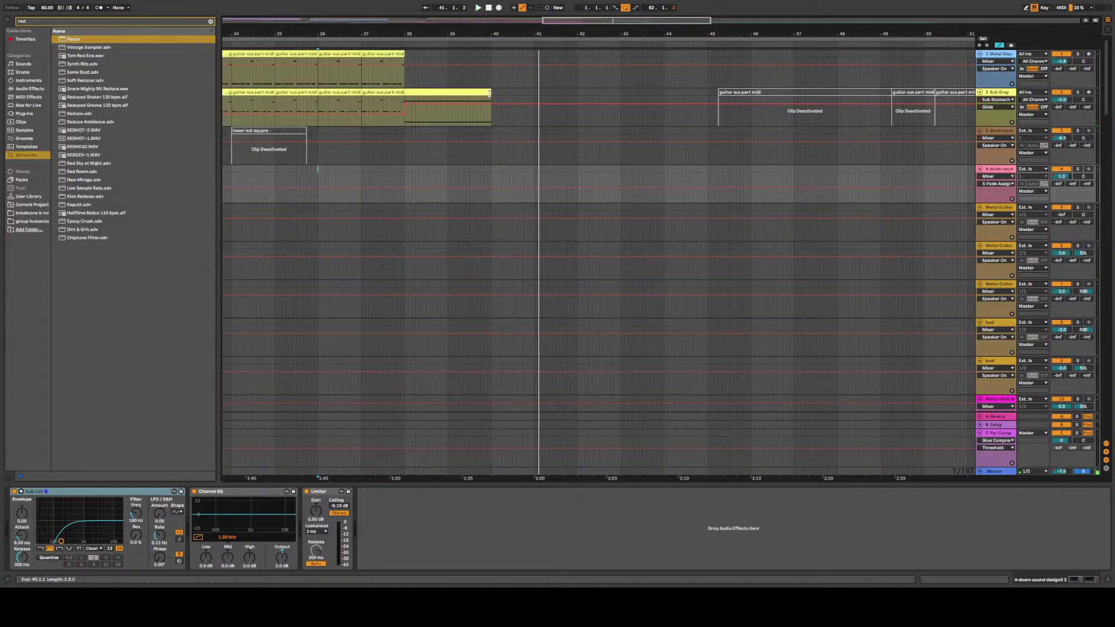
Extend the last active Sub Gray clip to bar 41 and play it back from bar 38
{"action": "left_click_drag", "start_coordinate": [489, 92], "coordinate": [533, 93]}
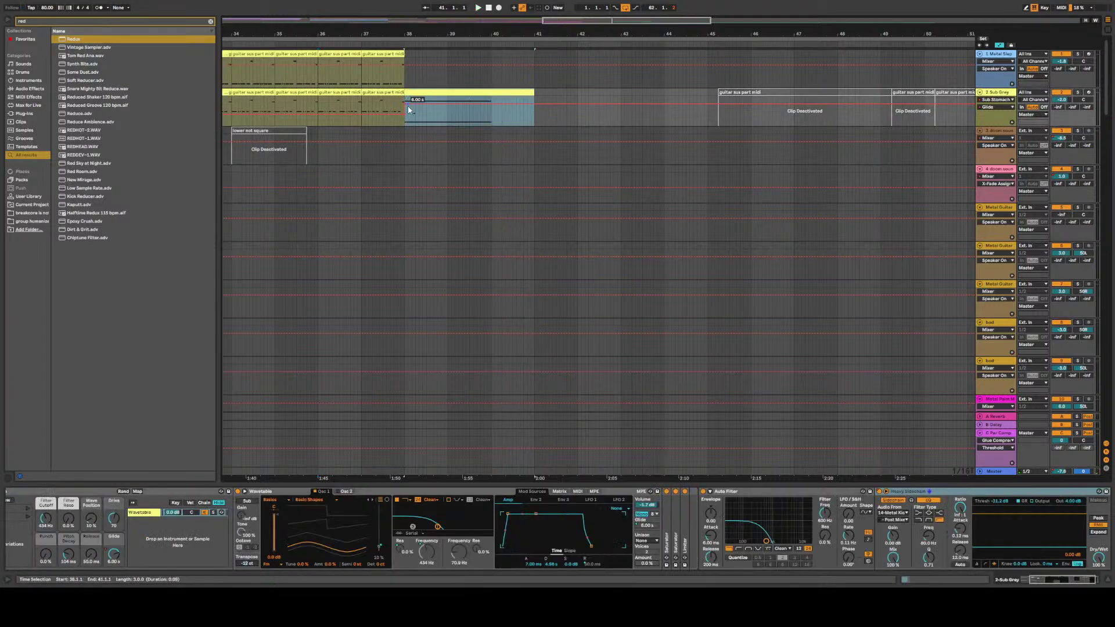
{"action": "left_click", "coordinate": [406, 130]}
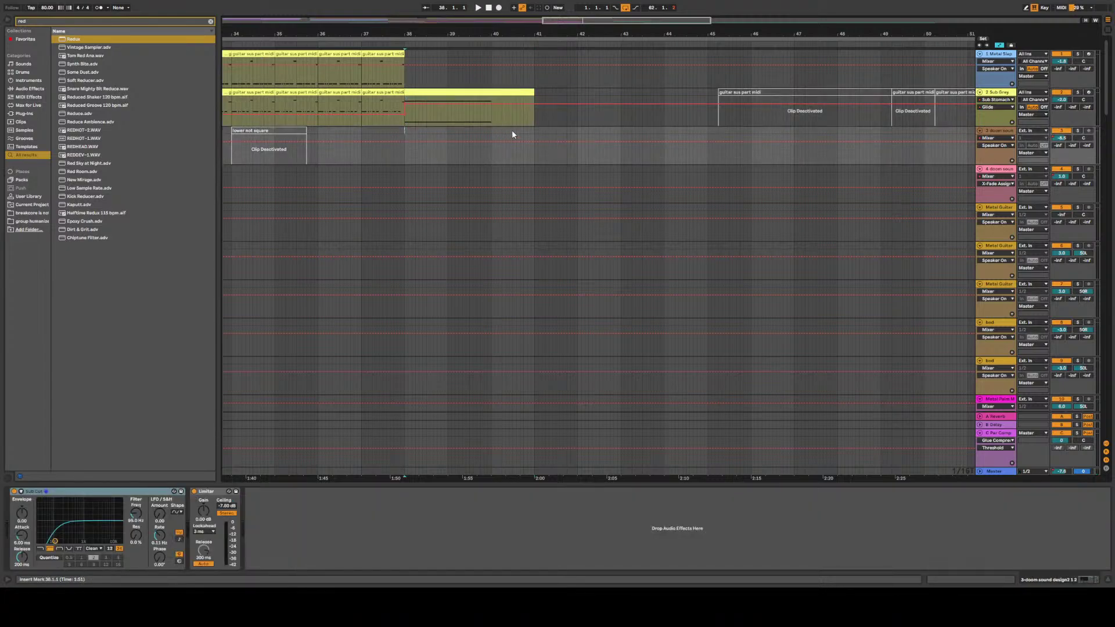
{"action": "key", "text": "space"}
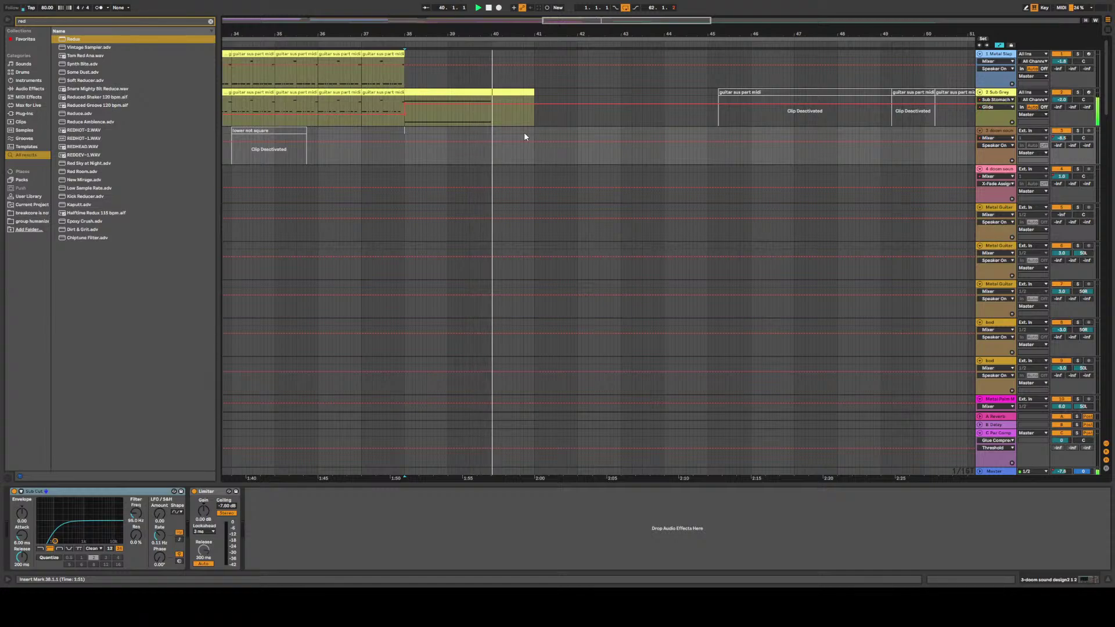
Raise the Sub Gray Glide automation at bar 38 to 10.0 s, auditioning the passage from that bar
{"action": "left_click_drag", "start_coordinate": [517, 105], "coordinate": [408, 103]}
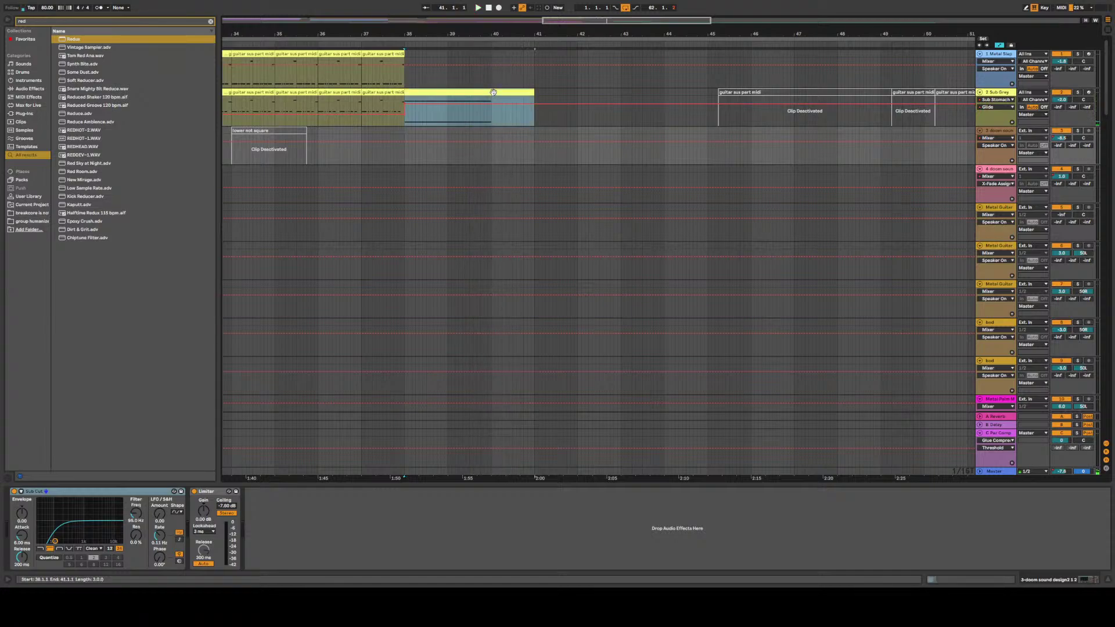
{"action": "left_click", "coordinate": [405, 105]}
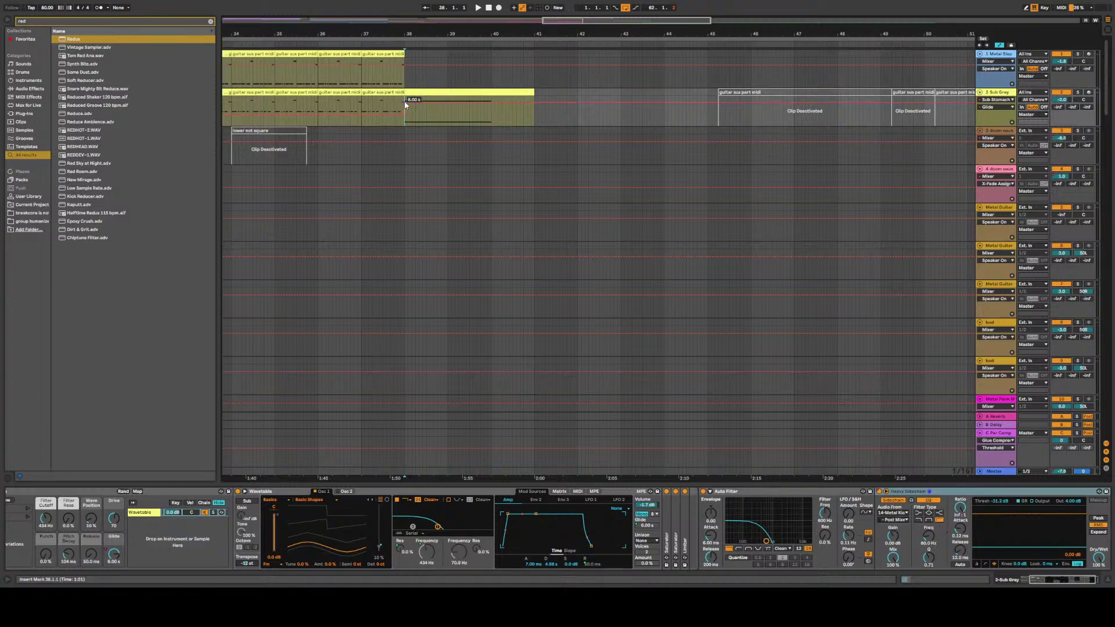
{"action": "key", "text": "space"}
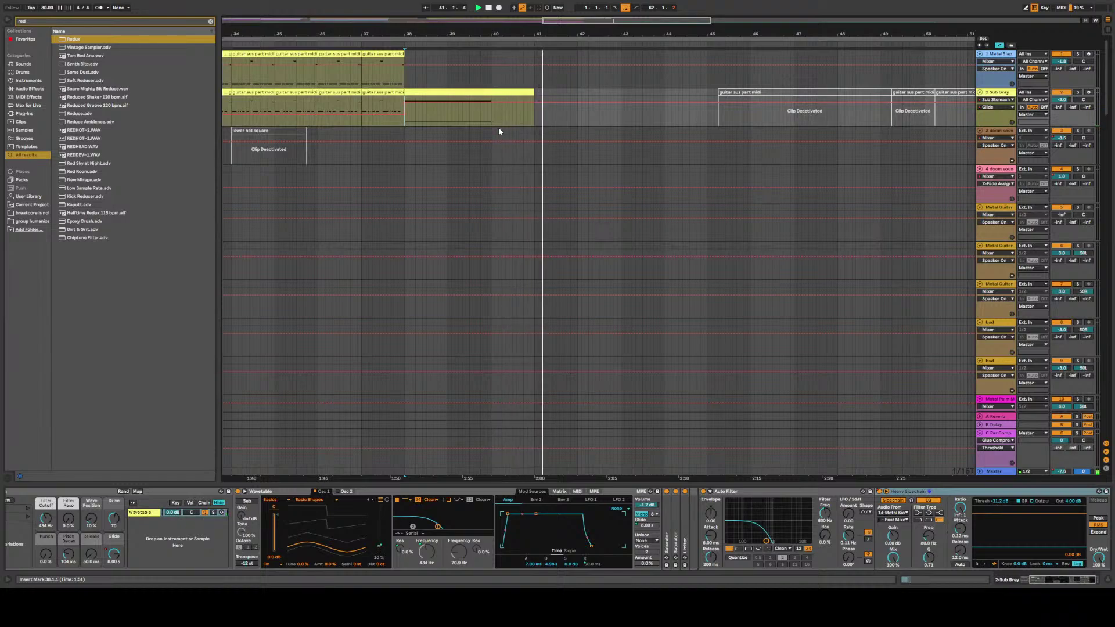
{"action": "left_click", "coordinate": [503, 92]}
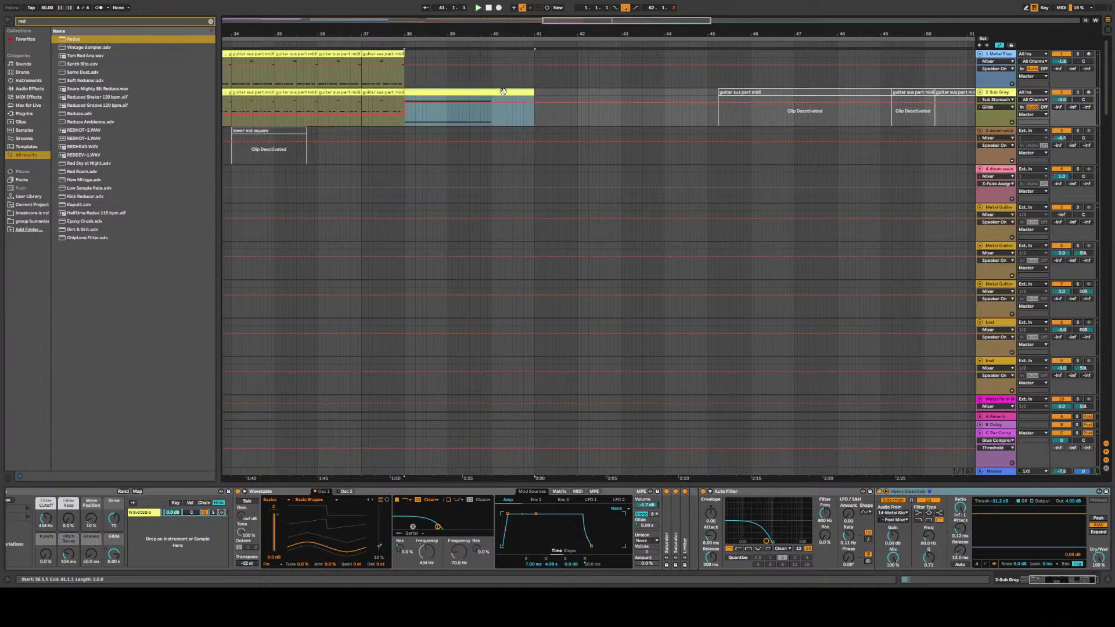
{"action": "left_click", "coordinate": [405, 107]}
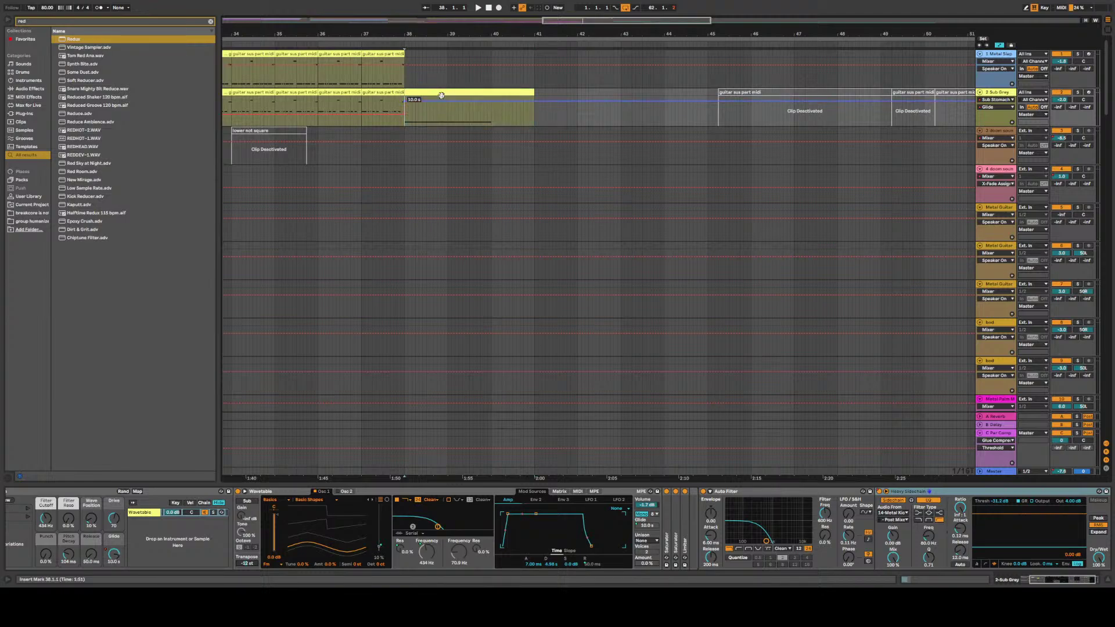
Lengthen all notes in the last Sub Gray clip to fill its three bars, and play the clip back
{"action": "double_click", "coordinate": [499, 97]}
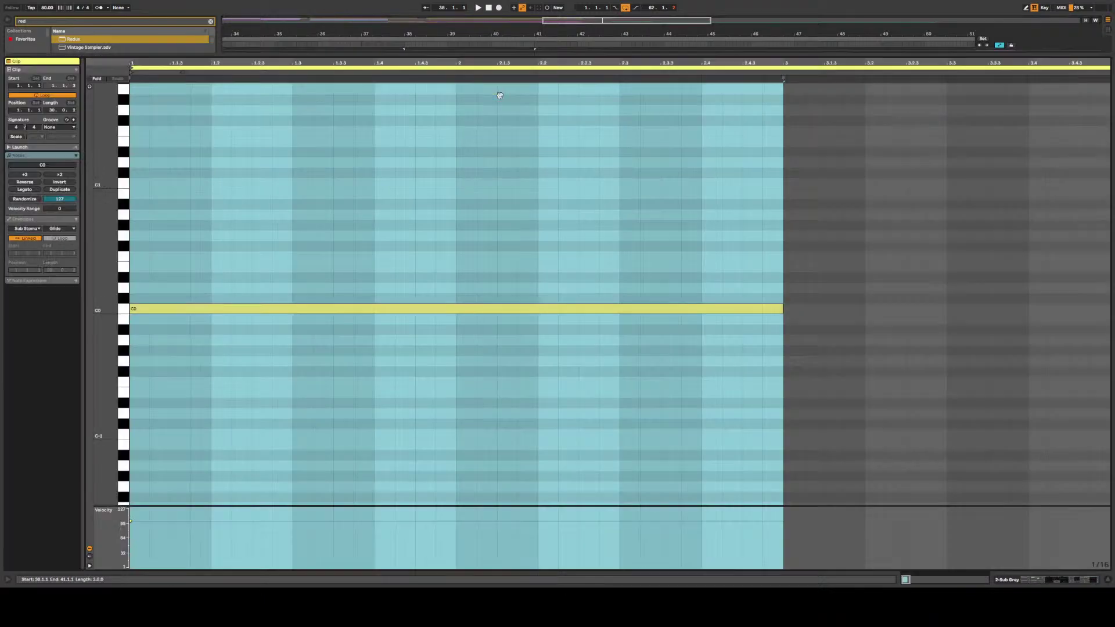
{"action": "key", "text": "ctrl+a"}
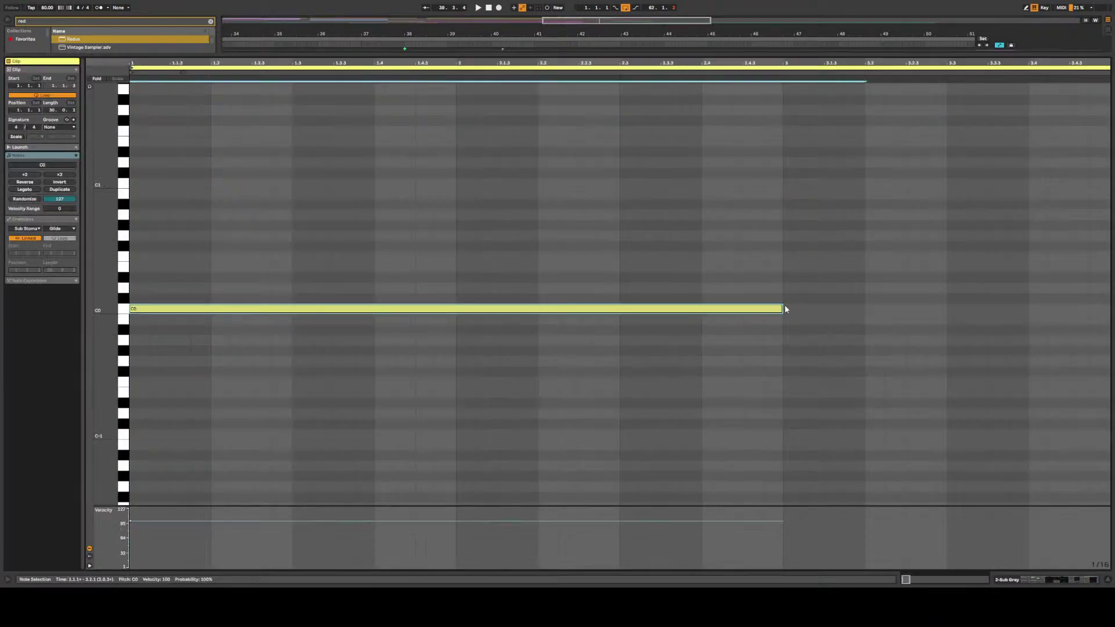
{"action": "left_click_drag", "start_coordinate": [784, 308], "coordinate": [1102, 319]}
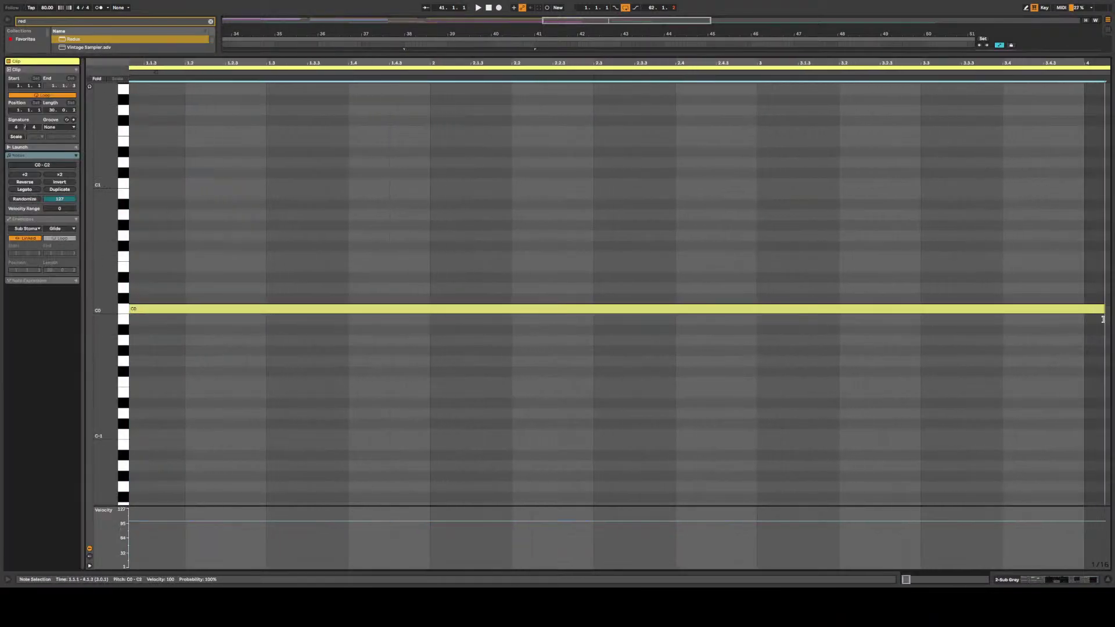
{"action": "key", "text": "space"}
{"action": "key", "text": "shift+Tab"}
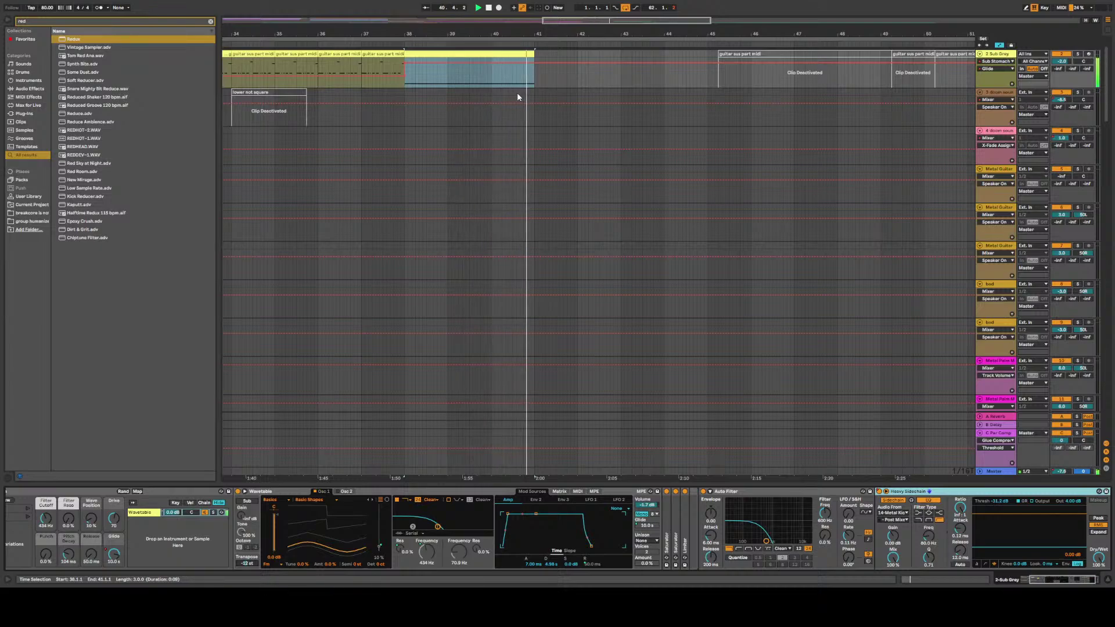
Readjust the Glide automation at bar 38 and add a Track Volume fade-out at the end of the Sub Gray clip
{"action": "scroll", "coordinate": [417, 89], "scroll_direction": "up", "scroll_amount": 1}
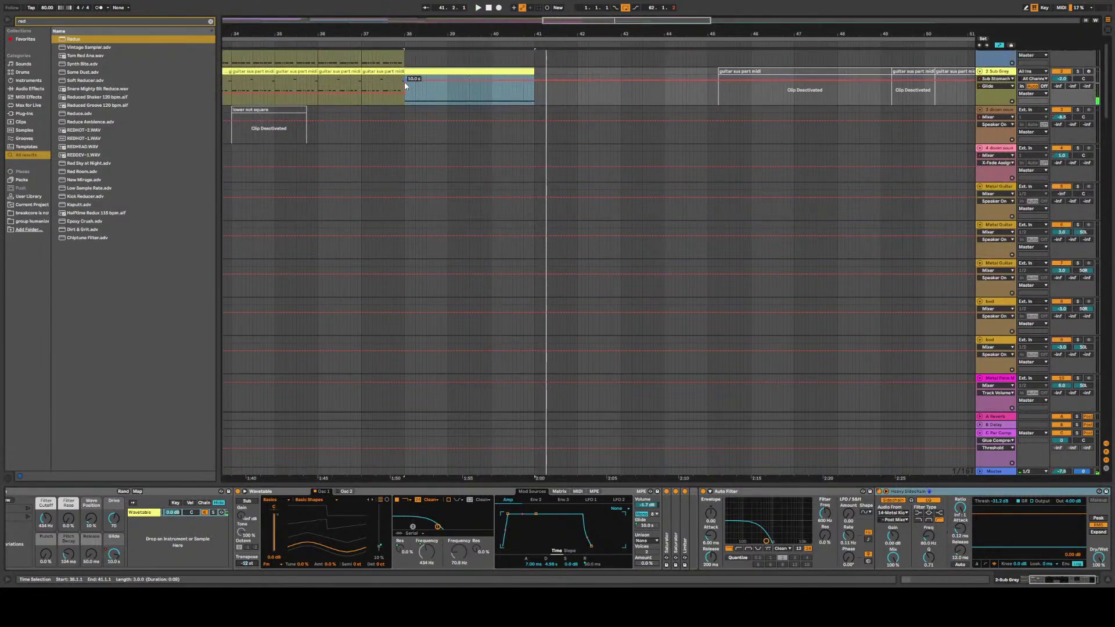
{"action": "left_click", "coordinate": [406, 82]}
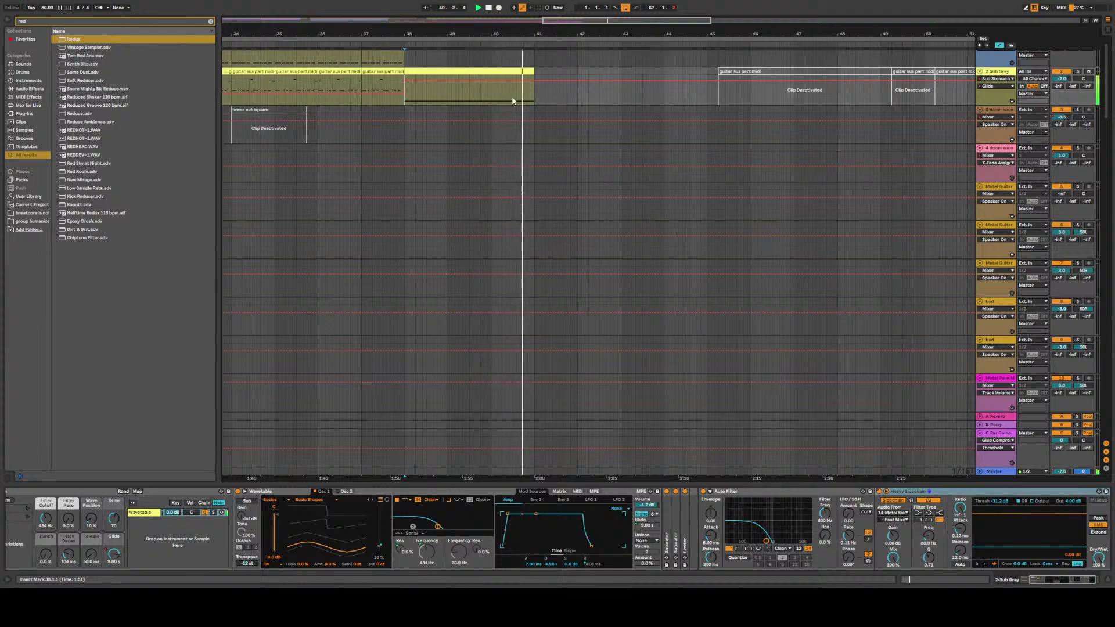
{"action": "mouse_move", "coordinate": [406, 81]}
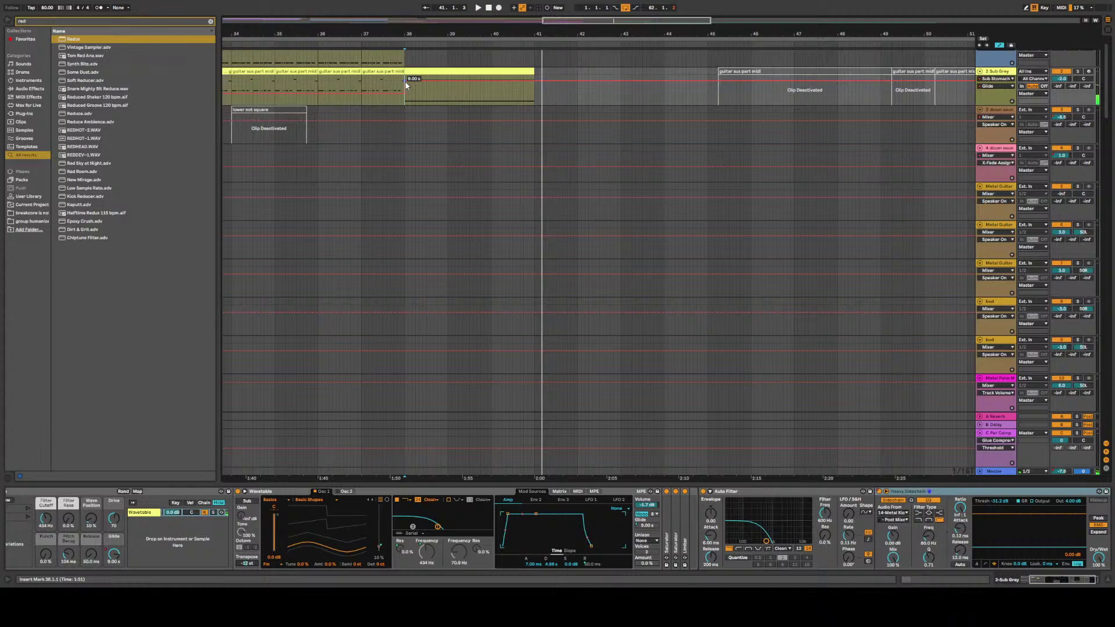
{"action": "left_click_drag", "start_coordinate": [405, 81], "coordinate": [405, 81]}
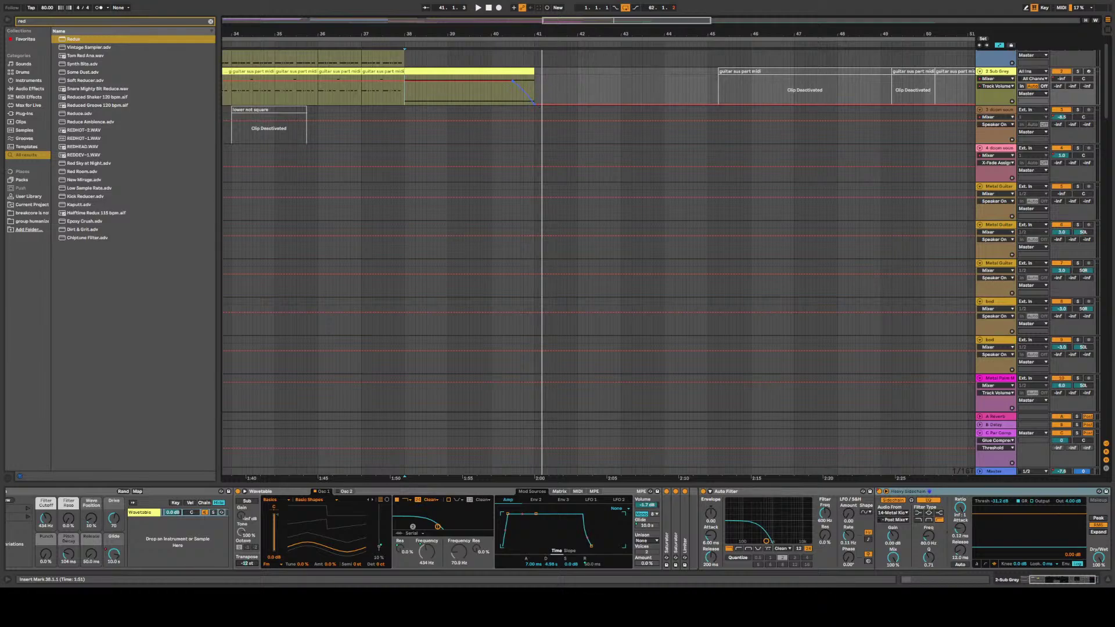
Audition the section from bar 36 and move the start of the Sub Gray volume fade-out back to bar 40
{"action": "left_click", "coordinate": [317, 115]}
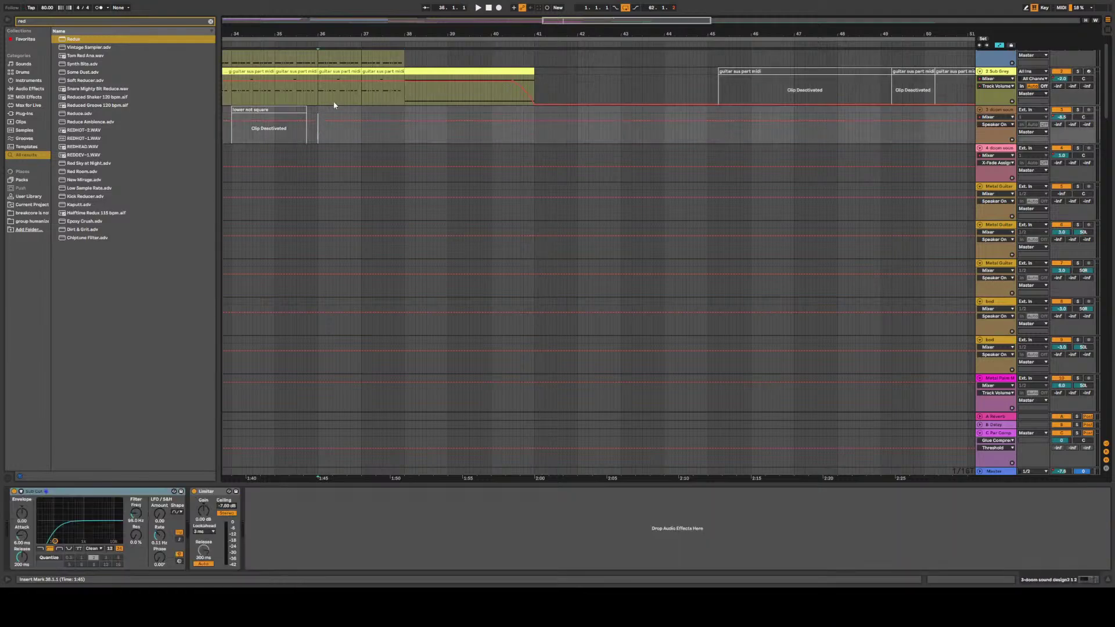
{"action": "key", "text": "space"}
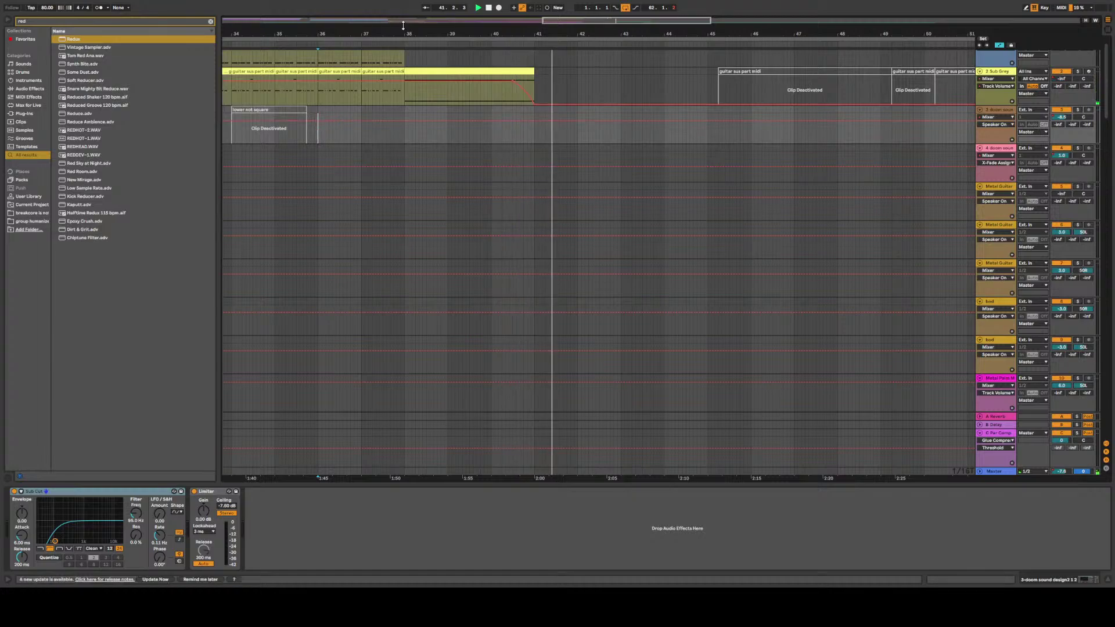
{"action": "mouse_move", "coordinate": [510, 82]}
{"action": "left_click_drag", "start_coordinate": [510, 80], "coordinate": [492, 80]}
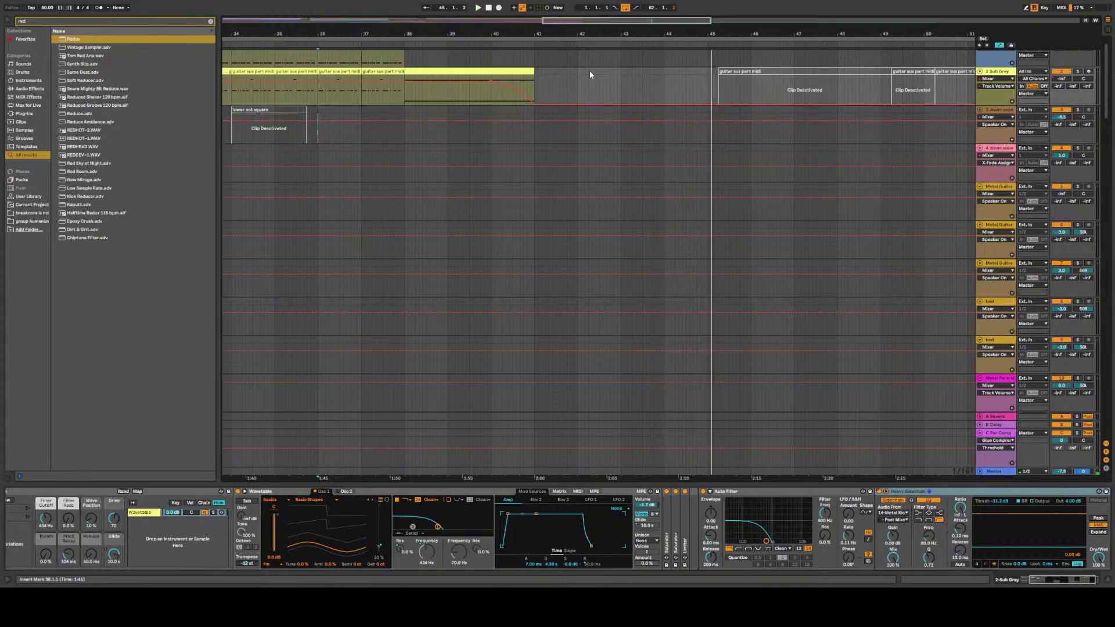
Play the arrangement from bar 34 and examine which tracks sound through the rough draft noncombat guitar clip
{"action": "left_click_drag", "start_coordinate": [1107, 117], "coordinate": [1106, 220]}
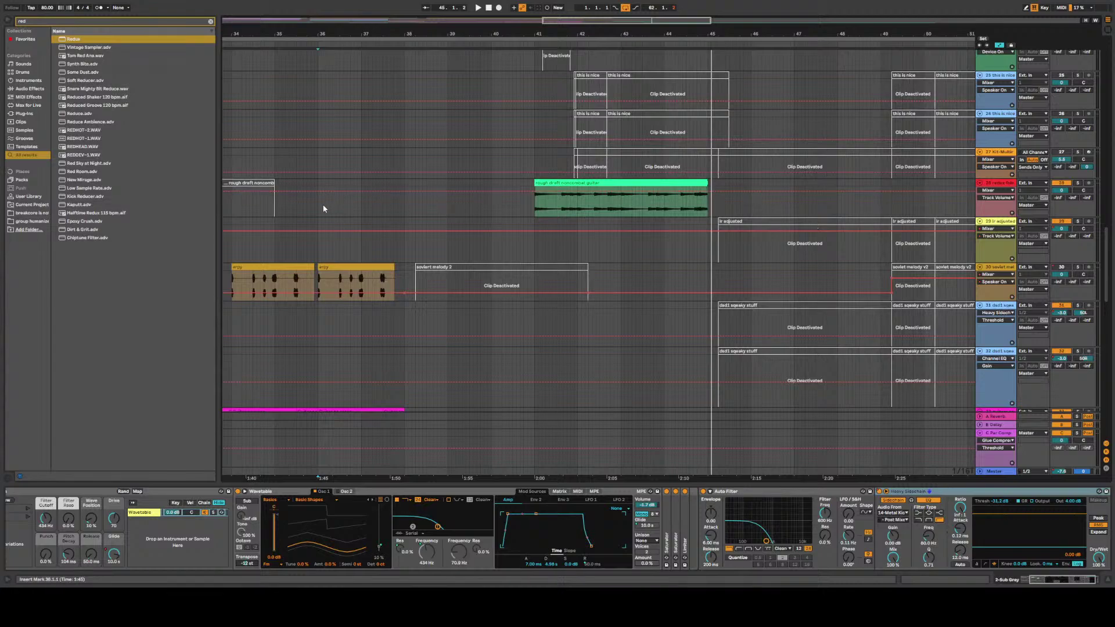
{"action": "scroll", "coordinate": [286, 214], "scroll_direction": "down", "scroll_amount": 5}
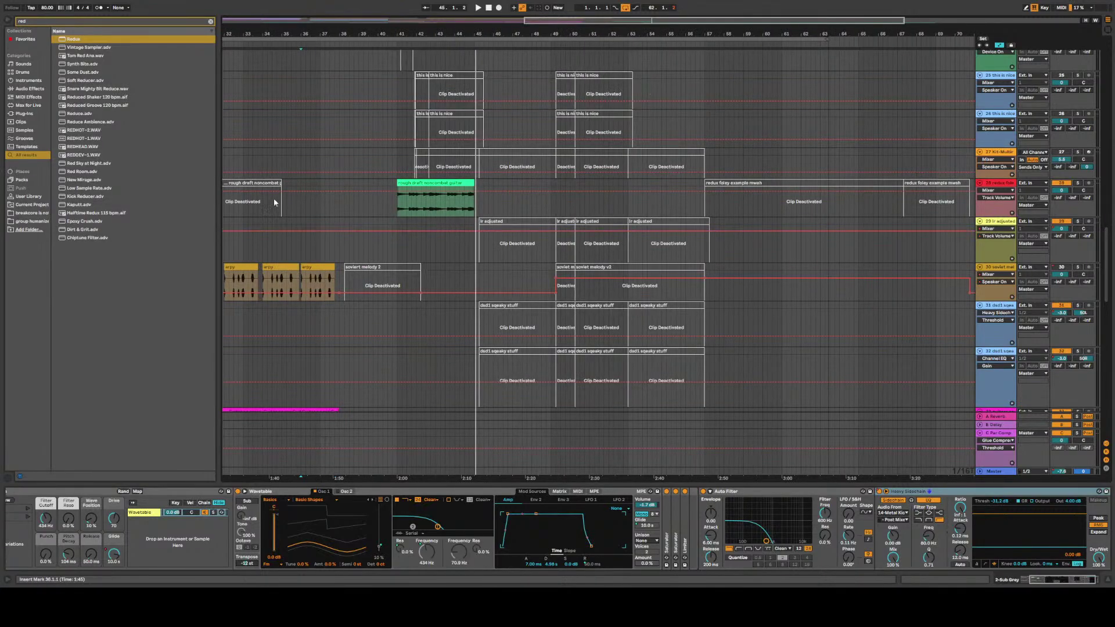
{"action": "left_click", "coordinate": [301, 215]}
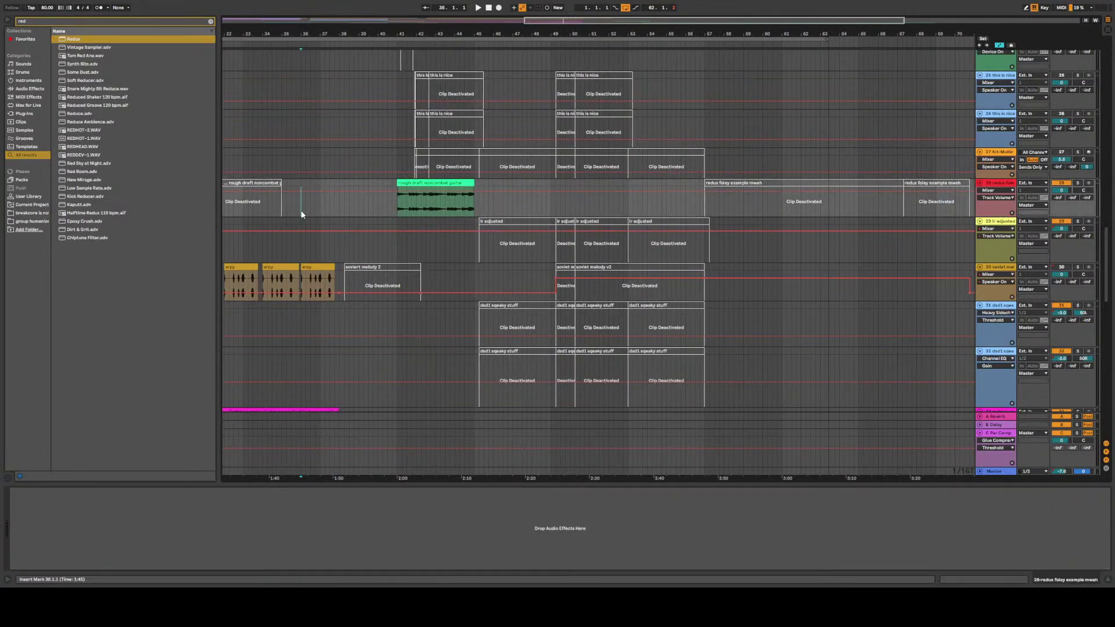
{"action": "left_click", "coordinate": [263, 222]}
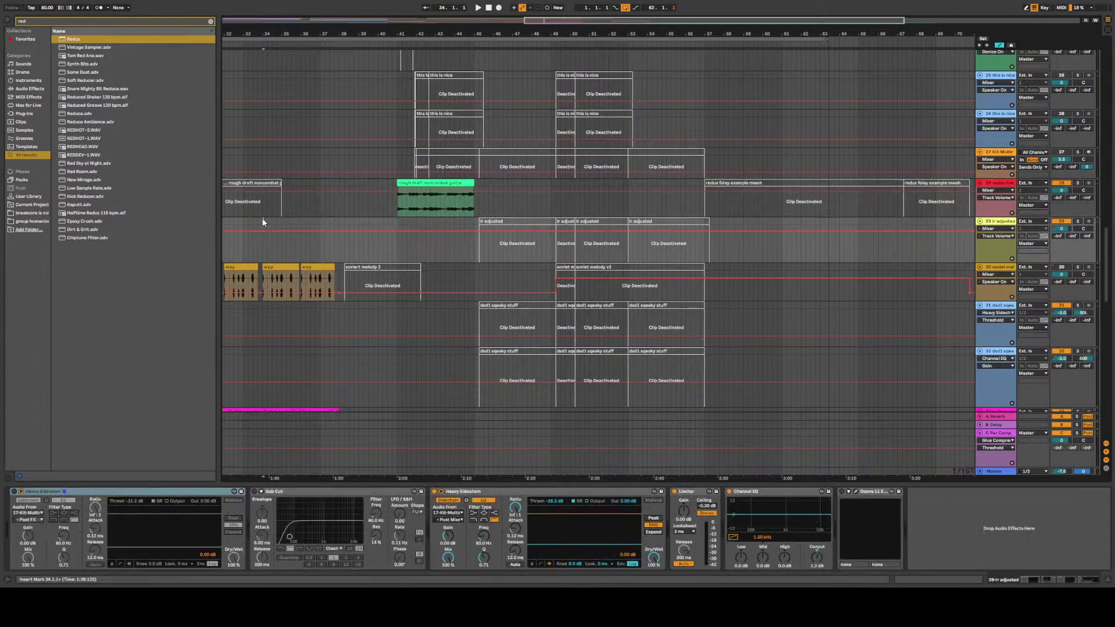
{"action": "key", "text": "space"}
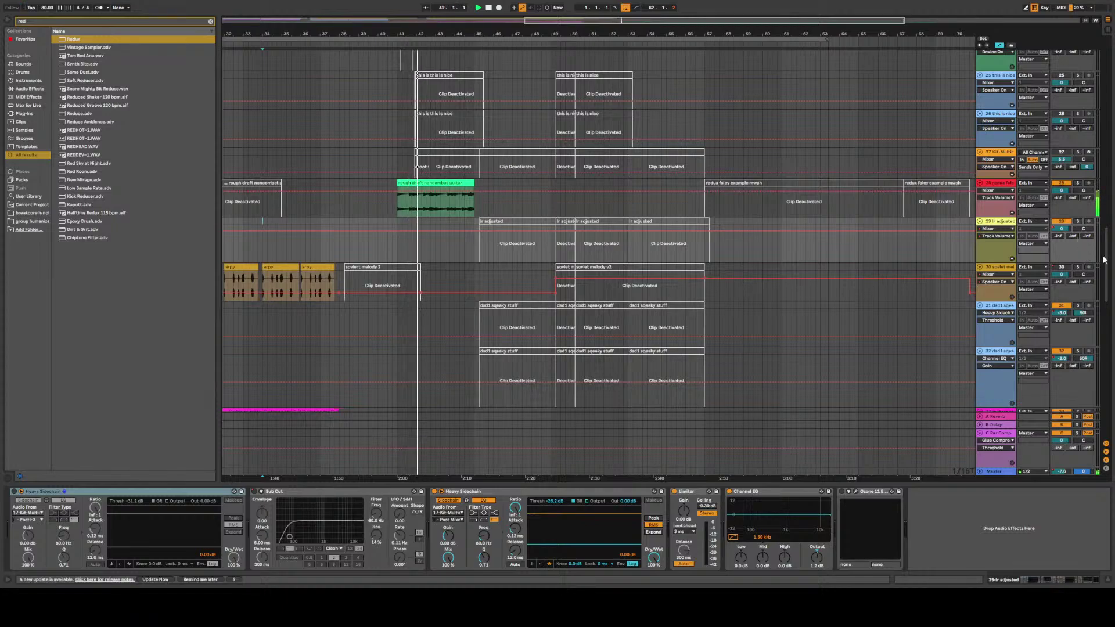
{"action": "scroll", "coordinate": [1106, 265], "scroll_direction": "down", "scroll_amount": 5}
{"action": "scroll", "coordinate": [1106, 265], "scroll_direction": "up", "scroll_amount": 10}
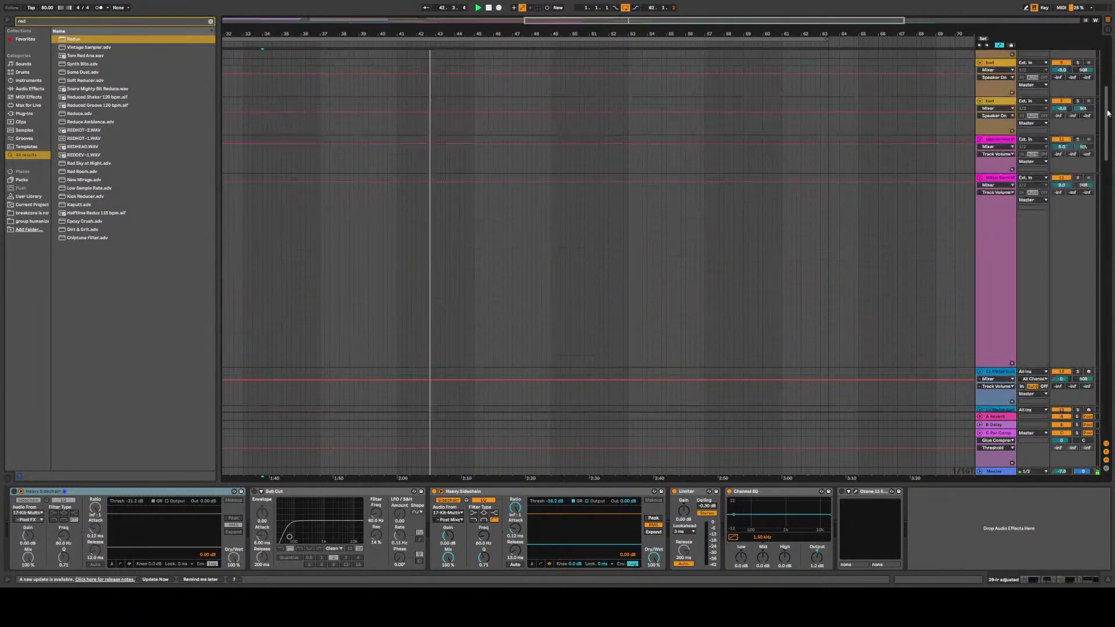
{"action": "scroll", "coordinate": [1106, 265], "scroll_direction": "down", "scroll_amount": 10}
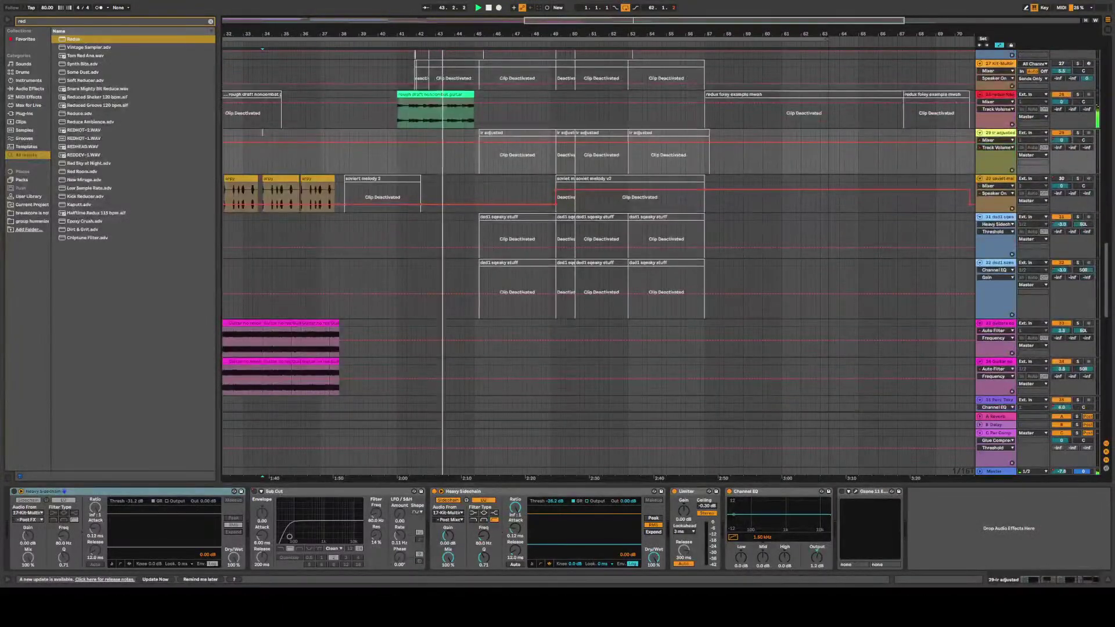
{"action": "scroll", "coordinate": [1106, 266], "scroll_direction": "up", "scroll_amount": 10}
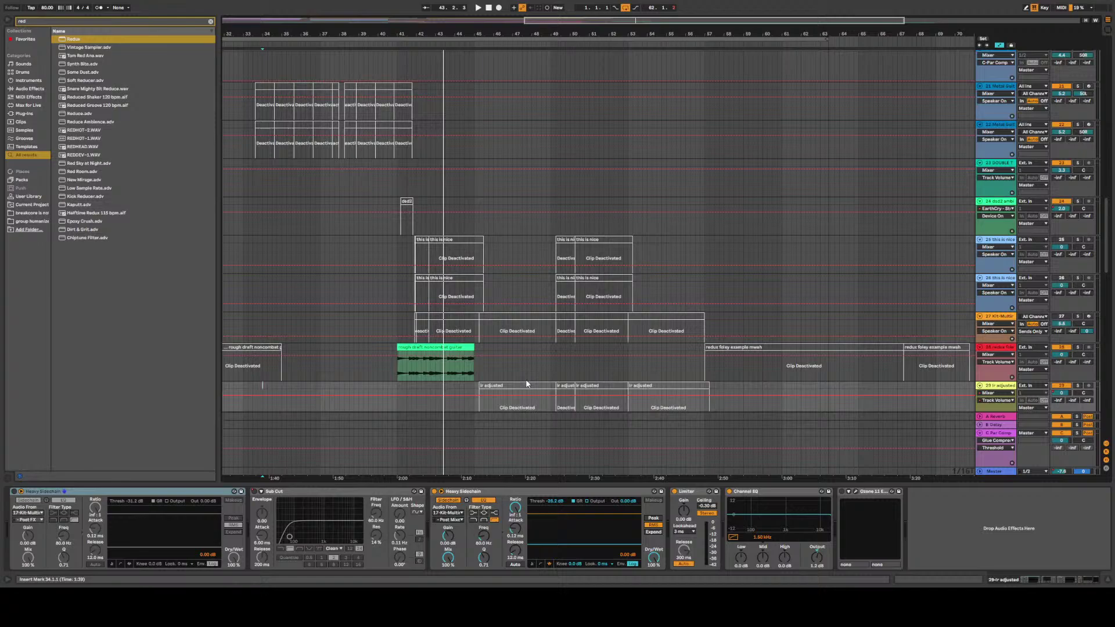
Audition the rough draft noncombat guitar clip from bar 41 with its track soloed, and release the solo
{"action": "left_click", "coordinate": [435, 347]}
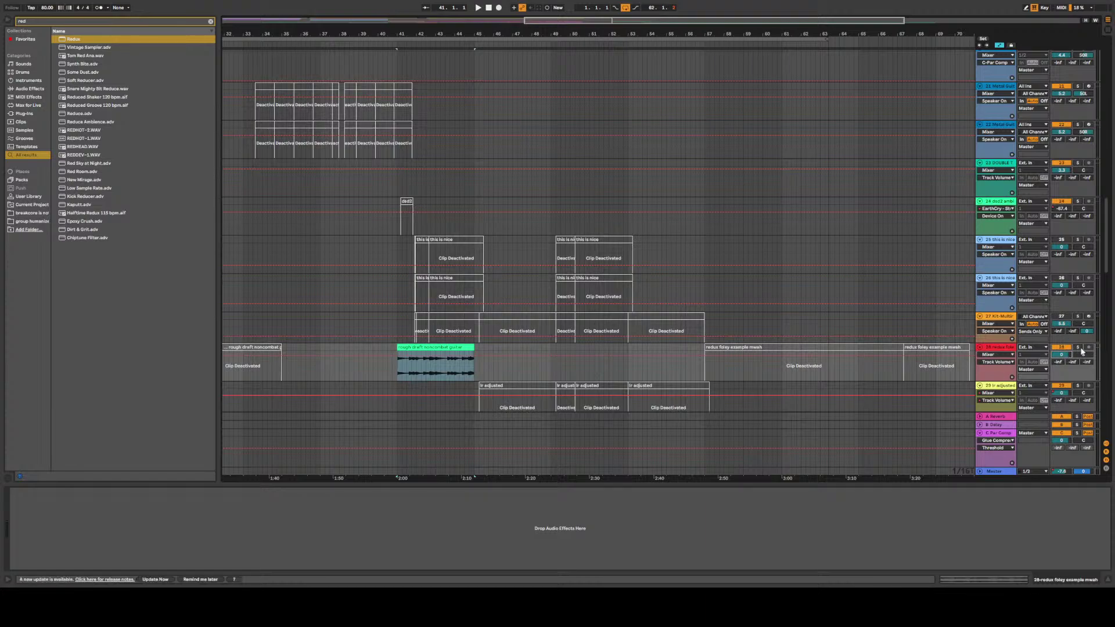
{"action": "left_click", "coordinate": [396, 387]}
{"action": "key", "text": "space"}
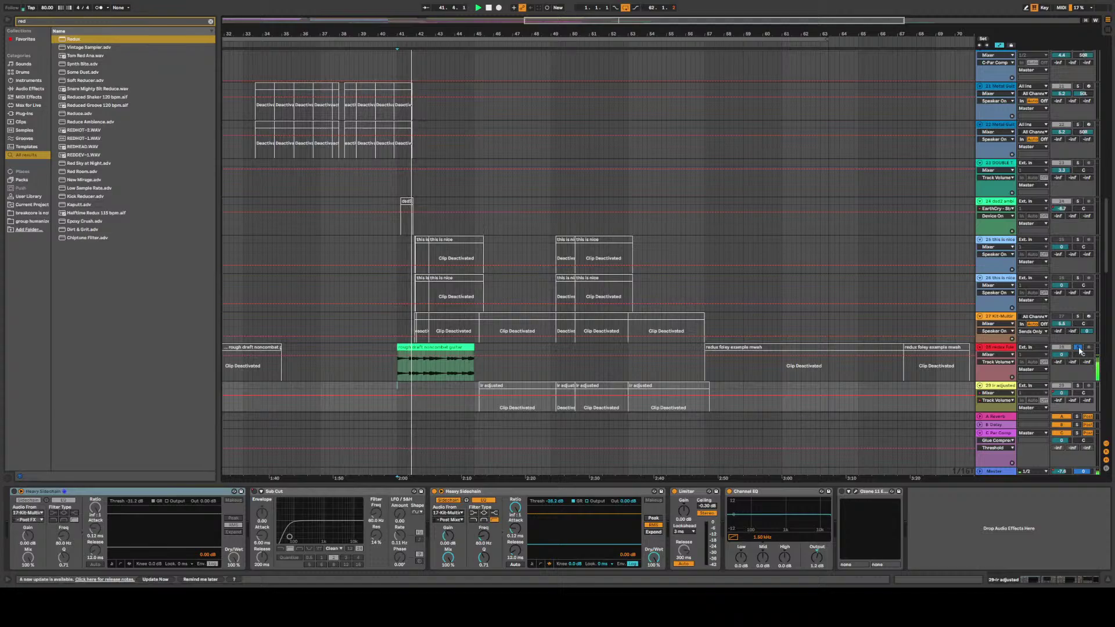
{"action": "left_click", "coordinate": [1079, 348]}
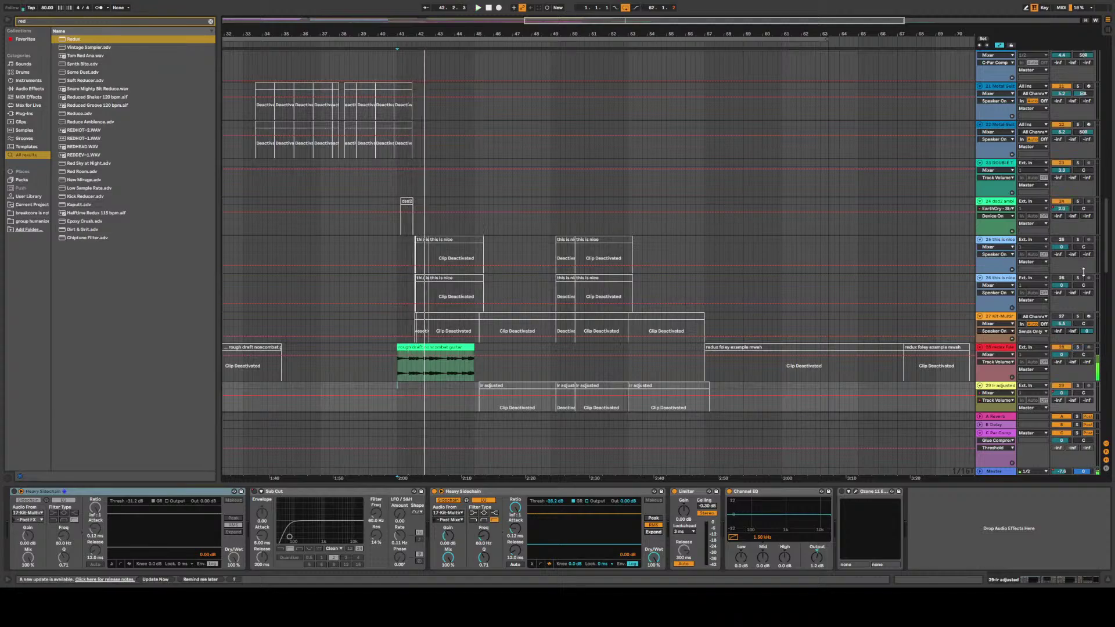
Mute the track holding the FortKnox-Snare-Roll clips and play the guitar clip from bar 41
{"action": "left_click_drag", "start_coordinate": [1104, 269], "coordinate": [1111, 196]}
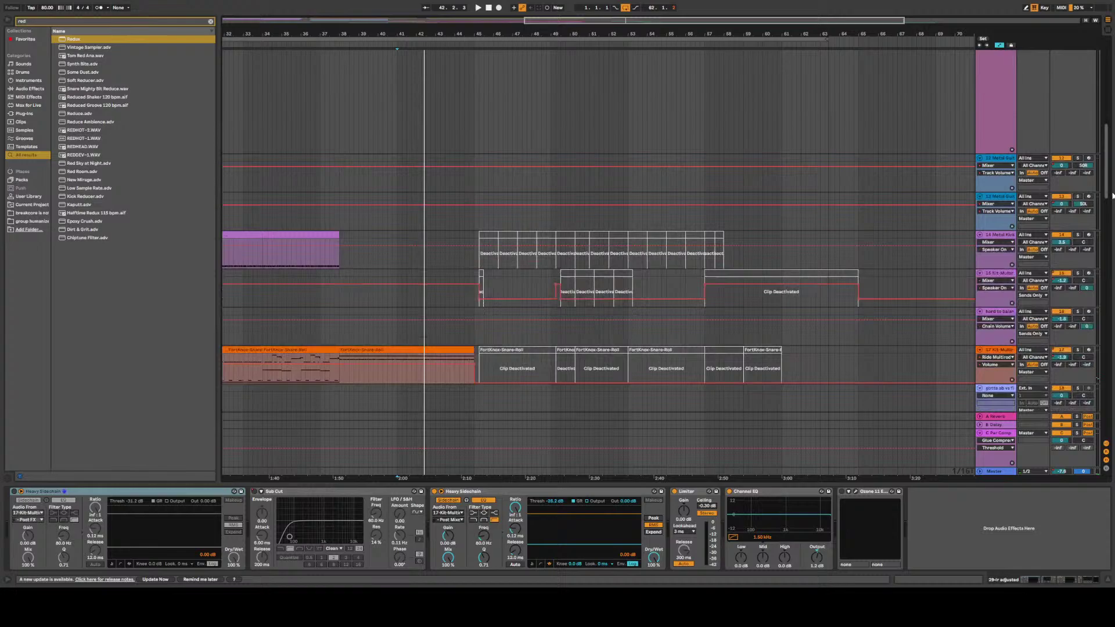
{"action": "left_click", "coordinate": [1064, 351]}
{"action": "key", "text": "space"}
{"action": "left_click_drag", "start_coordinate": [1111, 121], "coordinate": [1111, 221]}
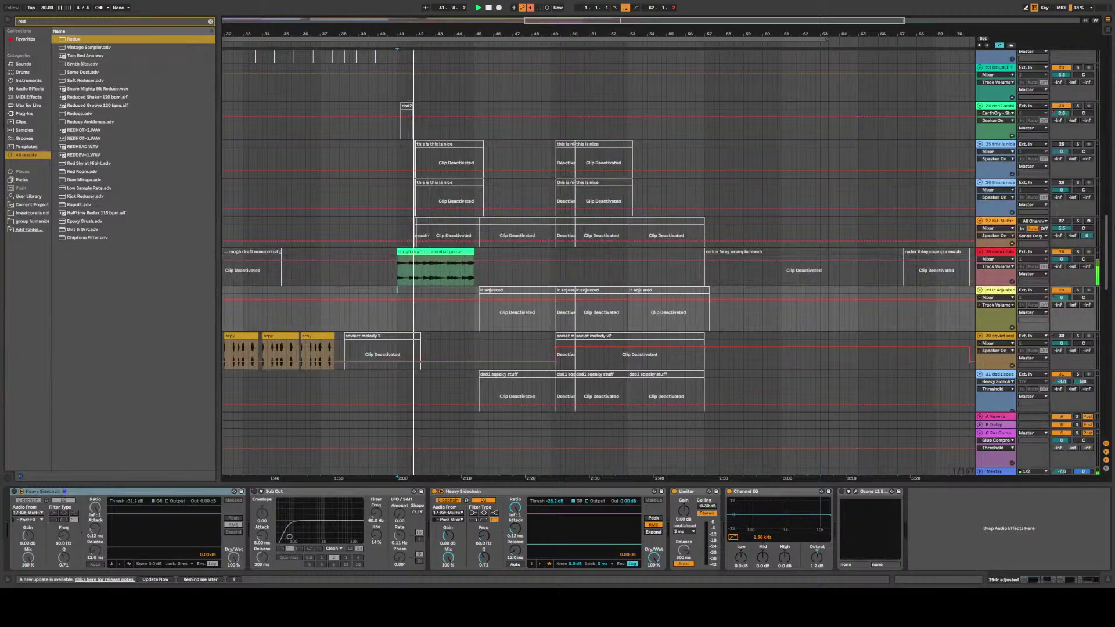
Play the arrangement from just past bar 35 to hear the lead-in to the rough draft noncombat guitar clip
{"action": "scroll", "coordinate": [598, 261], "scroll_direction": "down", "scroll_amount": 10}
{"action": "scroll", "coordinate": [598, 261], "scroll_direction": "up", "scroll_amount": 10}
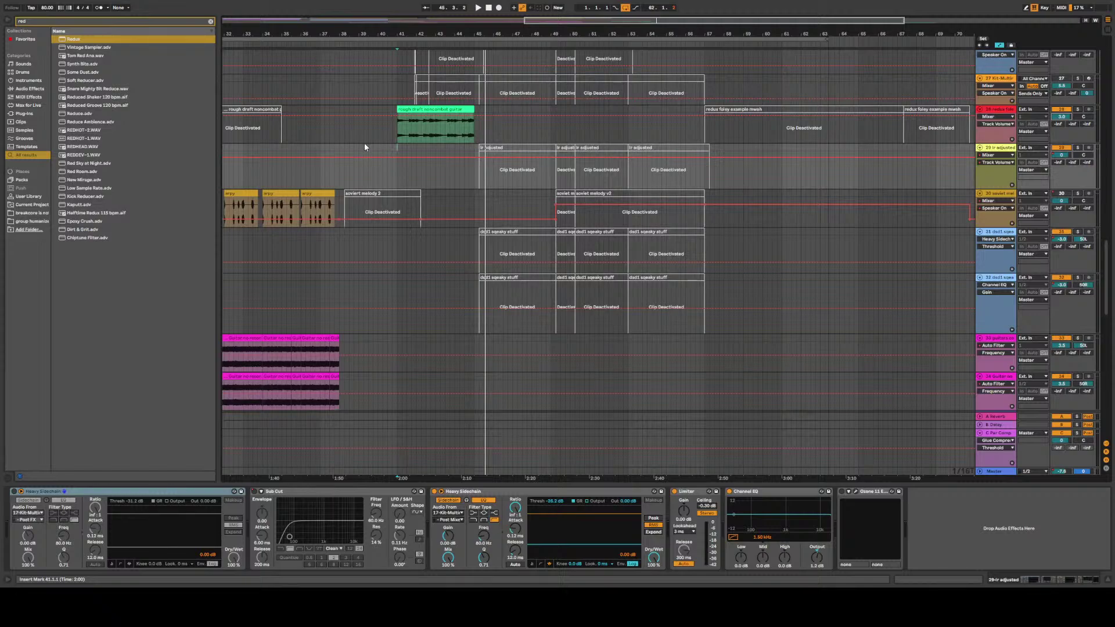
{"action": "left_click", "coordinate": [294, 138]}
{"action": "key", "text": "space"}
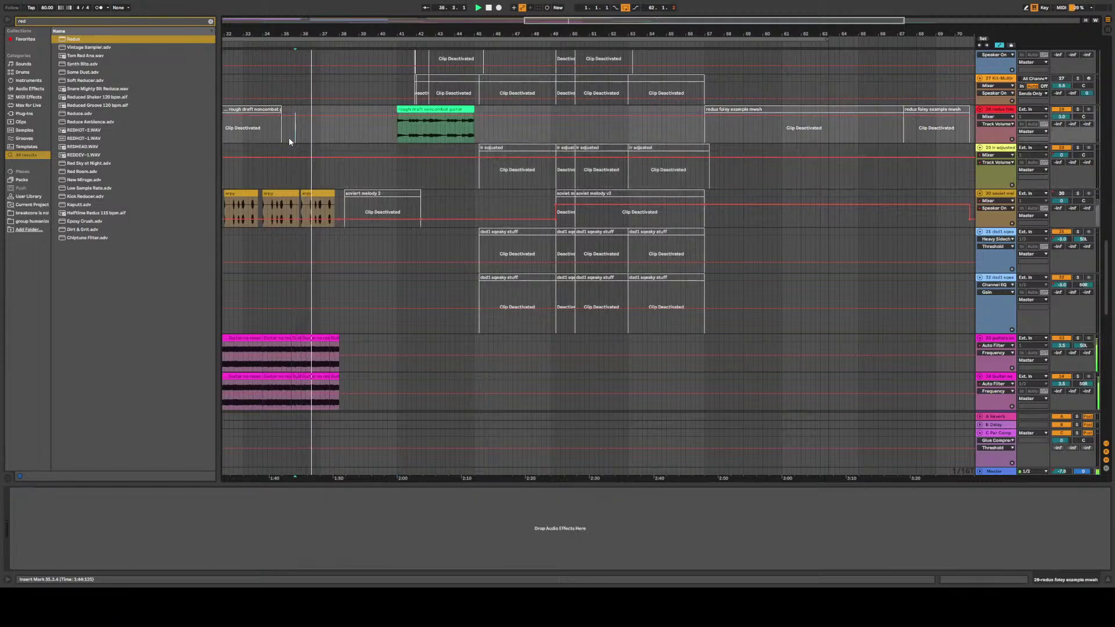
{"action": "left_click", "coordinate": [288, 141]}
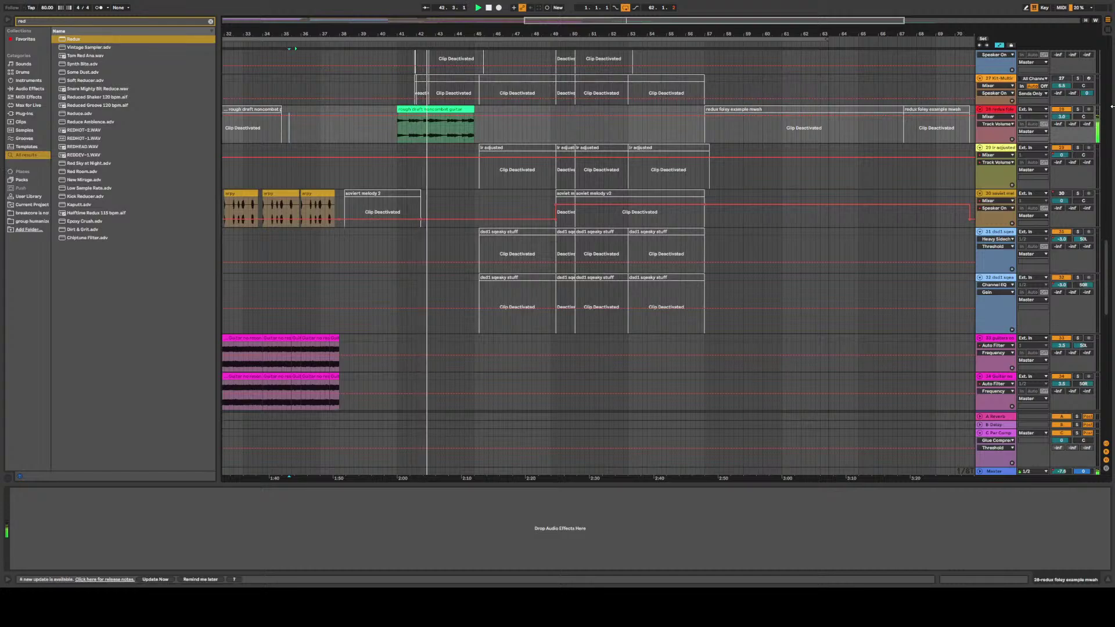
Examine the other tracks during playback for clips sounding around the guitar clip and the section after bar 43
{"action": "scroll", "coordinate": [1110, 257], "scroll_direction": "up", "scroll_amount": 3}
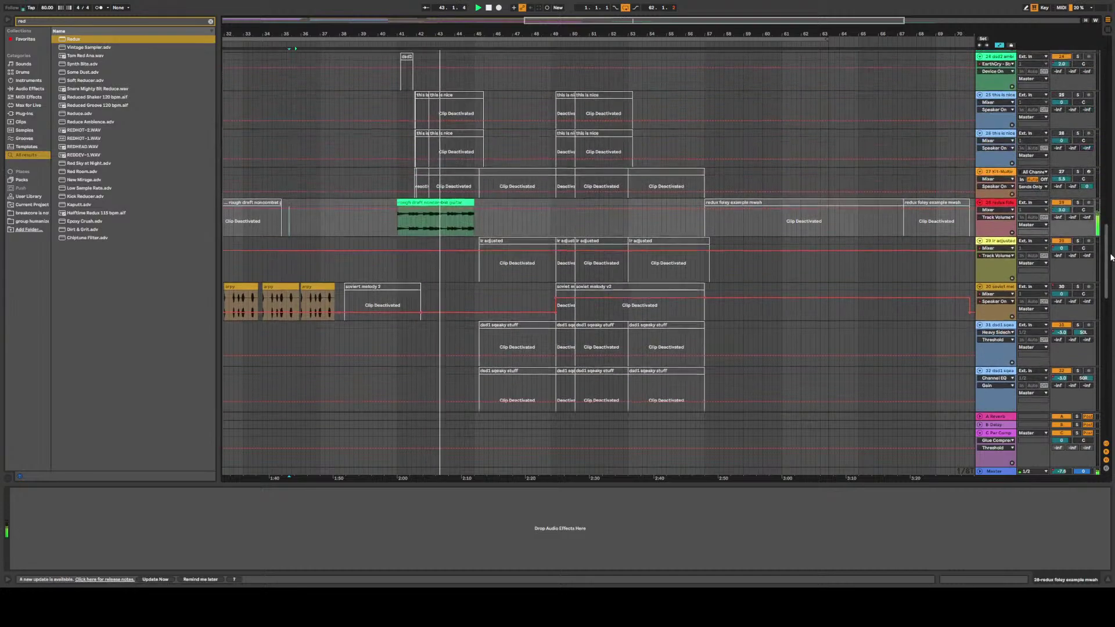
{"action": "scroll", "coordinate": [1110, 258], "scroll_direction": "up", "scroll_amount": 10}
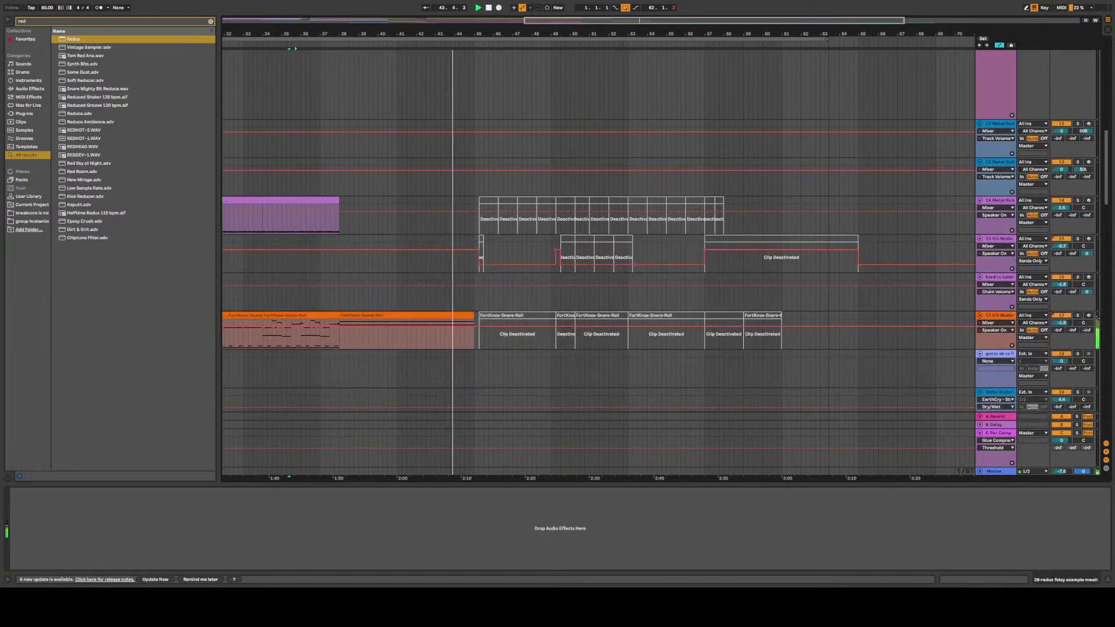
{"action": "scroll", "coordinate": [1097, 371], "scroll_direction": "down", "scroll_amount": 20}
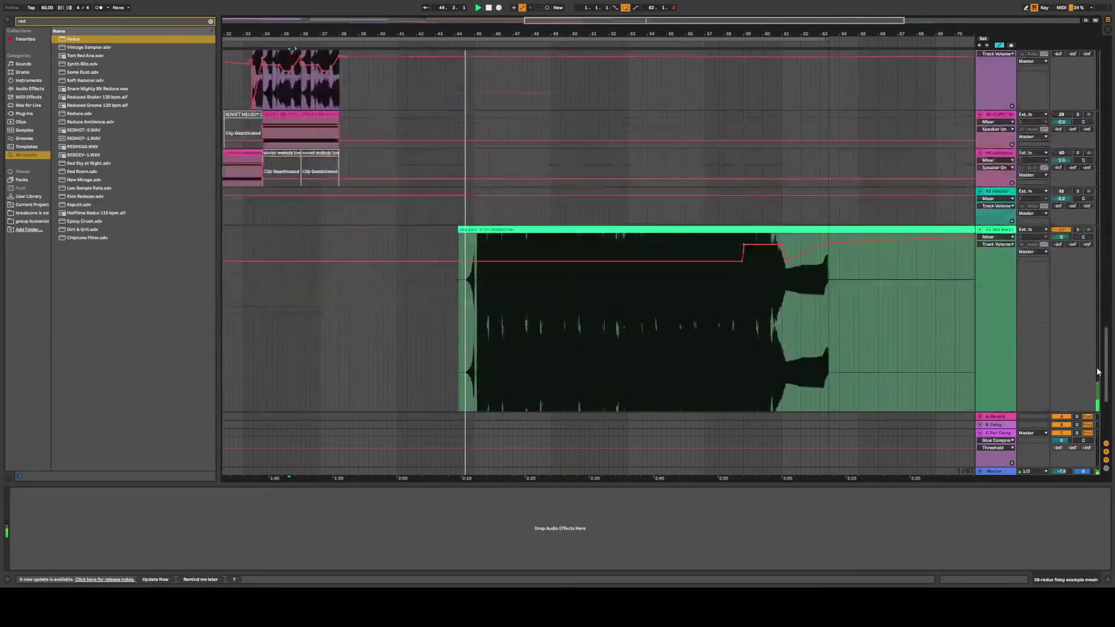
{"action": "scroll", "coordinate": [1098, 372], "scroll_direction": "down", "scroll_amount": 3}
{"action": "scroll", "coordinate": [1097, 372], "scroll_direction": "up", "scroll_amount": 15}
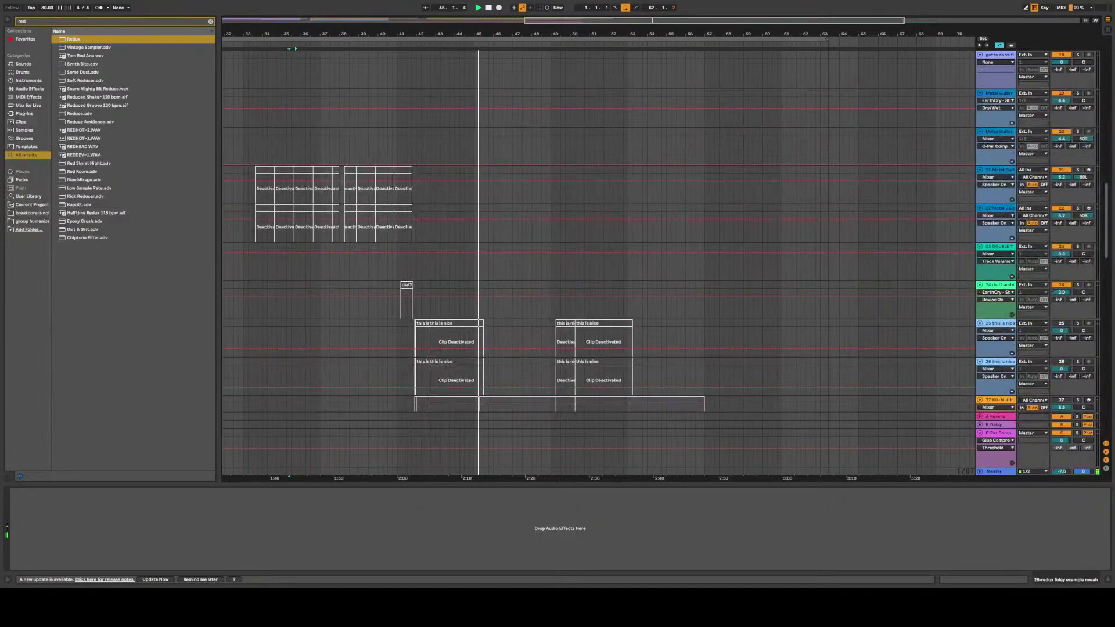
{"action": "scroll", "coordinate": [1097, 372], "scroll_direction": "down", "scroll_amount": 9}
{"action": "scroll", "coordinate": [1097, 371], "scroll_direction": "up", "scroll_amount": 4}
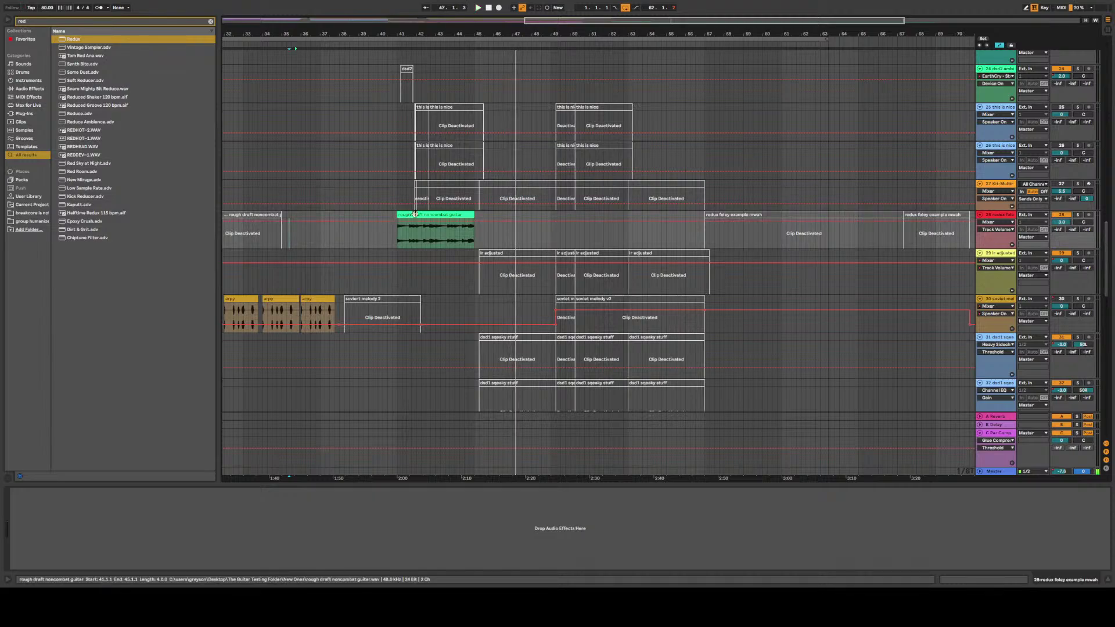
Raise the guitar track's volume and audition its clip from bar 41 with the track soloed
{"action": "key", "text": "space"}
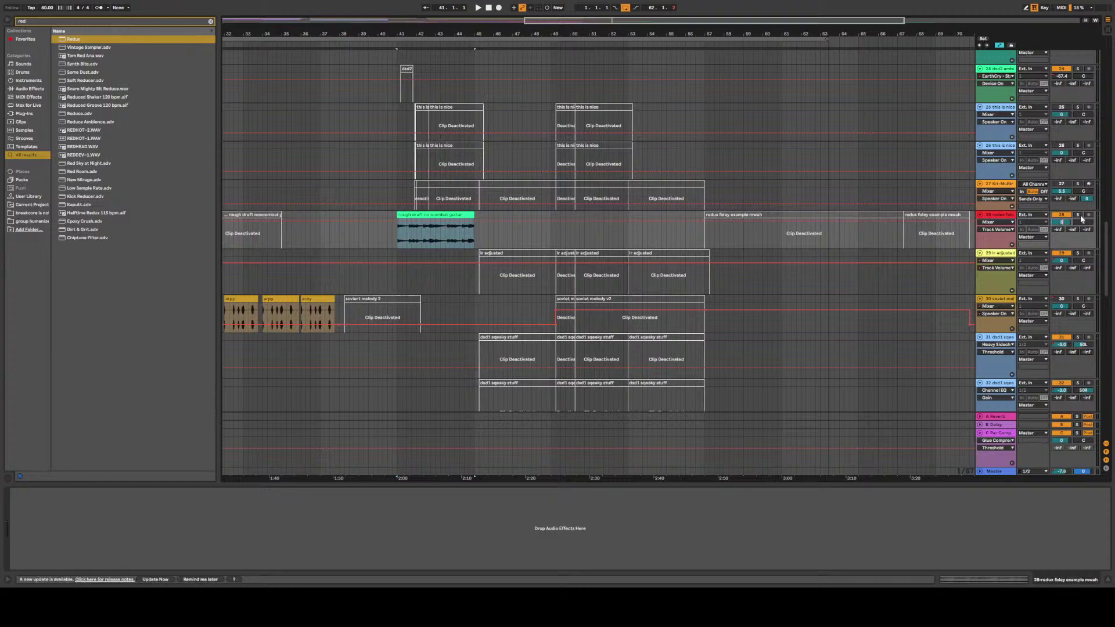
{"action": "left_click", "coordinate": [396, 254]}
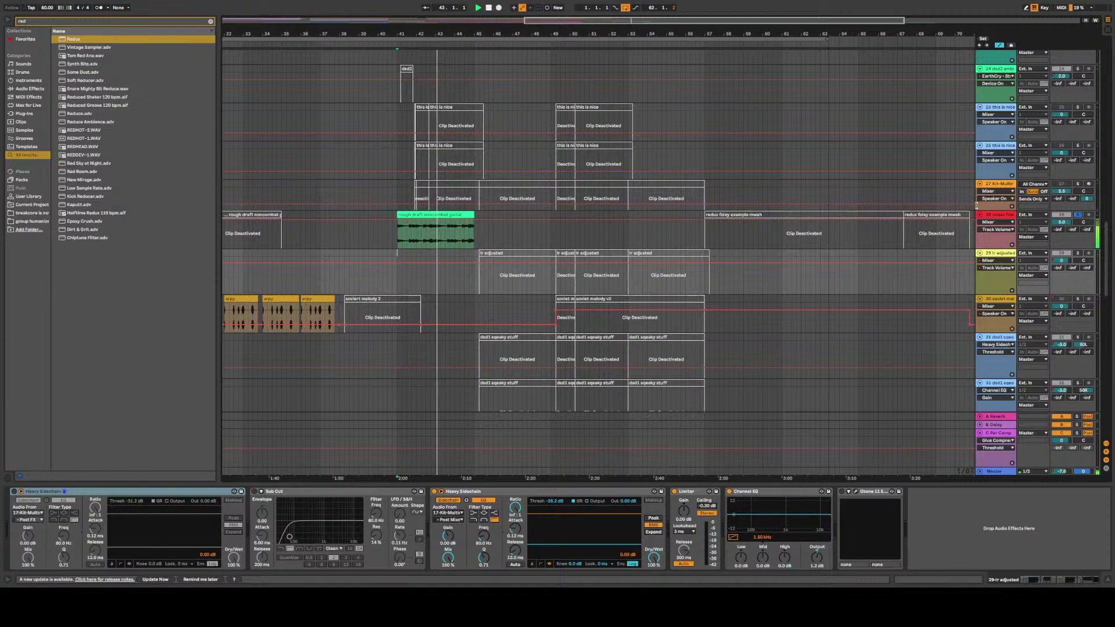
{"action": "left_click", "coordinate": [1101, 237]}
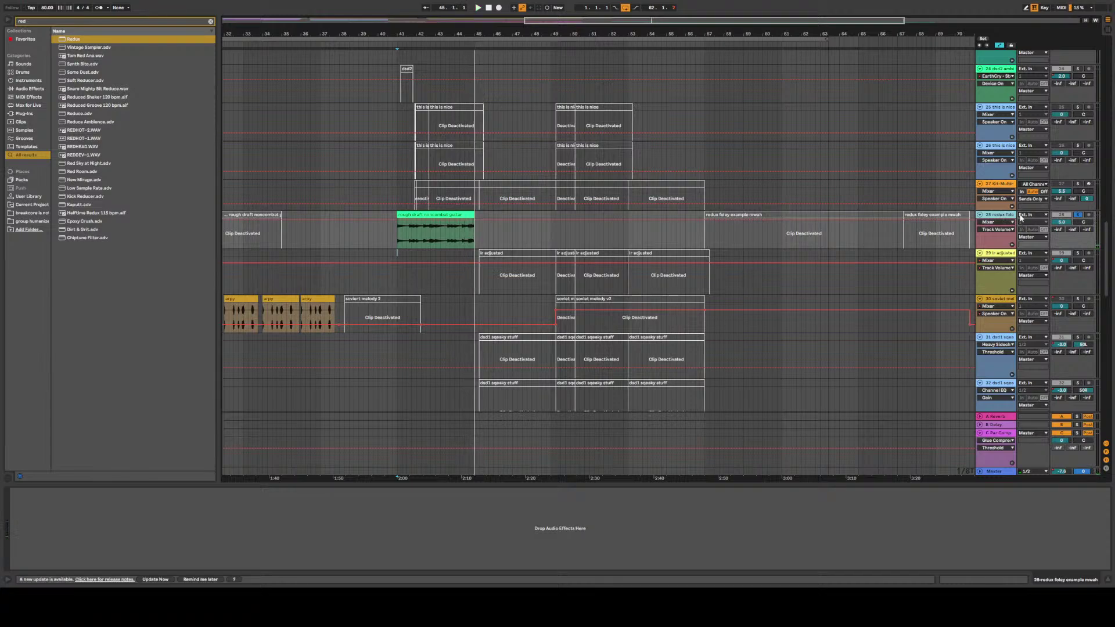
Search the browser for "mono" and load the Mono.adv preset on the guitar track
{"action": "key", "text": "super+f"}
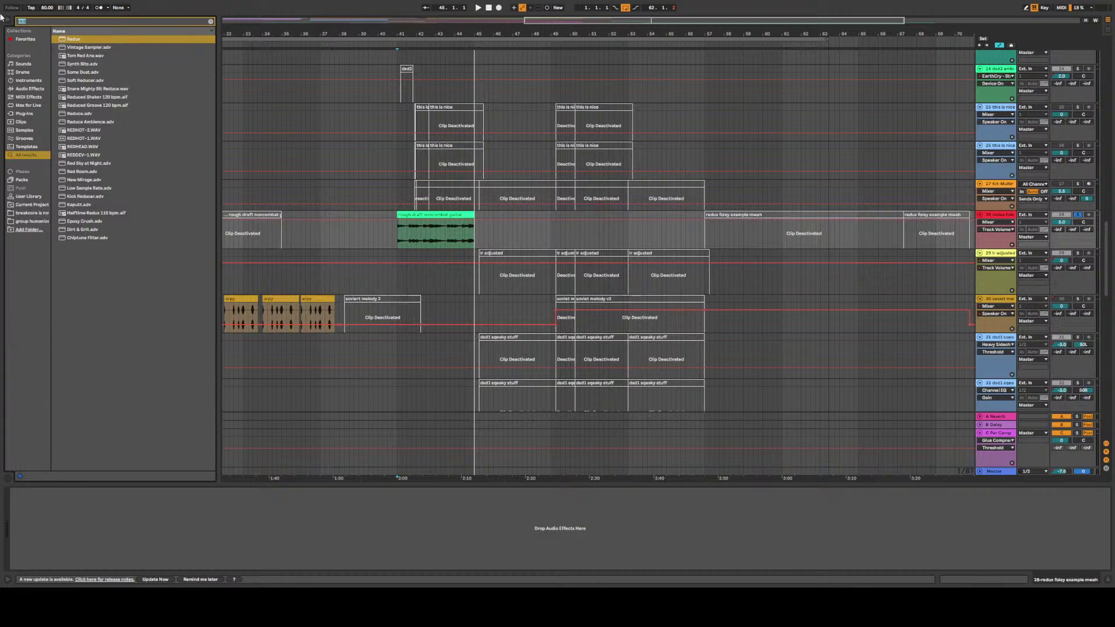
{"action": "type", "text": "mo"}
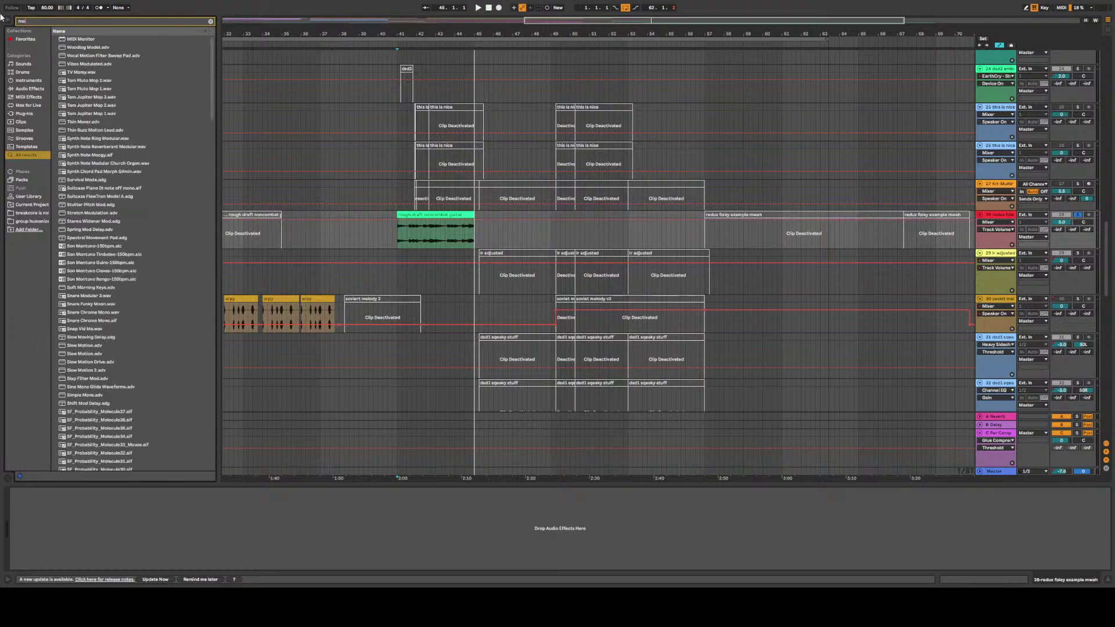
{"action": "type", "text": "no"}
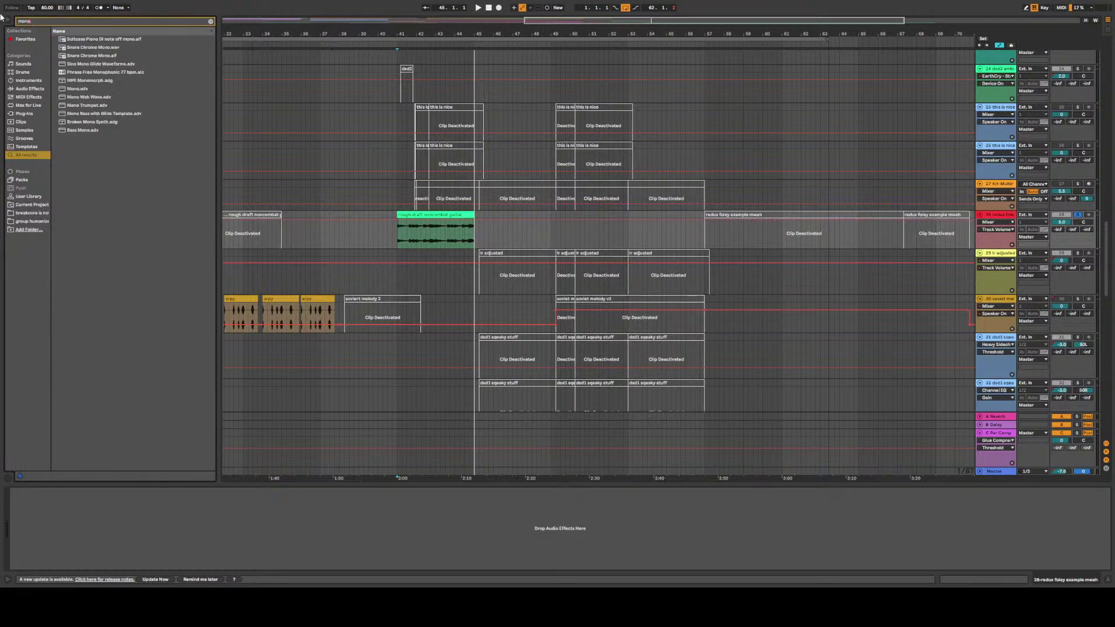
{"action": "left_click", "coordinate": [88, 90]}
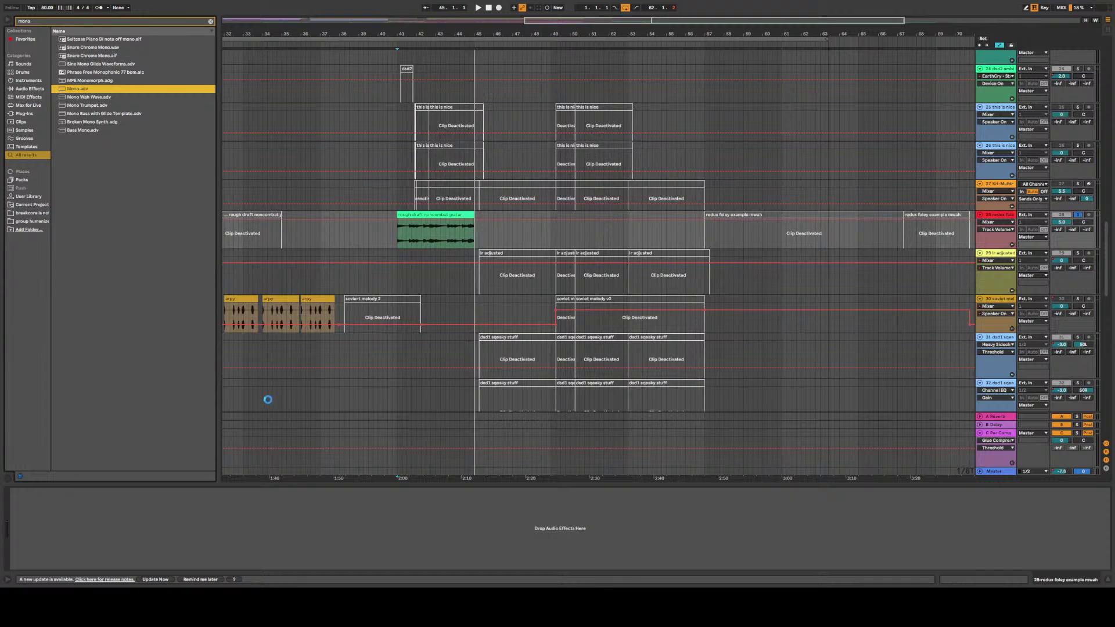
{"action": "key", "text": "Return"}
Turn off the Mono effect after auditioning it, and duplicate the guitar track with the original panned left and the copy right
{"action": "key", "text": "space"}
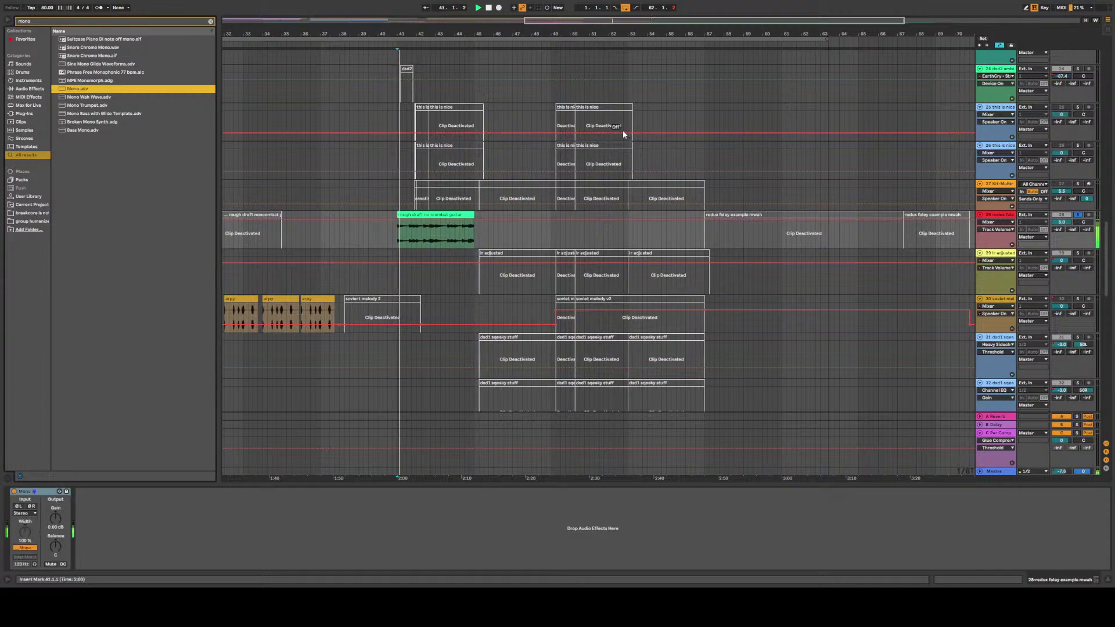
{"action": "left_click", "coordinate": [14, 492]}
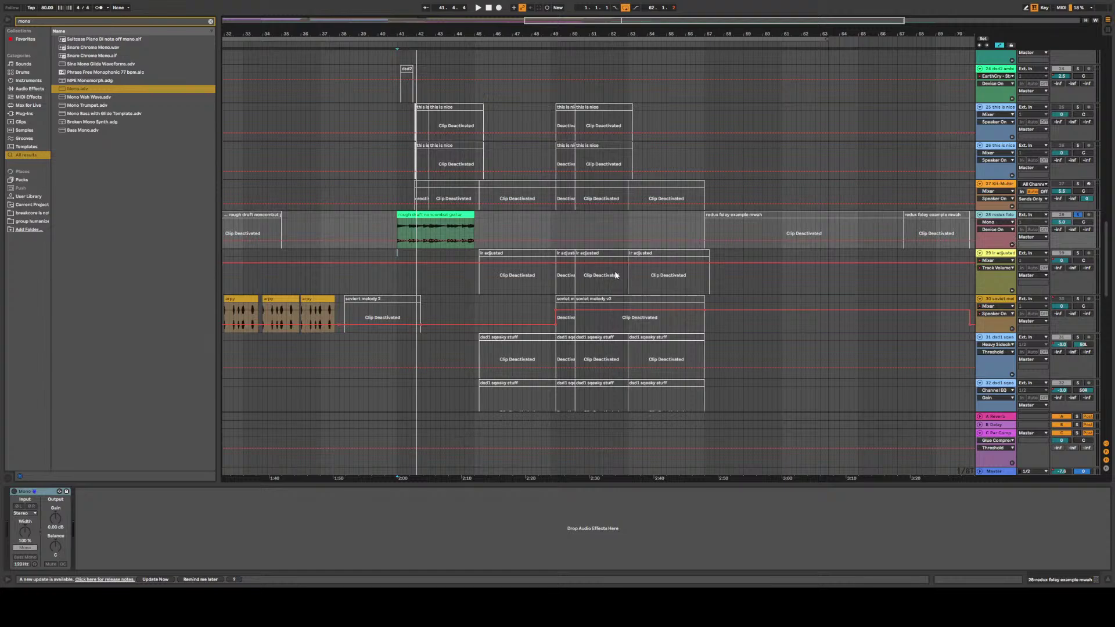
{"action": "key", "text": "super+d"}
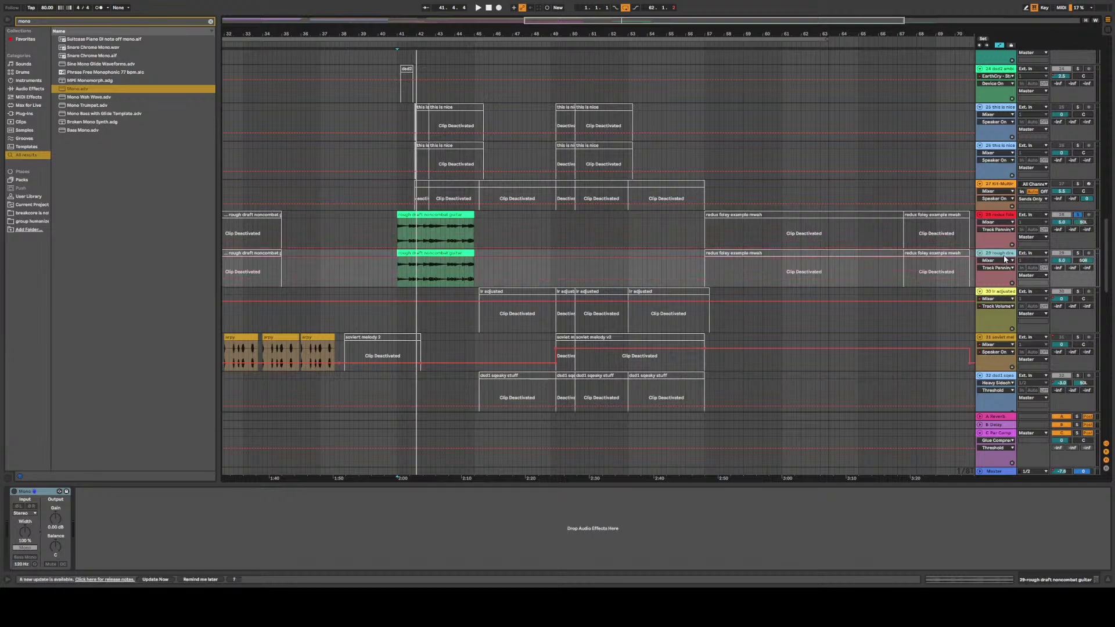
Load the wide boy.adv delay preset on the duplicated guitar track and audition both guitar tracks soloed from bar 41
{"action": "key", "text": "super+f"}
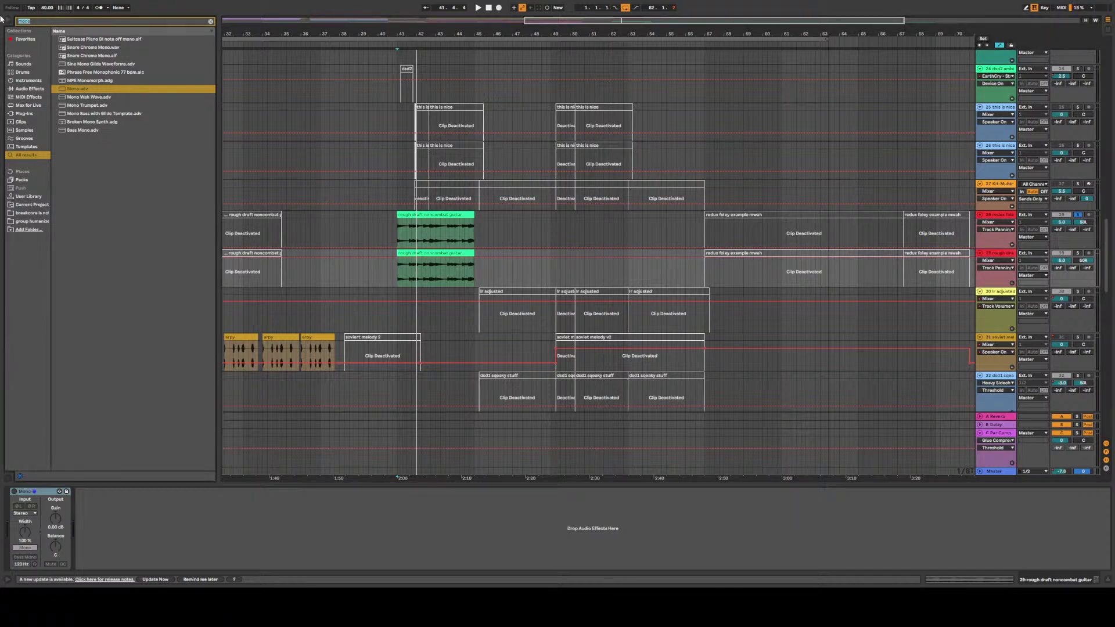
{"action": "type", "text": "widfe"}
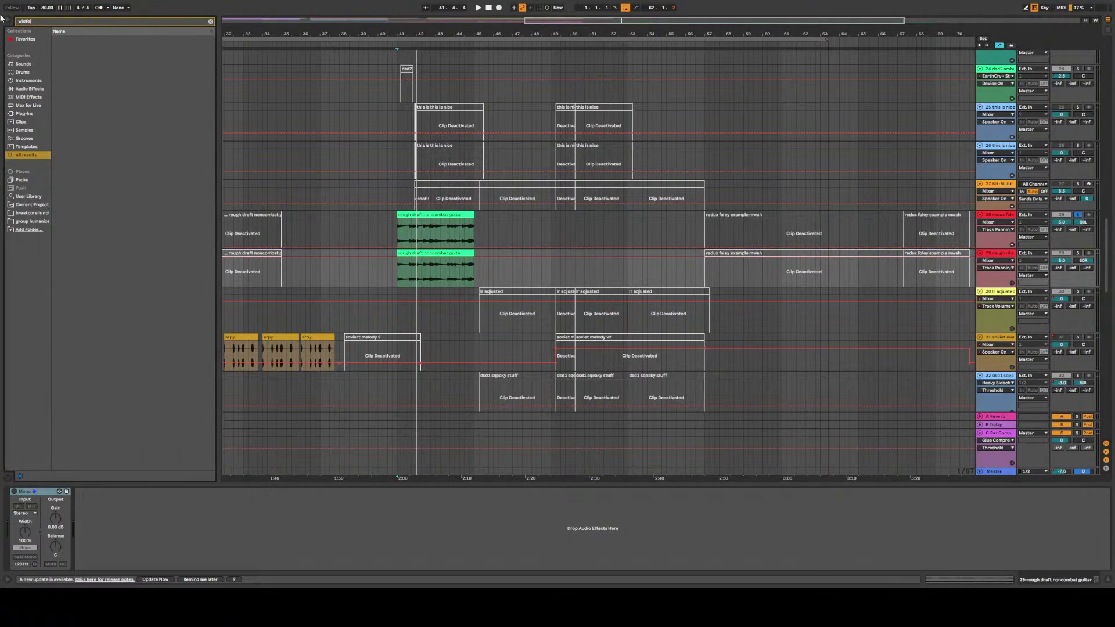
{"action": "key", "text": "BackSpace"}
{"action": "key", "text": "BackSpace"}
{"action": "type", "text": "e"}
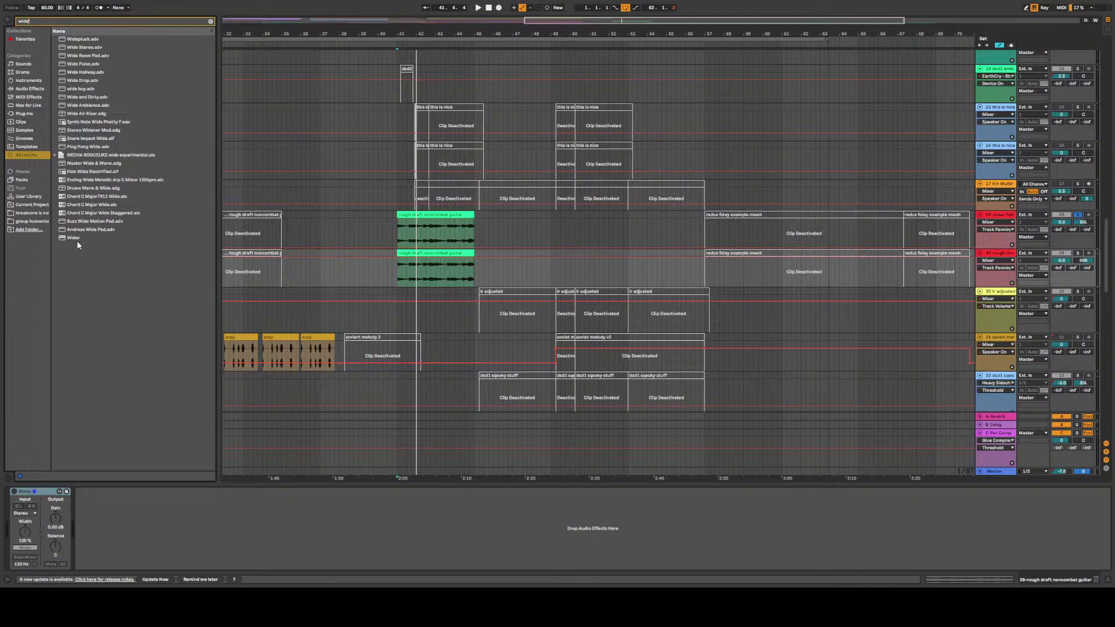
{"action": "left_click", "coordinate": [84, 89]}
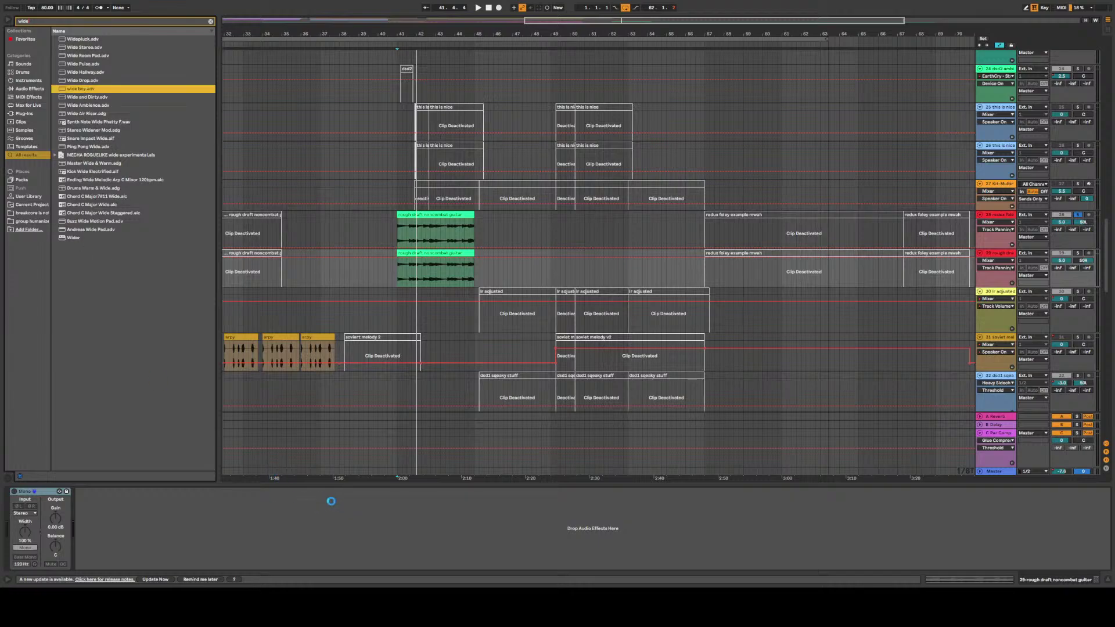
{"action": "key", "text": "space"}
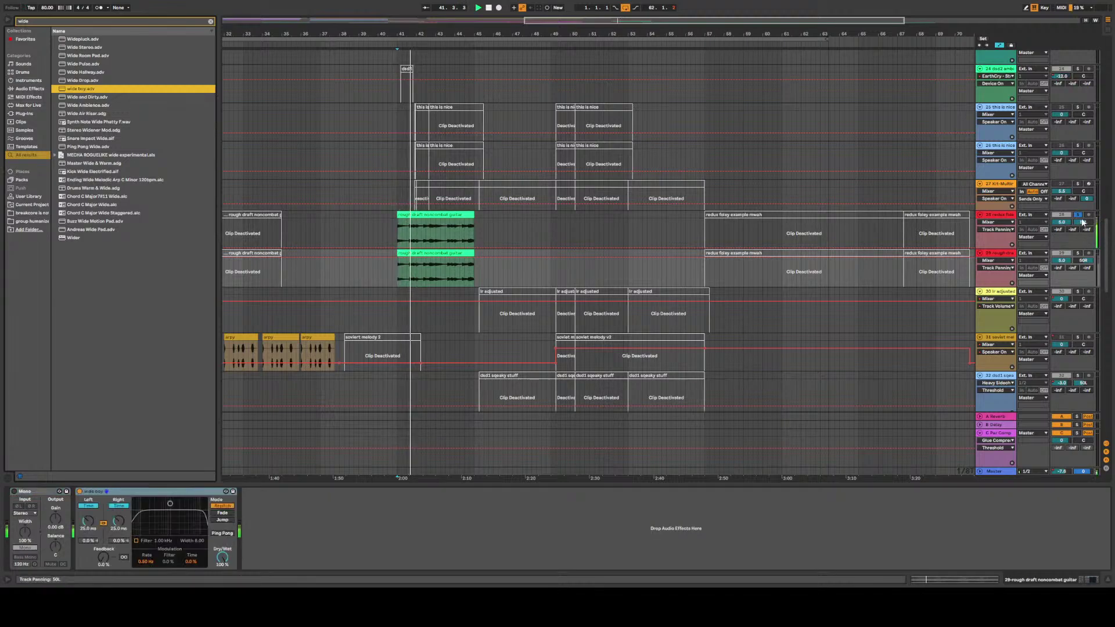
{"action": "left_click", "coordinate": [375, 276]}
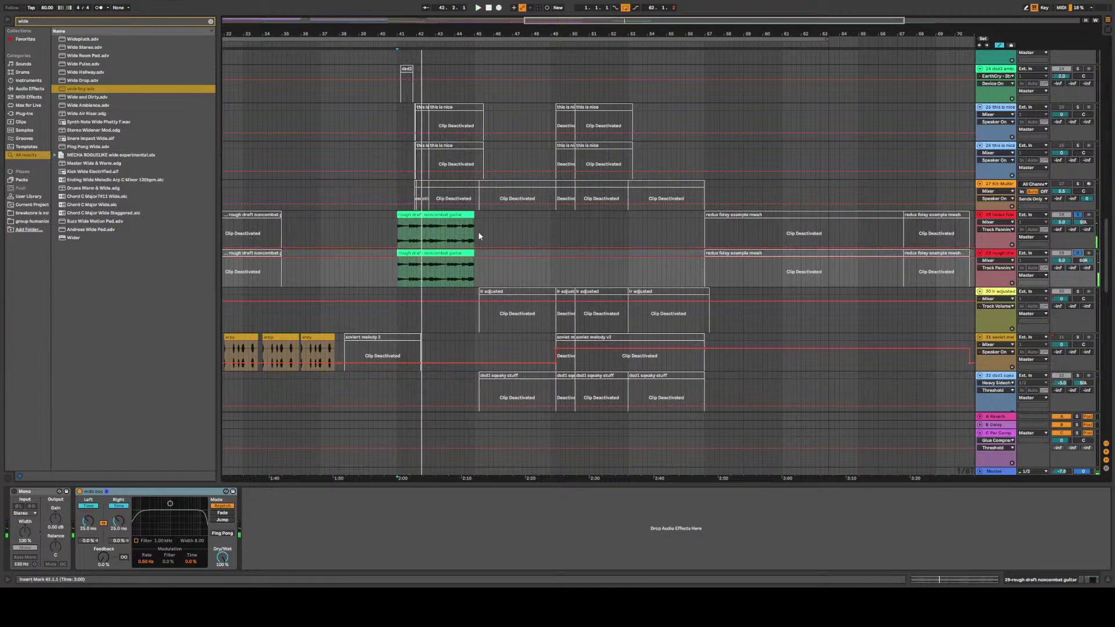
Play the full arrangement from bar 37 without solos and check how the doubled guitar leads into the next section
{"action": "left_click", "coordinate": [335, 273]}
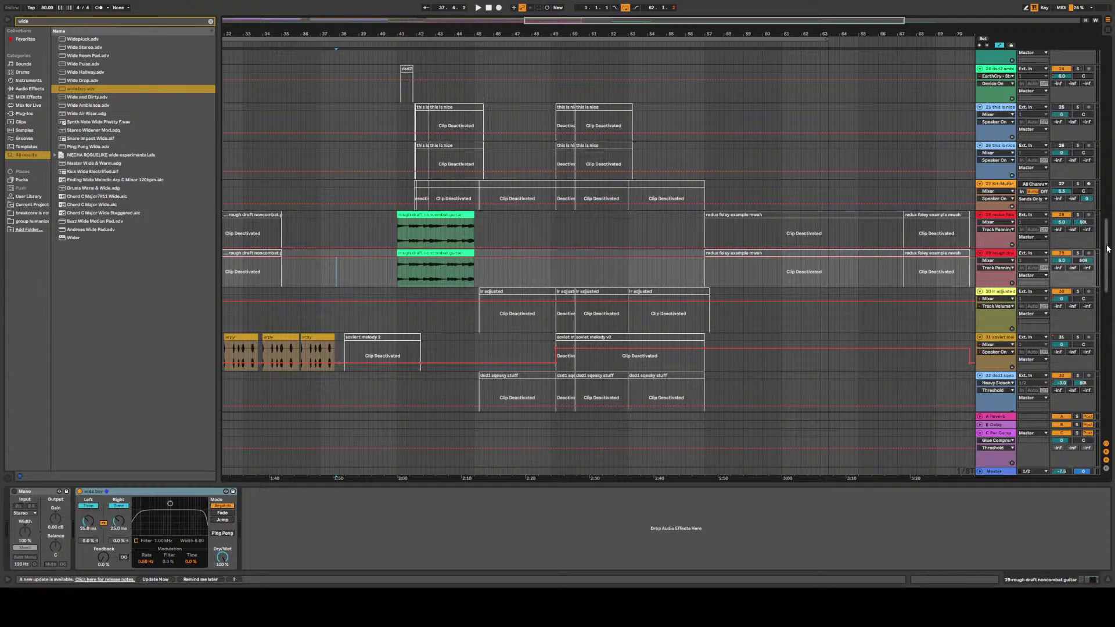
{"action": "mouse_move", "coordinate": [1106, 249]}
{"action": "left_mouse_down"}
{"action": "mouse_move", "coordinate": [1105, 325]}
{"action": "mouse_move", "coordinate": [1106, 253]}
{"action": "left_mouse_up"}
{"action": "key", "text": "space"}
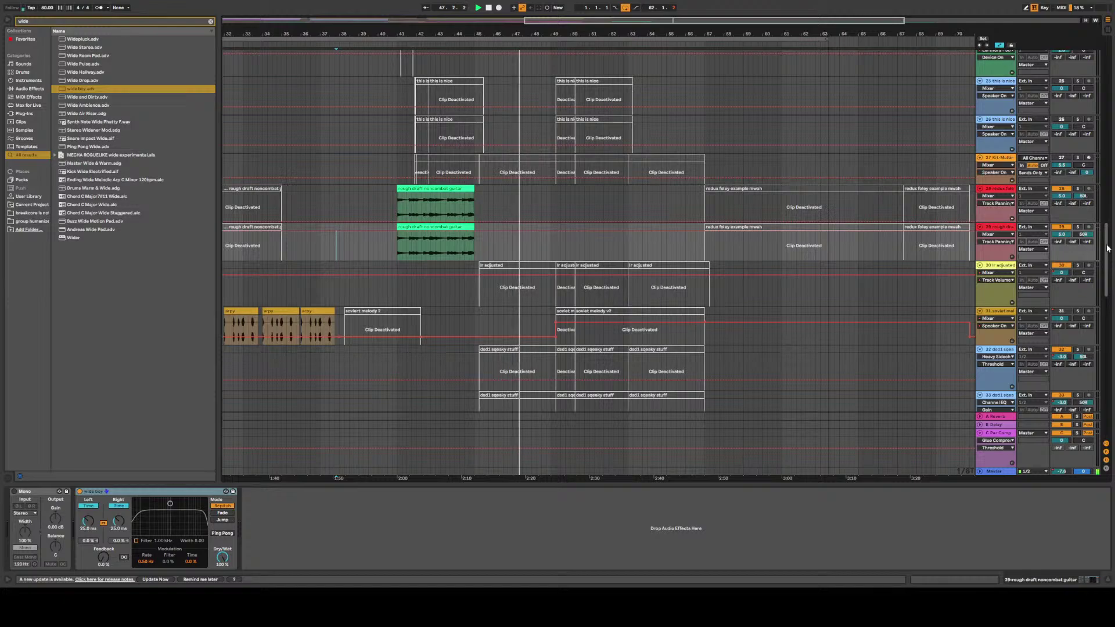
{"action": "left_click_drag", "start_coordinate": [1107, 248], "coordinate": [1109, 403]}
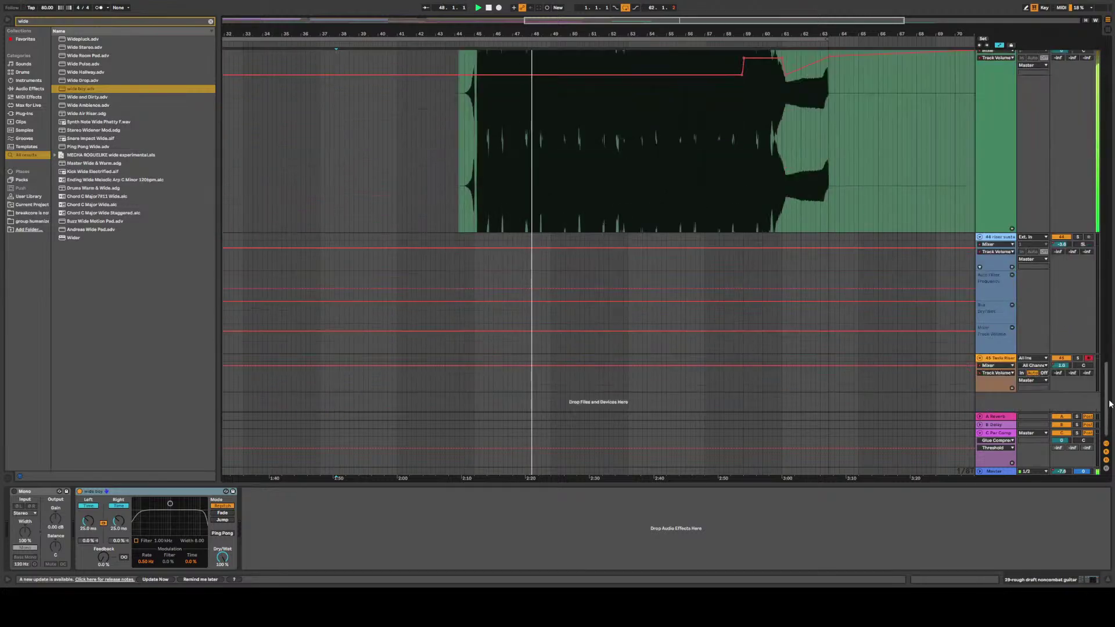
{"action": "scroll", "coordinate": [356, 306], "scroll_direction": "up", "scroll_amount": 15}
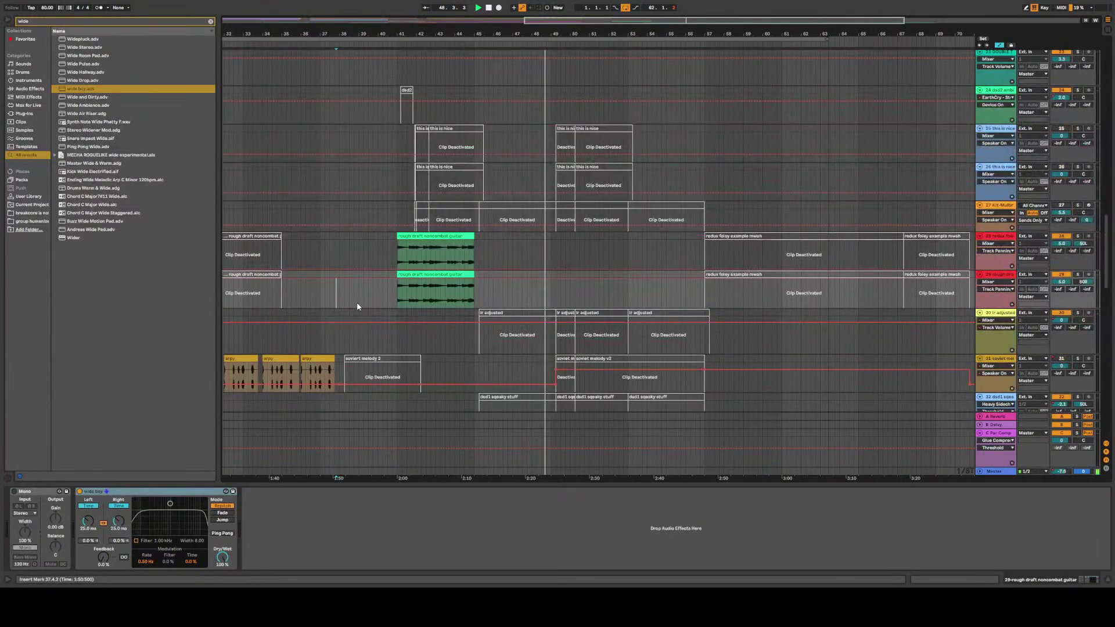
{"action": "key", "text": "space"}
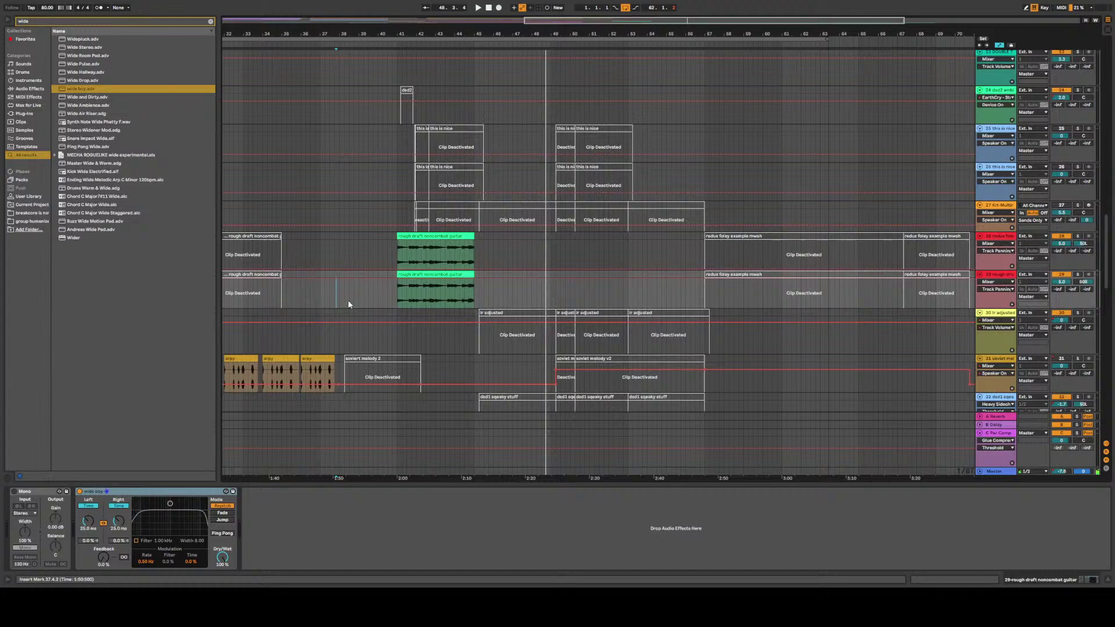
{"action": "left_click", "coordinate": [396, 312]}
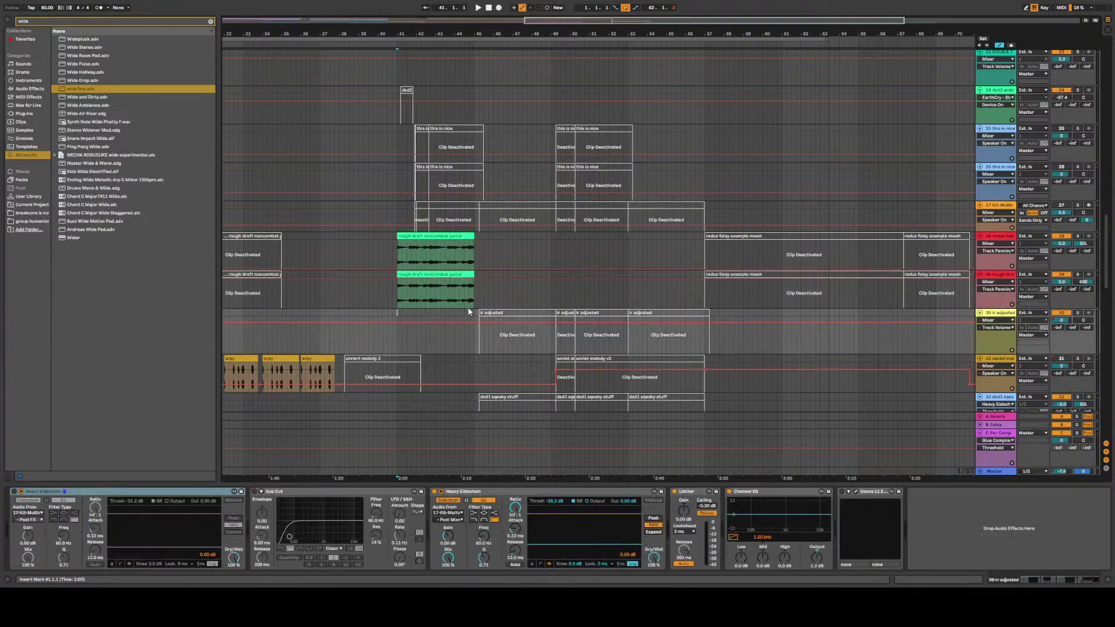
{"action": "left_click", "coordinate": [360, 307]}
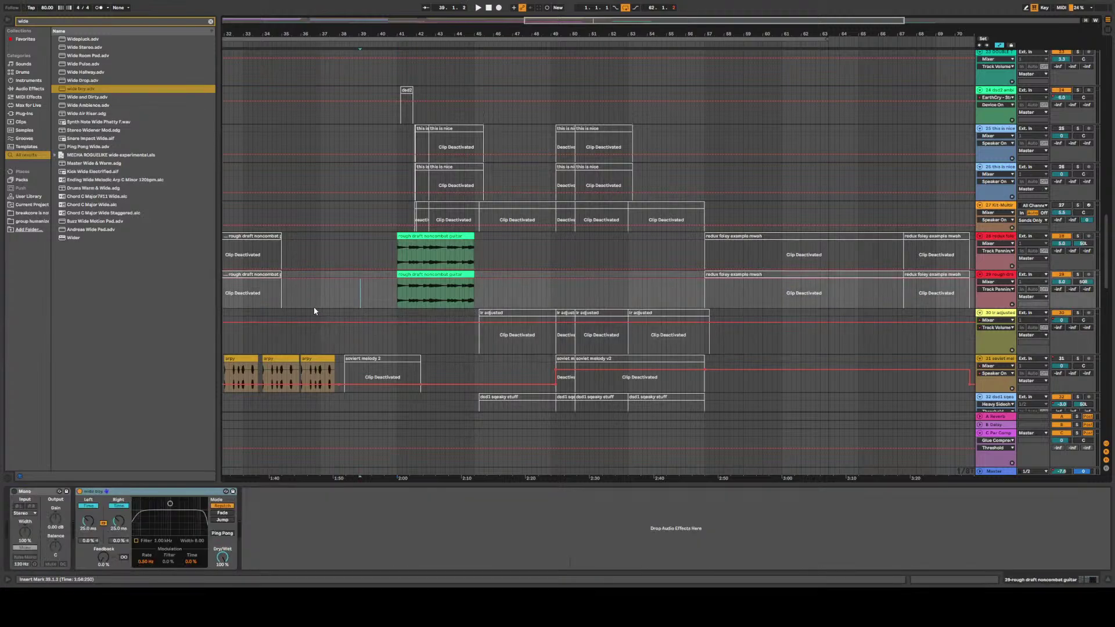
{"action": "left_click", "coordinate": [258, 314]}
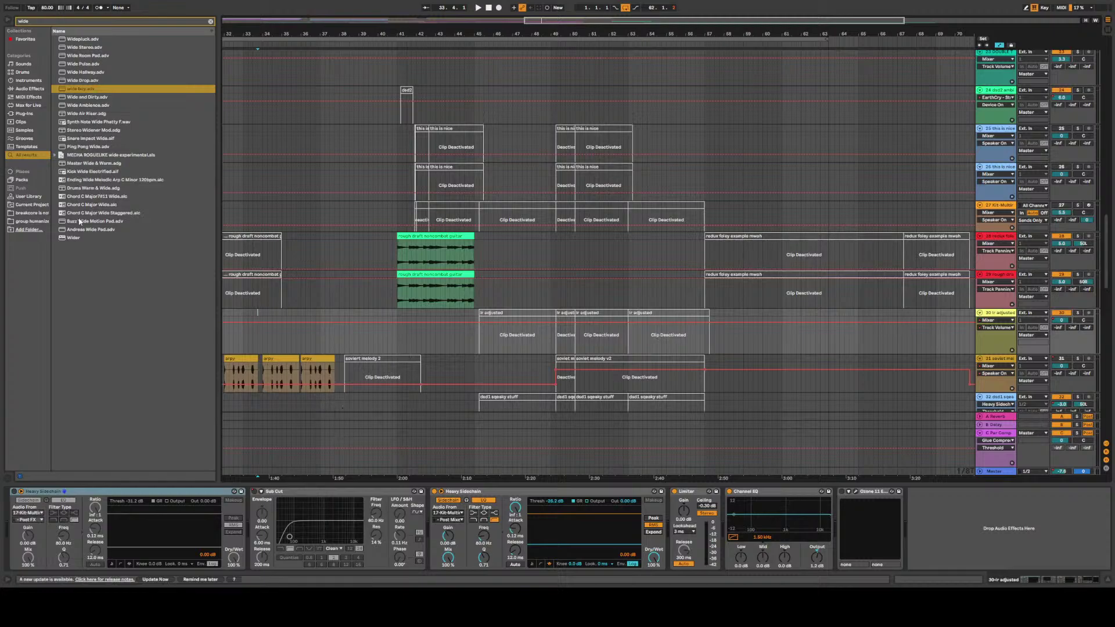
Search the browser for "joker" and clear the search
{"action": "left_click", "coordinate": [67, 23]}
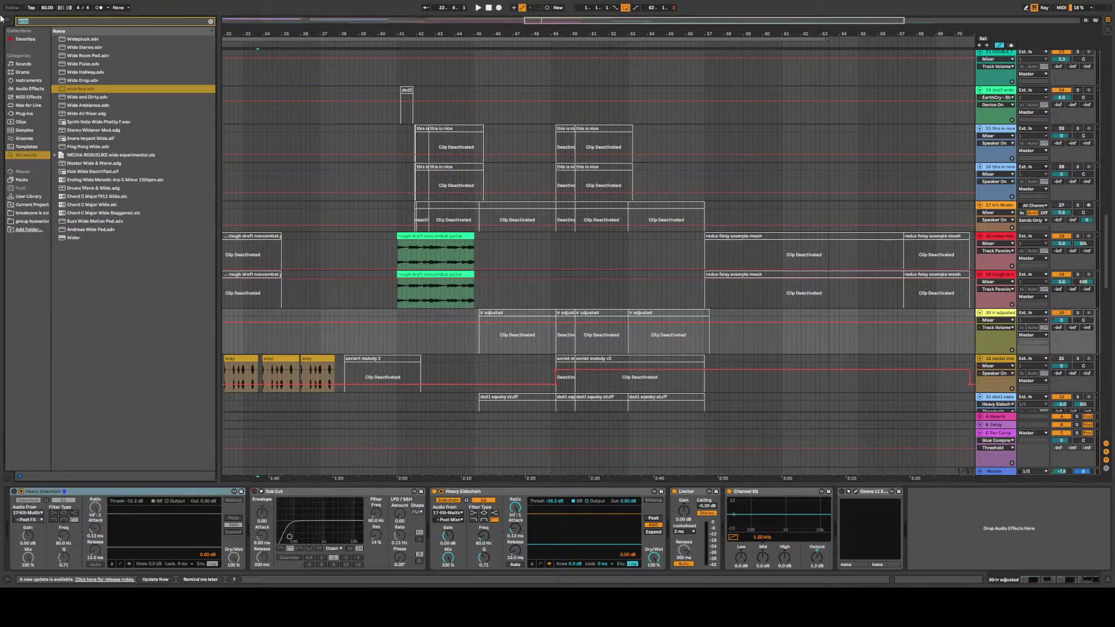
{"action": "type", "text": "joker"}
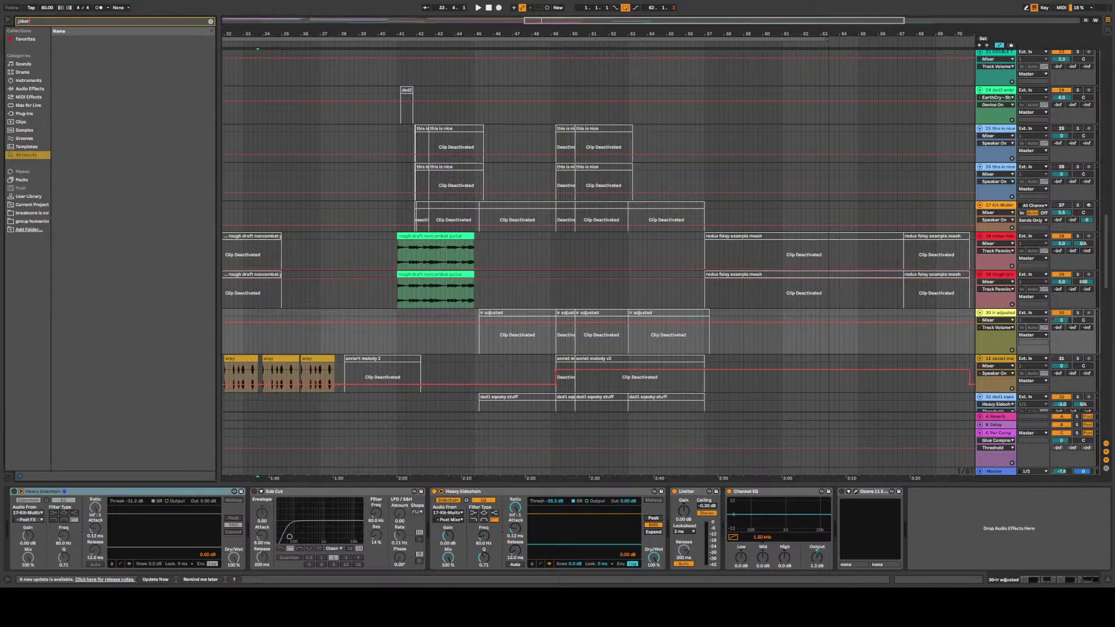
{"action": "left_click", "coordinate": [211, 22]}
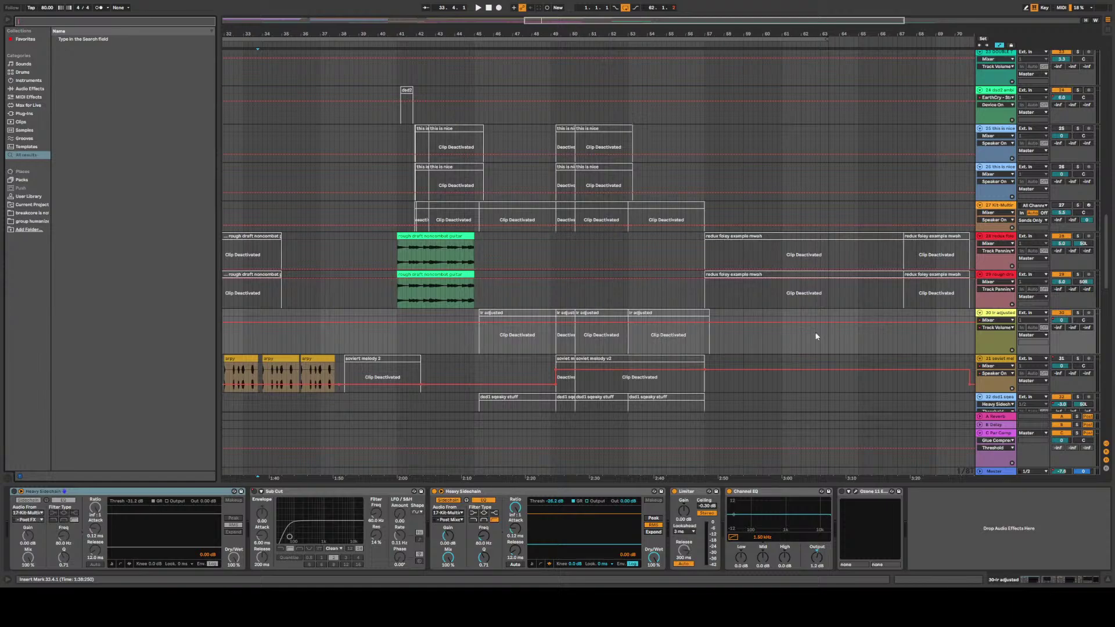
Play the song from bar 35 and raise the volume of both doubled guitar tracks to 3.0 dB
{"action": "left_click", "coordinate": [285, 165]}
{"action": "key", "text": "space"}
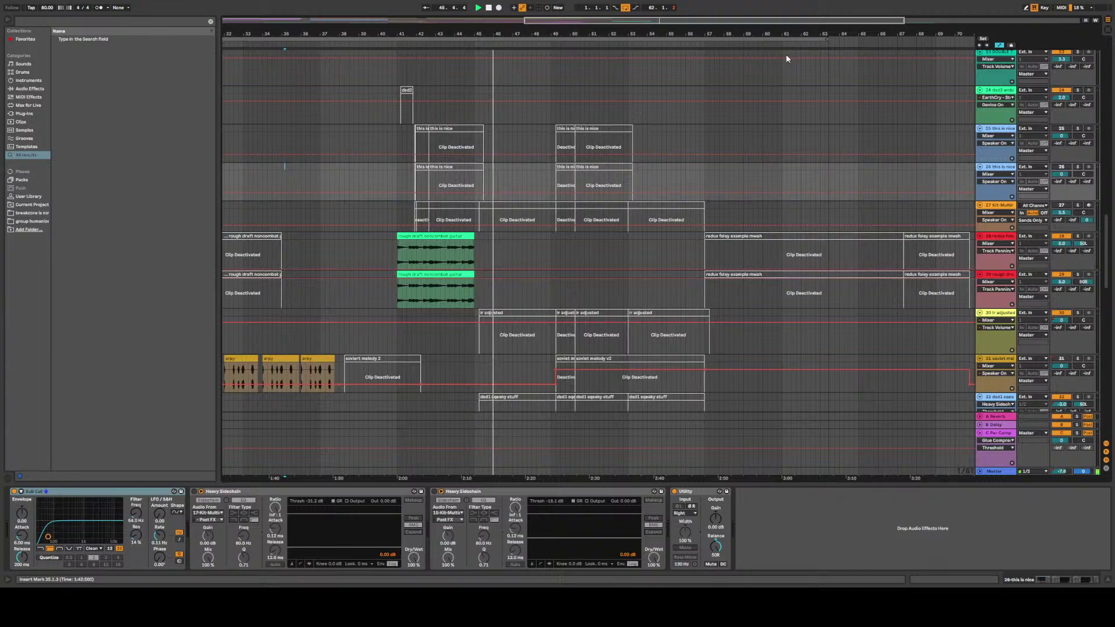
{"action": "left_click", "coordinate": [1061, 243]}
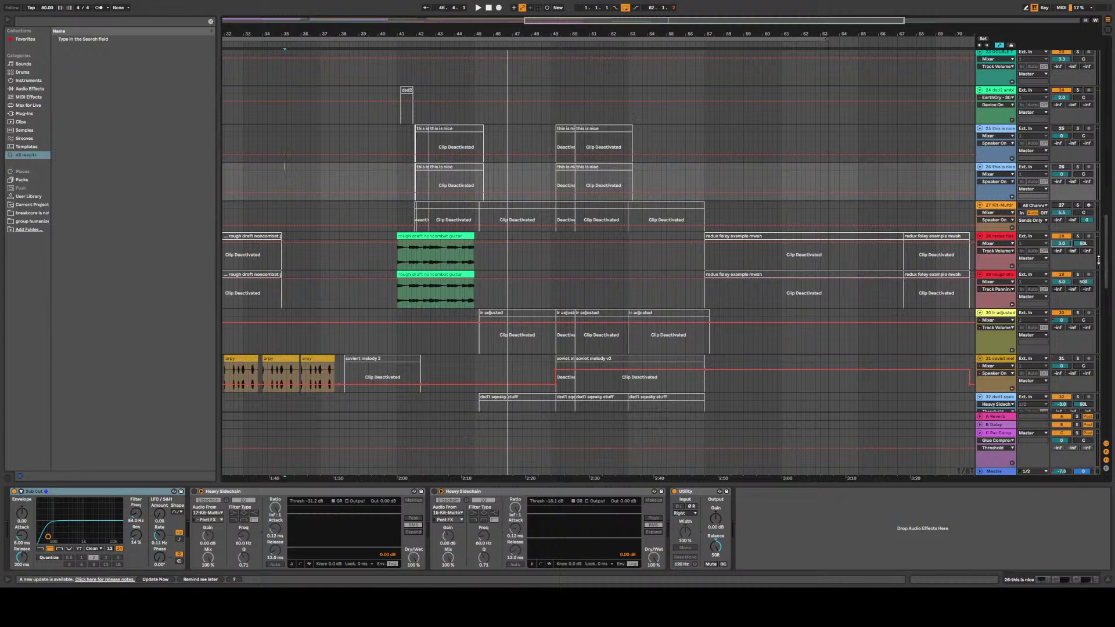
{"action": "left_click", "coordinate": [1060, 283]}
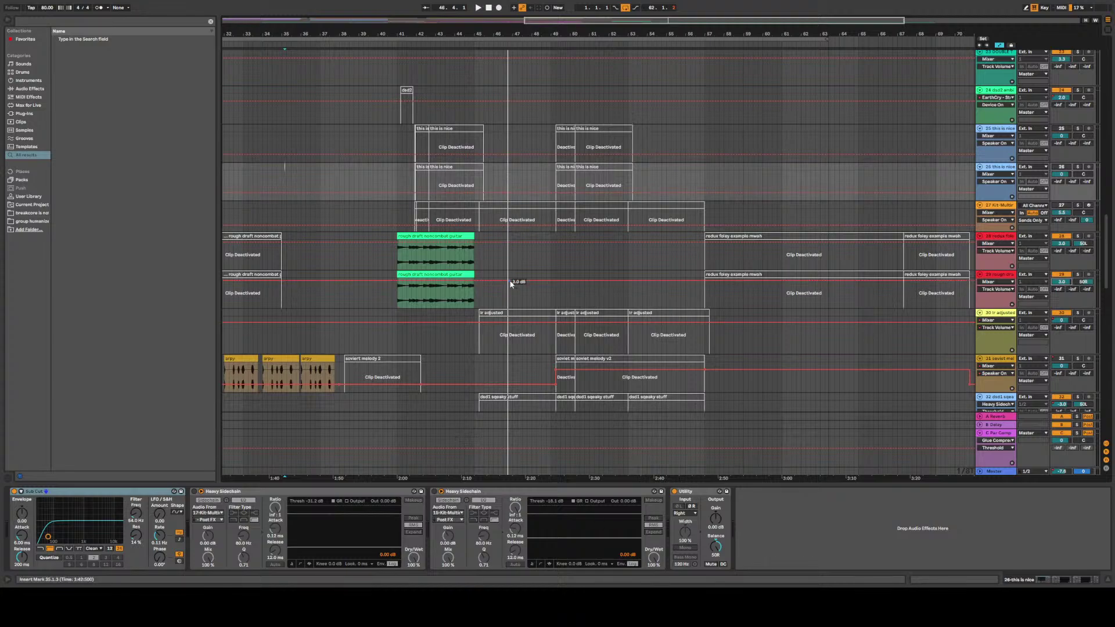
{"action": "key", "text": "space"}
{"action": "scroll", "coordinate": [557, 260], "scroll_direction": "up", "scroll_amount": 3}
{"action": "scroll", "coordinate": [557, 255], "scroll_direction": "down", "scroll_amount": 3}
{"action": "scroll", "coordinate": [556, 255], "scroll_direction": "up", "scroll_amount": 3}
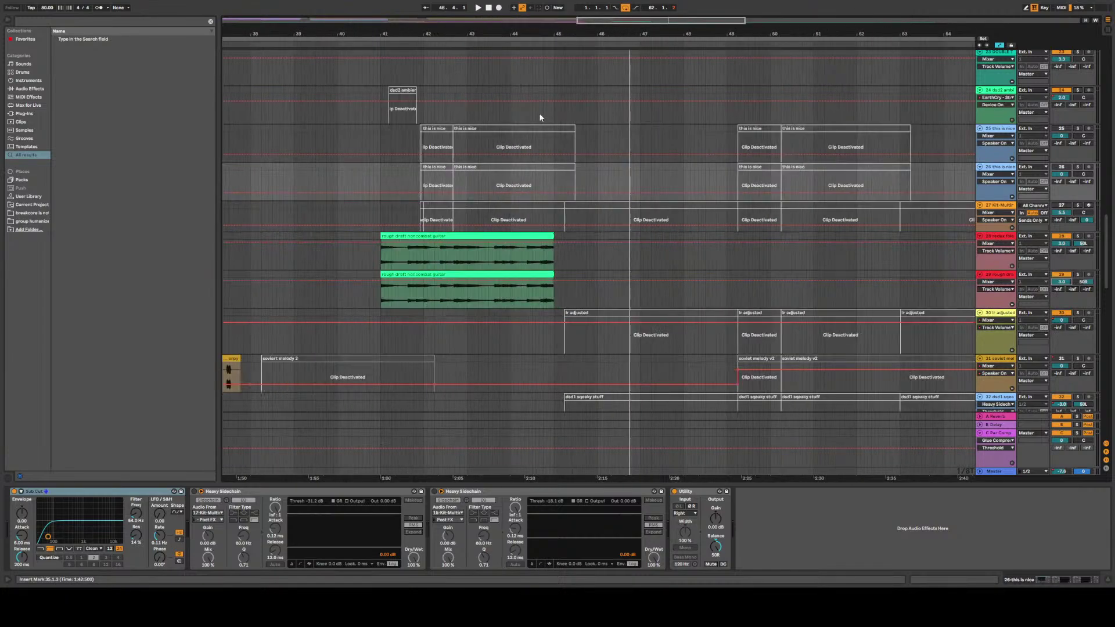
Place the insert marker at bar 41 and slightly lower the volume of the two doubled guitar tracks
{"action": "left_click", "coordinate": [514, 85]}
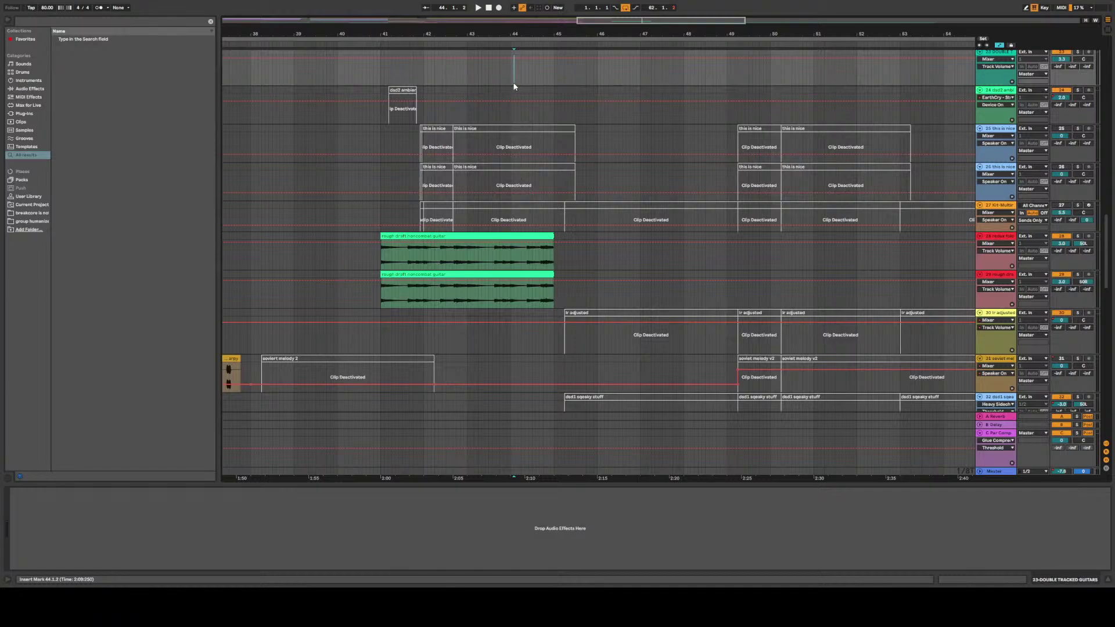
{"action": "scroll", "coordinate": [354, 106], "scroll_direction": "down", "scroll_amount": 5}
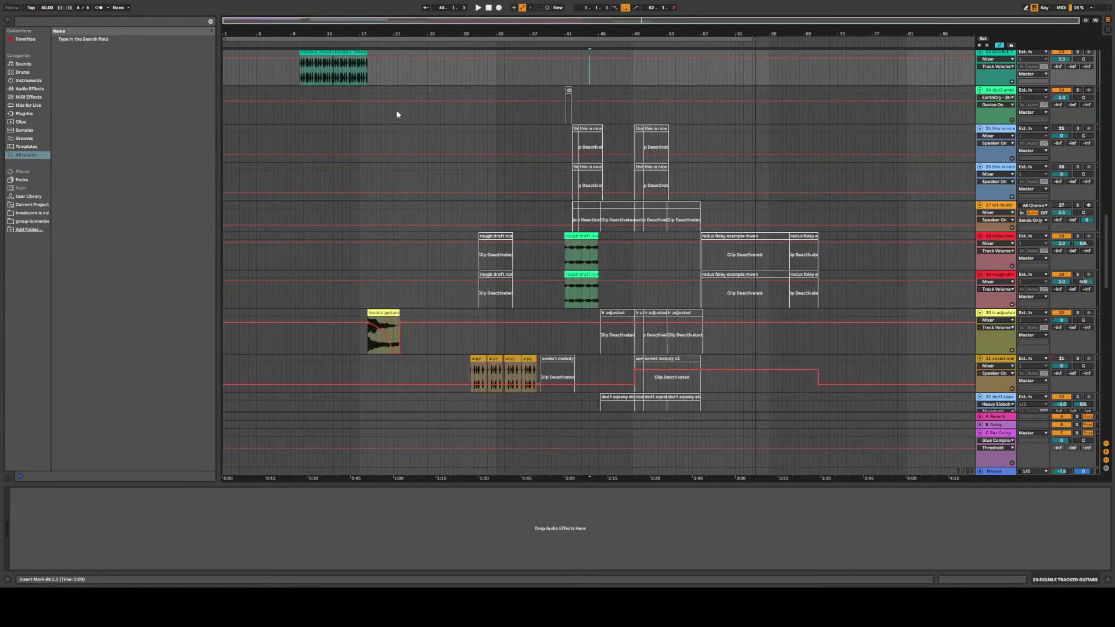
{"action": "left_click", "coordinate": [514, 142]}
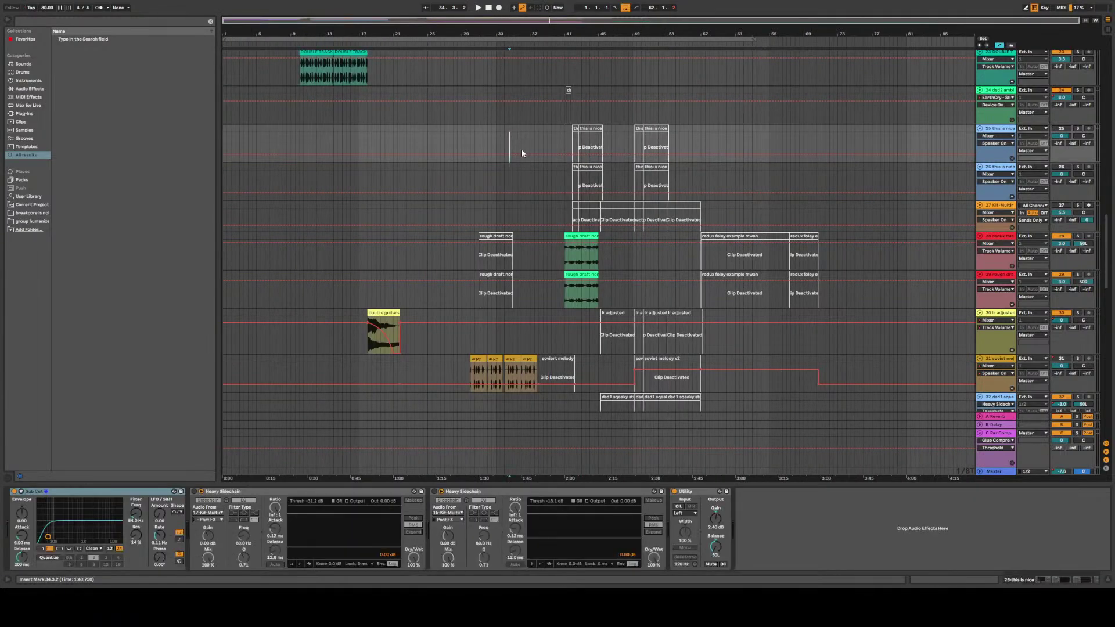
{"action": "scroll", "coordinate": [521, 150], "scroll_direction": "up", "scroll_amount": 3}
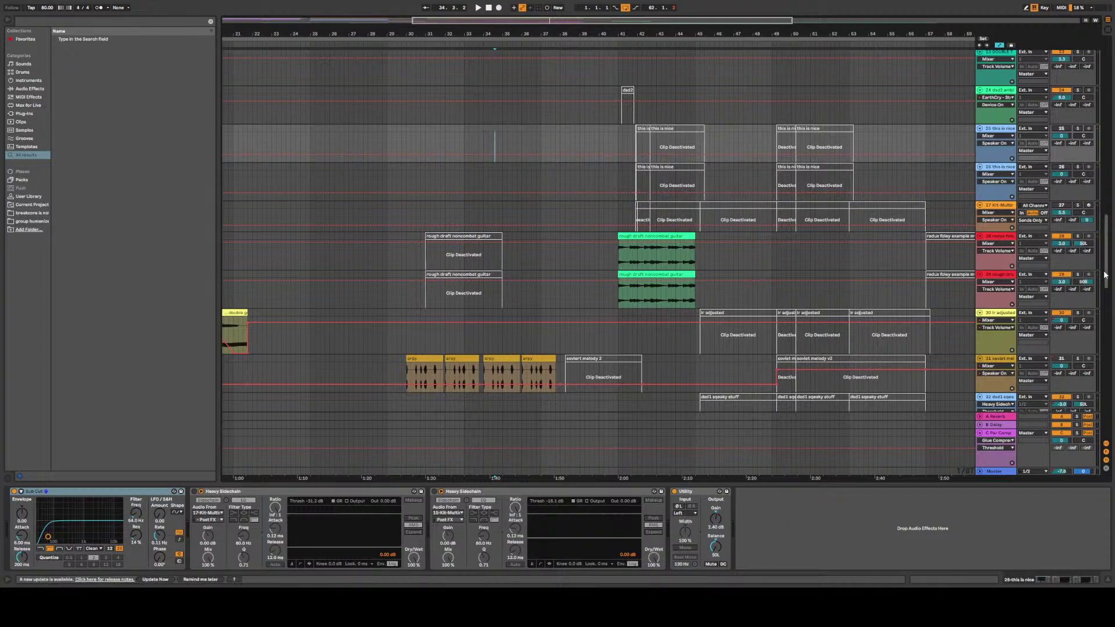
{"action": "left_click_drag", "start_coordinate": [1106, 251], "coordinate": [1112, 297]}
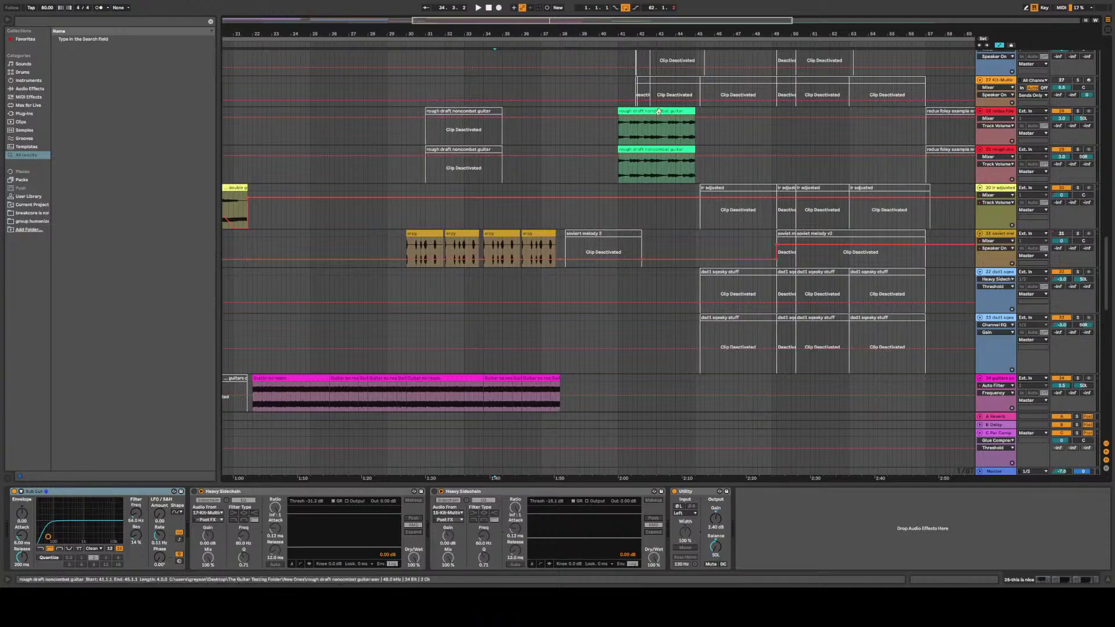
{"action": "left_click", "coordinate": [617, 185]}
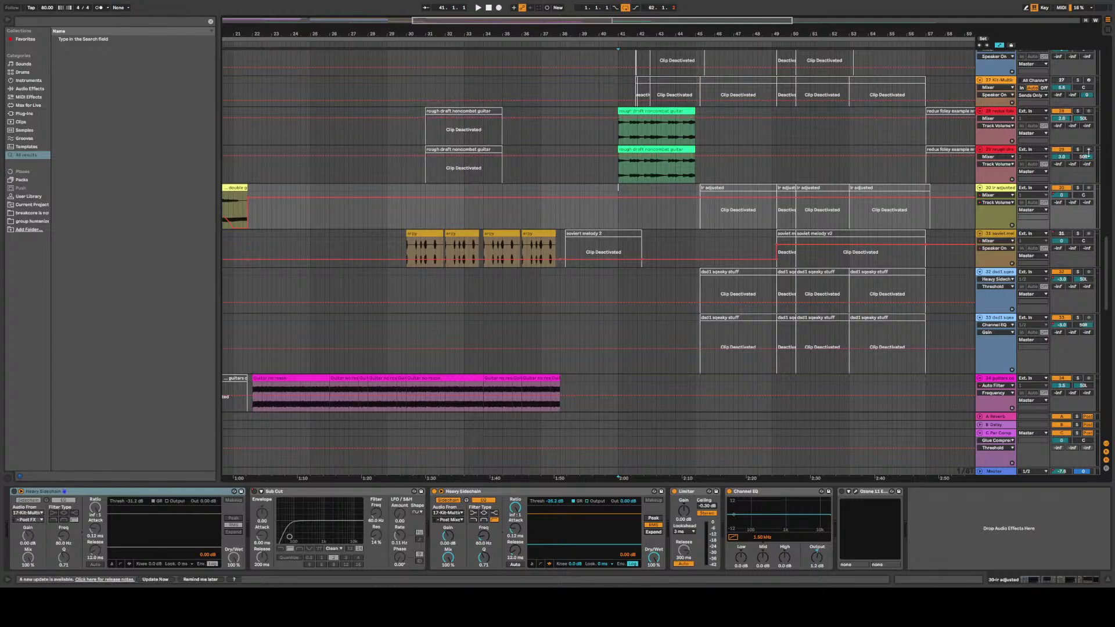
{"action": "left_click_drag", "start_coordinate": [1061, 156], "coordinate": [1056, 170]}
{"action": "key", "text": "plus"}
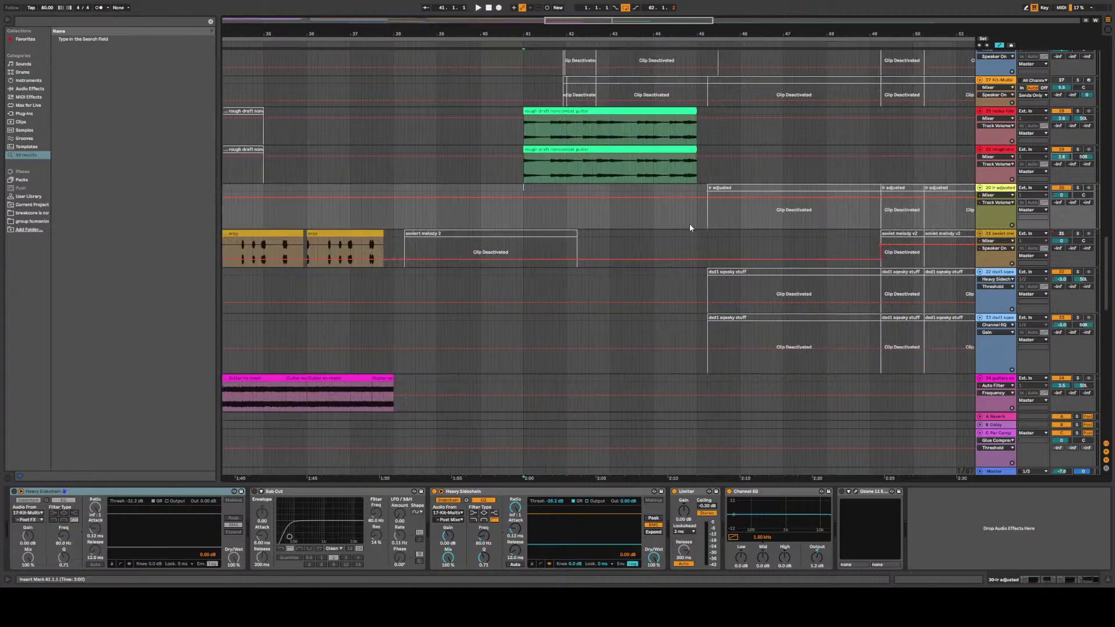
Examine the arrangement before and after the doubled guitar clips at bar 41, down to the last tracks
{"action": "scroll", "coordinate": [507, 202], "scroll_direction": "down", "scroll_amount": 5}
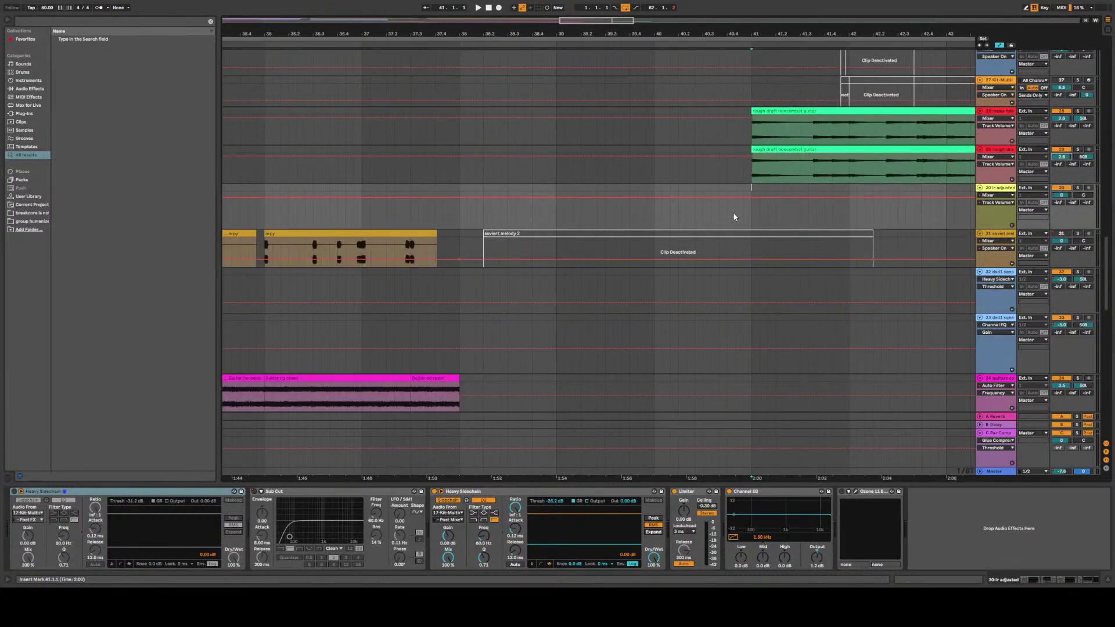
{"action": "scroll", "coordinate": [907, 230], "scroll_direction": "down", "scroll_amount": 4}
{"action": "scroll", "coordinate": [678, 235], "scroll_direction": "up", "scroll_amount": 5}
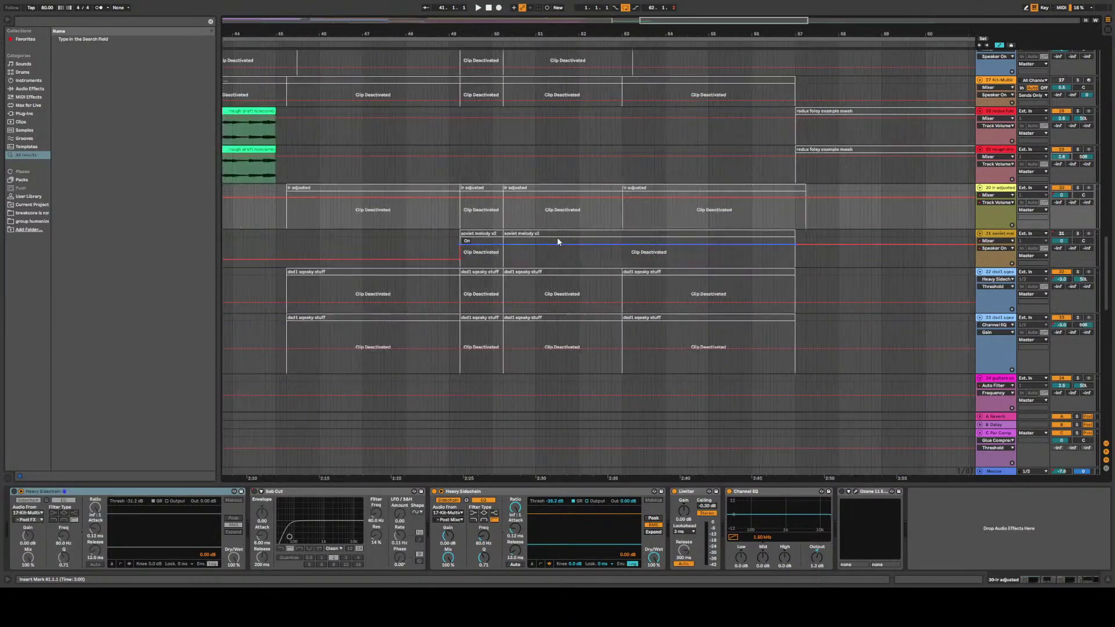
{"action": "scroll", "coordinate": [296, 231], "scroll_direction": "down", "scroll_amount": 6}
{"action": "scroll", "coordinate": [574, 226], "scroll_direction": "up", "scroll_amount": 6}
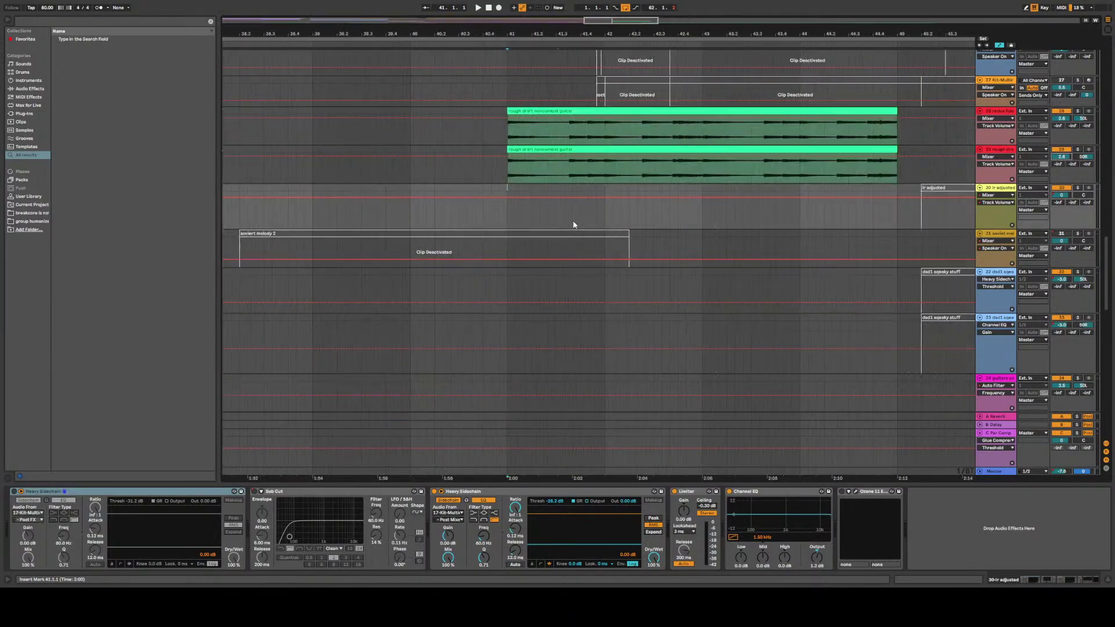
{"action": "scroll", "coordinate": [575, 224], "scroll_direction": "down", "scroll_amount": 2}
{"action": "scroll", "coordinate": [573, 224], "scroll_direction": "up", "scroll_amount": 3}
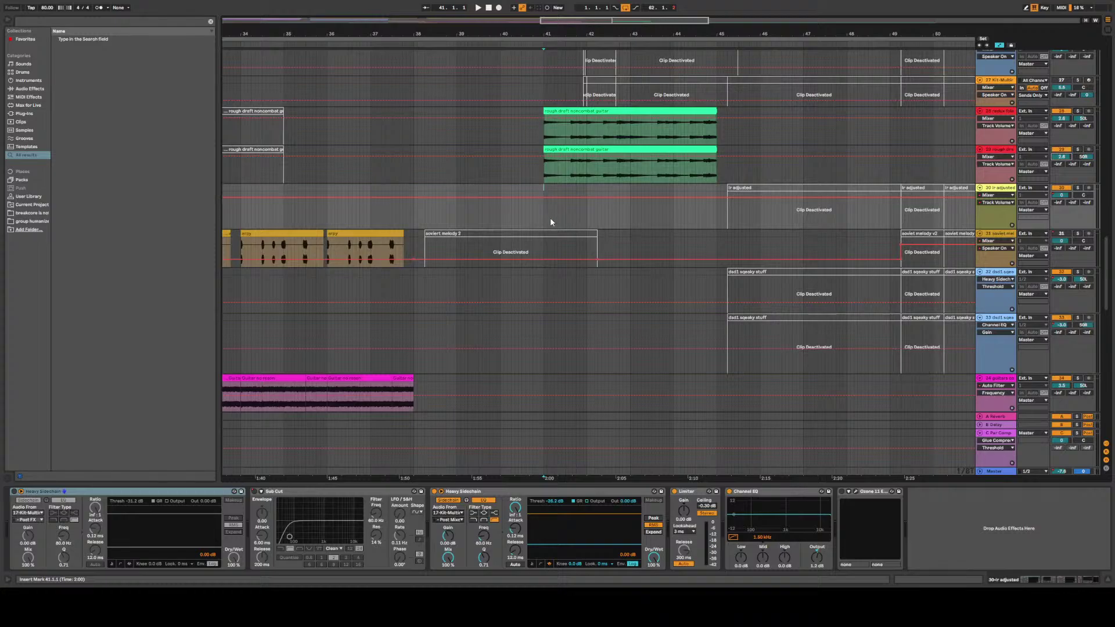
{"action": "scroll", "coordinate": [1108, 248], "scroll_direction": "up", "scroll_amount": 2}
{"action": "mouse_move", "coordinate": [1108, 248]}
{"action": "left_mouse_down"}
{"action": "mouse_move", "coordinate": [1109, 313]}
{"action": "mouse_move", "coordinate": [1108, 238]}
{"action": "mouse_move", "coordinate": [1110, 383]}
{"action": "mouse_move", "coordinate": [1111, 244]}
{"action": "left_mouse_up"}
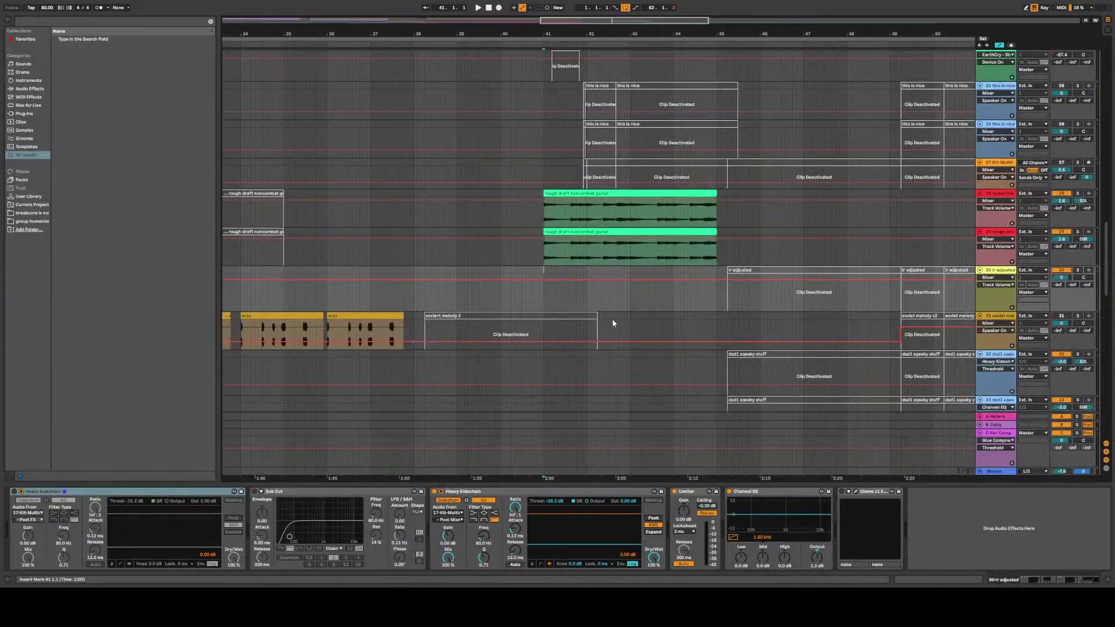
{"action": "scroll", "coordinate": [601, 316], "scroll_direction": "up", "scroll_amount": 3}
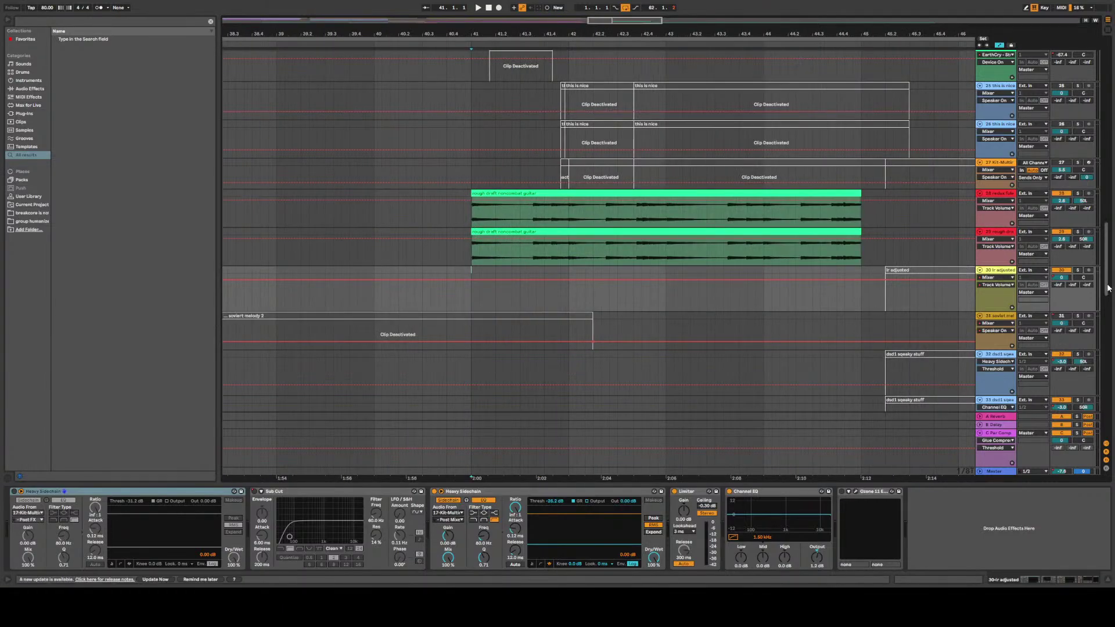
{"action": "left_click_drag", "start_coordinate": [1111, 261], "coordinate": [1111, 401]}
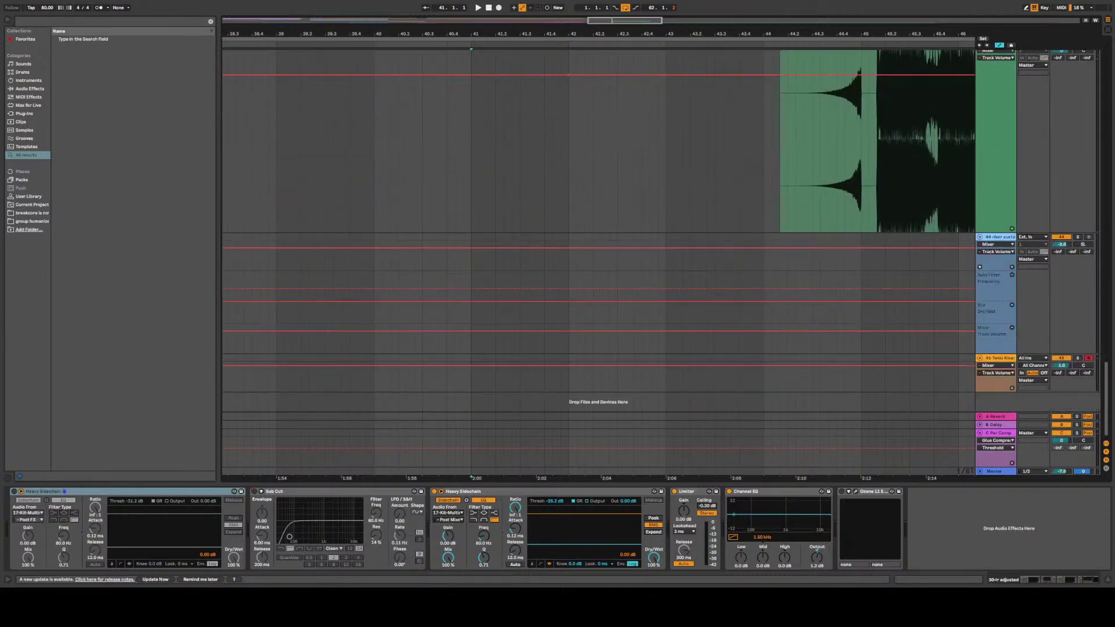
{"action": "scroll", "coordinate": [348, 215], "scroll_direction": "down", "scroll_amount": 5}
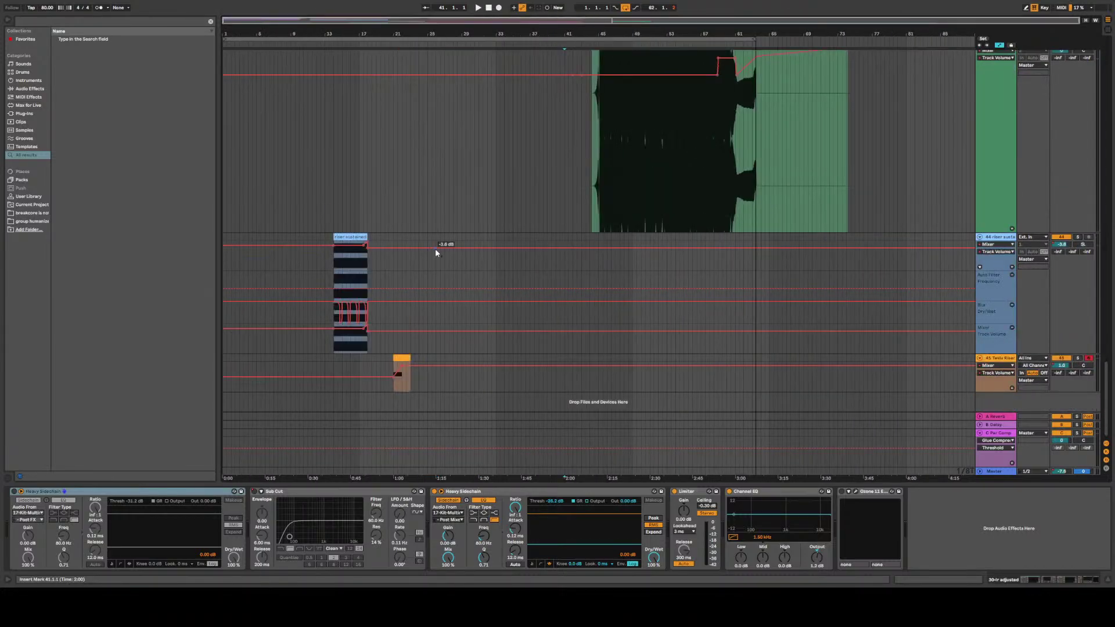
Save the set and play the full song from bar 1, following the active clips across all tracks
{"action": "left_click", "coordinate": [488, 8]}
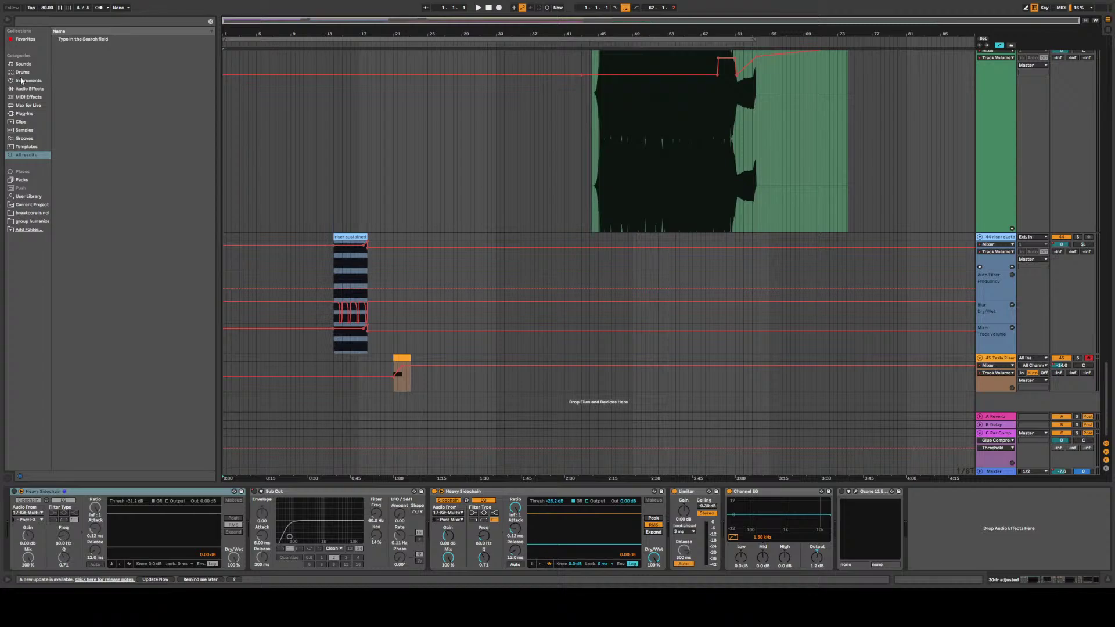
{"action": "key", "text": "ctrl+s"}
{"action": "key", "text": "space"}
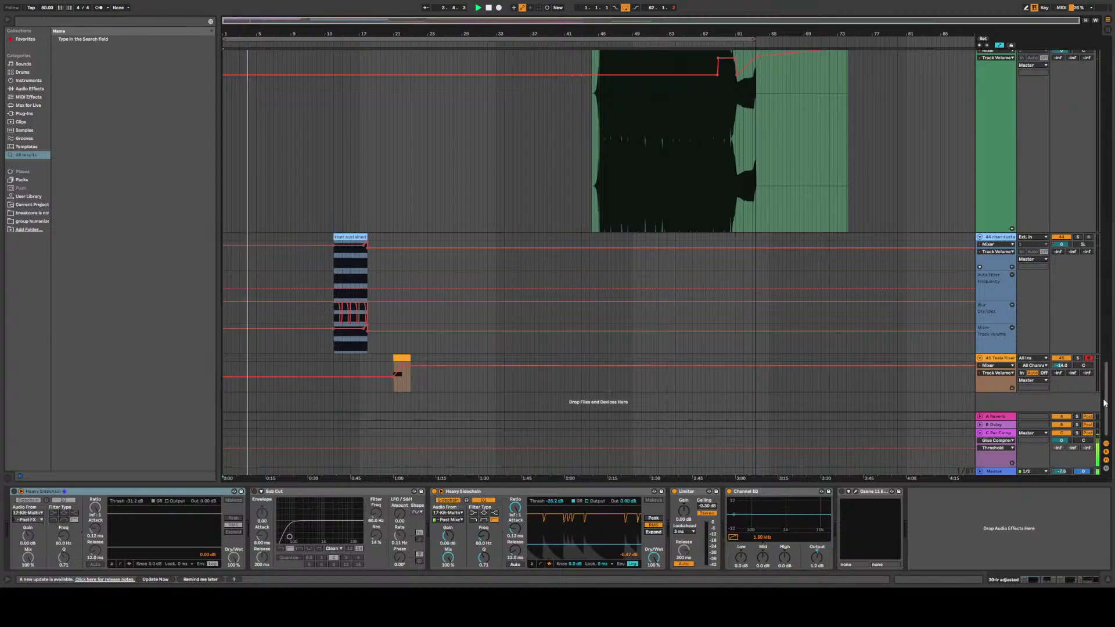
{"action": "left_click_drag", "start_coordinate": [1106, 391], "coordinate": [1017, 78]}
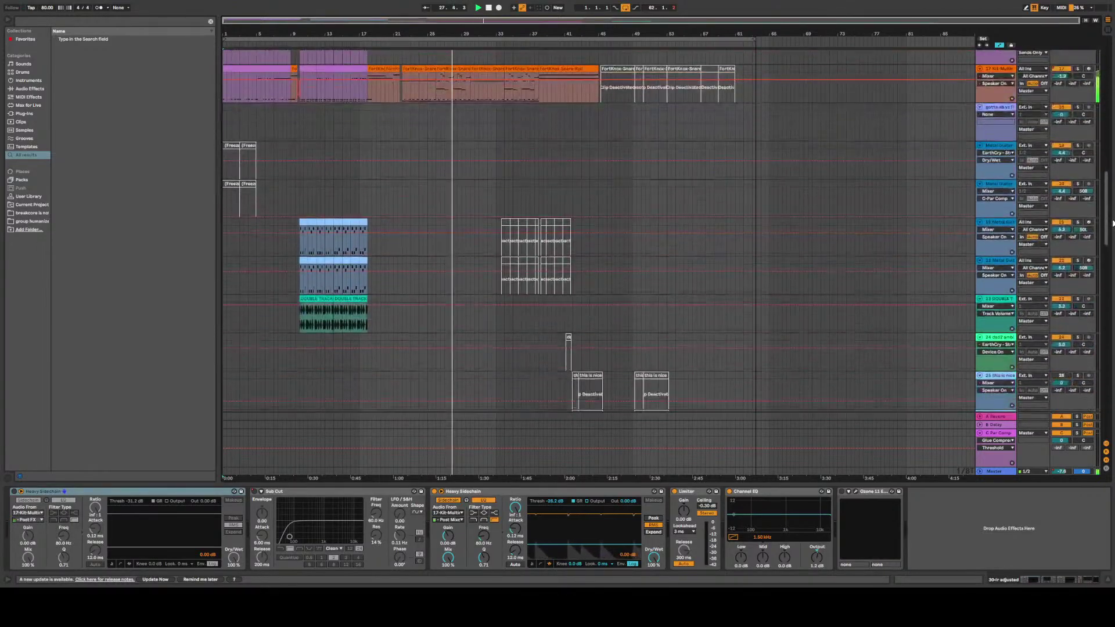
{"action": "left_click_drag", "start_coordinate": [1108, 275], "coordinate": [1103, 310]}
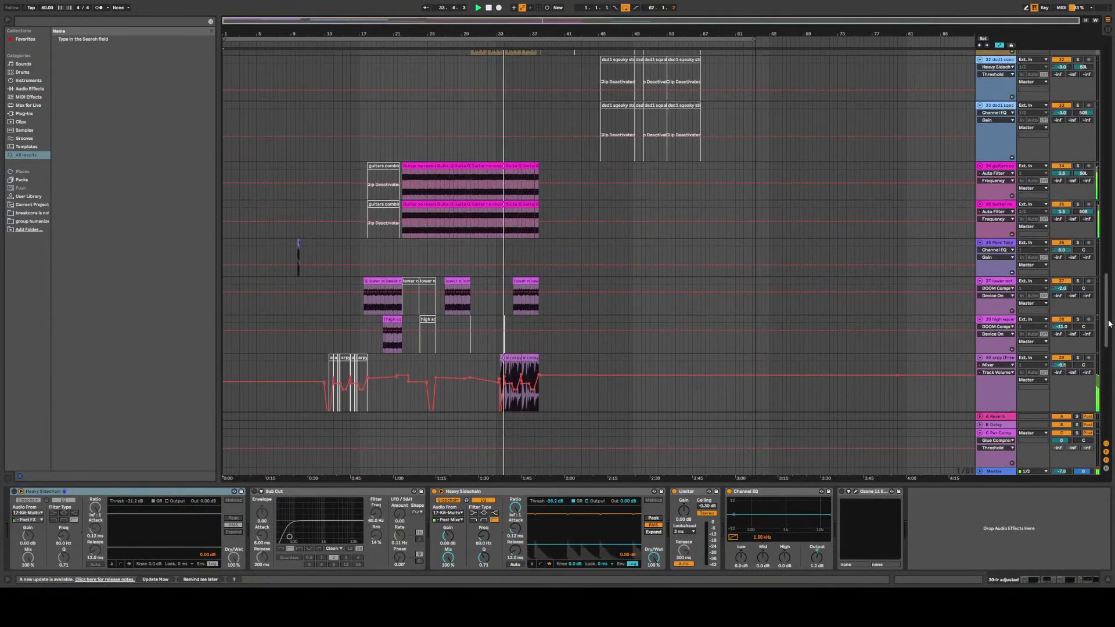
{"action": "left_click_drag", "start_coordinate": [1109, 323], "coordinate": [1109, 81]}
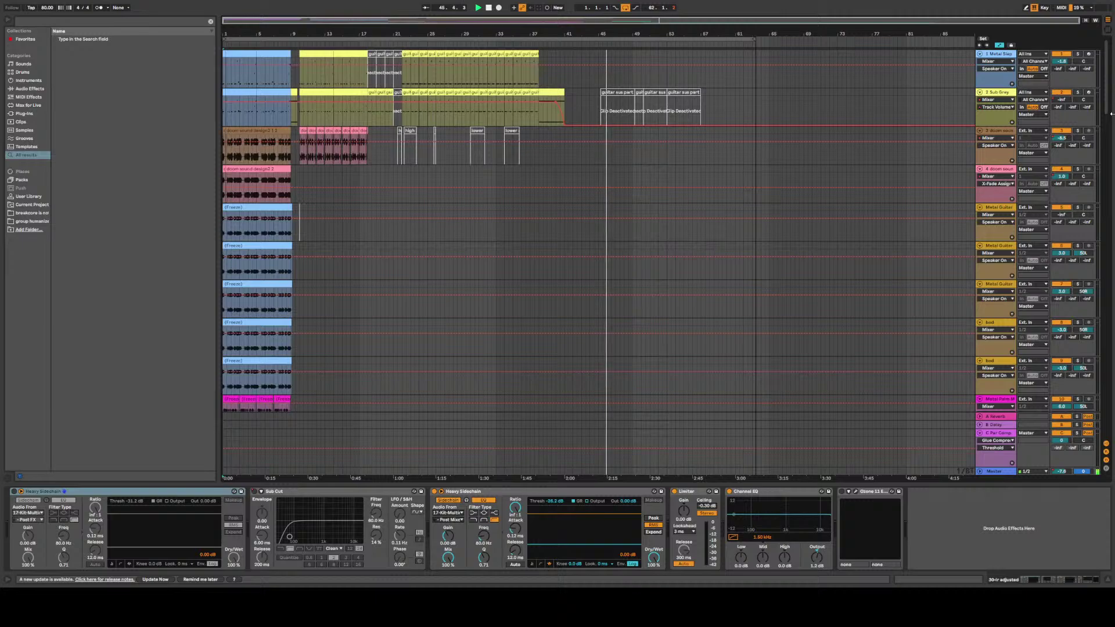
{"action": "left_click_drag", "start_coordinate": [1107, 112], "coordinate": [1106, 433]}
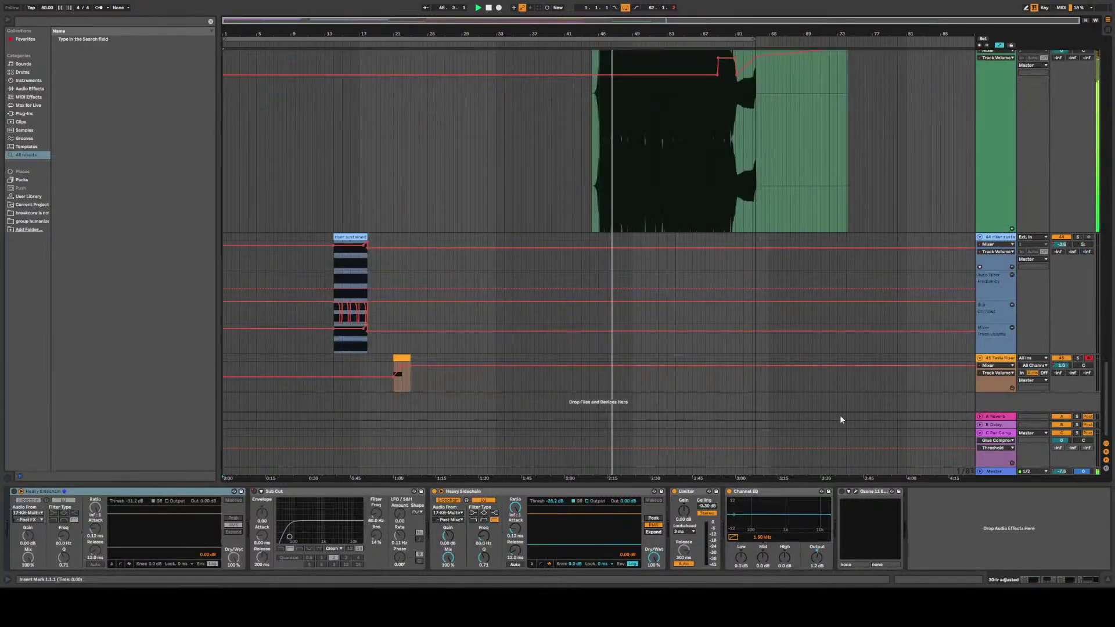
Select the Master track, search the browser for "vinyl" and locate the iZotope Vinyl VST3 plug-in
{"action": "left_click", "coordinate": [890, 377]}
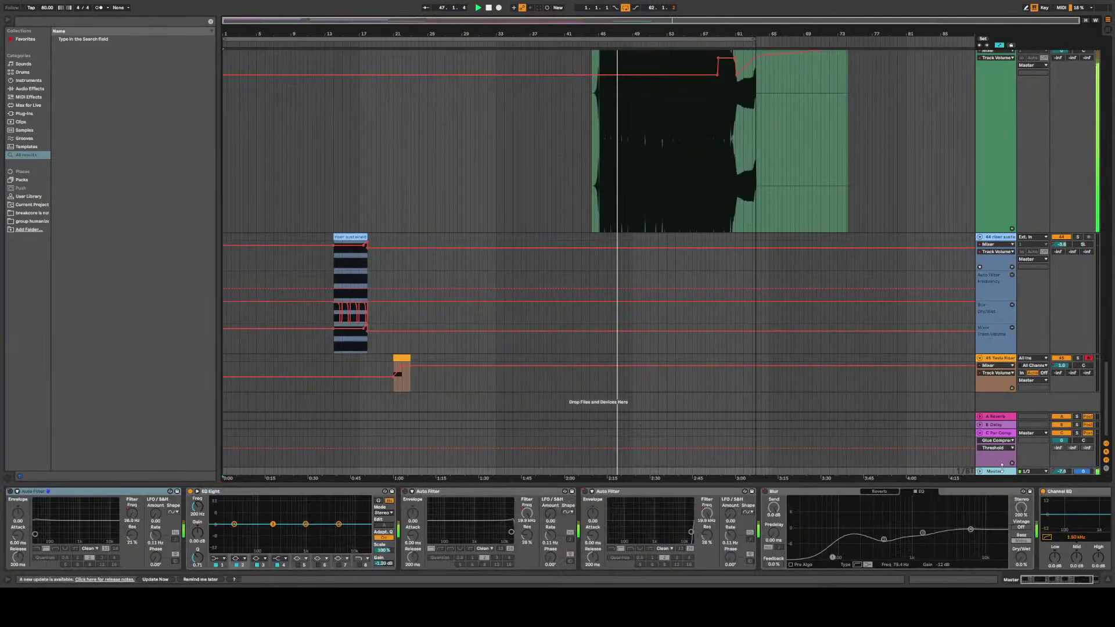
{"action": "left_click", "coordinate": [104, 21]}
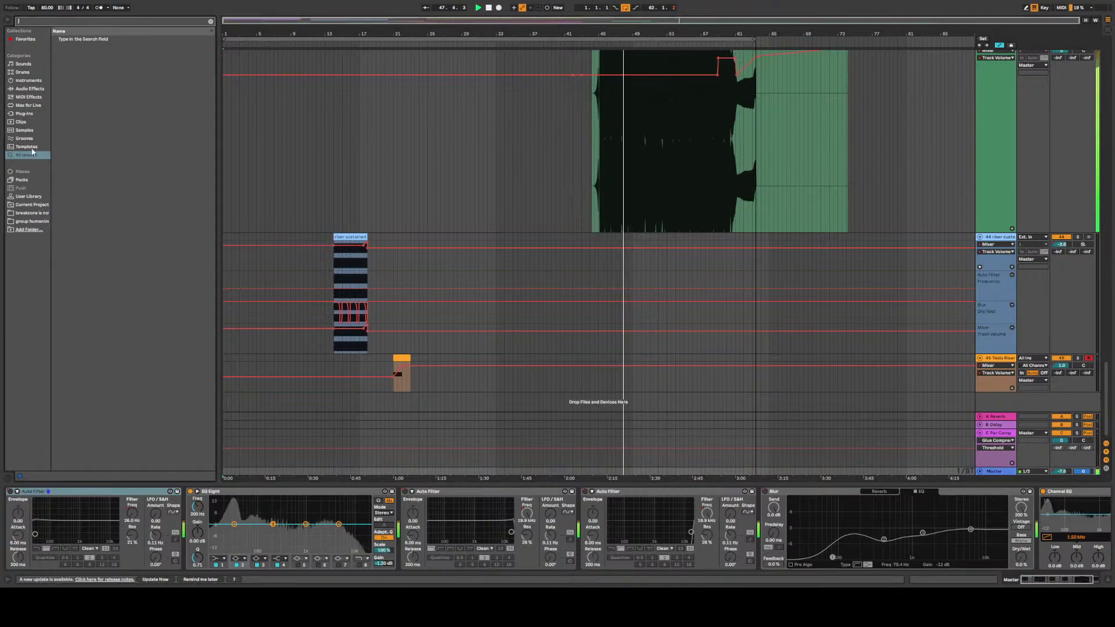
{"action": "type", "text": "vinyl"}
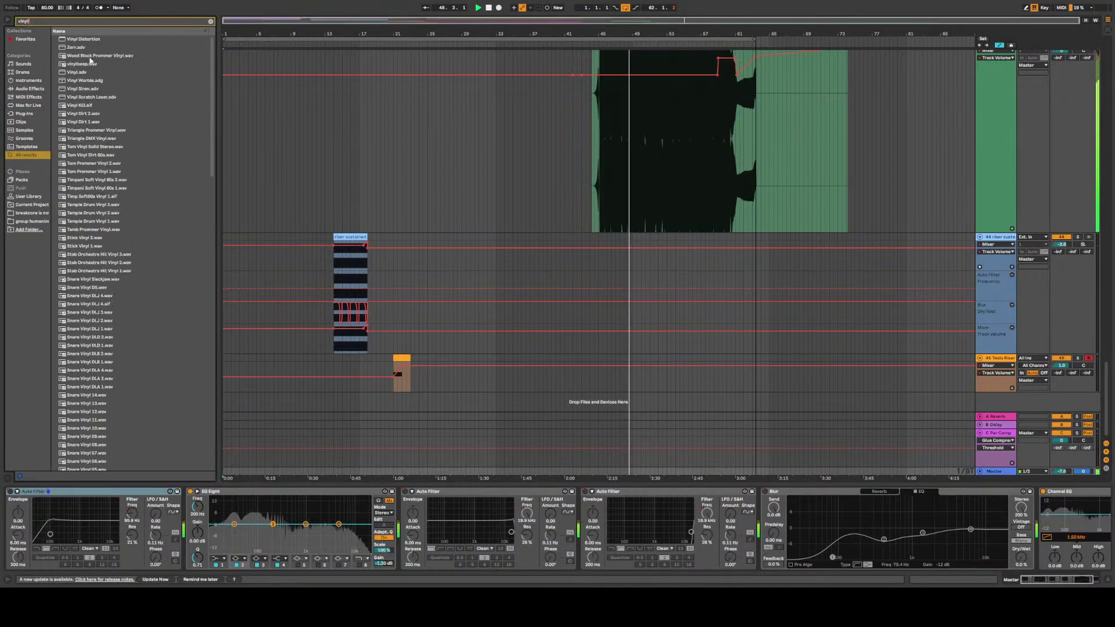
{"action": "left_click", "coordinate": [22, 179]}
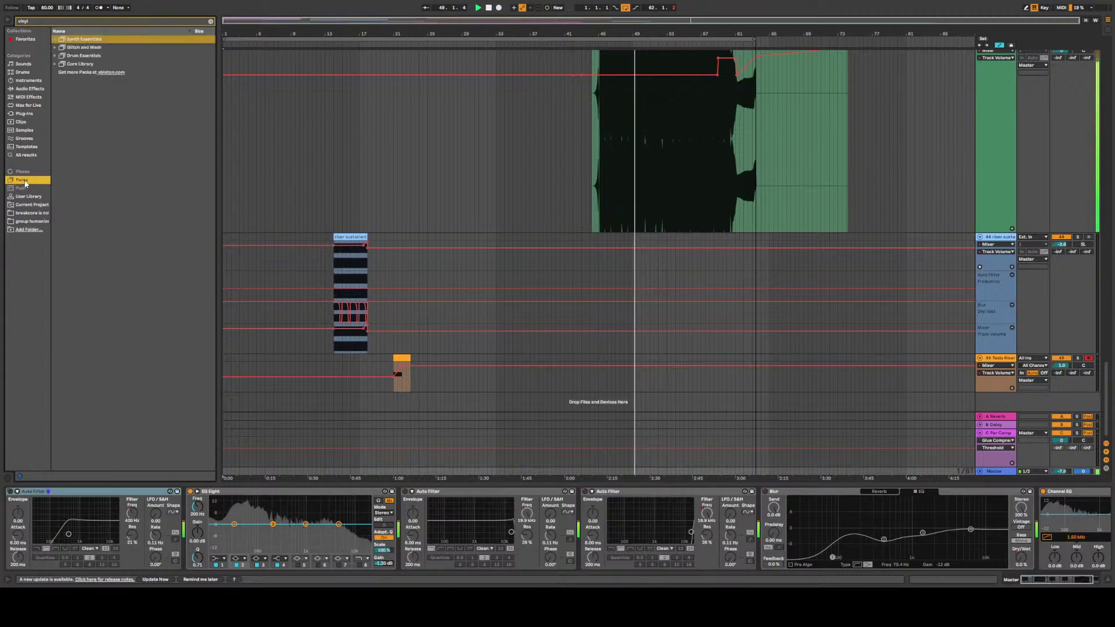
{"action": "left_click", "coordinate": [29, 196]}
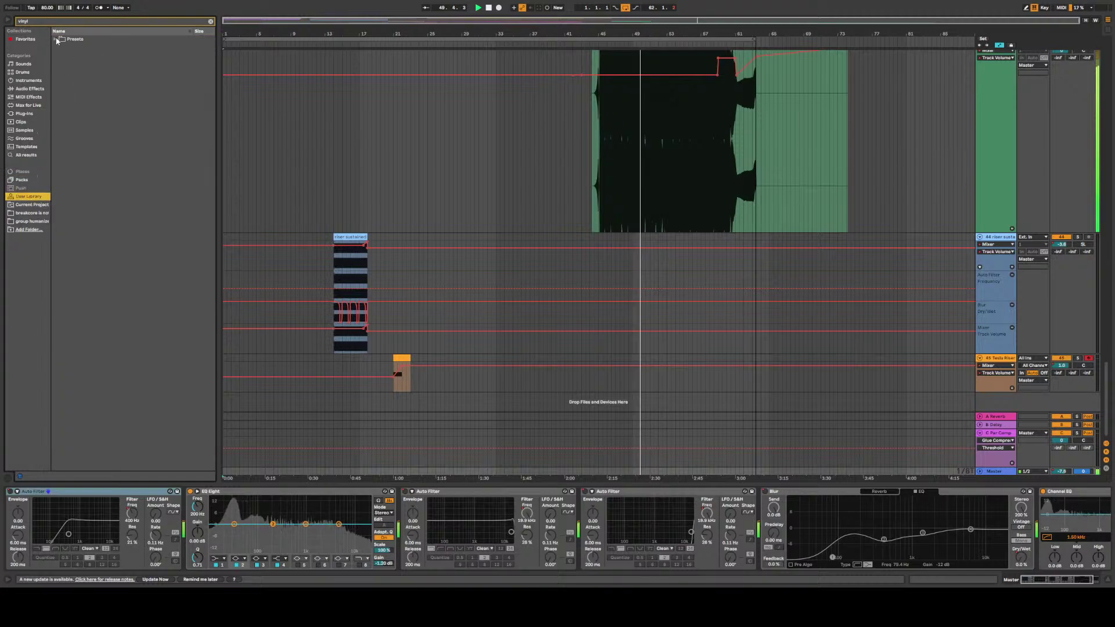
{"action": "left_click", "coordinate": [24, 113]}
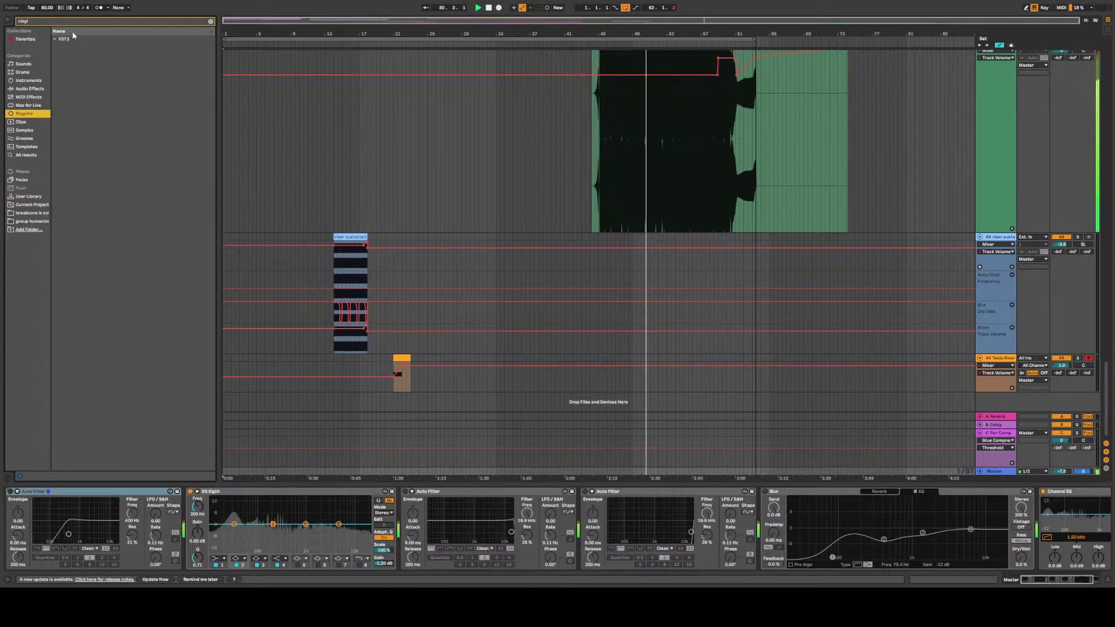
{"action": "left_click", "coordinate": [55, 39]}
{"action": "left_click", "coordinate": [60, 47]}
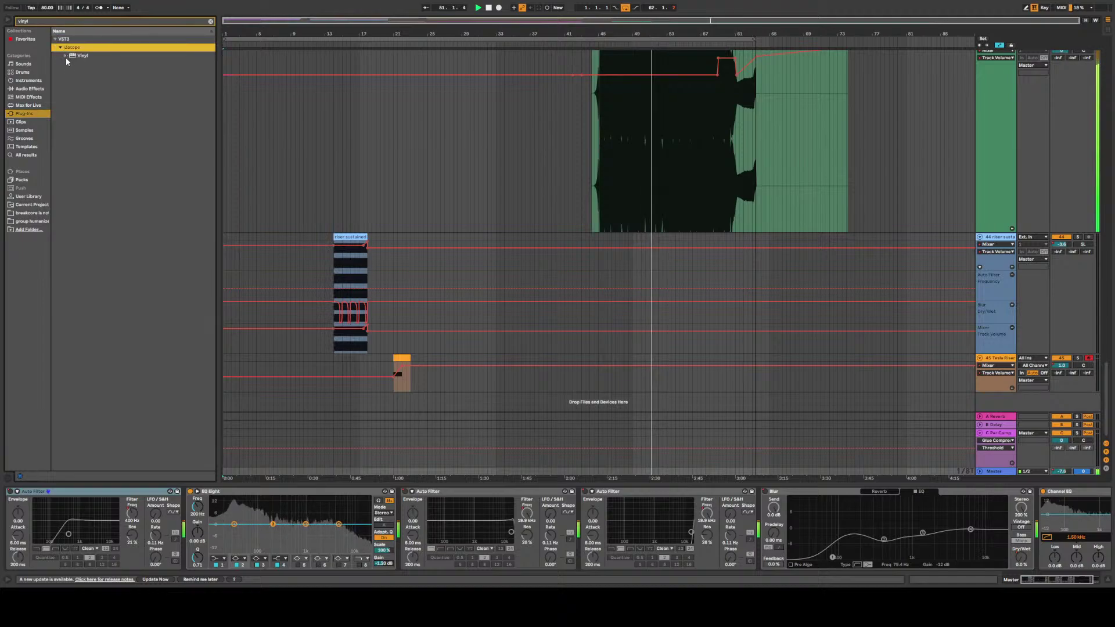
{"action": "left_click", "coordinate": [66, 55]}
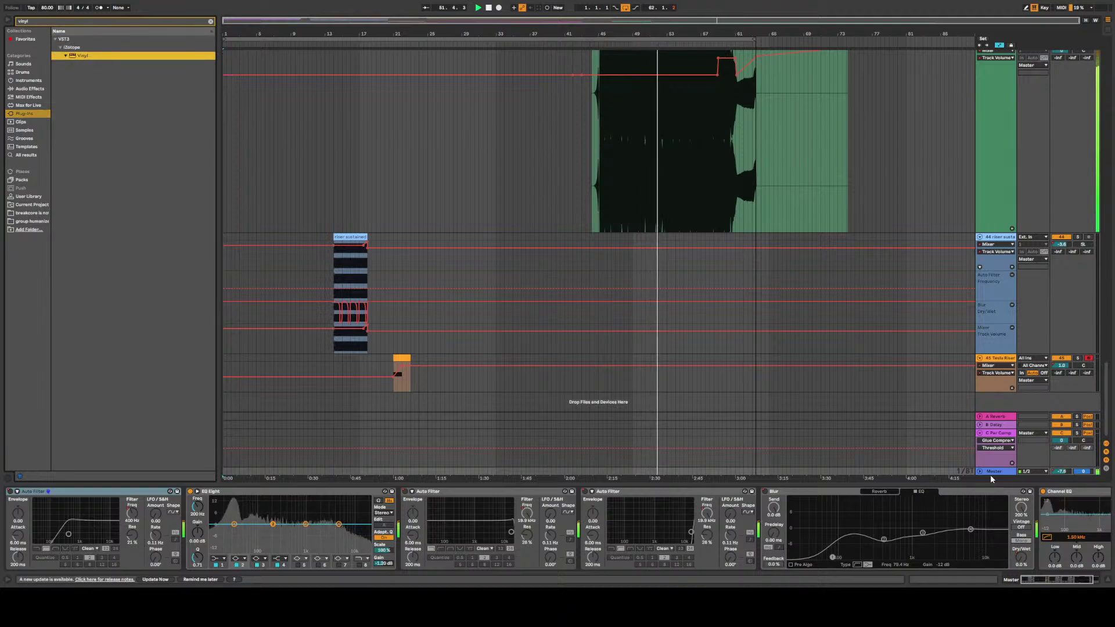
Examine the song's closing section during playback, comparing the end of the last-part clip with the remaining tracks and the Master devices
{"action": "scroll", "coordinate": [1111, 559], "scroll_direction": "down", "scroll_amount": 3}
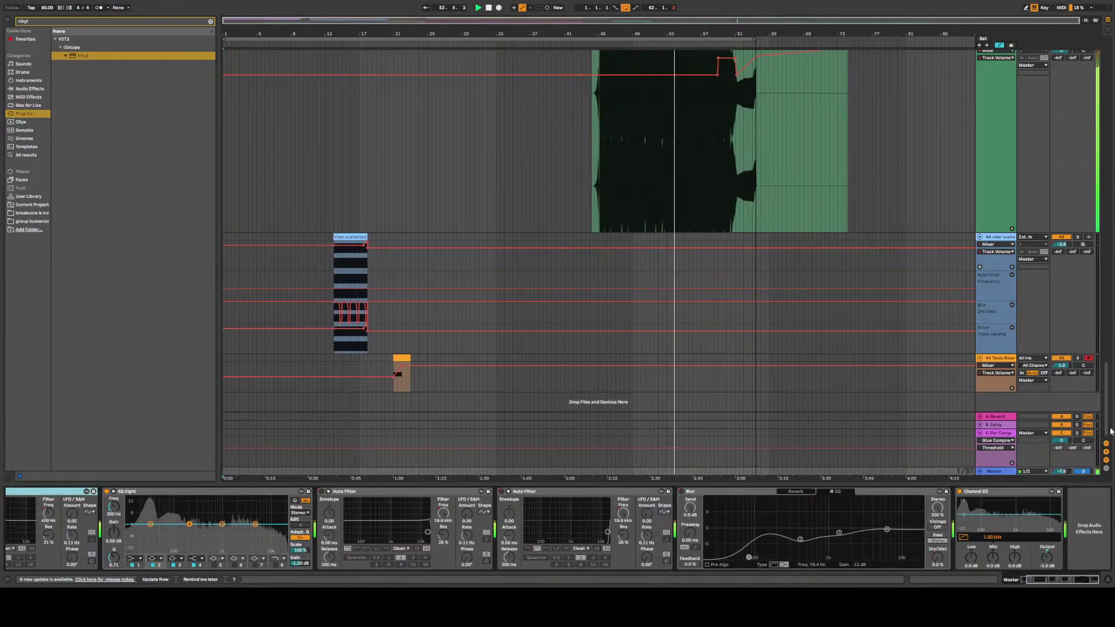
{"action": "left_click_drag", "start_coordinate": [1108, 414], "coordinate": [1073, 148]}
{"action": "scroll", "coordinate": [1073, 148], "scroll_direction": "down", "scroll_amount": 10}
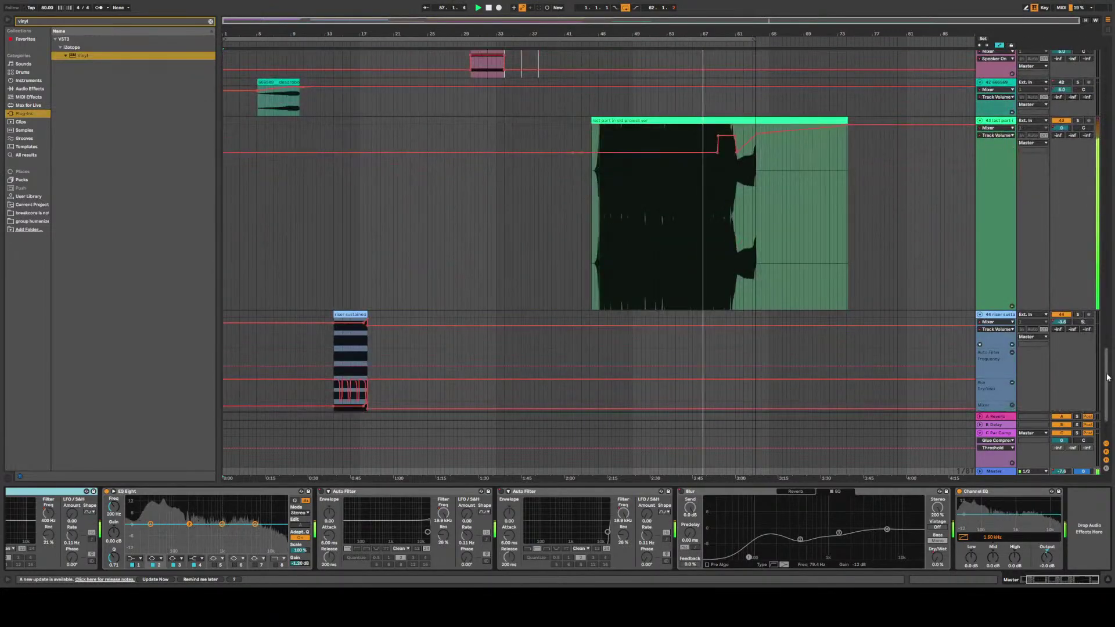
{"action": "scroll", "coordinate": [1112, 417], "scroll_direction": "down", "scroll_amount": 3}
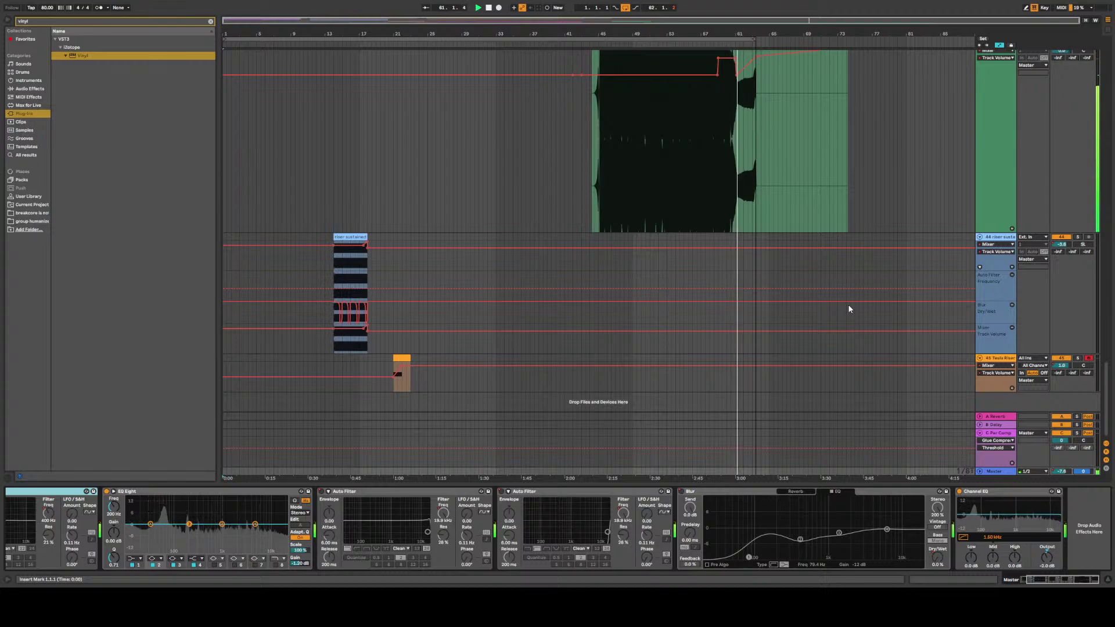
{"action": "scroll", "coordinate": [853, 163], "scroll_direction": "up", "scroll_amount": 3, "text": "ctrl"}
{"action": "scroll", "coordinate": [654, 221], "scroll_direction": "up", "scroll_amount": 2}
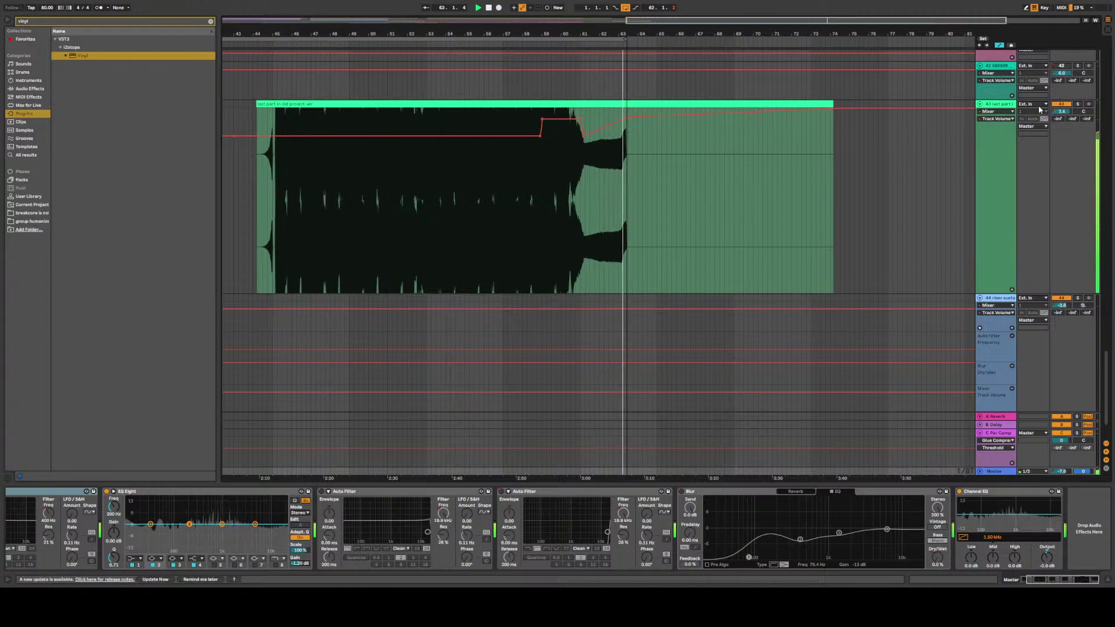
Extend the arrangement loop's end slightly beyond the end of the last-part clip's audio, just past bar 63
{"action": "key", "text": "space"}
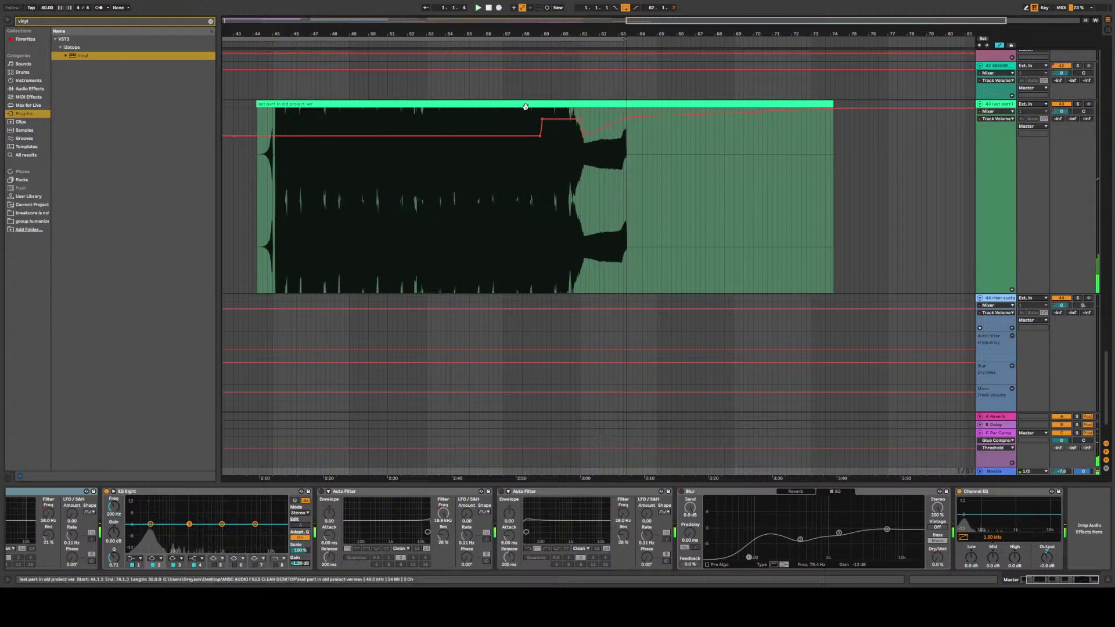
{"action": "scroll", "coordinate": [583, 55], "scroll_direction": "up", "scroll_amount": 3}
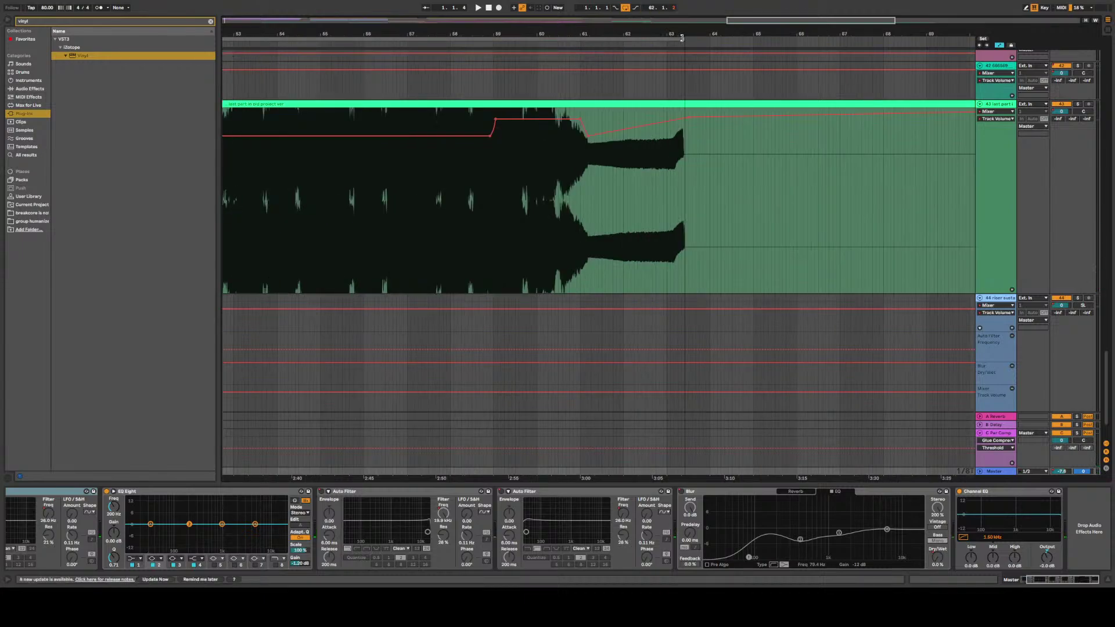
{"action": "key", "text": "space"}
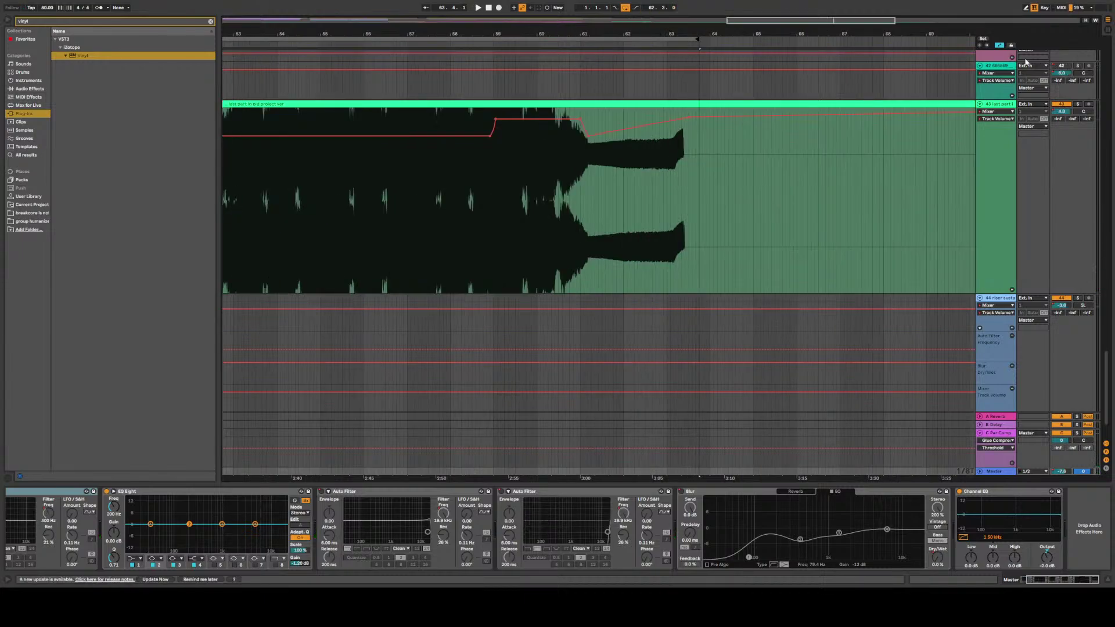
Slightly lower the last-part track's volume automation to about 3.3 dB between bars 59 and 61, and reduce its point near bar 63
{"action": "left_click", "coordinate": [497, 125]}
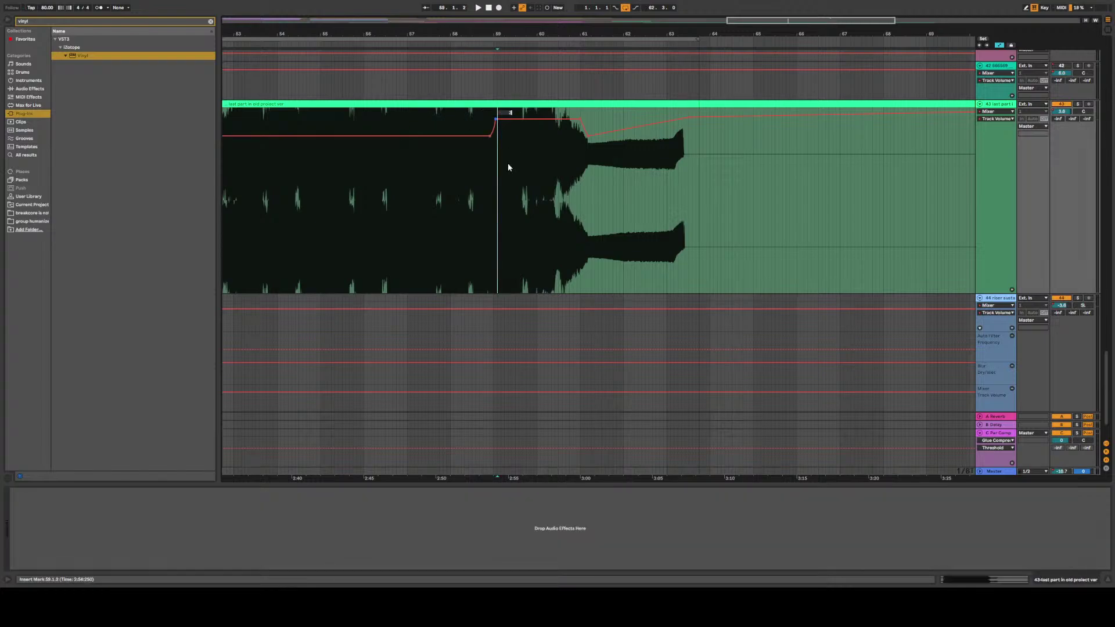
{"action": "left_click", "coordinate": [580, 122]}
{"action": "left_click_drag", "start_coordinate": [581, 122], "coordinate": [581, 123]}
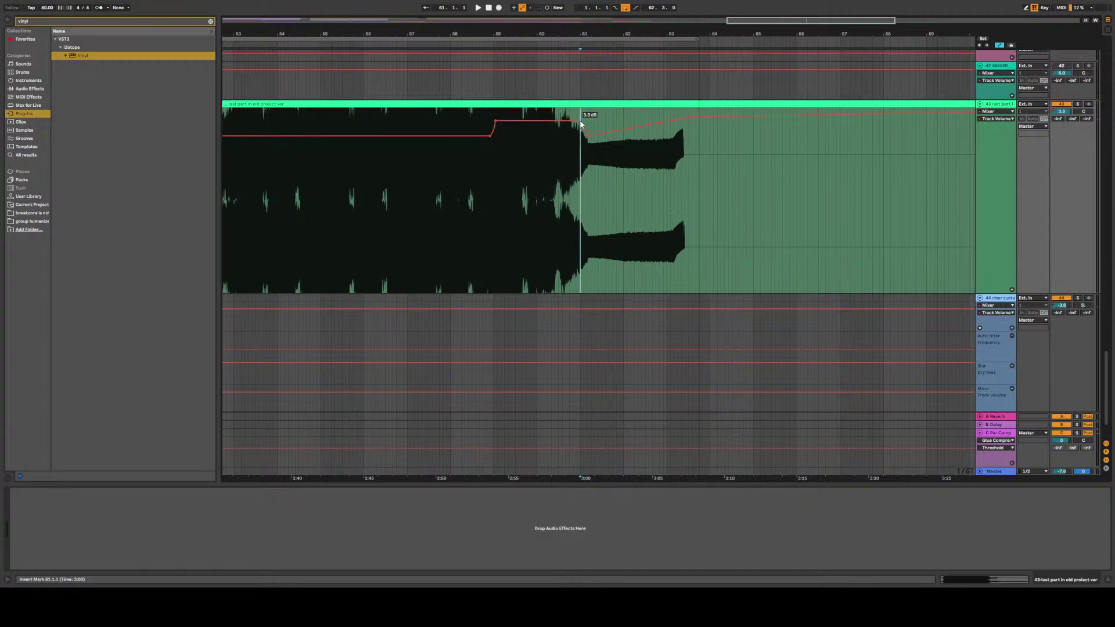
{"action": "left_click", "coordinate": [688, 116]}
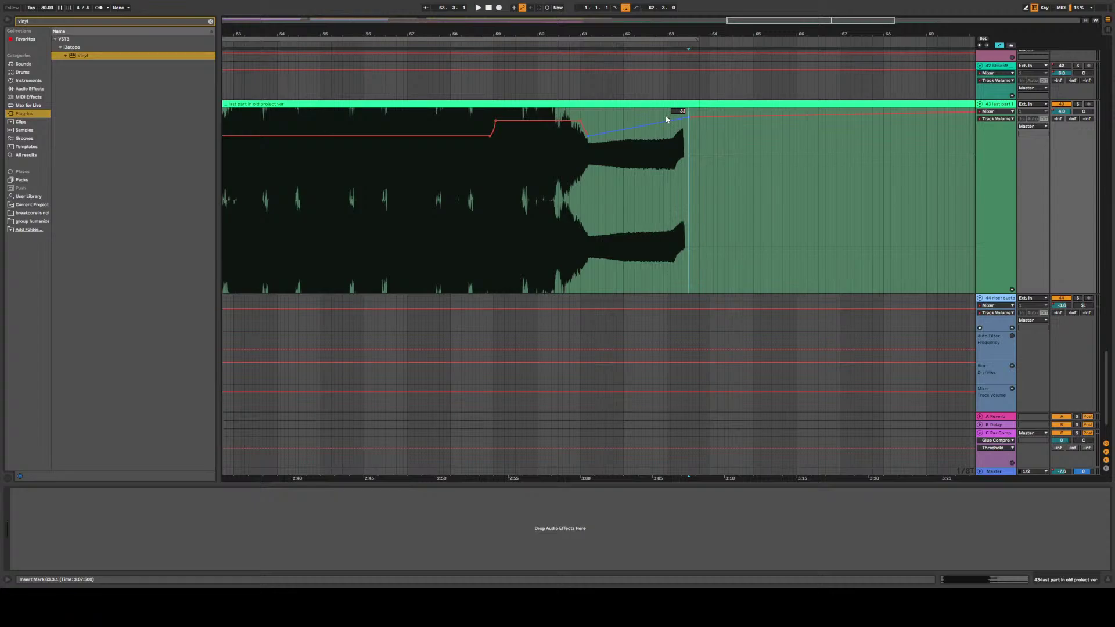
{"action": "left_click_drag", "start_coordinate": [688, 117], "coordinate": [688, 119]}
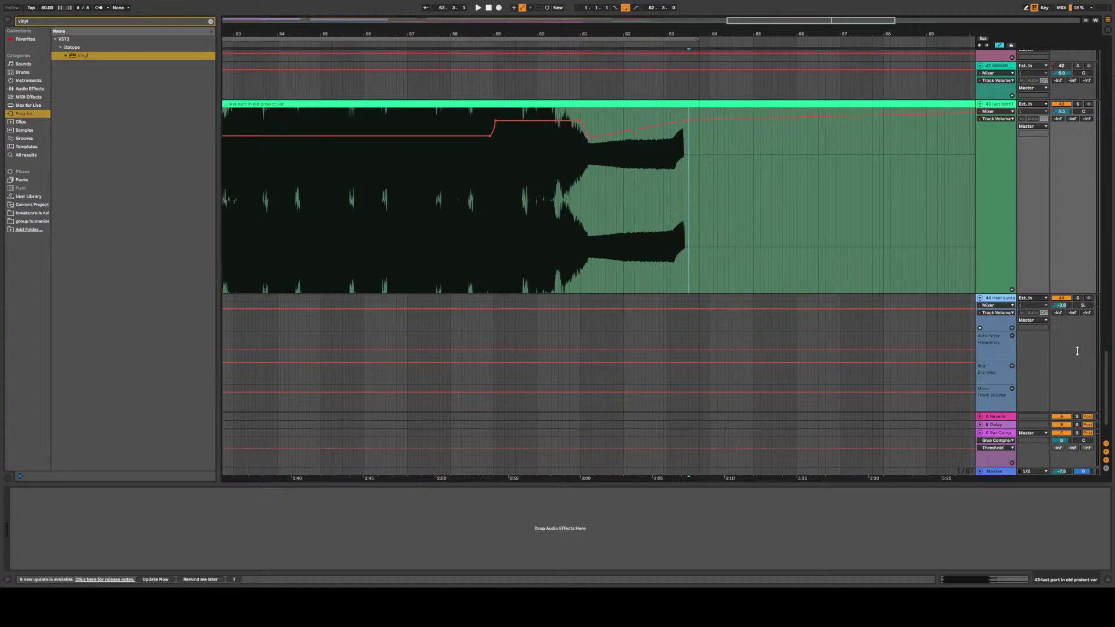
Show the whole arrangement's length and return the playback position to bar 1
{"action": "left_click_drag", "start_coordinate": [1106, 386], "coordinate": [1106, 119]}
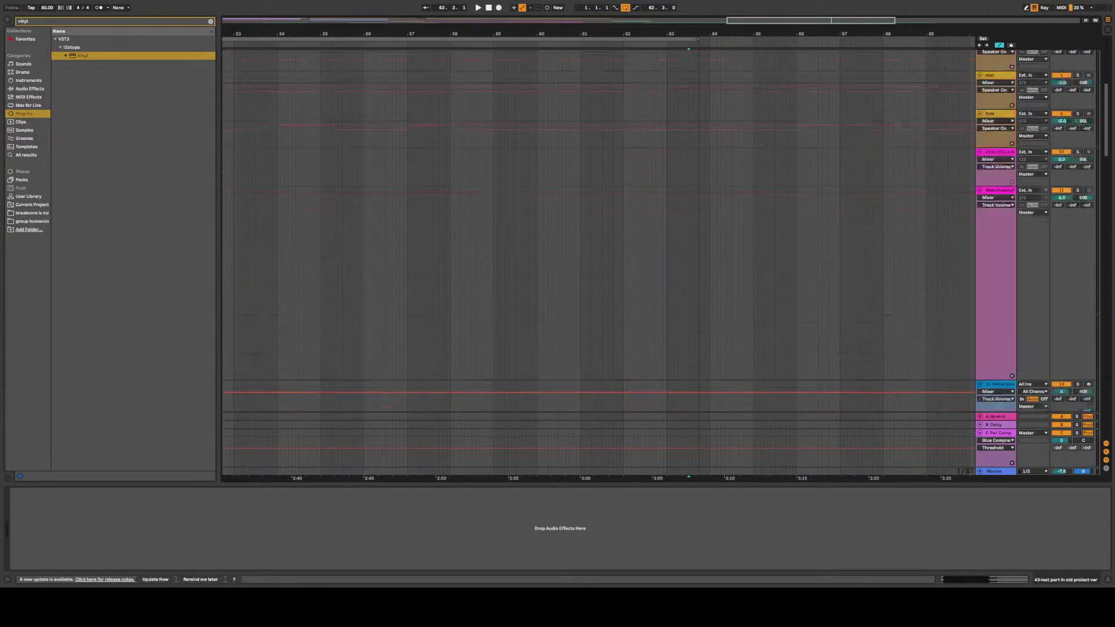
{"action": "scroll", "coordinate": [1051, 381], "scroll_direction": "down", "scroll_amount": 10}
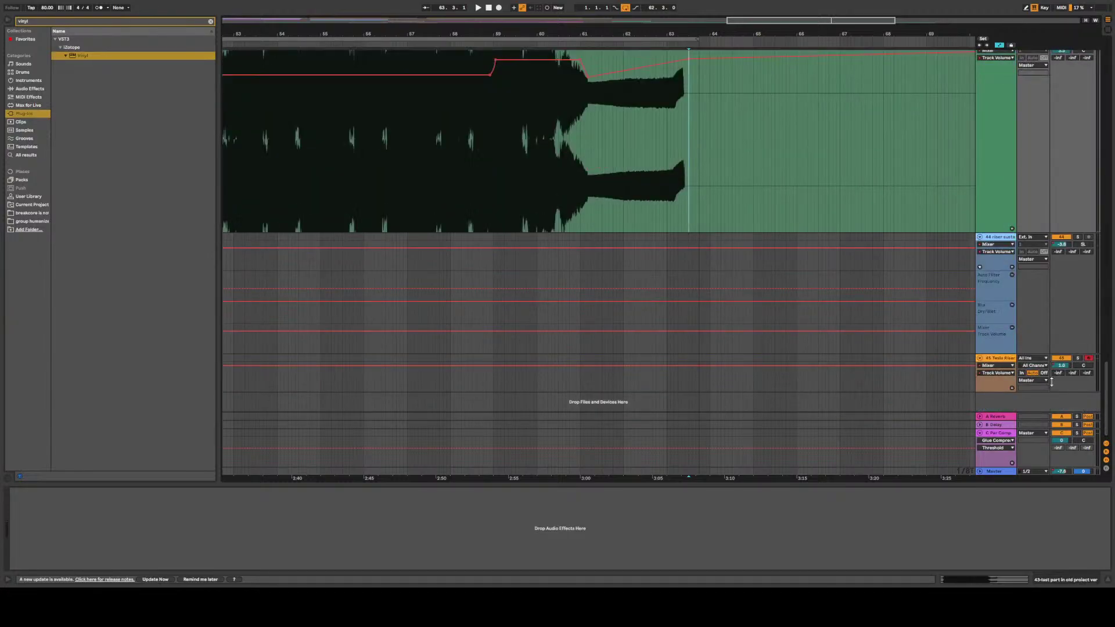
{"action": "scroll", "coordinate": [535, 283], "scroll_direction": "left", "scroll_amount": 7}
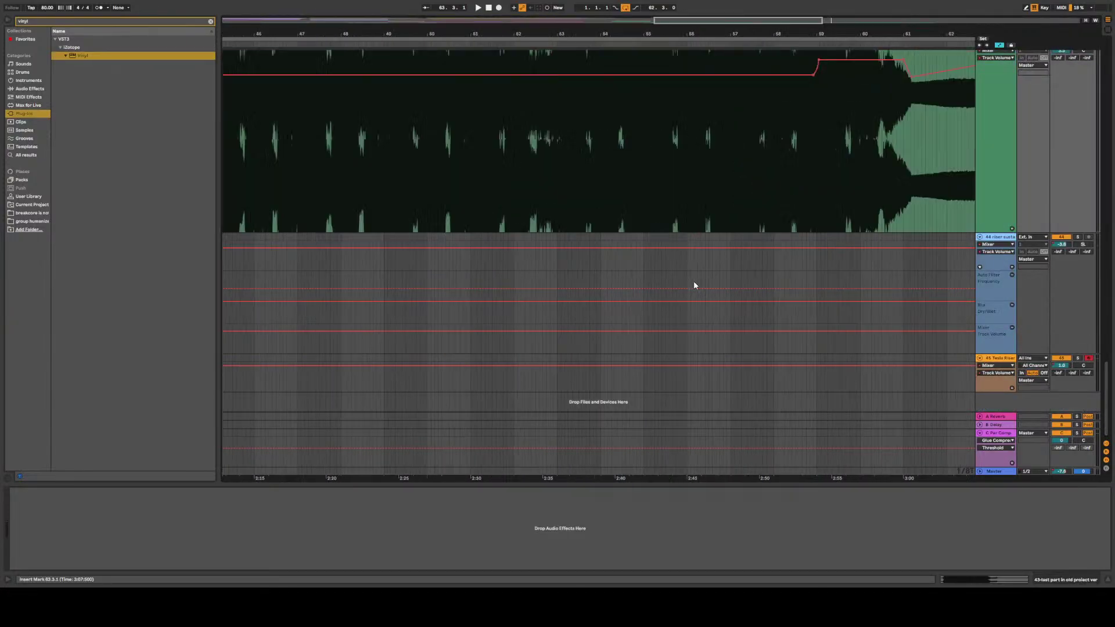
{"action": "scroll", "coordinate": [694, 285], "scroll_direction": "down", "scroll_amount": 5}
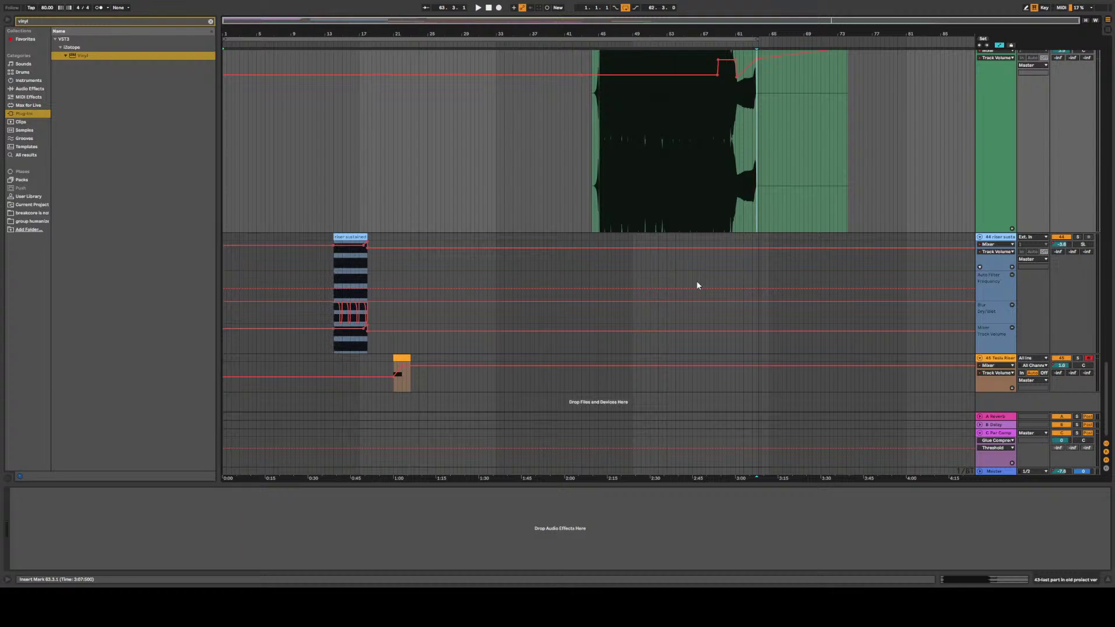
{"action": "left_click", "coordinate": [491, 8]}
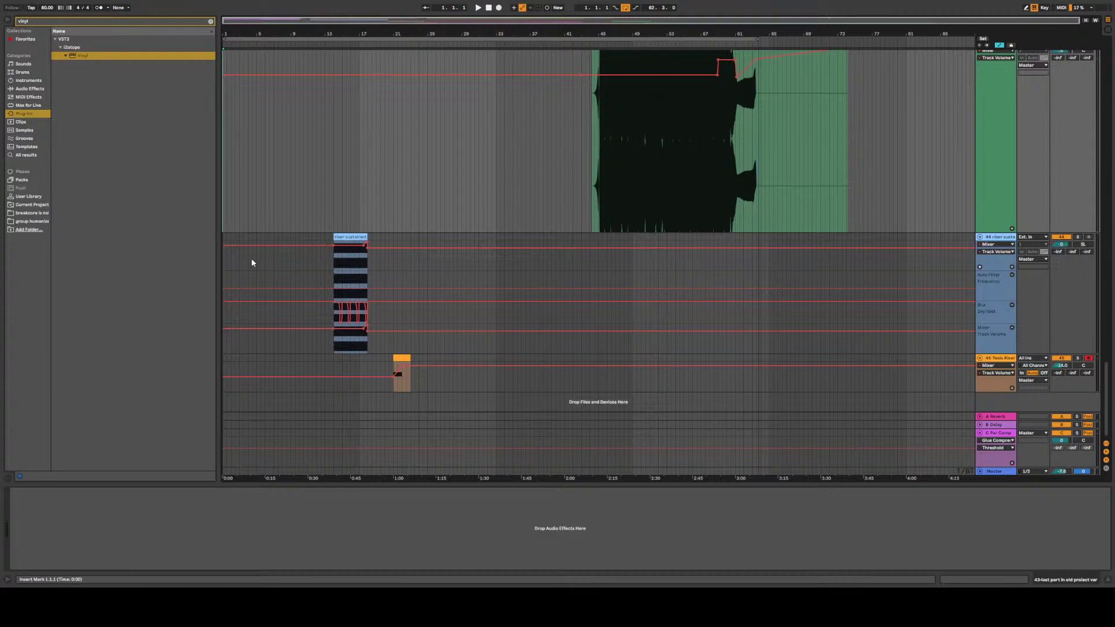
Add the iZotope Vinyl plug-in to the end of the Master track's device chain, after Channel EQ
{"action": "mouse_move", "coordinate": [1108, 372]}
{"action": "left_mouse_down"}
{"action": "mouse_move", "coordinate": [1108, 87]}
{"action": "mouse_move", "coordinate": [1107, 383]}
{"action": "left_mouse_up"}
{"action": "left_click", "coordinate": [993, 471]}
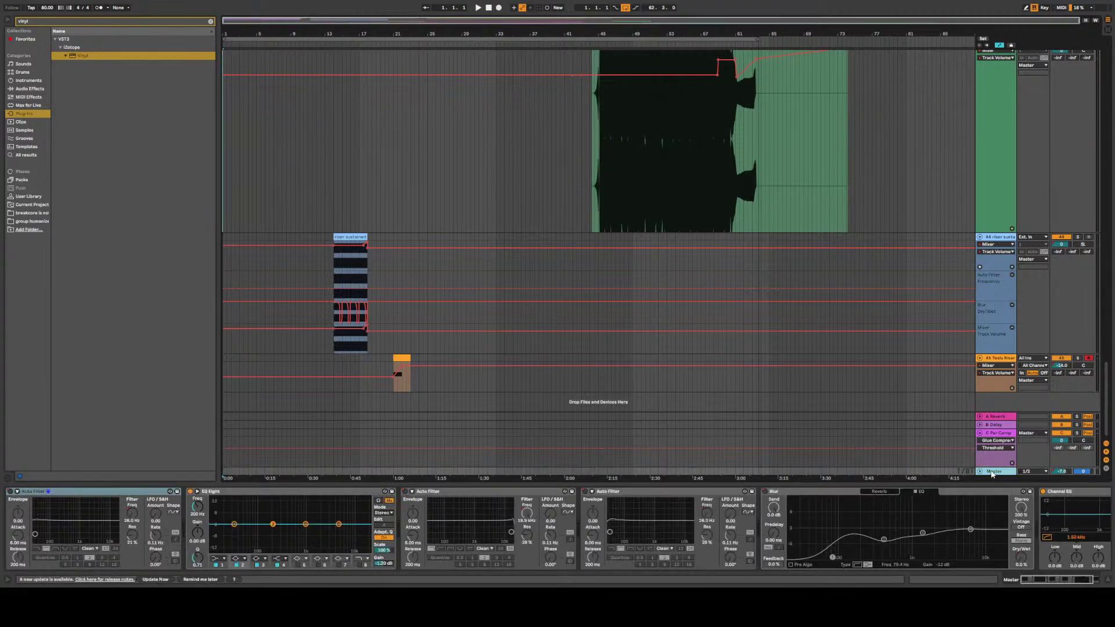
{"action": "scroll", "coordinate": [557, 534], "scroll_direction": "right", "scroll_amount": 3}
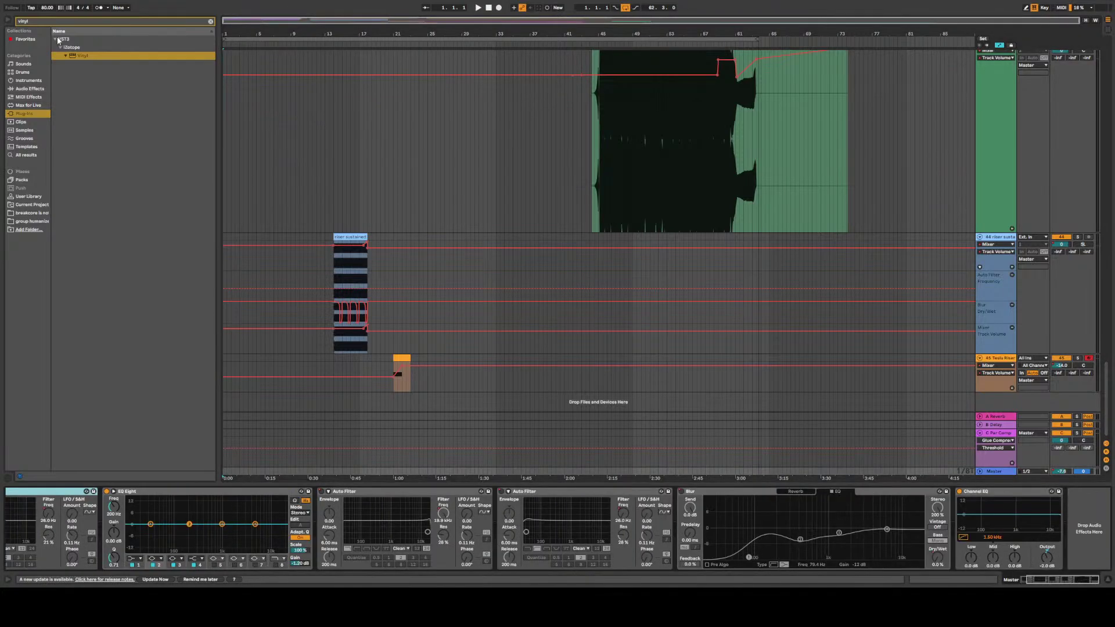
{"action": "left_click_drag", "start_coordinate": [88, 56], "coordinate": [1102, 562]}
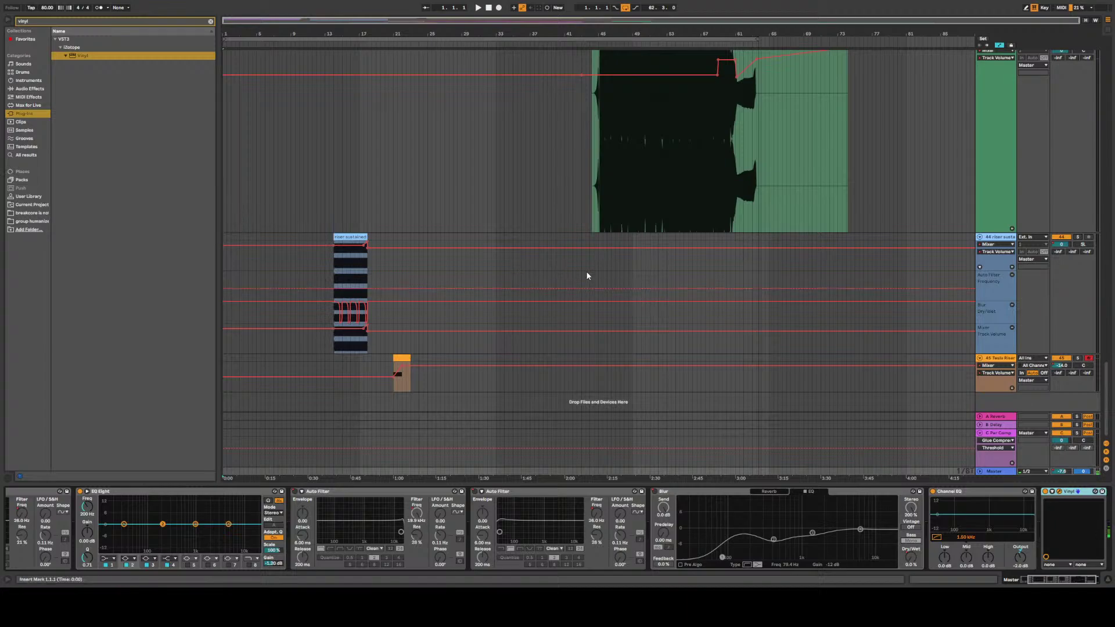
Place the insert marker at bar 41 and play the doubled guitar clips from there
{"action": "left_click_drag", "start_coordinate": [1111, 404], "coordinate": [1111, 263]}
{"action": "scroll", "coordinate": [466, 270], "scroll_direction": "up", "scroll_amount": 3}
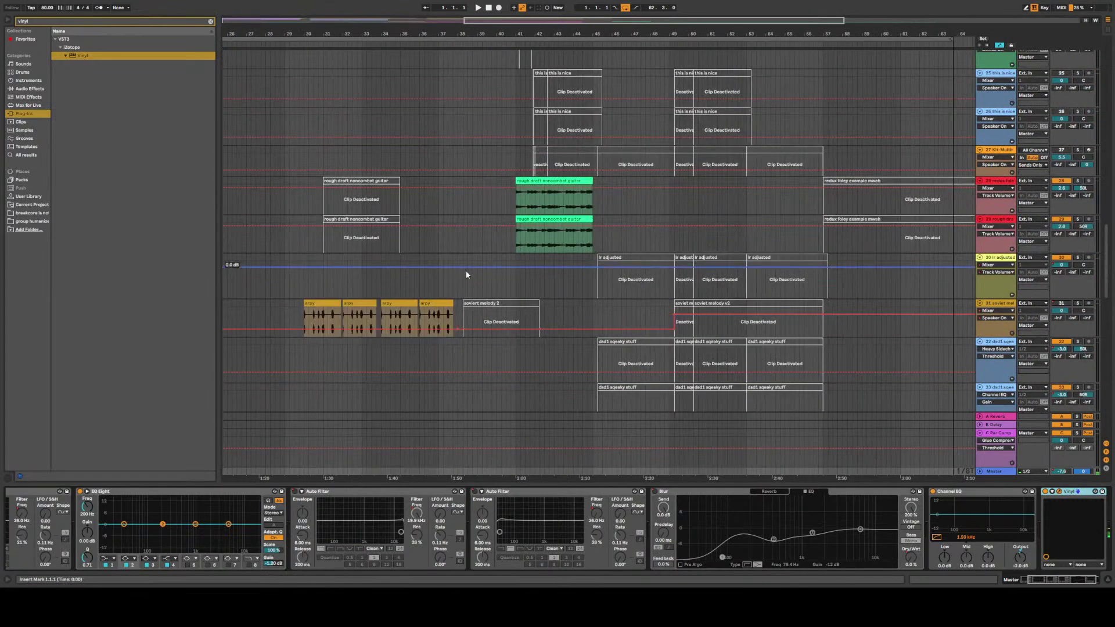
{"action": "scroll", "coordinate": [497, 260], "scroll_direction": "up", "scroll_amount": 3}
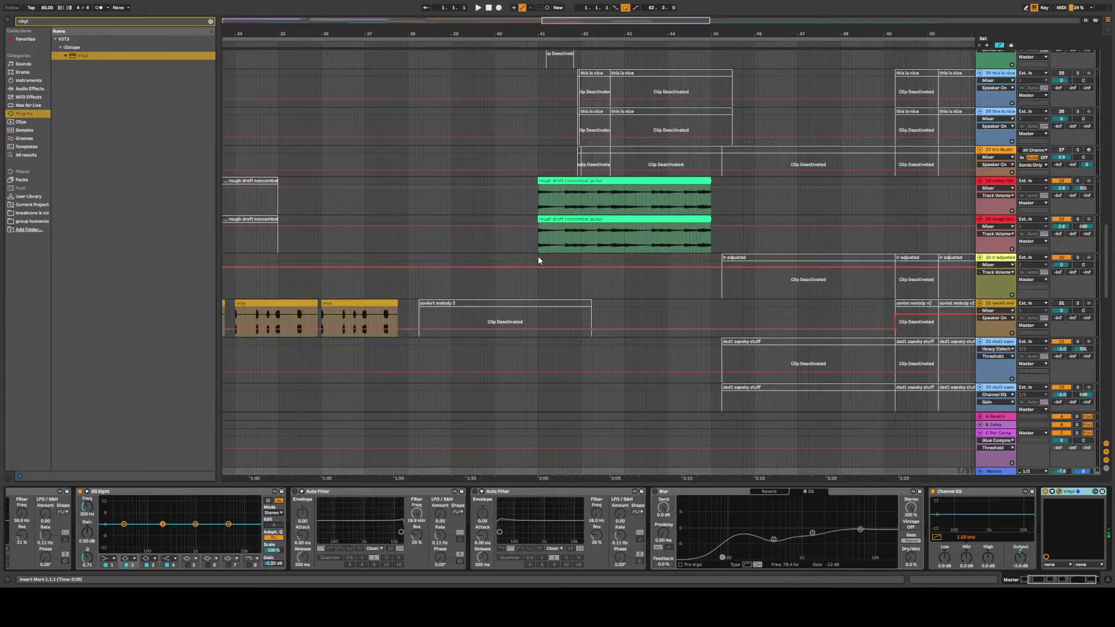
{"action": "scroll", "coordinate": [337, 529], "scroll_direction": "right", "scroll_amount": 2}
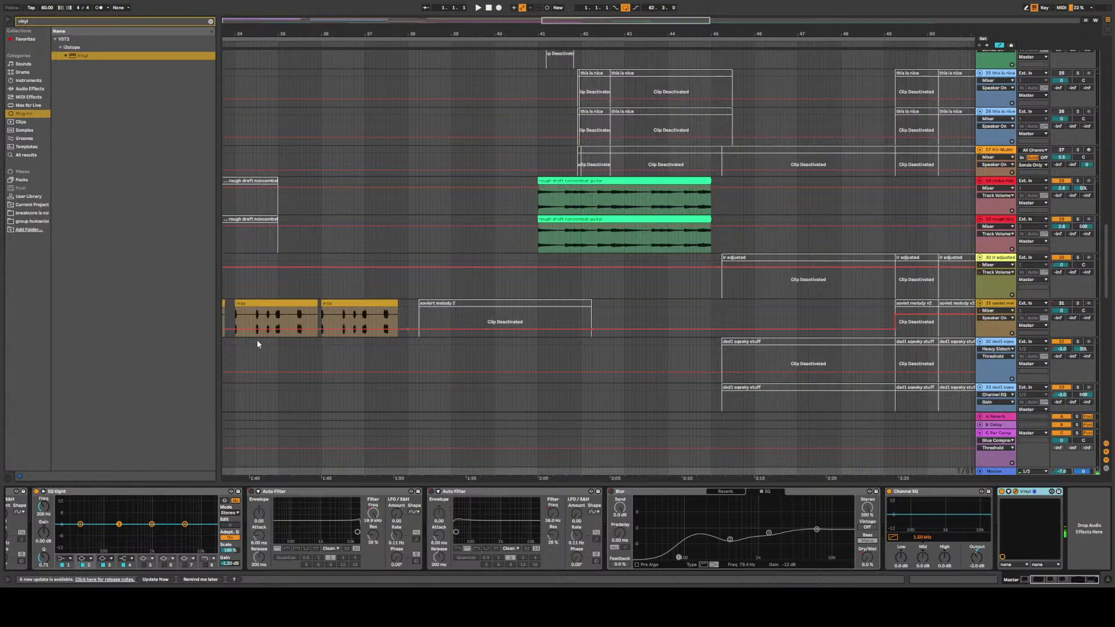
{"action": "left_click", "coordinate": [538, 80]}
{"action": "key", "text": "space"}
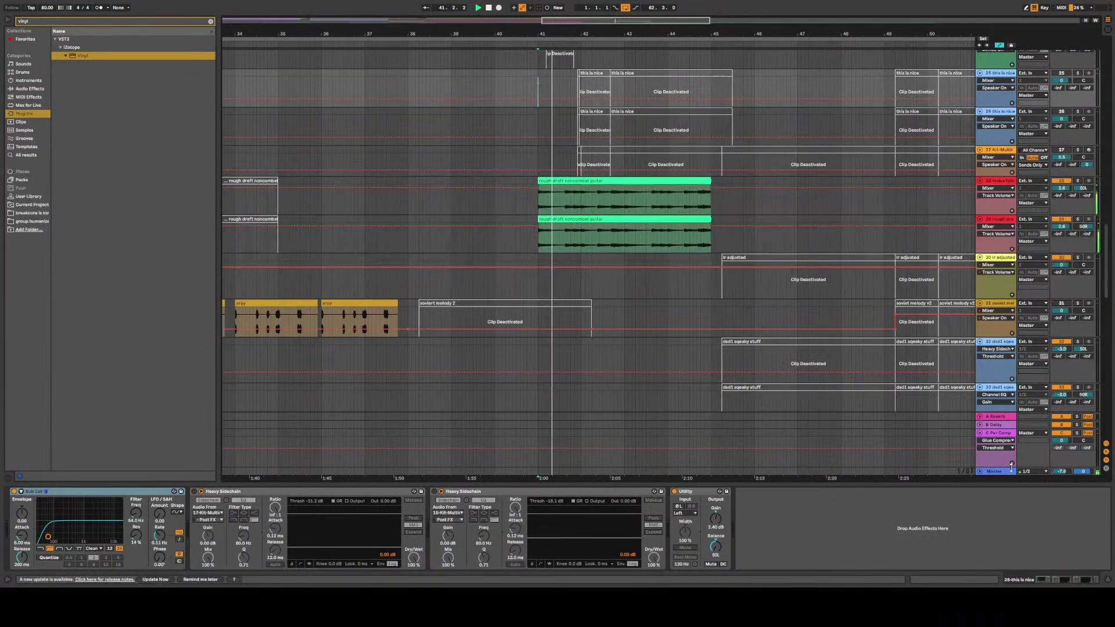
Show the Master track's devices and replay the doubled guitars from bar 41 repeatedly to audition the Vinyl plug-in
{"action": "left_click", "coordinate": [1011, 468]}
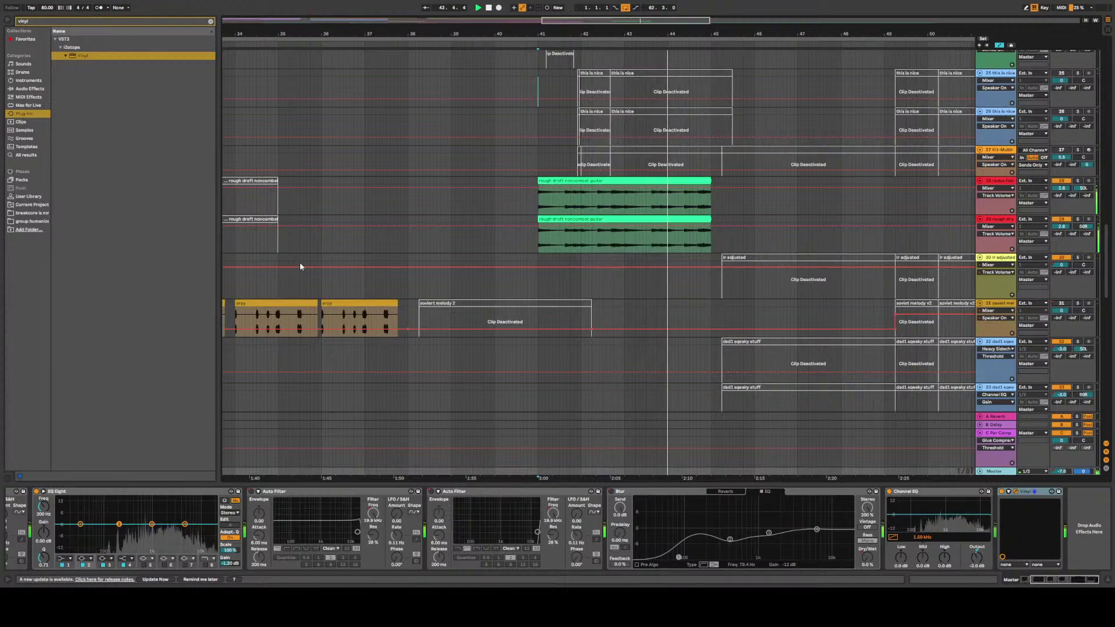
{"action": "key", "text": "space"}
{"action": "key", "text": "space"}
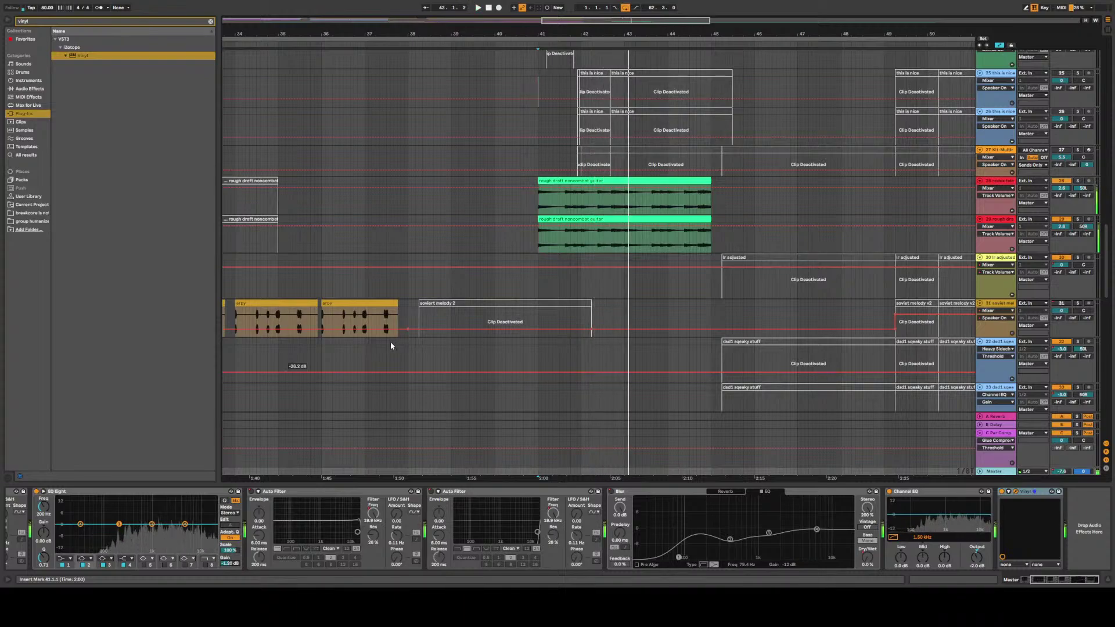
{"action": "key", "text": "space"}
{"action": "key", "text": "space"}
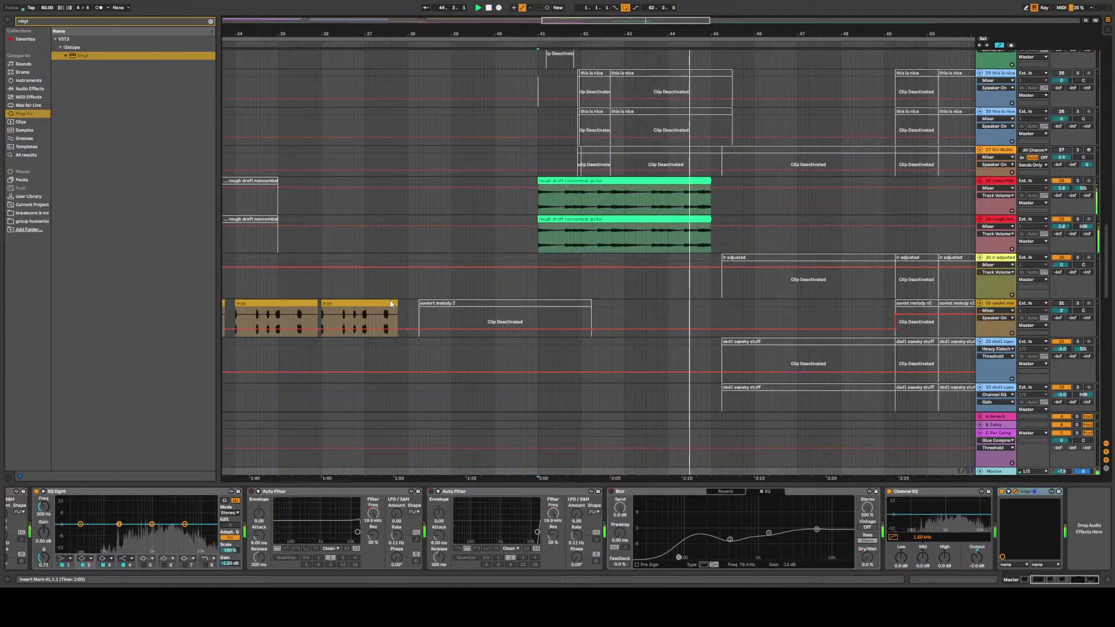
{"action": "key", "text": "space"}
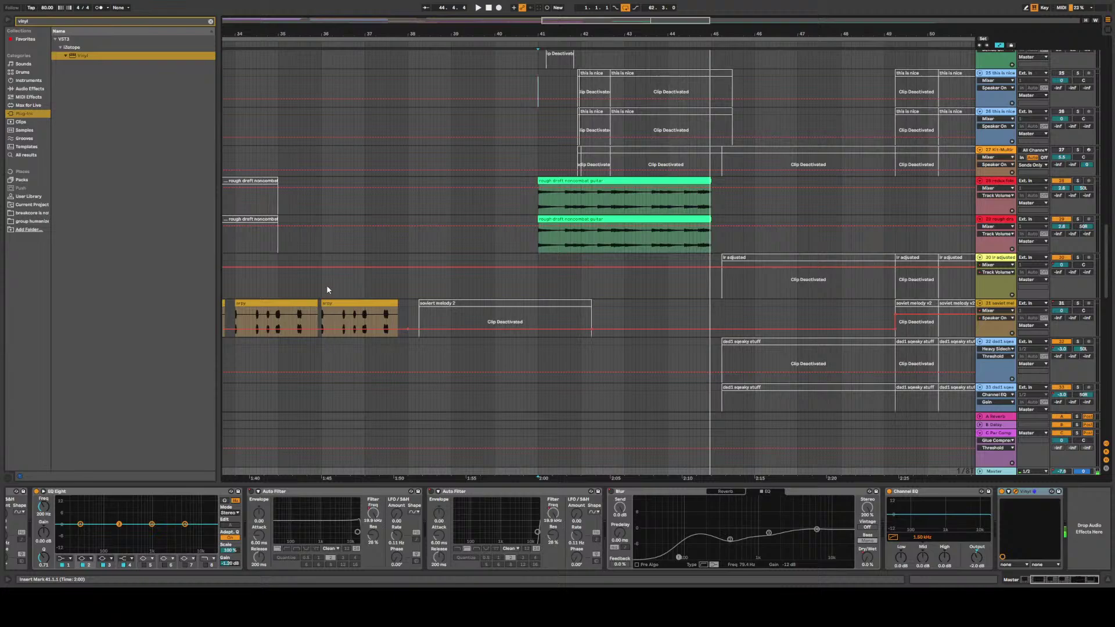
{"action": "key", "text": "space"}
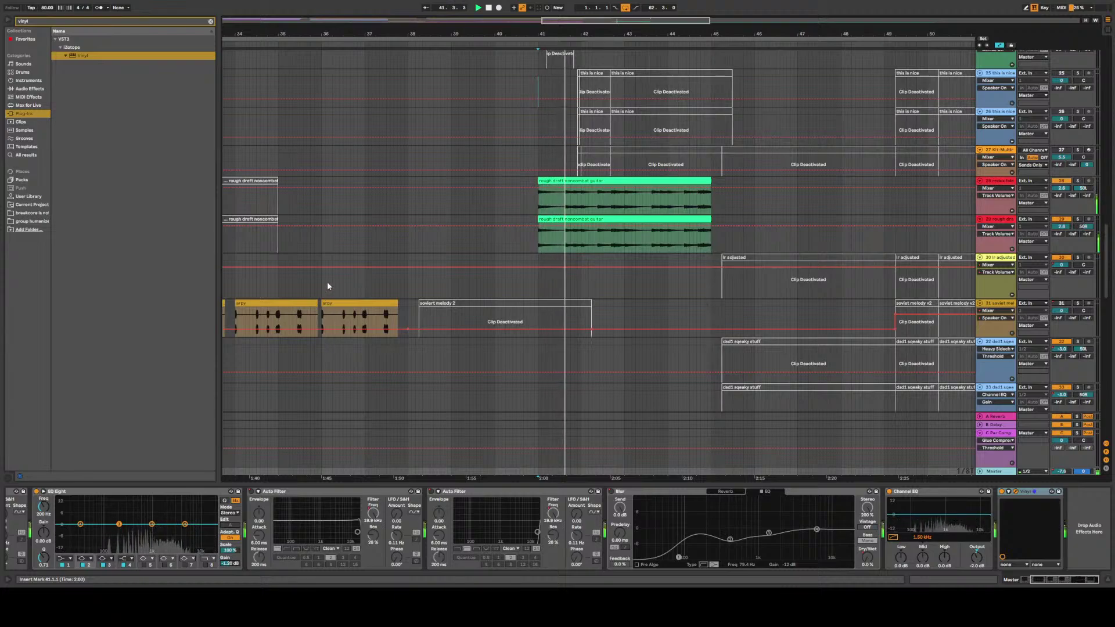
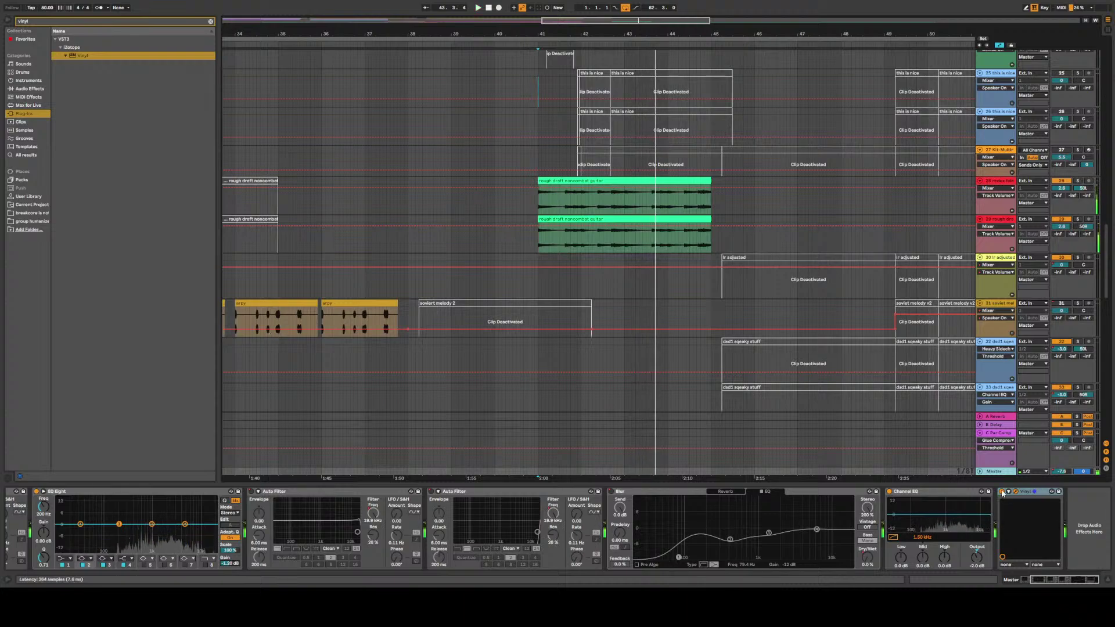
{"action": "key", "text": "space"}
{"action": "key", "text": "space"}
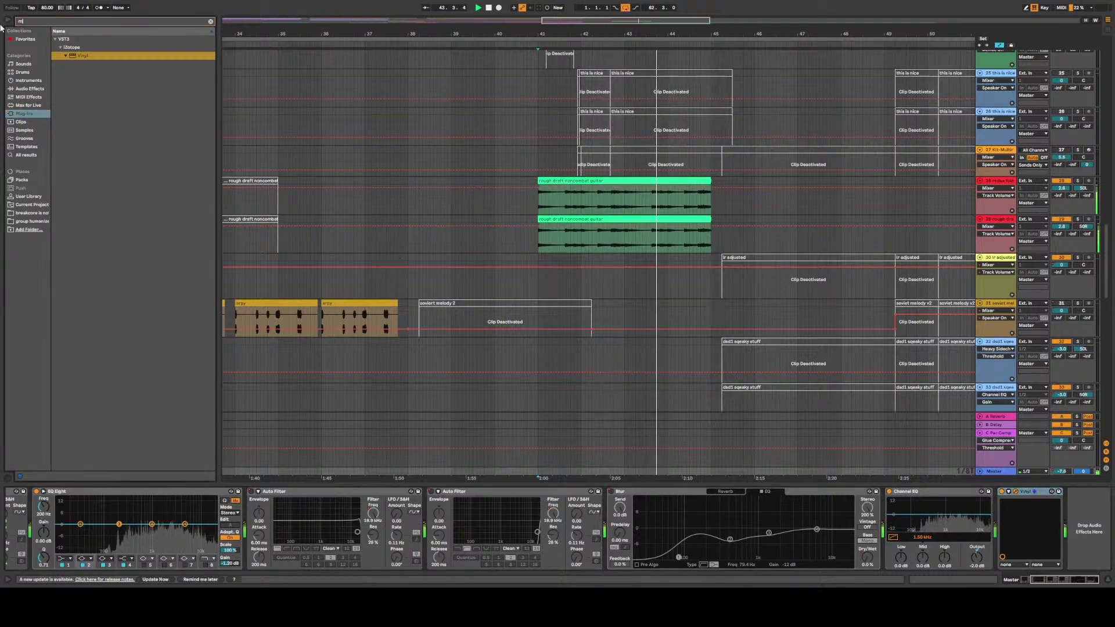
Search all browser results for "mono" and add the Mono.adv preset after Vinyl on the Master track
{"action": "key", "text": "super+a"}
{"action": "type", "text": "mono"}
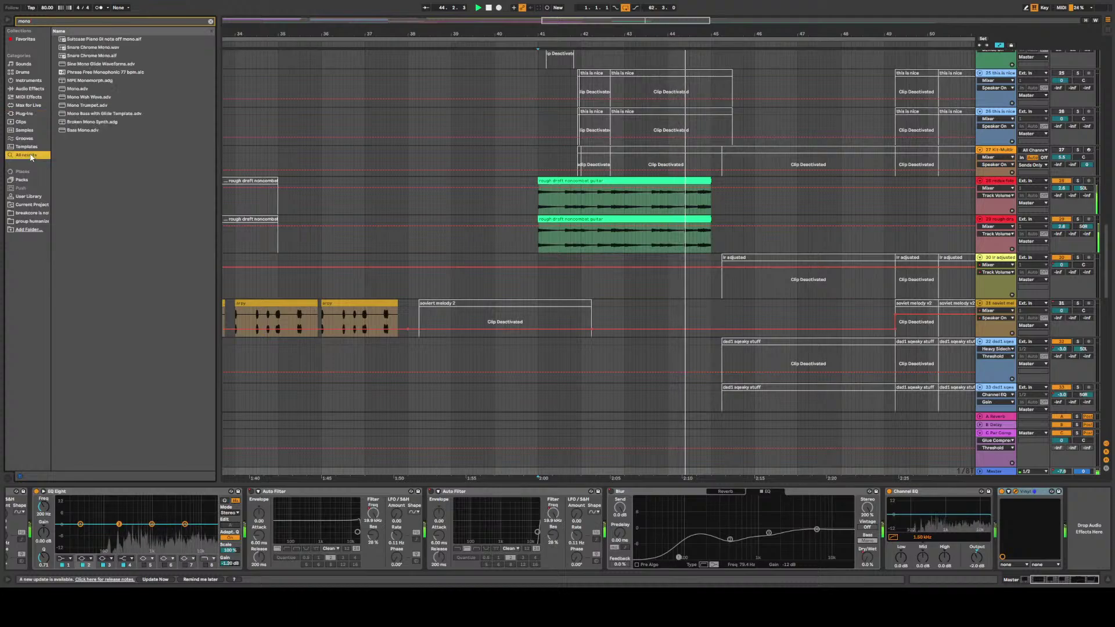
{"action": "left_click", "coordinate": [80, 89]}
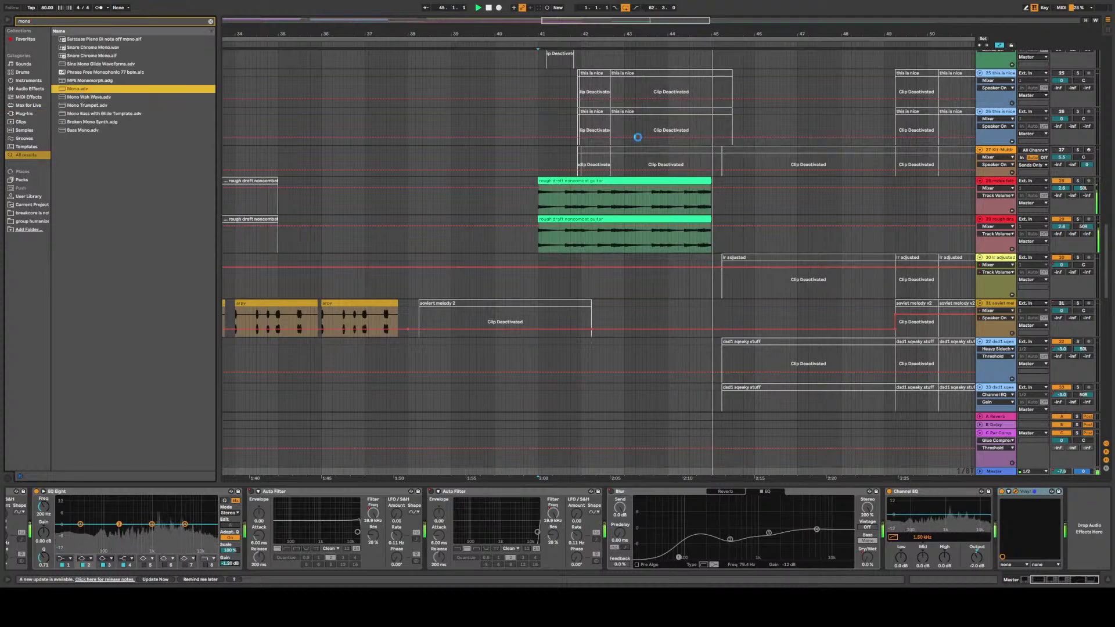
{"action": "left_click_drag", "start_coordinate": [912, 265], "coordinate": [912, 266]}
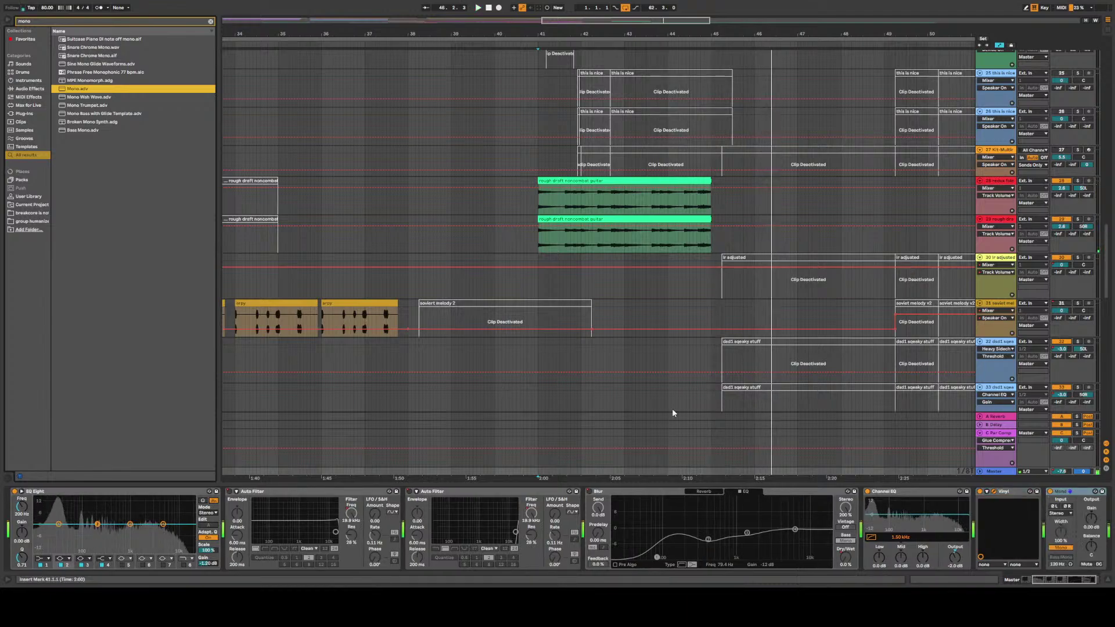
Replay the doubled guitars from bar 41 with the Mono preset and toggle the Vinyl device on the Master track
{"action": "key", "text": "space"}
{"action": "key", "text": "space"}
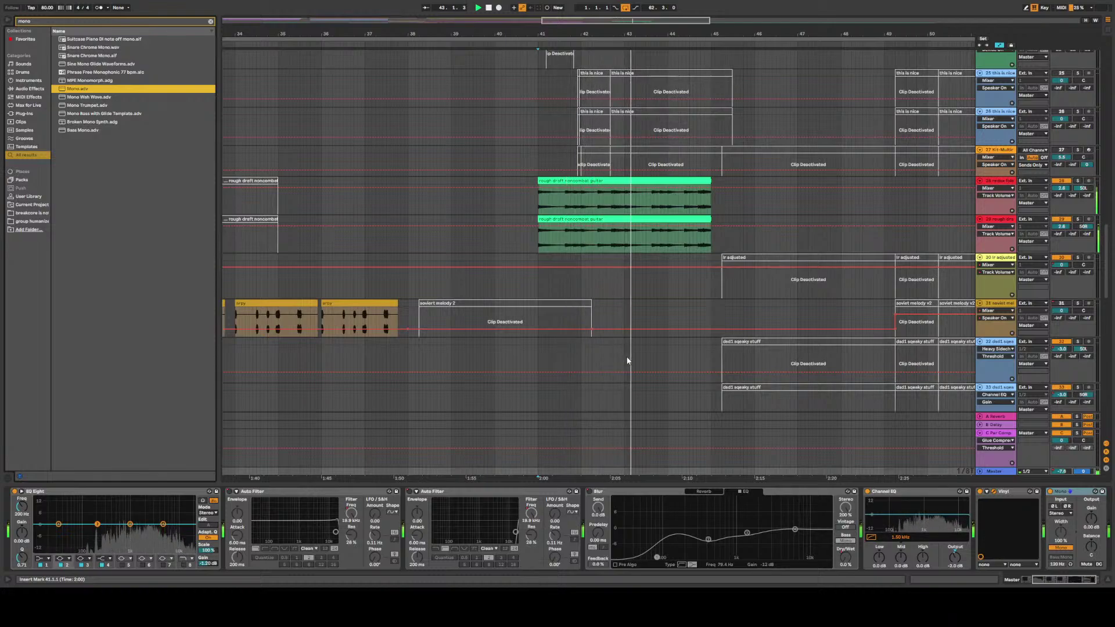
{"action": "left_click", "coordinate": [981, 492]}
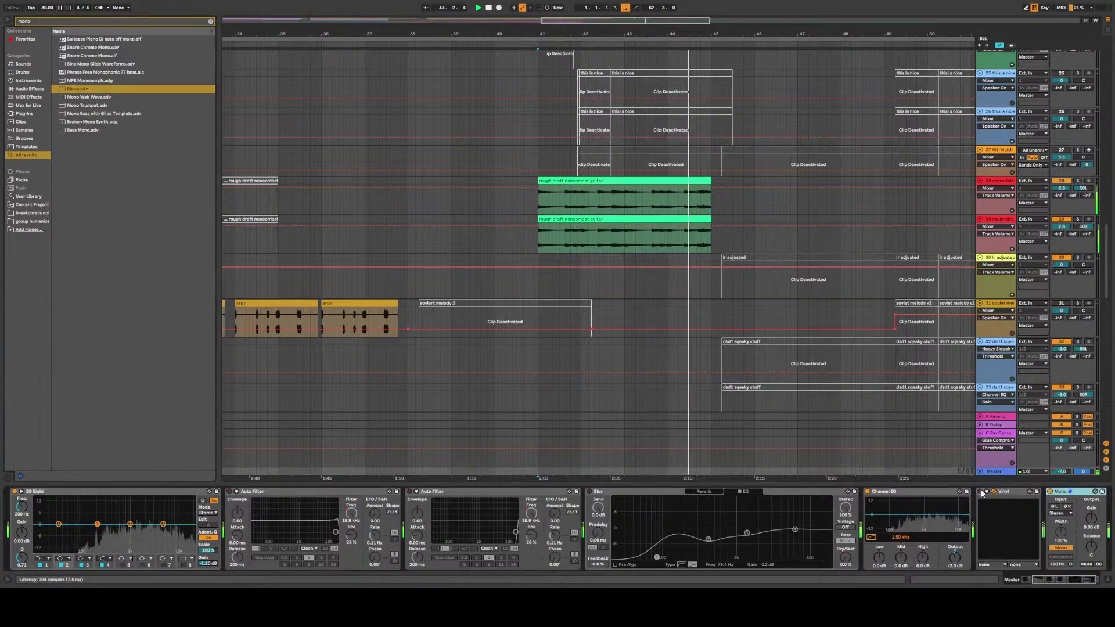
Automate the Vinyl device on the Master track to switch on at bar 41 and off at the end of the doubled guitar clips
{"action": "key", "text": "space"}
{"action": "key", "text": "space"}
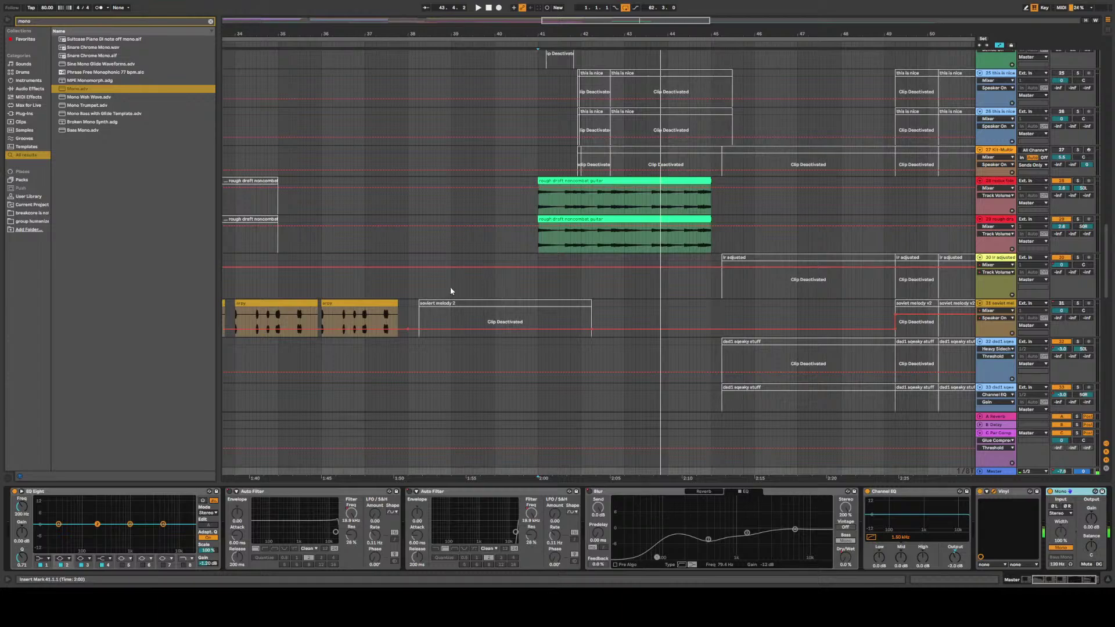
{"action": "scroll", "coordinate": [450, 287], "scroll_direction": "up", "scroll_amount": 3}
{"action": "scroll", "coordinate": [531, 128], "scroll_direction": "down", "scroll_amount": 5}
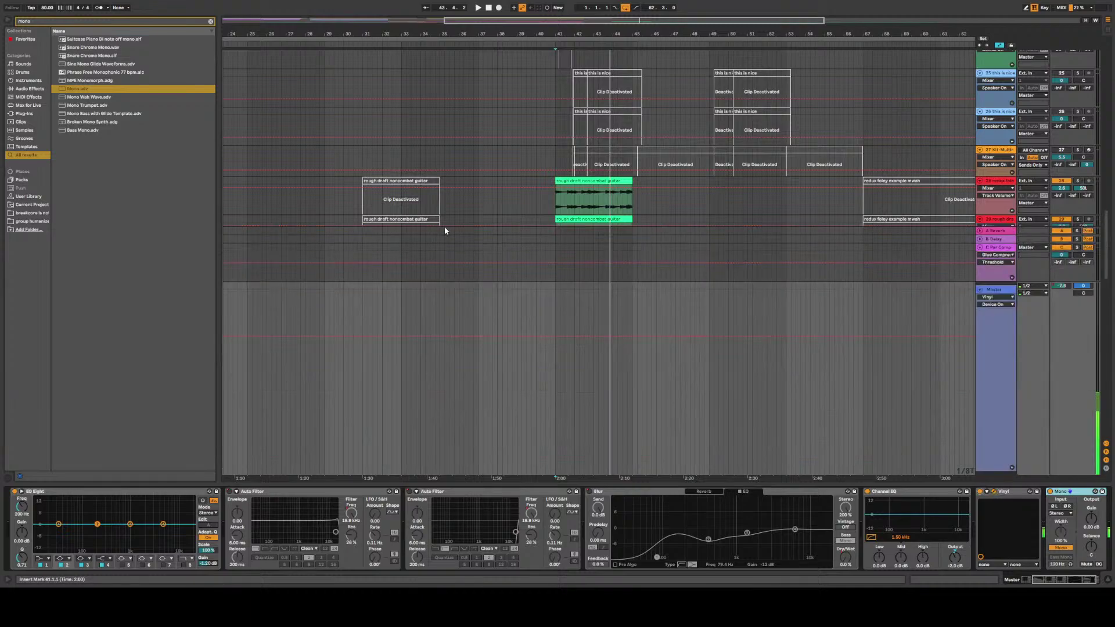
{"action": "left_click", "coordinate": [555, 335]}
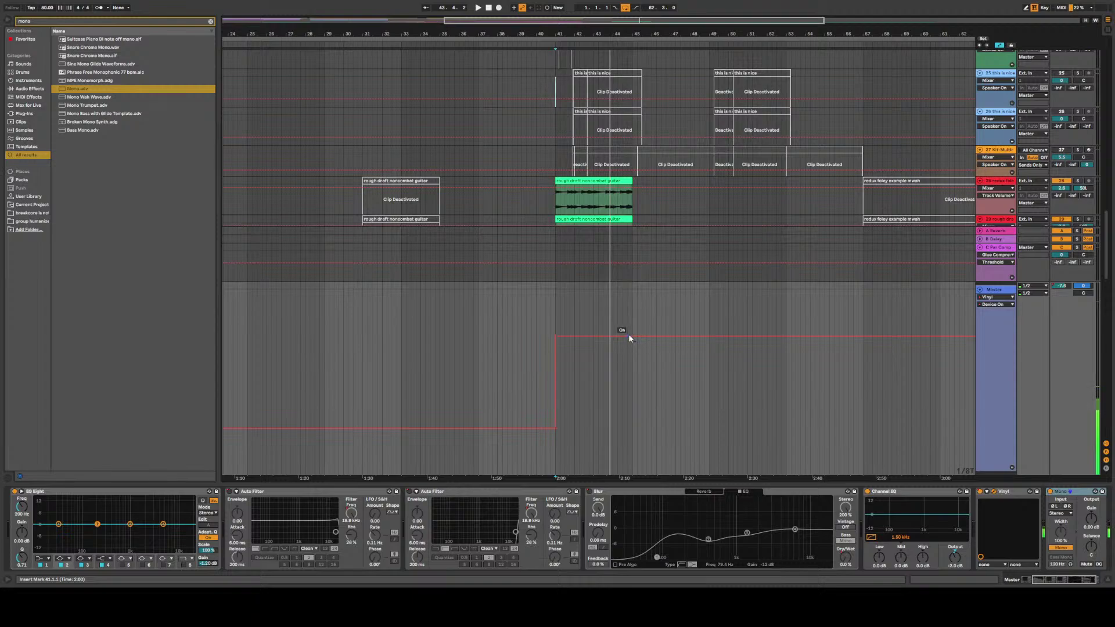
{"action": "left_click_drag", "start_coordinate": [630, 336], "coordinate": [629, 428]}
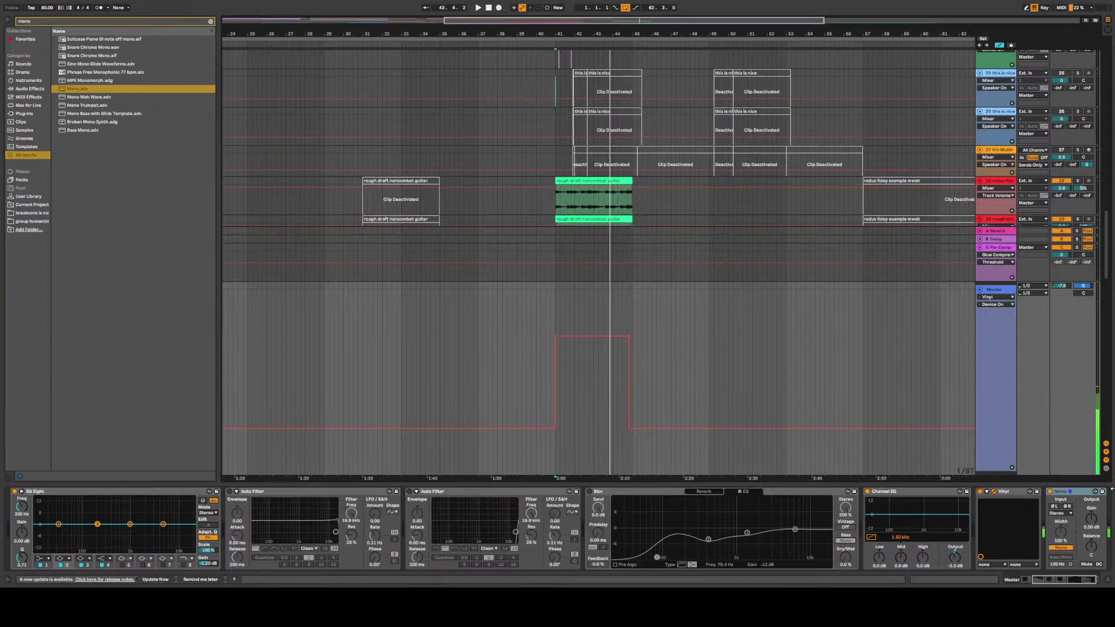
Automate the Mono device on the Master track to be on only from bar 41 to the end of the doubled guitar clips
{"action": "left_click", "coordinate": [1052, 494]}
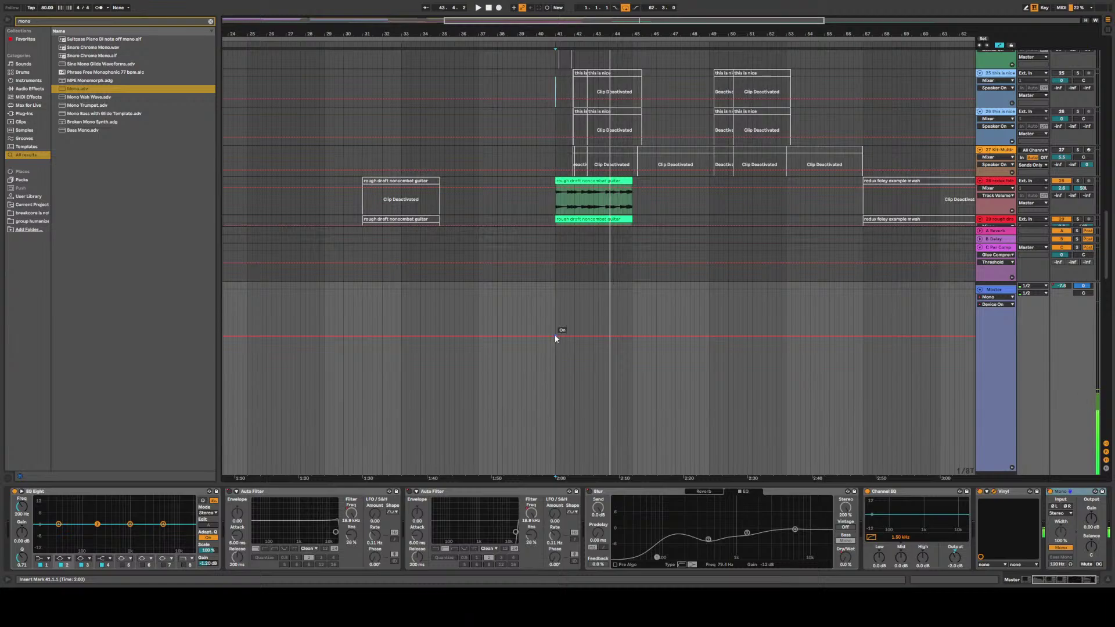
{"action": "left_click_drag", "start_coordinate": [555, 337], "coordinate": [555, 428]}
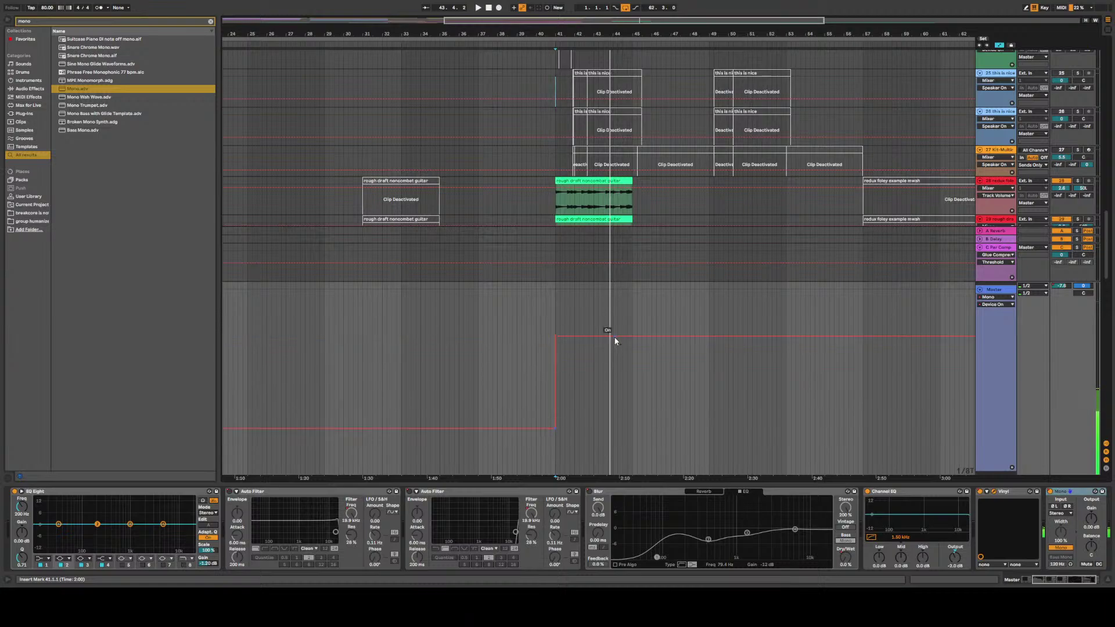
{"action": "scroll", "coordinate": [613, 354], "scroll_direction": "up", "scroll_amount": 3}
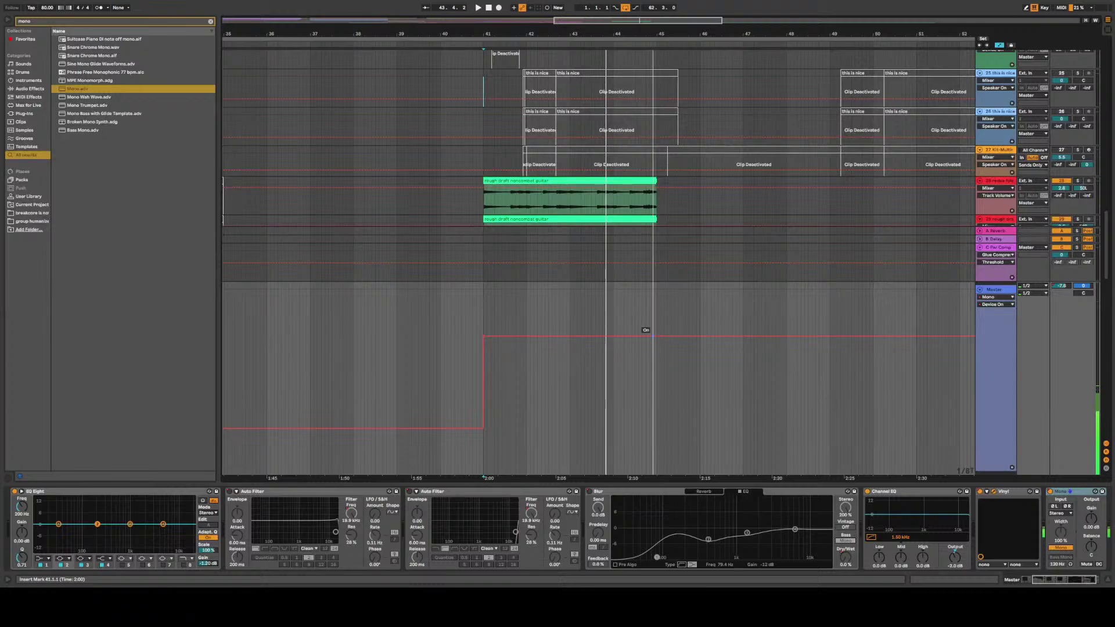
{"action": "left_click_drag", "start_coordinate": [653, 335], "coordinate": [653, 428]}
Play the song briefly from bar 5, then from bar 34 into the doubled guitar section while looking through the tracks
{"action": "left_click", "coordinate": [439, 345]}
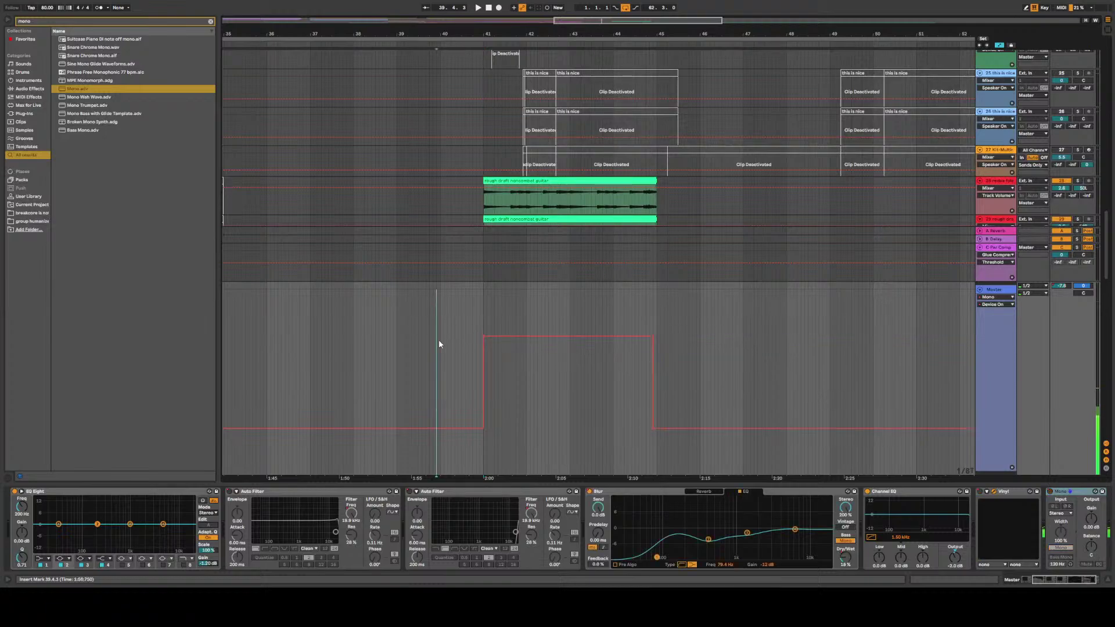
{"action": "key", "text": "minus"}
{"action": "key", "text": "minus"}
{"action": "key", "text": "minus"}
{"action": "left_click", "coordinate": [263, 150]}
{"action": "key", "text": "space"}
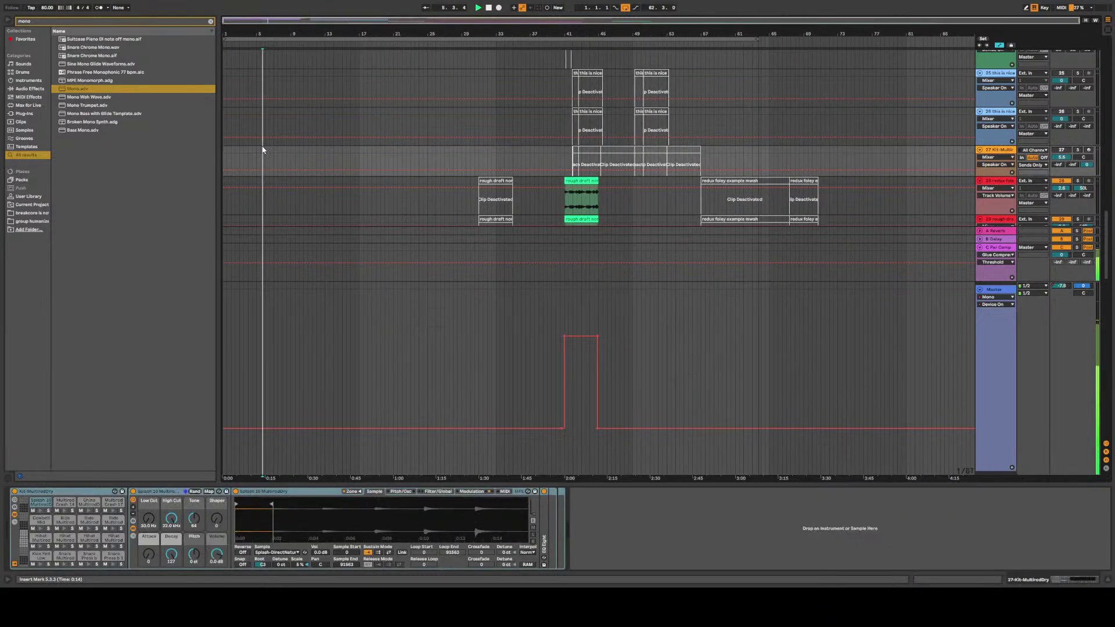
{"action": "left_click", "coordinate": [512, 143]}
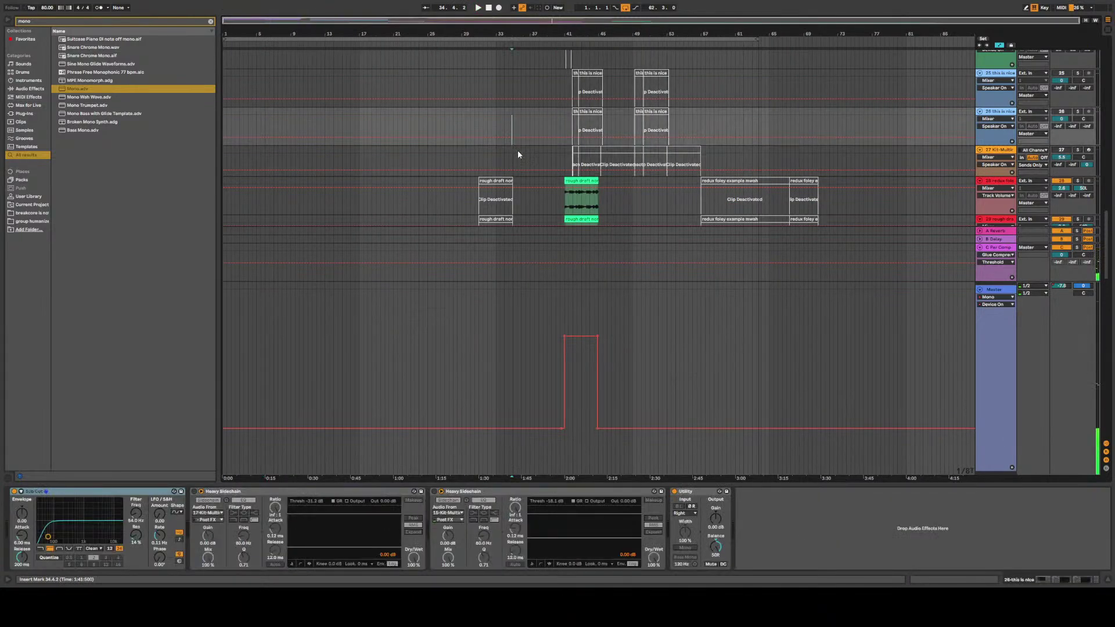
{"action": "key", "text": "space"}
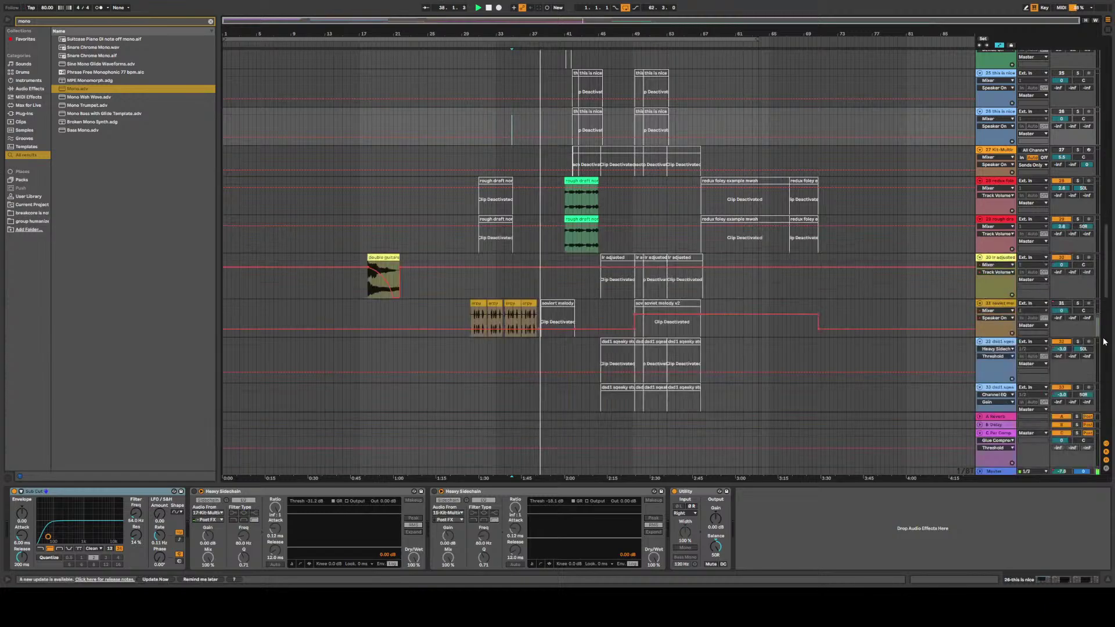
{"action": "scroll", "coordinate": [1105, 302], "scroll_direction": "down", "scroll_amount": 2}
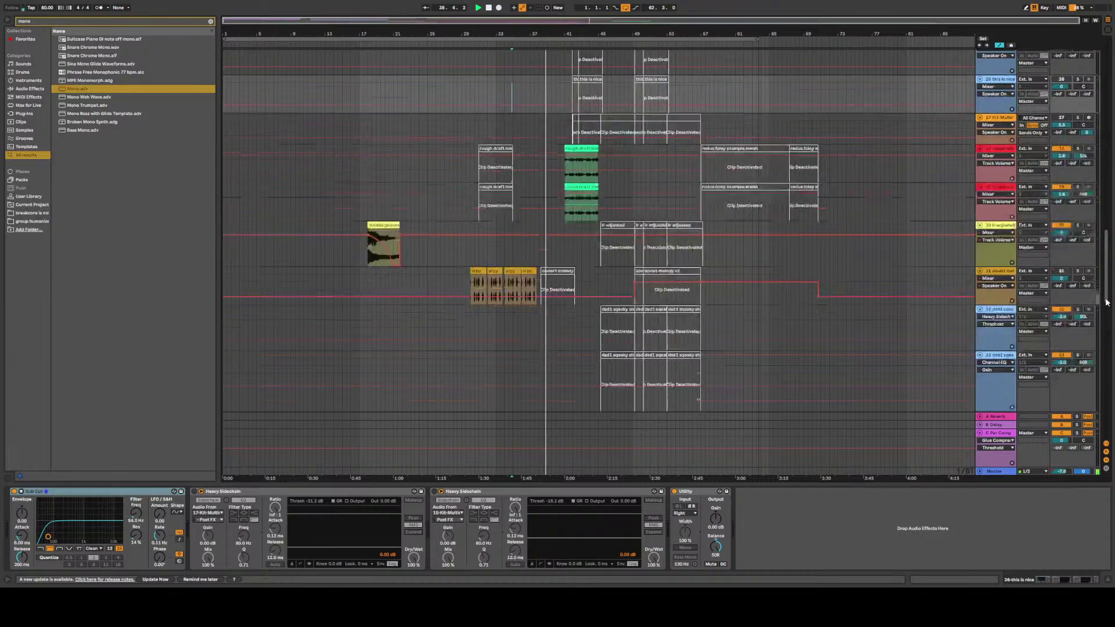
{"action": "left_click_drag", "start_coordinate": [1105, 302], "coordinate": [1059, 137]}
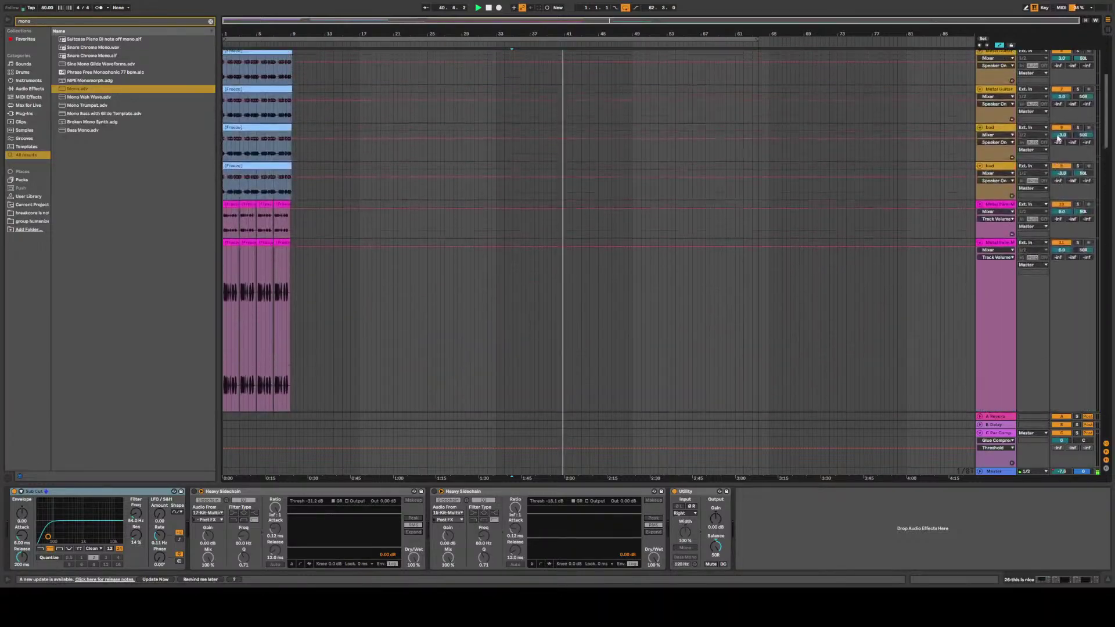
{"action": "scroll", "coordinate": [1059, 137], "scroll_direction": "down", "scroll_amount": 15}
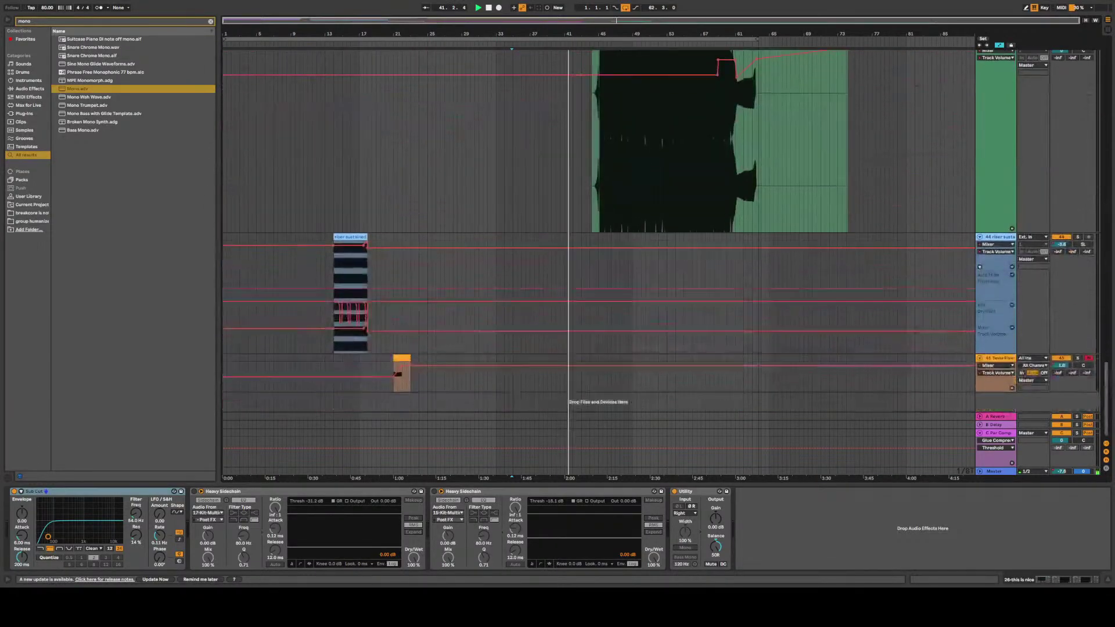
Show the Master track's devices, stop playback and search the browser for "convo" and then "hybrid"
{"action": "left_click", "coordinate": [999, 472]}
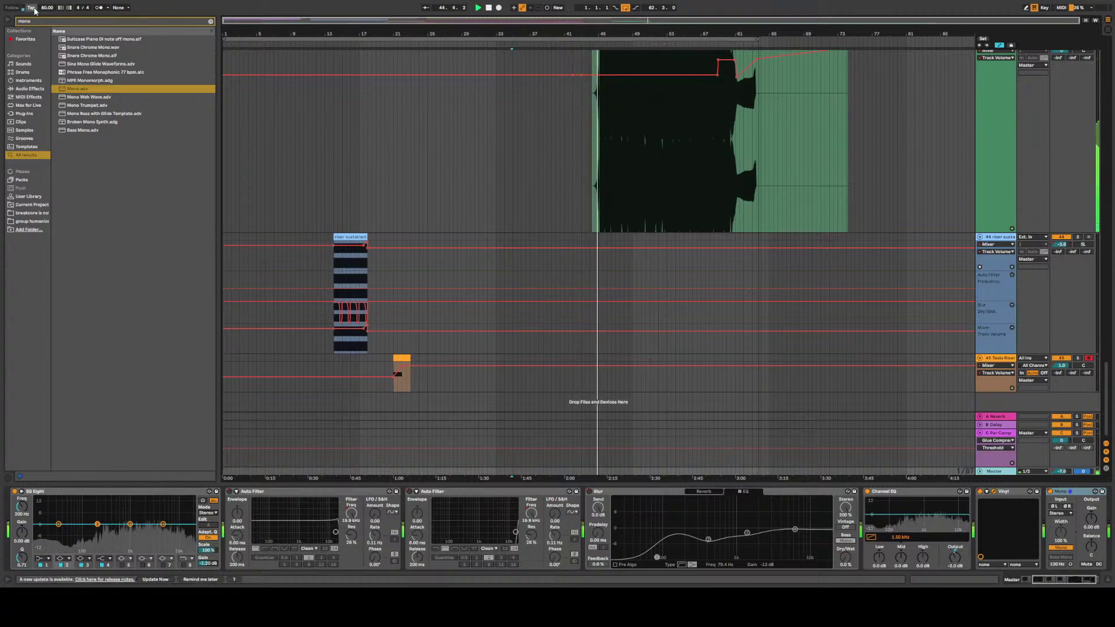
{"action": "key", "text": "space"}
{"action": "key", "text": "ctrl+f"}
{"action": "type", "text": "c"}
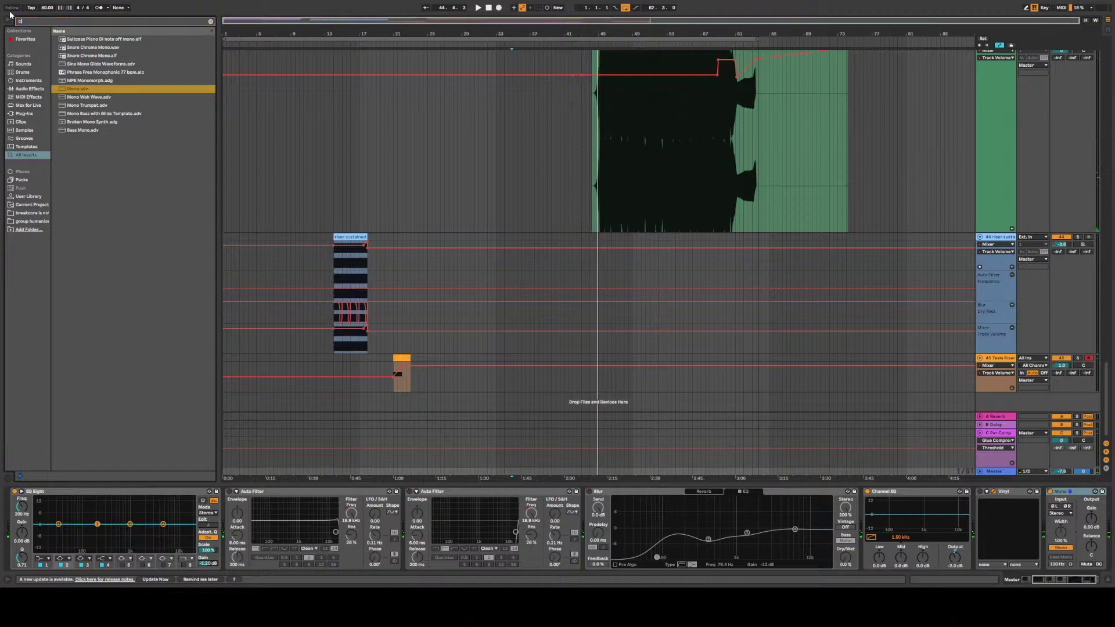
{"action": "type", "text": "onvo"}
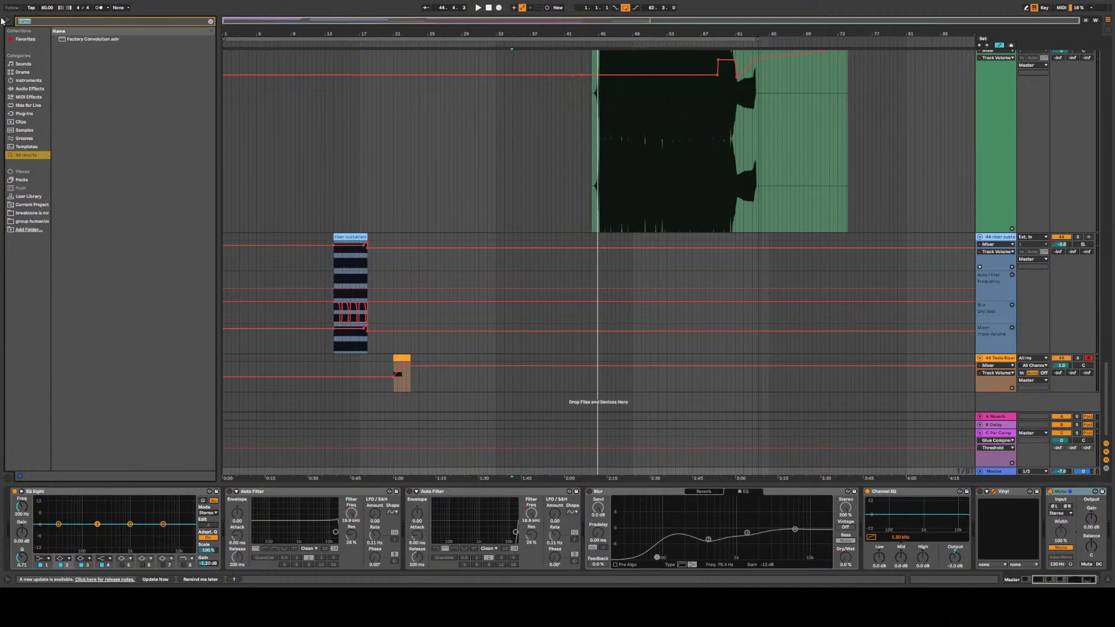
{"action": "type", "text": "hybrid"}
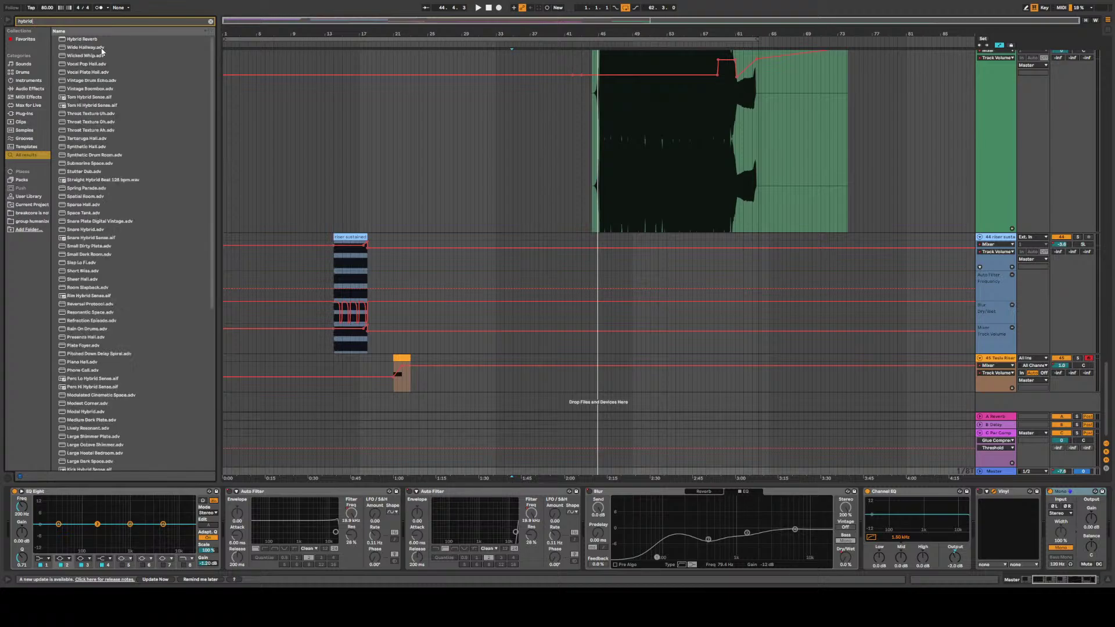
Insert the default Hybrid Reverb between Vinyl and Mono on the Master track
{"action": "mouse_move", "coordinate": [89, 41]}
{"action": "left_mouse_down"}
{"action": "mouse_move", "coordinate": [734, 326]}
{"action": "mouse_move", "coordinate": [999, 525]}
{"action": "mouse_move", "coordinate": [1043, 523]}
{"action": "left_mouse_up"}
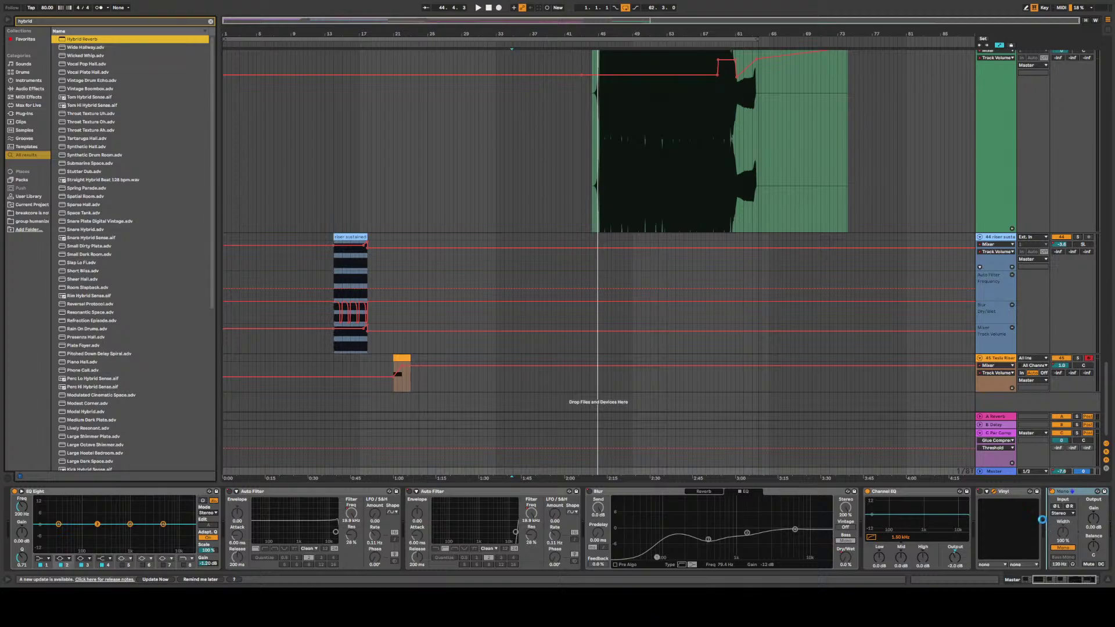
{"action": "left_click_drag", "start_coordinate": [1042, 519], "coordinate": [1043, 521]}
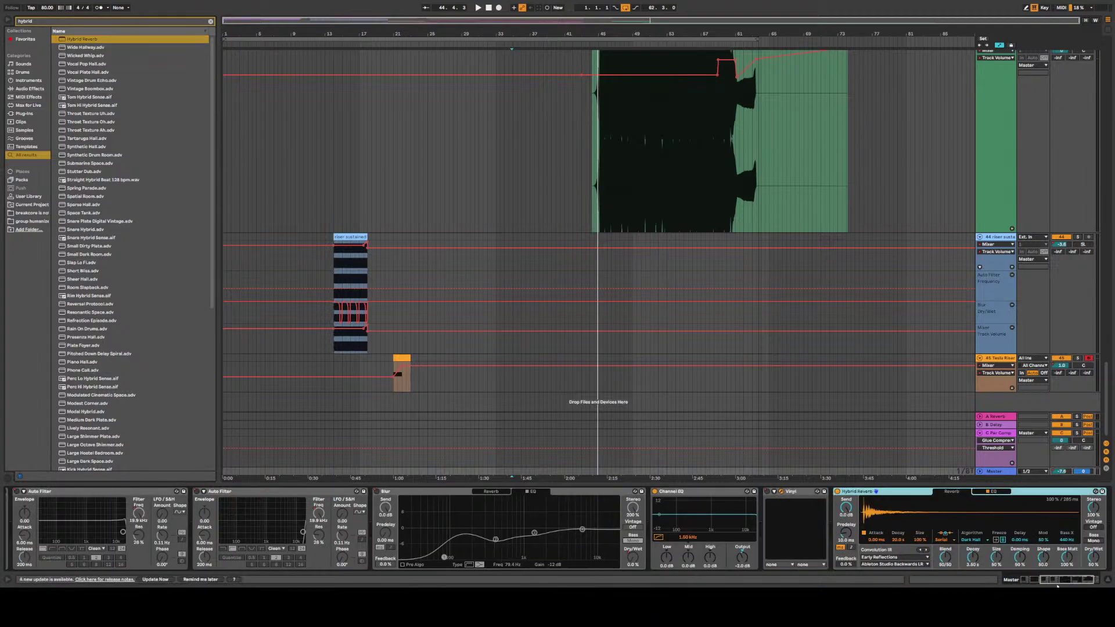
{"action": "left_click", "coordinate": [1058, 580]}
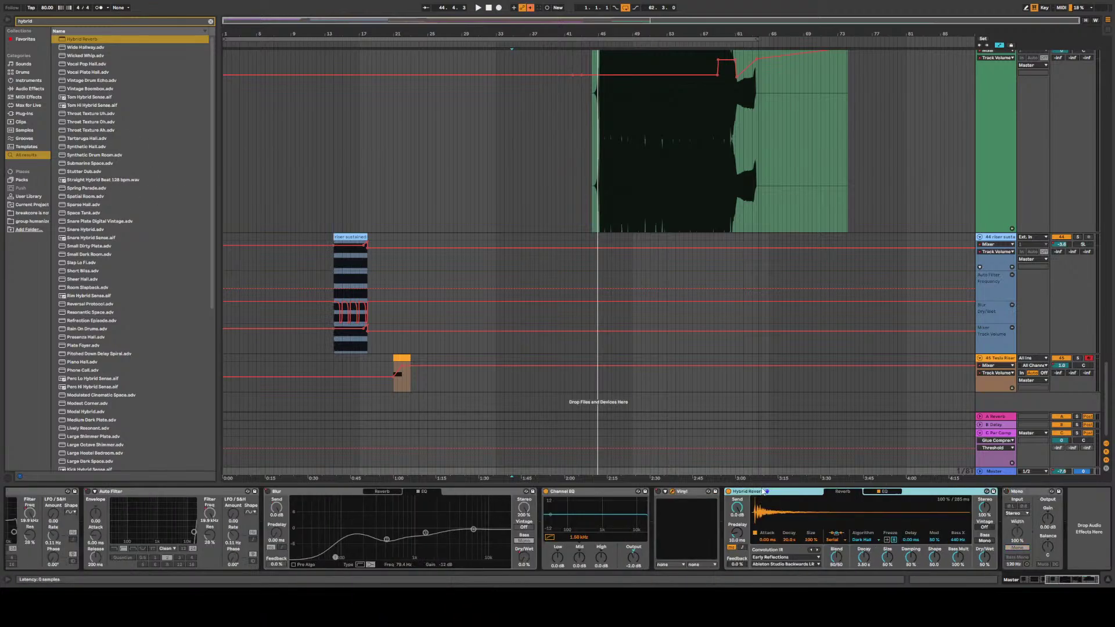
Limit the browser results to audio effects and delete the default Hybrid Reverb from the Master track
{"action": "left_click", "coordinate": [29, 89]}
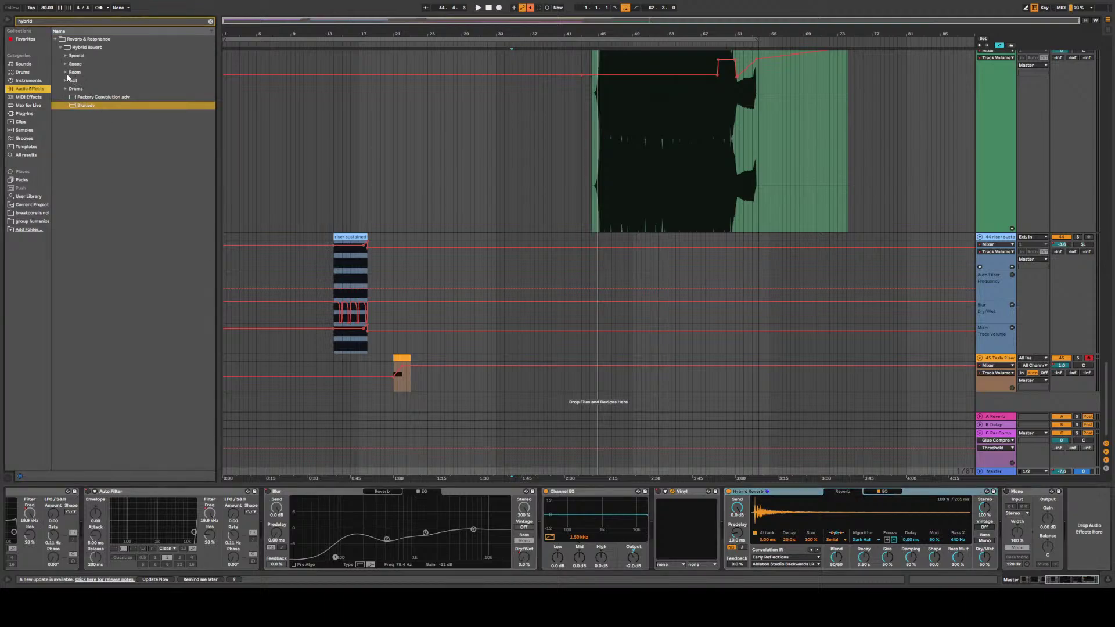
{"action": "left_click", "coordinate": [61, 50]}
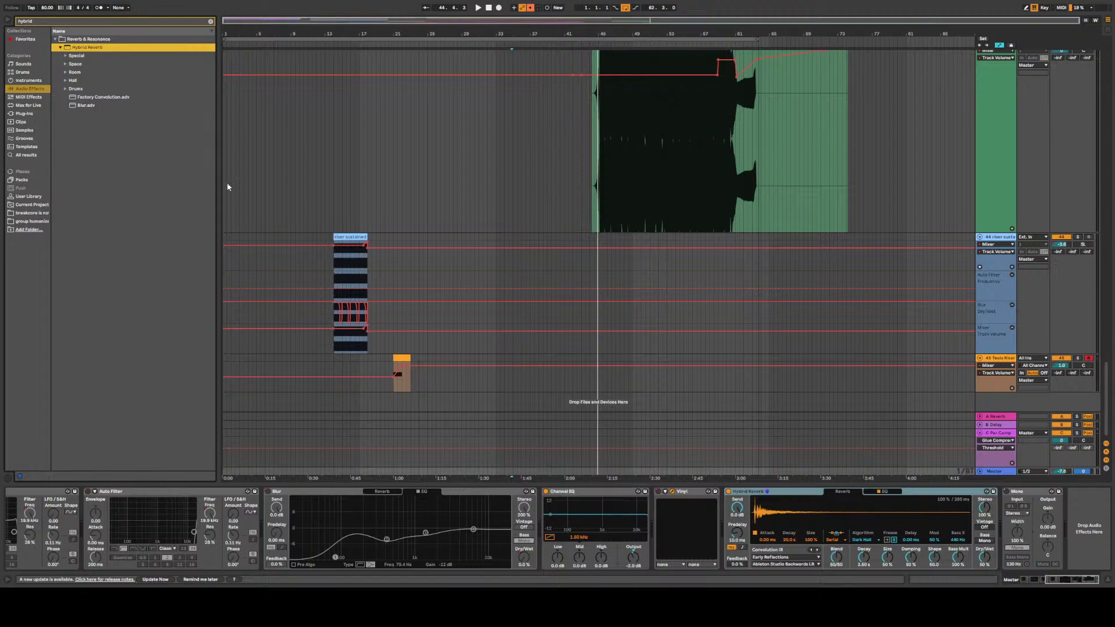
{"action": "left_click", "coordinate": [773, 495]}
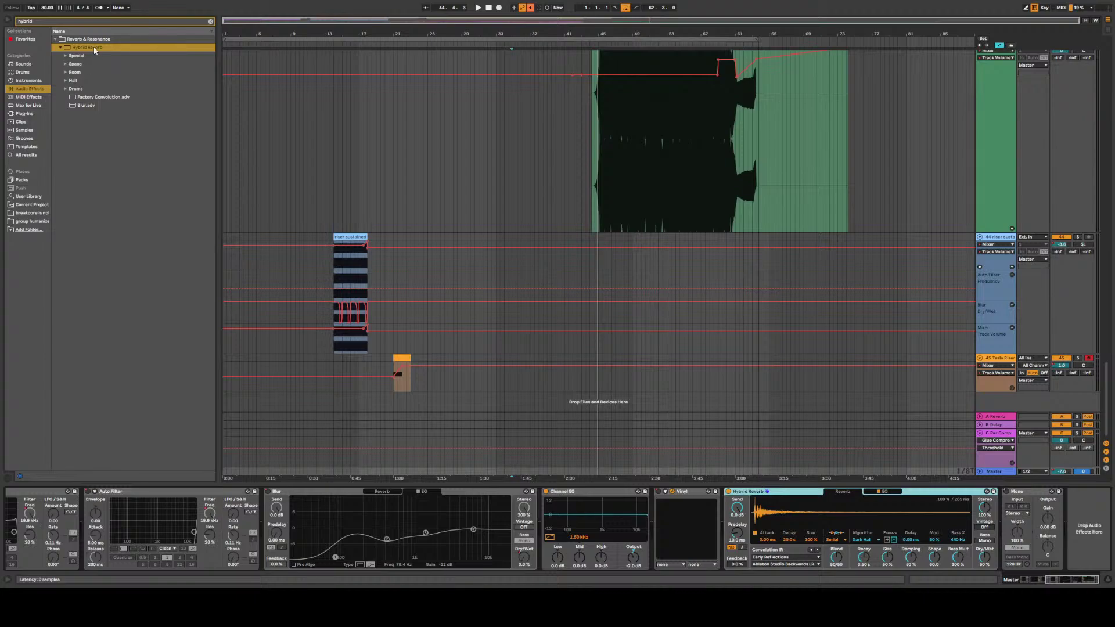
{"action": "key", "text": "Delete"}
Browse the Hybrid Reverb preset folders and insert the Room preset Dirty Synth Room.adv between Vinyl and Mono on the Master track
{"action": "left_click", "coordinate": [65, 56]}
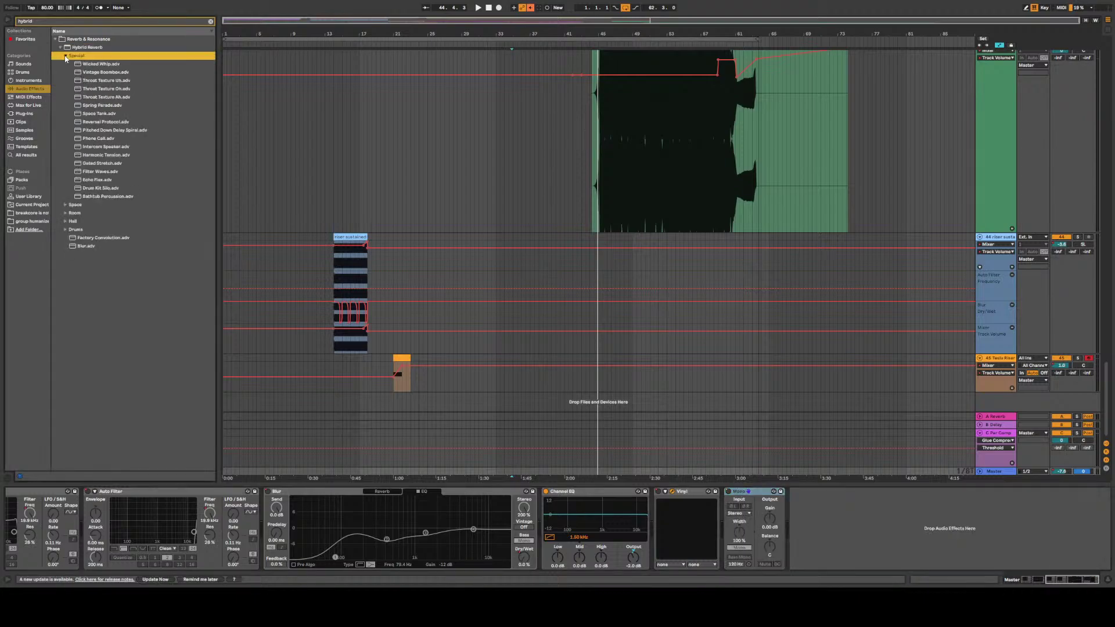
{"action": "left_click", "coordinate": [65, 55]}
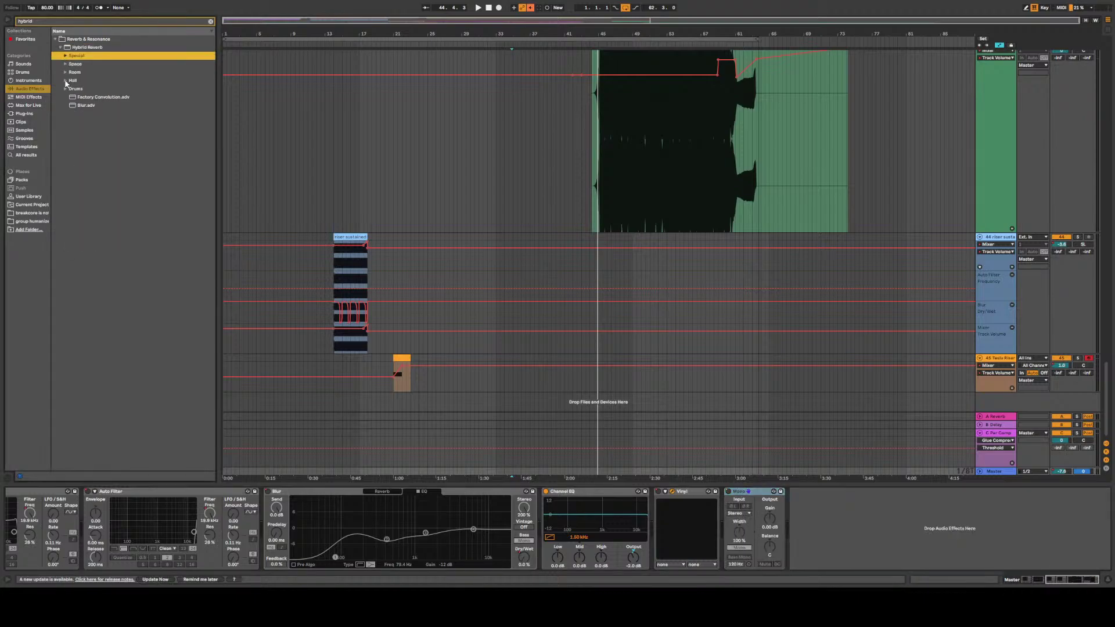
{"action": "left_click", "coordinate": [65, 64]}
{"action": "left_click", "coordinate": [66, 65]}
{"action": "left_click", "coordinate": [65, 72]}
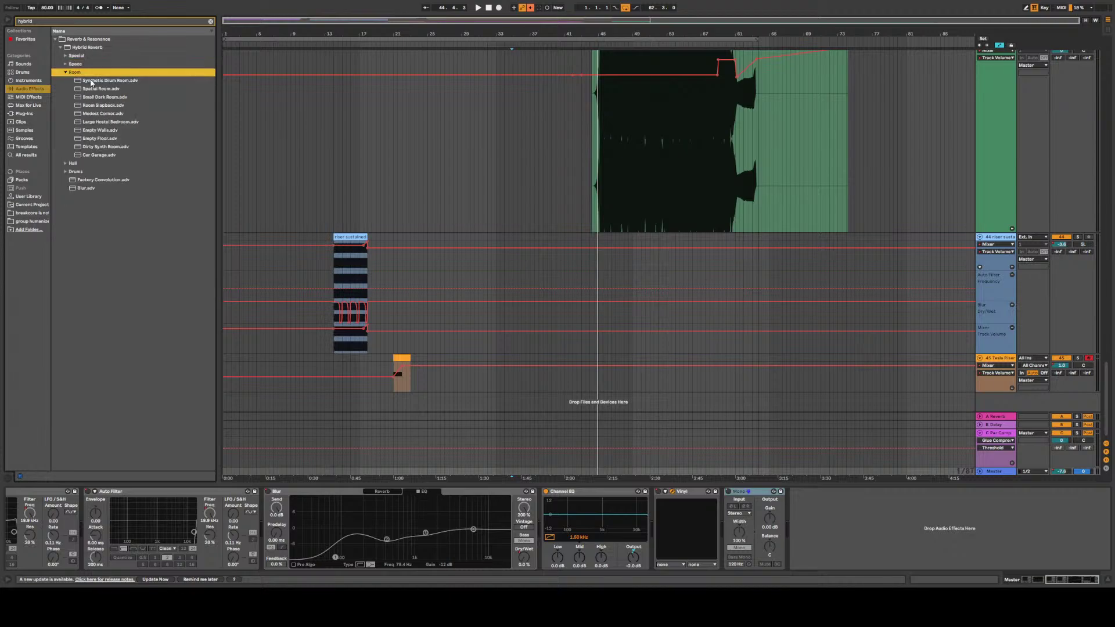
{"action": "left_click", "coordinate": [99, 82]}
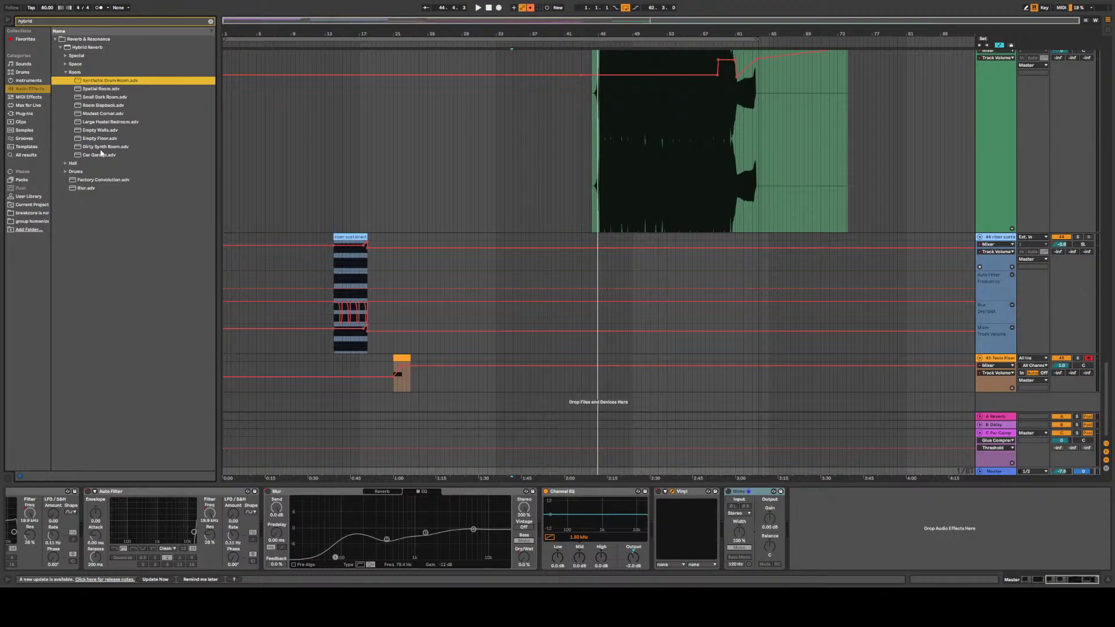
{"action": "mouse_move", "coordinate": [102, 147]}
{"action": "left_mouse_down"}
{"action": "mouse_move", "coordinate": [732, 541]}
{"action": "mouse_move", "coordinate": [725, 522]}
{"action": "left_mouse_up"}
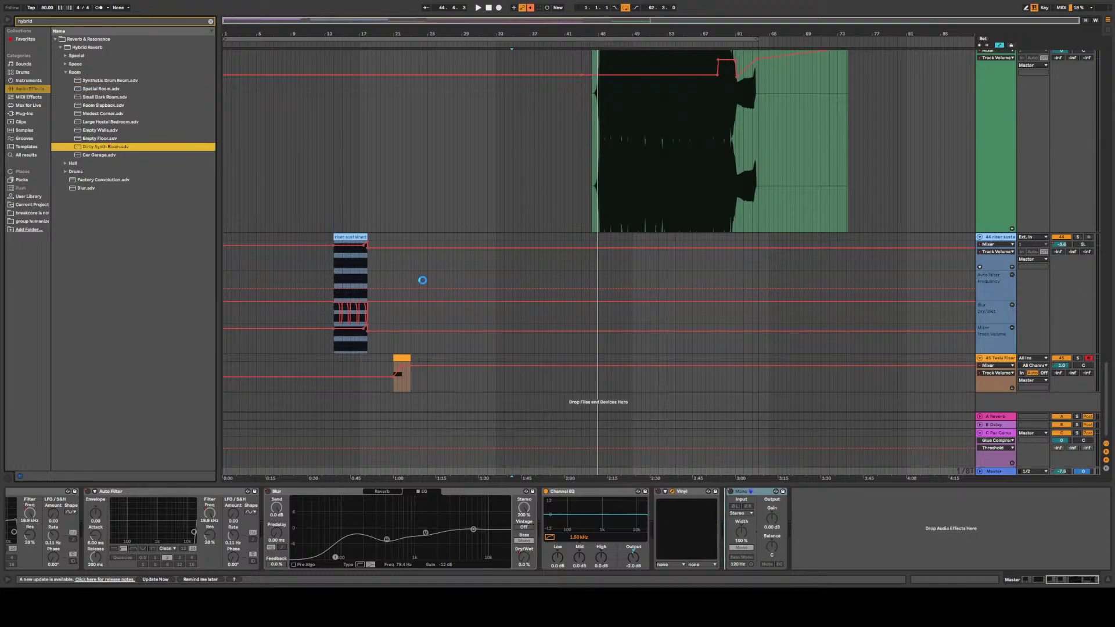
Audition the Dirty Synth Room reverb by playing from bar 34 and then repeatedly from bar 44, with the Master track's devices shown
{"action": "key", "text": "space"}
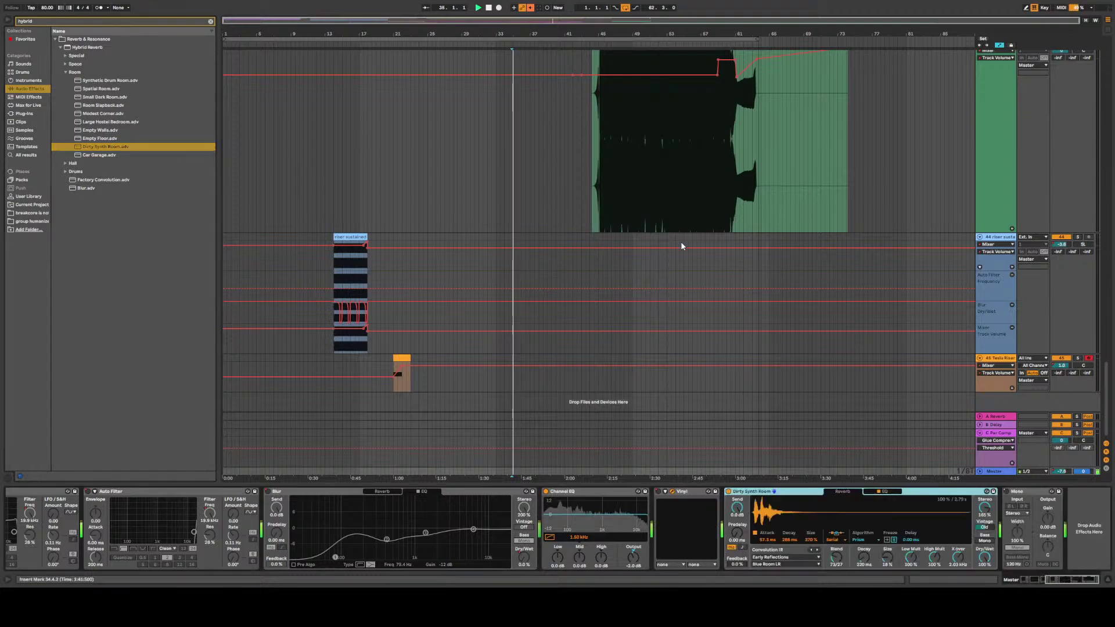
{"action": "left_click", "coordinate": [590, 319]}
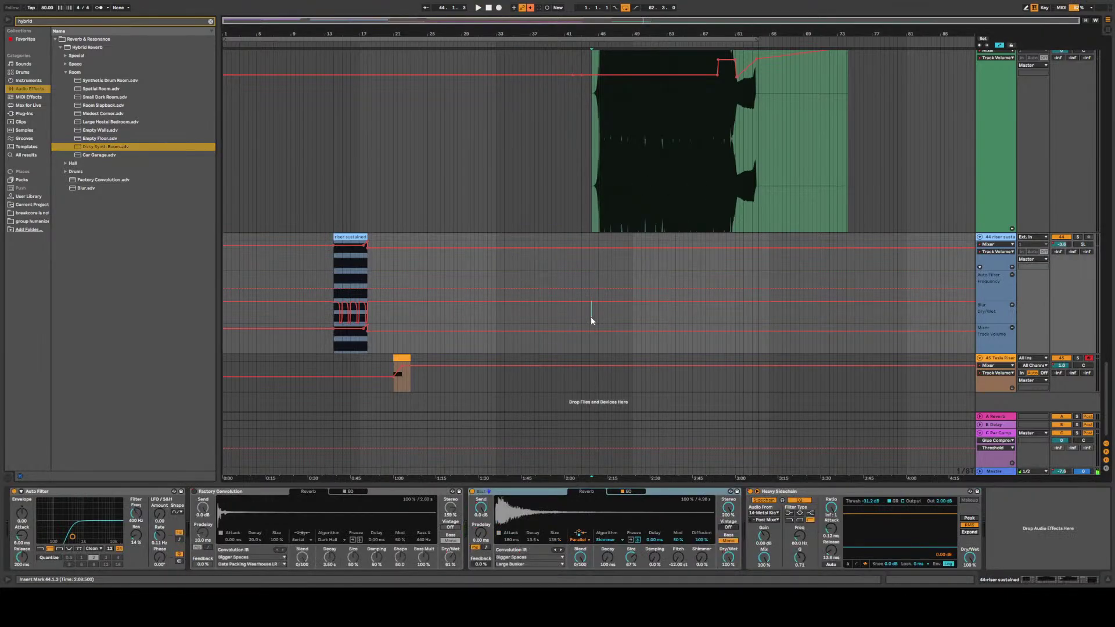
{"action": "key", "text": "space"}
{"action": "left_click", "coordinate": [994, 471]}
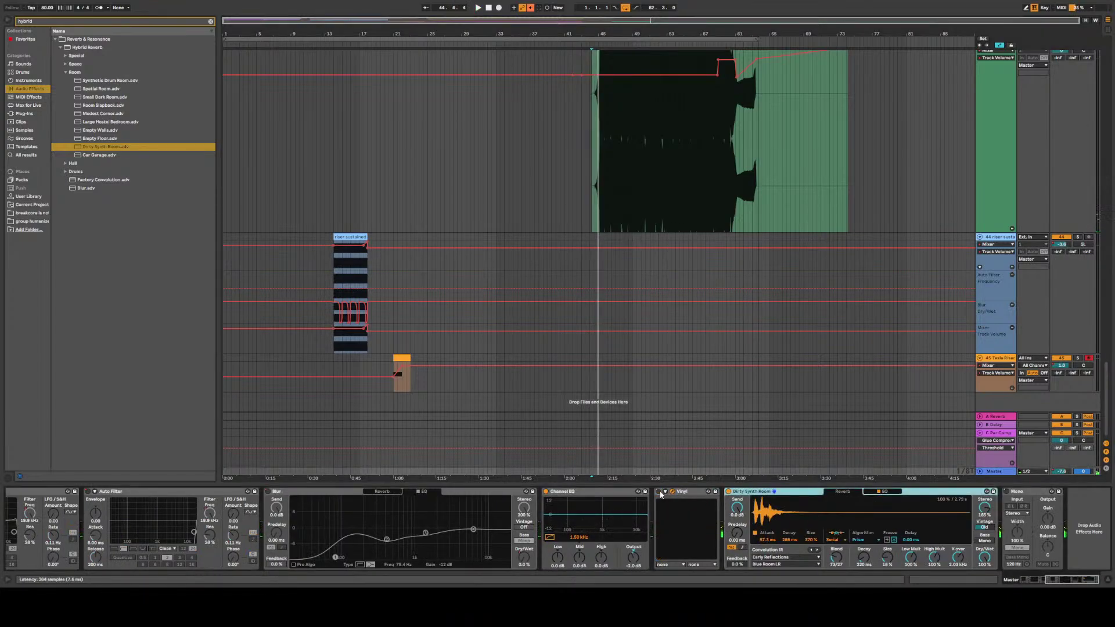
{"action": "key", "text": "space"}
{"action": "key", "text": "space"}
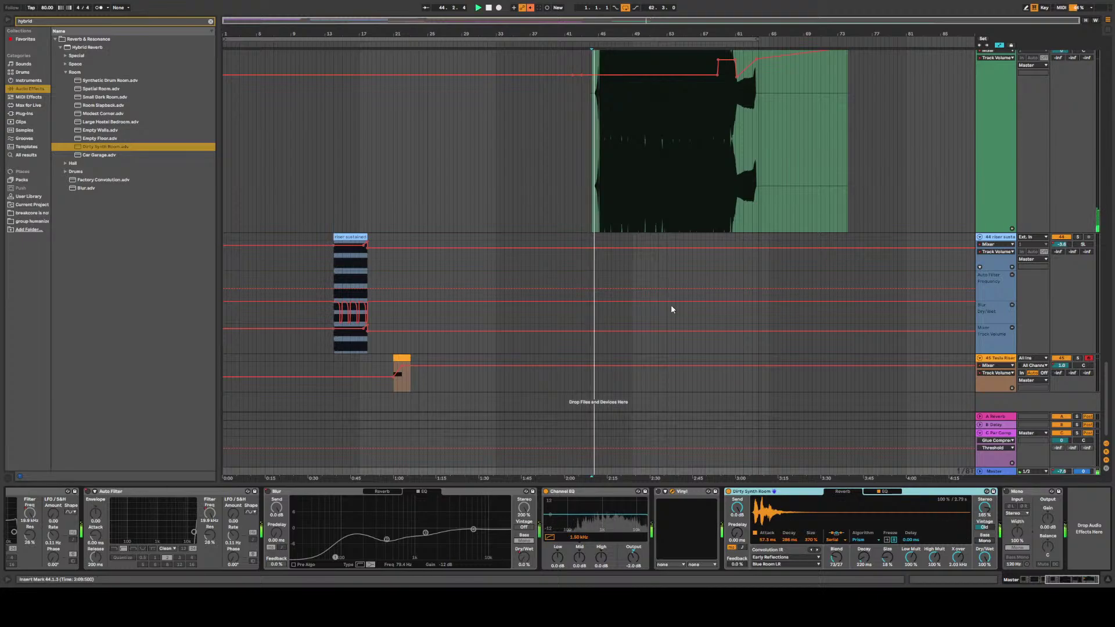
{"action": "key", "text": "space"}
{"action": "key", "text": "space"}
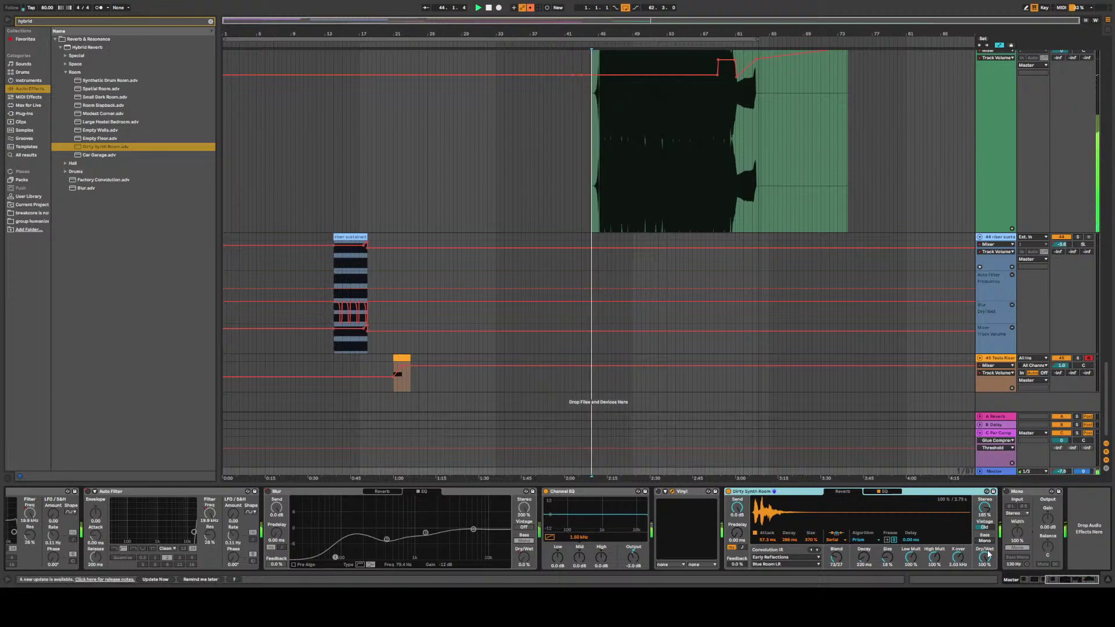
Place the insert marker near the end of bar 41 and replay the doubled guitars from there
{"action": "left_click", "coordinate": [572, 412]}
{"action": "key", "text": "space"}
{"action": "key", "text": "space"}
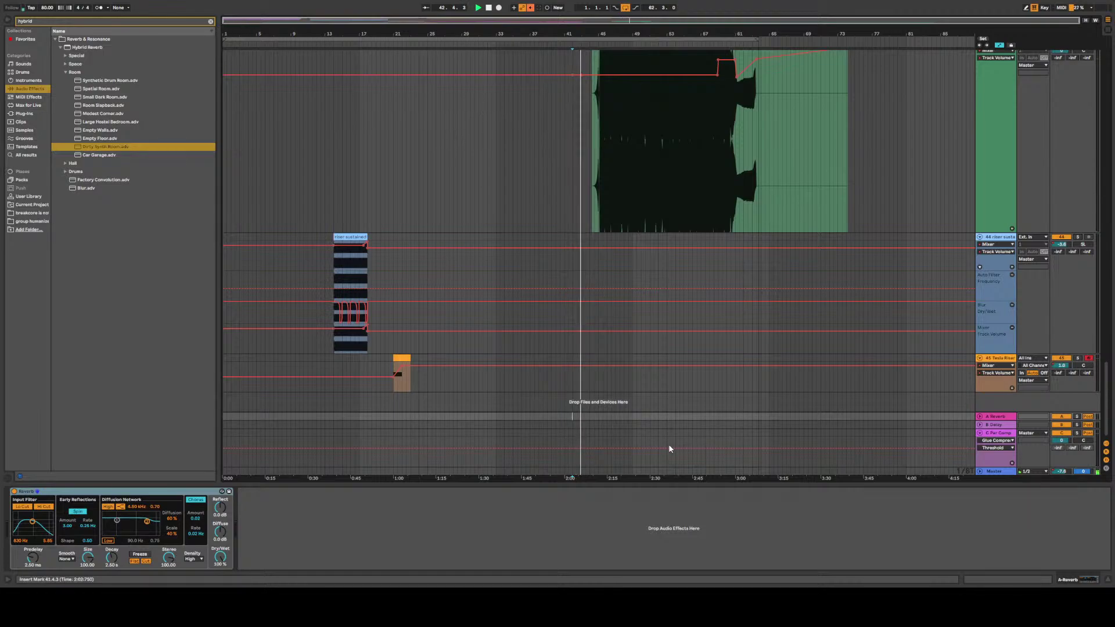
Show the Master track's devices and replay the doubled guitars through the Dirty Synth Room reverb
{"action": "left_click", "coordinate": [644, 471]}
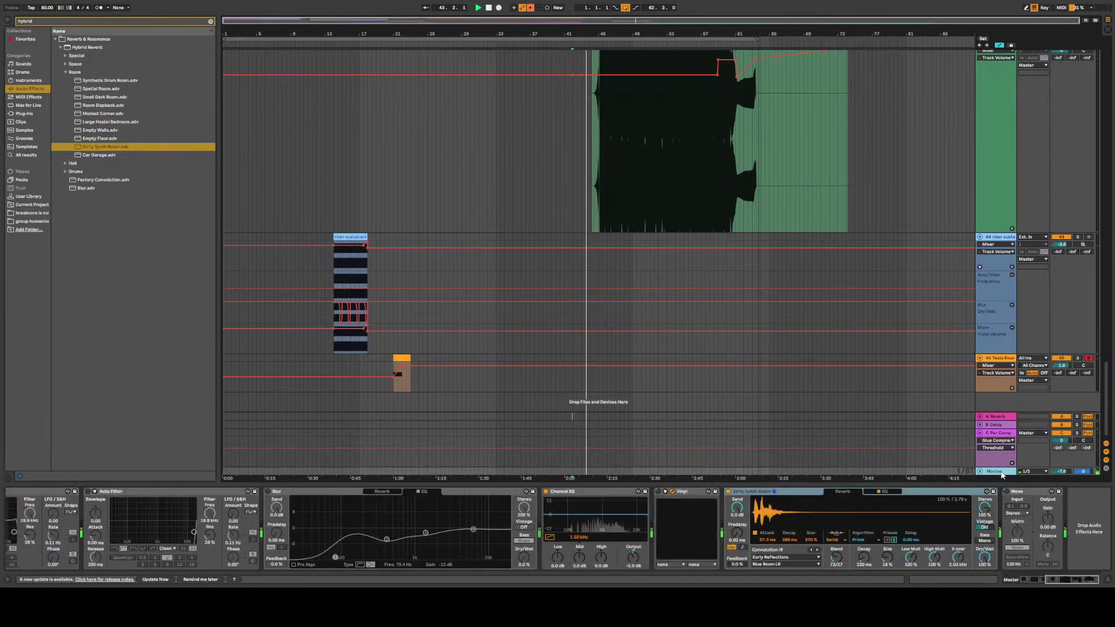
{"action": "key", "text": "space"}
{"action": "key", "text": "space"}
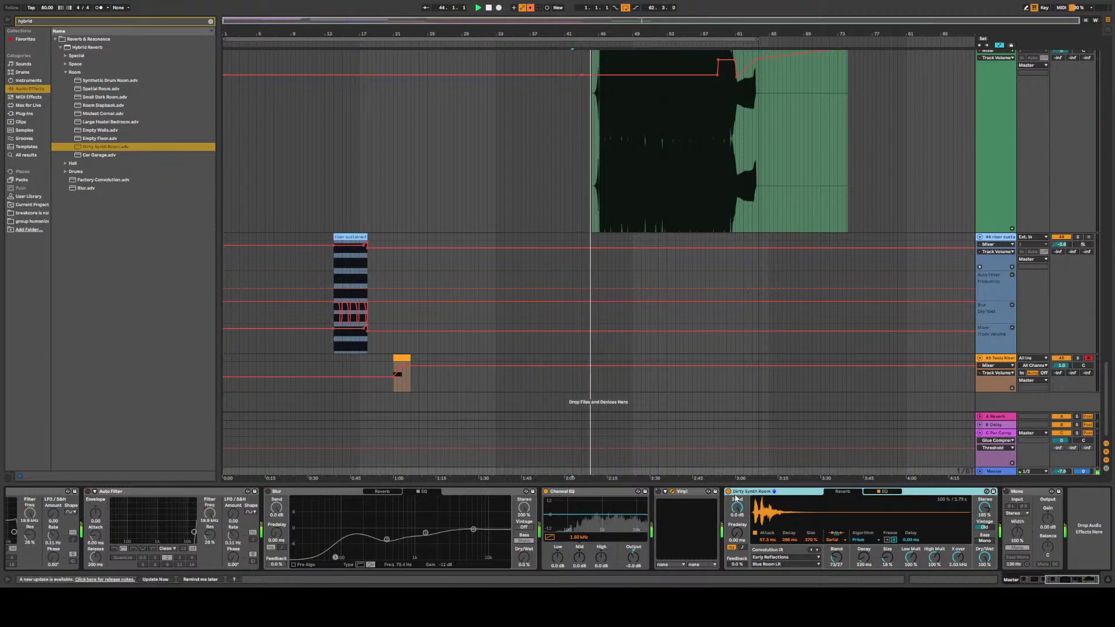
Insert the Room preset Car Garage.adv between Dirty Synth Room and Mono on the Master track and audition it
{"action": "left_click", "coordinate": [97, 156]}
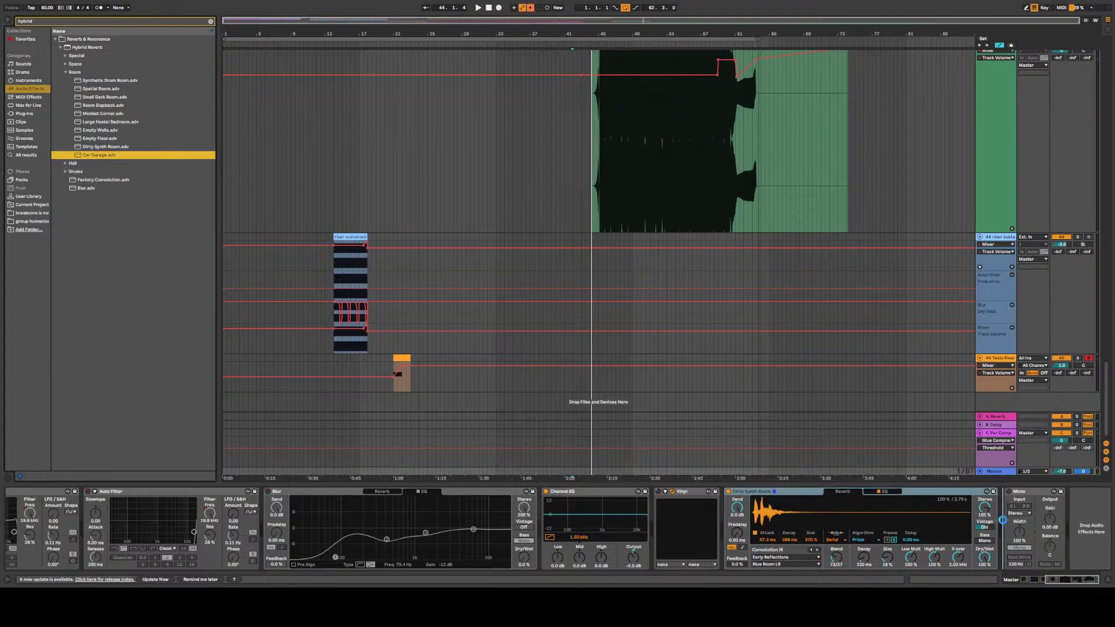
{"action": "left_click_drag", "start_coordinate": [1003, 517], "coordinate": [1003, 517]}
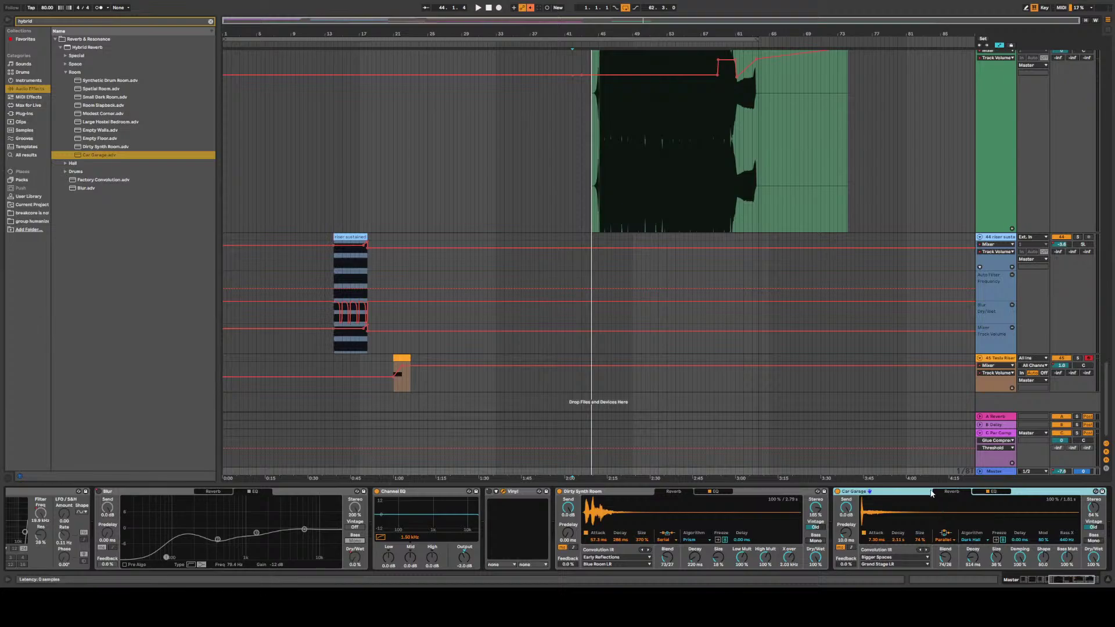
{"action": "key", "text": "space"}
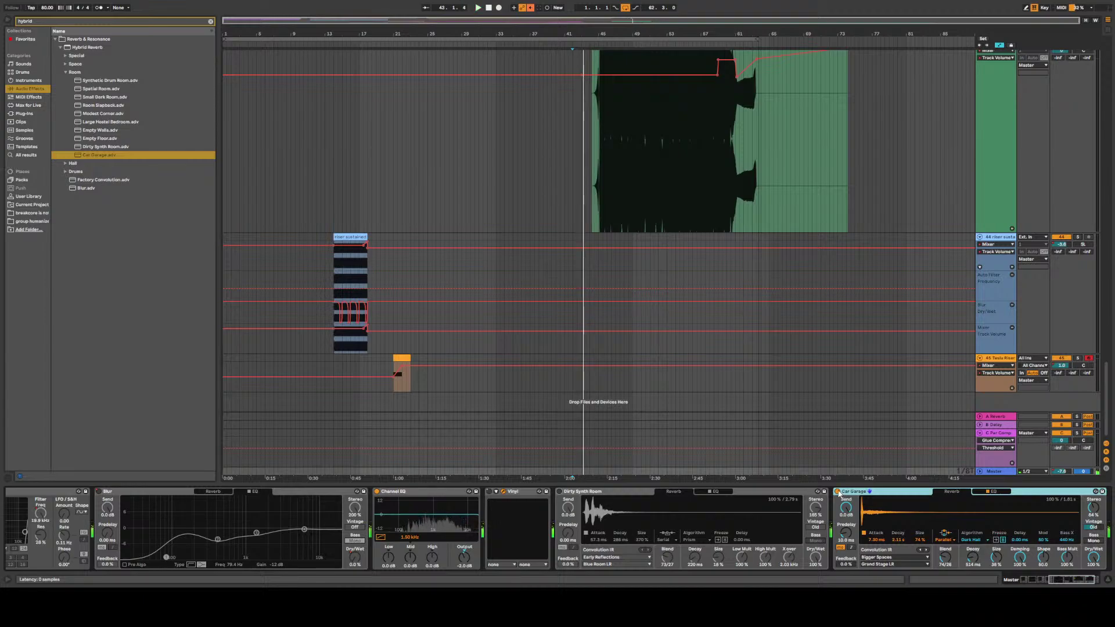
Insert Empty Floor.adv after Car Garage on the Master track, audition it against its bypassed state, and delete it
{"action": "left_click_drag", "start_coordinate": [108, 139], "coordinate": [1068, 543]}
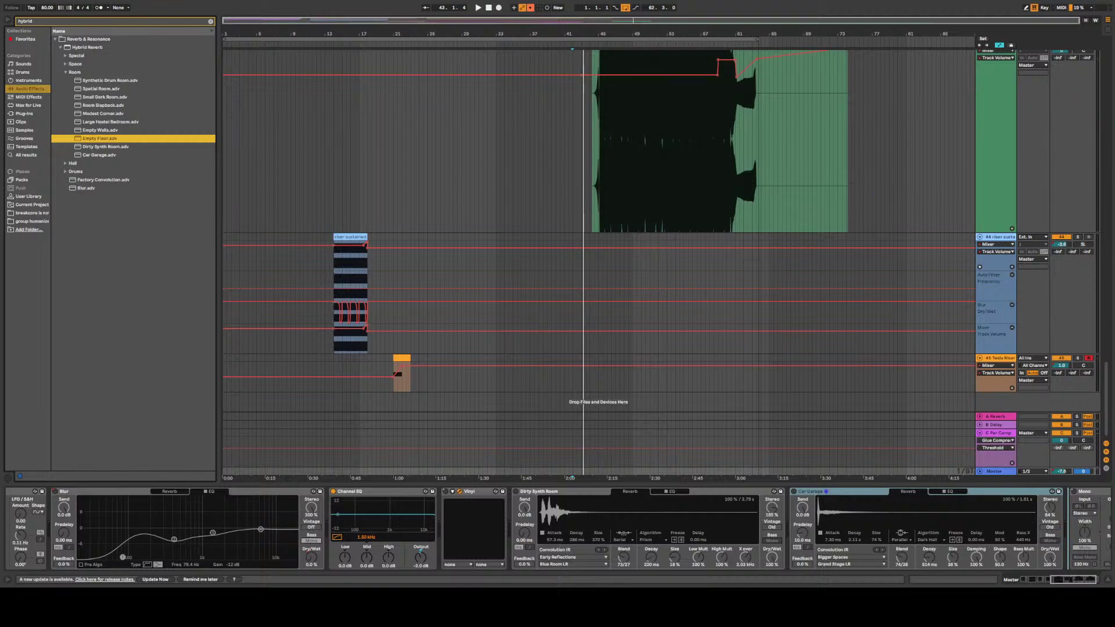
{"action": "left_click_drag", "start_coordinate": [1064, 584], "coordinate": [1104, 582]}
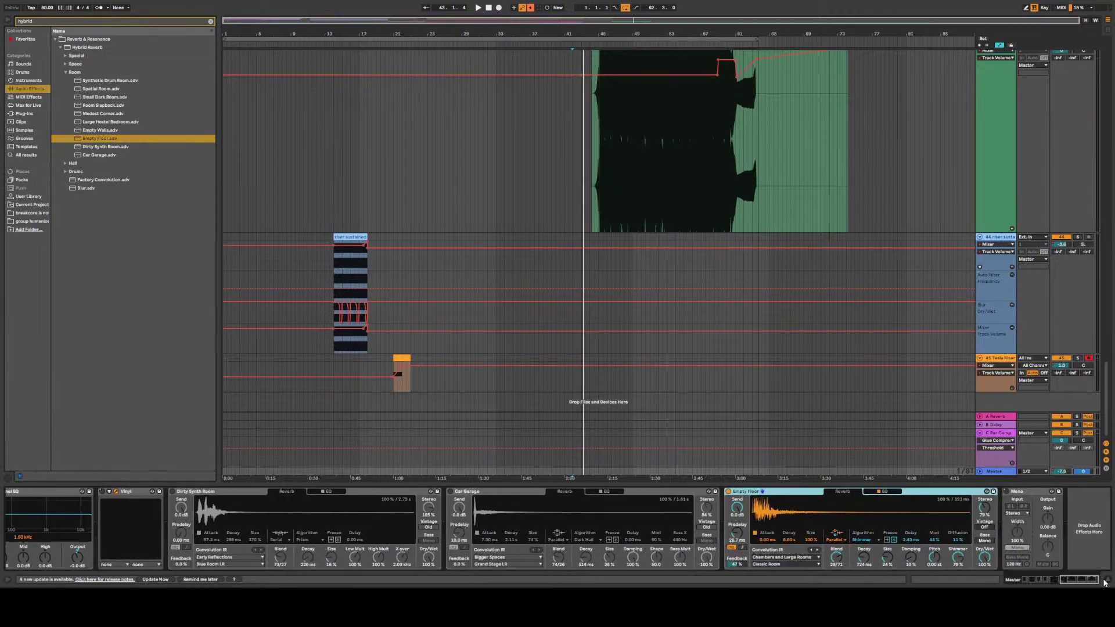
{"action": "key", "text": "space"}
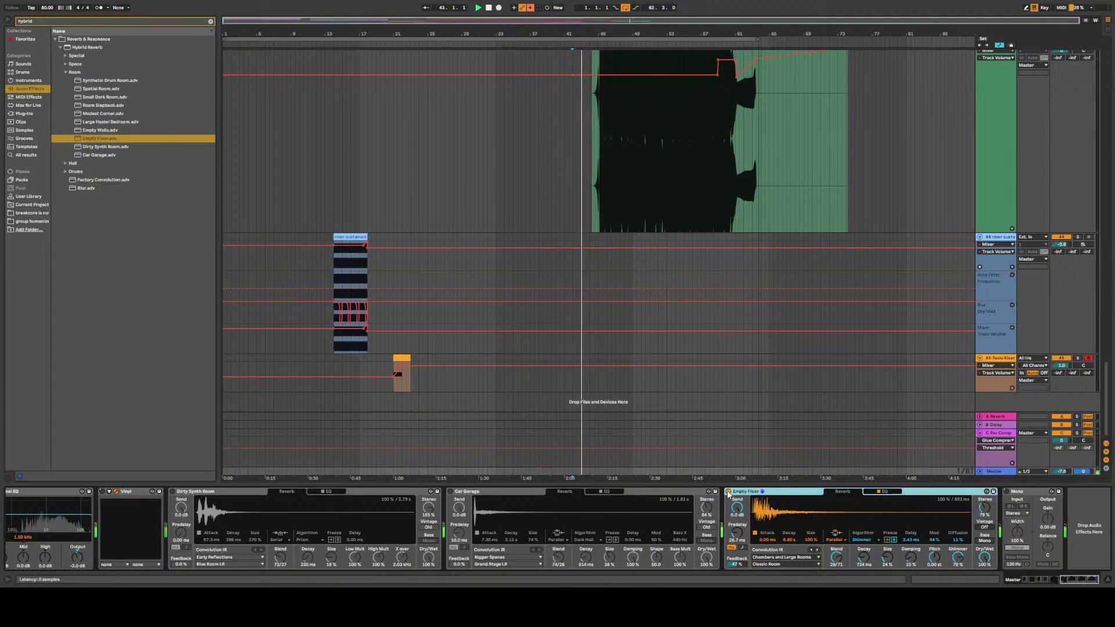
{"action": "key", "text": "space"}
{"action": "left_click", "coordinate": [728, 492]}
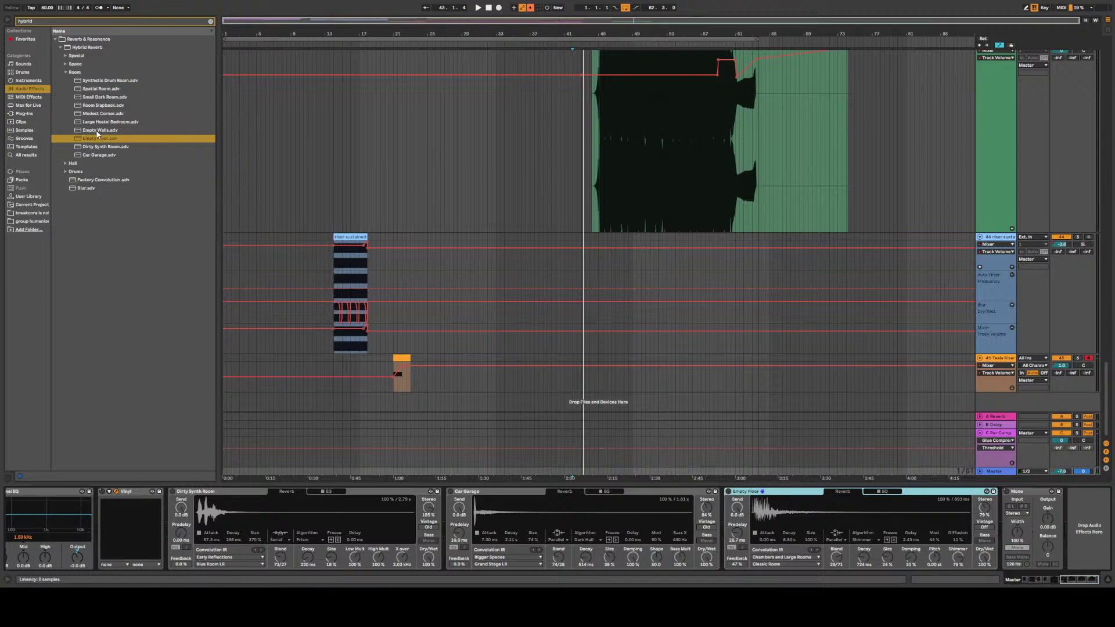
{"action": "key", "text": "Delete"}
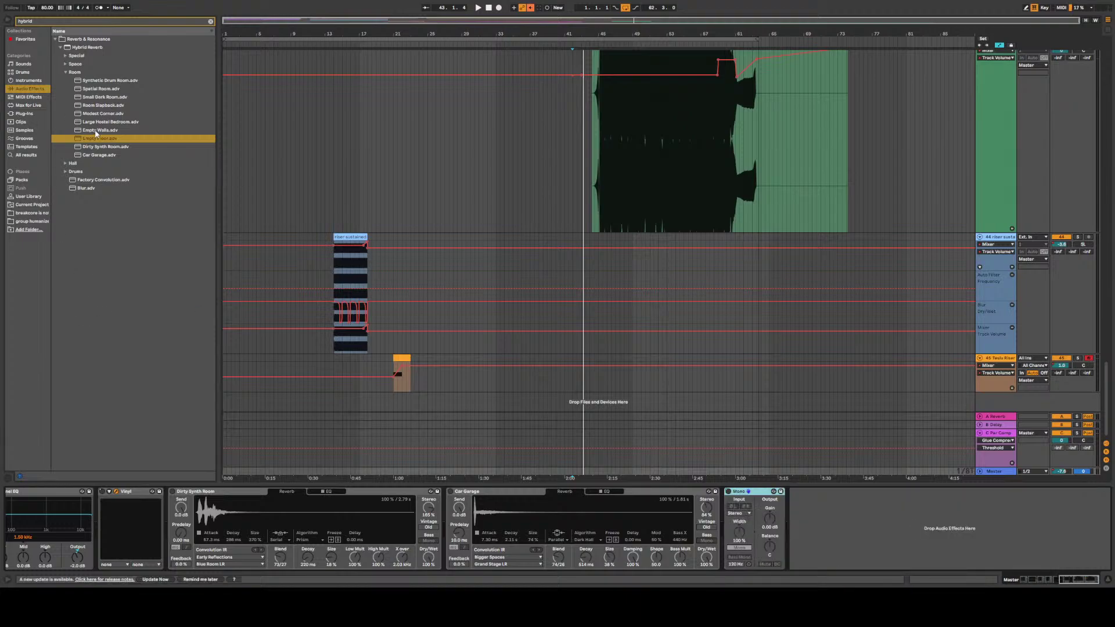
Insert Empty Walls.adv between Car Garage and Mono, audition it on the doubled guitars, and undo the insertion
{"action": "left_click_drag", "start_coordinate": [96, 131], "coordinate": [730, 534]}
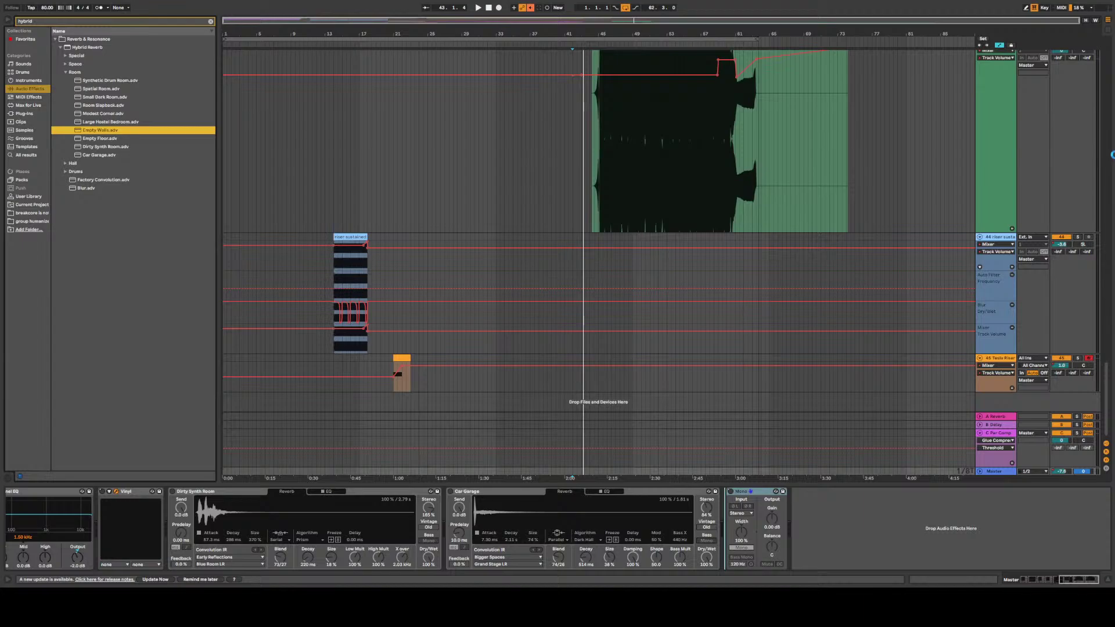
{"action": "left_click_drag", "start_coordinate": [730, 534], "coordinate": [749, 526]}
{"action": "key", "text": "space"}
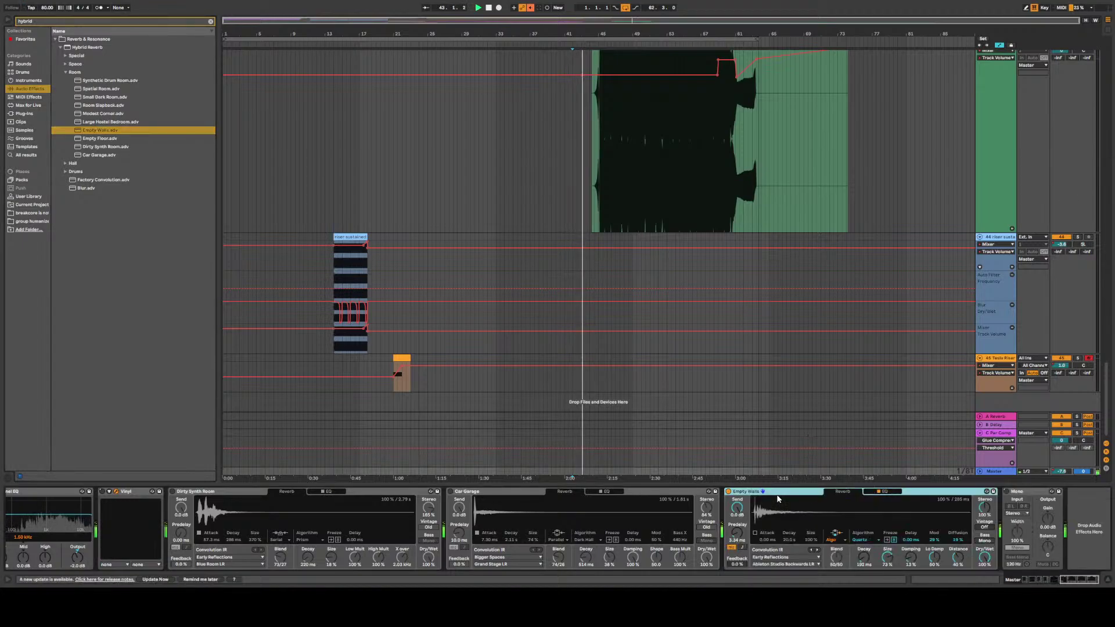
{"action": "key", "text": "ctrl+z"}
Insert the Large Hostel Bedroom.adv preset between Car Garage and Mono, audition it, and deactivate it
{"action": "left_click", "coordinate": [90, 123]}
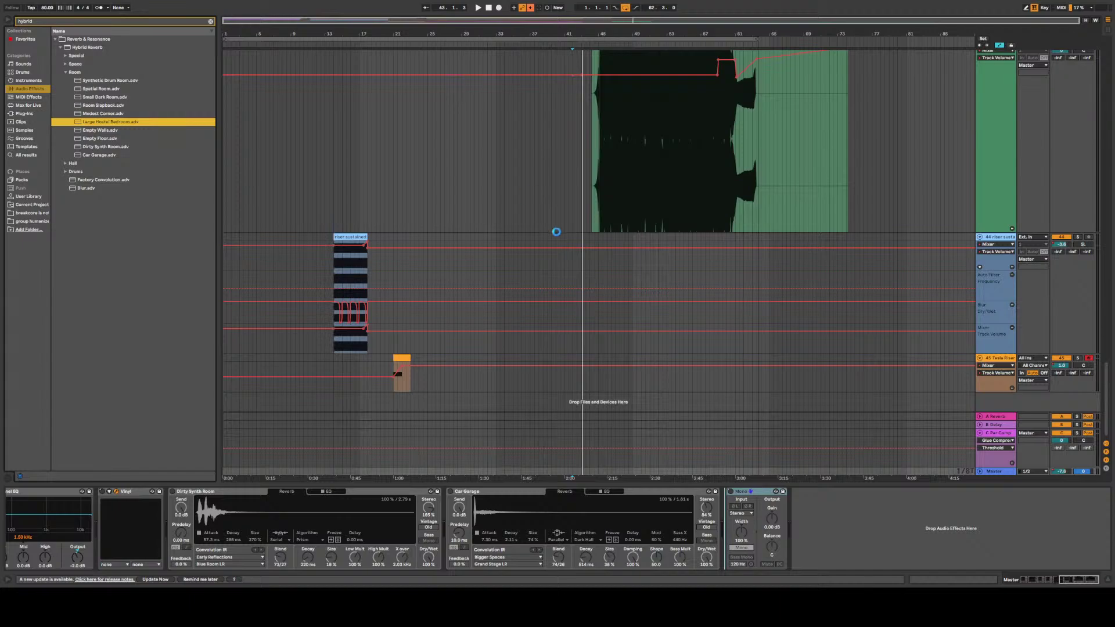
{"action": "key", "text": "Return"}
{"action": "key", "text": "space"}
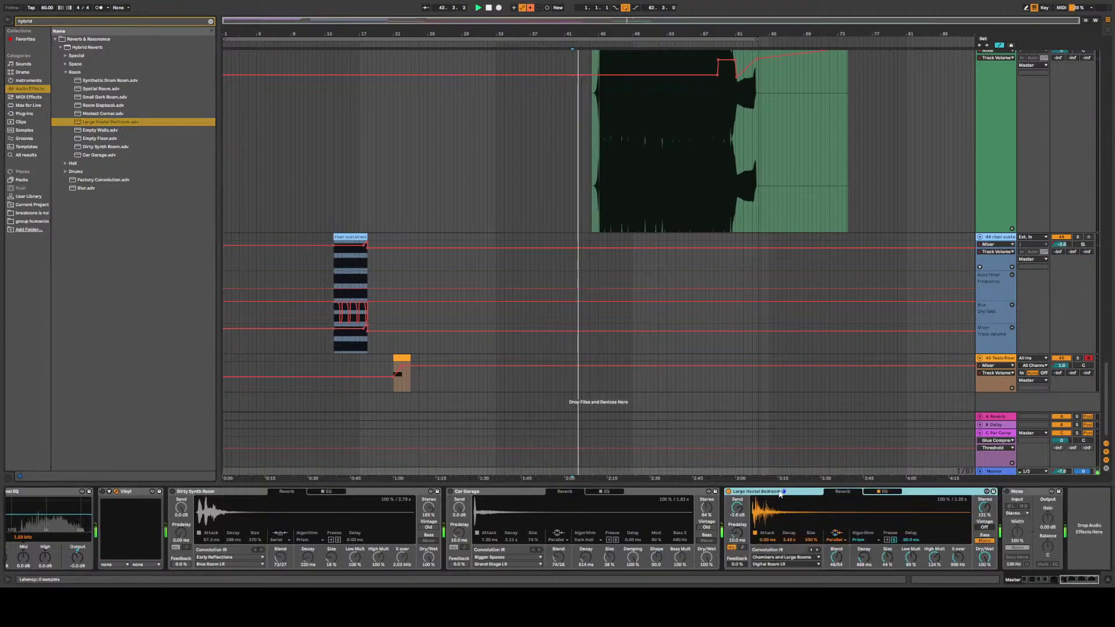
{"action": "left_click", "coordinate": [729, 492]}
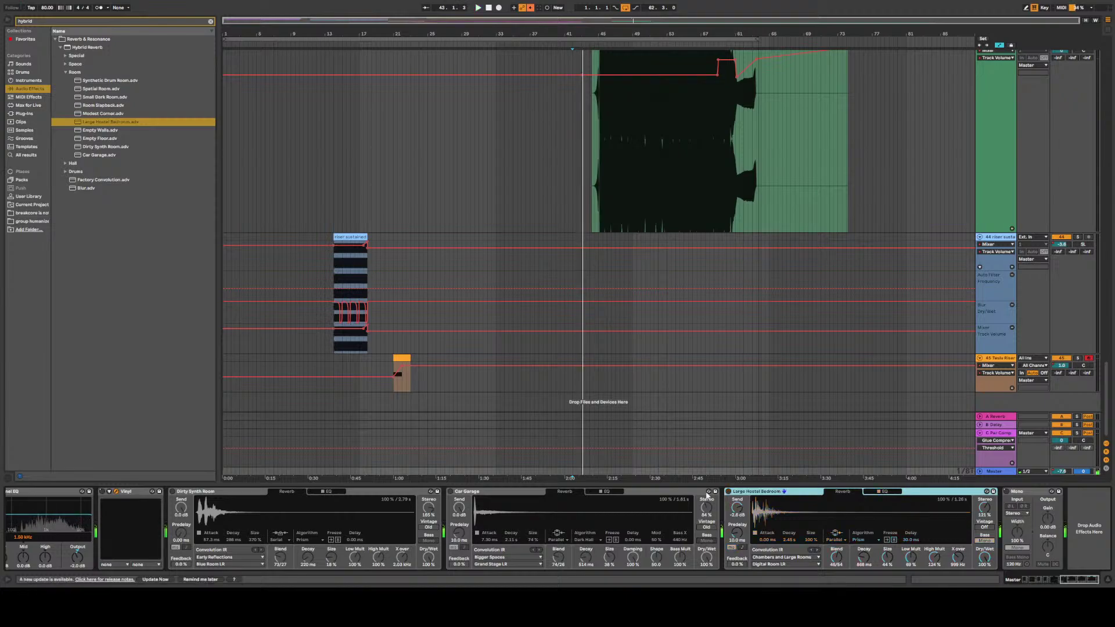
Reactivate Dirty Synth Room on the Master track and shift its Blend to 83/17 while listening
{"action": "left_click", "coordinate": [172, 491]}
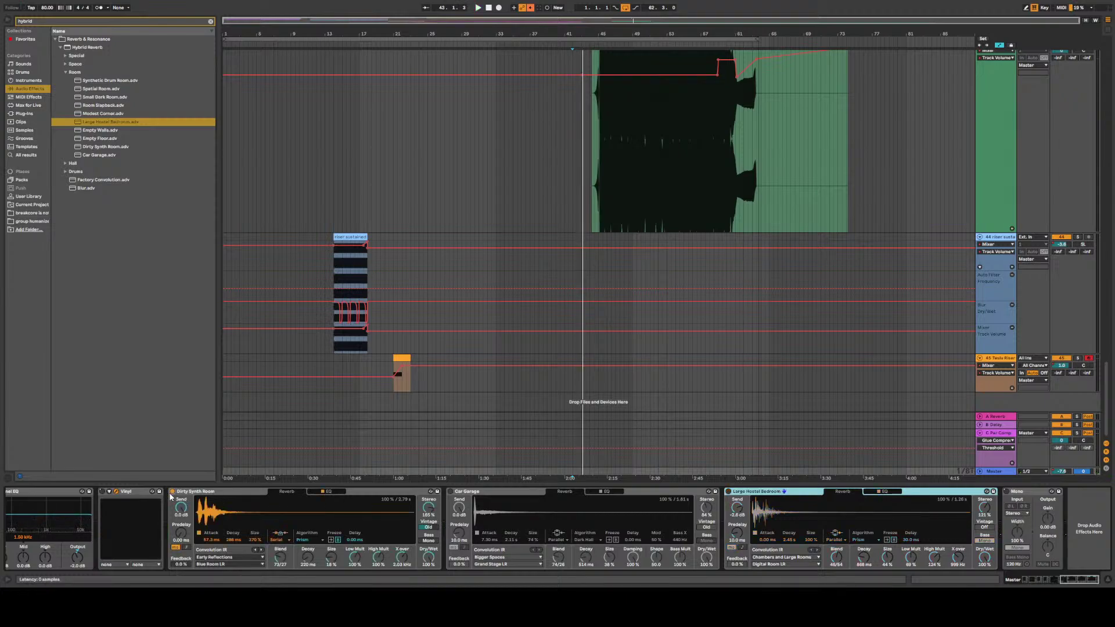
{"action": "key", "text": "space"}
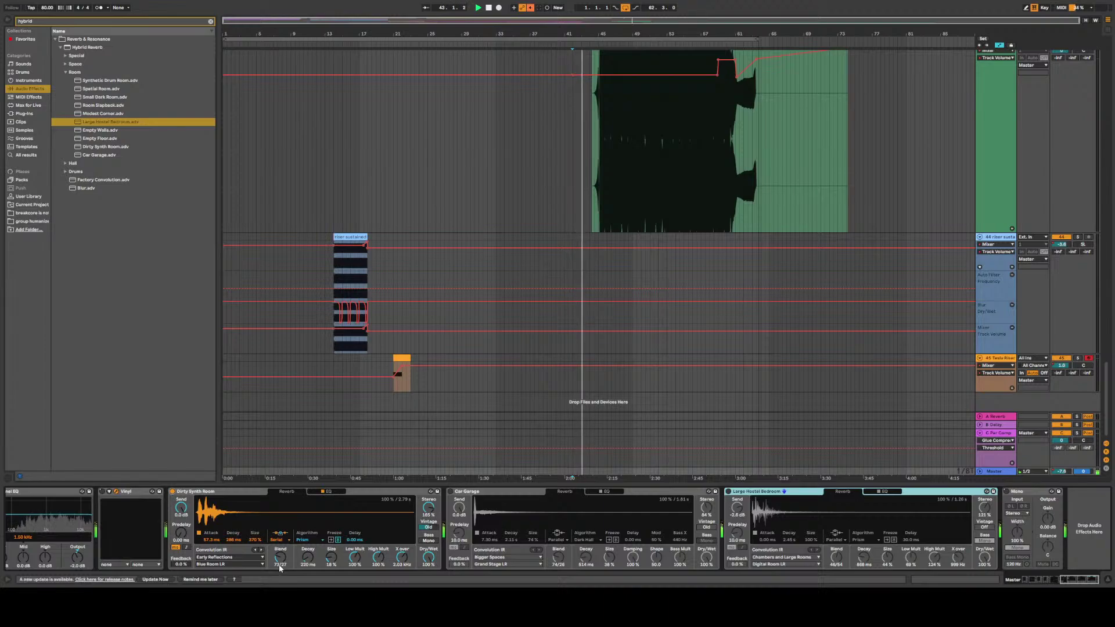
{"action": "left_click_drag", "start_coordinate": [280, 559], "coordinate": [281, 586]}
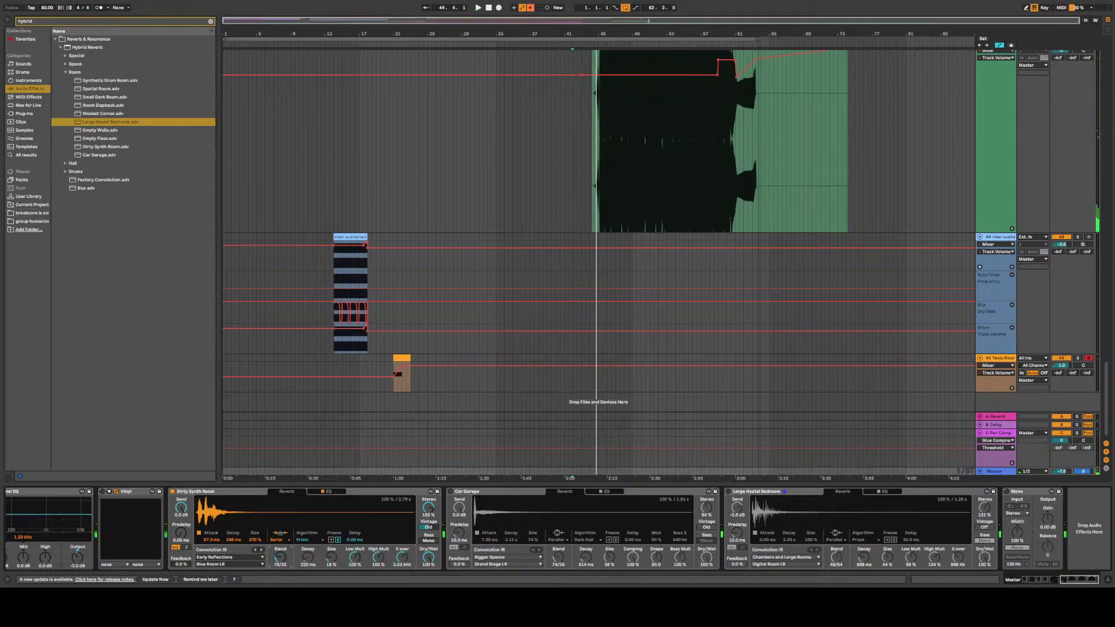
{"action": "key", "text": "space"}
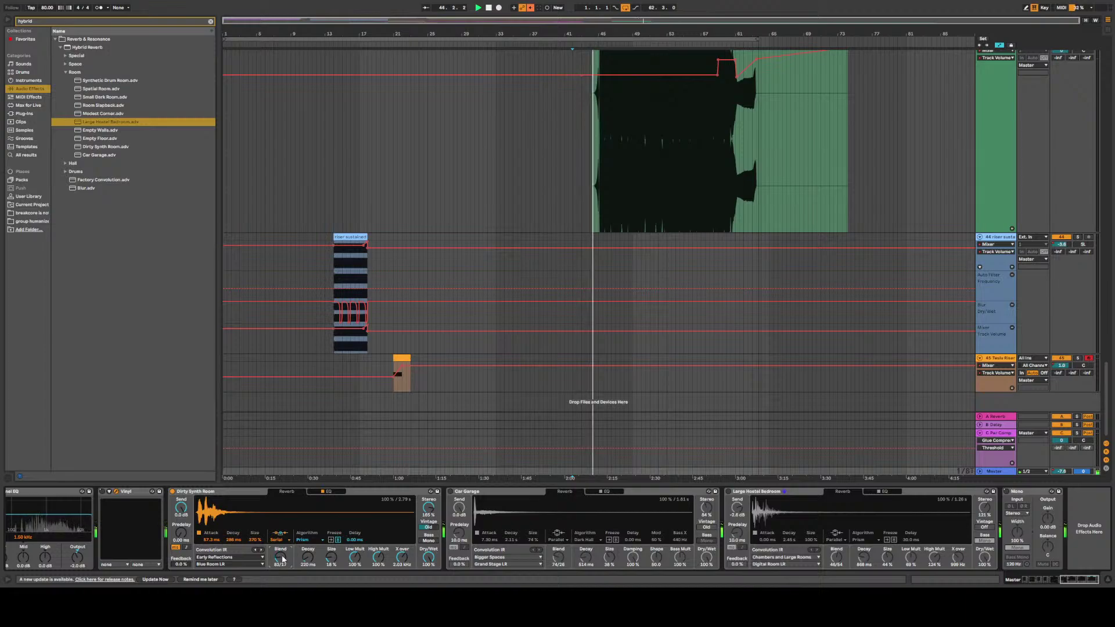
Replay the doubled guitars from bar 41, comparing Dirty Synth Room bypassed and active
{"action": "key", "text": "space"}
{"action": "key", "text": "space"}
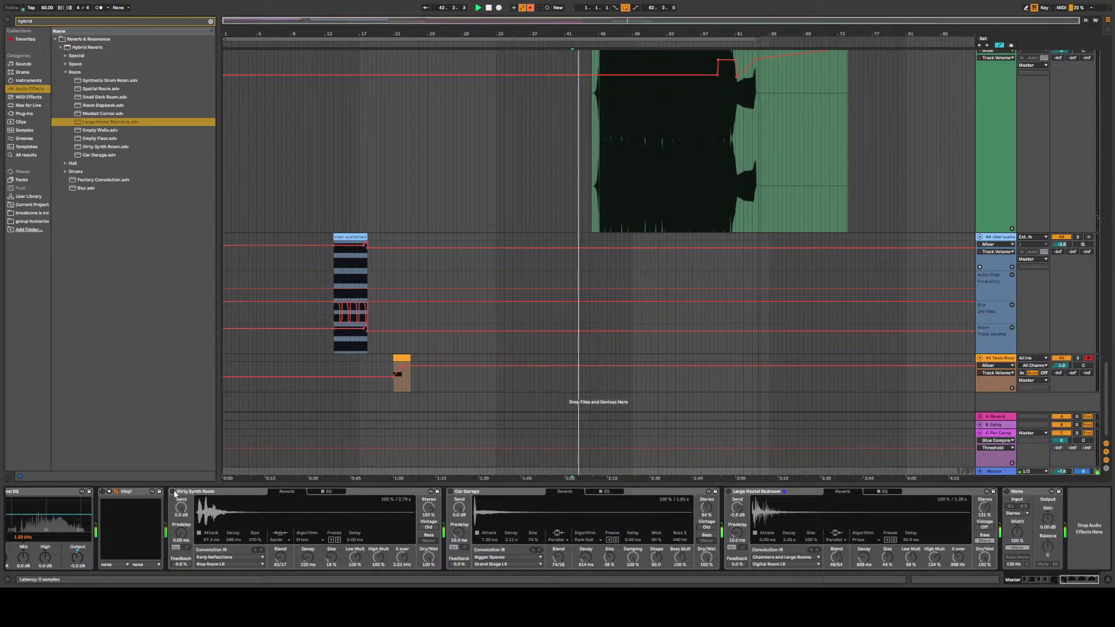
{"action": "left_click", "coordinate": [173, 491]}
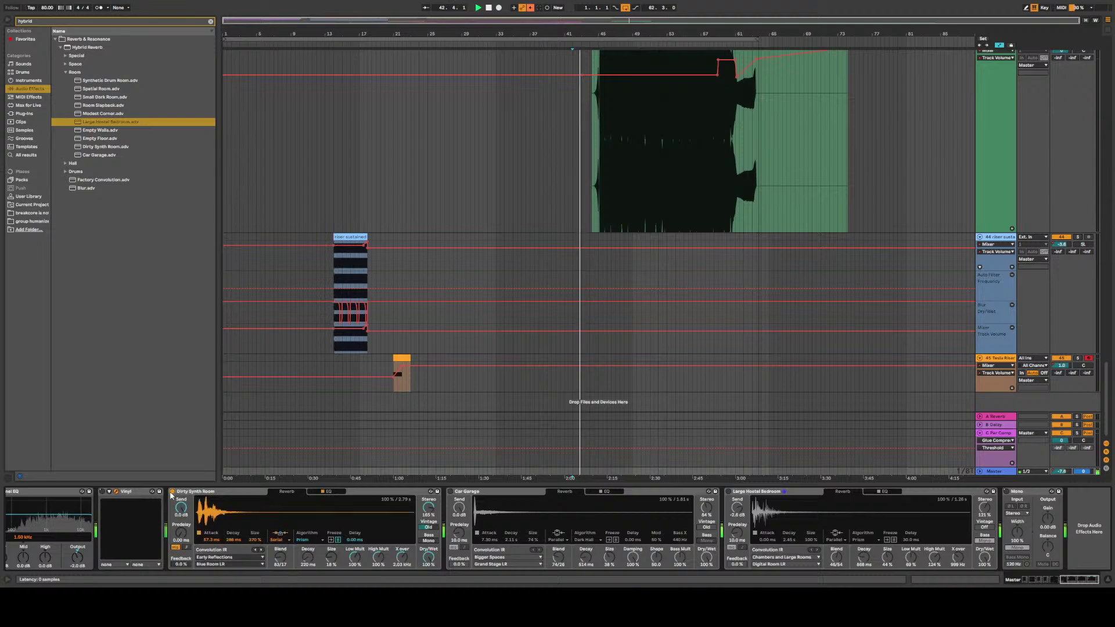
Check Mono, activate Vinyl on the Master track, and replay the transition from the end of bar 41
{"action": "left_click", "coordinate": [1006, 492]}
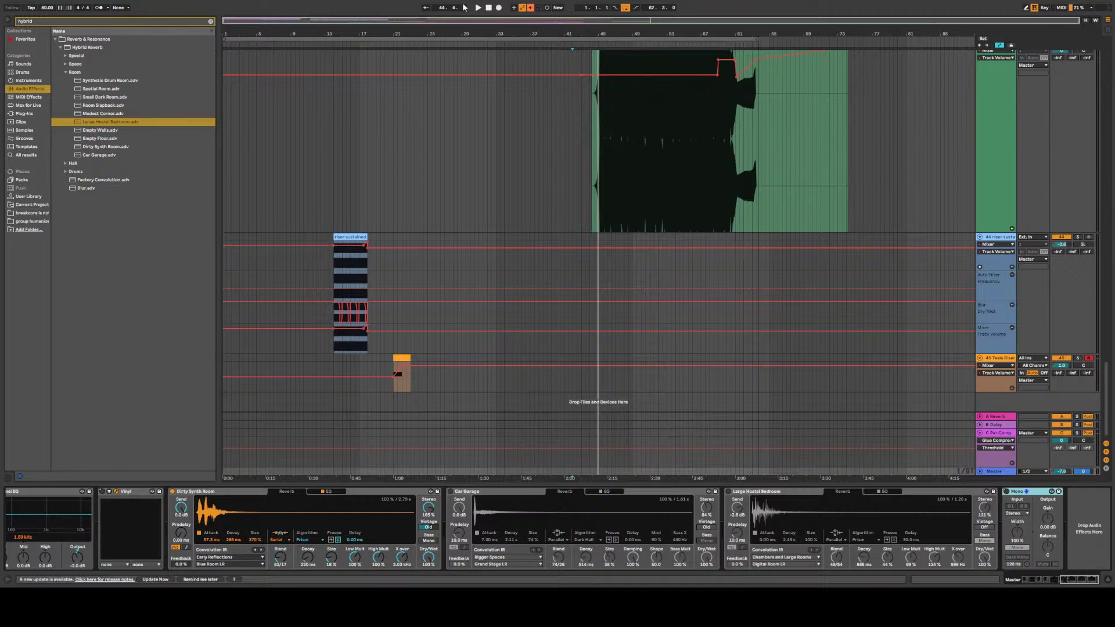
{"action": "left_click", "coordinate": [103, 492]}
{"action": "key", "text": "space"}
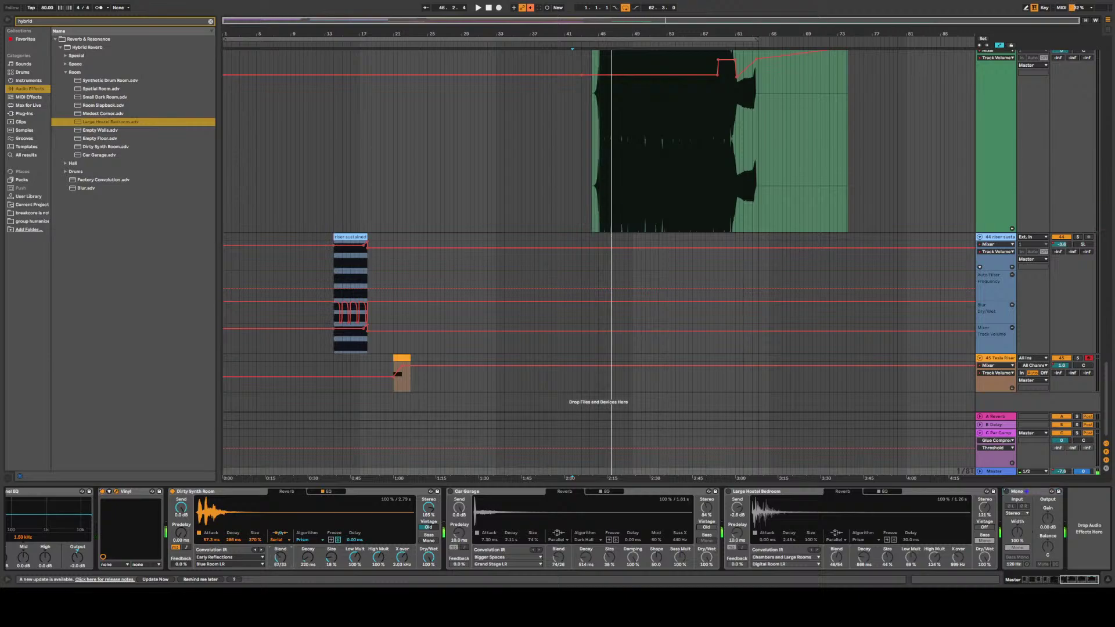
{"action": "key", "text": "space"}
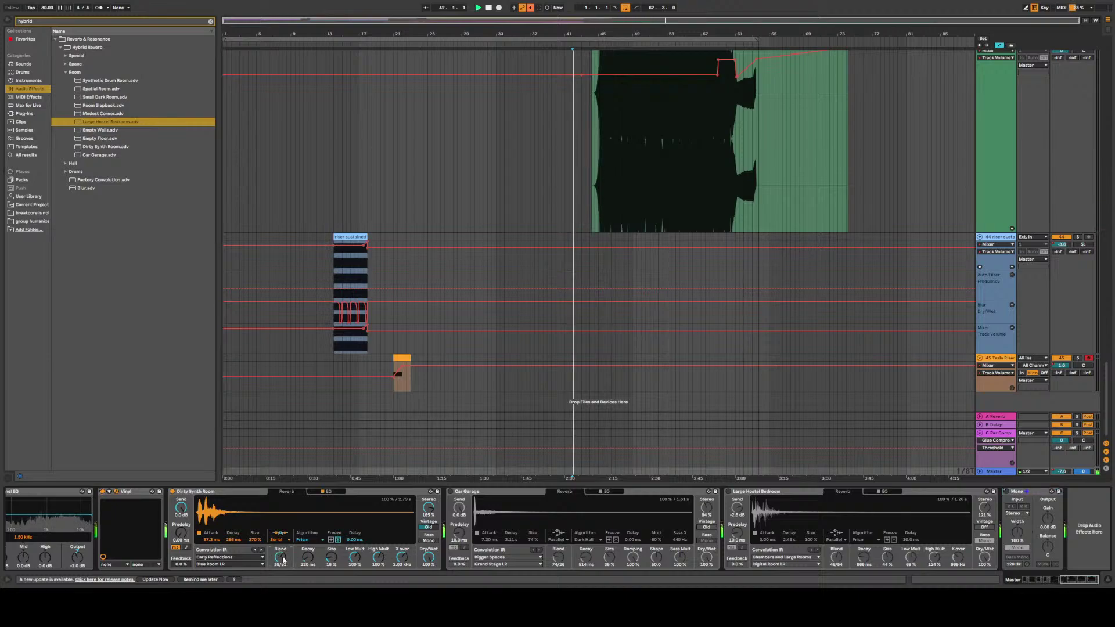
Try Dirty Synth Room's Blend at 100/0, set it to 83/17, and replay the transition
{"action": "left_click_drag", "start_coordinate": [283, 559], "coordinate": [283, 523]}
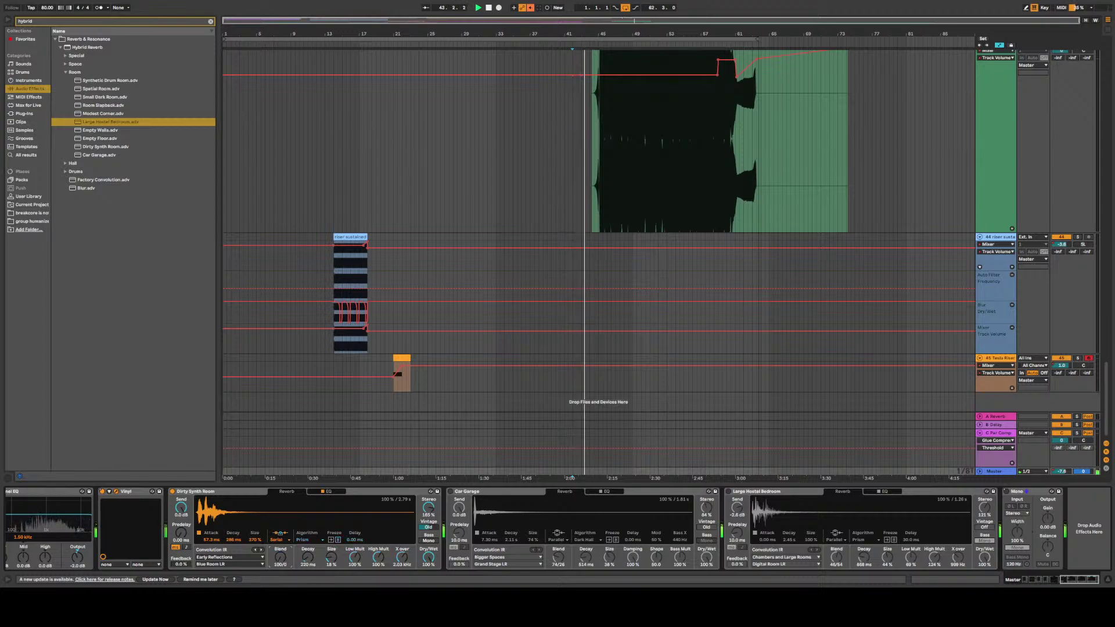
{"action": "left_click_drag", "start_coordinate": [283, 559], "coordinate": [284, 561]}
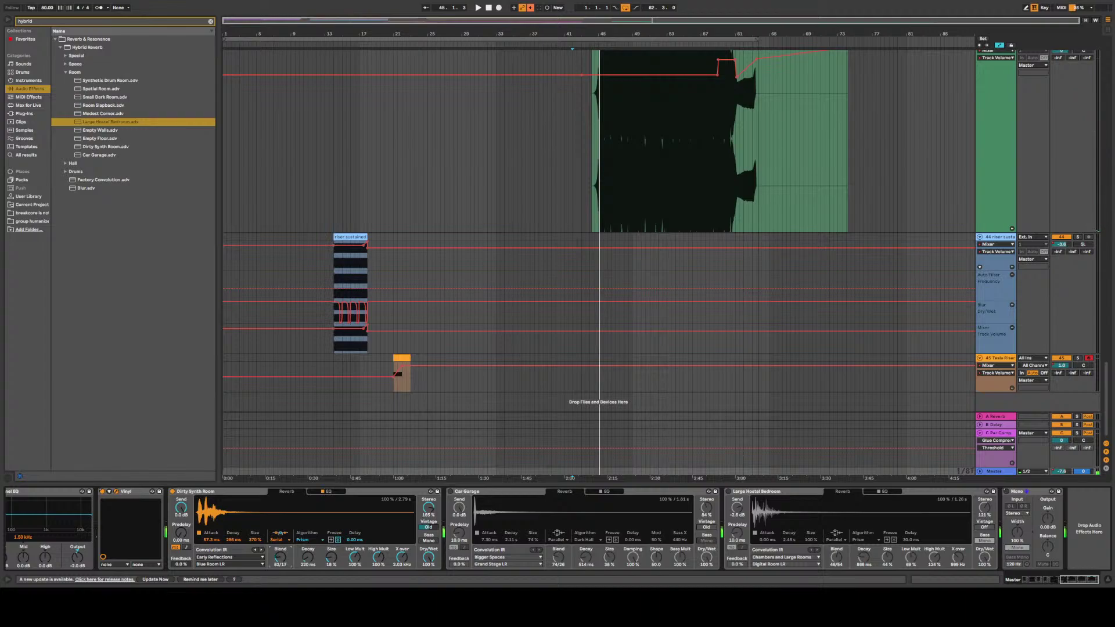
{"action": "key", "text": "space"}
{"action": "key", "text": "space"}
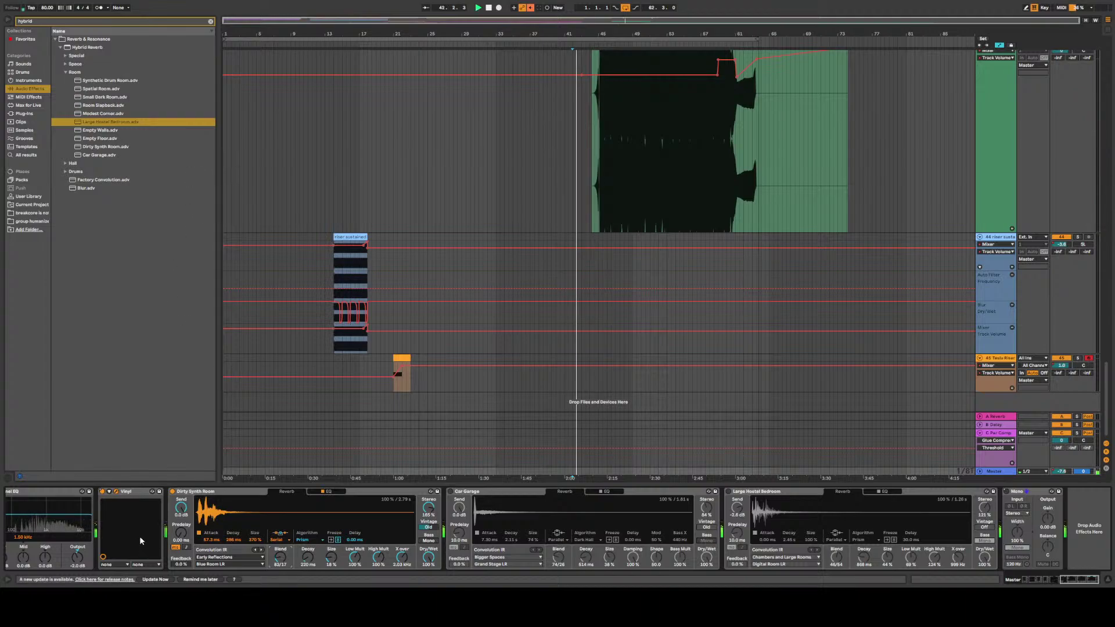
Toggle Vinyl on the Master track and replay the transition from bar 41 to compare its effect
{"action": "left_click", "coordinate": [103, 493]}
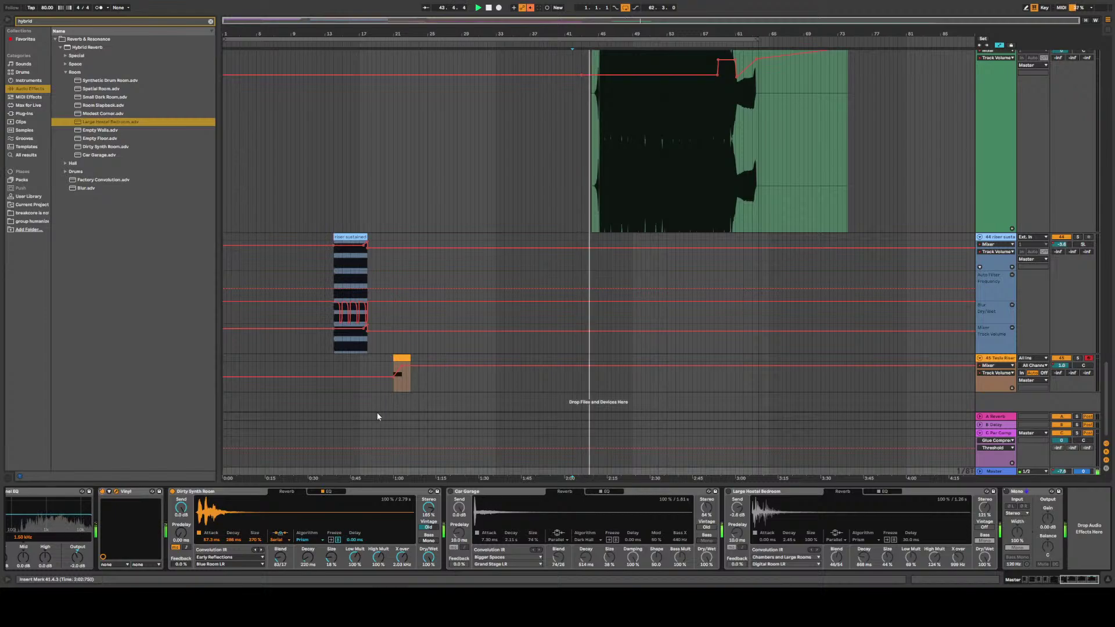
{"action": "left_click", "coordinate": [357, 376]}
{"action": "left_click", "coordinate": [397, 374]}
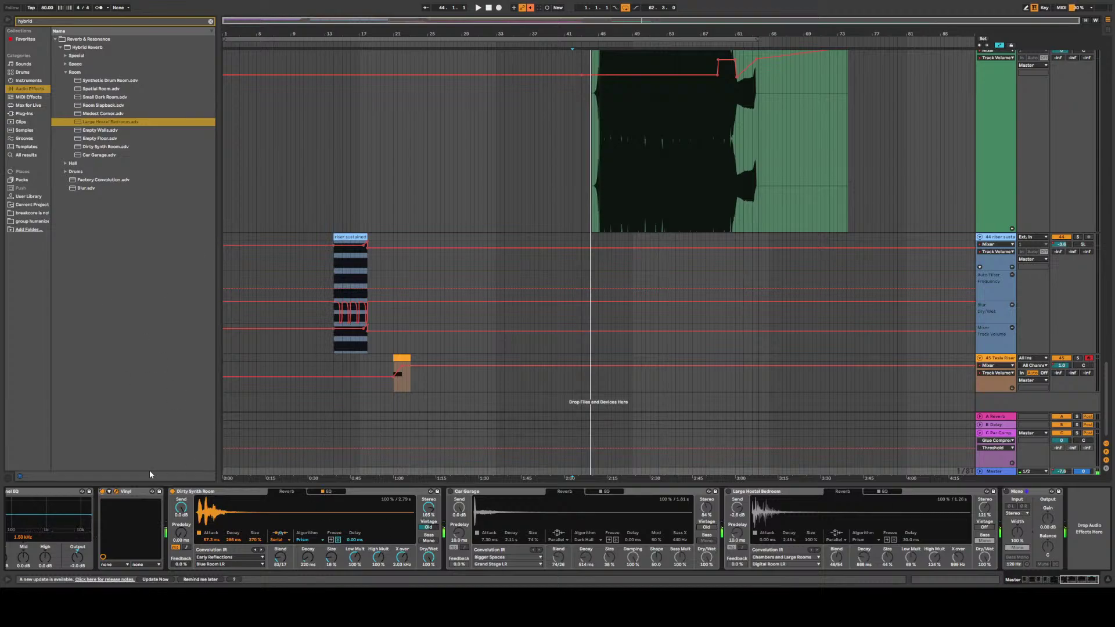
{"action": "left_click", "coordinate": [102, 492]}
{"action": "key", "text": "space"}
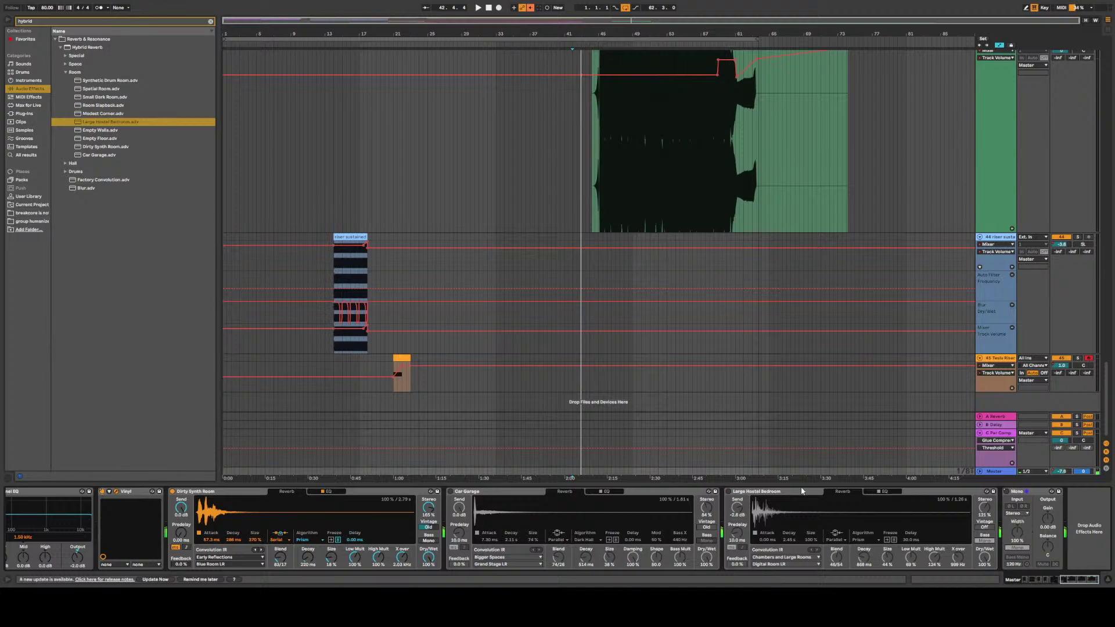
{"action": "key", "text": "space"}
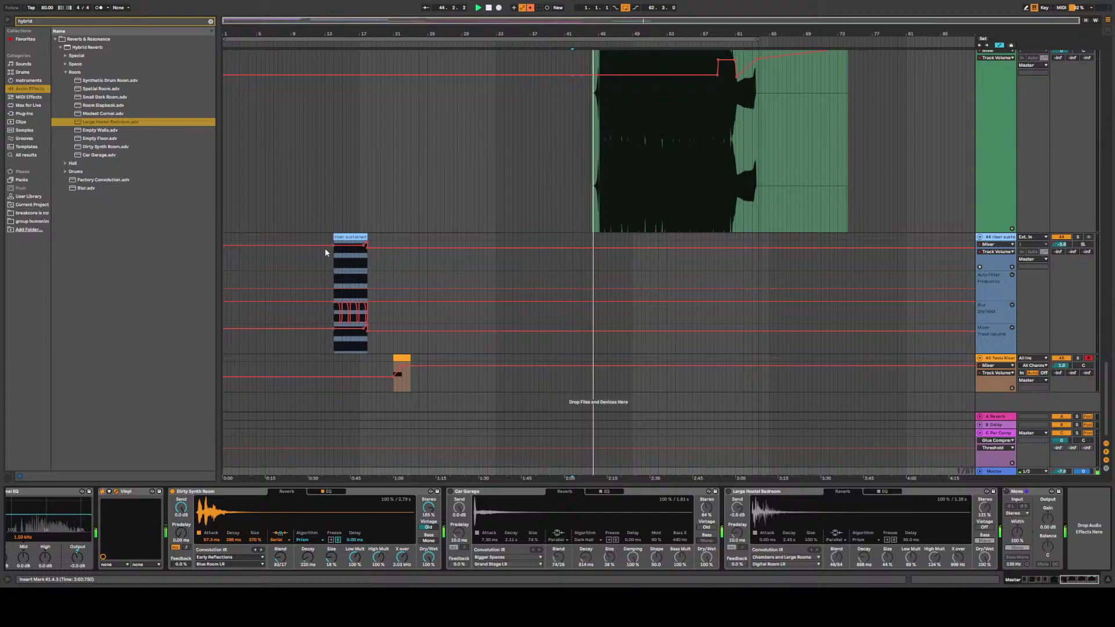
Play from the end of bar 24 and compare the Master track with Mono switched on and off
{"action": "left_click", "coordinate": [427, 414]}
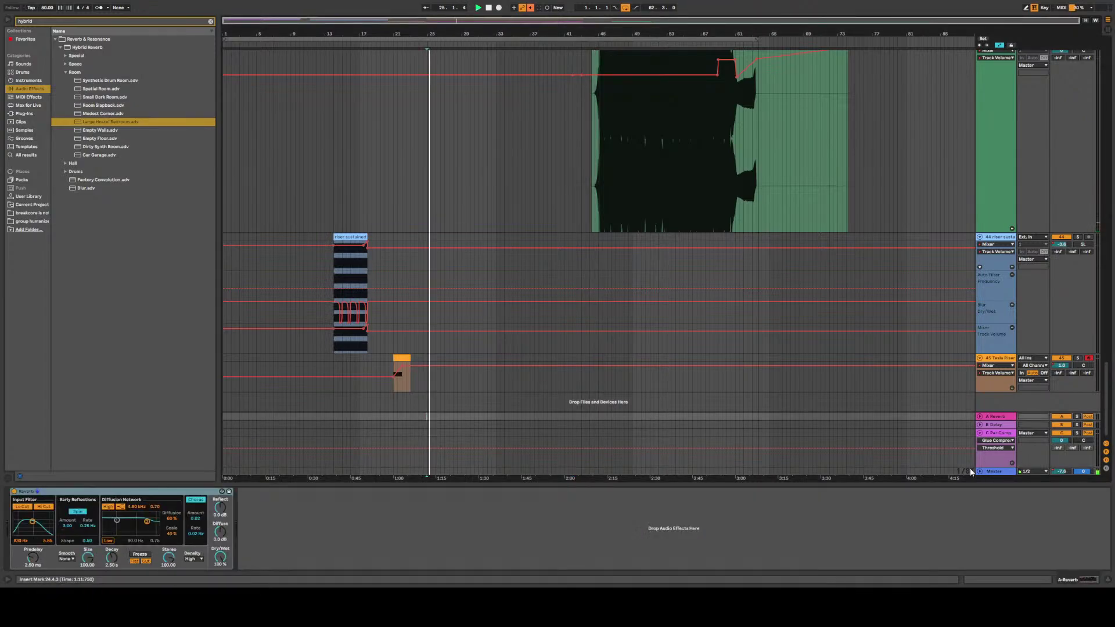
{"action": "left_click", "coordinate": [988, 471]}
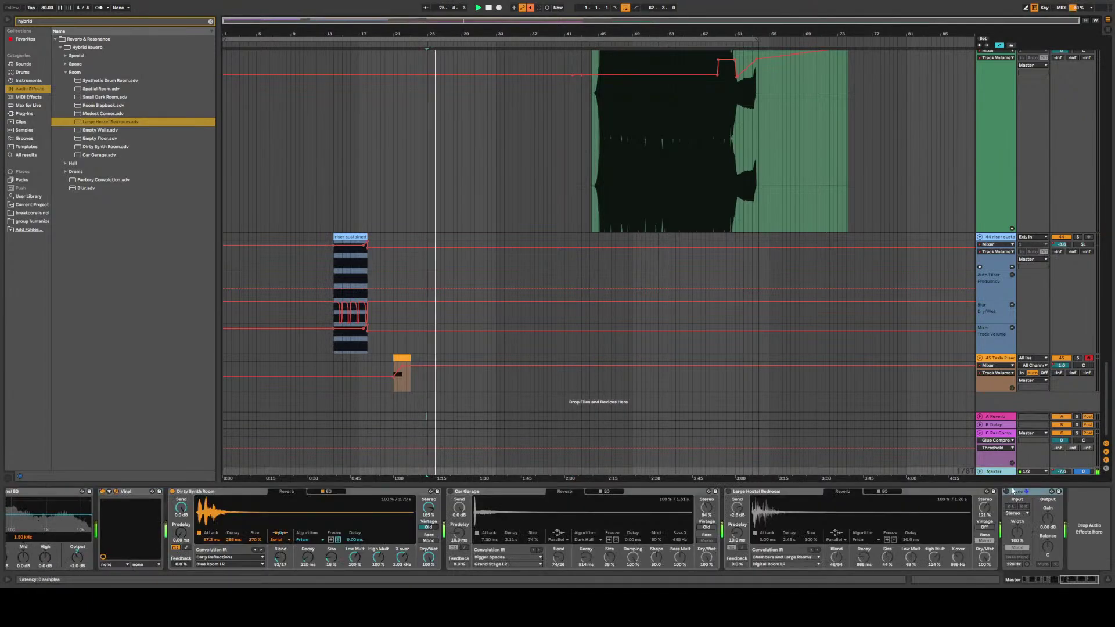
{"action": "left_click", "coordinate": [1006, 492]}
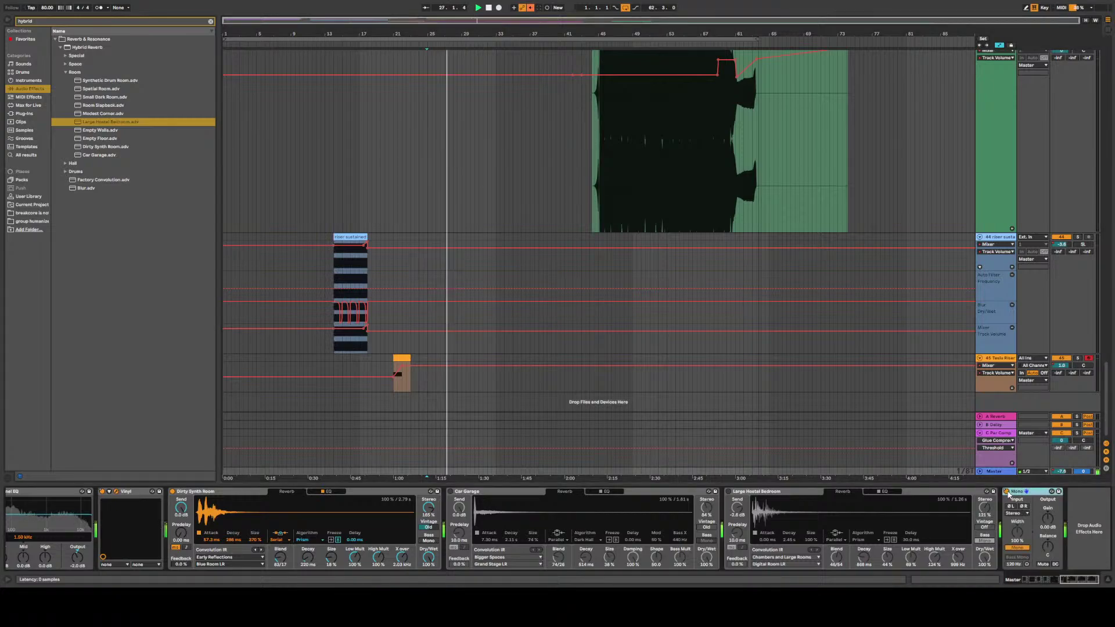
{"action": "left_click", "coordinate": [1006, 491]}
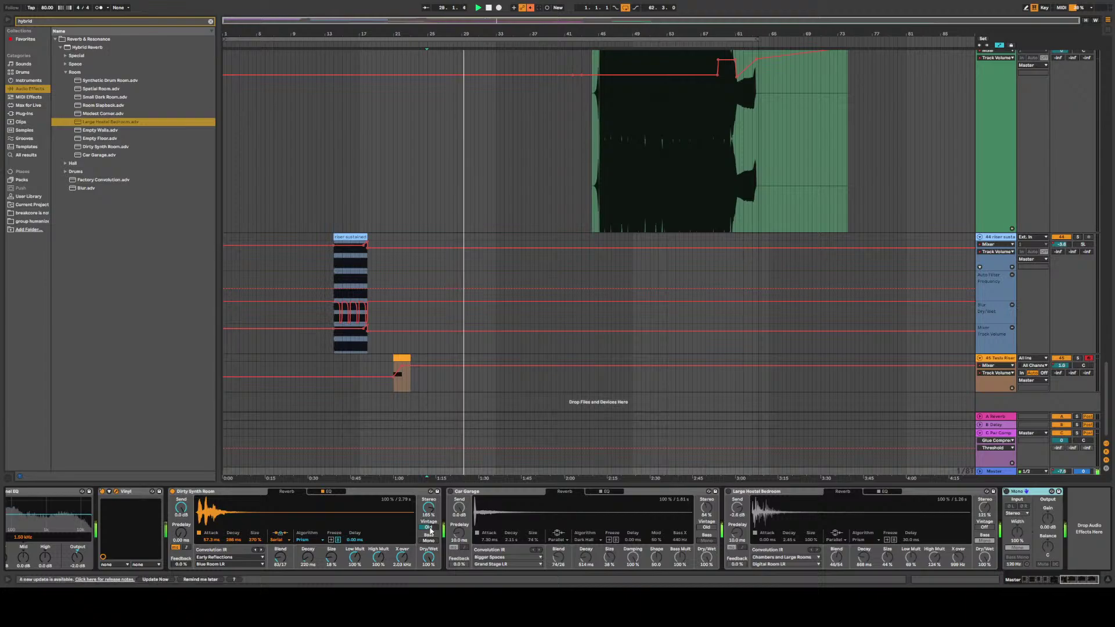
Audition Dirty Synth Room's Stereo width between 0% and 200% during playback, and set it to 165%
{"action": "left_click_drag", "start_coordinate": [428, 508], "coordinate": [428, 537]}
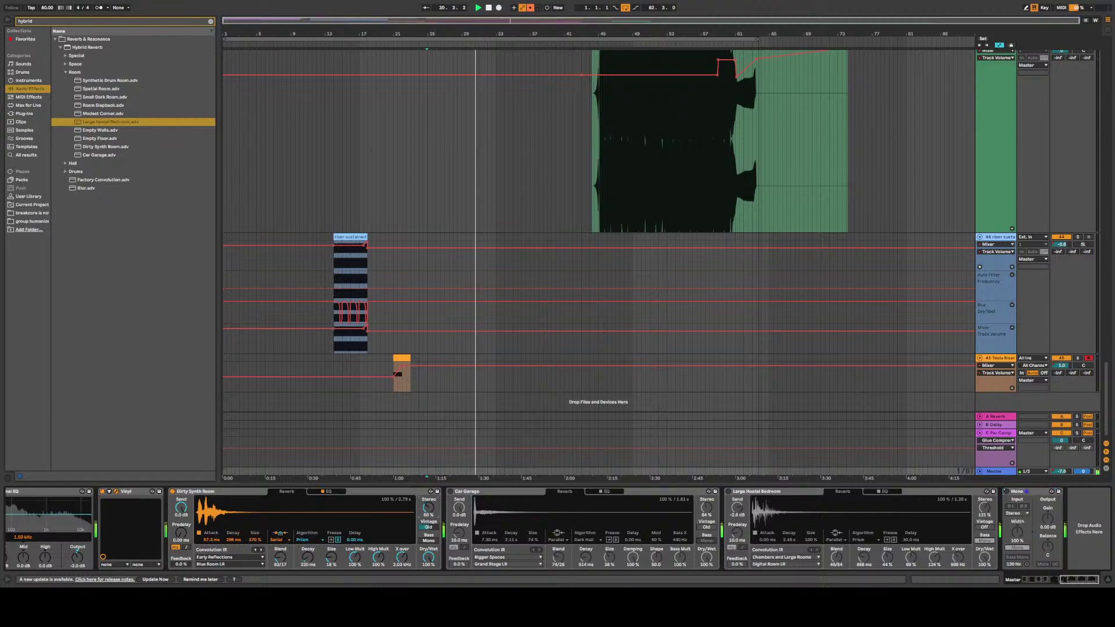
{"action": "scroll", "coordinate": [427, 509], "scroll_direction": "up", "scroll_amount": 9}
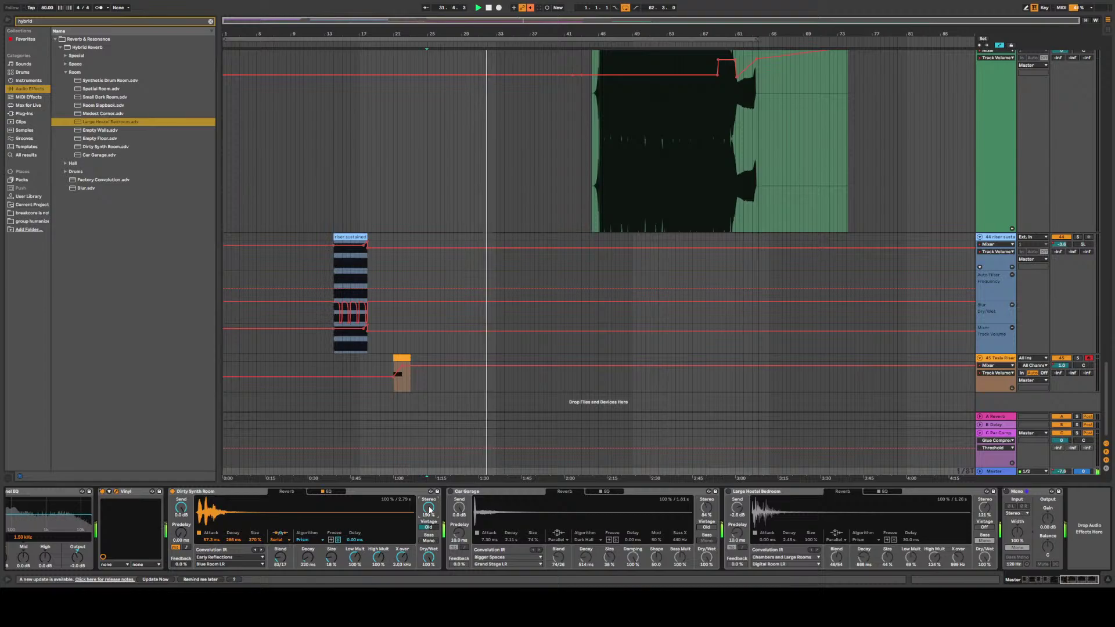
{"action": "scroll", "coordinate": [429, 510], "scroll_direction": "down", "scroll_amount": 10}
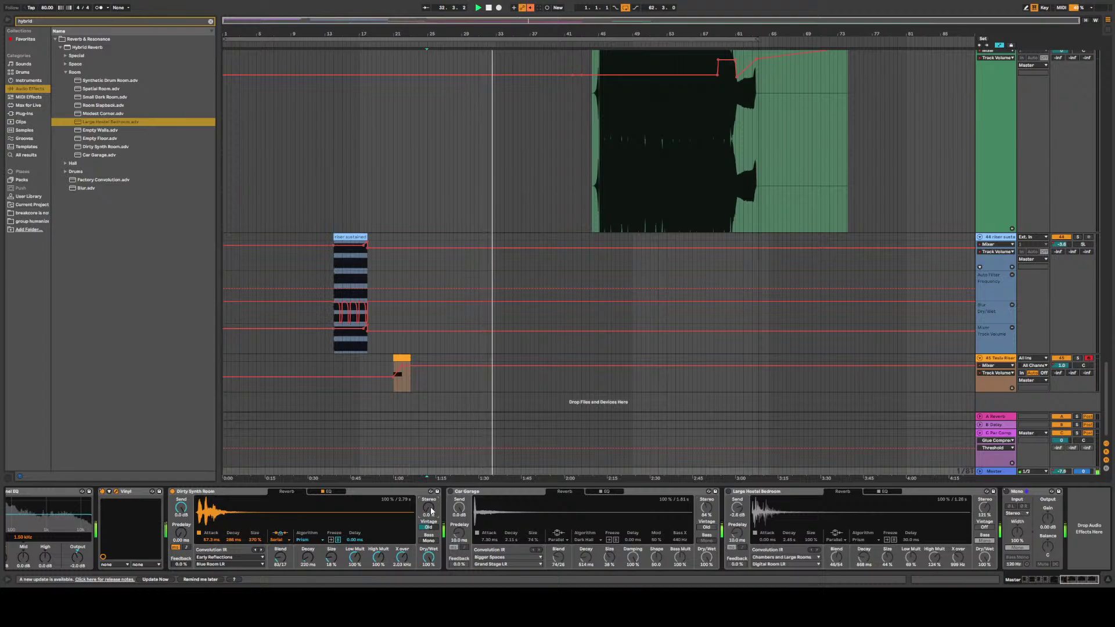
{"action": "scroll", "coordinate": [429, 510], "scroll_direction": "up", "scroll_amount": 7}
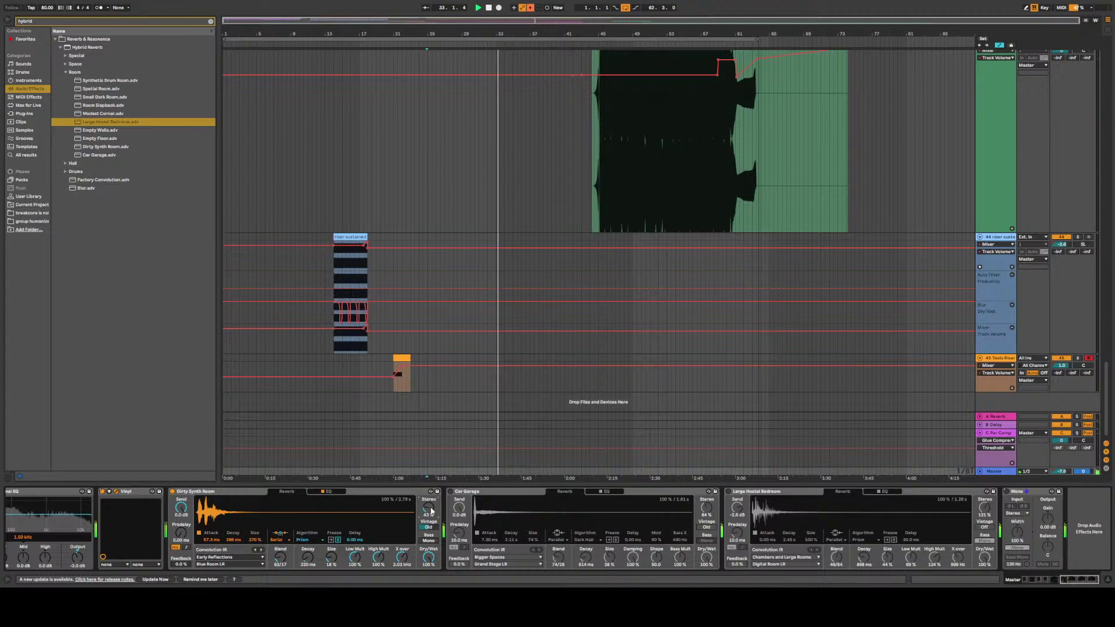
{"action": "scroll", "coordinate": [429, 510], "scroll_direction": "up", "scroll_amount": 10}
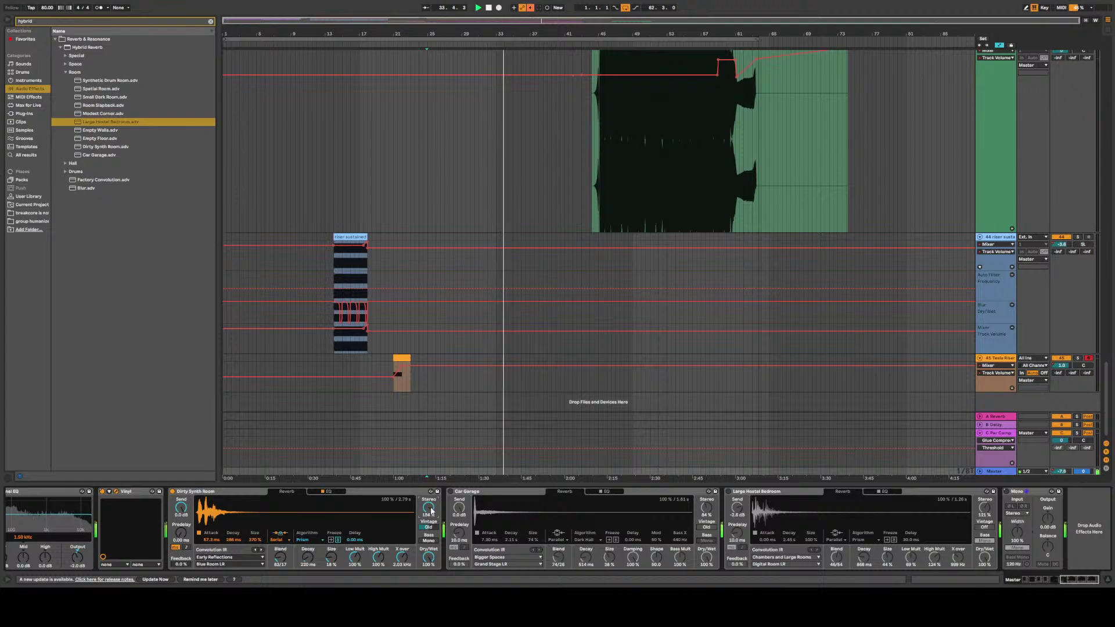
{"action": "scroll", "coordinate": [431, 511], "scroll_direction": "down", "scroll_amount": 8}
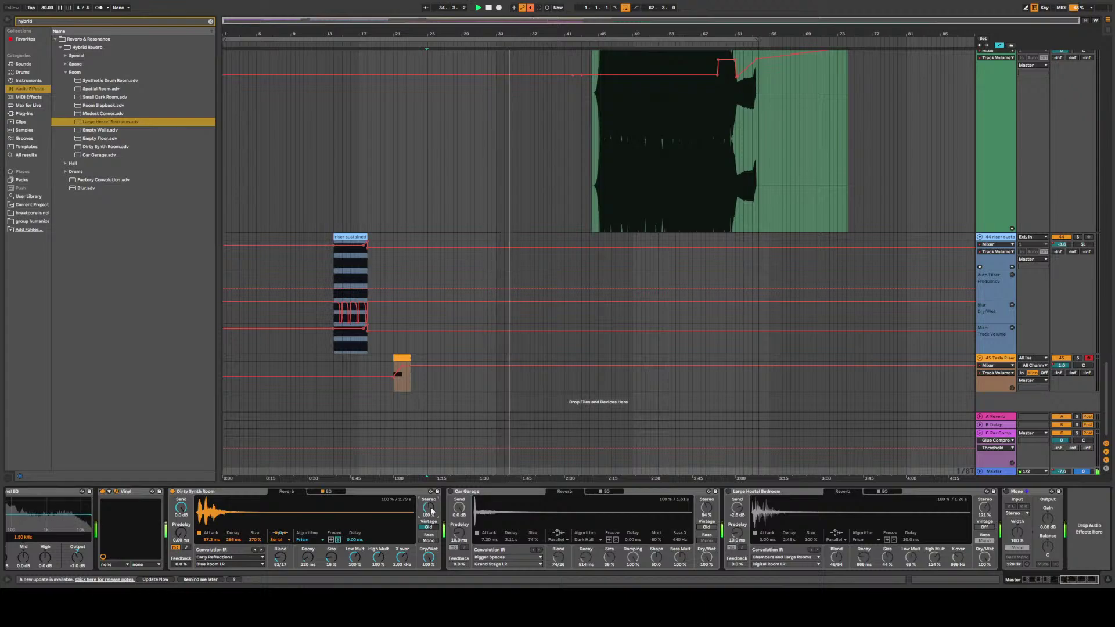
{"action": "scroll", "coordinate": [431, 511], "scroll_direction": "up", "scroll_amount": 3}
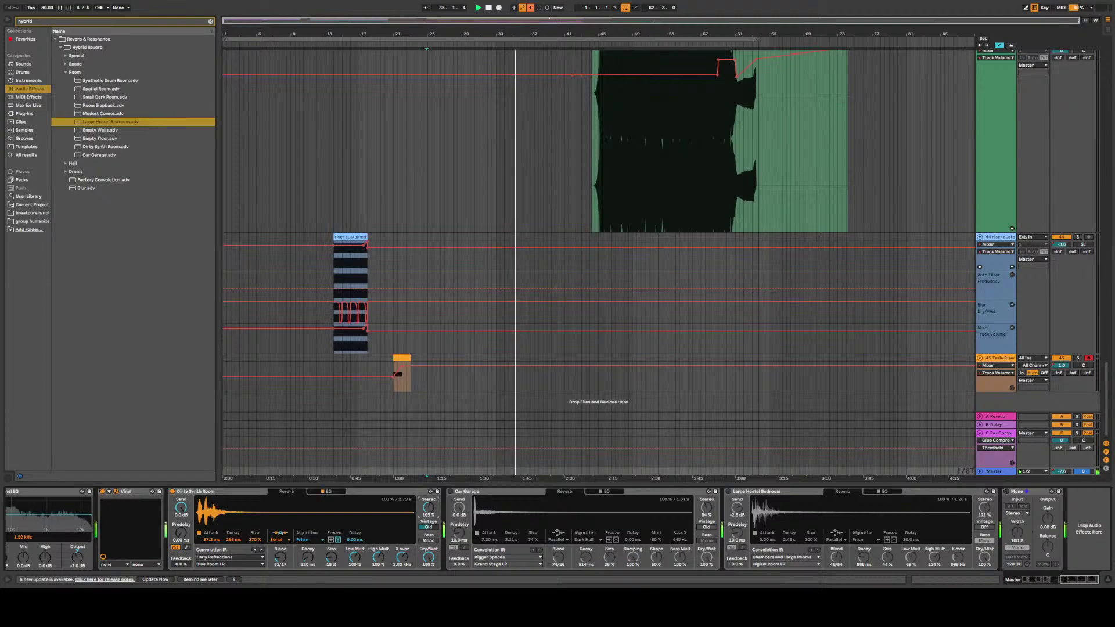
{"action": "scroll", "coordinate": [431, 511], "scroll_direction": "up", "scroll_amount": 6}
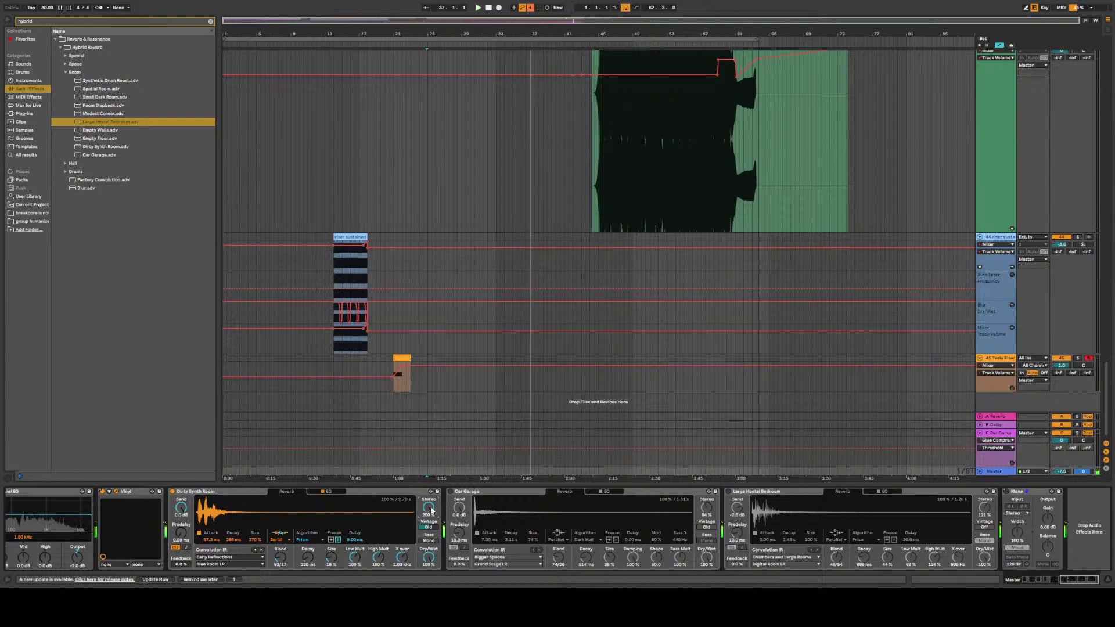
{"action": "type", "text": "85"}
{"action": "key", "text": "Return"}
Audition Car Garage as the only active reverb on the Master track, playing from bar 46
{"action": "left_click", "coordinate": [607, 433]}
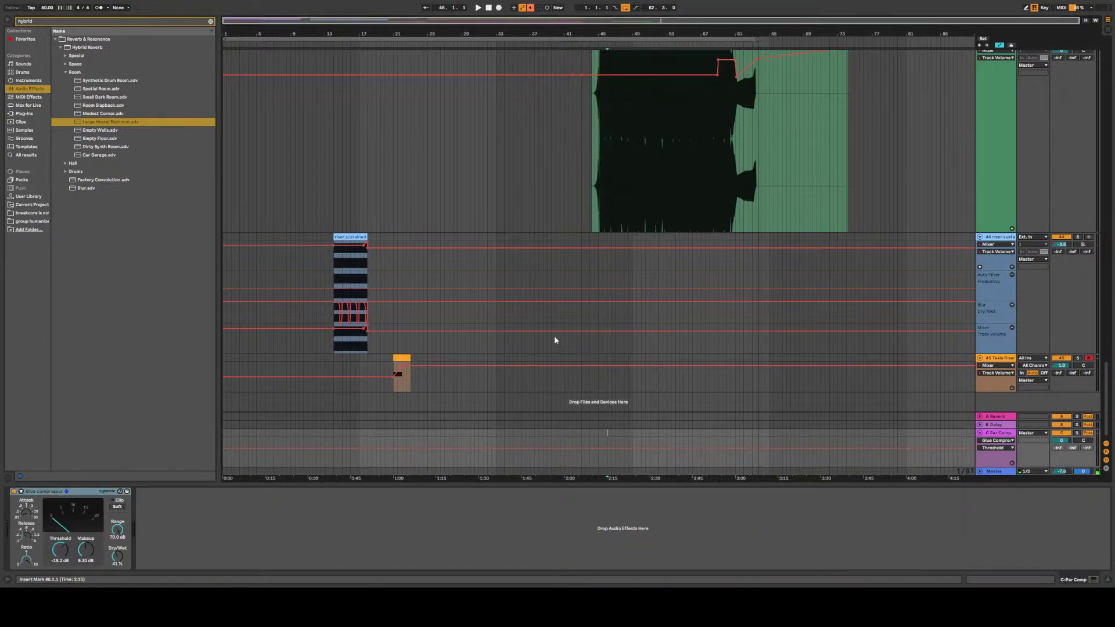
{"action": "left_click", "coordinate": [999, 472]}
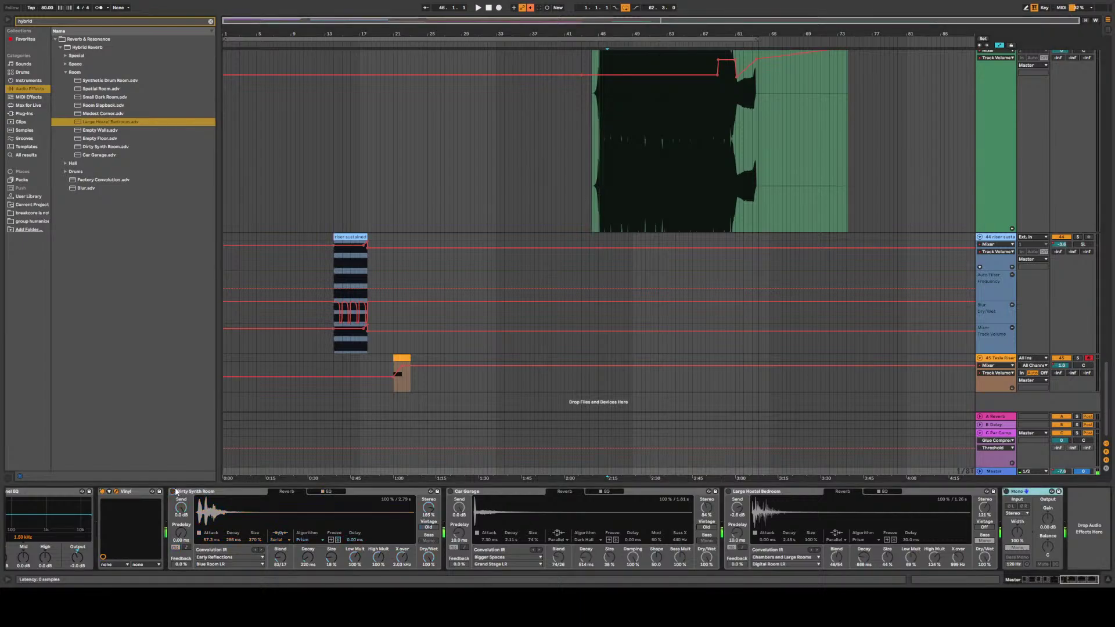
{"action": "left_click", "coordinate": [450, 491]}
{"action": "key", "text": "space"}
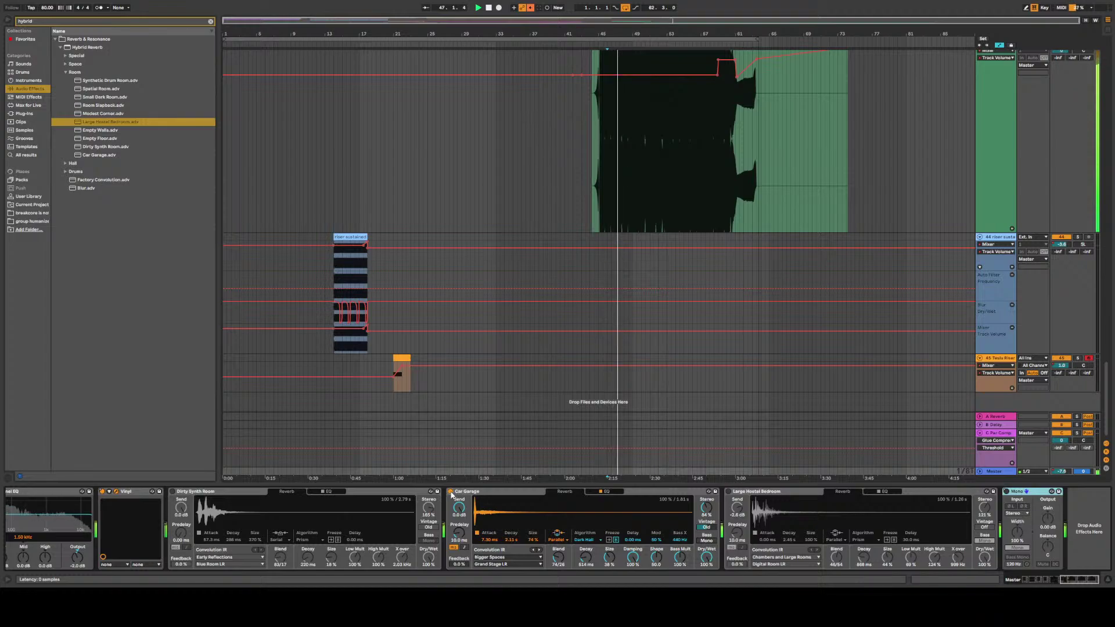
Compare Dirty Synth Room with Large Hostel Bedroom by playing from bar 46 with only one reverb active at a time
{"action": "left_click", "coordinate": [451, 491]}
{"action": "left_click", "coordinate": [172, 492]}
{"action": "key", "text": "space"}
{"action": "key", "text": "space"}
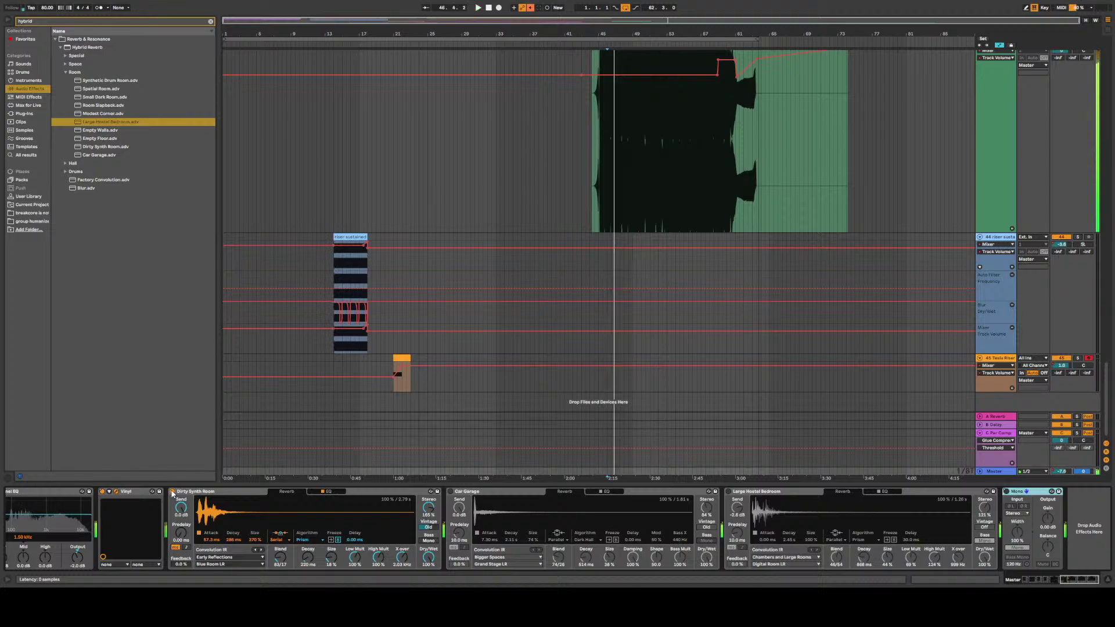
{"action": "left_click", "coordinate": [173, 492]}
{"action": "left_click", "coordinate": [728, 492]}
{"action": "key", "text": "space"}
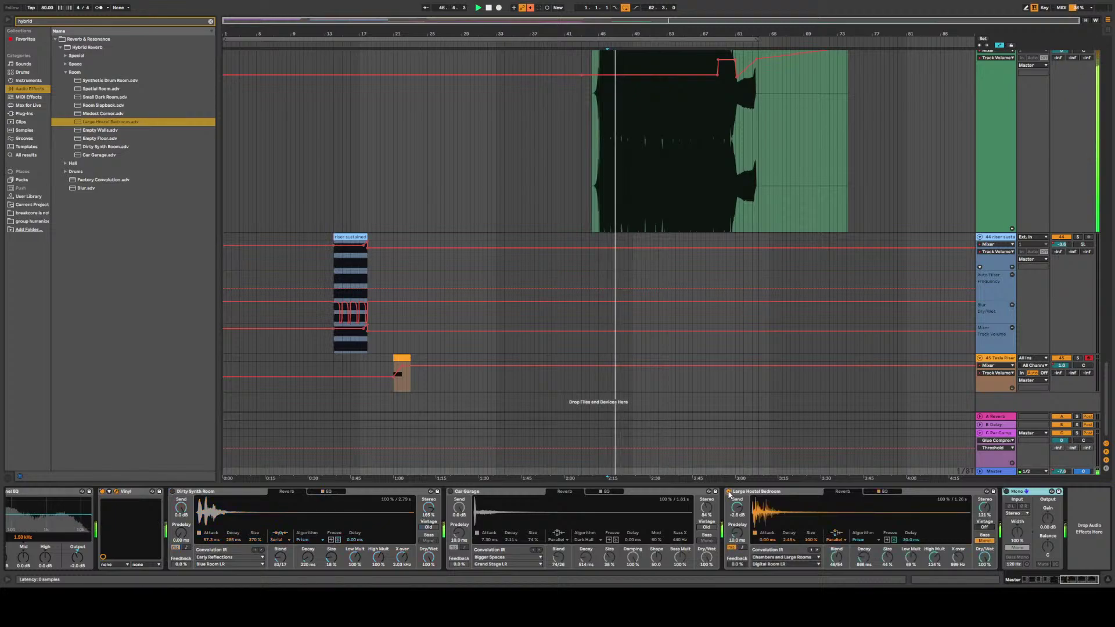
Play from about bar 39 and alternate between Large Hostel Bedroom and Dirty Synth Room on the Master track
{"action": "left_click", "coordinate": [546, 396]}
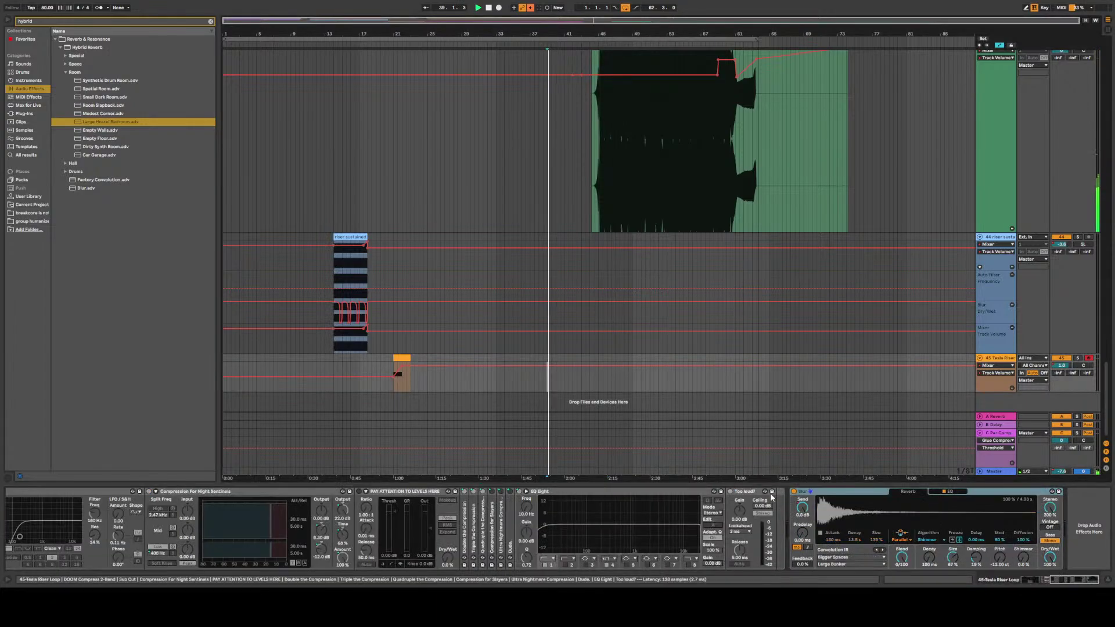
{"action": "left_click", "coordinate": [997, 472]}
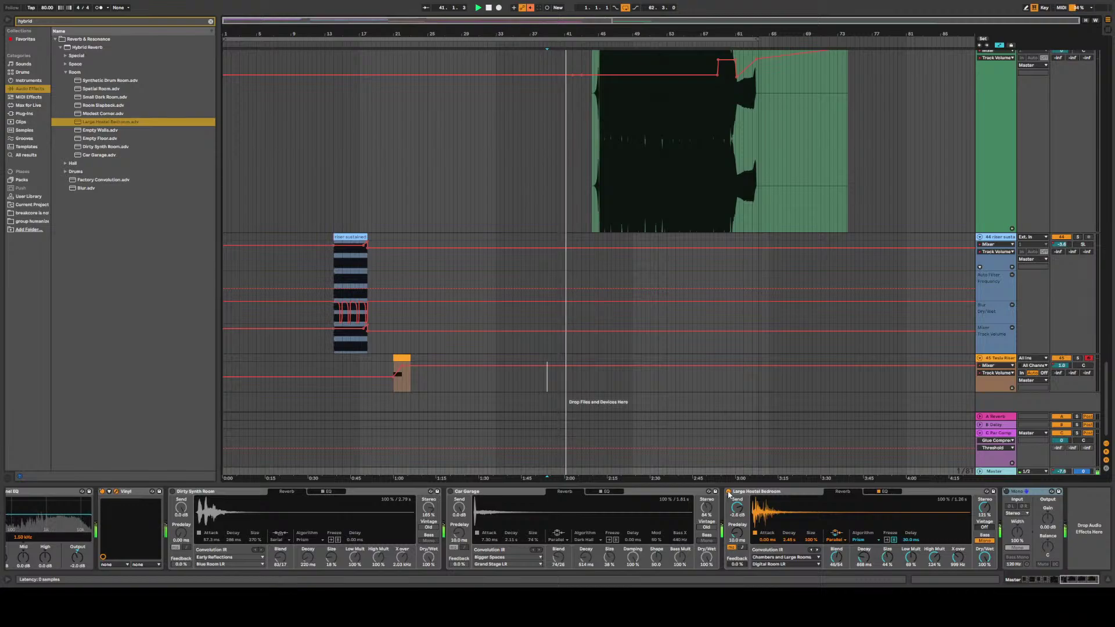
{"action": "left_click", "coordinate": [728, 492]}
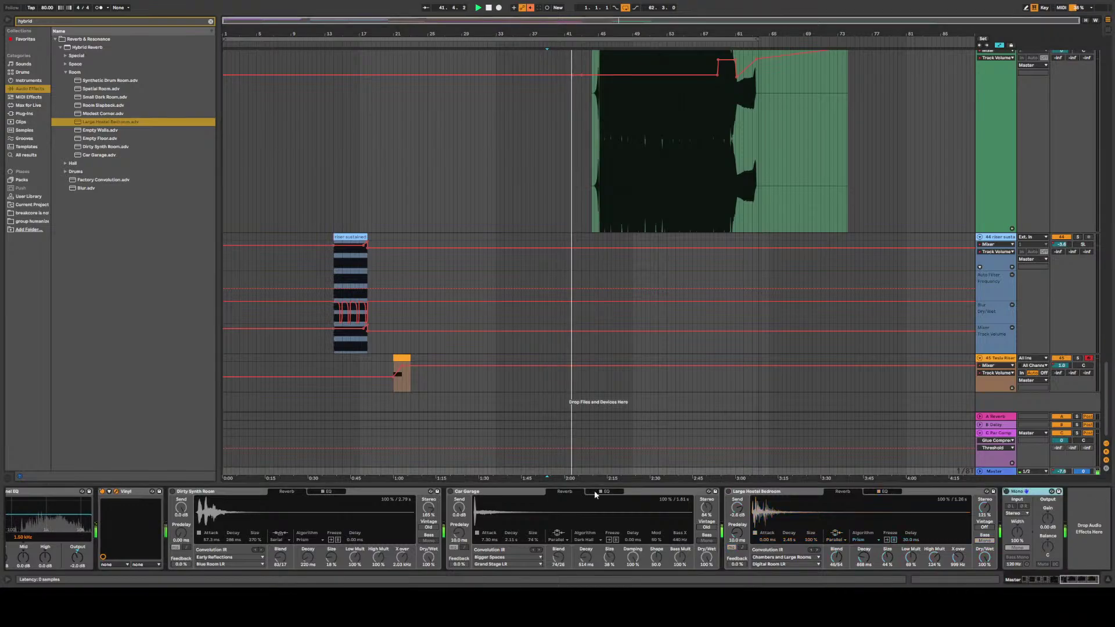
{"action": "left_click", "coordinate": [173, 492]}
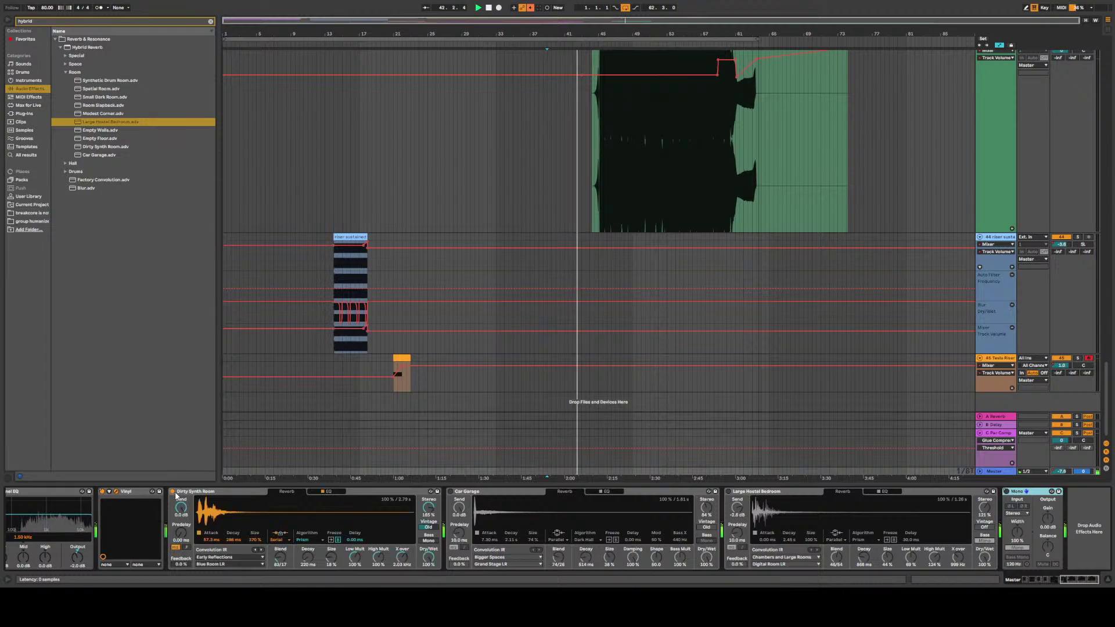
{"action": "left_click", "coordinate": [173, 492]}
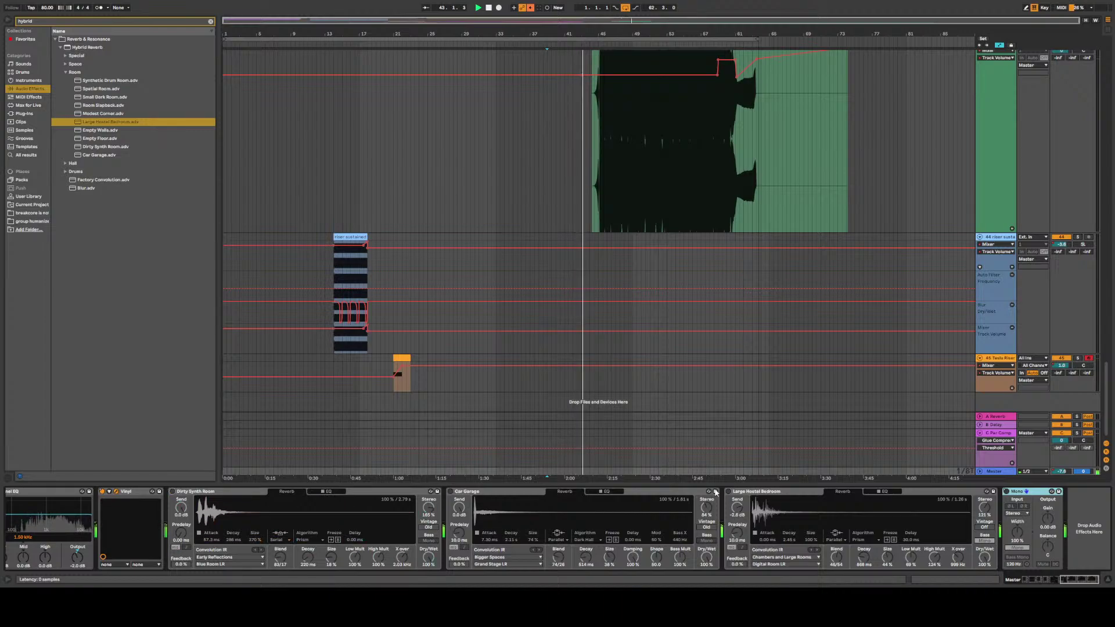
{"action": "left_click", "coordinate": [729, 493]}
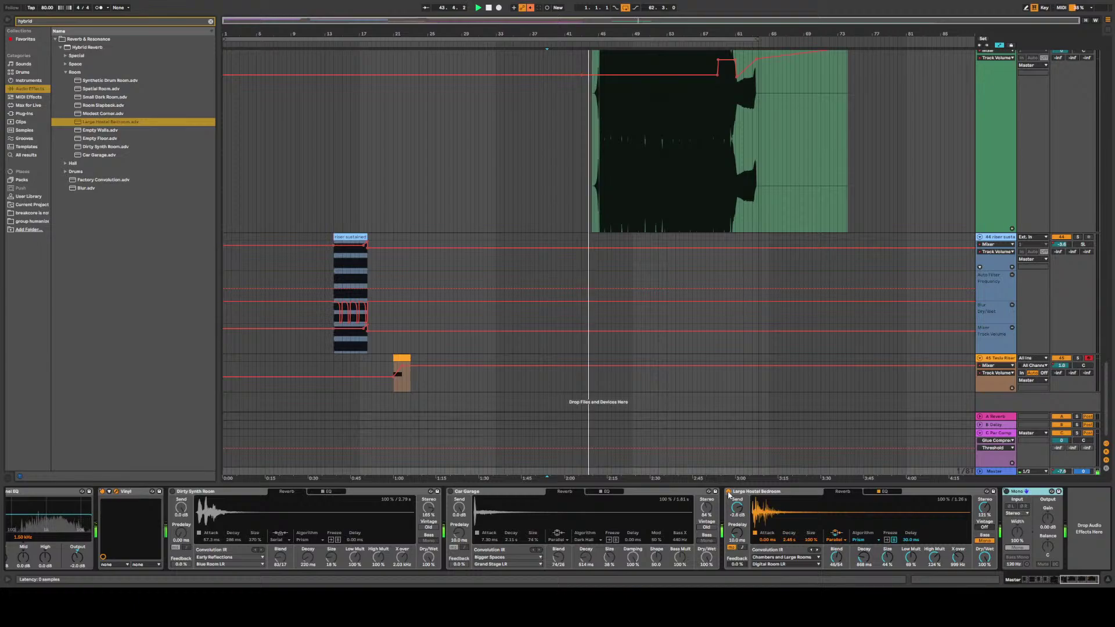
Delete Car Garage and Large Hostel Bedroom from the Master track and activate Dirty Synth Room
{"action": "left_click", "coordinate": [775, 493]}
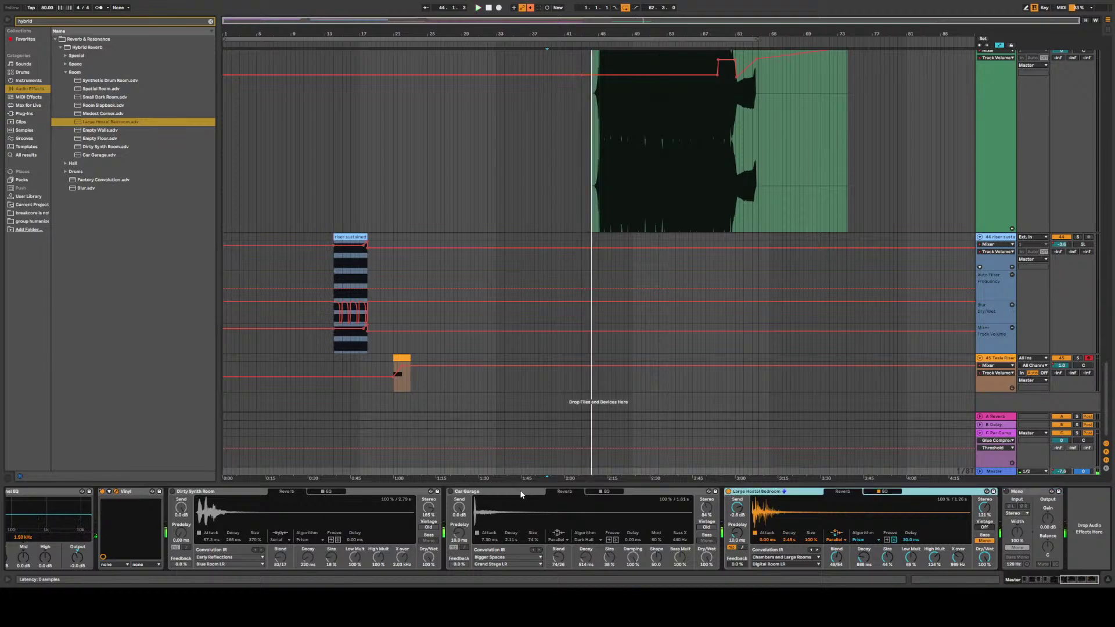
{"action": "key", "text": "Delete"}
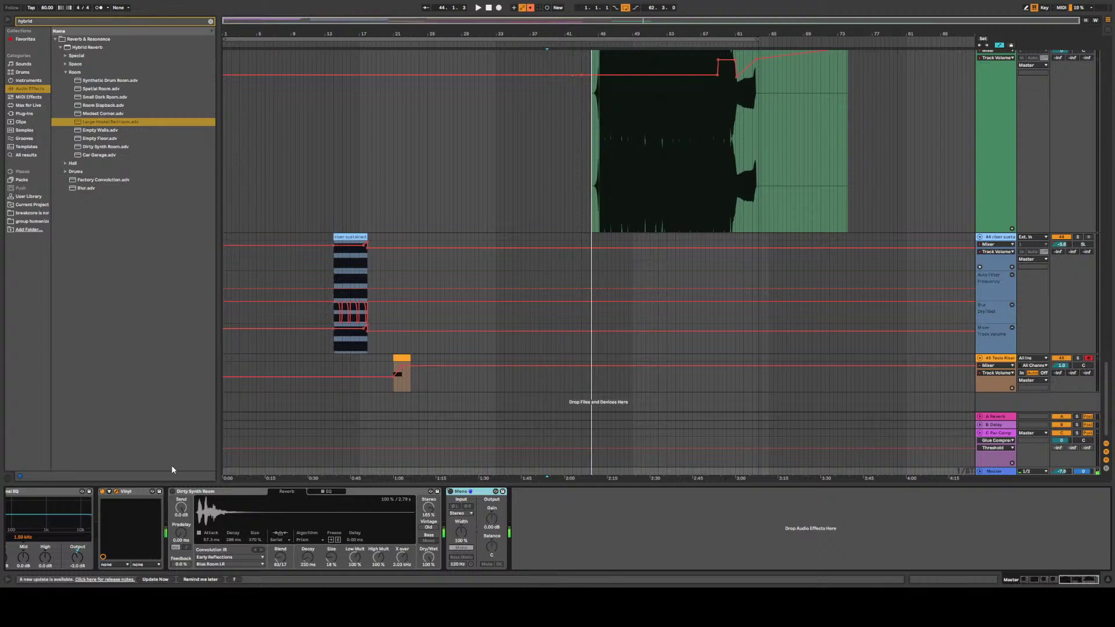
{"action": "left_click", "coordinate": [173, 491]}
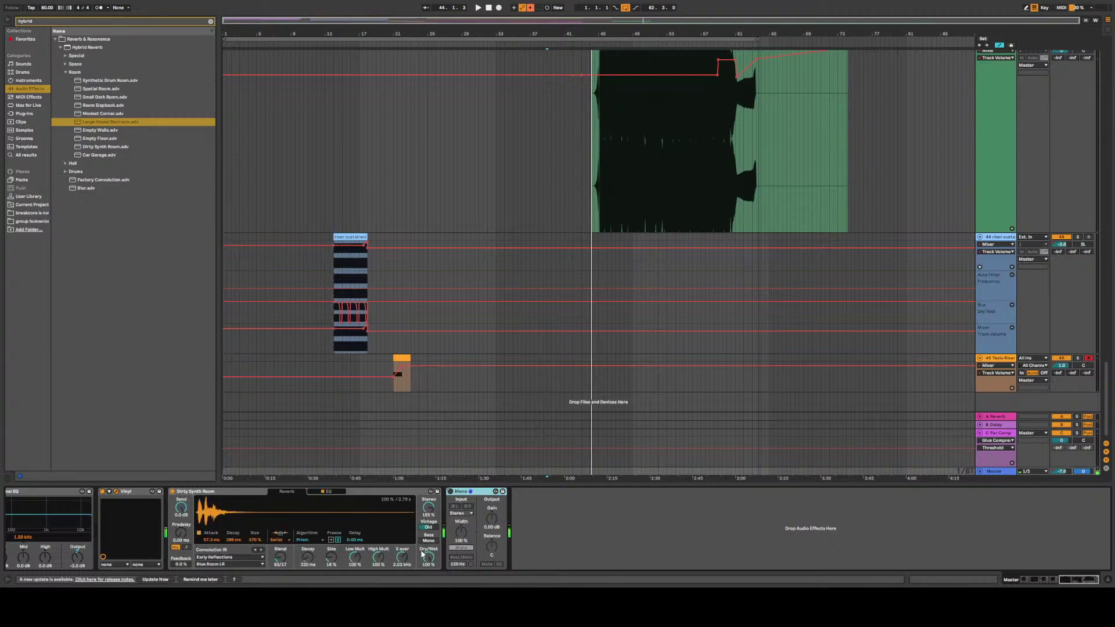
Toggle Mono on the Master track and replay the transition from bar 44 with Dirty Synth Room active
{"action": "left_click", "coordinate": [549, 482]}
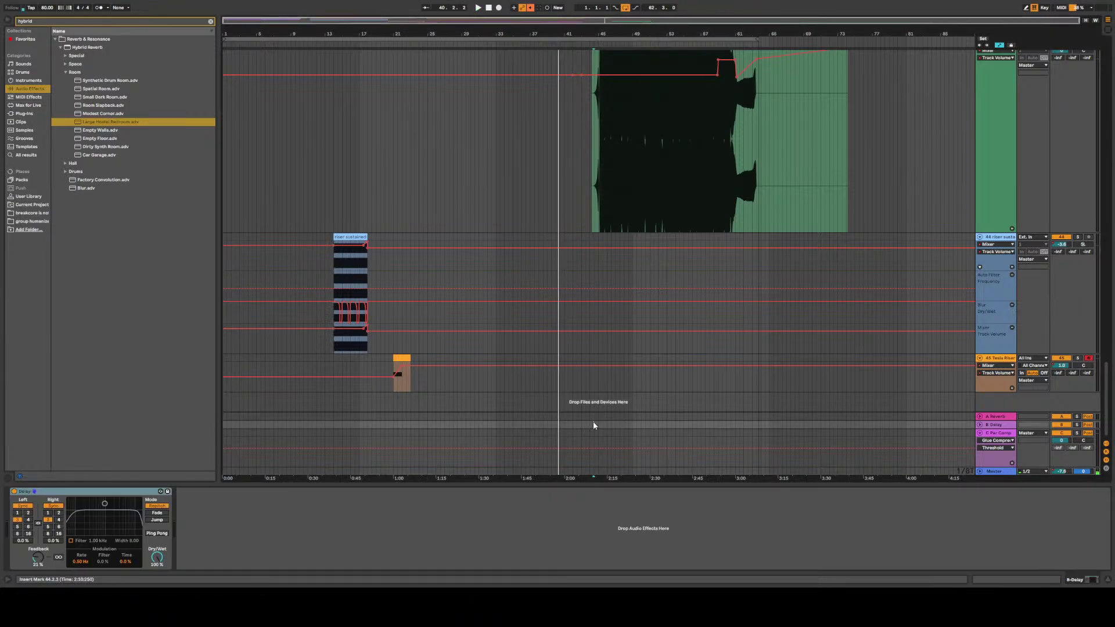
{"action": "left_click", "coordinate": [593, 420]}
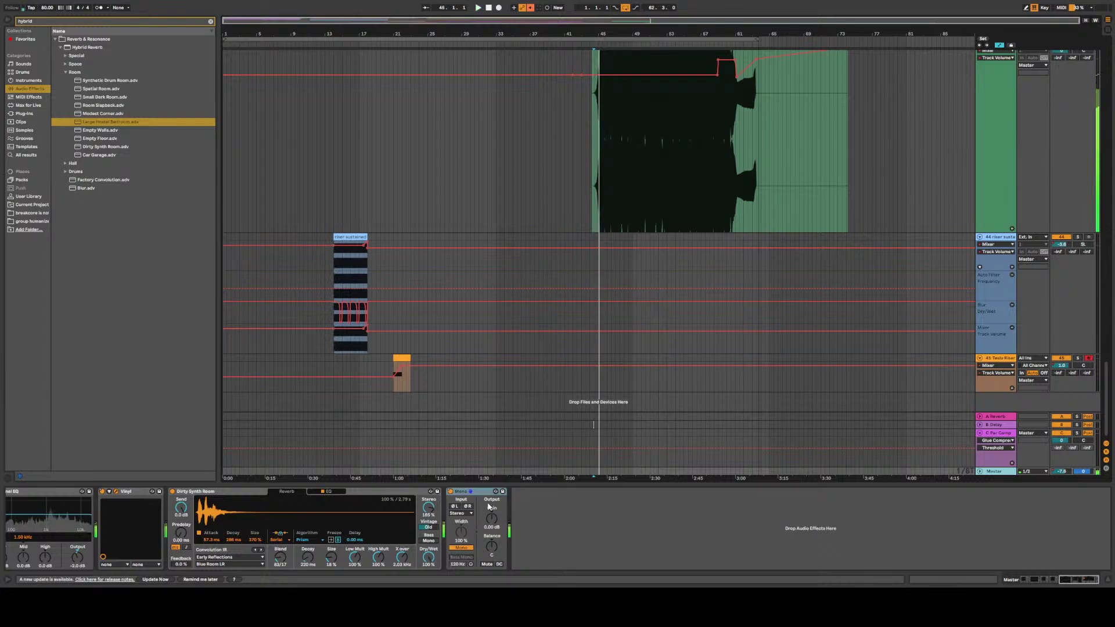
{"action": "left_click", "coordinate": [450, 491]}
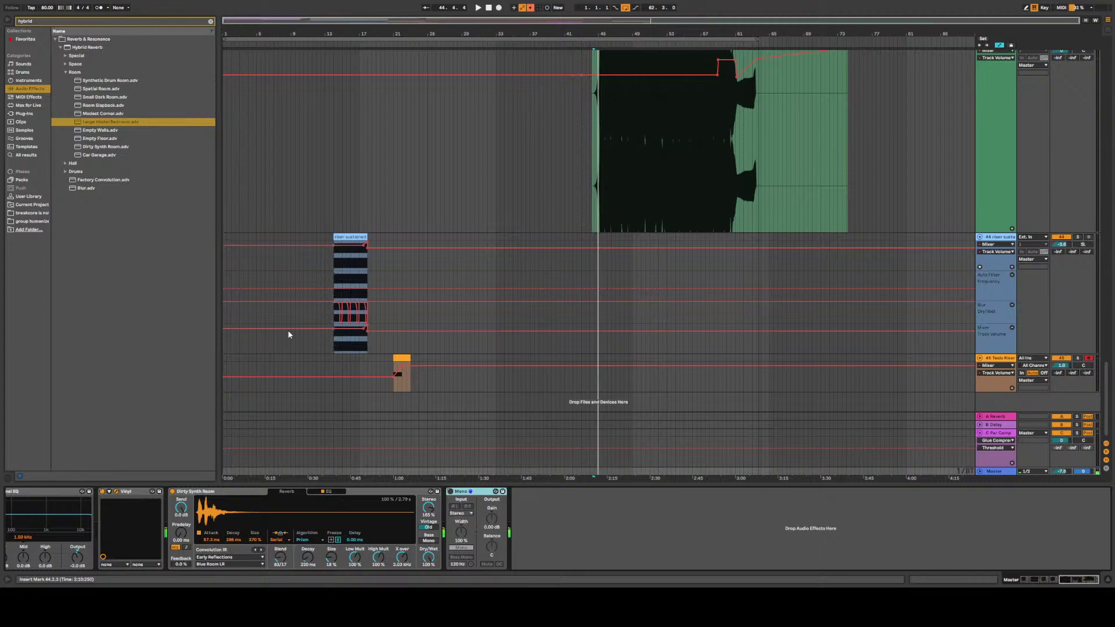
{"action": "key", "text": "space"}
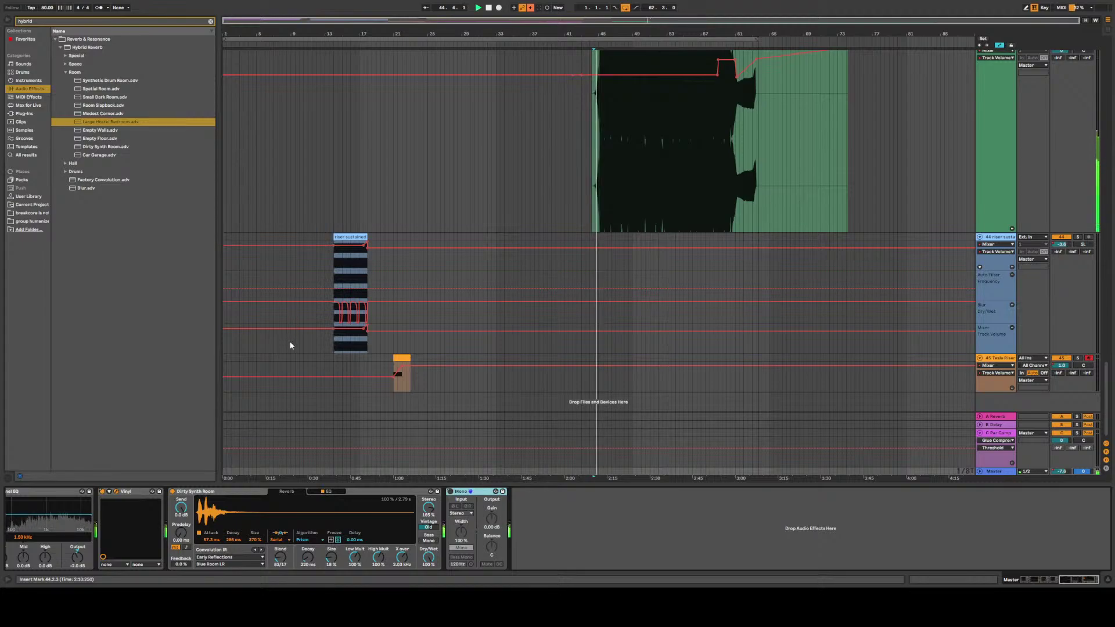
{"action": "key", "text": "space"}
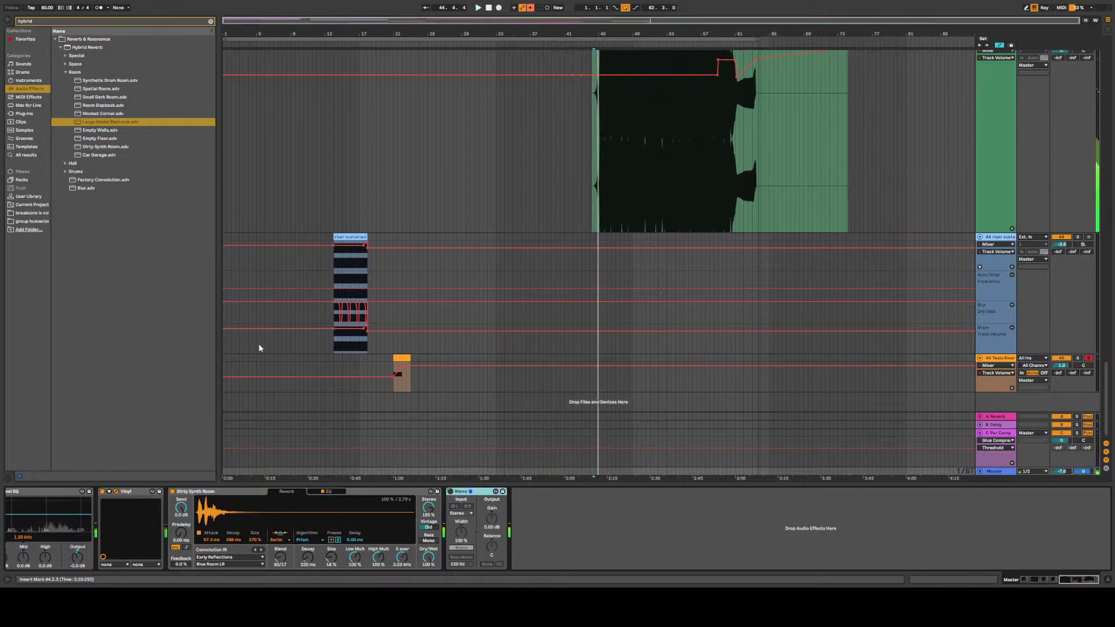
Spot-check playback from about bars 28, 34, 38 and 41 while inspecting the Master track's devices
{"action": "left_click", "coordinate": [454, 413]}
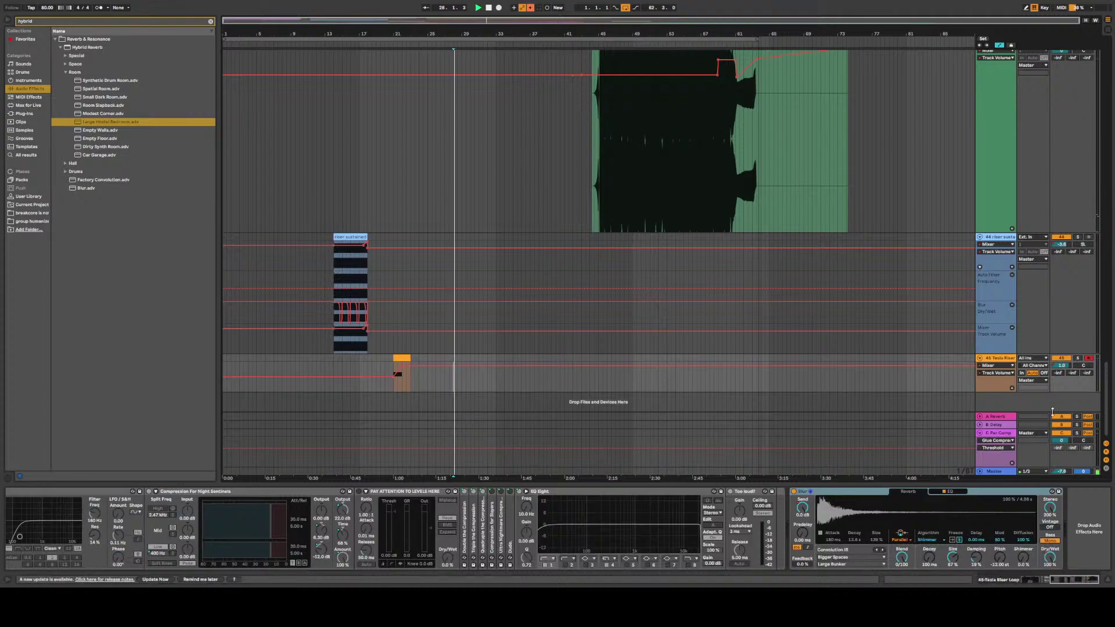
{"action": "left_click", "coordinate": [511, 424]}
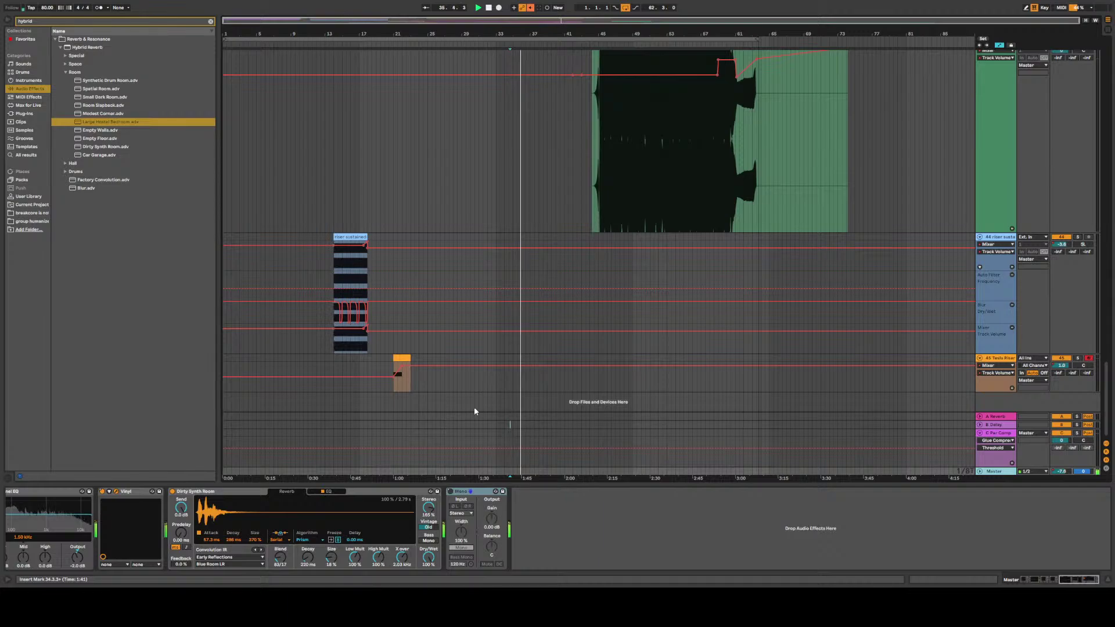
{"action": "left_click", "coordinate": [538, 391]}
{"action": "left_click", "coordinate": [1014, 469]}
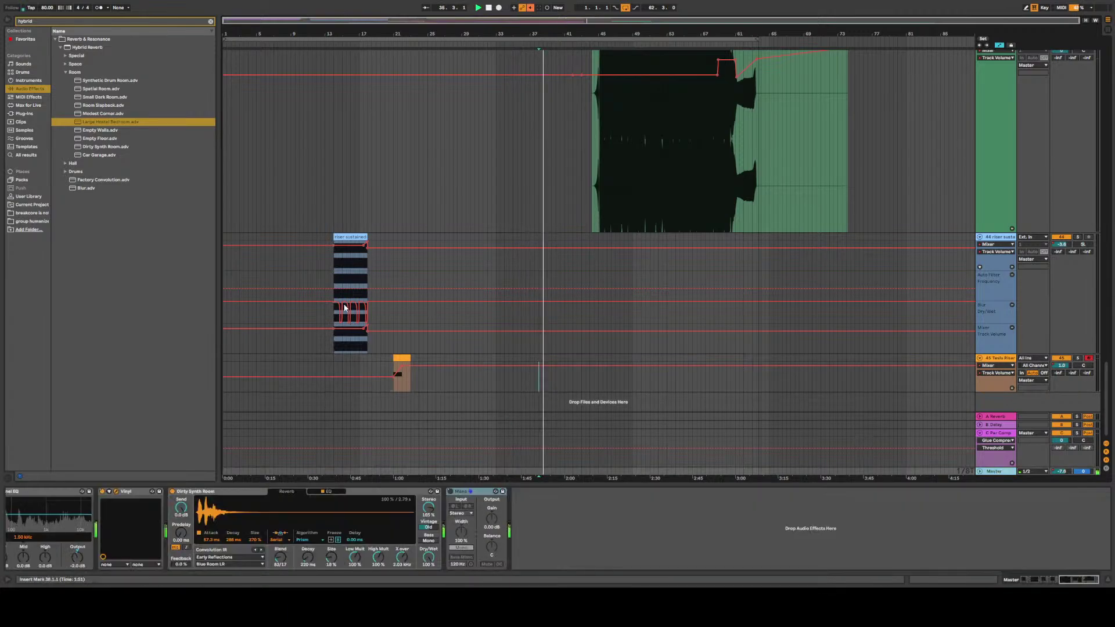
{"action": "left_click", "coordinate": [570, 424]}
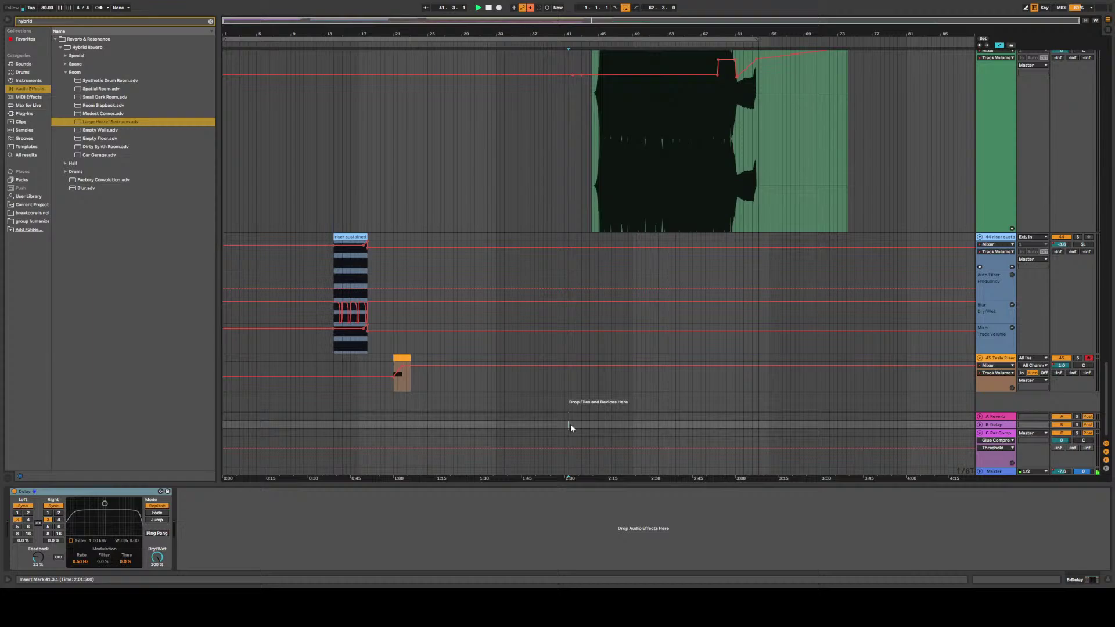
{"action": "left_click", "coordinate": [1009, 473]}
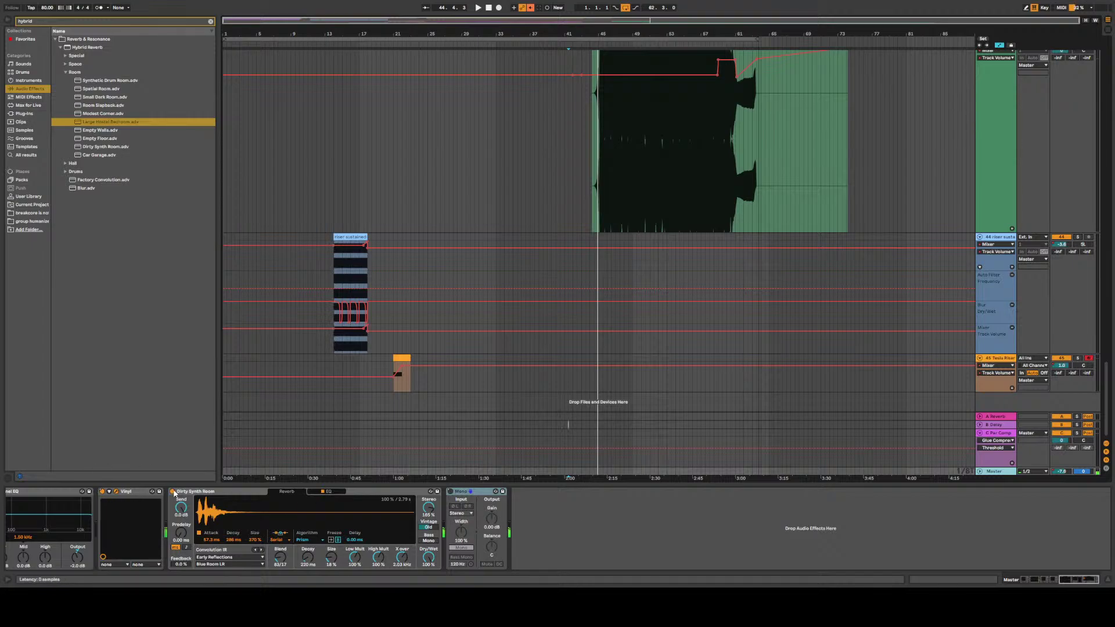
Re-enable the overridden automation and show Vinyl's Device On automation on the Master track
{"action": "left_click", "coordinate": [530, 7]}
{"action": "left_click", "coordinate": [114, 497]}
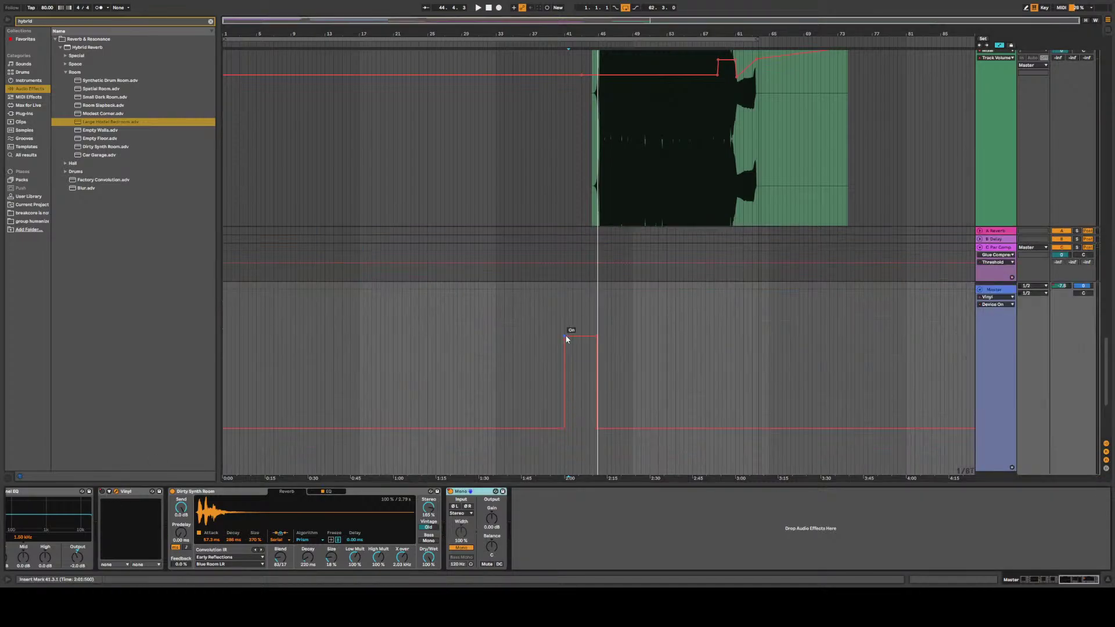
Automate Dirty Synth Room's Device On parameter on the Master track to be on only from bar 42 to bar 43
{"action": "left_click", "coordinate": [179, 493]}
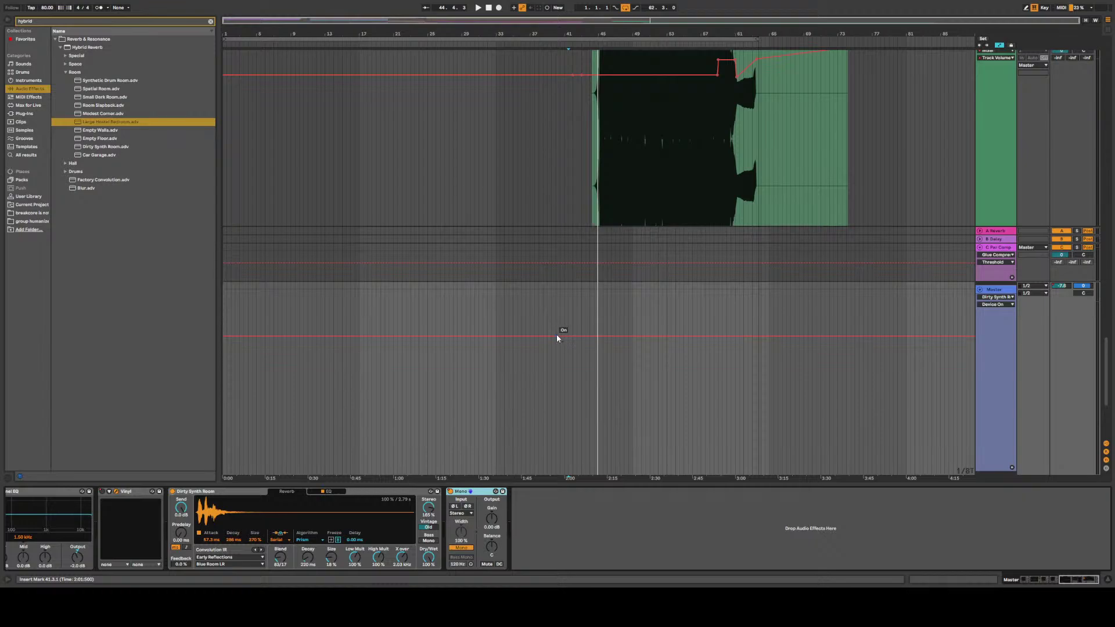
{"action": "scroll", "coordinate": [579, 301], "scroll_direction": "up", "scroll_amount": 5}
{"action": "scroll", "coordinate": [549, 338], "scroll_direction": "up", "scroll_amount": 3}
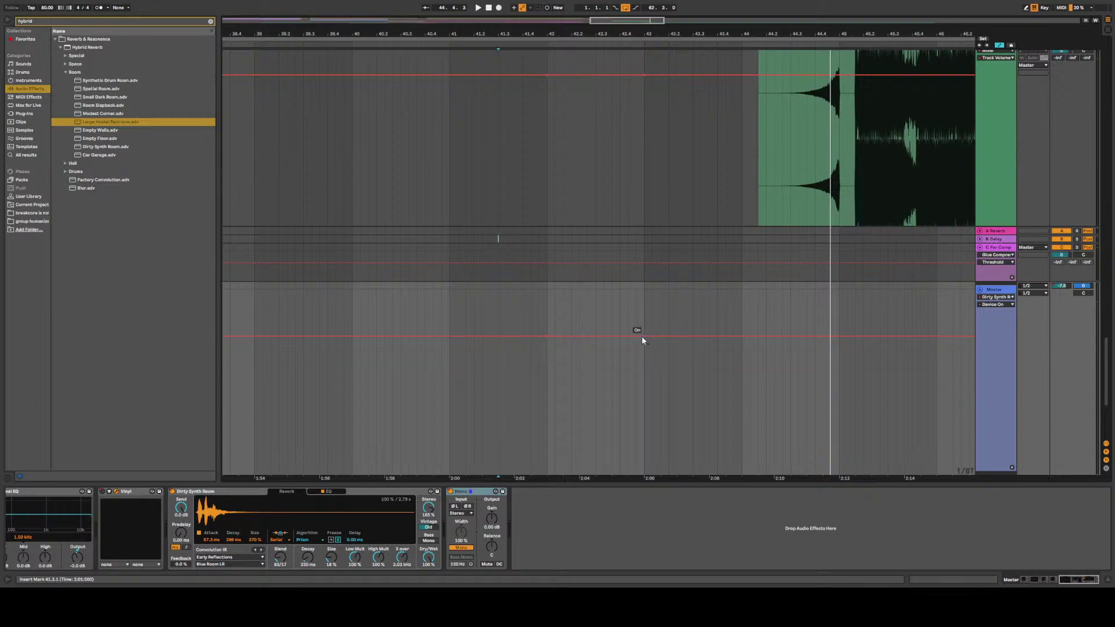
{"action": "scroll", "coordinate": [643, 336], "scroll_direction": "up", "scroll_amount": 3}
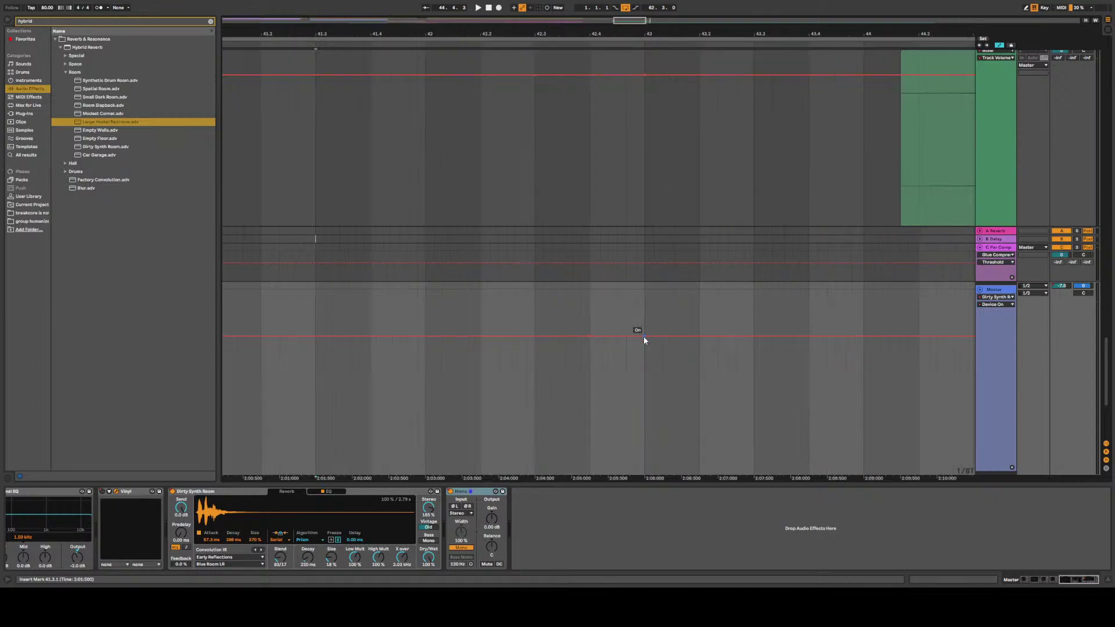
{"action": "scroll", "coordinate": [643, 336], "scroll_direction": "down", "scroll_amount": 6}
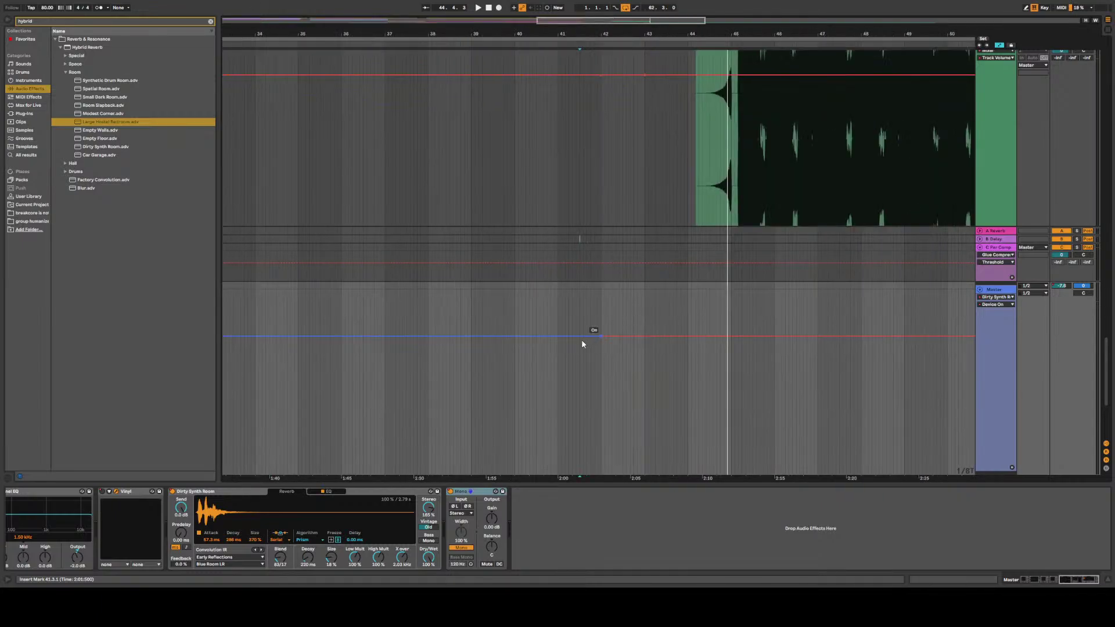
{"action": "left_click_drag", "start_coordinate": [582, 344], "coordinate": [603, 428]}
{"action": "left_click_drag", "start_coordinate": [659, 336], "coordinate": [644, 429]}
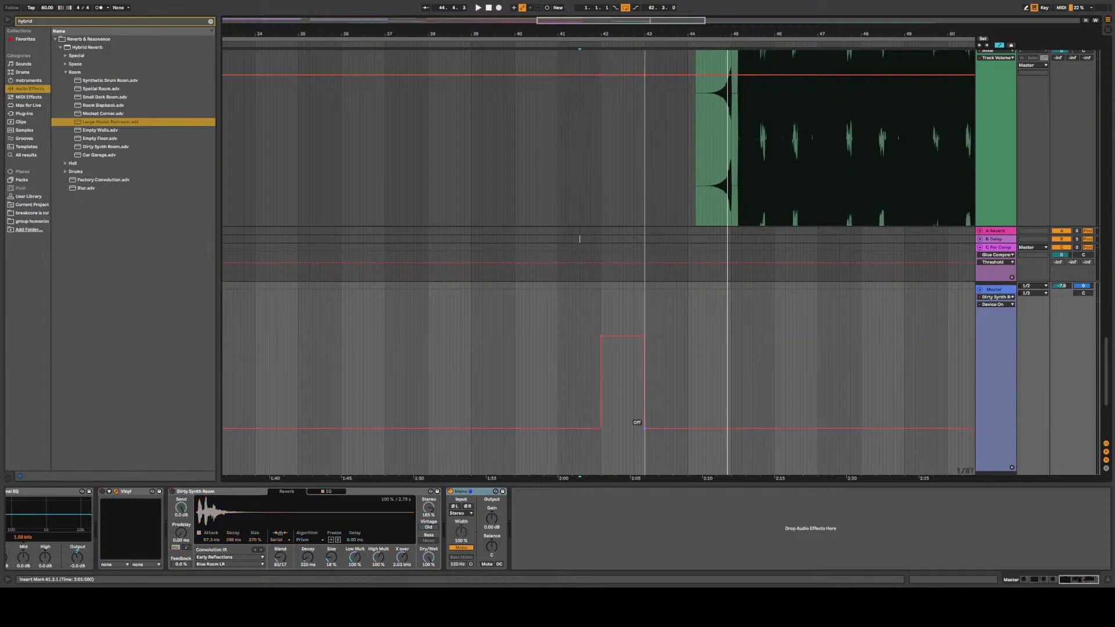
Play the arrangement from about bar 16 and delete Mono from the Master track
{"action": "key", "text": "minus"}
{"action": "key", "text": "minus"}
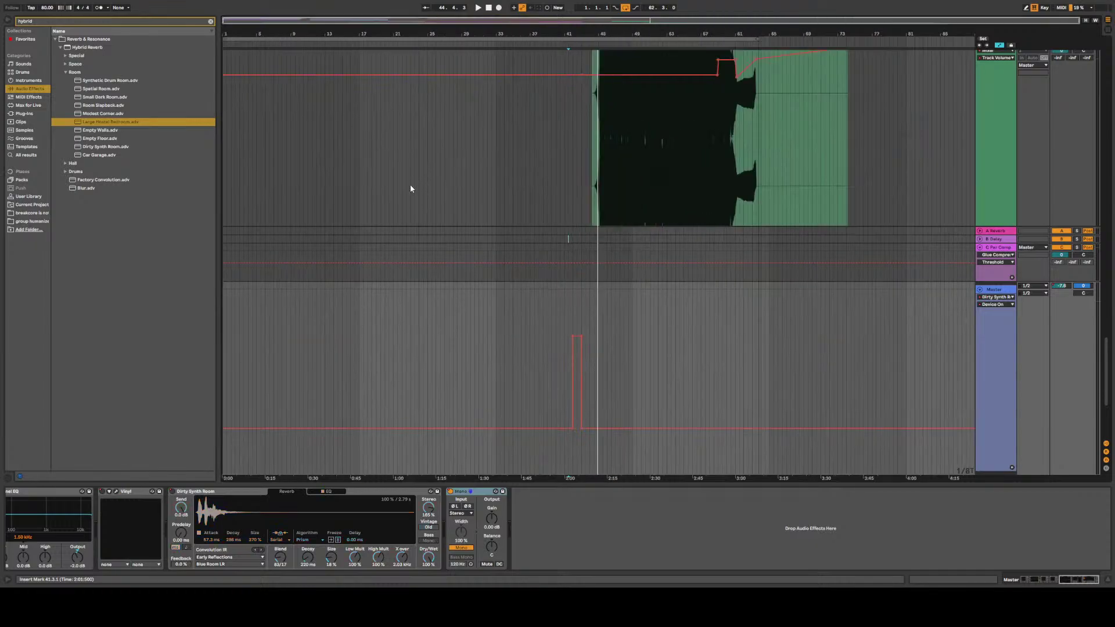
{"action": "left_click", "coordinate": [361, 352]}
{"action": "key", "text": "space"}
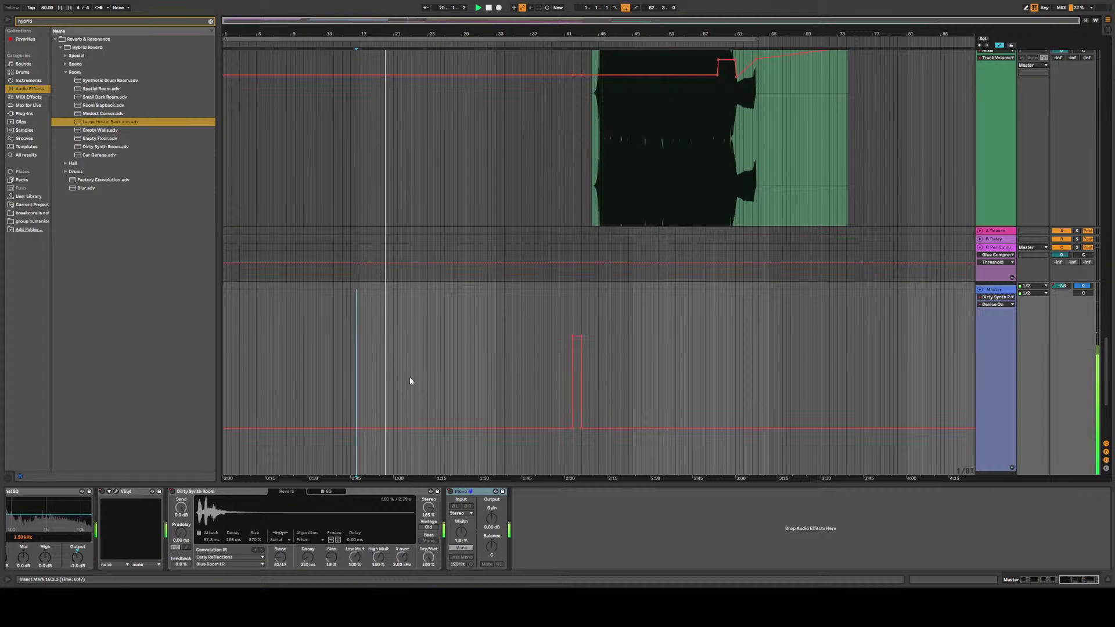
{"action": "left_click", "coordinate": [468, 492]}
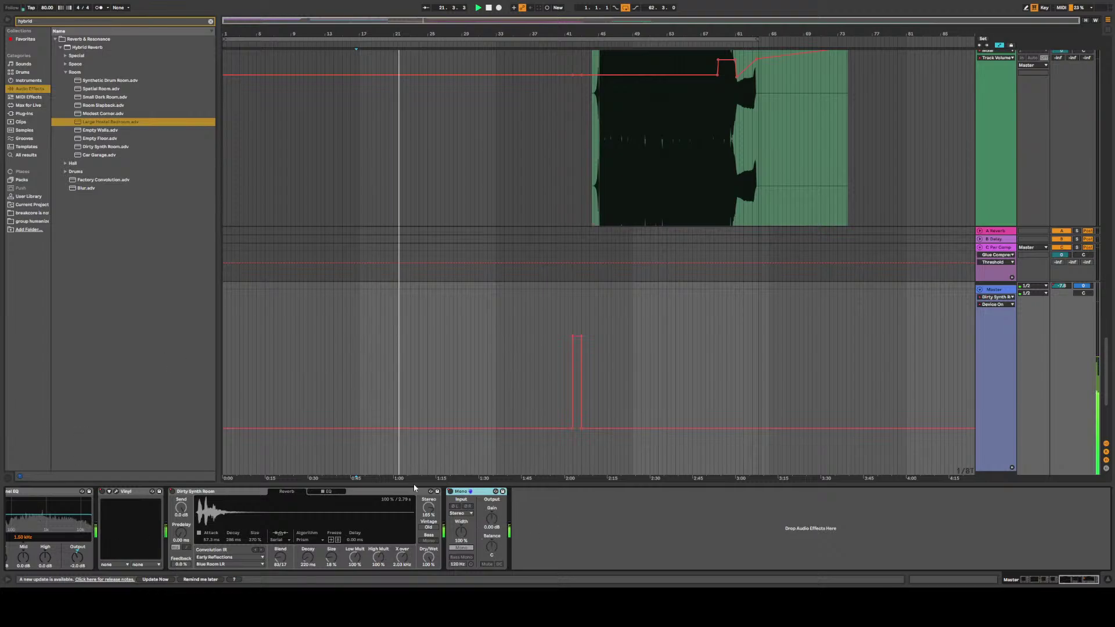
{"action": "key", "text": "Delete"}
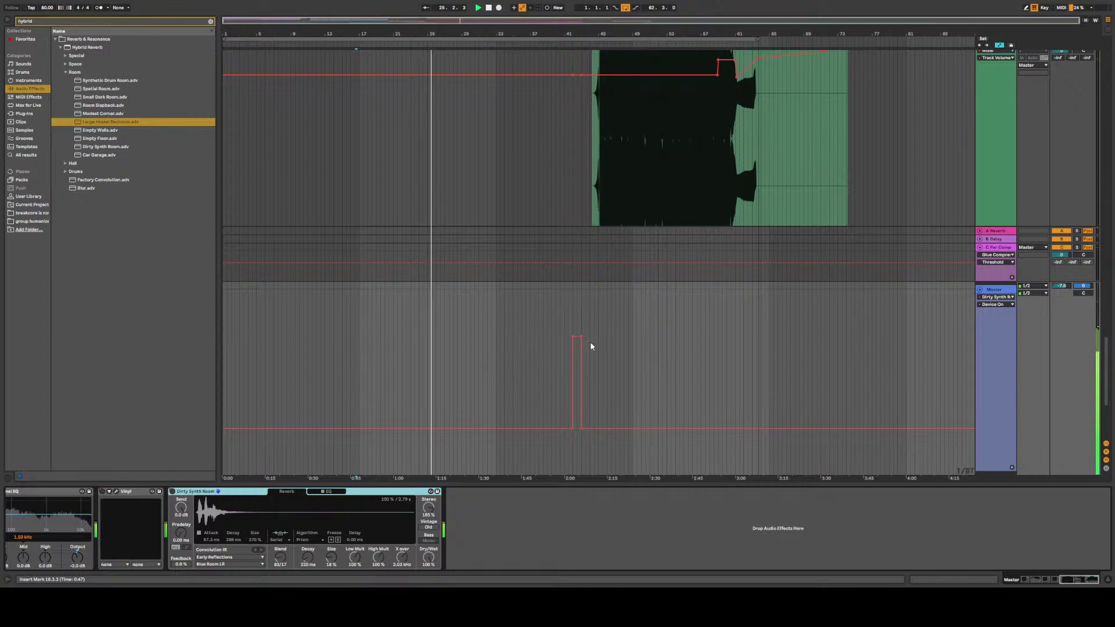
Remove the switch-off at bar 43 from Dirty Synth Room's Device On automation
{"action": "scroll", "coordinate": [589, 341], "scroll_direction": "up", "scroll_amount": 5}
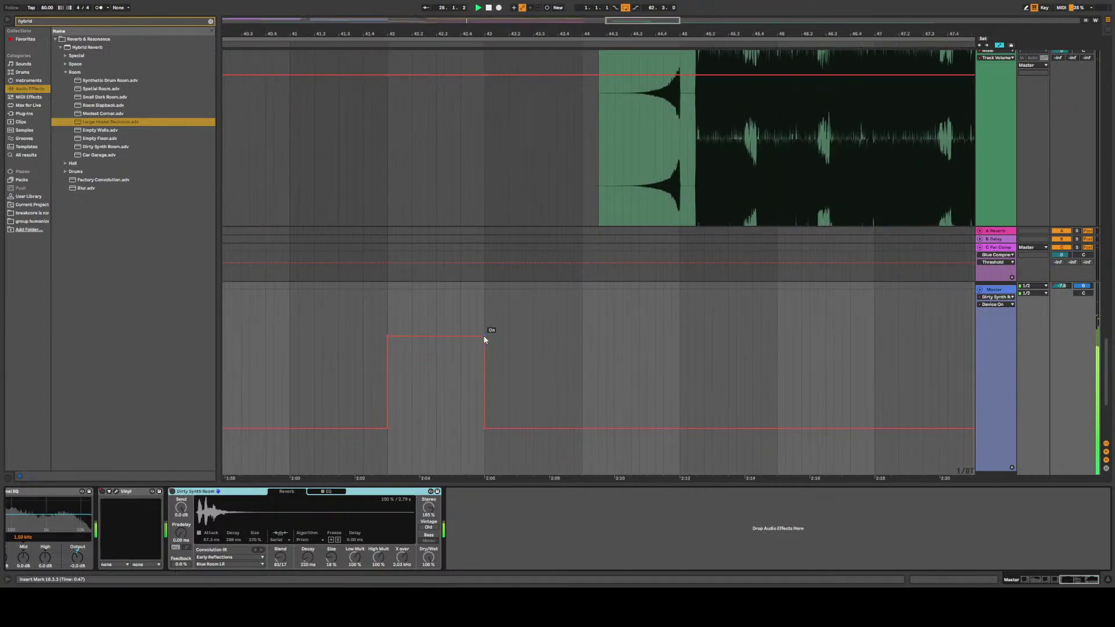
{"action": "left_click", "coordinate": [485, 337]}
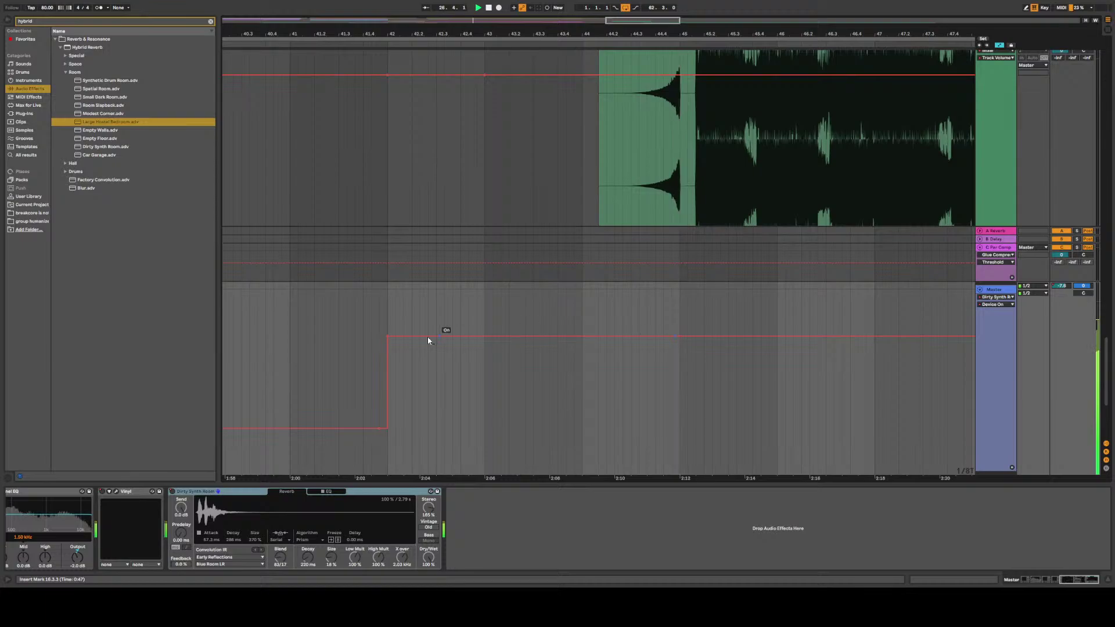
{"action": "mouse_move", "coordinate": [389, 339]}
{"action": "left_mouse_down"}
{"action": "mouse_move", "coordinate": [495, 337]}
{"action": "mouse_move", "coordinate": [387, 336]}
{"action": "left_mouse_up"}
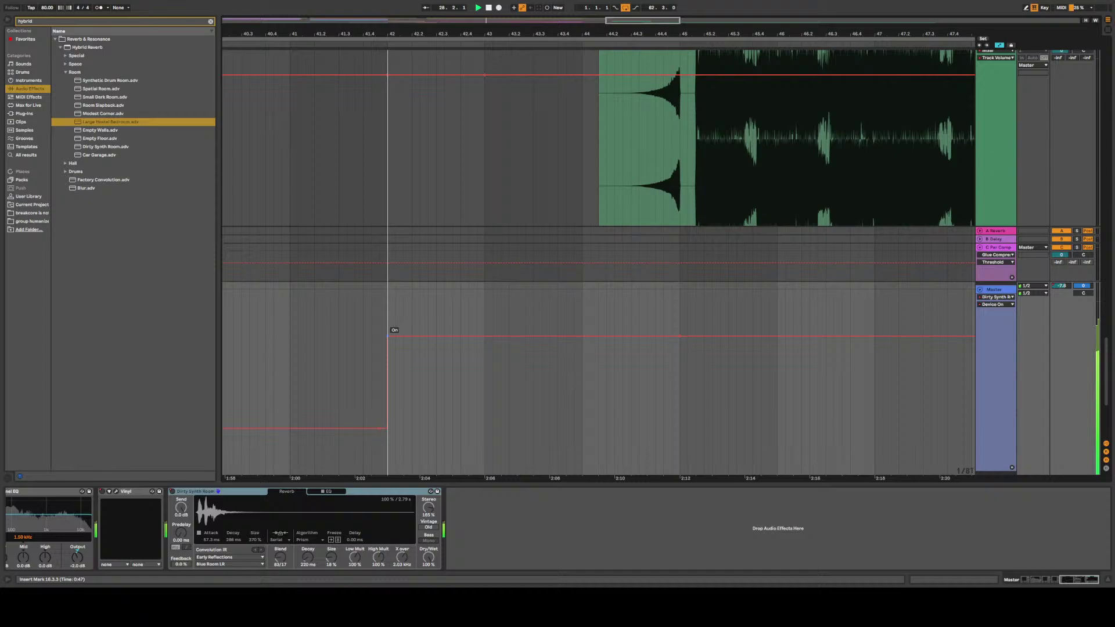
Extend Vinyl's Device On automation on the Master track so that it switches off at bar 45
{"action": "left_click", "coordinate": [102, 493]}
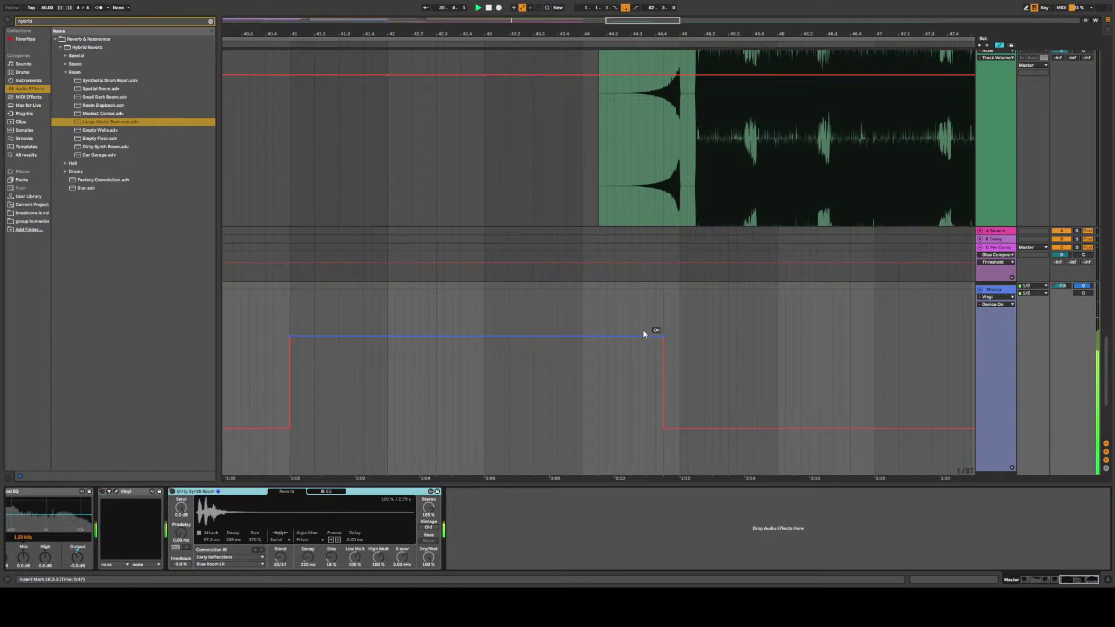
{"action": "left_click_drag", "start_coordinate": [663, 333], "coordinate": [679, 333]}
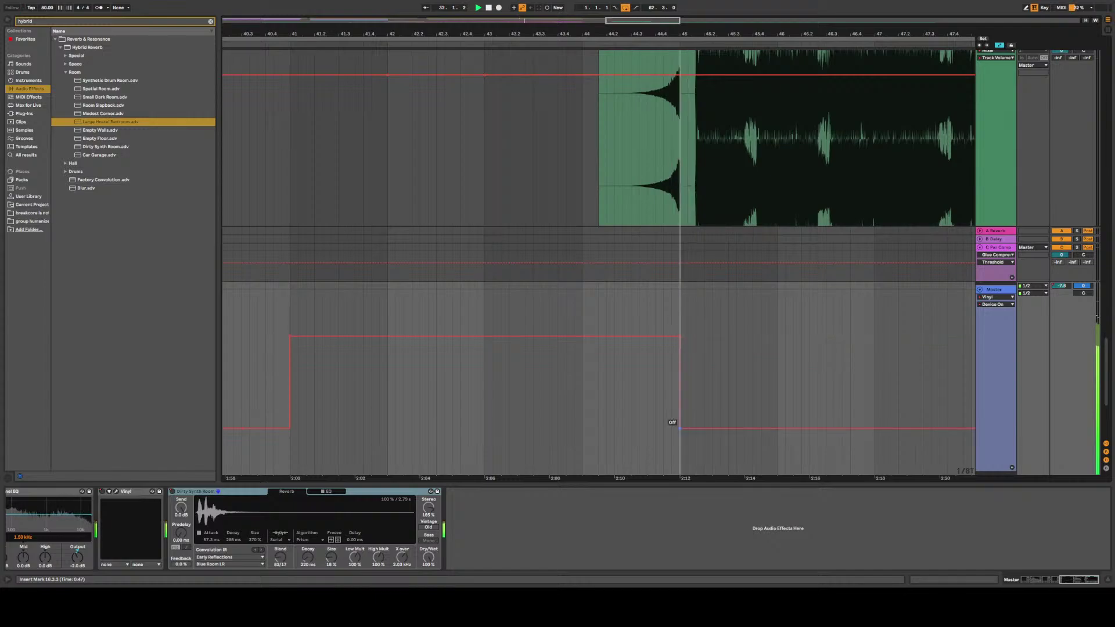
{"action": "left_click", "coordinate": [189, 495]}
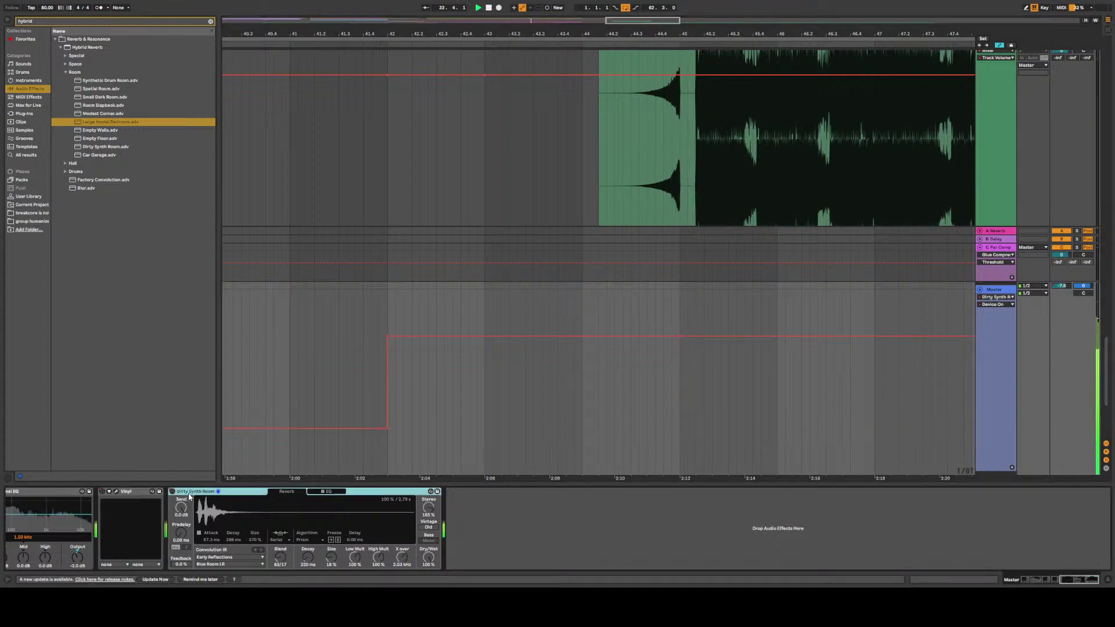
{"action": "left_click", "coordinate": [108, 494]}
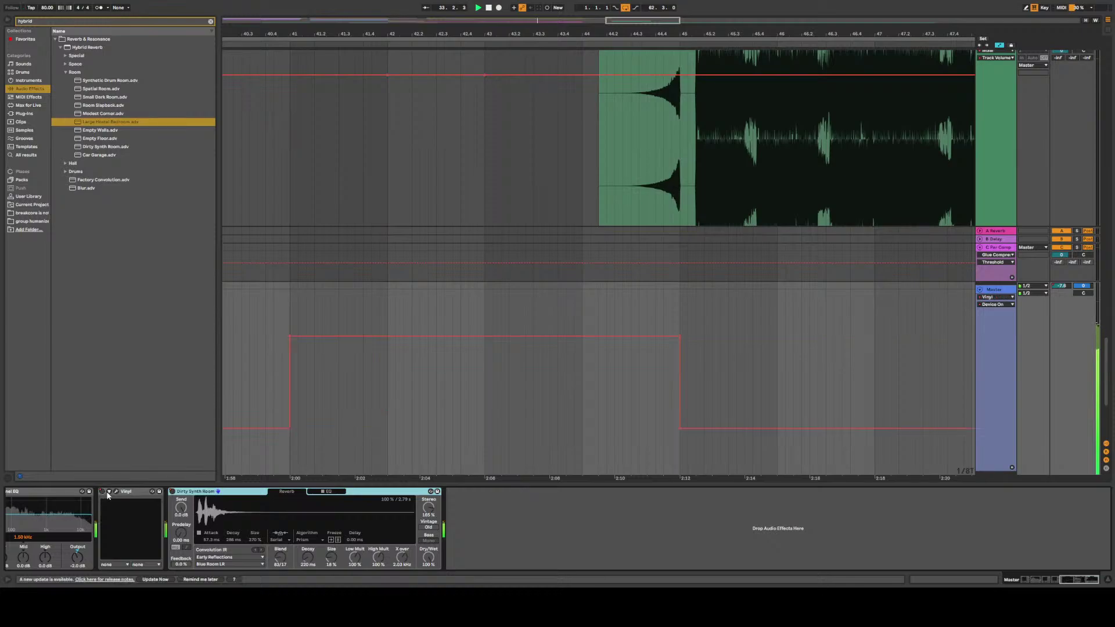
Move Dirty Synth Room's switch-on point to bar 41 and add a switch-off at bar 45
{"action": "left_click", "coordinate": [185, 498]}
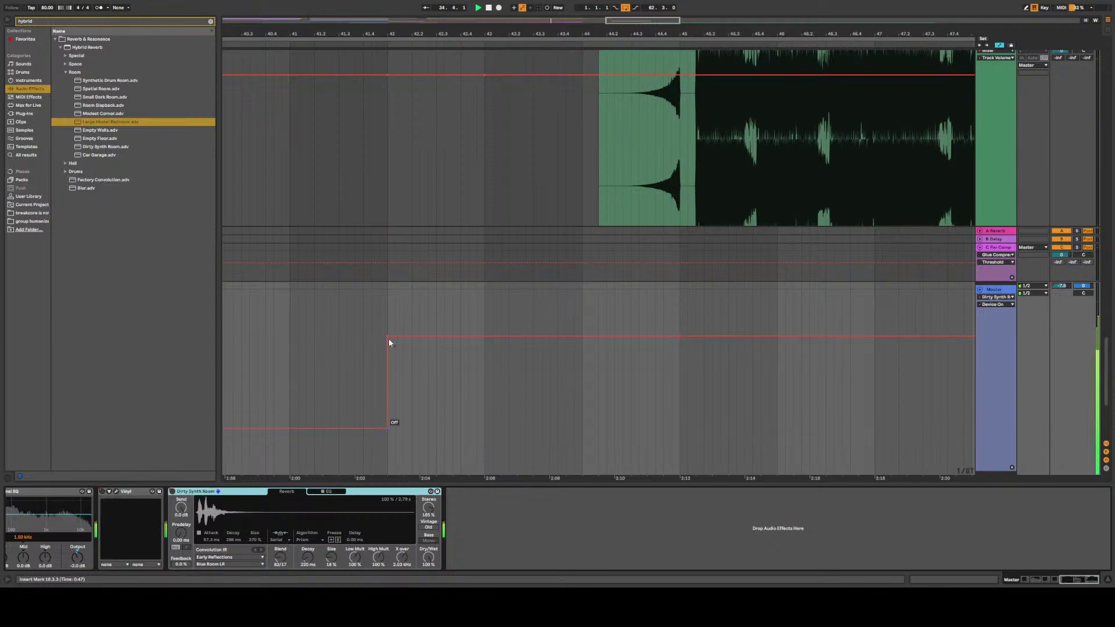
{"action": "left_click_drag", "start_coordinate": [389, 337], "coordinate": [290, 337]}
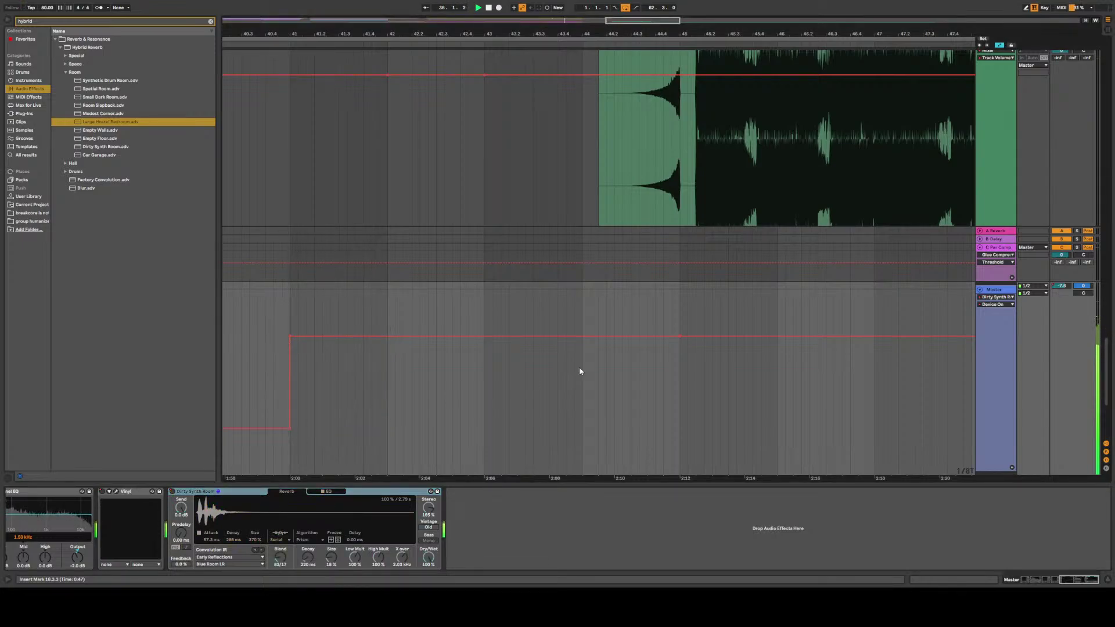
{"action": "left_click_drag", "start_coordinate": [713, 334], "coordinate": [680, 428]}
{"action": "scroll", "coordinate": [685, 419], "scroll_direction": "down", "scroll_amount": 6}
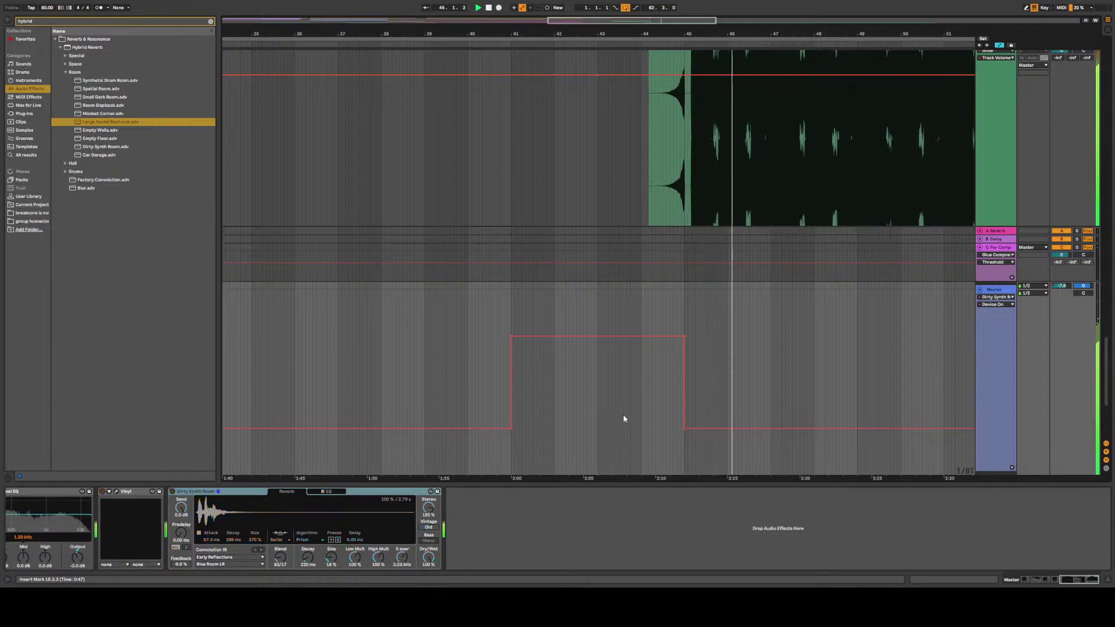
Lower Dirty Synth Room's Send to -4.0 dB and replay the transition from bar 38
{"action": "left_click", "coordinate": [179, 509]}
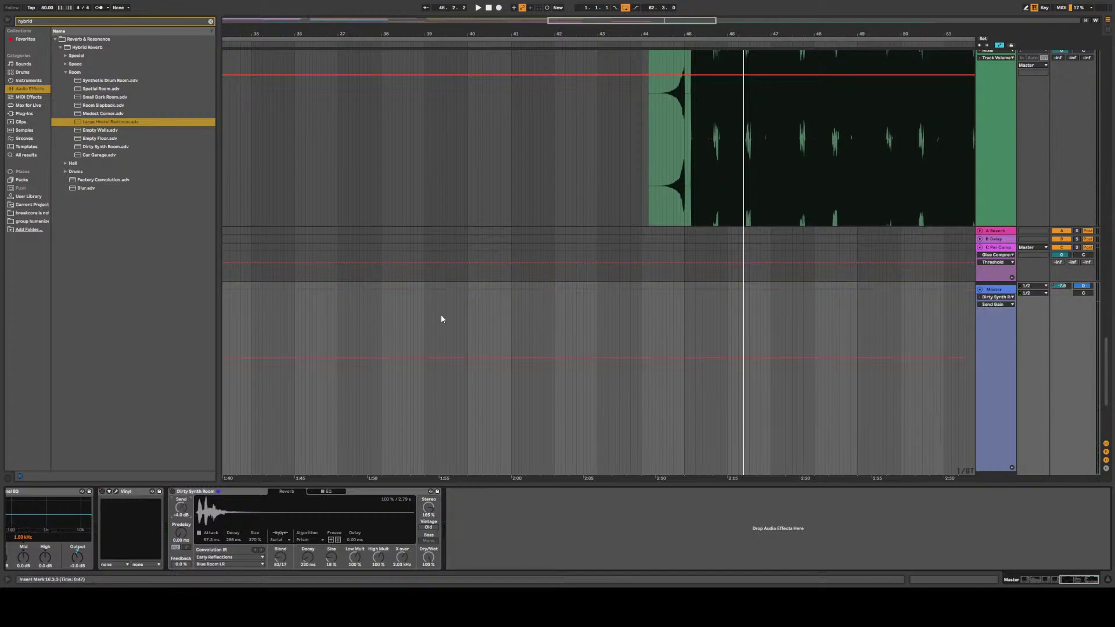
{"action": "left_click", "coordinate": [380, 324]}
{"action": "key", "text": "space"}
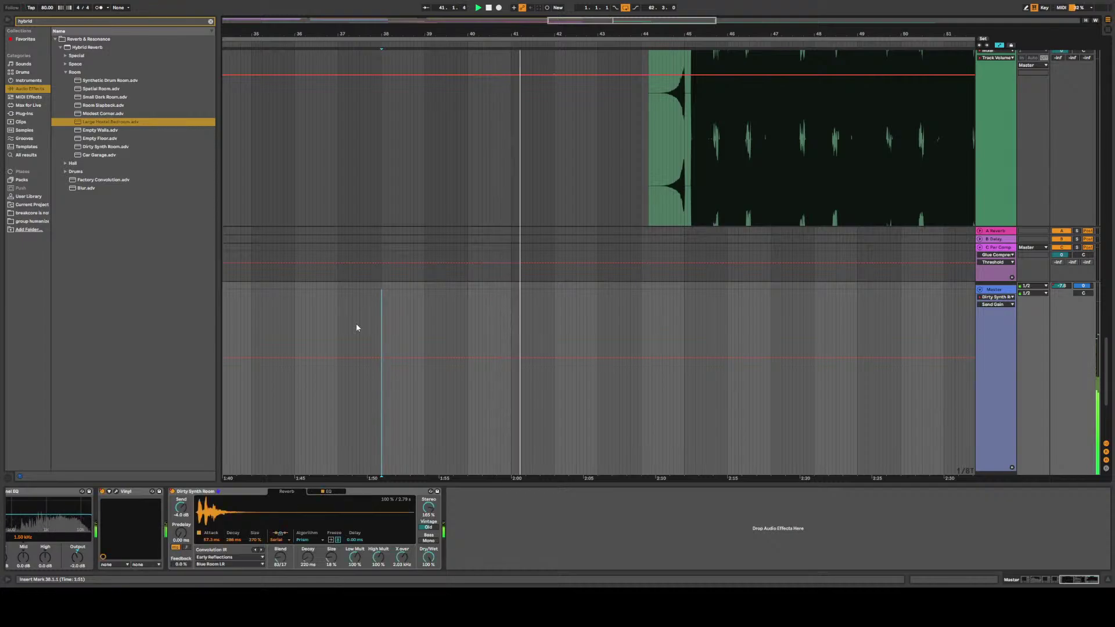
{"action": "key", "text": "space"}
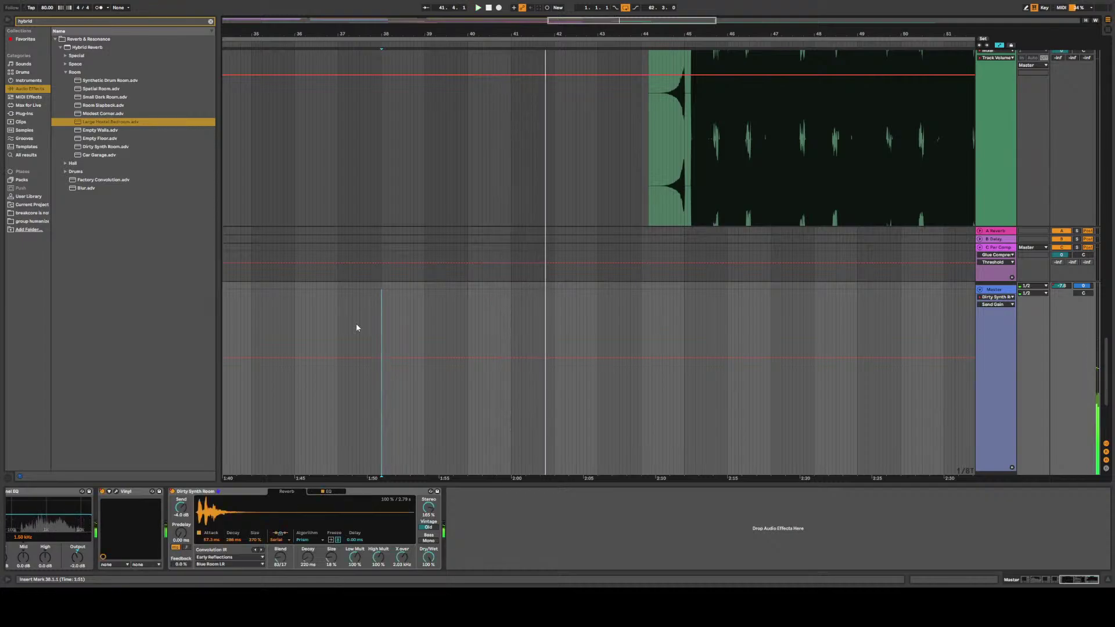
Replay the entry into bar 41 with Vinyl and Dirty Synth Room switched off, and re-enable the overridden automation
{"action": "left_click", "coordinate": [101, 492]}
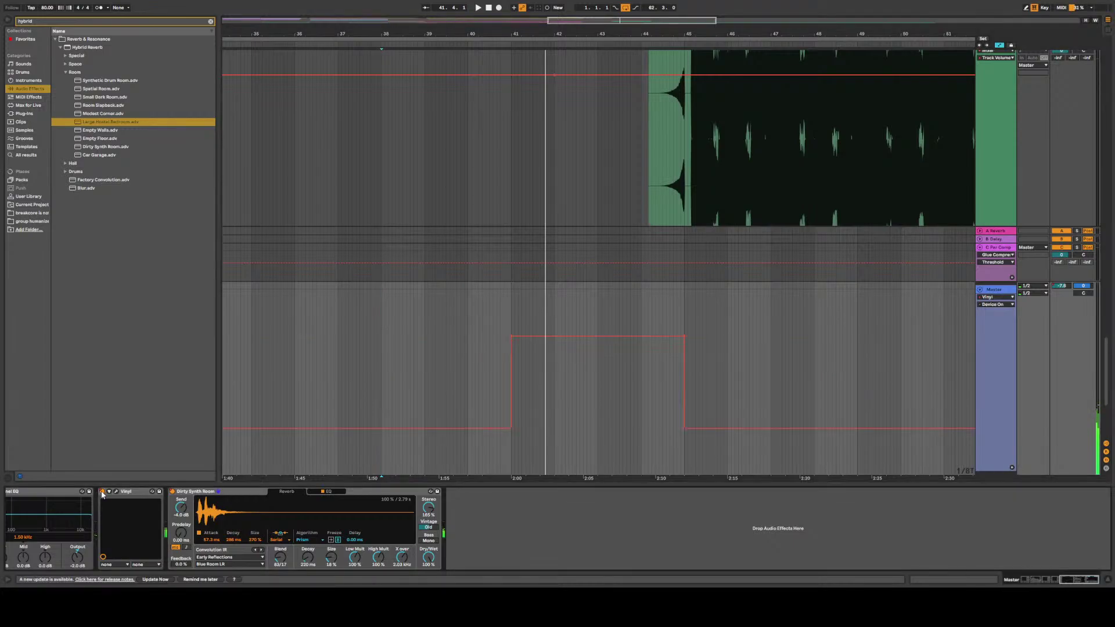
{"action": "scroll", "coordinate": [507, 346], "scroll_direction": "up", "scroll_amount": 5}
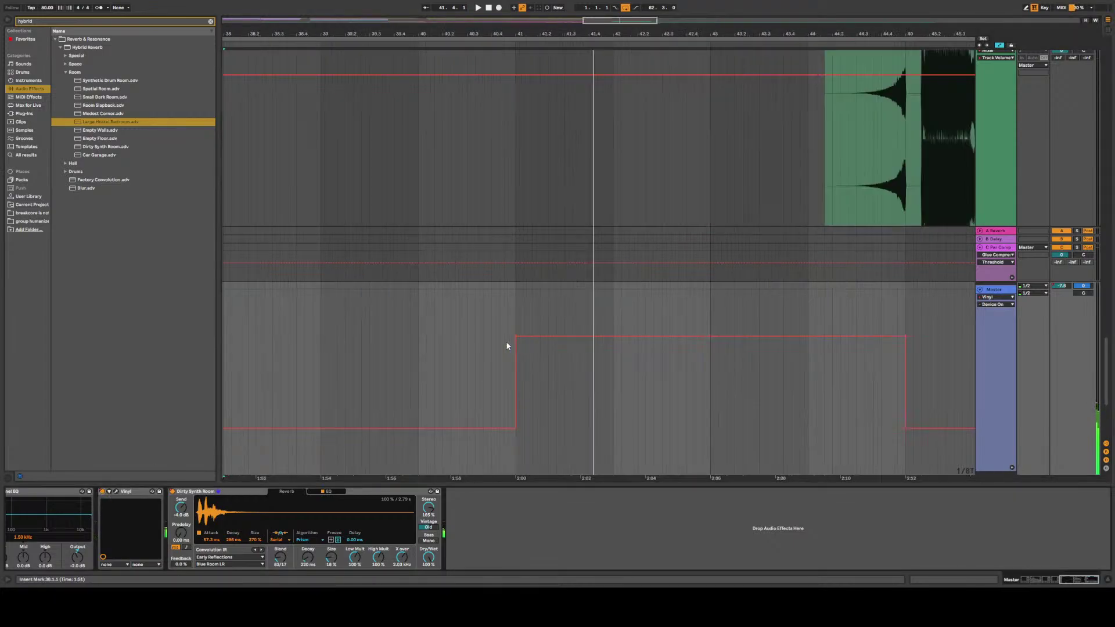
{"action": "left_click", "coordinate": [101, 492]}
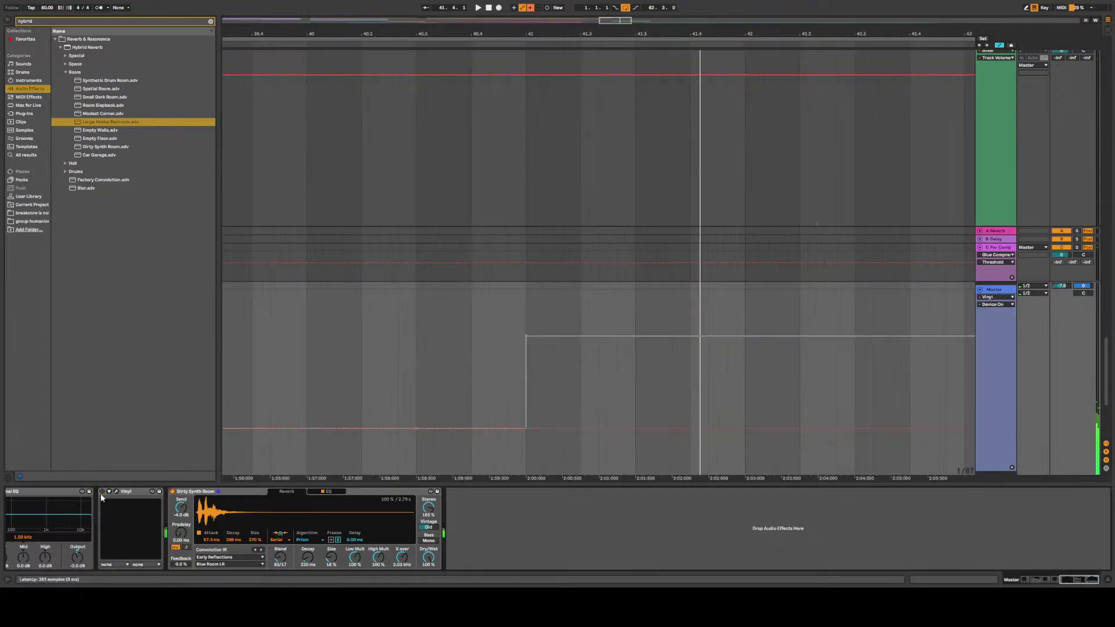
{"action": "left_click", "coordinate": [171, 491]}
{"action": "left_click", "coordinate": [476, 359]}
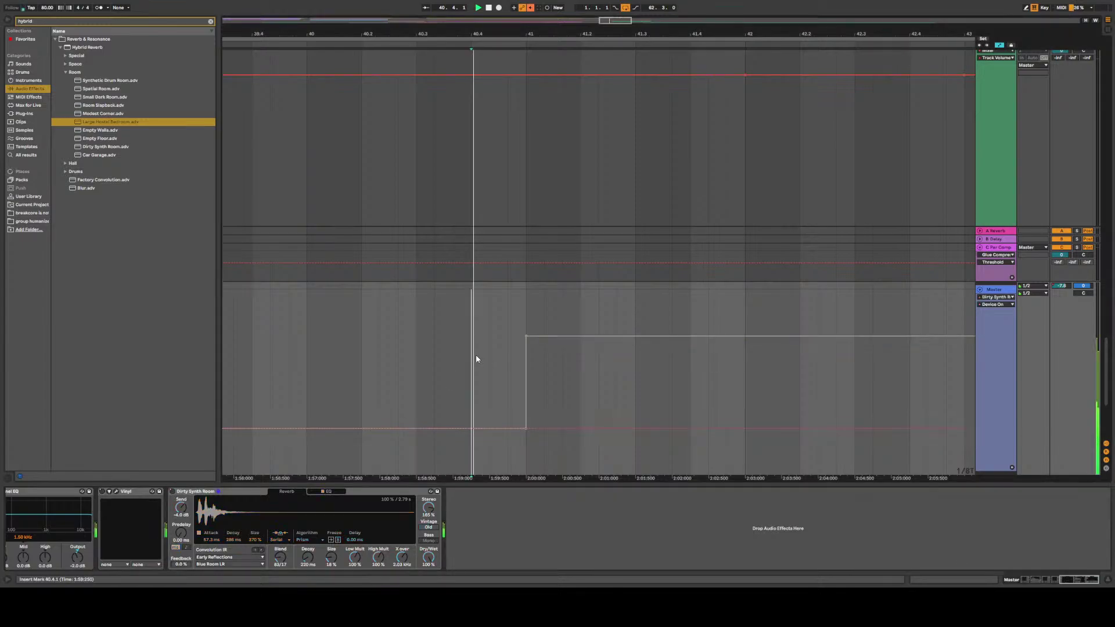
{"action": "key", "text": "space"}
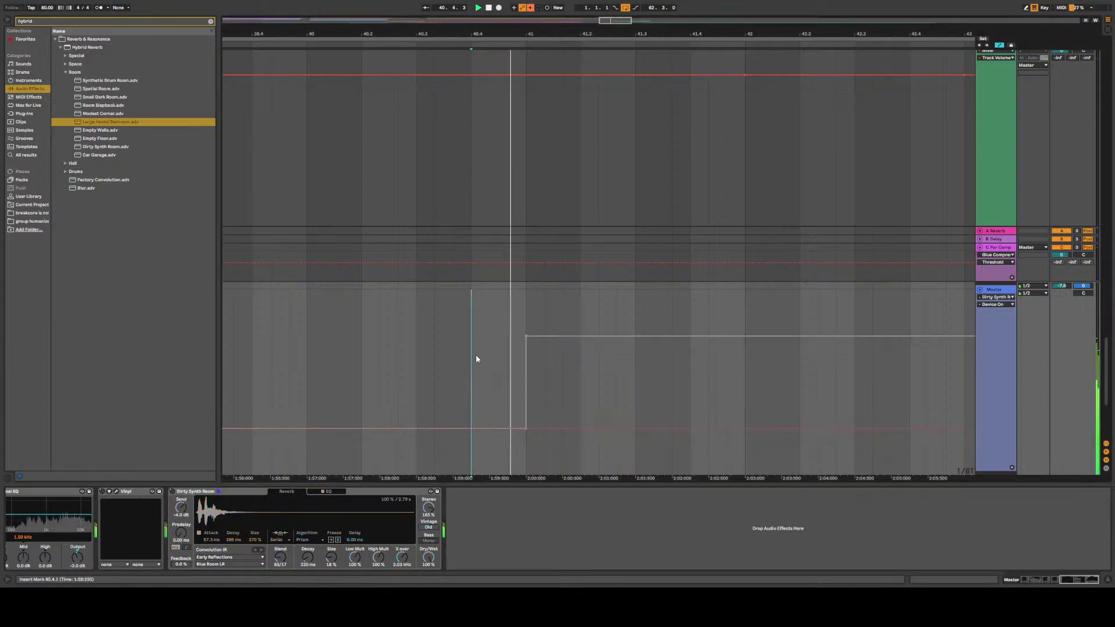
{"action": "left_click", "coordinate": [102, 492]}
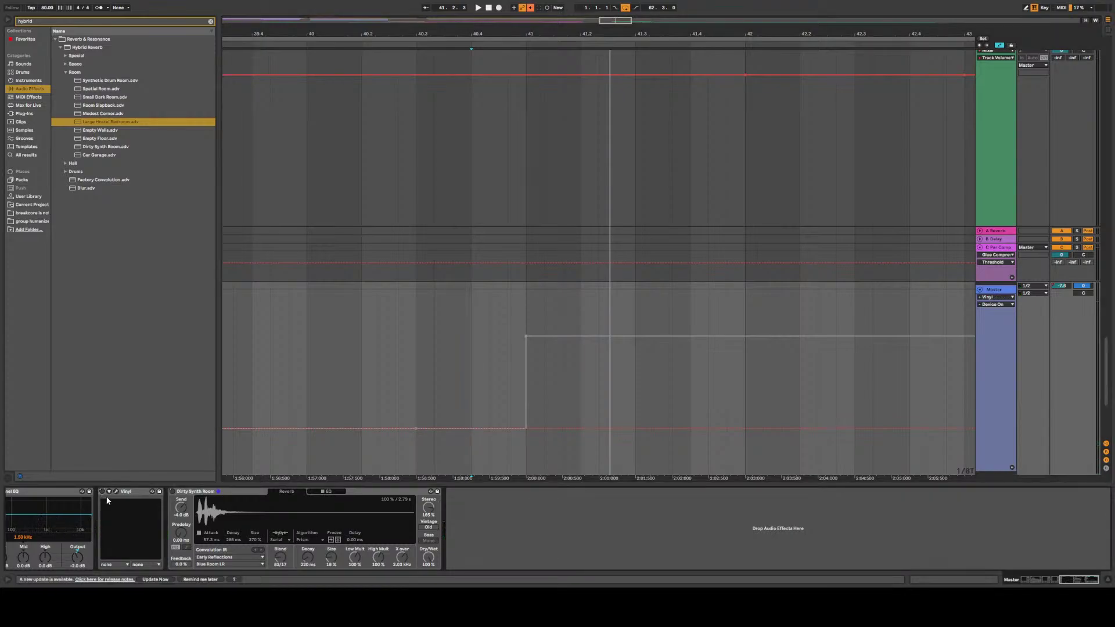
{"action": "left_click", "coordinate": [531, 8]}
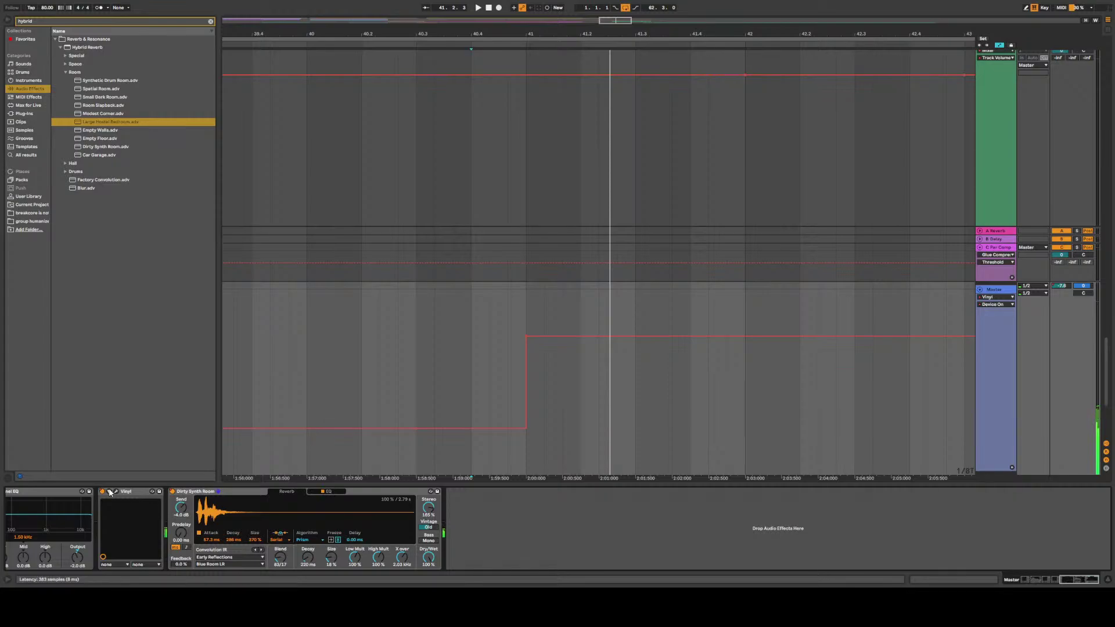
Move Vinyl's switch-on point slightly ahead of bar 41 and try nudging Dirty Synth Room's switch-on point
{"action": "scroll", "coordinate": [526, 340], "scroll_direction": "up", "scroll_amount": 5}
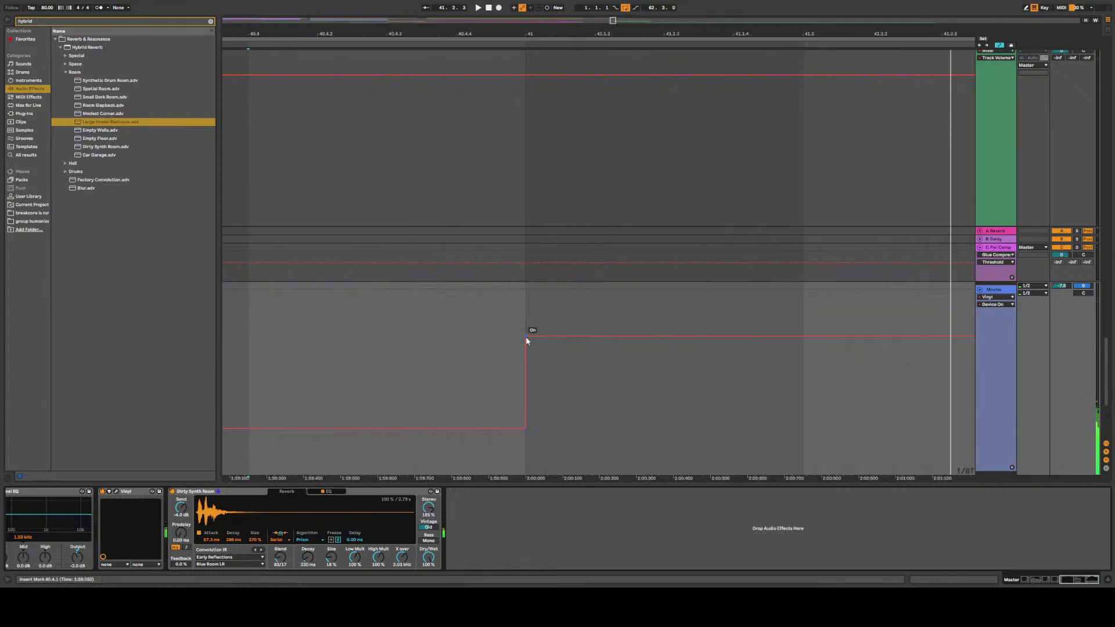
{"action": "left_click_drag", "start_coordinate": [525, 336], "coordinate": [518, 336]}
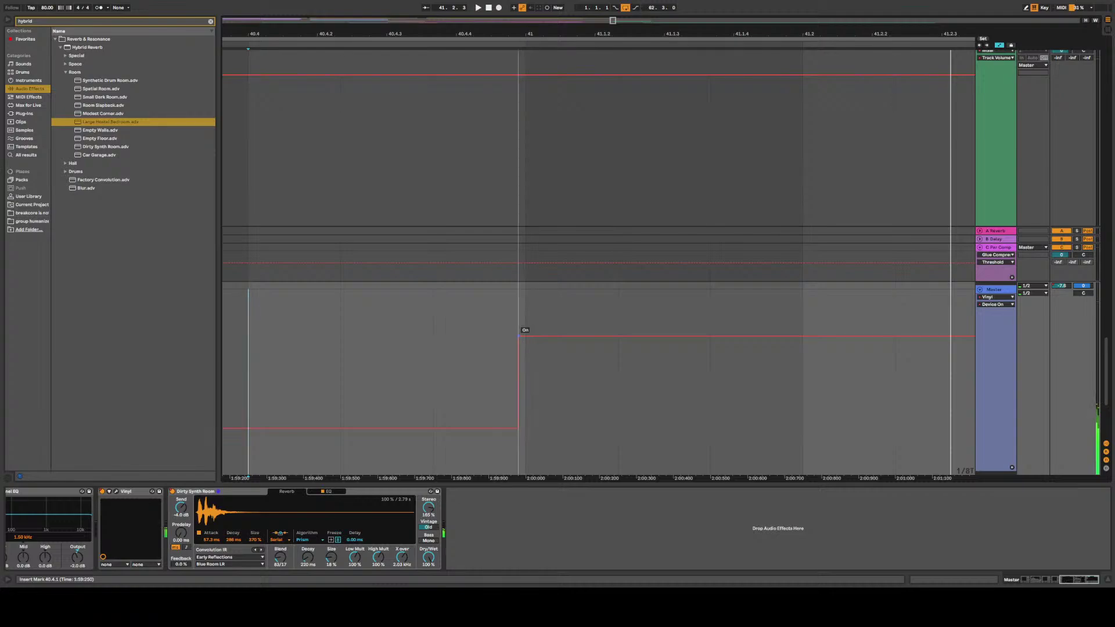
{"action": "left_click", "coordinate": [182, 498]}
{"action": "left_click_drag", "start_coordinate": [526, 336], "coordinate": [525, 335]}
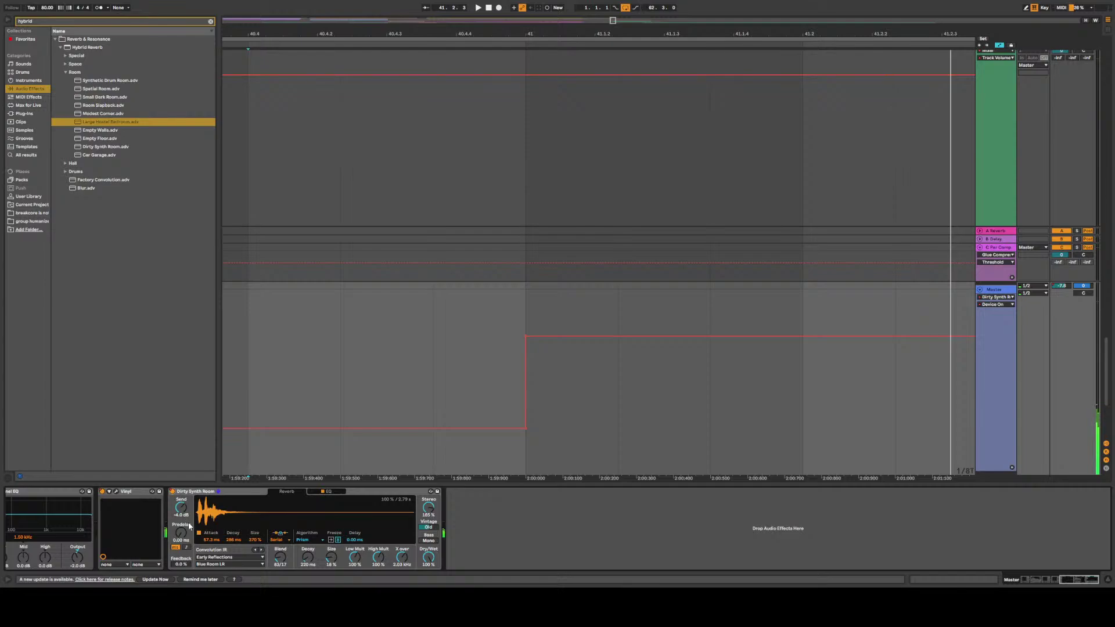
Replace Dirty Synth Room's Device On automation with a short Dry/Wet ramp from 0% to 100% ending at bar 41
{"action": "key", "text": "0"}
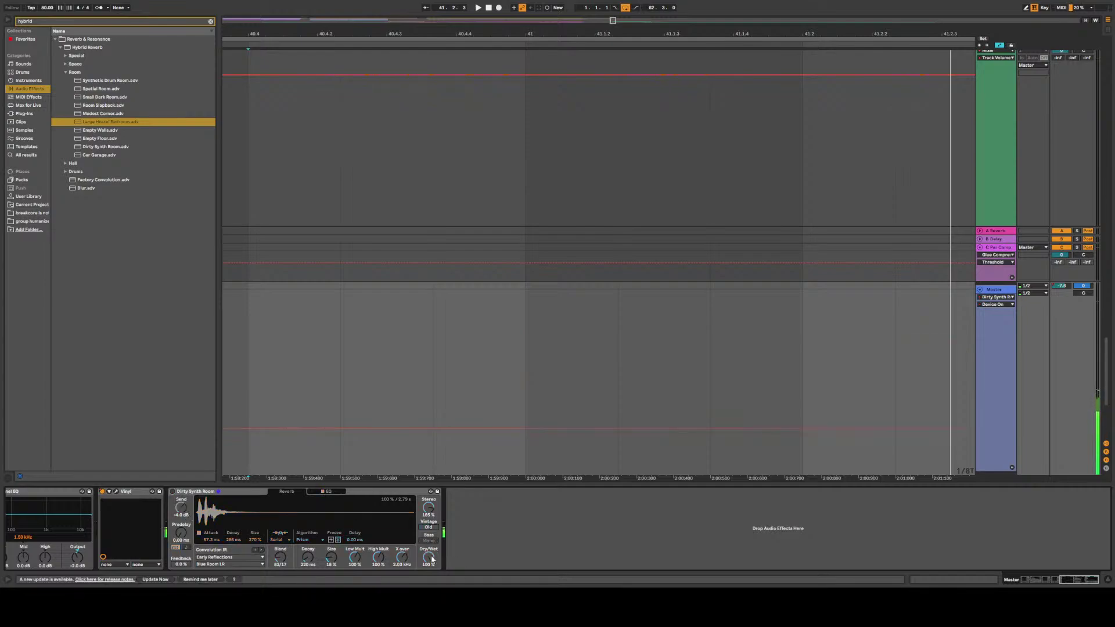
{"action": "left_click", "coordinate": [173, 493]}
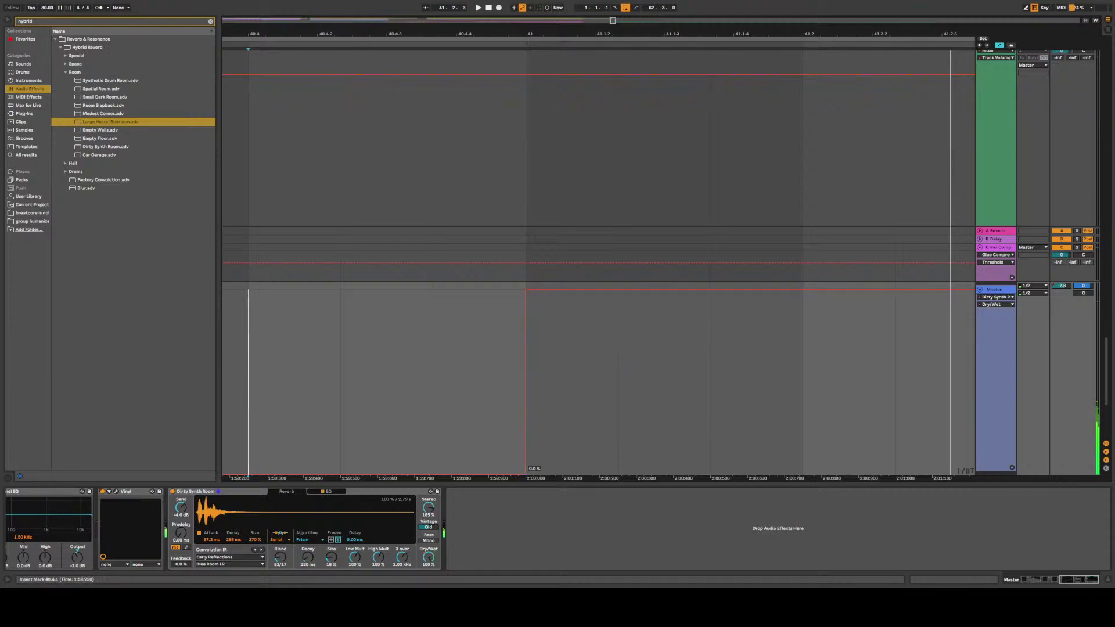
{"action": "left_click_drag", "start_coordinate": [526, 469], "coordinate": [433, 469]}
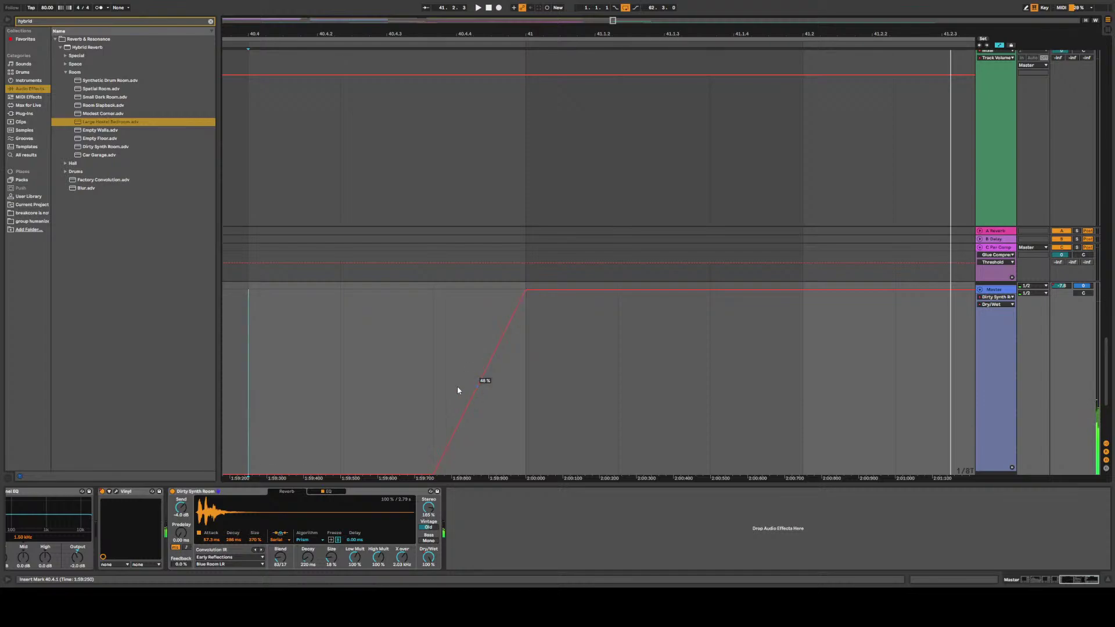
Drop Dirty Synth Room's Dry/Wet automation vertically from 100% to 0% at bar 45 and play from about bar 39
{"action": "scroll", "coordinate": [477, 357], "scroll_direction": "down", "scroll_amount": 5}
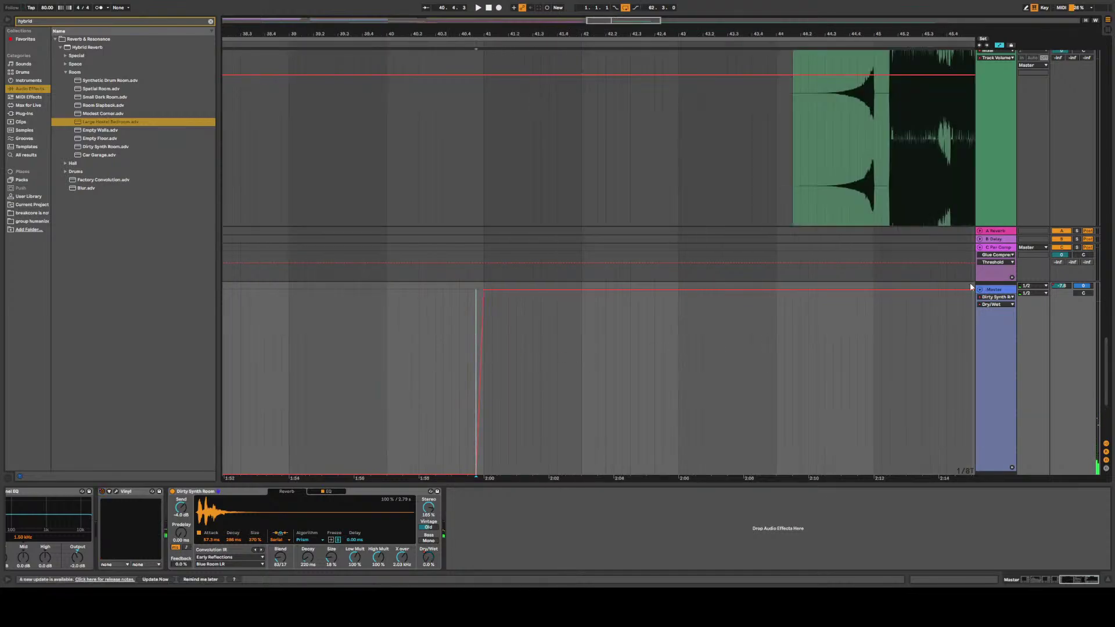
{"action": "left_click_drag", "start_coordinate": [873, 293], "coordinate": [889, 321]}
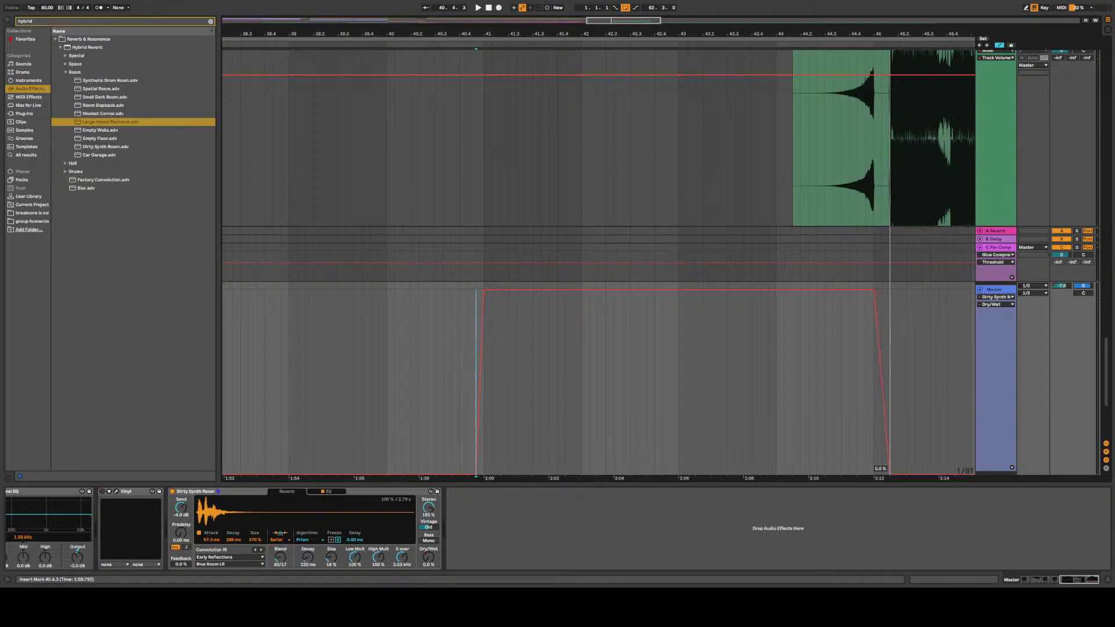
{"action": "left_click_drag", "start_coordinate": [889, 471], "coordinate": [874, 471]}
{"action": "left_click", "coordinate": [321, 389]}
{"action": "key", "text": "space"}
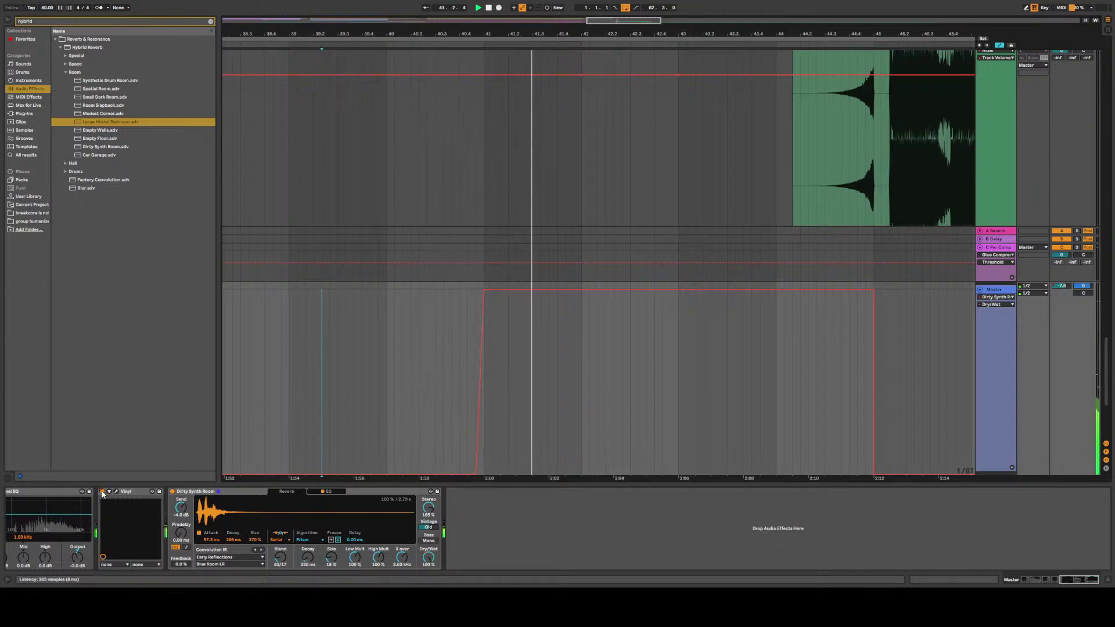
Replay the lead-in to bar 41 from around bar 32 to hear the reverb entering in context
{"action": "left_click", "coordinate": [241, 370]}
{"action": "key", "text": "minus"}
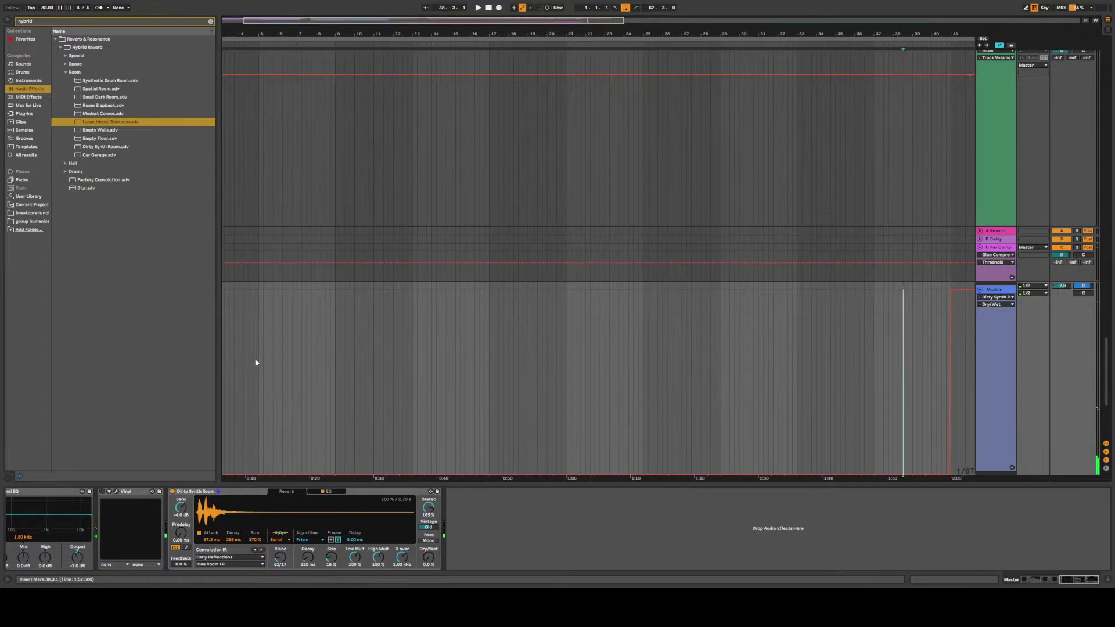
{"action": "left_click", "coordinate": [785, 364]}
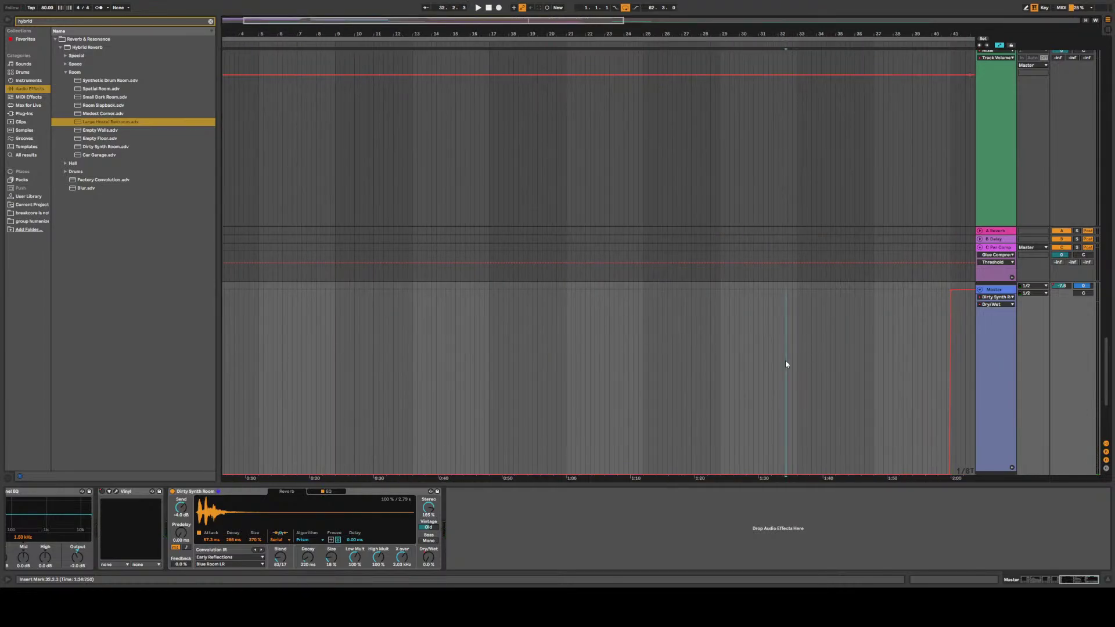
{"action": "key", "text": "space"}
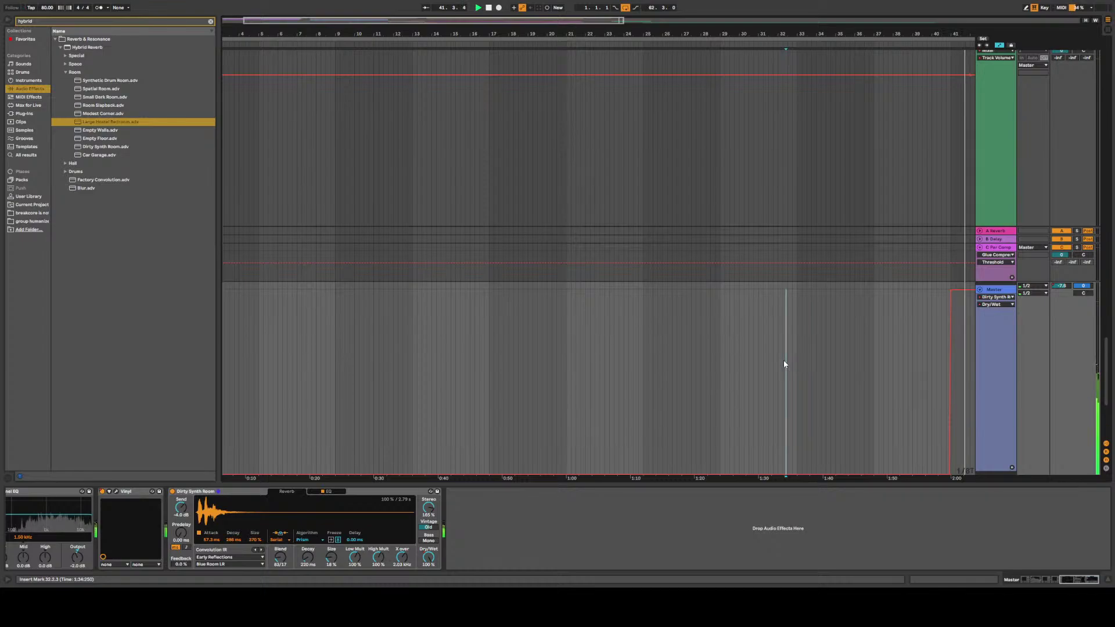
Bend Dirty Synth Room's Dry/Wet ramp into a late-rising curve reaching 100% at bar 41, and play it from 40.3
{"action": "scroll", "coordinate": [957, 386], "scroll_direction": "up", "scroll_amount": 5}
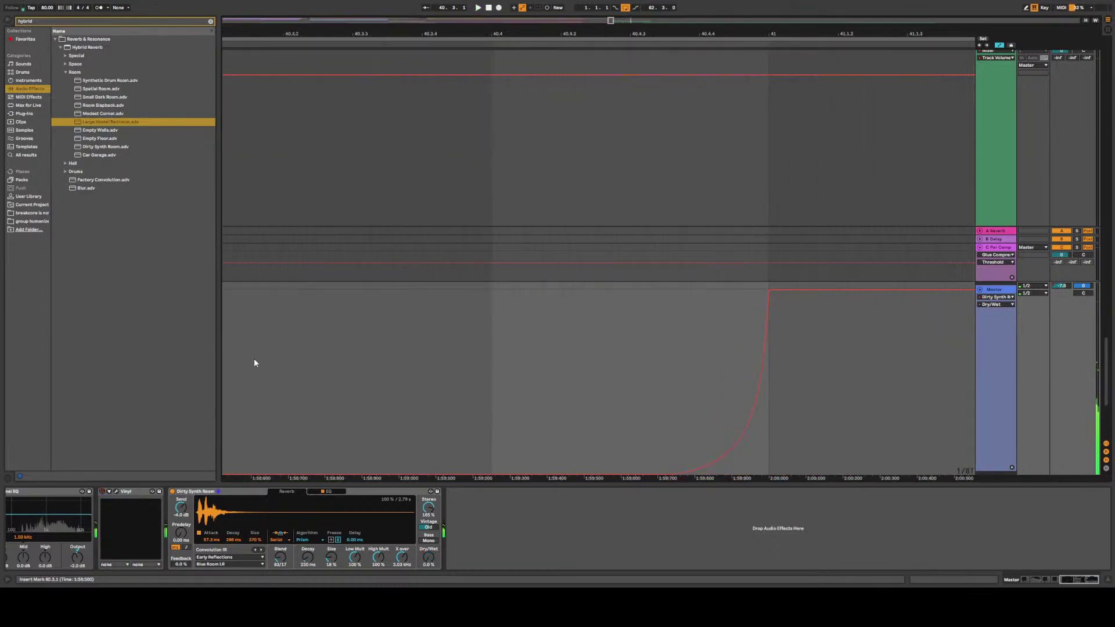
{"action": "scroll", "coordinate": [259, 366], "scroll_direction": "down", "scroll_amount": 5}
{"action": "key", "text": "space"}
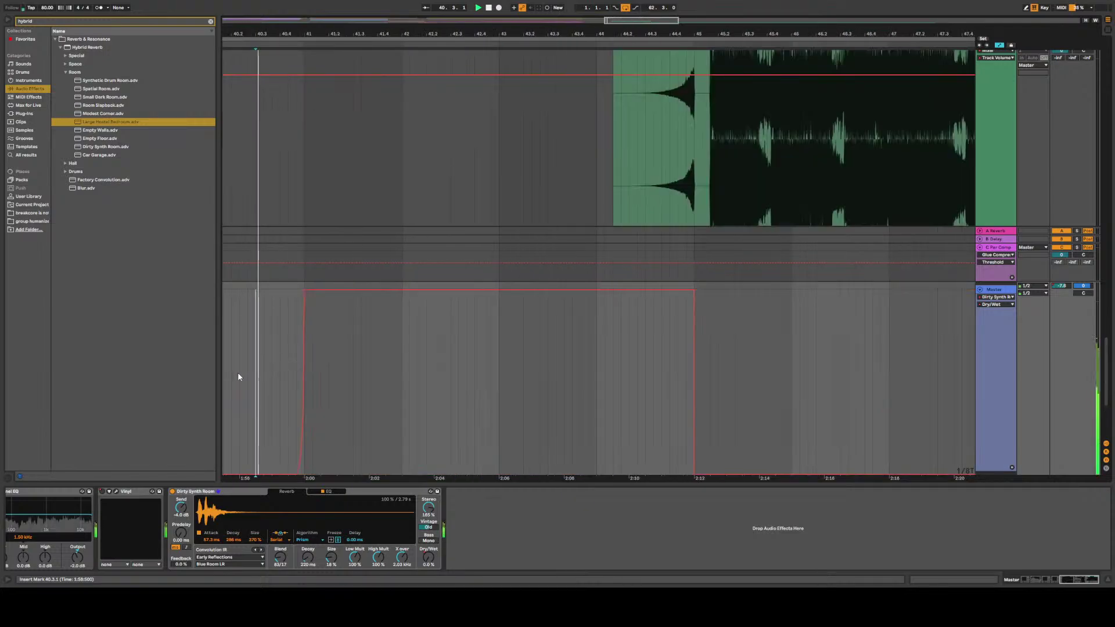
Fine-tune the steepness of the Dry/Wet curve just before bar 41, replaying from 40.3 between adjustments
{"action": "scroll", "coordinate": [266, 369], "scroll_direction": "up", "scroll_amount": 5}
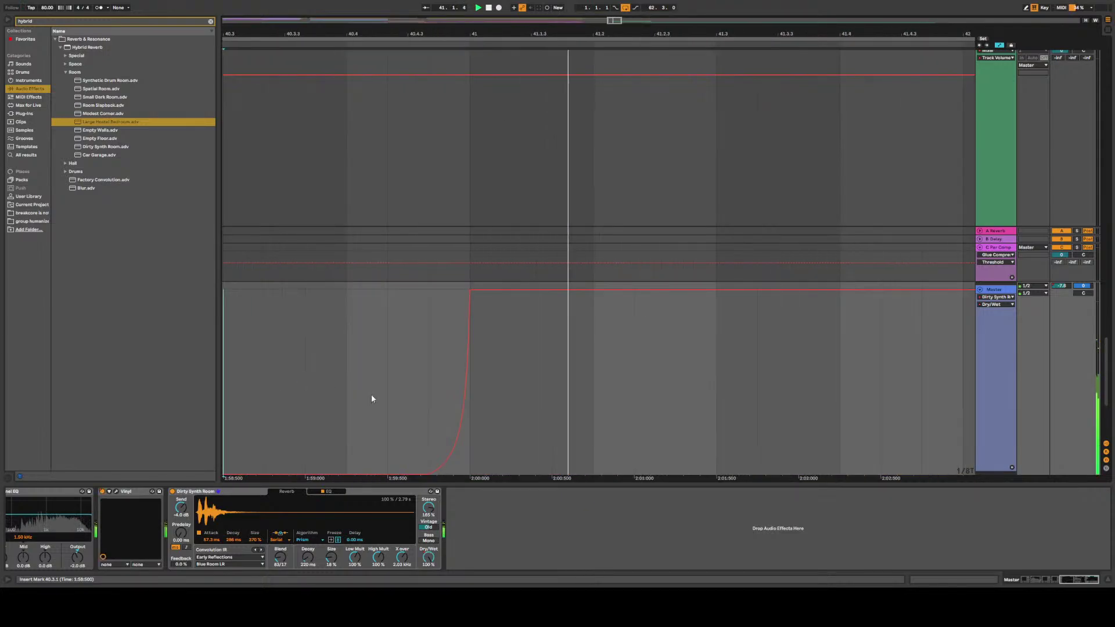
{"action": "key", "text": "space"}
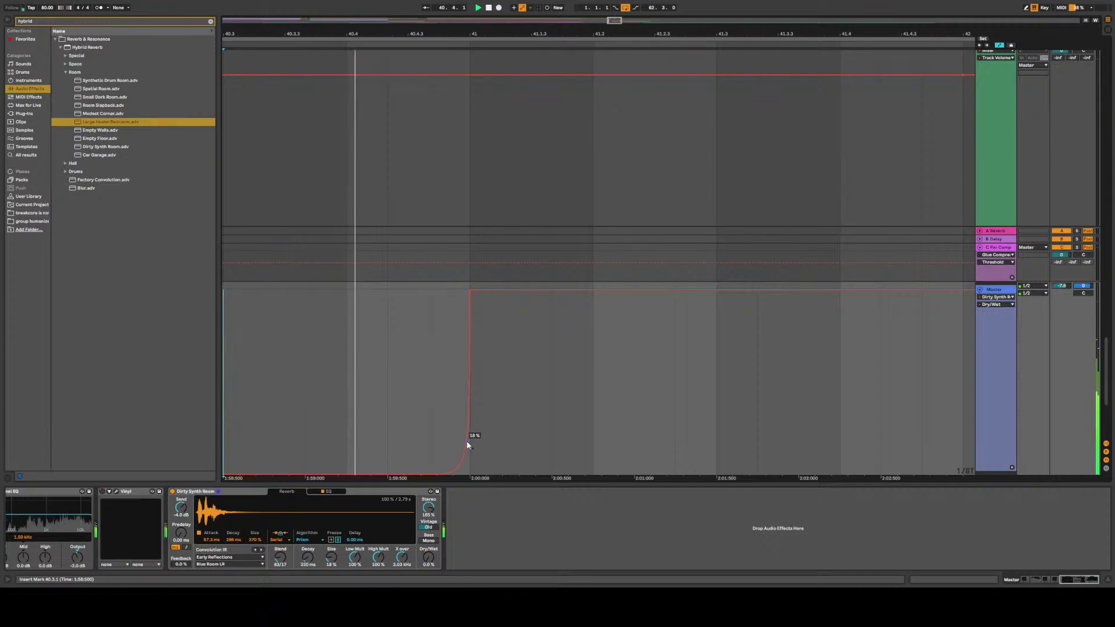
{"action": "key", "text": "space"}
{"action": "key", "text": "space"}
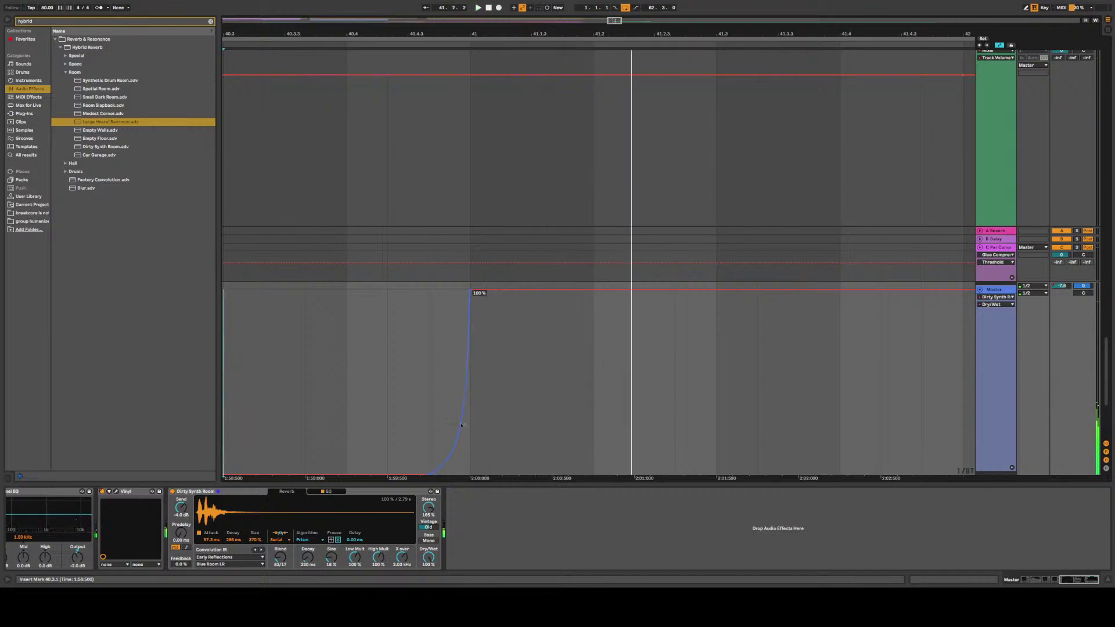
{"action": "key", "text": "space"}
{"action": "key", "text": "space"}
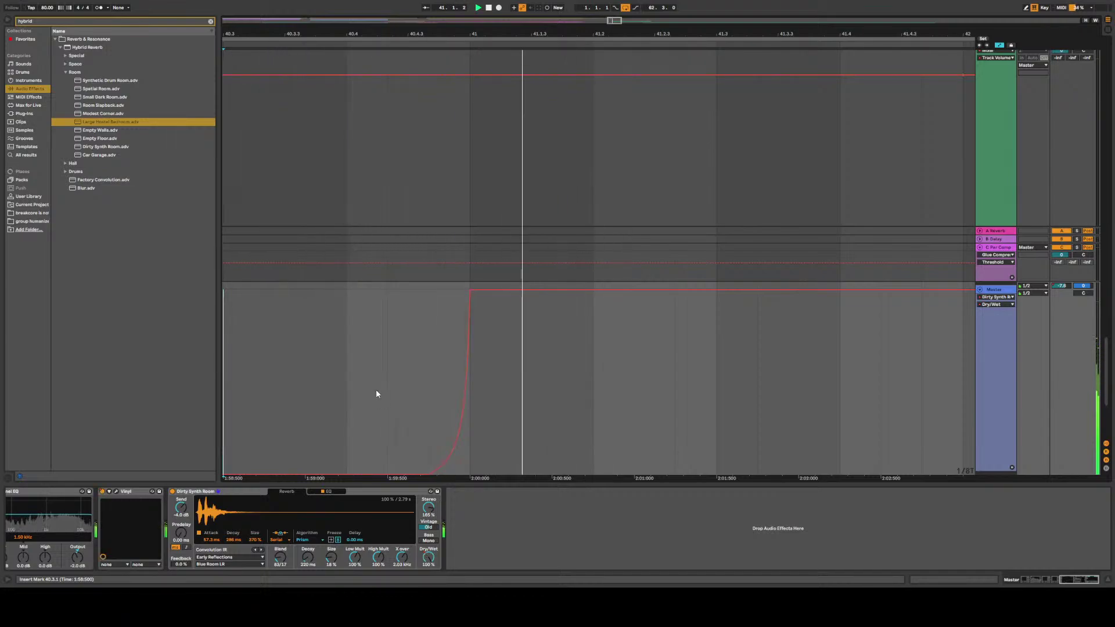
{"action": "scroll", "coordinate": [378, 391], "scroll_direction": "down", "scroll_amount": 3}
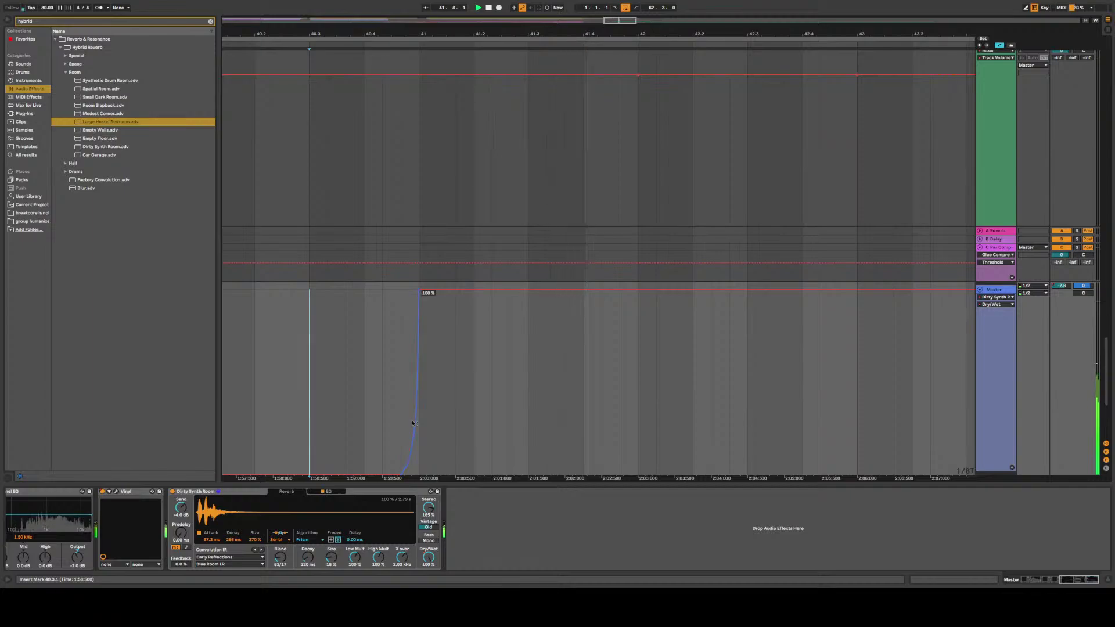
{"action": "key", "text": "space"}
{"action": "key", "text": "space"}
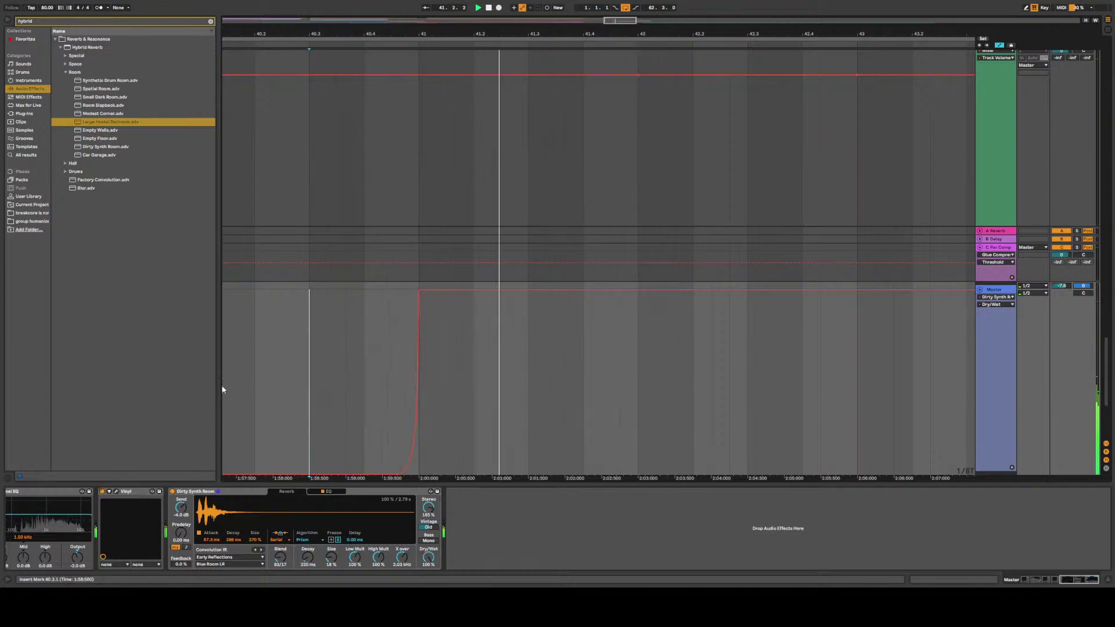
Play the whole transition from bar 36 through to just past bar 45
{"action": "scroll", "coordinate": [433, 368], "scroll_direction": "down", "scroll_amount": 10}
{"action": "left_click", "coordinate": [520, 356]}
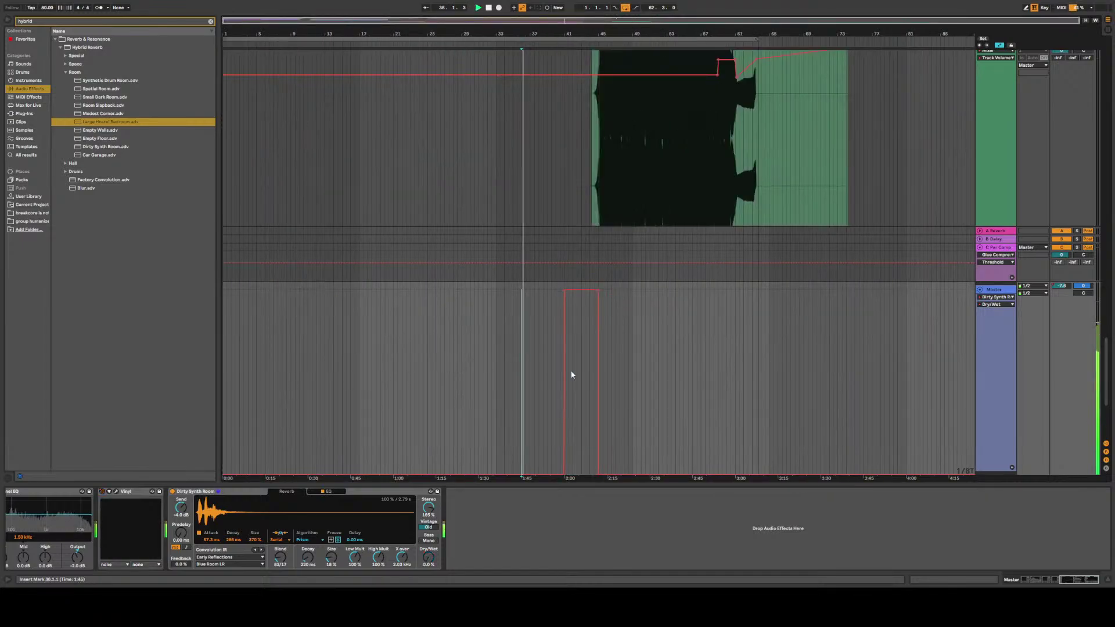
{"action": "scroll", "coordinate": [571, 374], "scroll_direction": "up", "scroll_amount": 5}
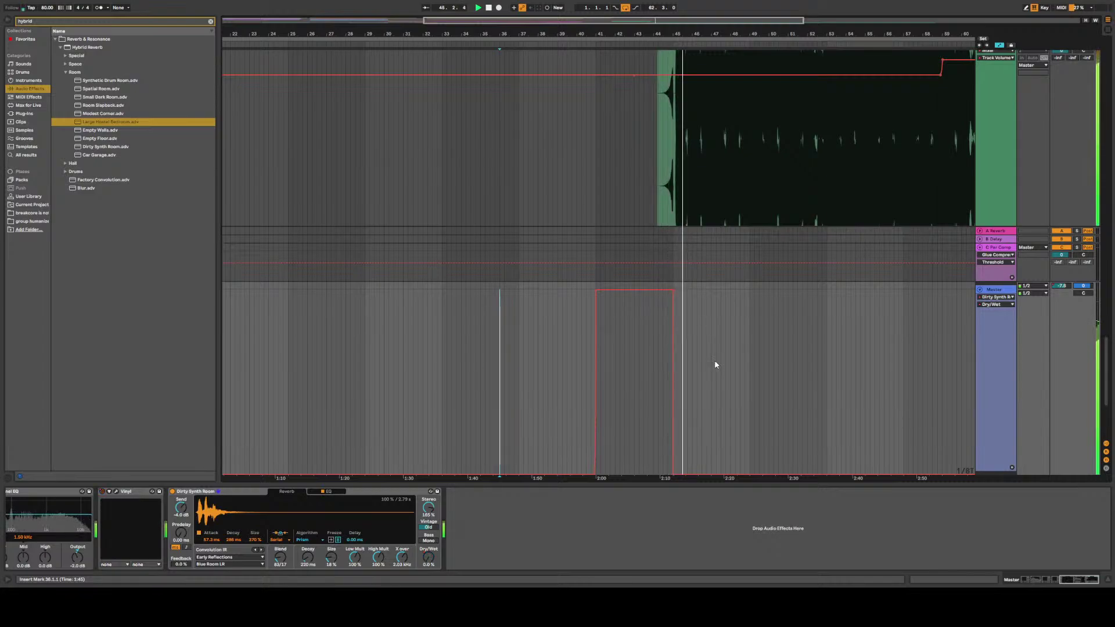
{"action": "scroll", "coordinate": [687, 332], "scroll_direction": "up", "scroll_amount": 5}
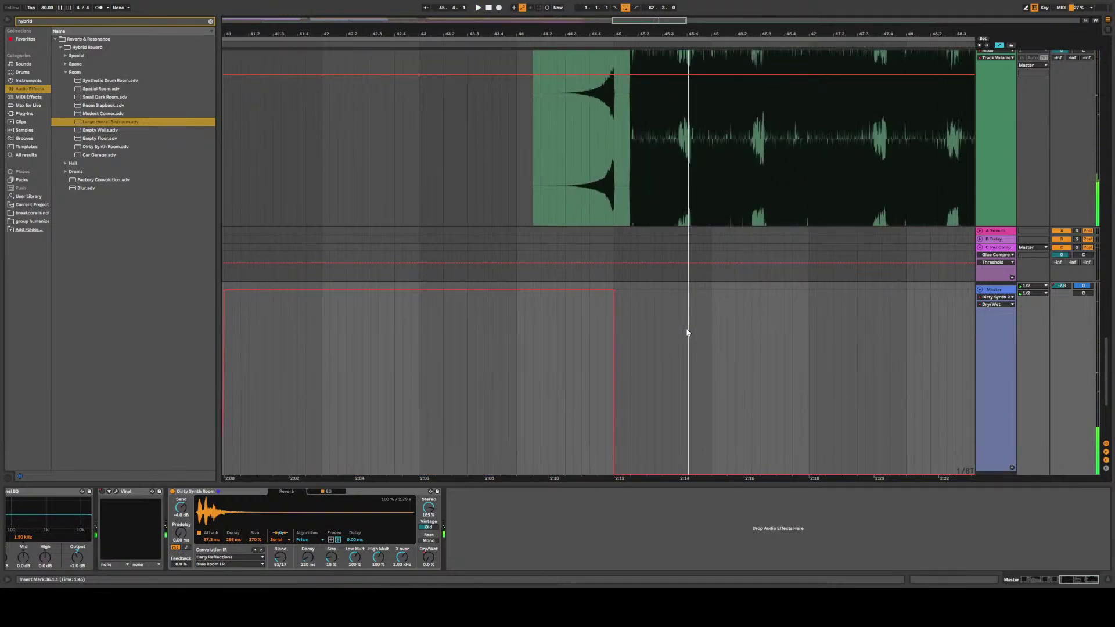
Solo the "last part in old project ver" track and play it from about 44.3
{"action": "scroll", "coordinate": [678, 342], "scroll_direction": "up", "scroll_amount": 3}
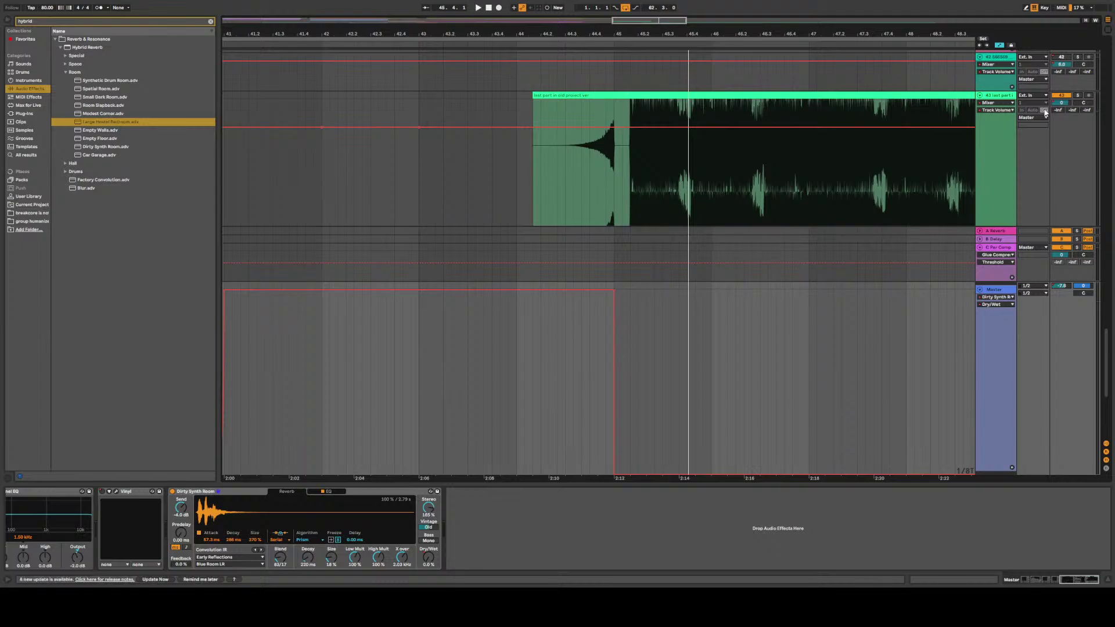
{"action": "left_click", "coordinate": [1076, 97]}
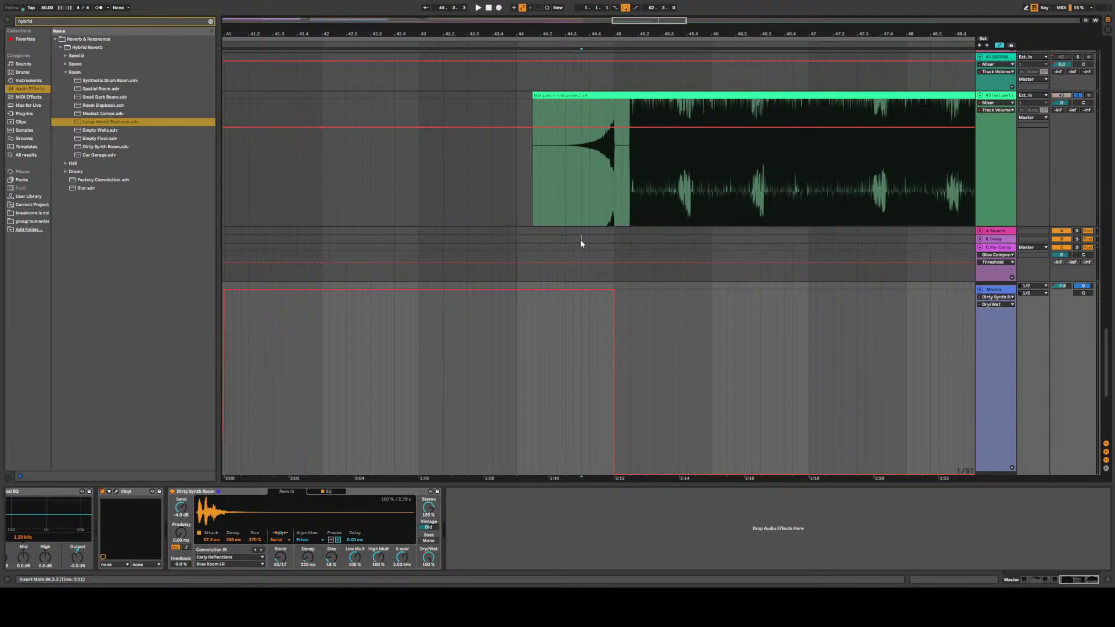
{"action": "left_click", "coordinate": [580, 239]}
{"action": "key", "text": "space"}
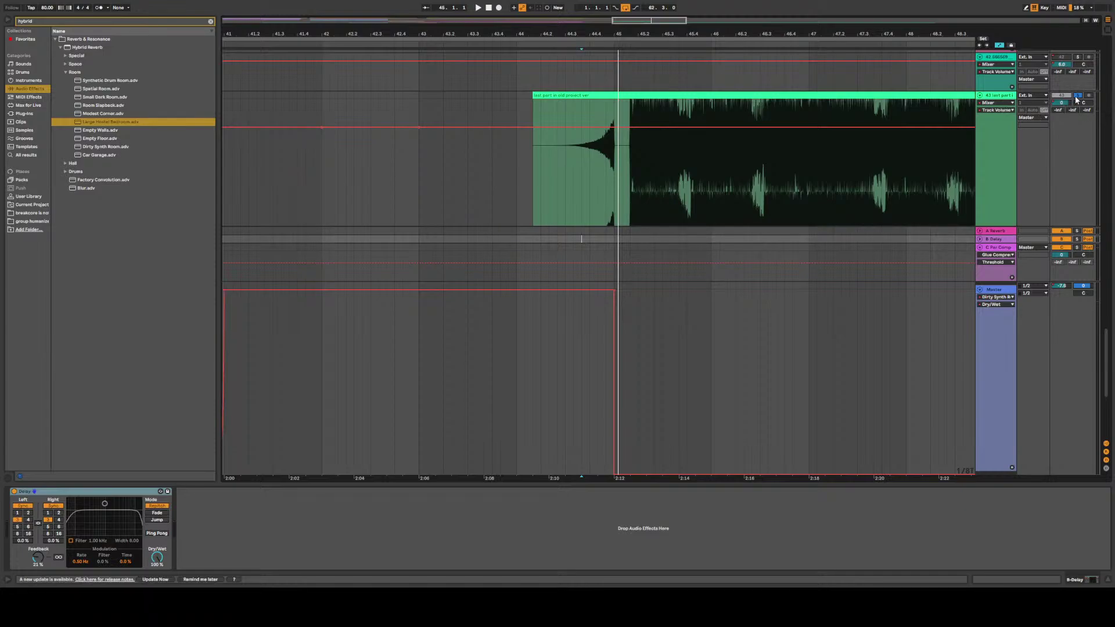
Turn off the solo on the "last part in old project ver" track, select that track, and save the project
{"action": "left_click", "coordinate": [1003, 292]}
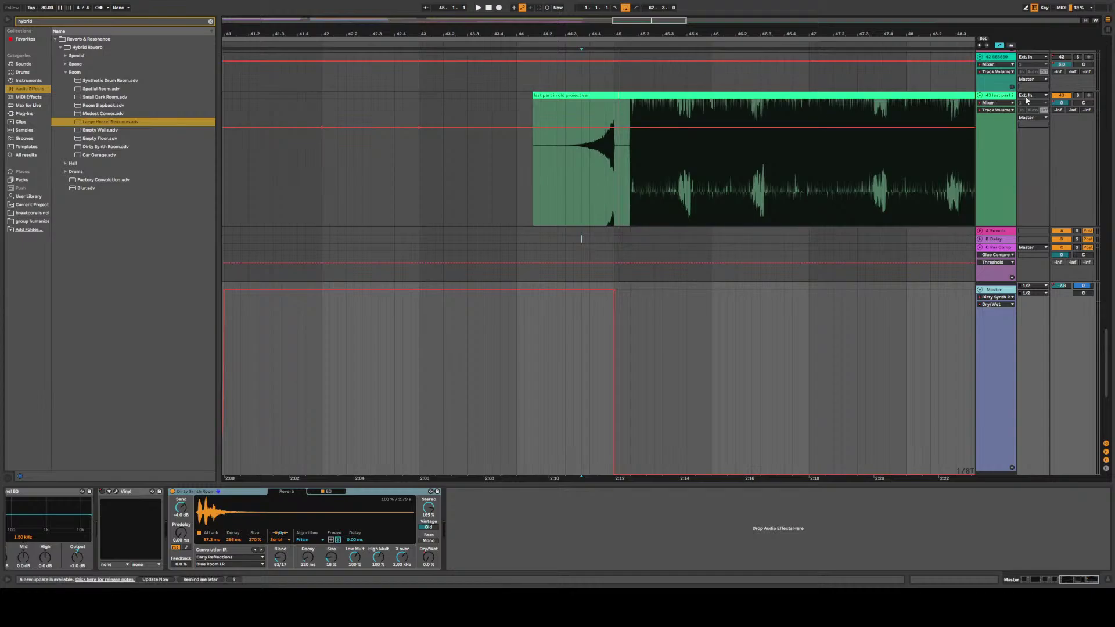
{"action": "left_click", "coordinate": [1003, 98]}
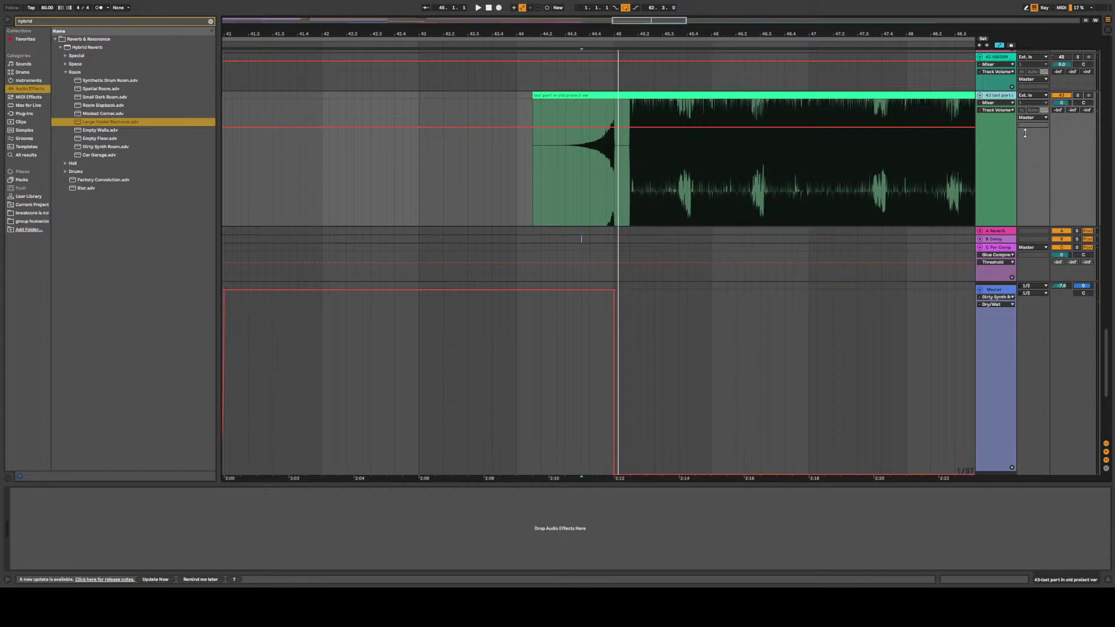
{"action": "scroll", "coordinate": [606, 180], "scroll_direction": "up", "scroll_amount": 5}
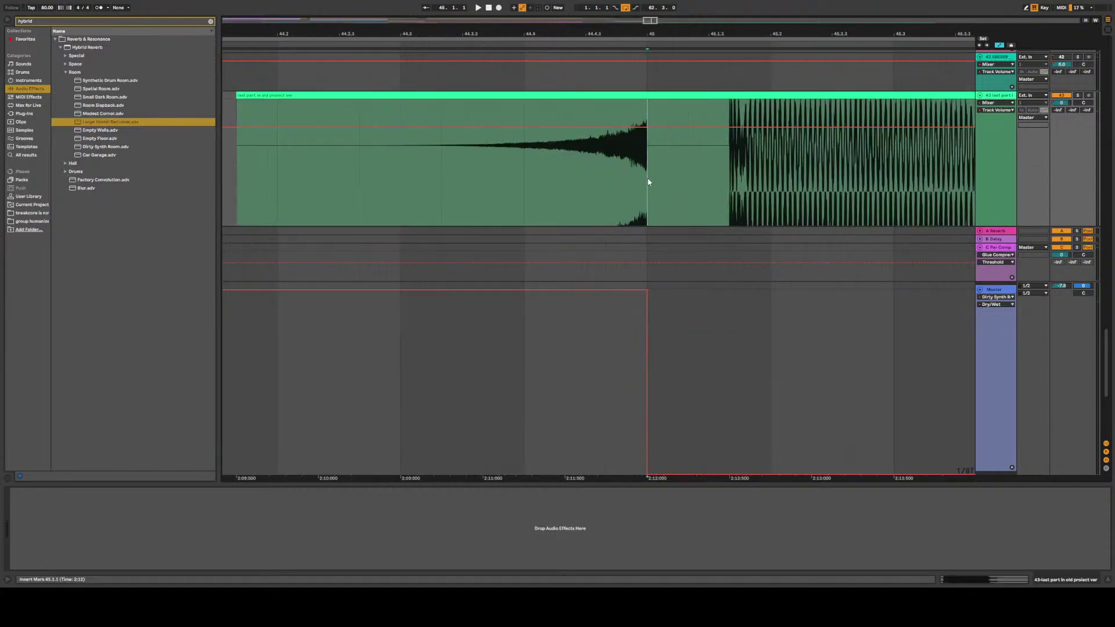
{"action": "scroll", "coordinate": [649, 182], "scroll_direction": "down", "scroll_amount": 2}
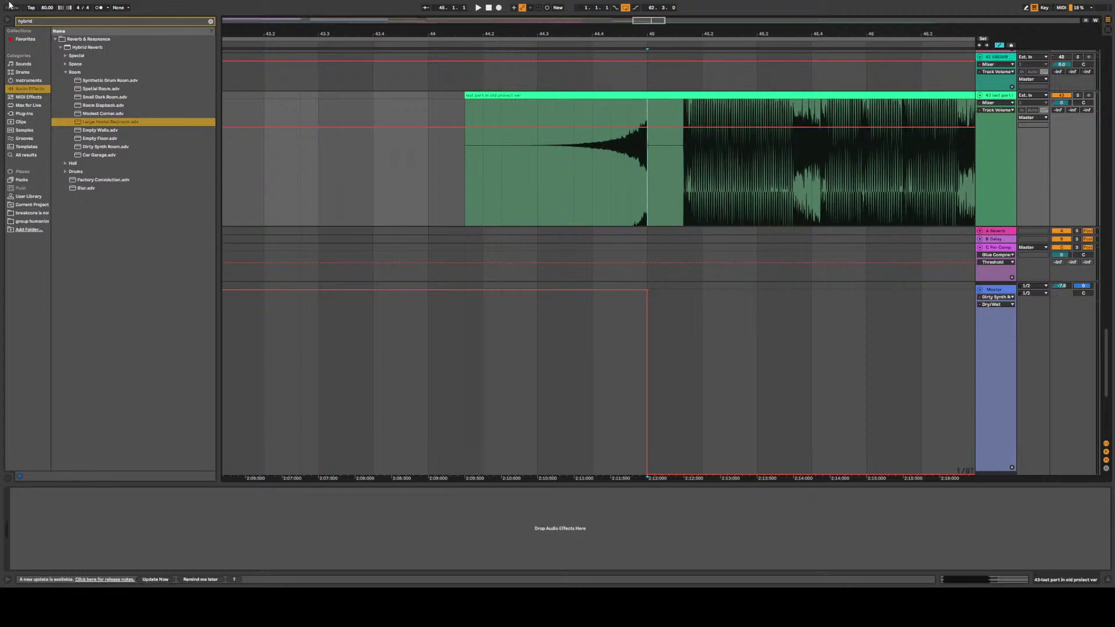
{"action": "key", "text": "ctrl+s"}
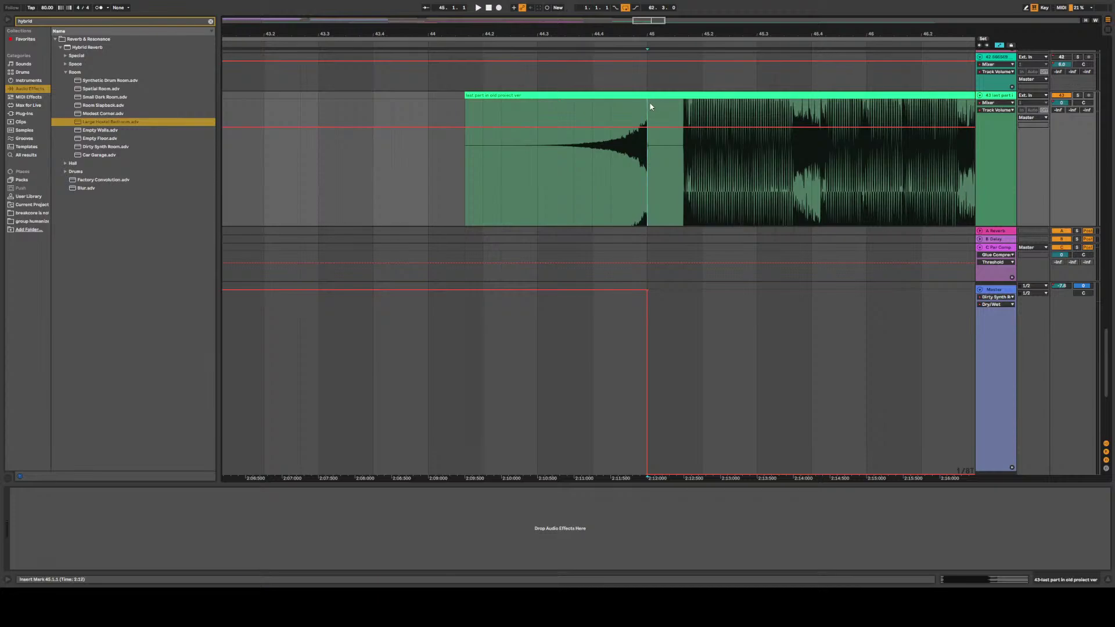
Examine the swell and silent gap opening the last-part clip, selecting the range from 44.1.3 to its loud entry after bar 45
{"action": "scroll", "coordinate": [650, 107], "scroll_direction": "up", "scroll_amount": 5}
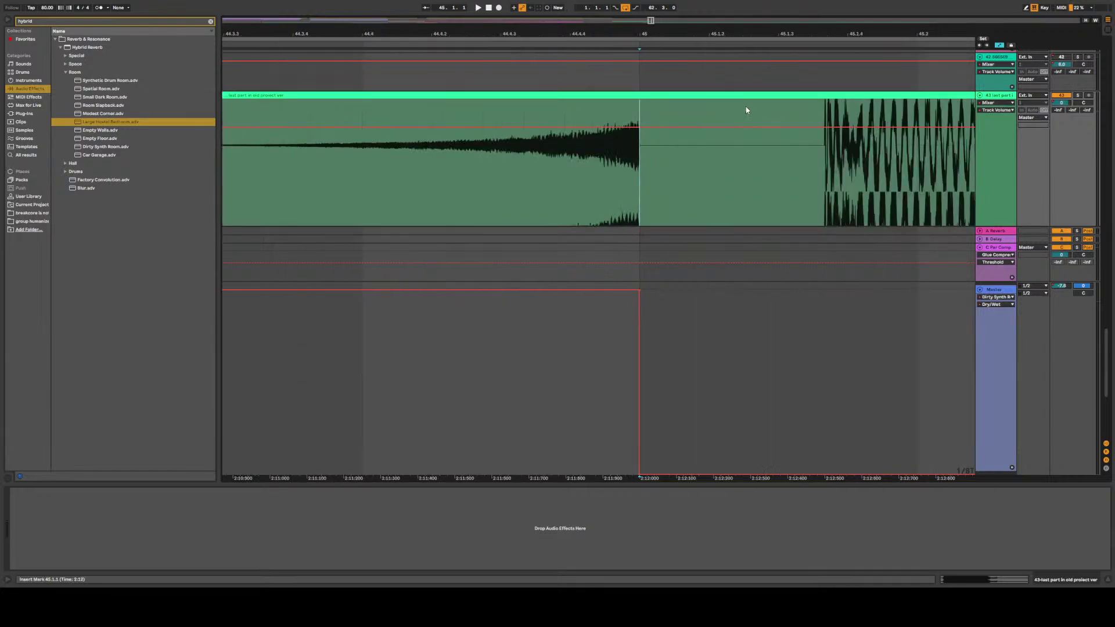
{"action": "left_click_drag", "start_coordinate": [732, 110], "coordinate": [269, 118]}
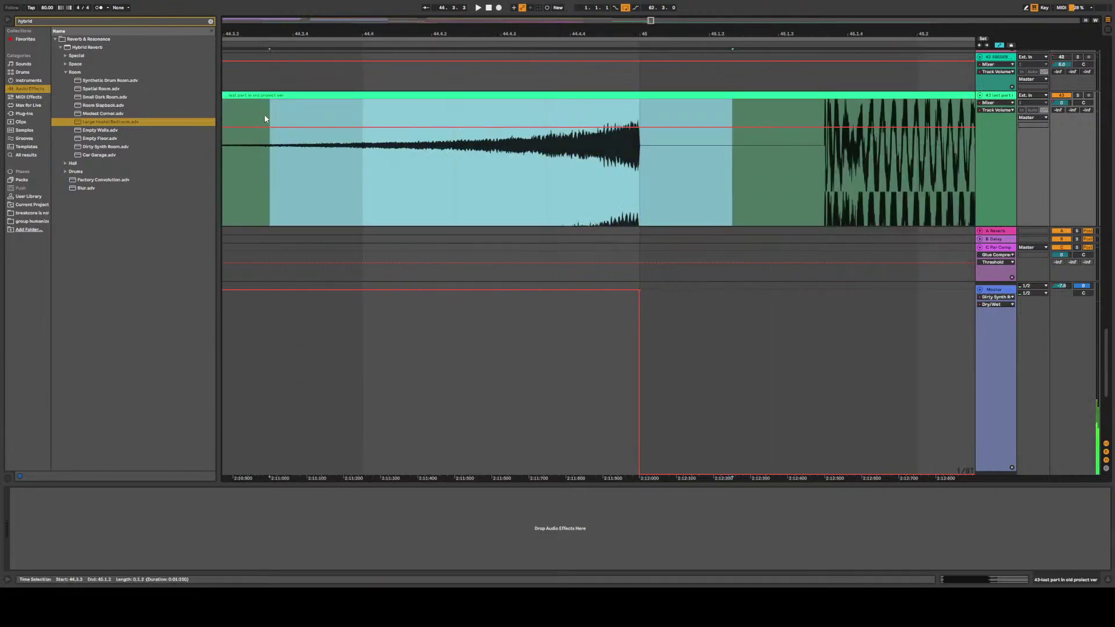
{"action": "scroll", "coordinate": [267, 119], "scroll_direction": "down", "scroll_amount": 8}
{"action": "scroll", "coordinate": [228, 116], "scroll_direction": "down", "scroll_amount": 4}
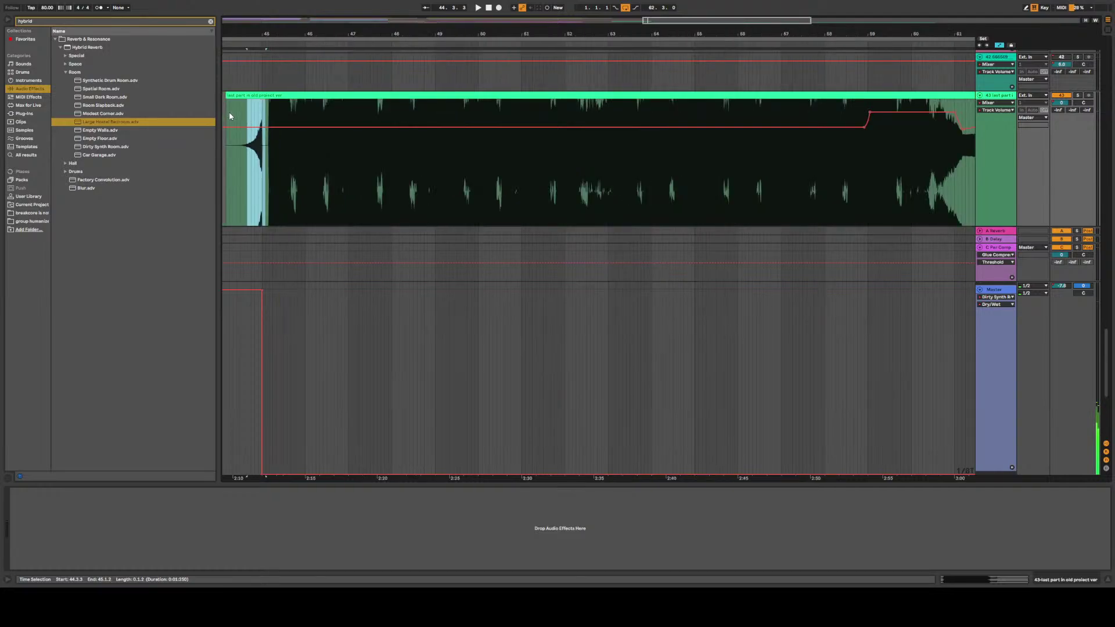
{"action": "left_click_drag", "start_coordinate": [228, 116], "coordinate": [269, 116]}
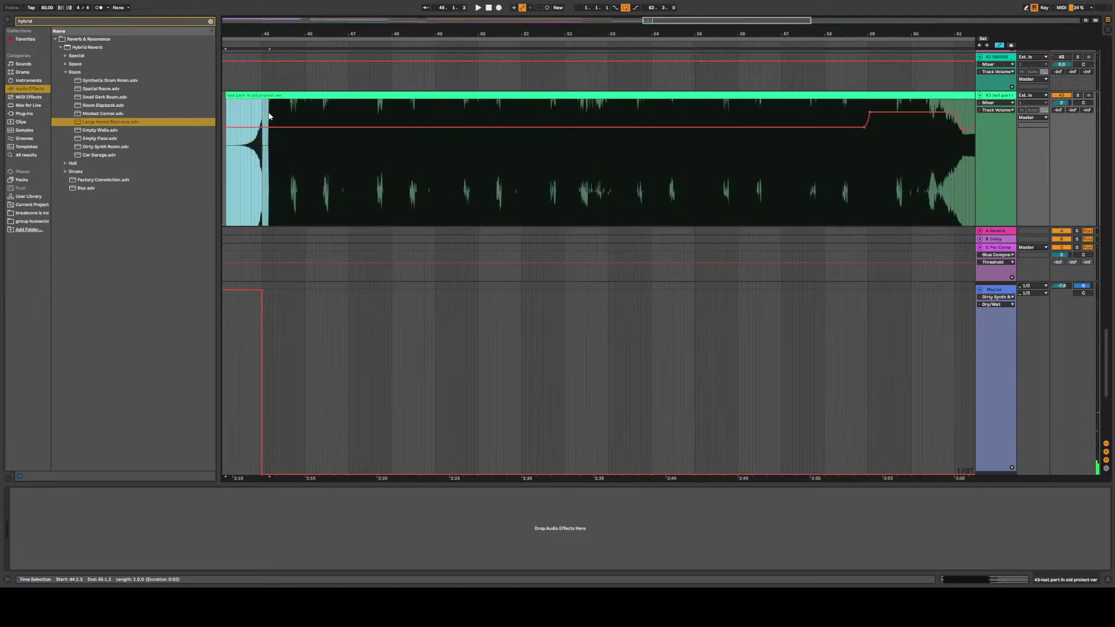
{"action": "scroll", "coordinate": [268, 117], "scroll_direction": "up", "scroll_amount": 15}
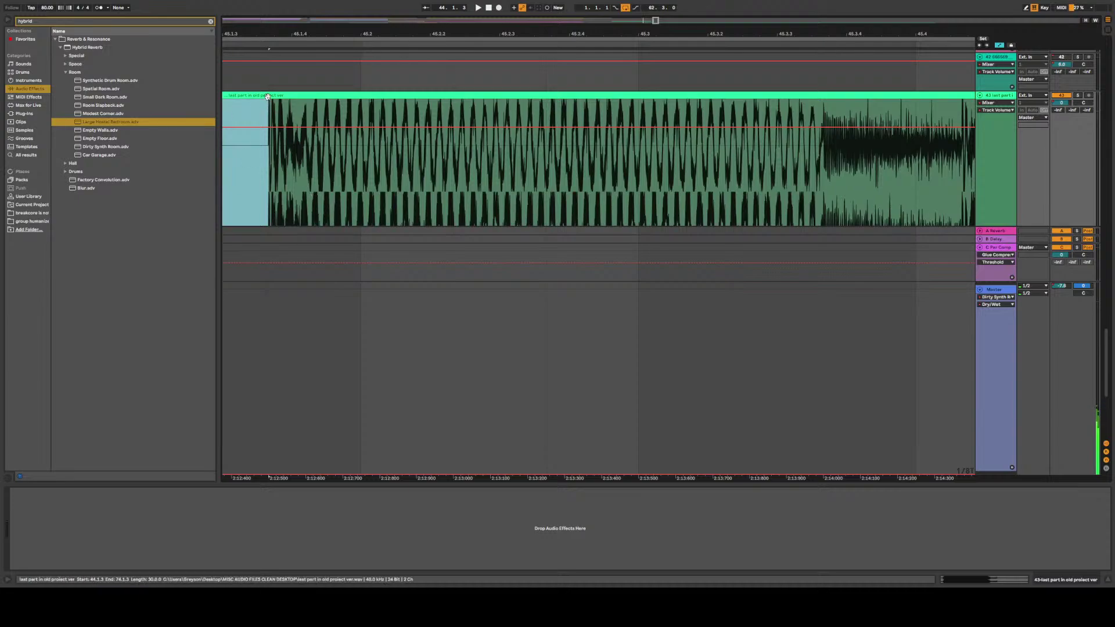
{"action": "scroll", "coordinate": [248, 141], "scroll_direction": "down", "scroll_amount": 20}
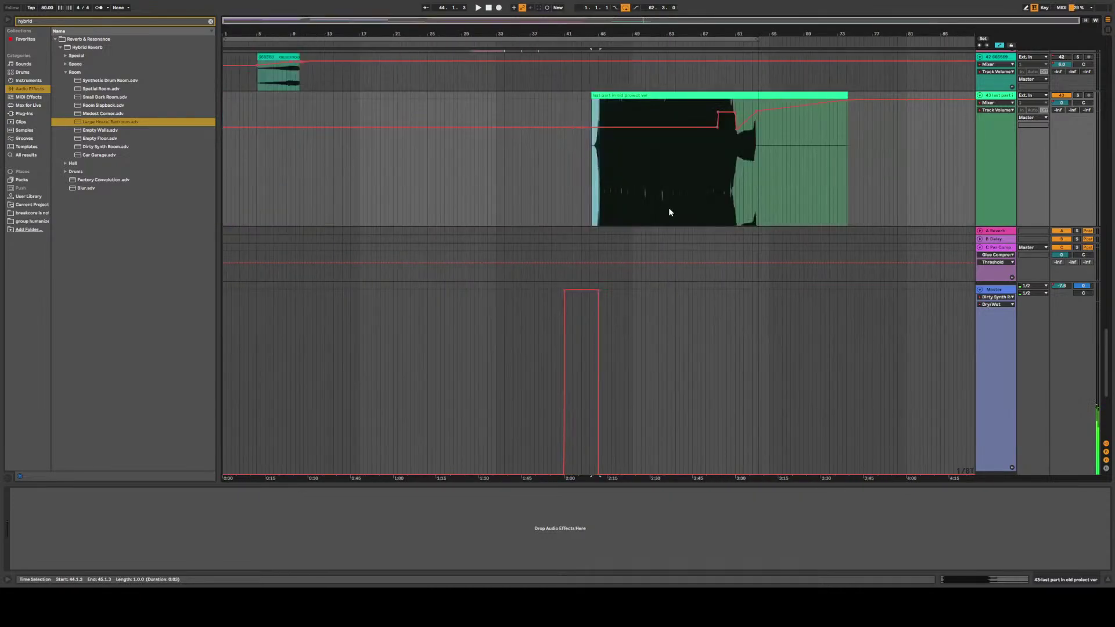
{"action": "scroll", "coordinate": [670, 212], "scroll_direction": "up", "scroll_amount": 15}
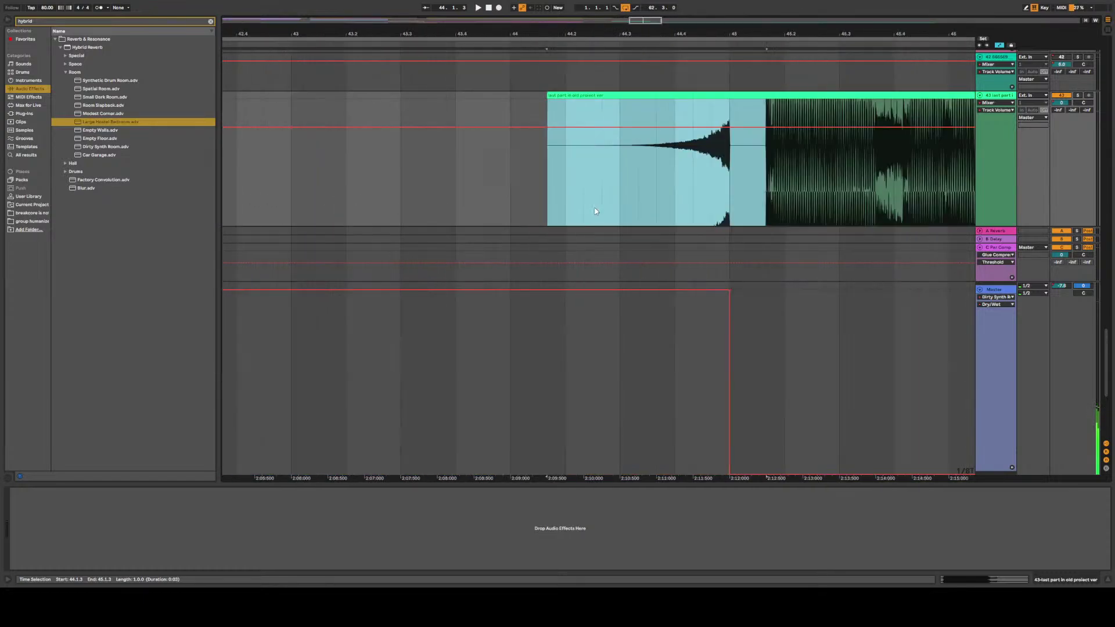
Split the last-part clip at 45.1.2 and delete its opening swell from 44.1.3 to that point
{"action": "left_click_drag", "start_coordinate": [746, 228], "coordinate": [565, 231]}
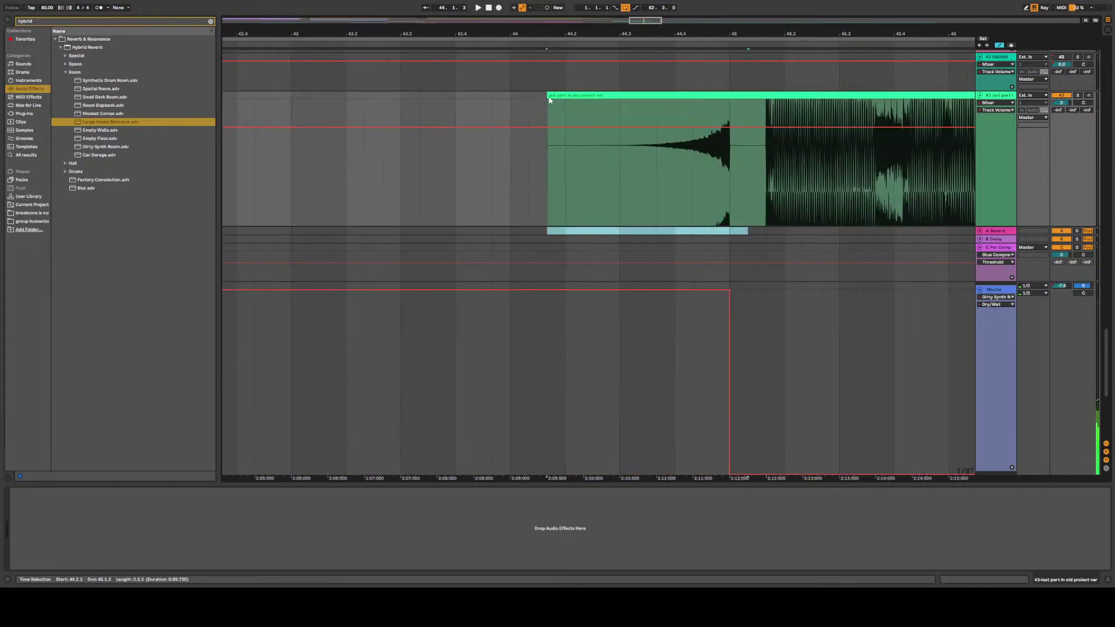
{"action": "key", "text": "Up"}
{"action": "key", "text": "ctrl+e"}
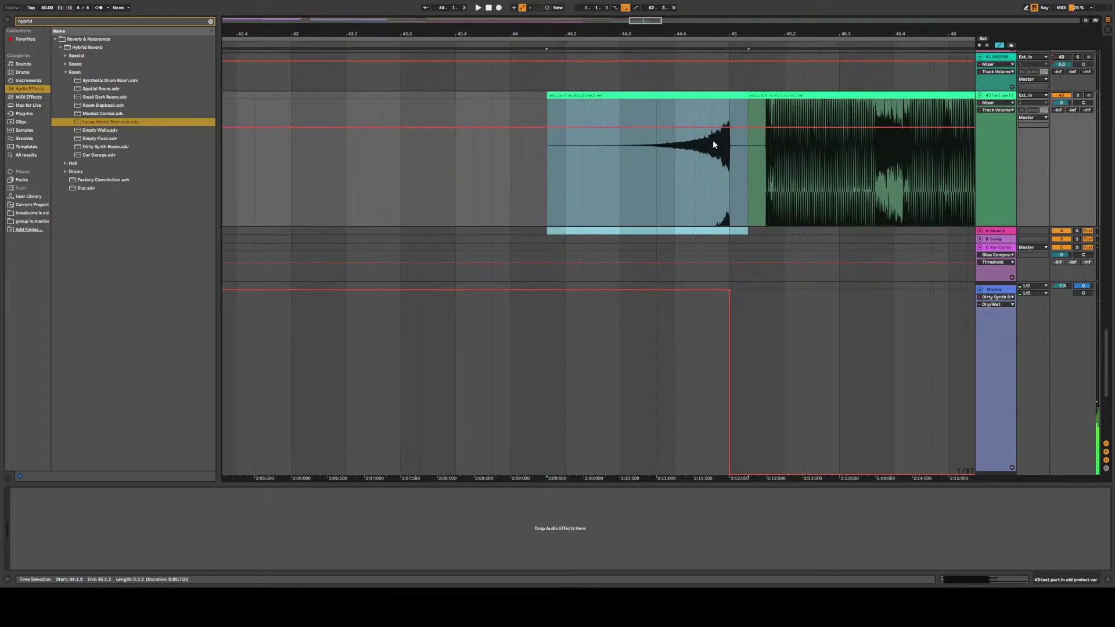
{"action": "key", "text": "Delete"}
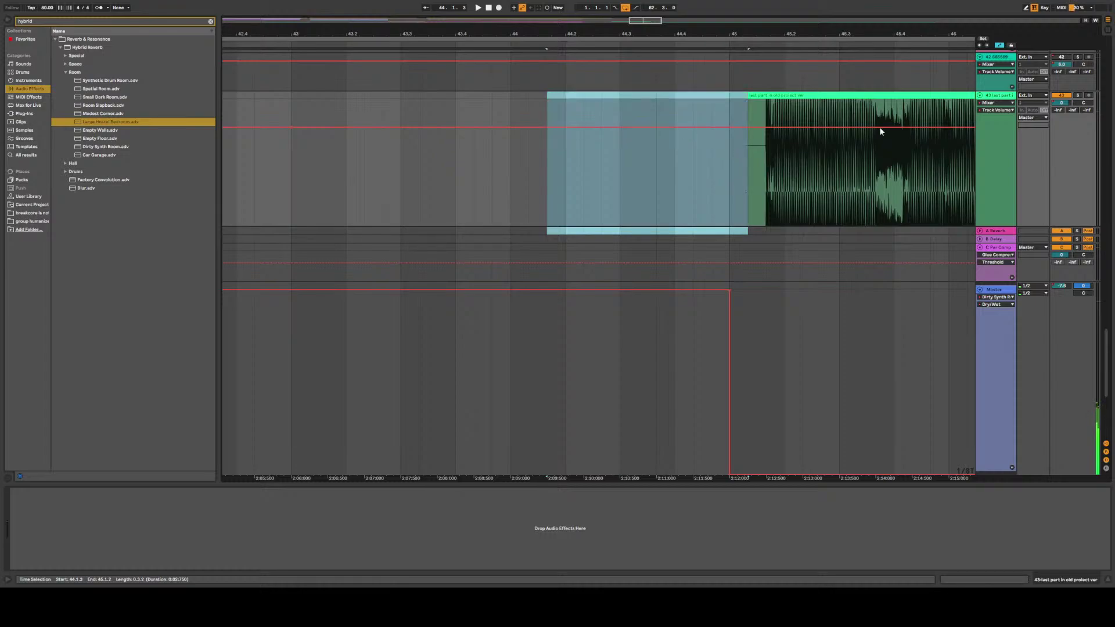
Insert a new audio track directly below the riser loop track at the end of the track list
{"action": "left_click", "coordinate": [995, 98]}
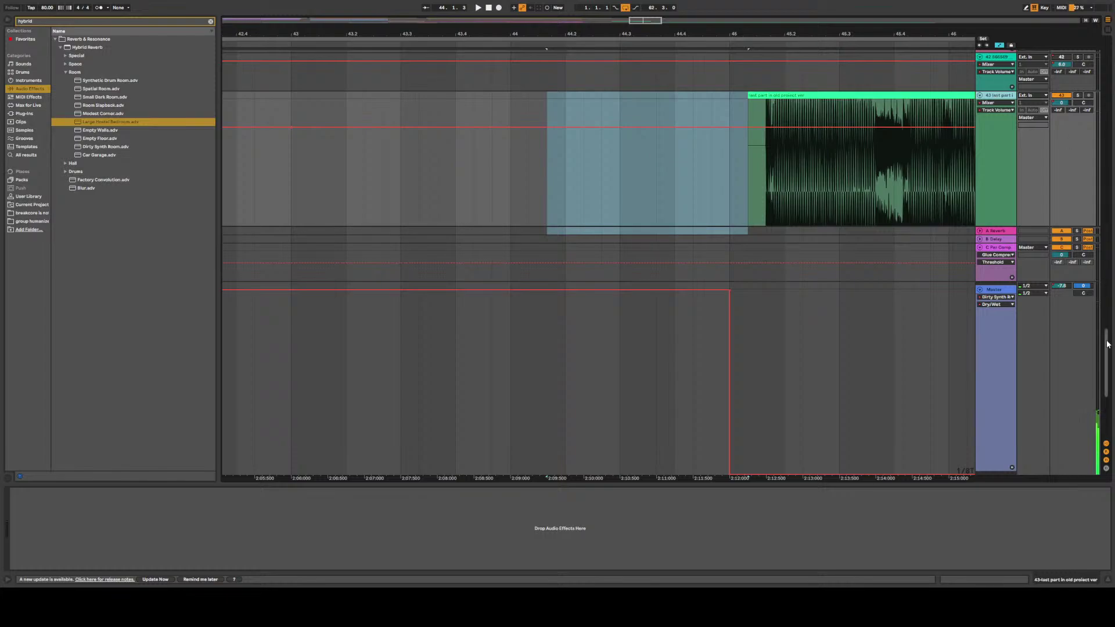
{"action": "scroll", "coordinate": [1107, 343], "scroll_direction": "down", "scroll_amount": 5}
{"action": "left_click", "coordinate": [998, 225]}
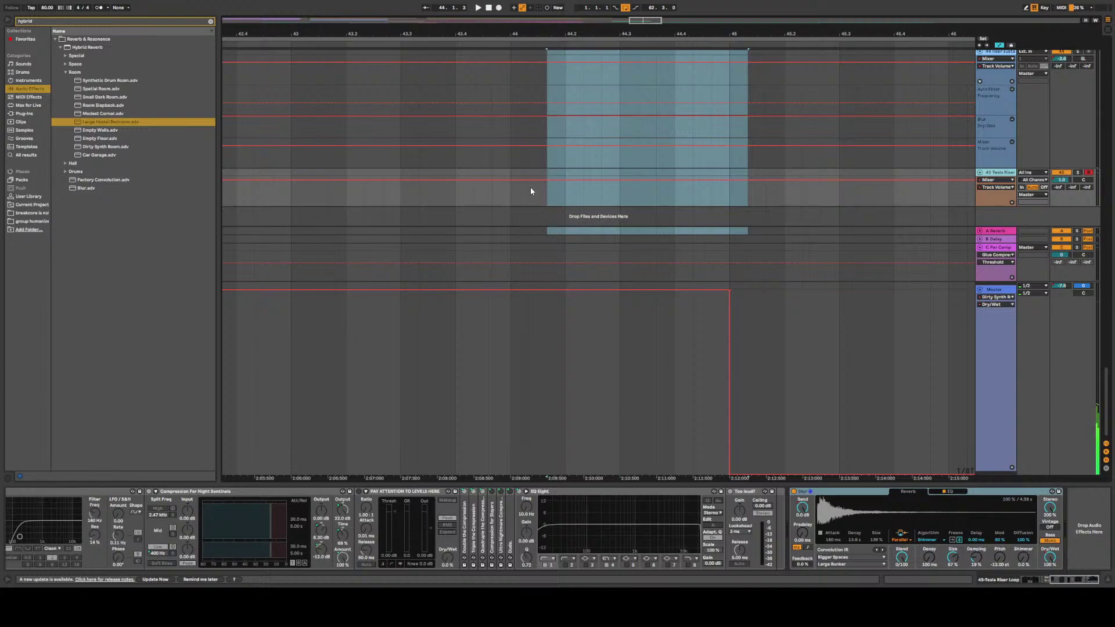
{"action": "key", "text": "ctrl+t"}
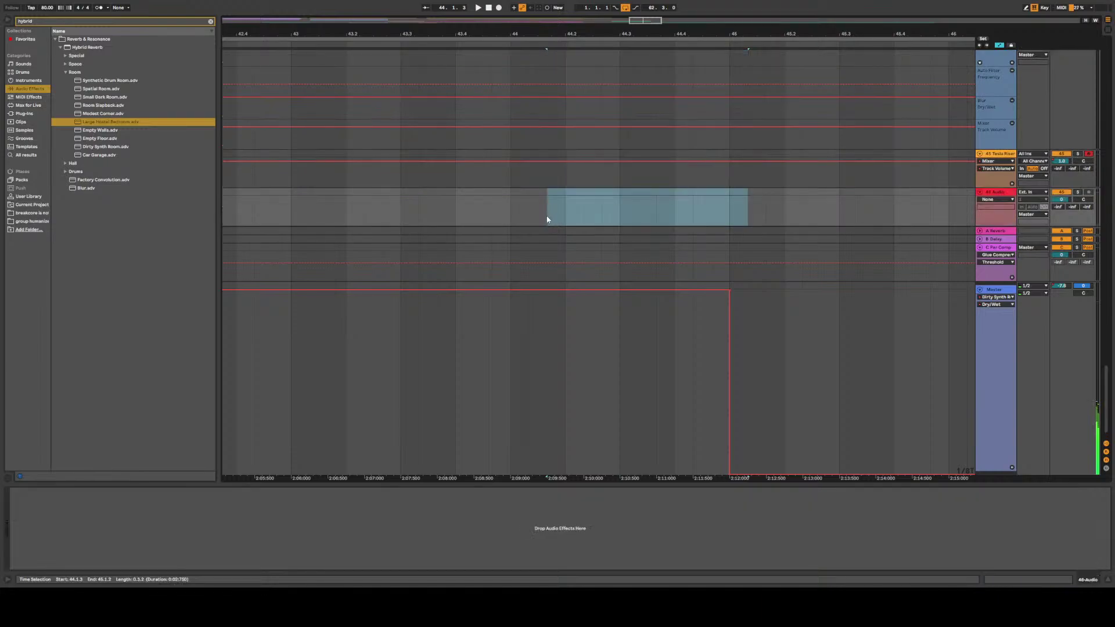
Route the new audio track's output to Ext. Out 1/2 and paste the removed swell into it at 44.1.3
{"action": "left_click", "coordinate": [547, 219]}
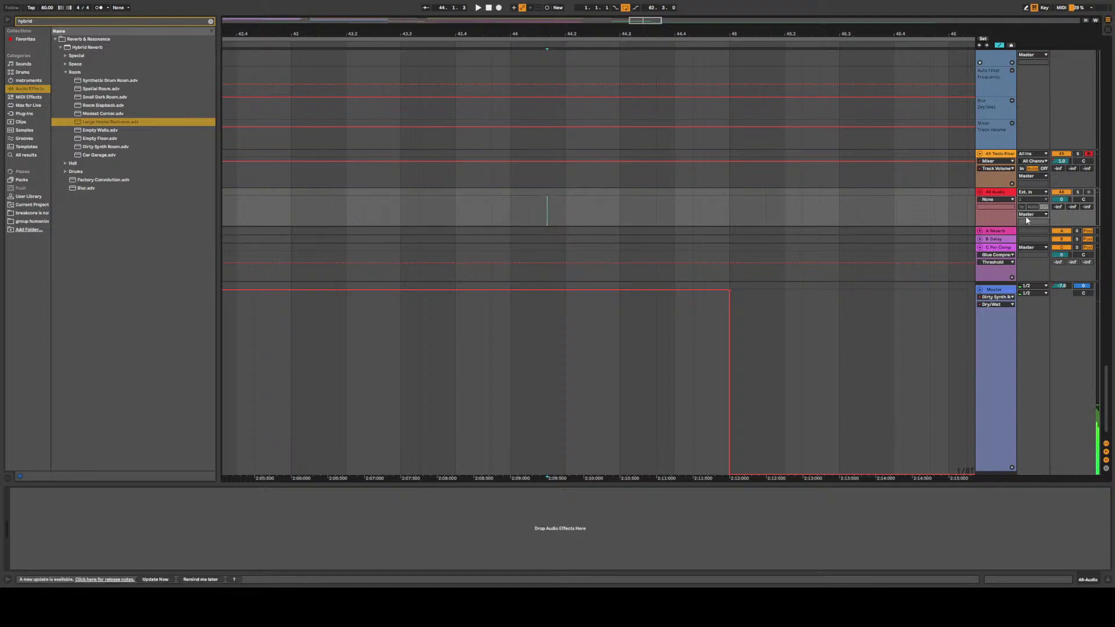
{"action": "left_click", "coordinate": [549, 195]}
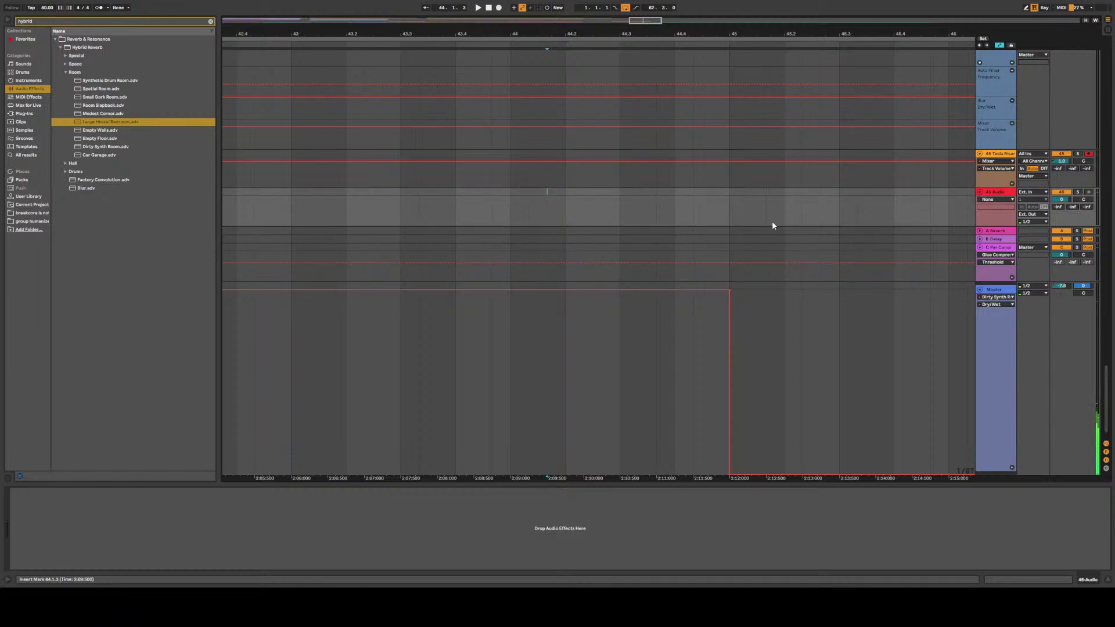
{"action": "key", "text": "ctrl+v"}
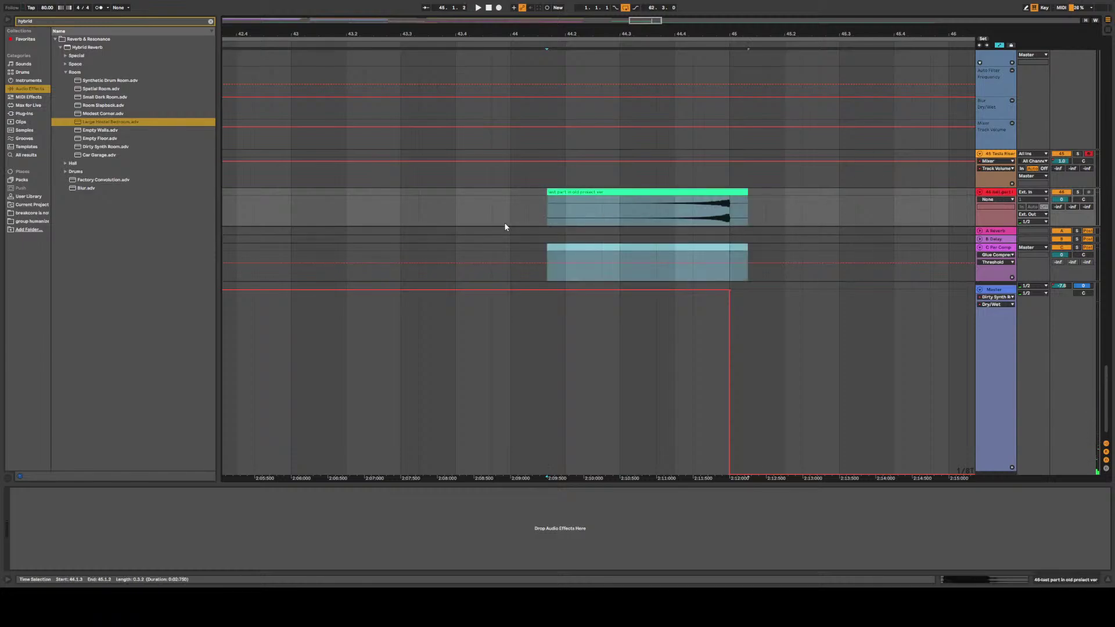
Play the pasted swell from 43.4.3 and lower its track's volume
{"action": "left_click", "coordinate": [494, 208]}
{"action": "key", "text": "space"}
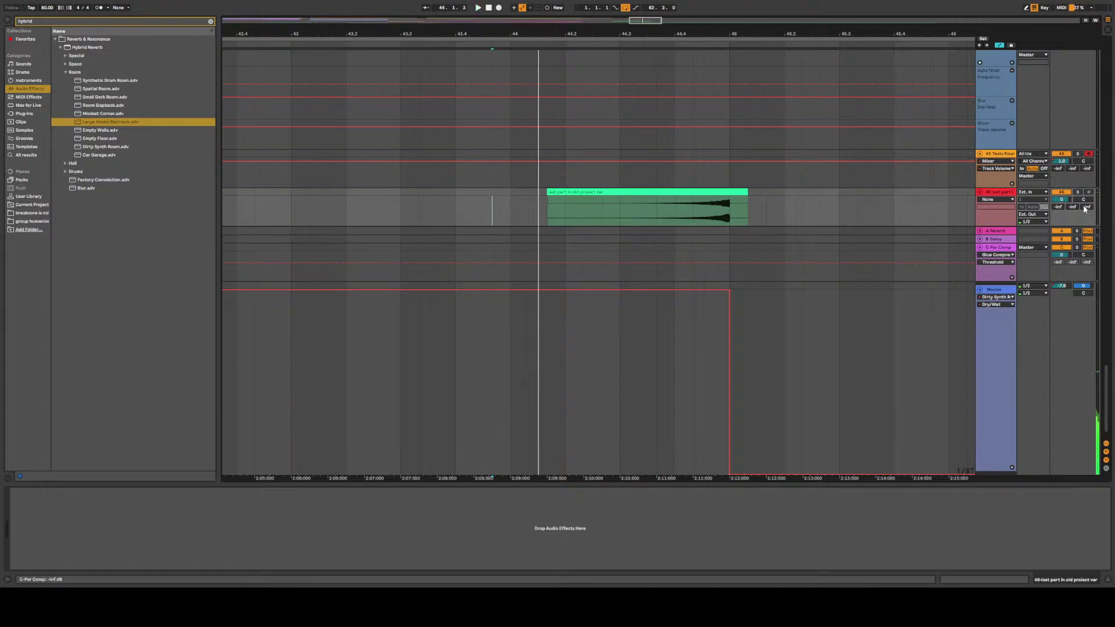
{"action": "left_click", "coordinate": [1061, 199]}
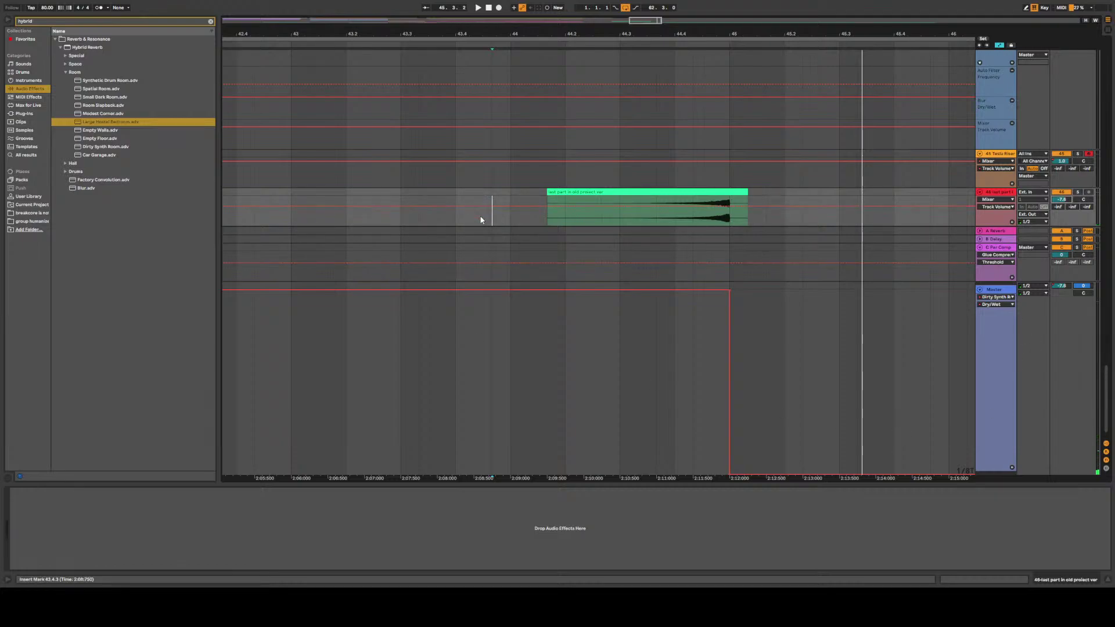
{"action": "scroll", "coordinate": [483, 221], "scroll_direction": "down", "scroll_amount": 4}
{"action": "left_click", "coordinate": [402, 243]}
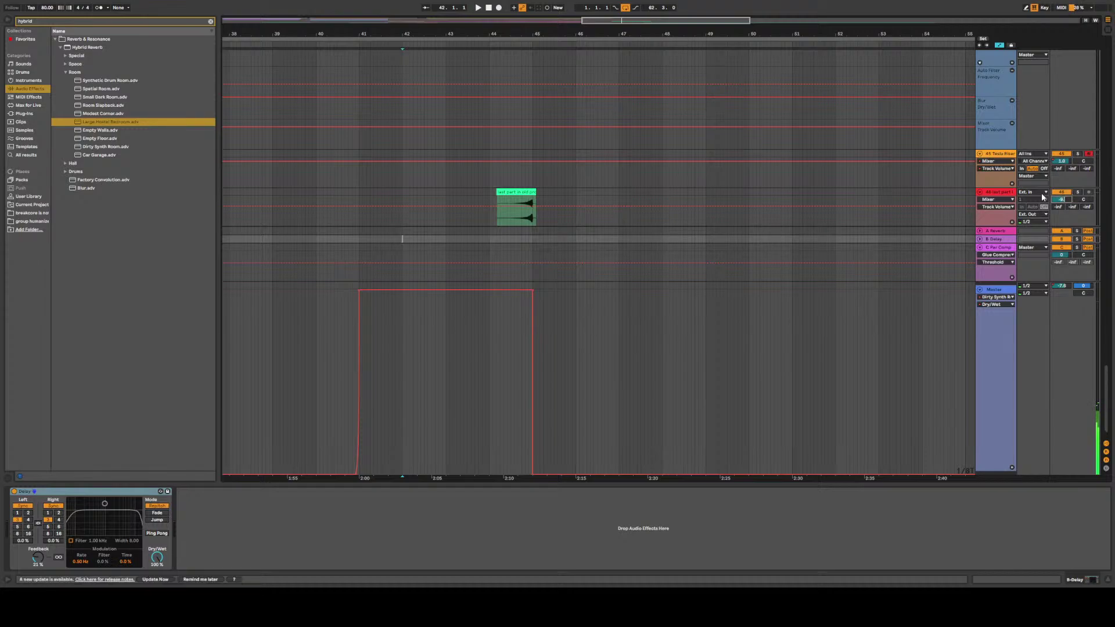
{"action": "left_click", "coordinate": [1007, 295]}
{"action": "scroll", "coordinate": [1080, 562], "scroll_direction": "left", "scroll_amount": 10}
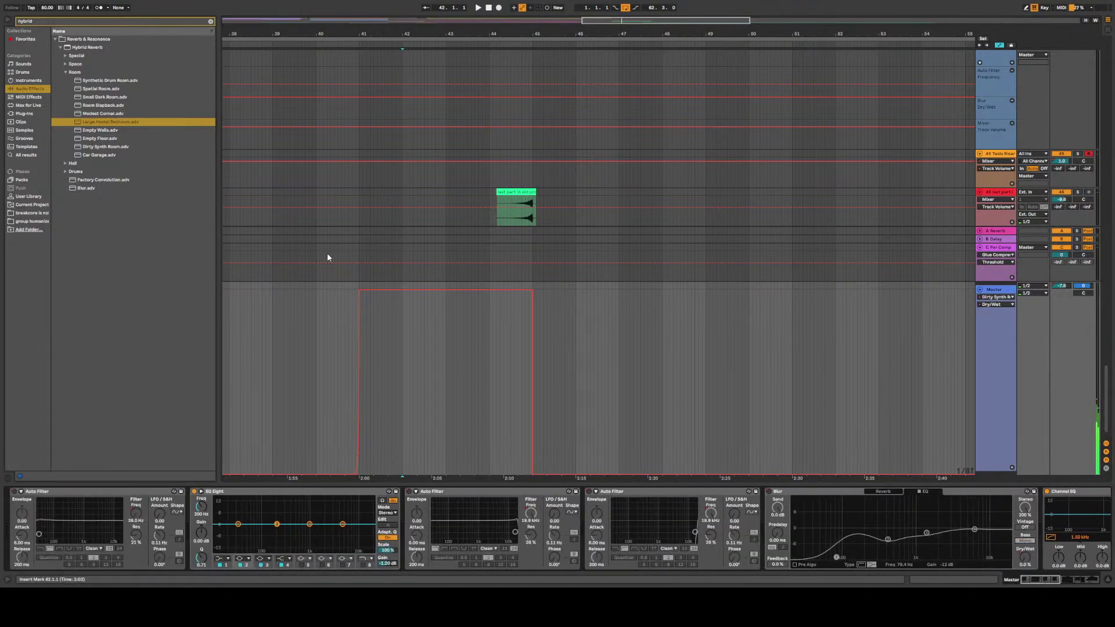
Play the transition from bar 39 and examine the master's Dirty Synth Room Dry/Wet automation and the swell clip between bars 41 and 45
{"action": "left_click", "coordinate": [270, 241]}
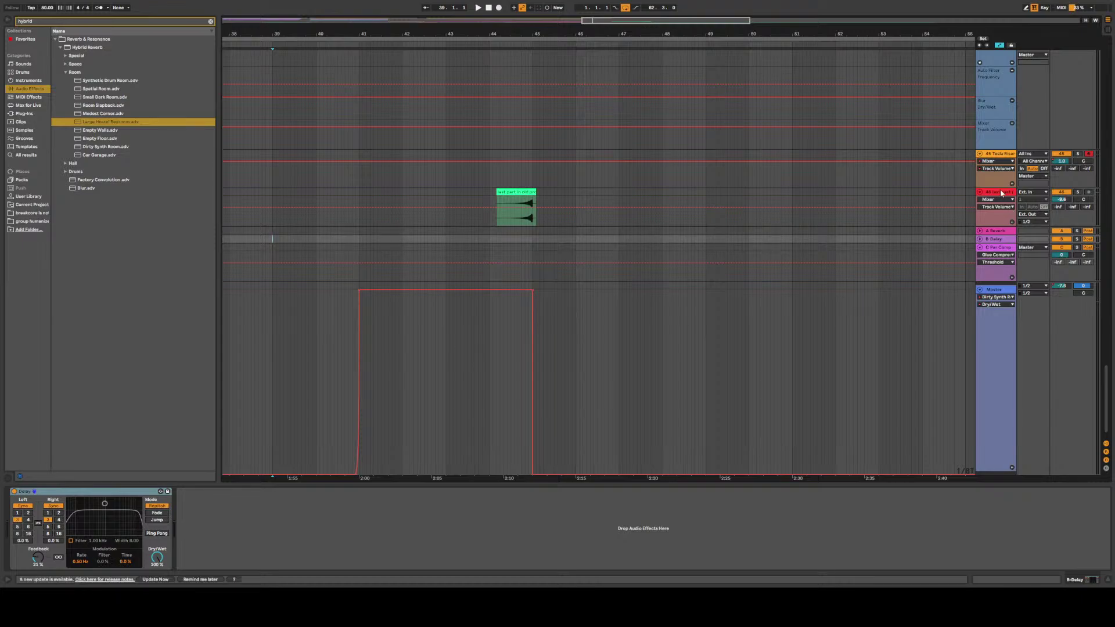
{"action": "key", "text": "space"}
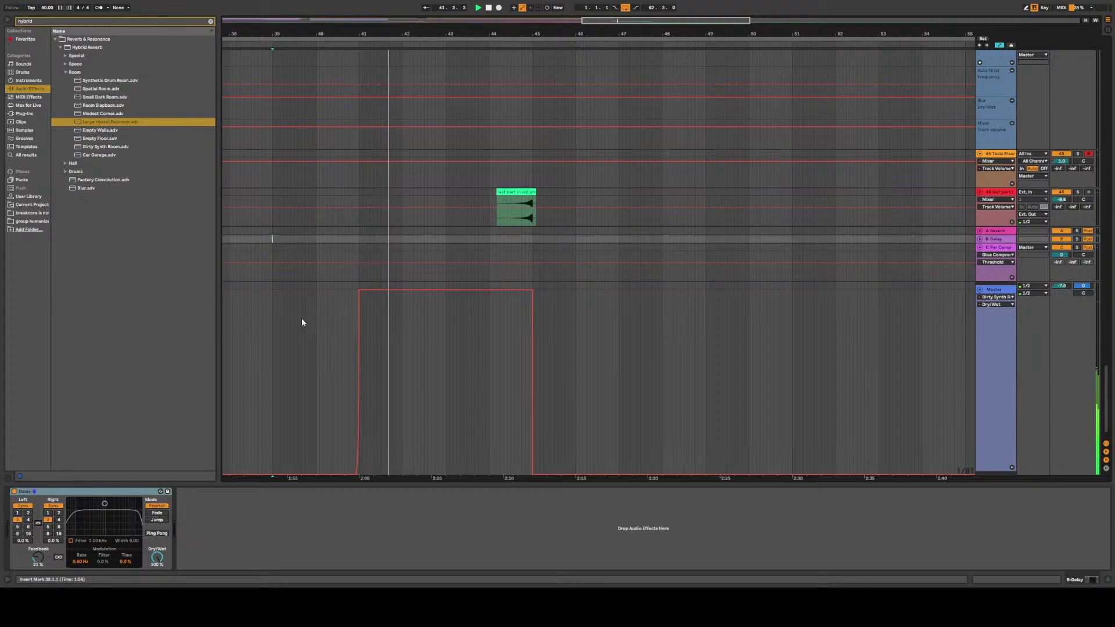
{"action": "key", "text": "plus"}
{"action": "key", "text": "plus"}
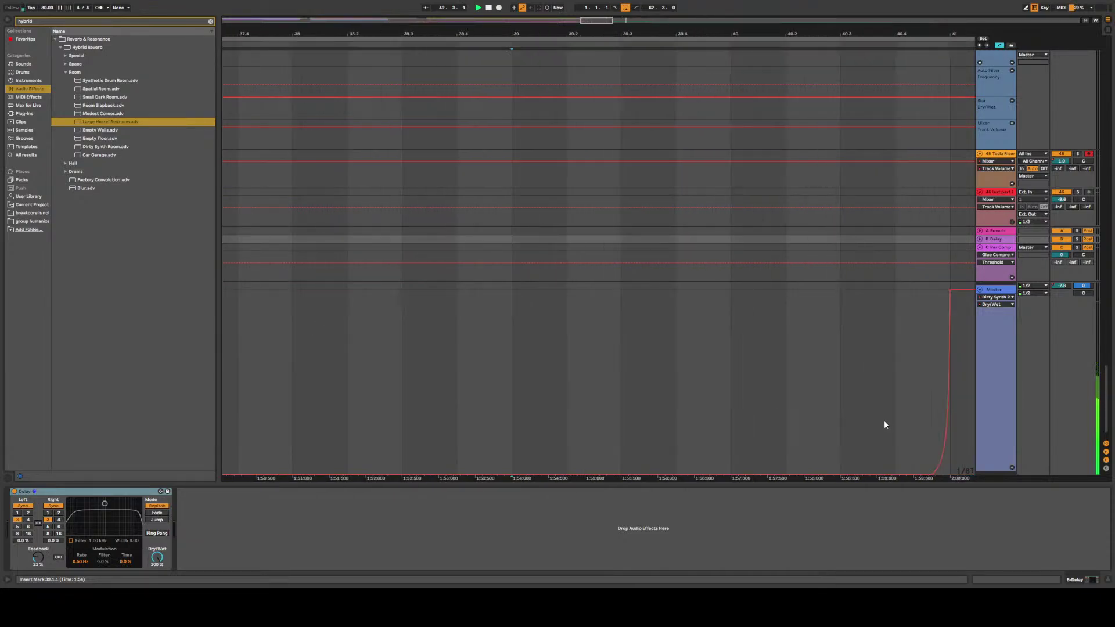
{"action": "left_click", "coordinate": [946, 427]}
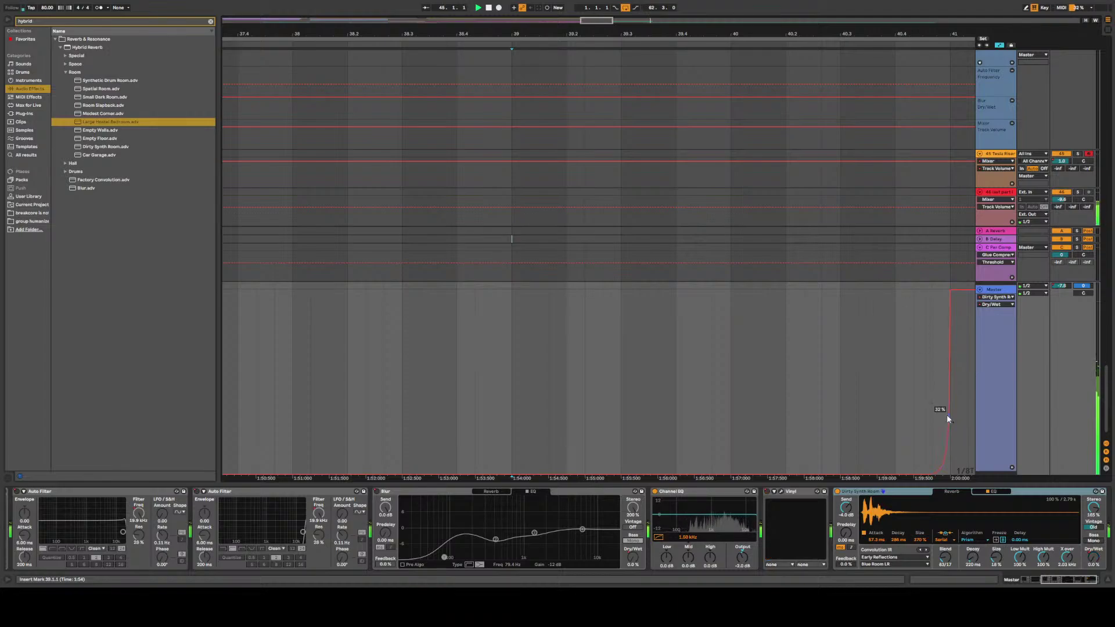
{"action": "scroll", "coordinate": [947, 419], "scroll_direction": "down", "scroll_amount": 2}
{"action": "scroll", "coordinate": [948, 419], "scroll_direction": "down", "scroll_amount": 3}
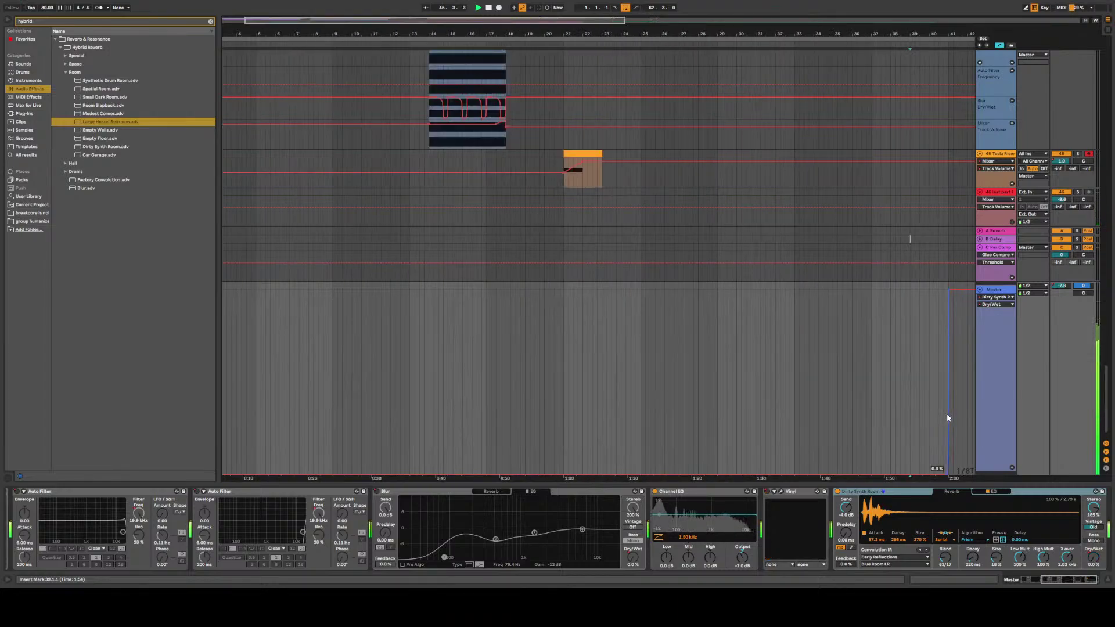
{"action": "scroll", "coordinate": [615, 224], "scroll_direction": "down", "scroll_amount": 2}
{"action": "scroll", "coordinate": [602, 248], "scroll_direction": "up", "scroll_amount": 3}
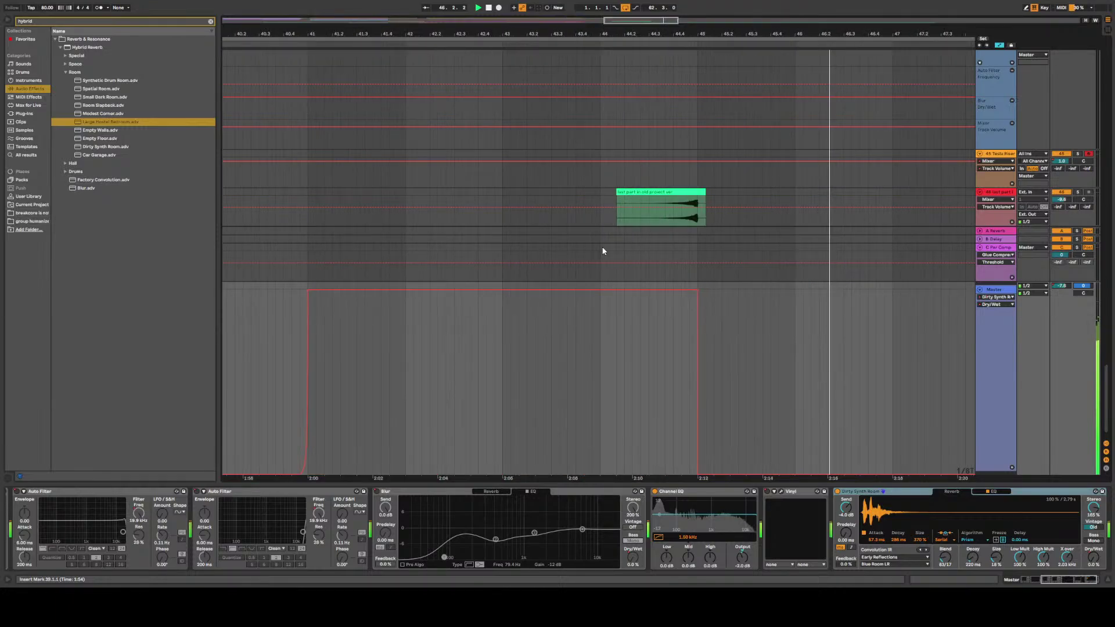
{"action": "scroll", "coordinate": [741, 244], "scroll_direction": "up", "scroll_amount": 5}
{"action": "scroll", "coordinate": [746, 245], "scroll_direction": "down", "scroll_amount": 3}
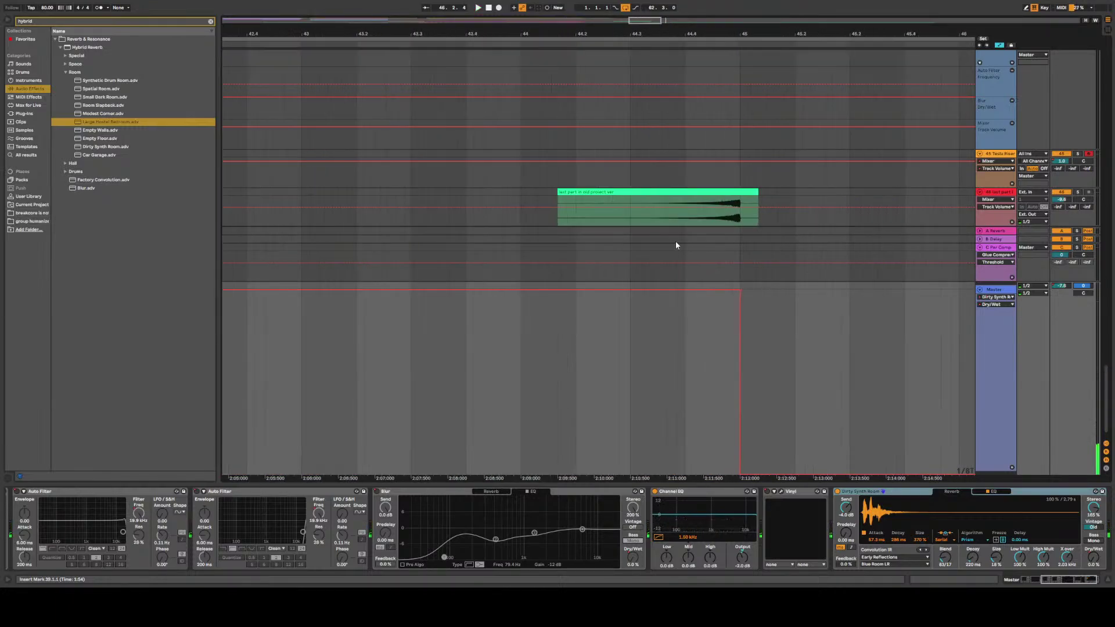
Listen to the swell from 44.1.3 and the transition from 40.2.3, stopping at the two rough draft noncombat guitar clips
{"action": "left_click", "coordinate": [557, 245]}
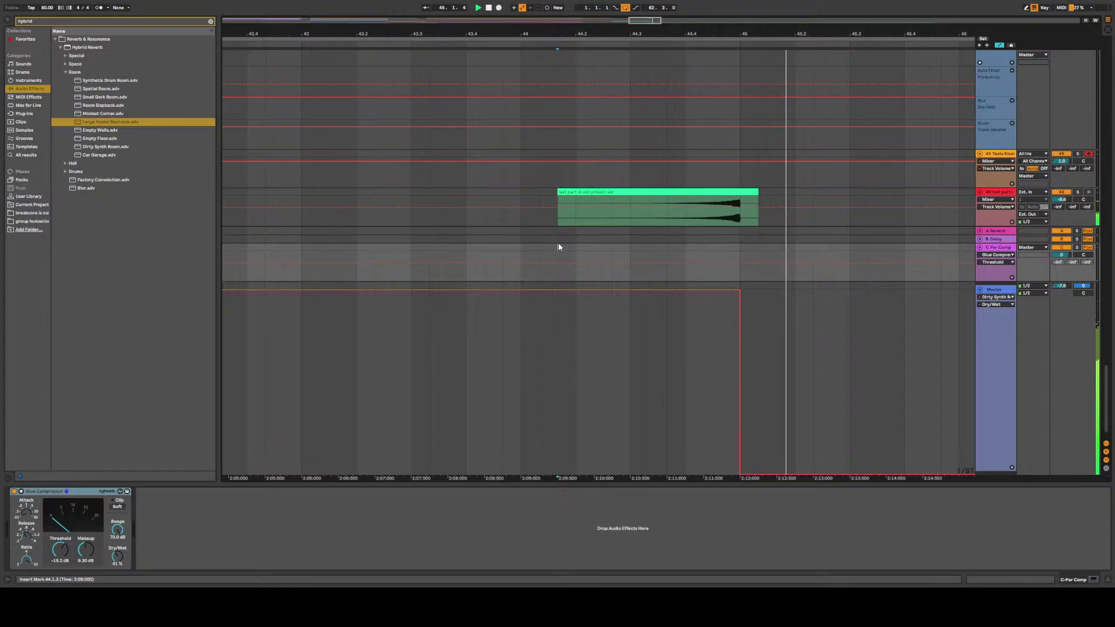
{"action": "scroll", "coordinate": [558, 244], "scroll_direction": "down", "scroll_amount": 8}
{"action": "left_click", "coordinate": [558, 246]}
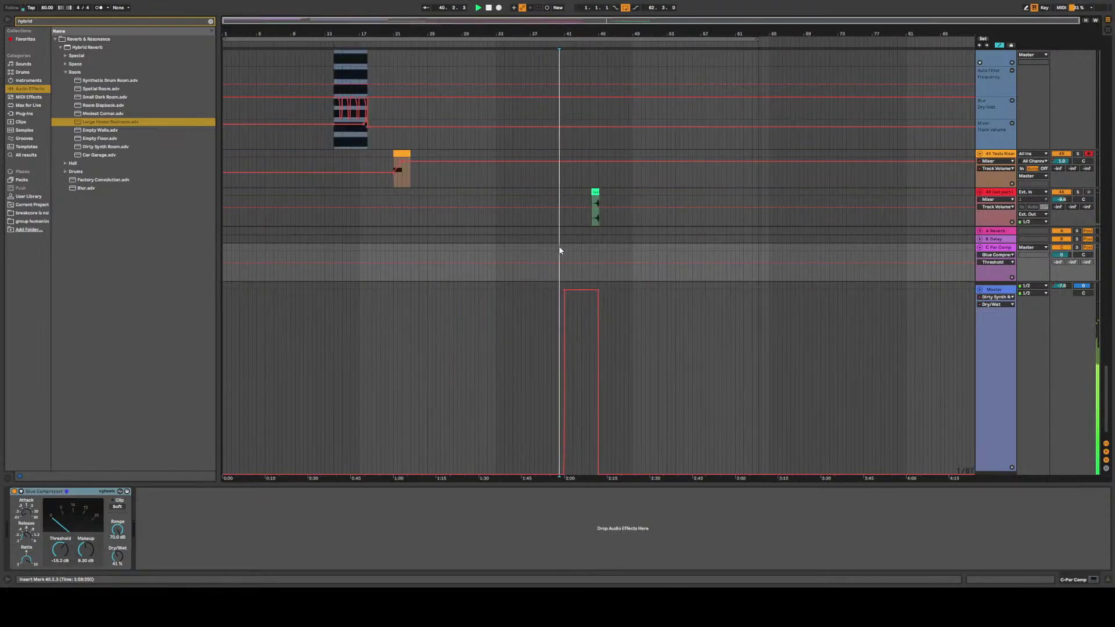
{"action": "scroll", "coordinate": [538, 238], "scroll_direction": "up", "scroll_amount": 6}
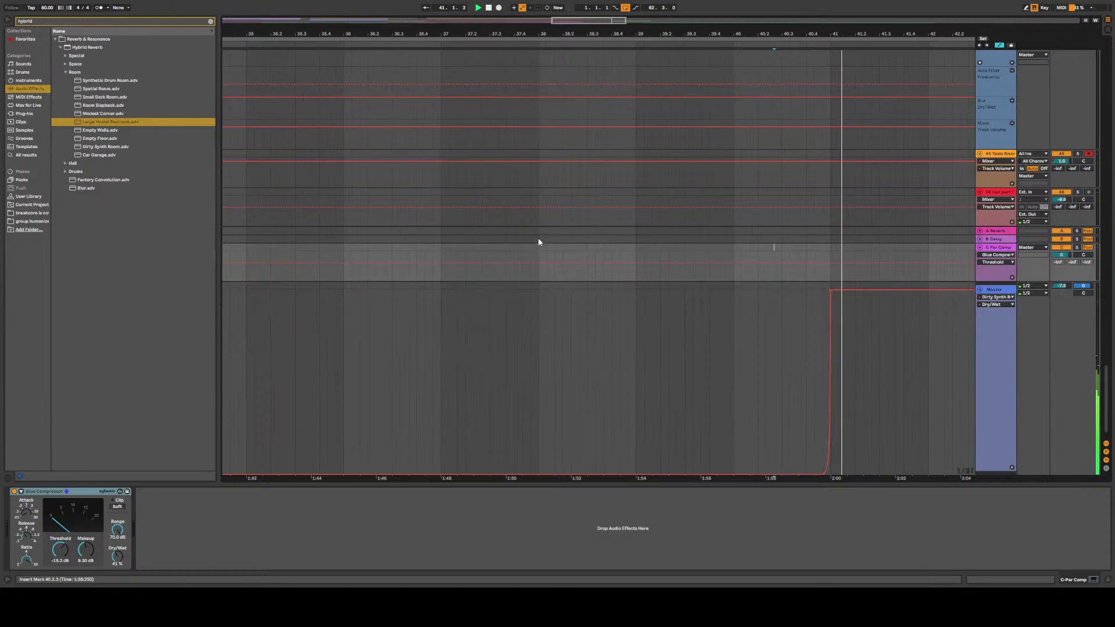
{"action": "scroll", "coordinate": [538, 242], "scroll_direction": "down", "scroll_amount": 6}
{"action": "scroll", "coordinate": [542, 241], "scroll_direction": "up", "scroll_amount": 3}
{"action": "scroll", "coordinate": [542, 174], "scroll_direction": "down", "scroll_amount": 5}
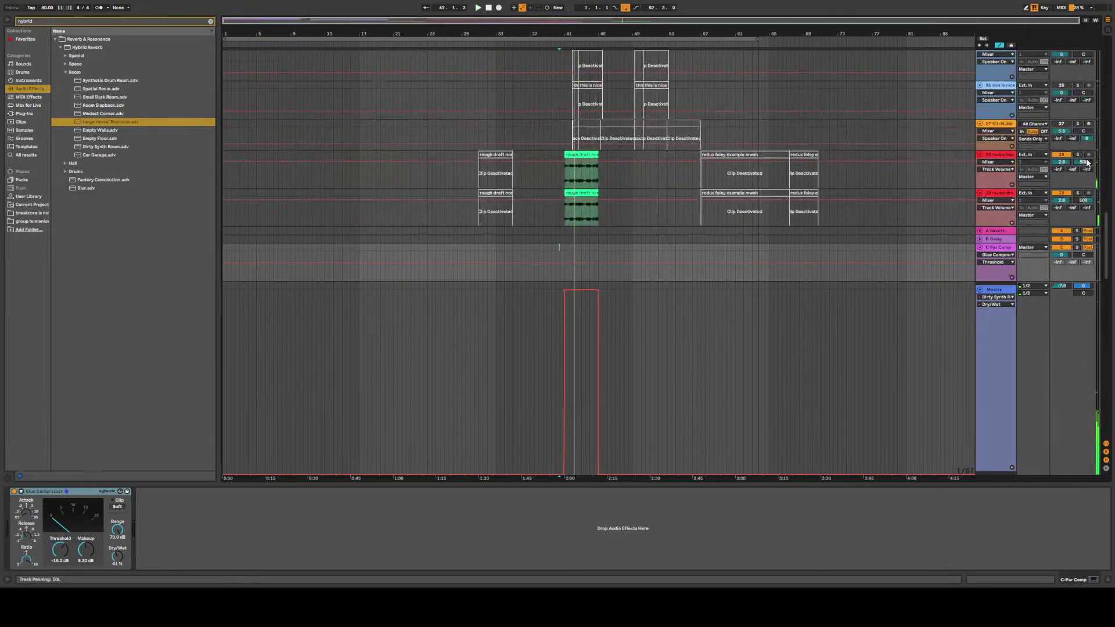
Try centring the panning of both guitar tracks with the upper one's volume raised, listen to the passage, and undo these changes
{"action": "left_click_drag", "start_coordinate": [1083, 200], "coordinate": [1083, 204]}
{"action": "left_click", "coordinate": [1001, 197]}
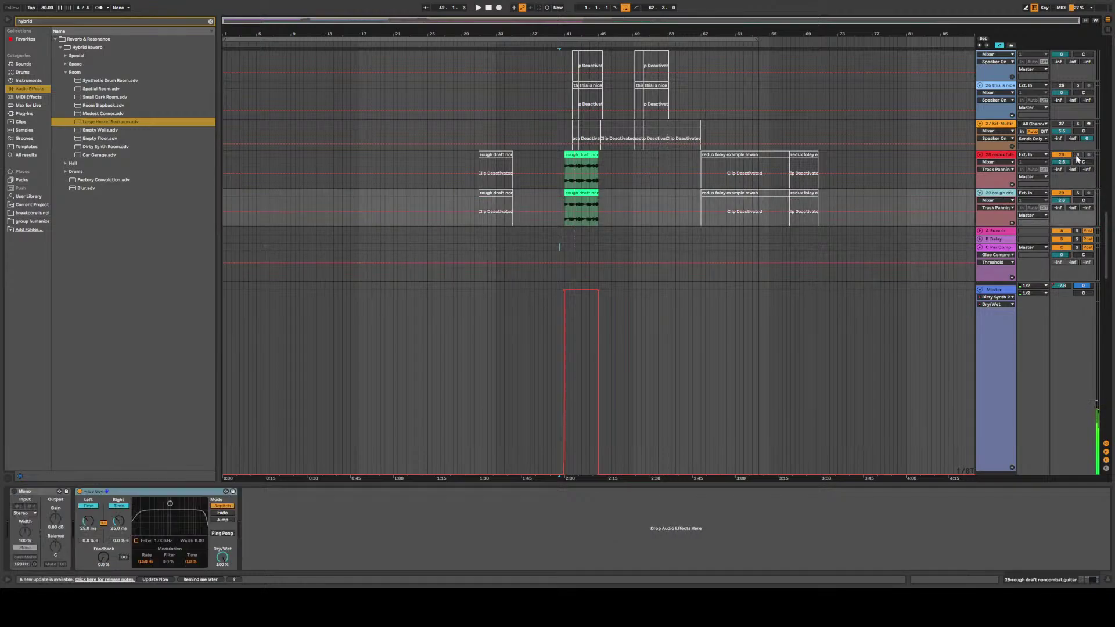
{"action": "left_click_drag", "start_coordinate": [1061, 162], "coordinate": [1061, 151]}
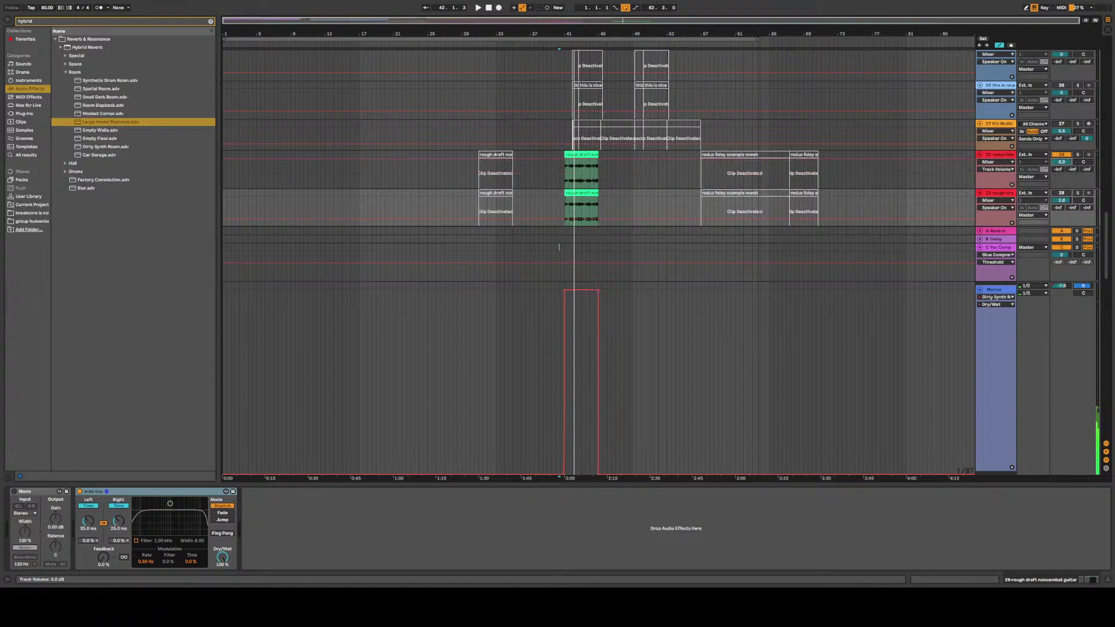
{"action": "key", "text": "space"}
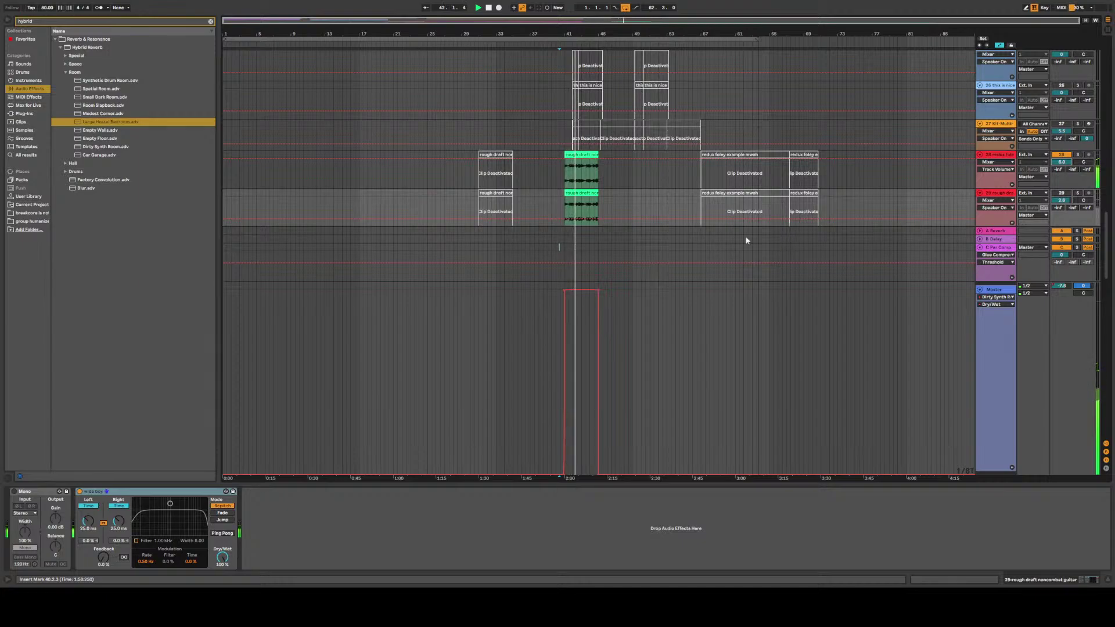
{"action": "scroll", "coordinate": [588, 241], "scroll_direction": "up", "scroll_amount": 3}
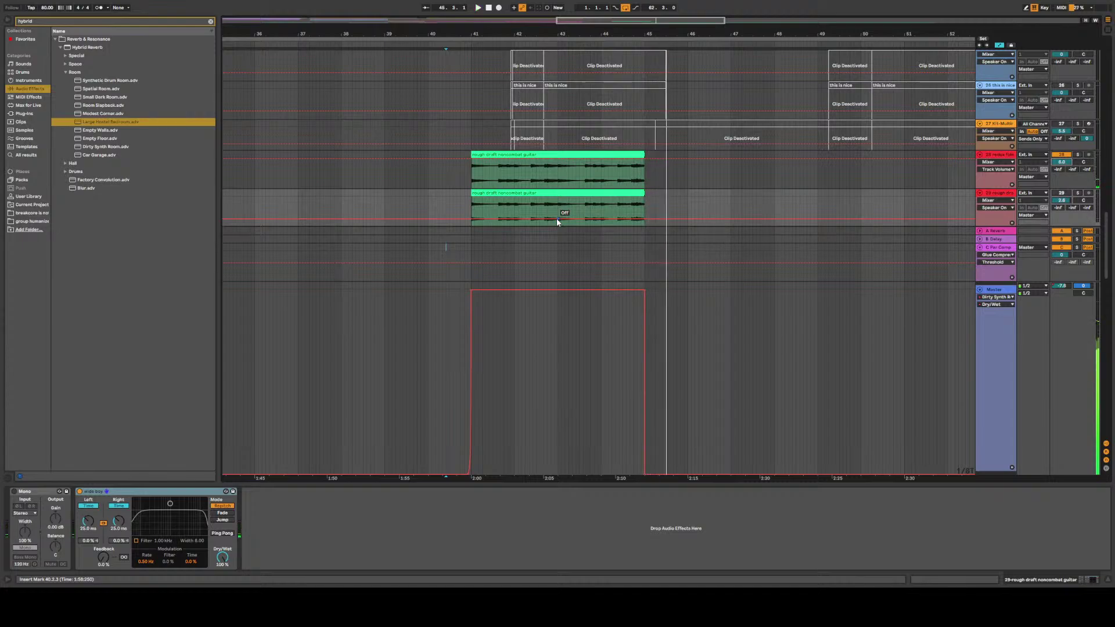
{"action": "key", "text": "ctrl+z"}
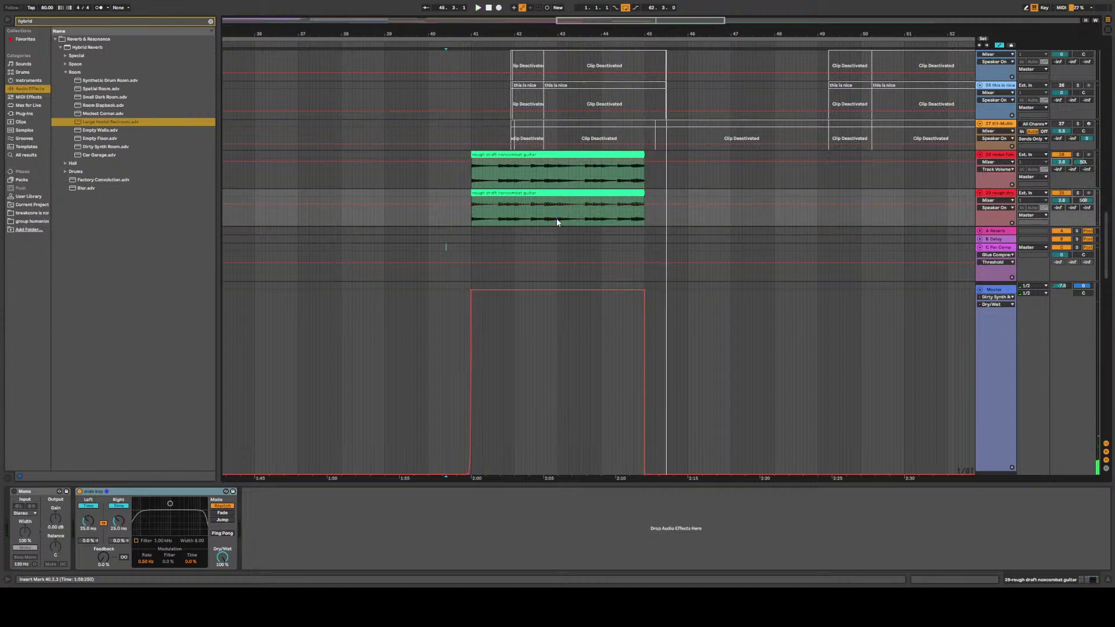
Replay the passage from 40.2.3 and examine how the guitar clips line up with the Dry/Wet automation from bar 41 to 45
{"action": "key", "text": "space"}
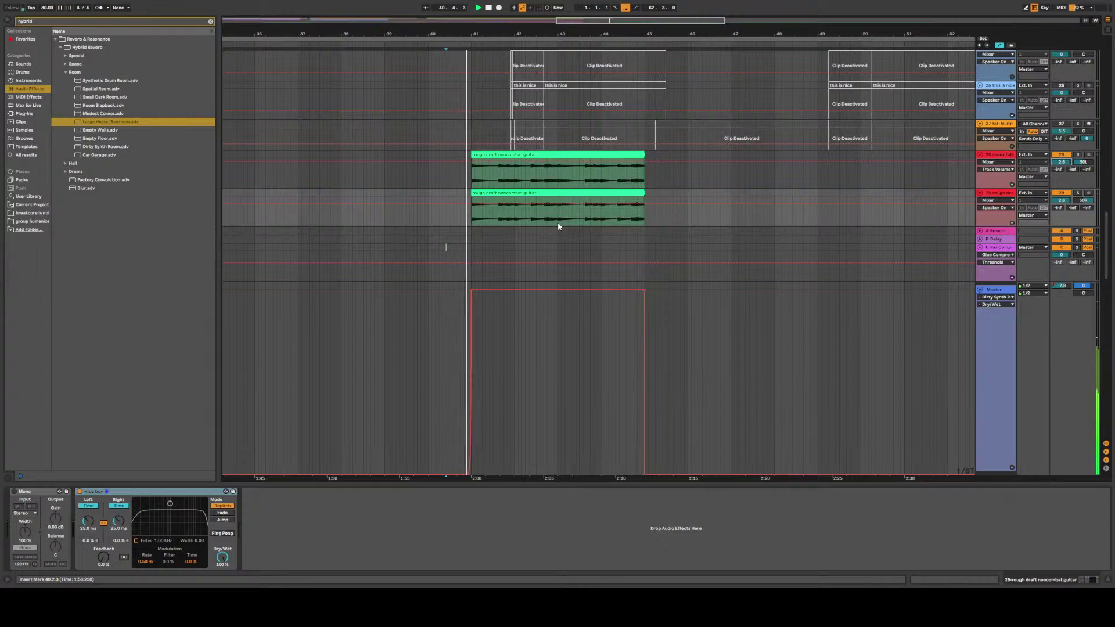
{"action": "scroll", "coordinate": [459, 238], "scroll_direction": "up", "scroll_amount": 5}
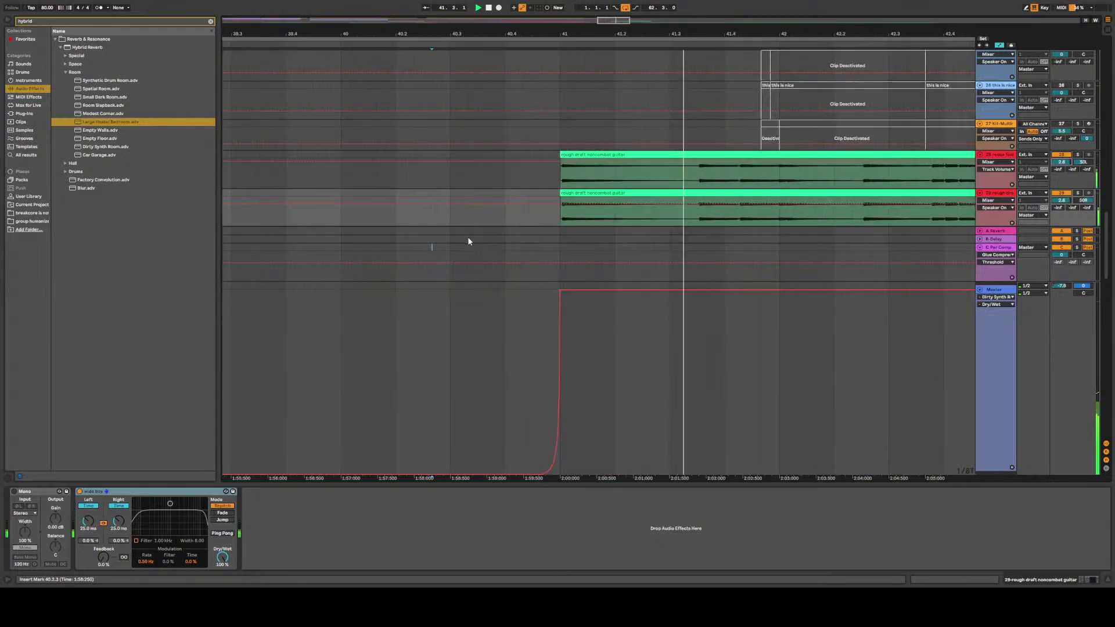
{"action": "scroll", "coordinate": [471, 238], "scroll_direction": "up", "scroll_amount": 4}
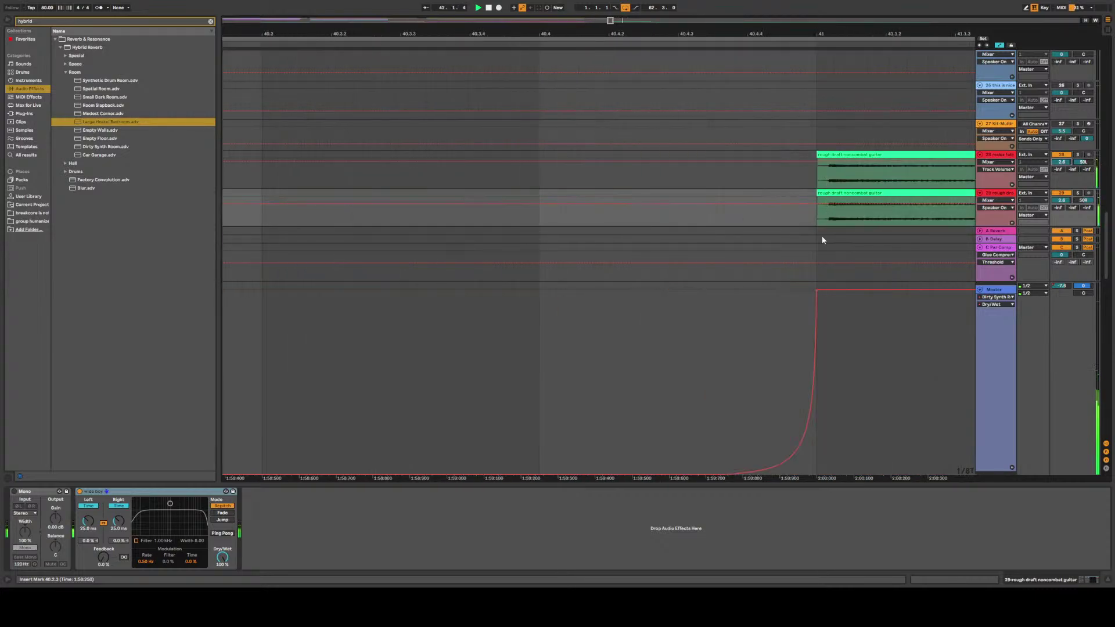
{"action": "scroll", "coordinate": [817, 245], "scroll_direction": "down", "scroll_amount": 10}
{"action": "scroll", "coordinate": [576, 225], "scroll_direction": "up", "scroll_amount": 3}
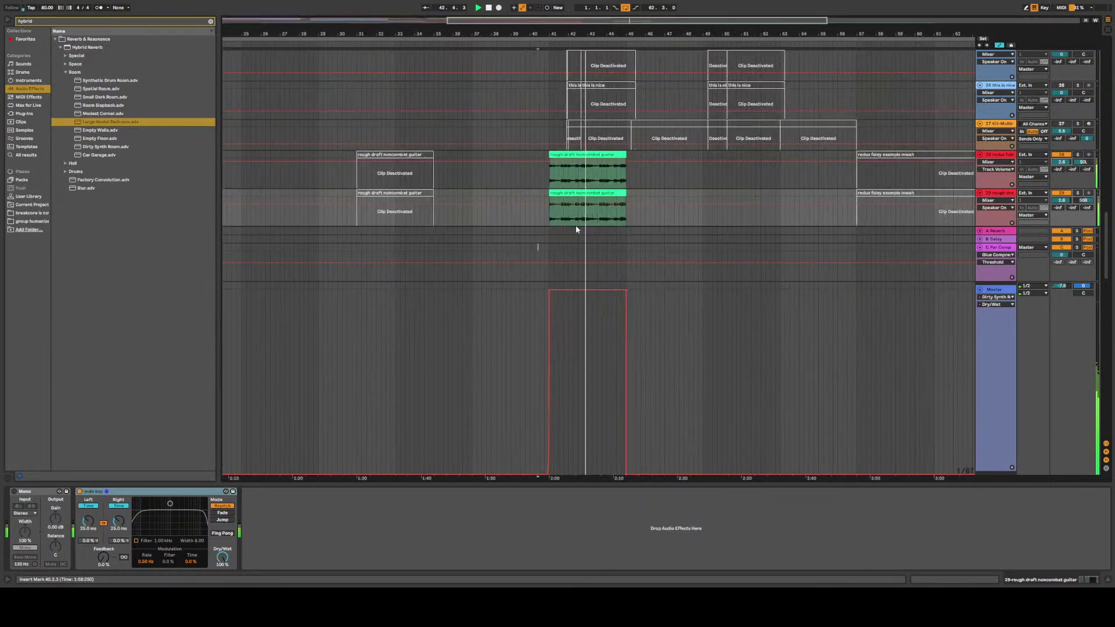
{"action": "scroll", "coordinate": [575, 226], "scroll_direction": "up", "scroll_amount": 5}
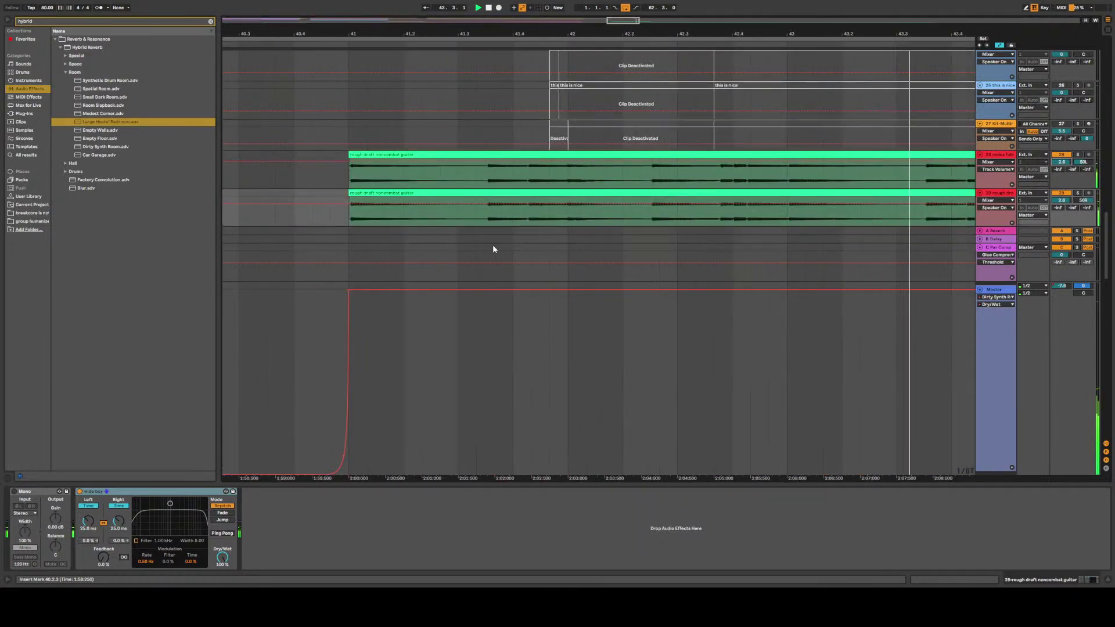
{"action": "scroll", "coordinate": [332, 234], "scroll_direction": "up", "scroll_amount": 3}
{"action": "scroll", "coordinate": [348, 236], "scroll_direction": "down", "scroll_amount": 5}
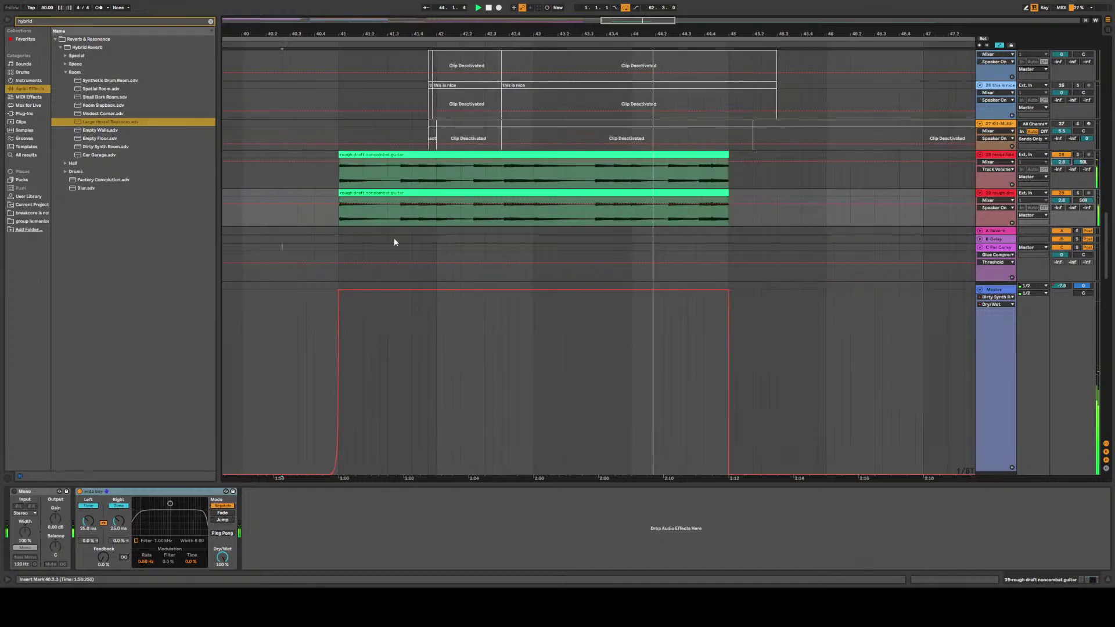
{"action": "scroll", "coordinate": [734, 235], "scroll_direction": "up", "scroll_amount": 5}
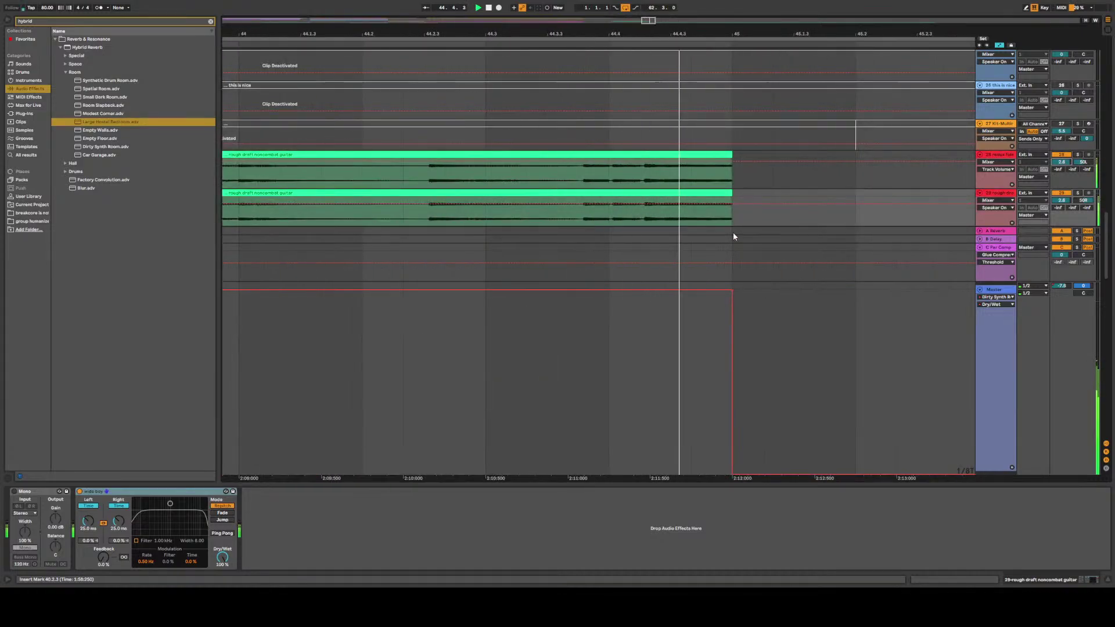
{"action": "scroll", "coordinate": [733, 233], "scroll_direction": "down", "scroll_amount": 8}
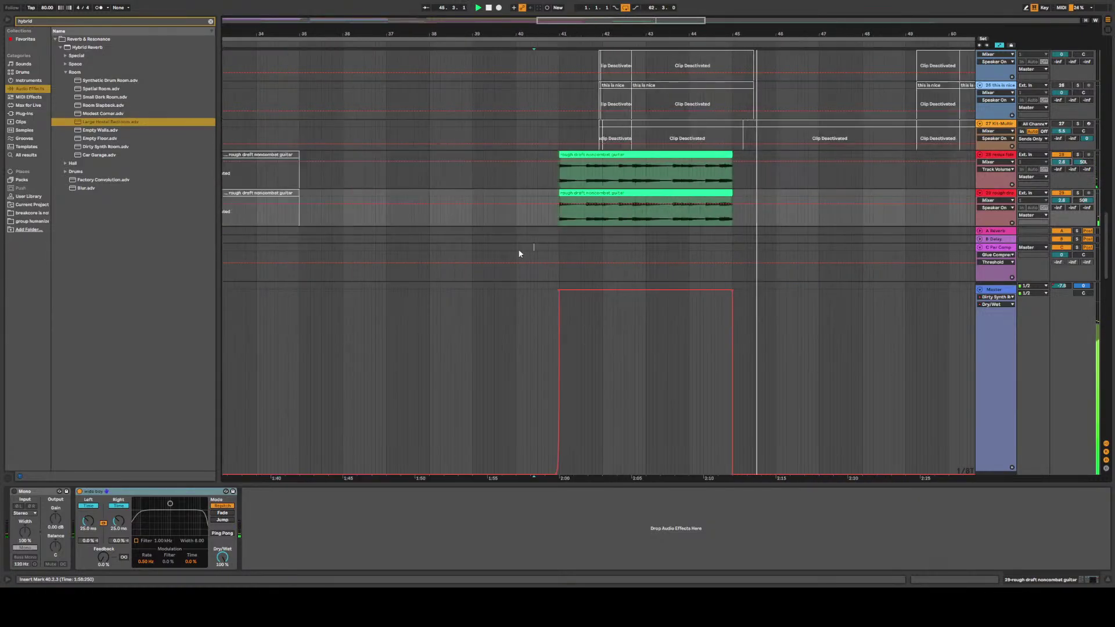
{"action": "scroll", "coordinate": [390, 248], "scroll_direction": "down", "scroll_amount": 5}
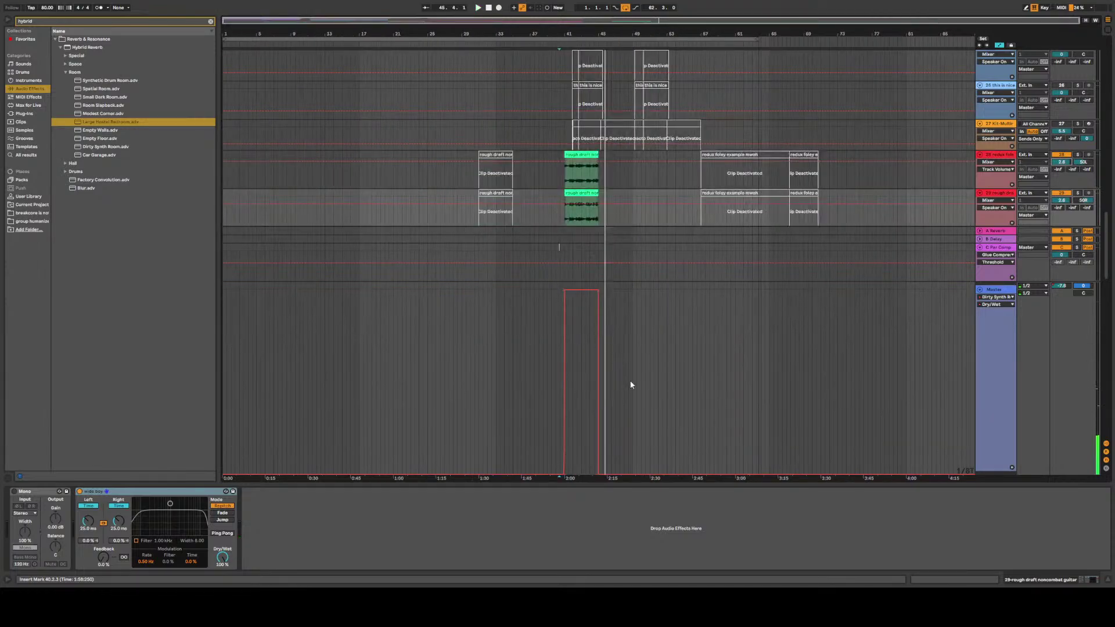
Play the passage from 38.4.3 and examine the rise of the master's Dirty Synth Room Dry/Wet automation just before bar 41
{"action": "scroll", "coordinate": [630, 385], "scroll_direction": "down", "scroll_amount": 10}
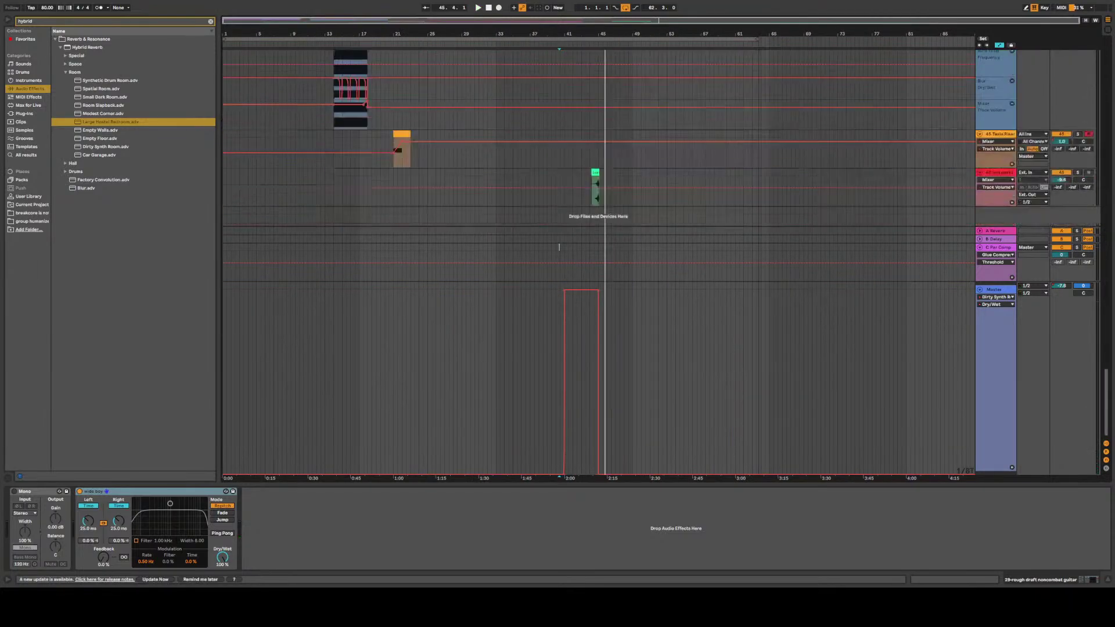
{"action": "left_click", "coordinate": [546, 239]}
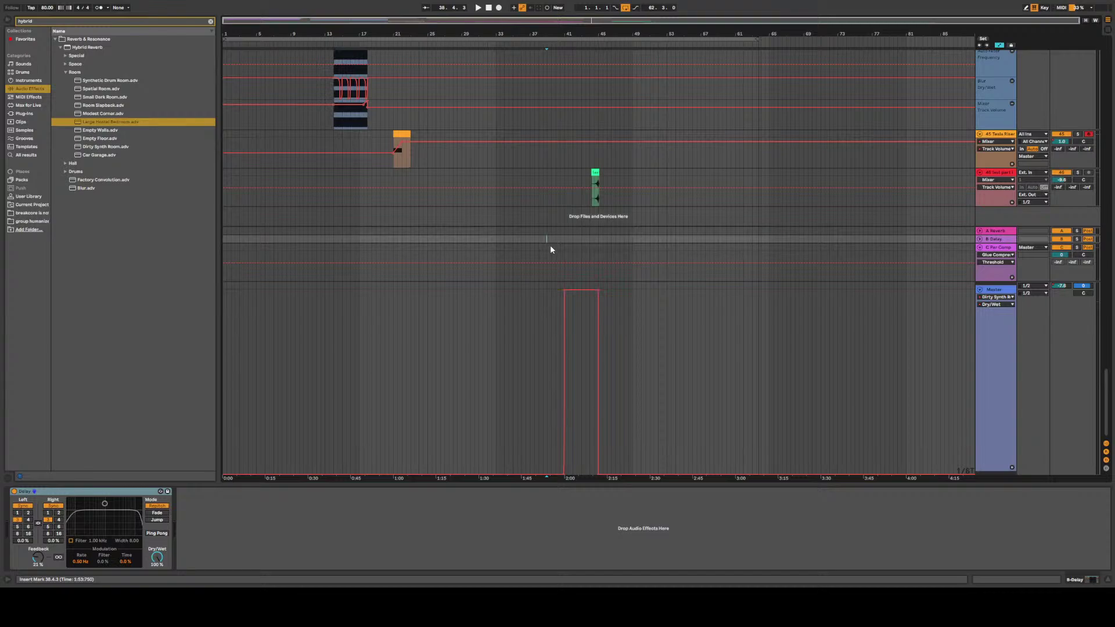
{"action": "key", "text": "space"}
{"action": "scroll", "coordinate": [567, 219], "scroll_direction": "up", "scroll_amount": 5}
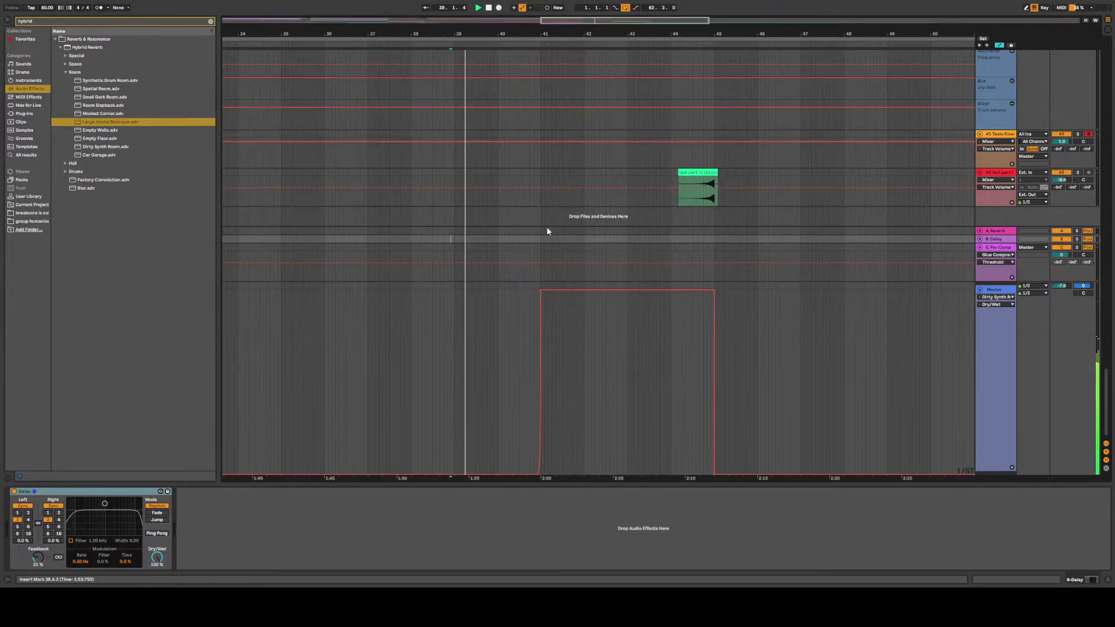
{"action": "scroll", "coordinate": [546, 230], "scroll_direction": "up", "scroll_amount": 5}
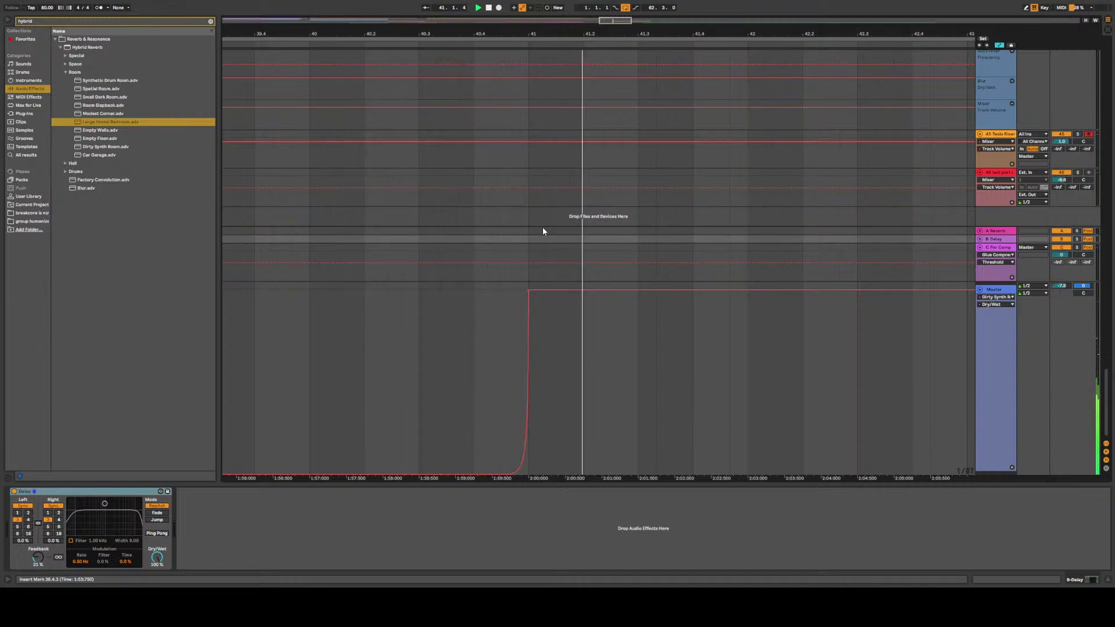
Reshape the master's Dry/Wet automation curve leading into bar 41 into a more gradual rise, auditioning it from 40.3.3
{"action": "left_click", "coordinate": [525, 440]}
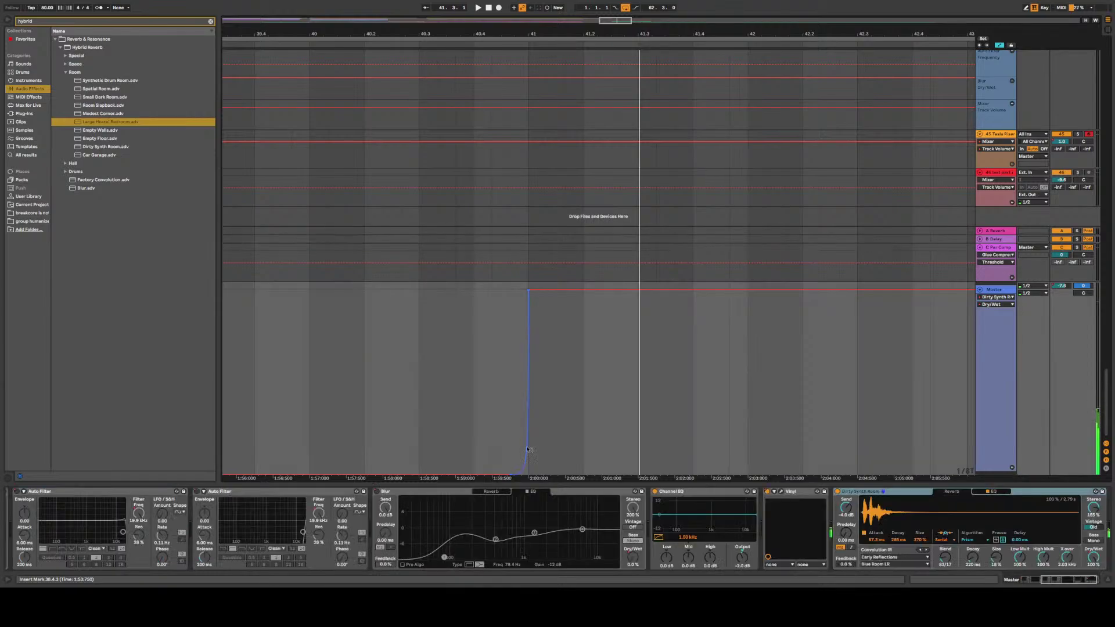
{"action": "left_click", "coordinate": [455, 399]}
{"action": "key", "text": "space"}
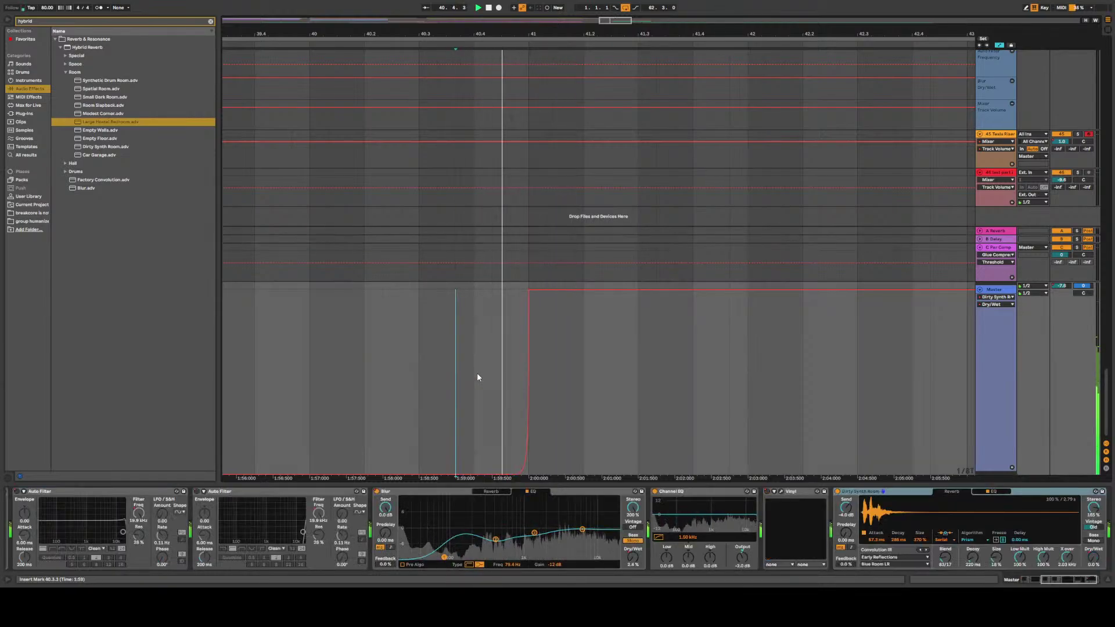
{"action": "key", "text": "space"}
{"action": "key", "text": "space"}
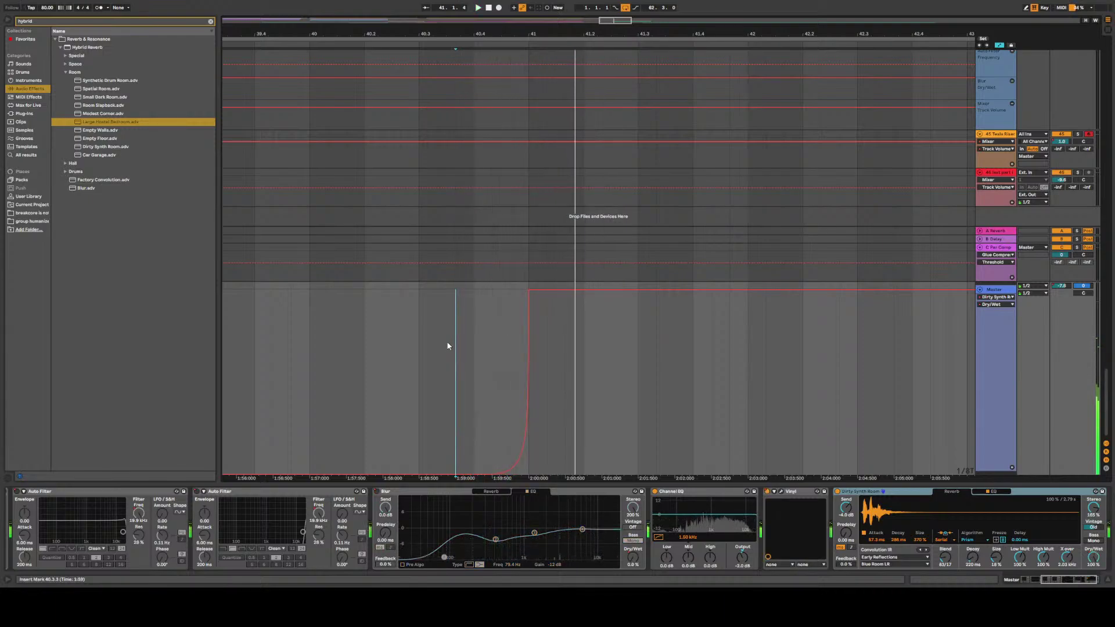
{"action": "key", "text": "space"}
{"action": "key", "text": "space"}
Listen to the reshaped transition from bar 40, return the playback position to the song start and save the set
{"action": "left_click", "coordinate": [309, 379]}
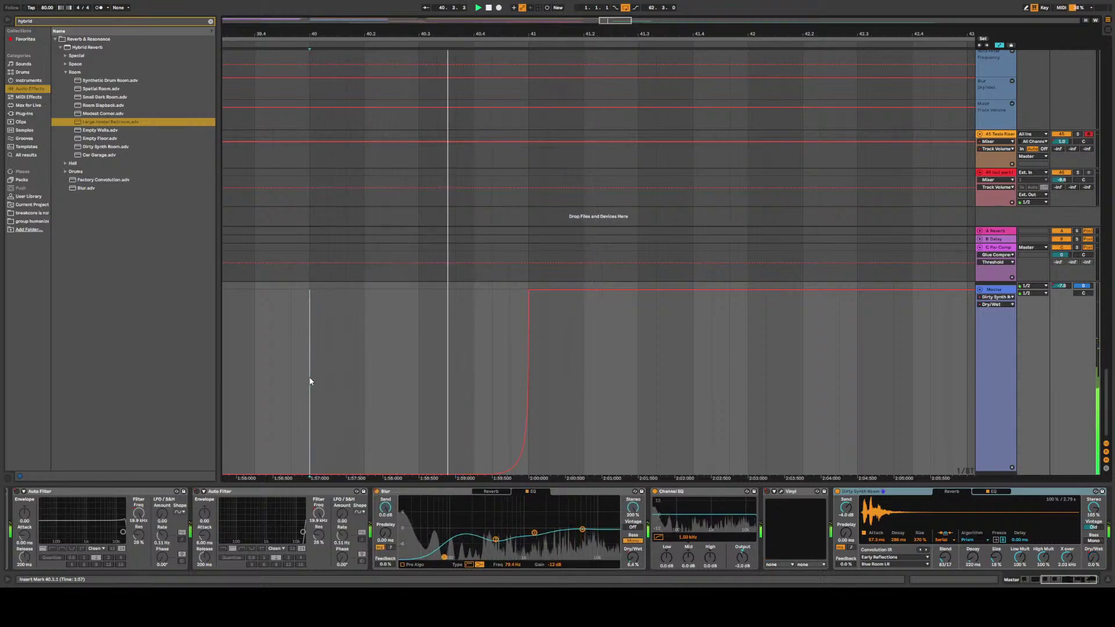
{"action": "scroll", "coordinate": [350, 391], "scroll_direction": "down", "scroll_amount": 10}
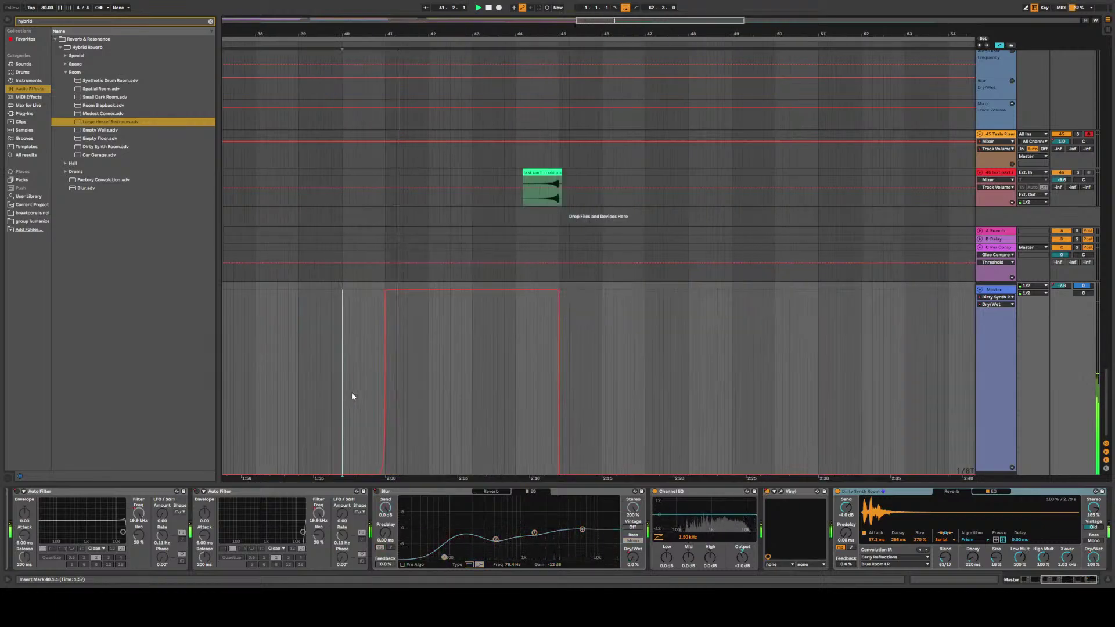
{"action": "double_click", "coordinate": [490, 7]}
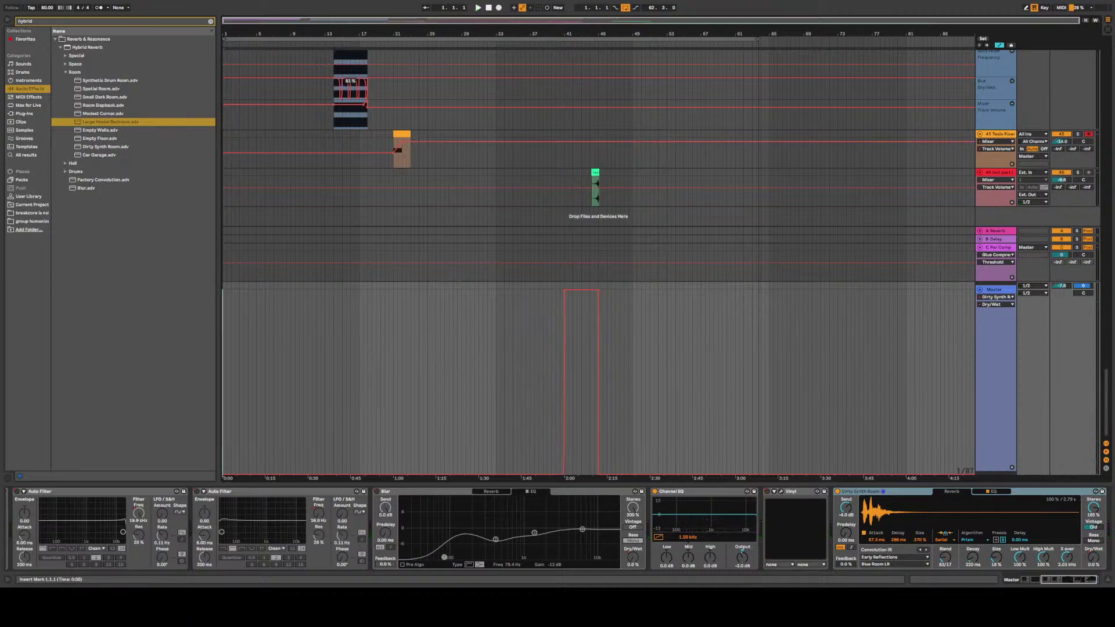
{"action": "key", "text": "ctrl+s"}
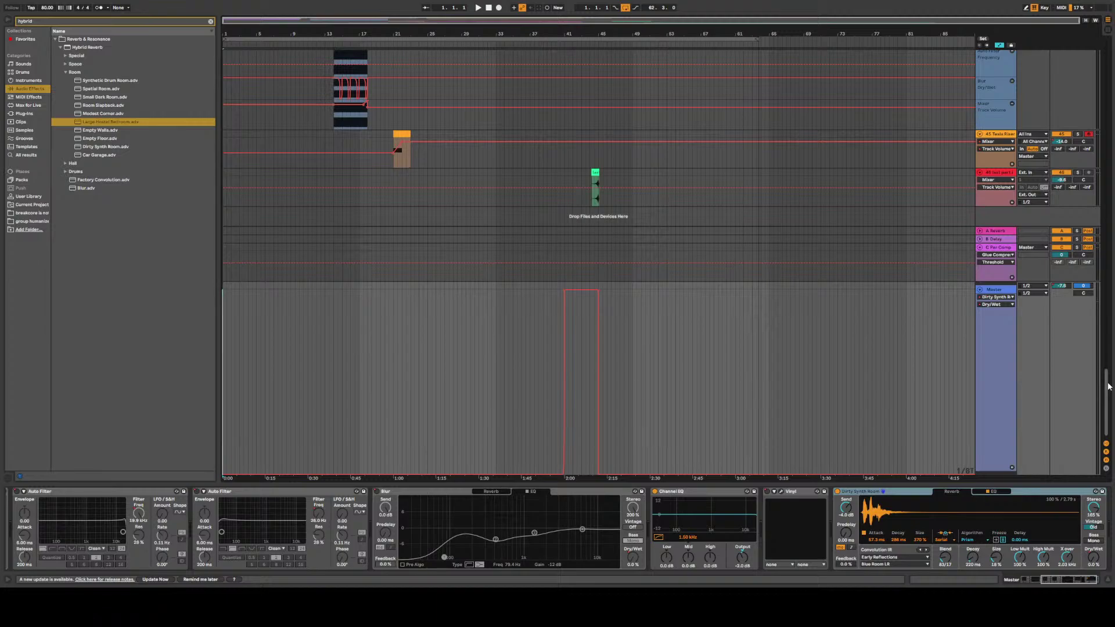
Play the song from the start and slightly raise the riser loop track's initial Track Volume automation level before its clip at bar 21
{"action": "key", "text": "space"}
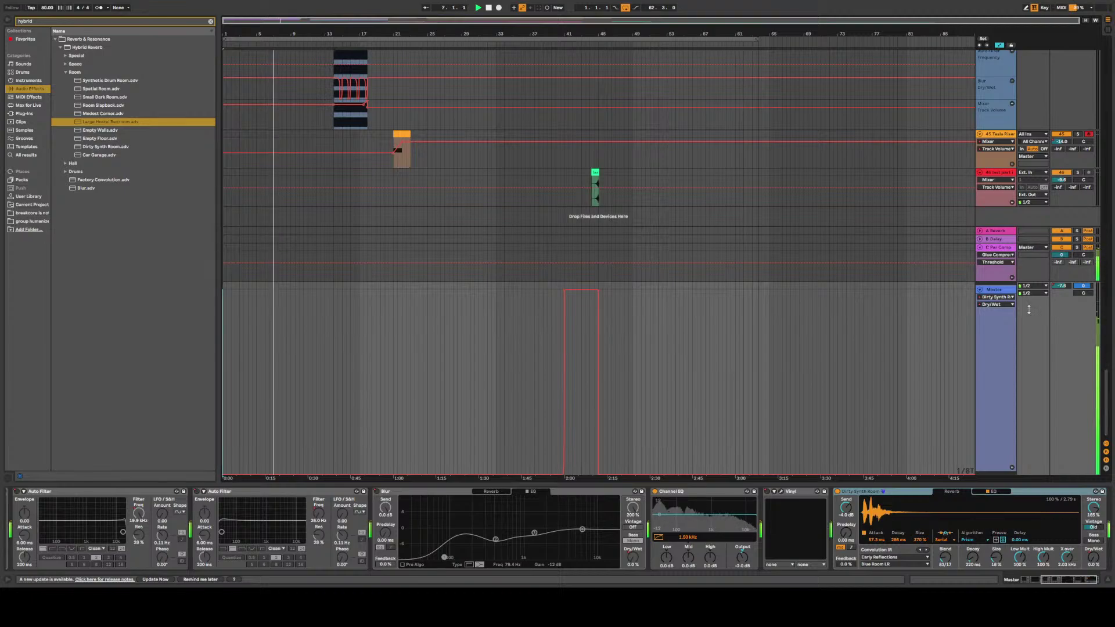
{"action": "left_click_drag", "start_coordinate": [1108, 386], "coordinate": [1112, 327]}
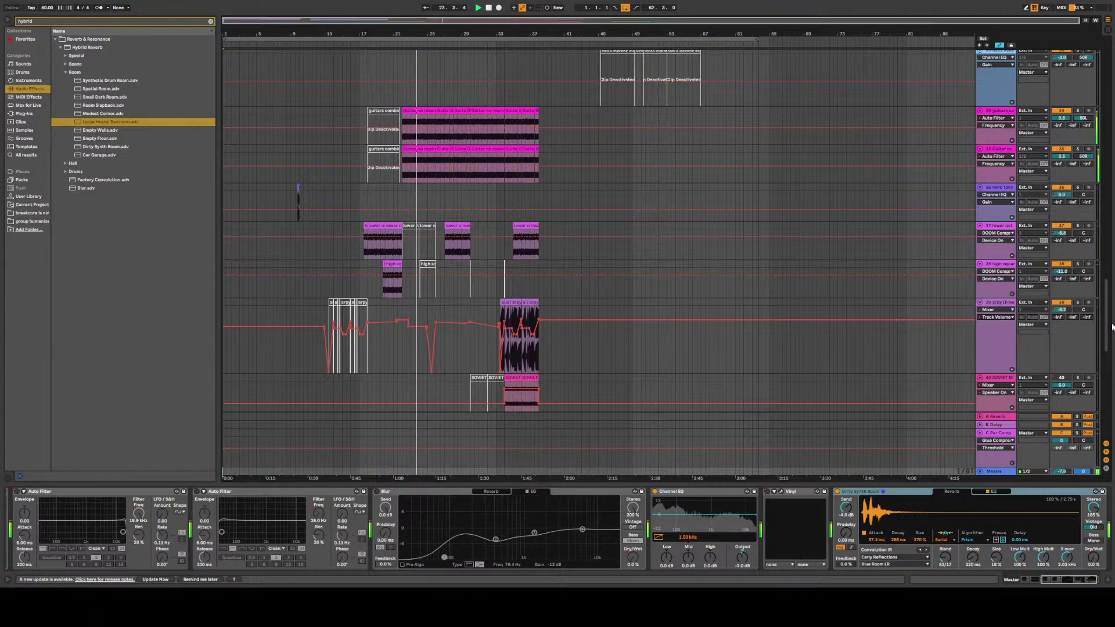
{"action": "scroll", "coordinate": [1103, 335], "scroll_direction": "down", "scroll_amount": 10}
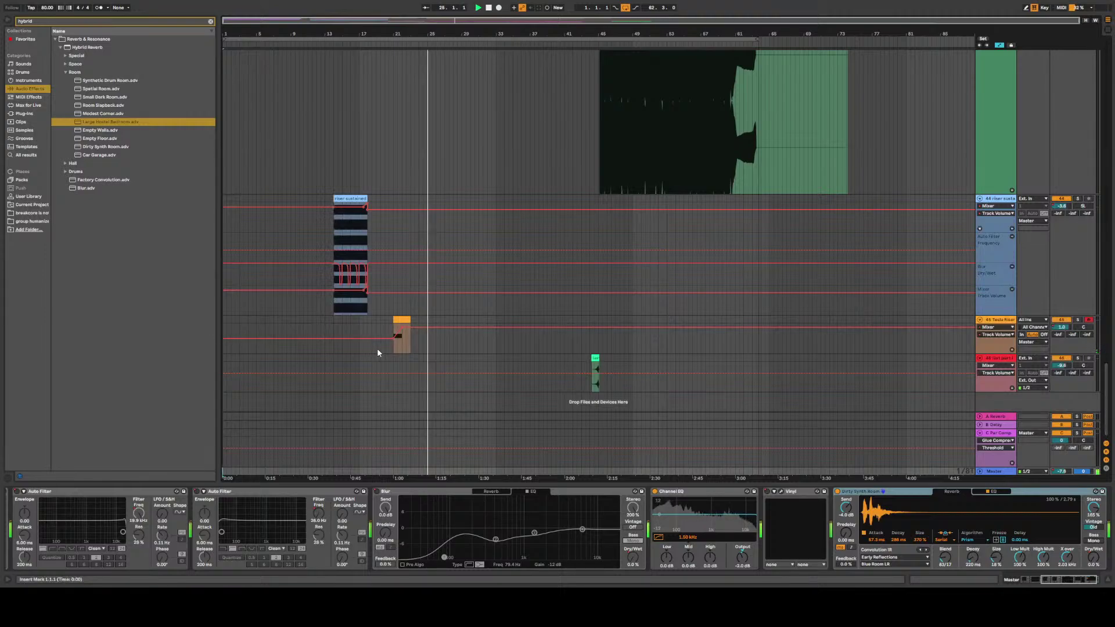
{"action": "scroll", "coordinate": [377, 352], "scroll_direction": "up", "scroll_amount": 8}
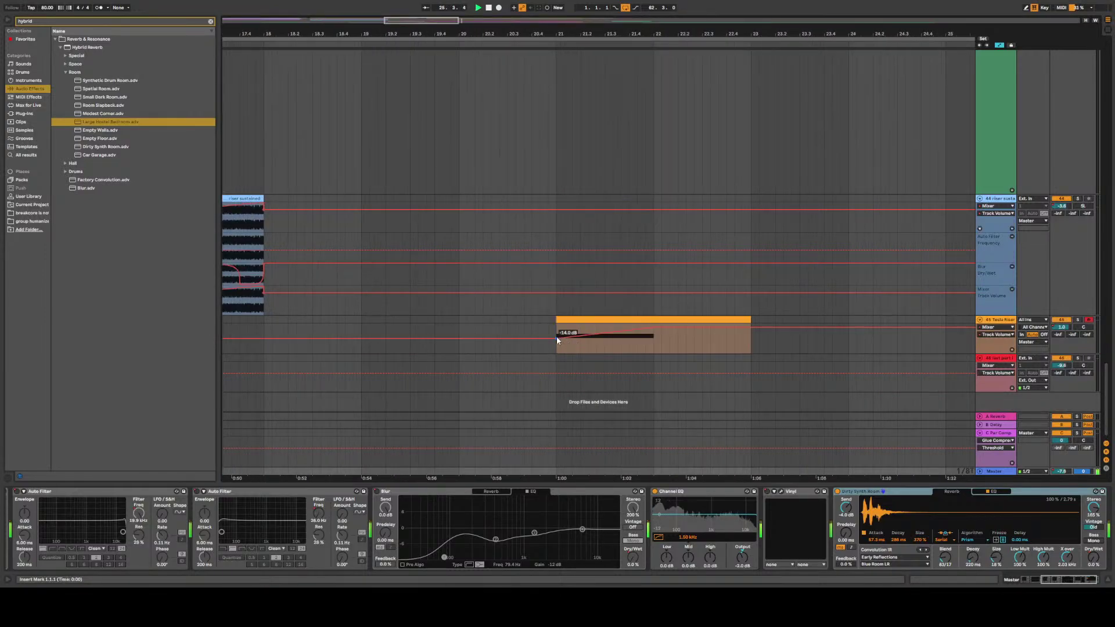
{"action": "left_click", "coordinate": [558, 339]}
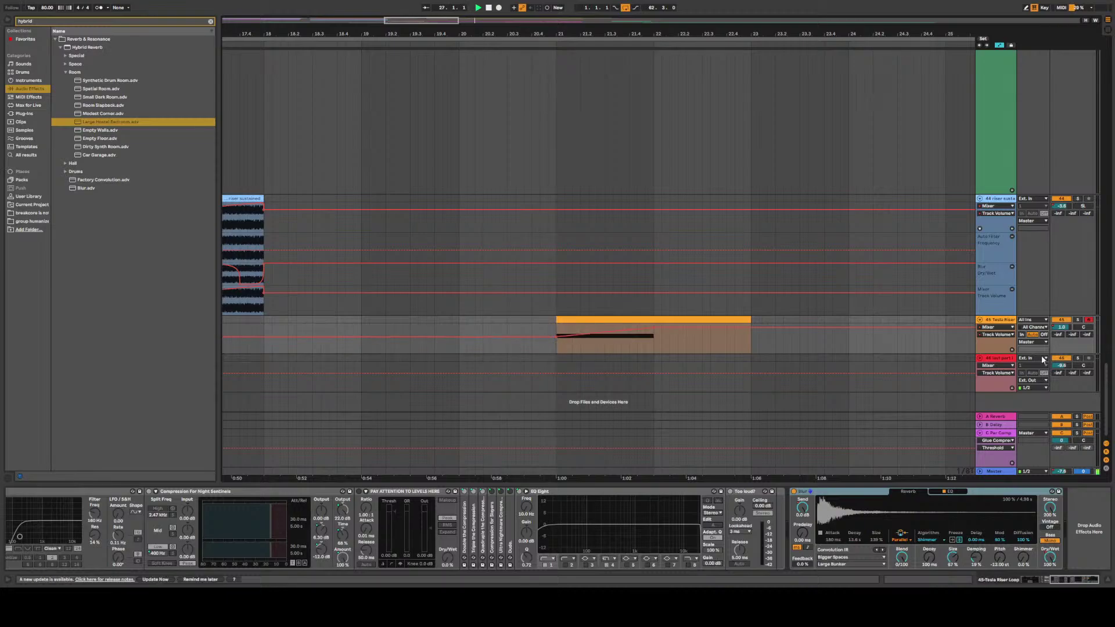
{"action": "key", "text": "minus"}
{"action": "key", "text": "minus"}
{"action": "key", "text": "minus"}
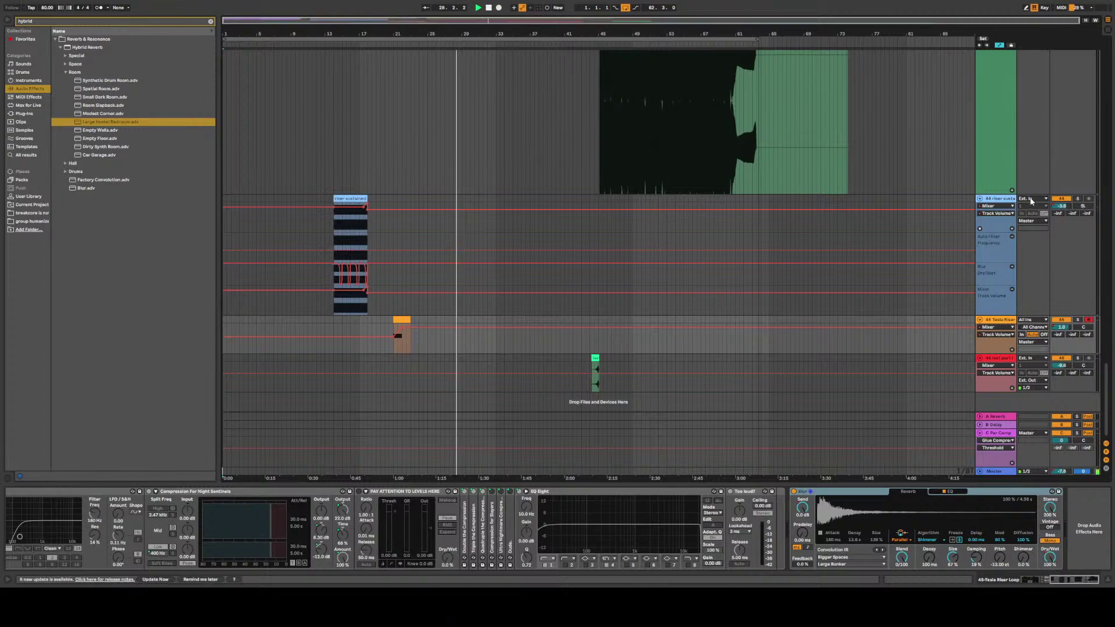
Examine the riser sustained clip and the device chains of the riser sustained and riser loop tracks while the song plays
{"action": "left_click", "coordinate": [1063, 206]}
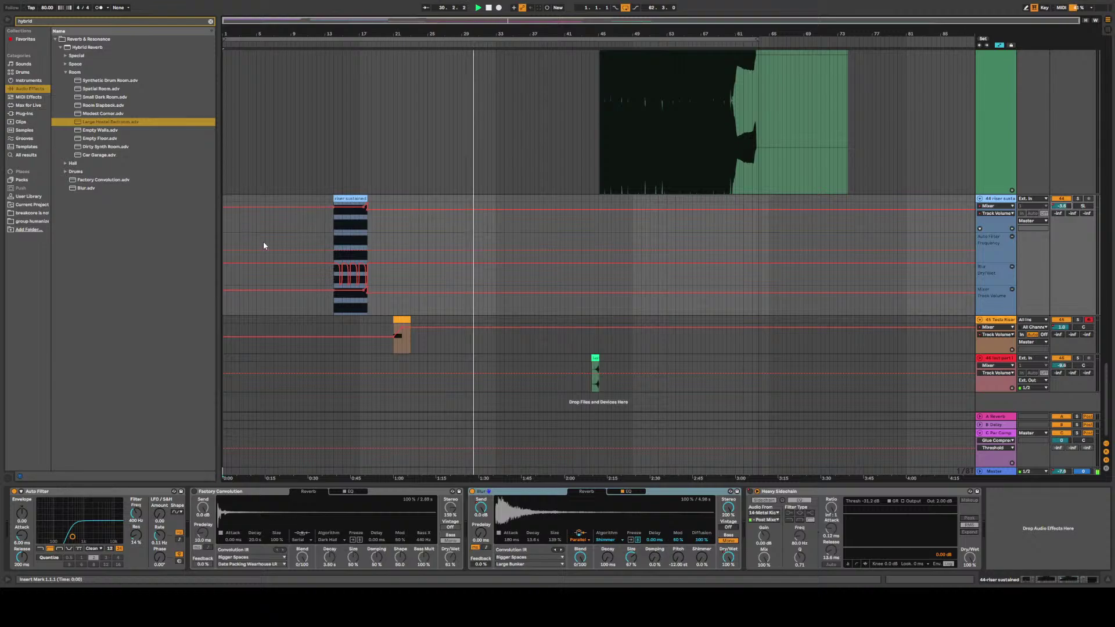
{"action": "scroll", "coordinate": [325, 316], "scroll_direction": "up", "scroll_amount": 5}
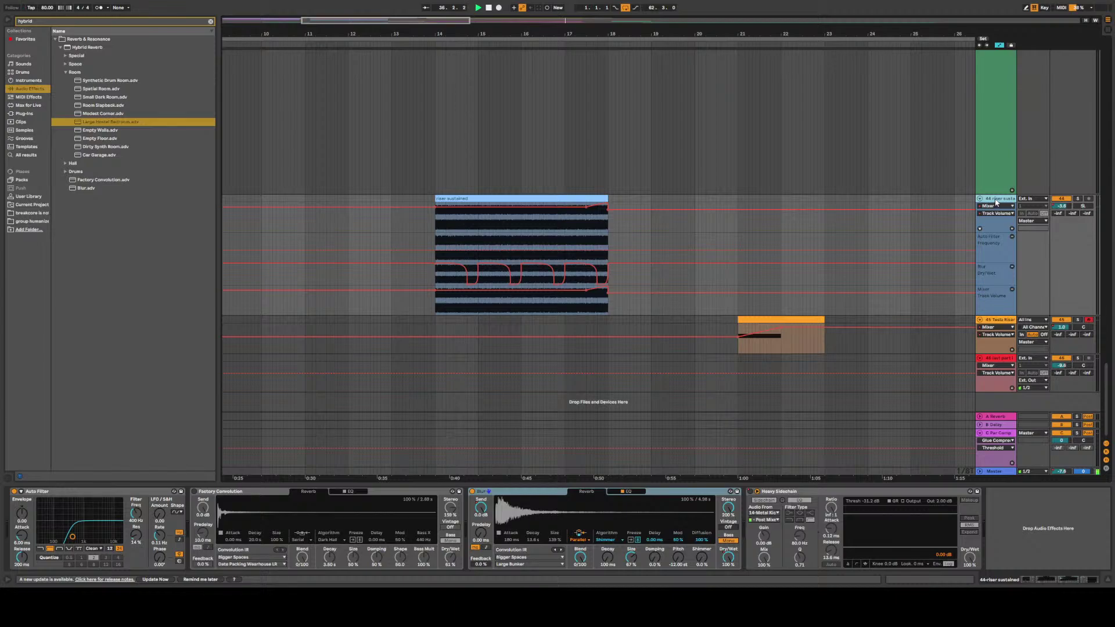
{"action": "left_click", "coordinate": [1006, 321]}
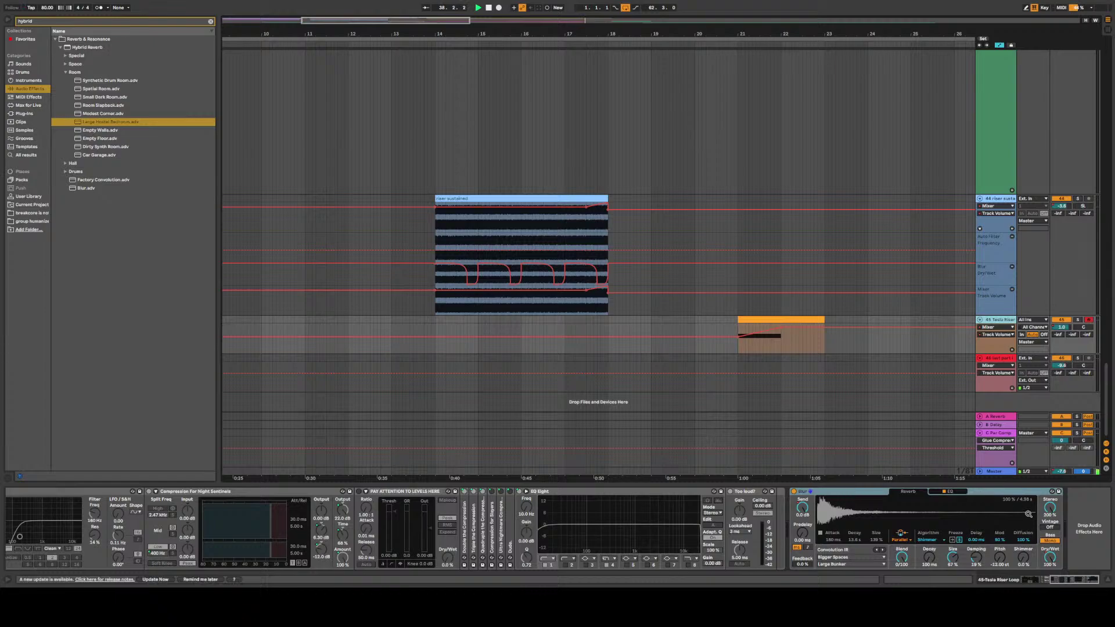
{"action": "left_click_drag", "start_coordinate": [1087, 584], "coordinate": [1039, 580]}
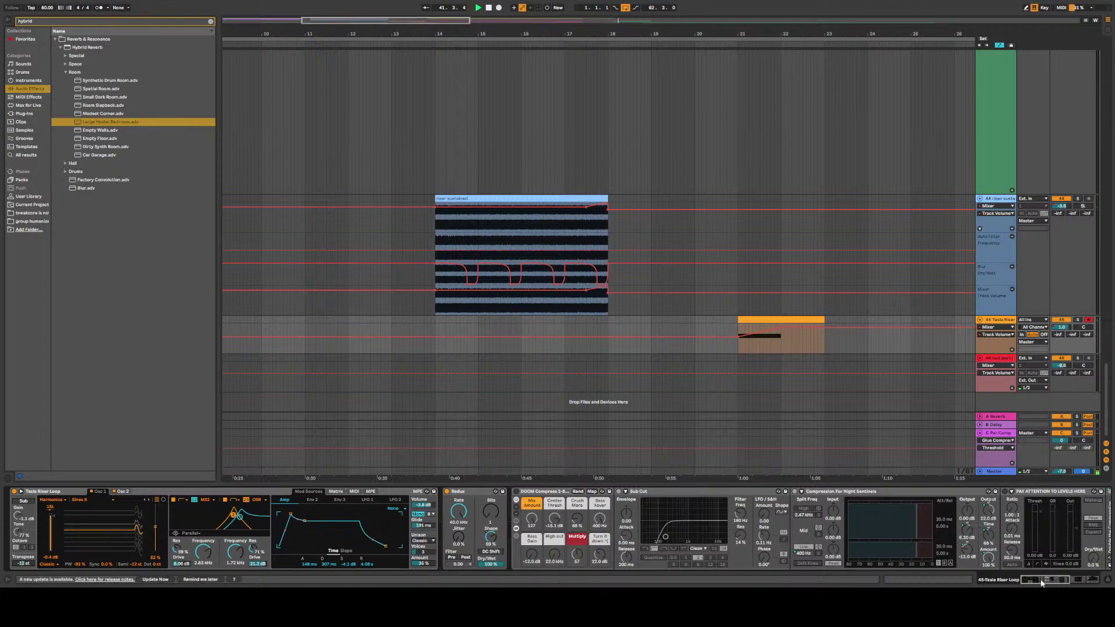
{"action": "left_click_drag", "start_coordinate": [1040, 582], "coordinate": [1047, 581]}
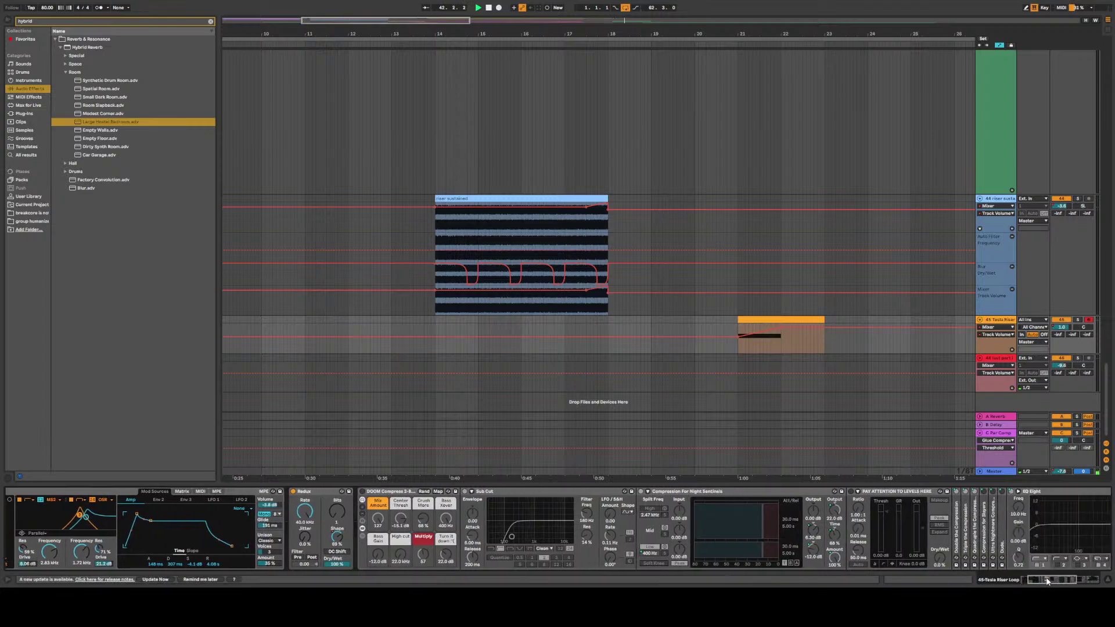
Raise the Output Gain of the Heavy Sidechain compressor on the riser sustained track
{"action": "left_click", "coordinate": [1011, 202]}
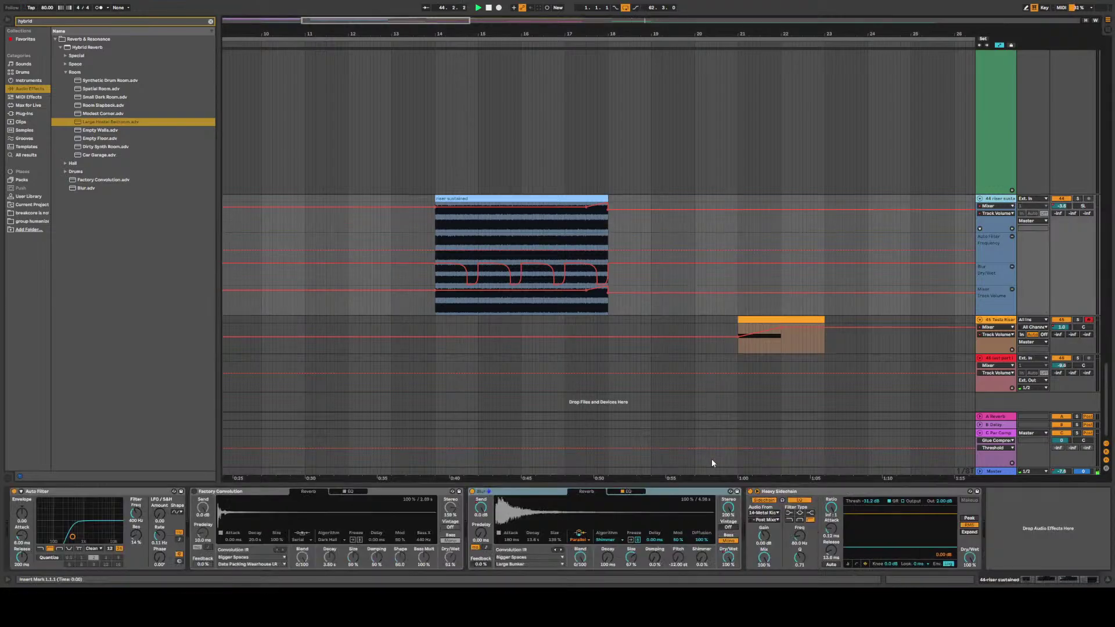
{"action": "left_click", "coordinate": [945, 501]}
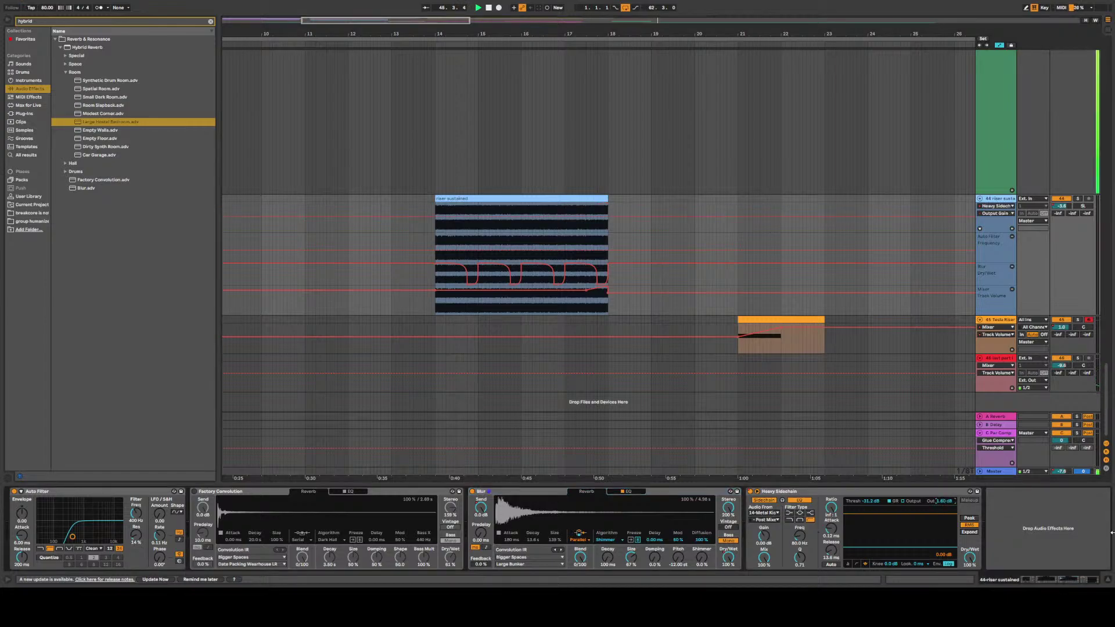
{"action": "key", "text": "w"}
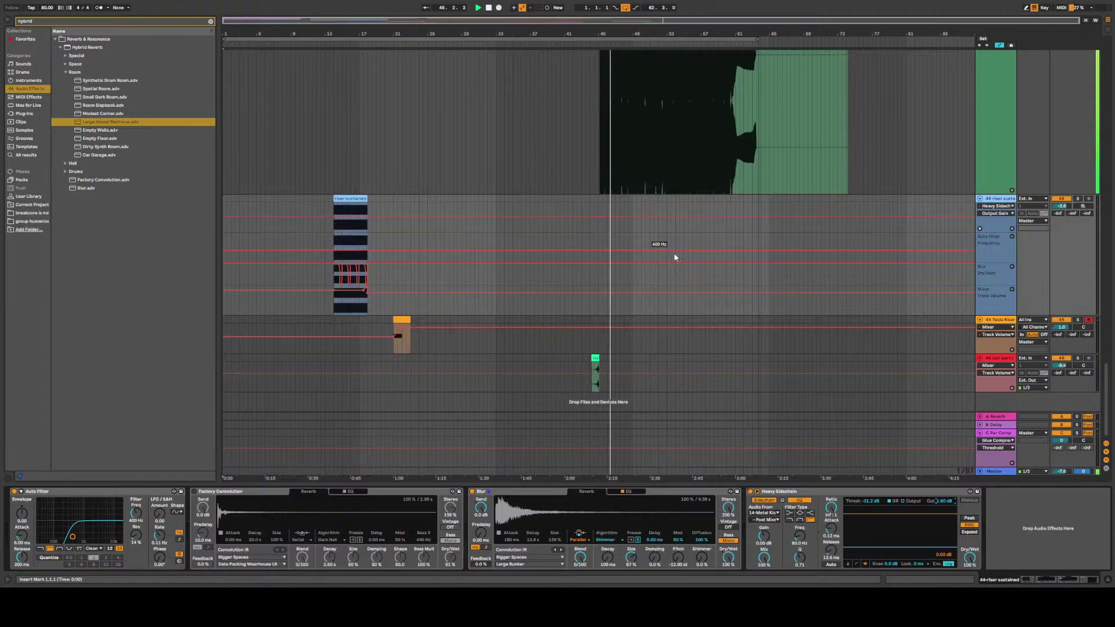
Listen through to bar 63, look over the arrangement's tracks from first to last, and return the playback position to the start
{"action": "left_click_drag", "start_coordinate": [1106, 377], "coordinate": [1107, 340]}
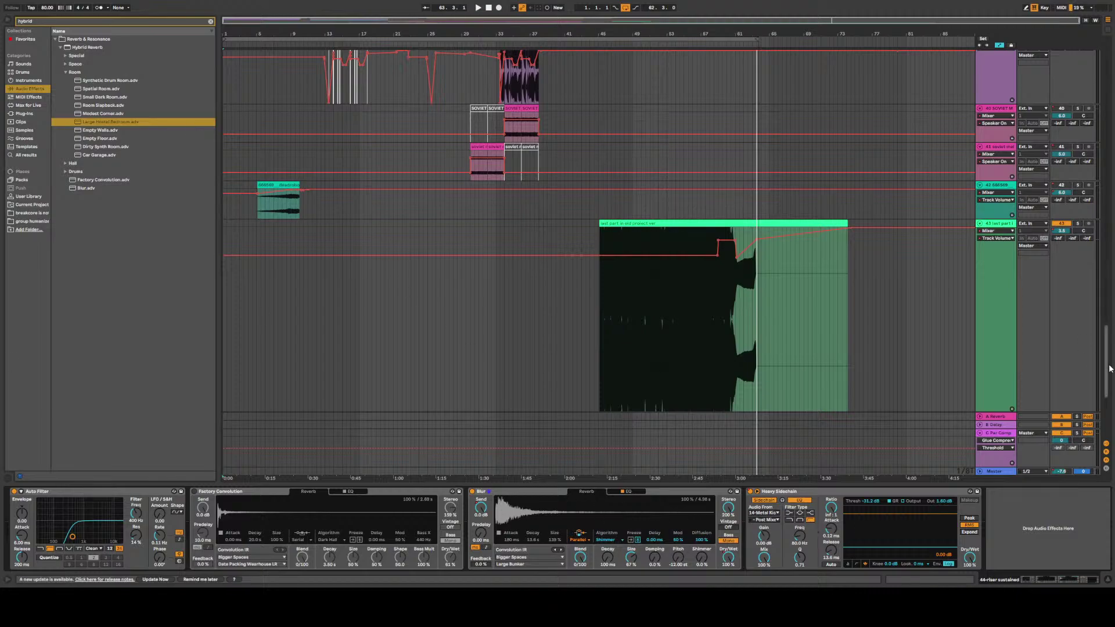
{"action": "left_click_drag", "start_coordinate": [1104, 364], "coordinate": [1099, 79]}
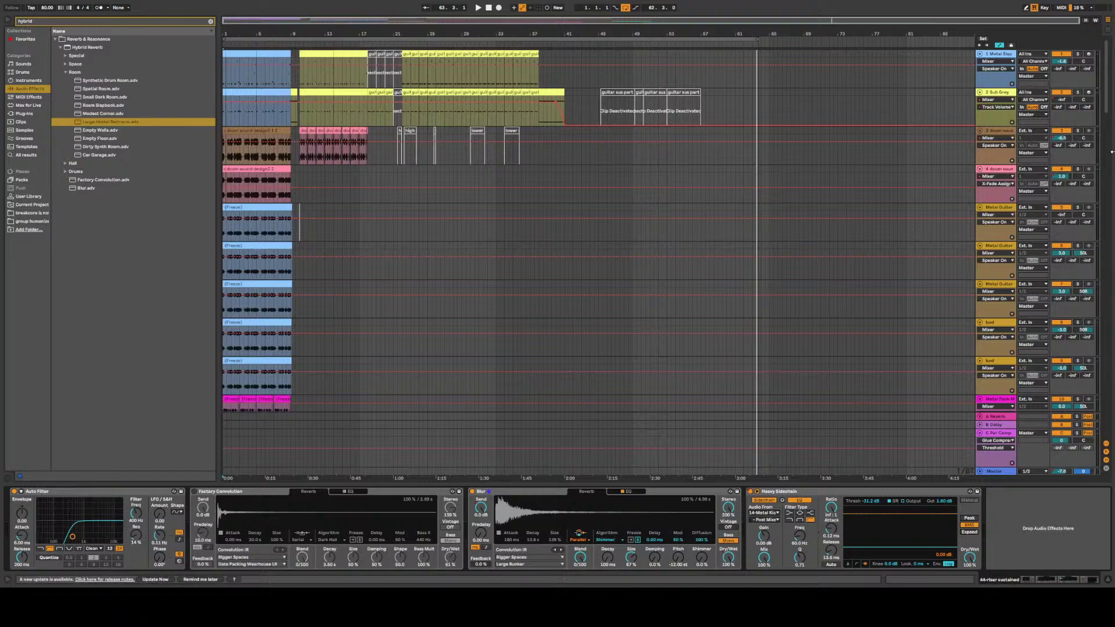
{"action": "scroll", "coordinate": [1108, 108], "scroll_direction": "down", "scroll_amount": 1}
{"action": "left_click_drag", "start_coordinate": [1108, 108], "coordinate": [1106, 441]}
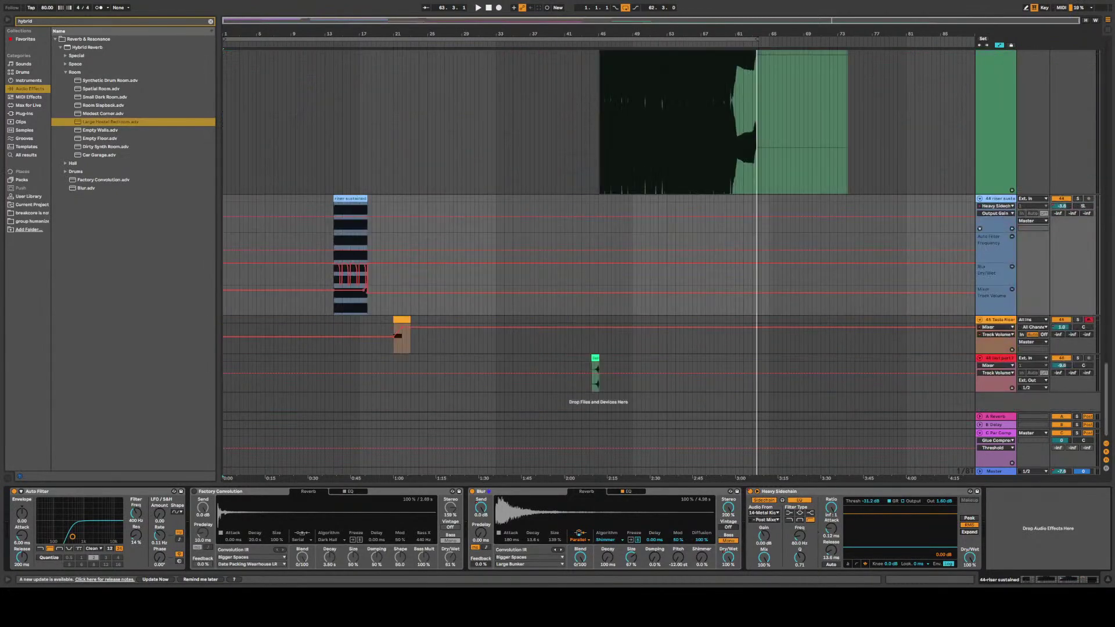
{"action": "left_click", "coordinate": [488, 8]}
{"action": "left_click", "coordinate": [488, 7]}
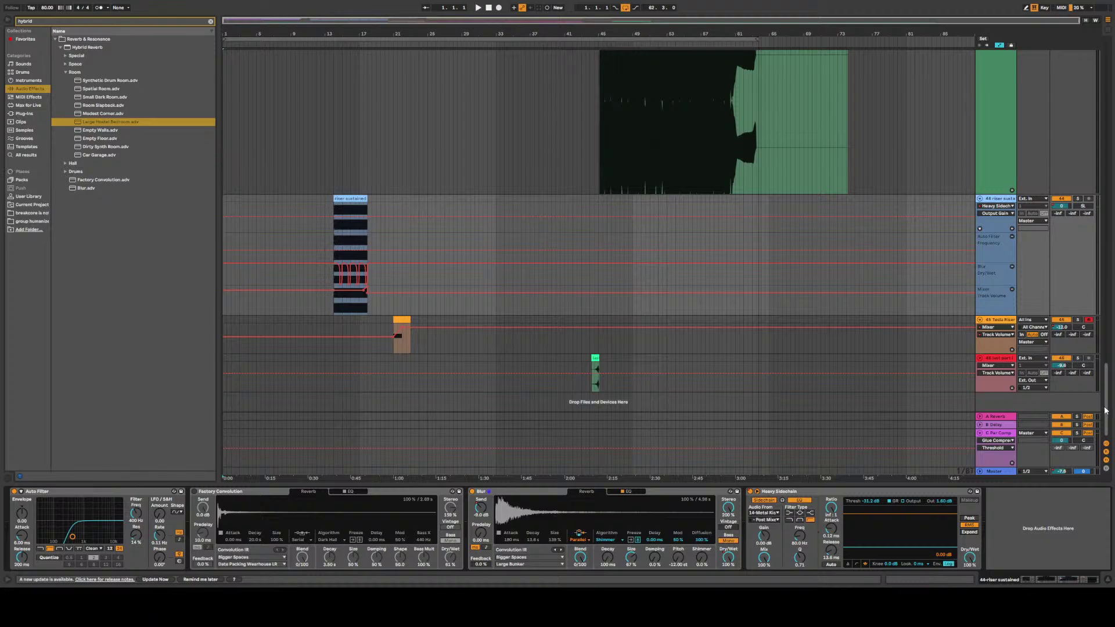
{"action": "scroll", "coordinate": [1105, 410], "scroll_direction": "up", "scroll_amount": 3}
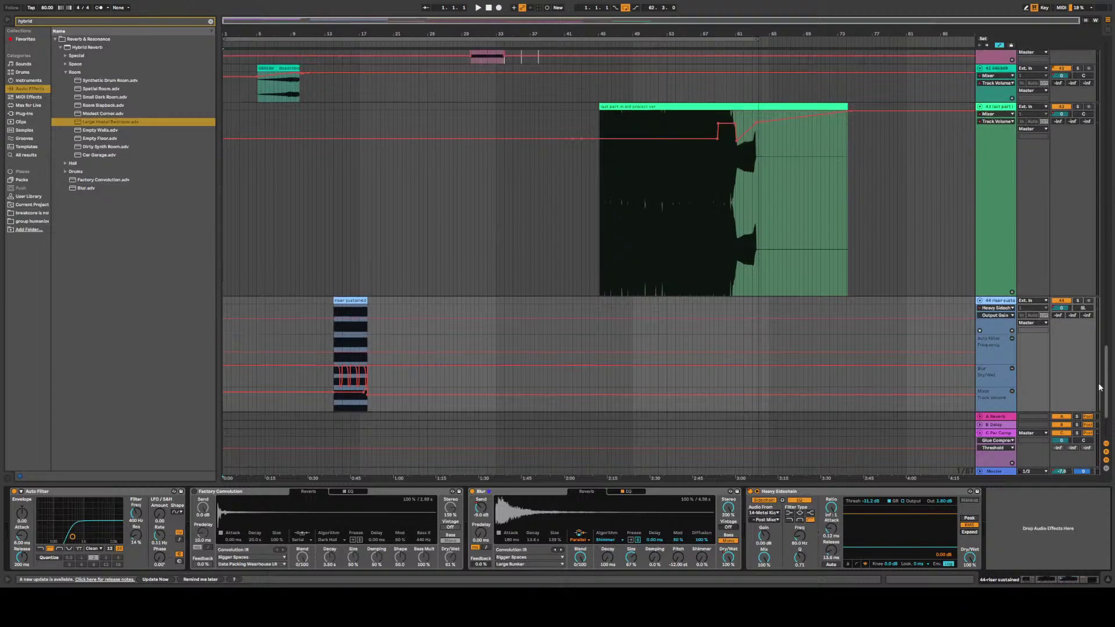
{"action": "scroll", "coordinate": [1092, 396], "scroll_direction": "down", "scroll_amount": 3}
{"action": "scroll", "coordinate": [1112, 428], "scroll_direction": "up", "scroll_amount": 3}
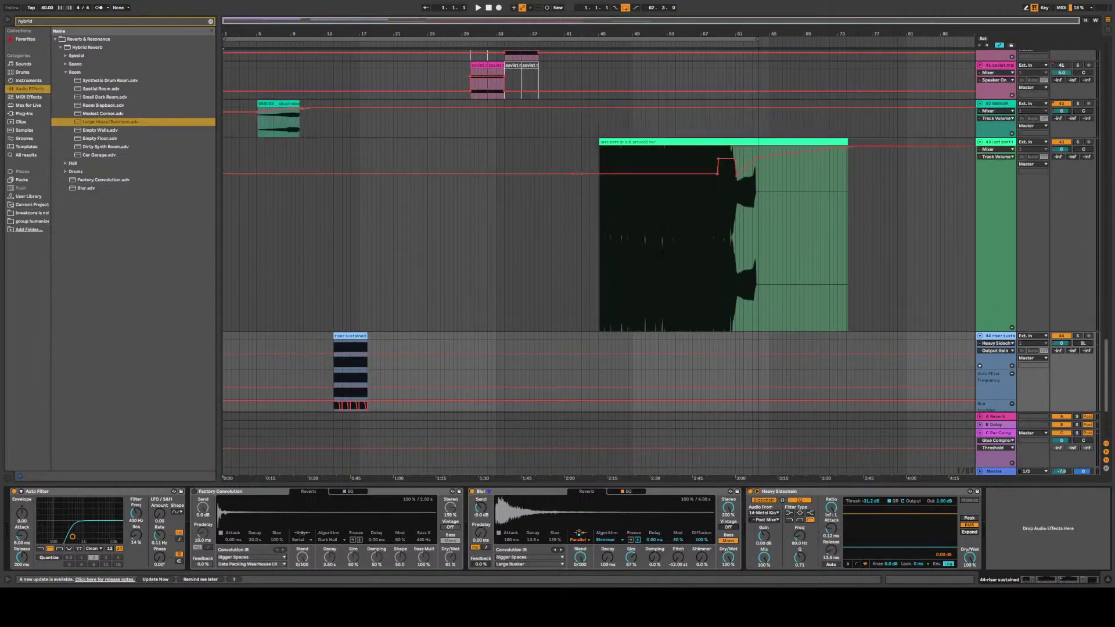
{"action": "scroll", "coordinate": [1113, 429], "scroll_direction": "down", "scroll_amount": 3}
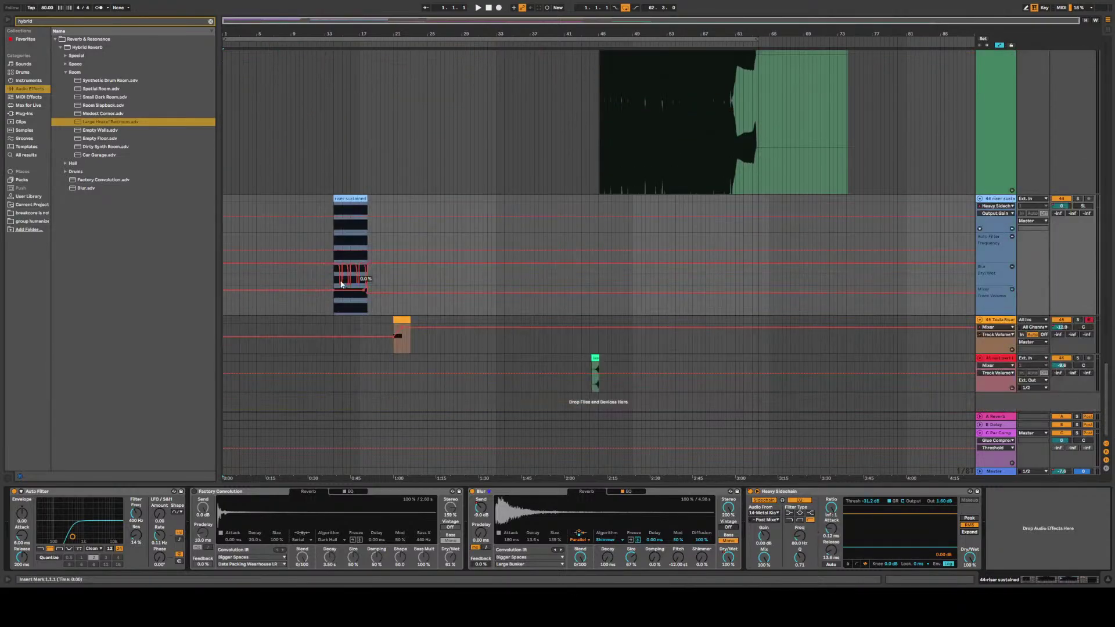
{"action": "left_click_drag", "start_coordinate": [1107, 402], "coordinate": [1111, 87]}
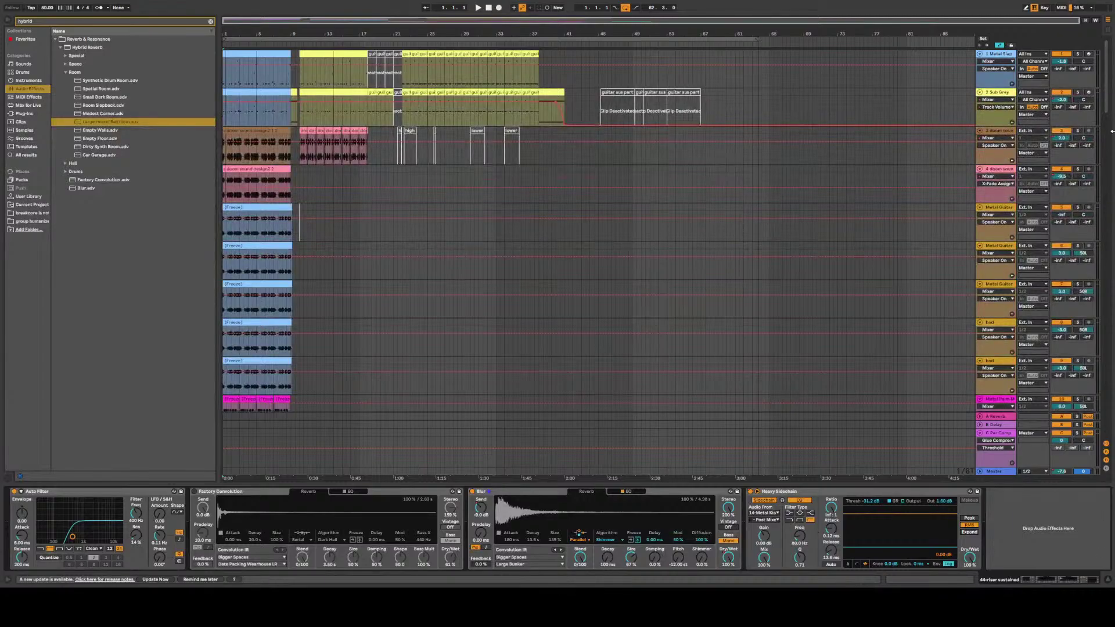
{"action": "left_click_drag", "start_coordinate": [1111, 108], "coordinate": [1110, 413]}
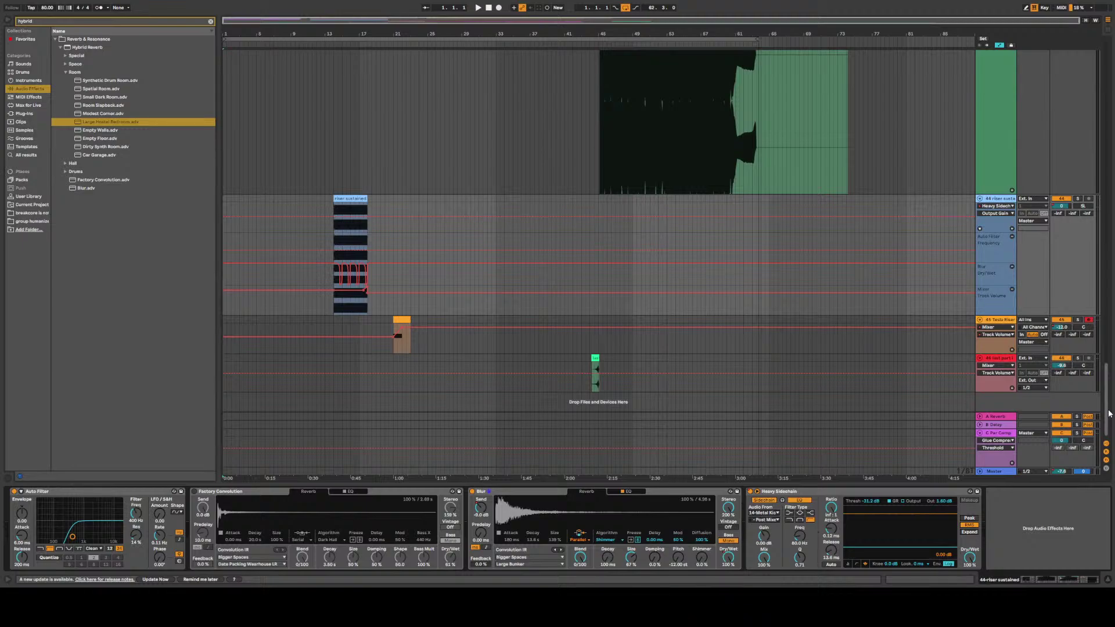
{"action": "left_click_drag", "start_coordinate": [1109, 413], "coordinate": [1109, 75]}
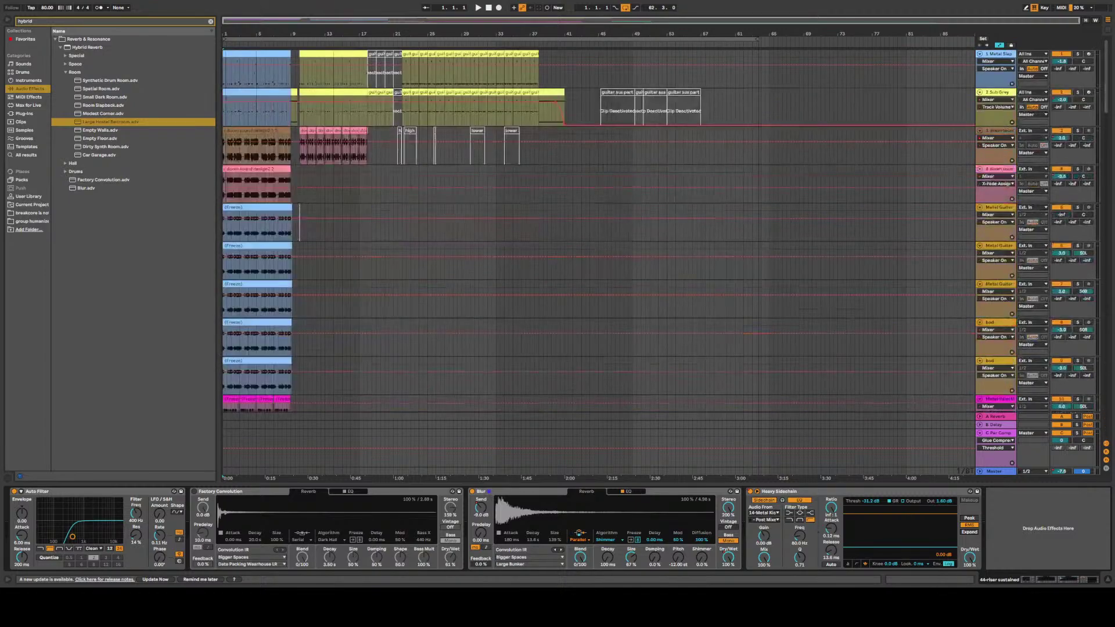